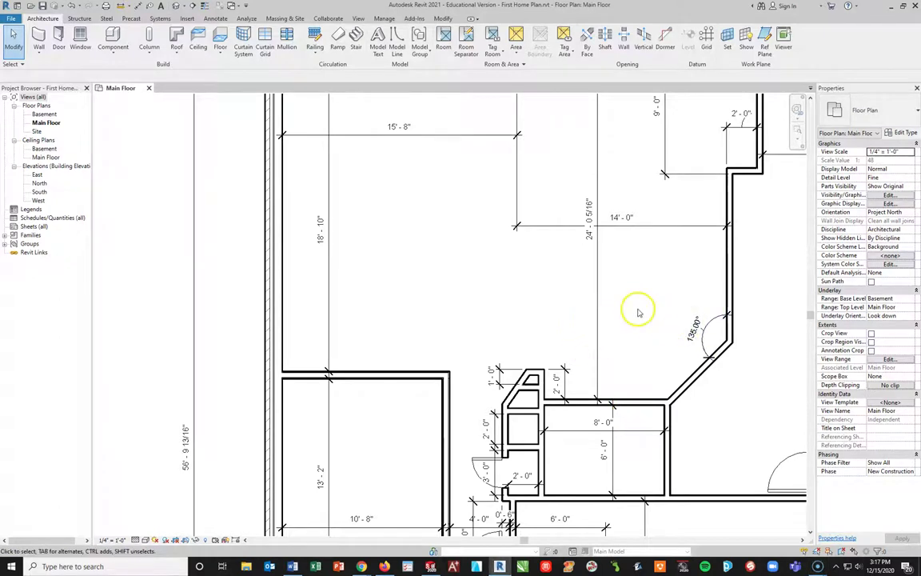
# - Load the Opening-Door family from the Openings folder of the English-Imperial library for component placement
pyautogui.moveTo(659, 299); pyautogui.dragTo(652, 347, button='middle')
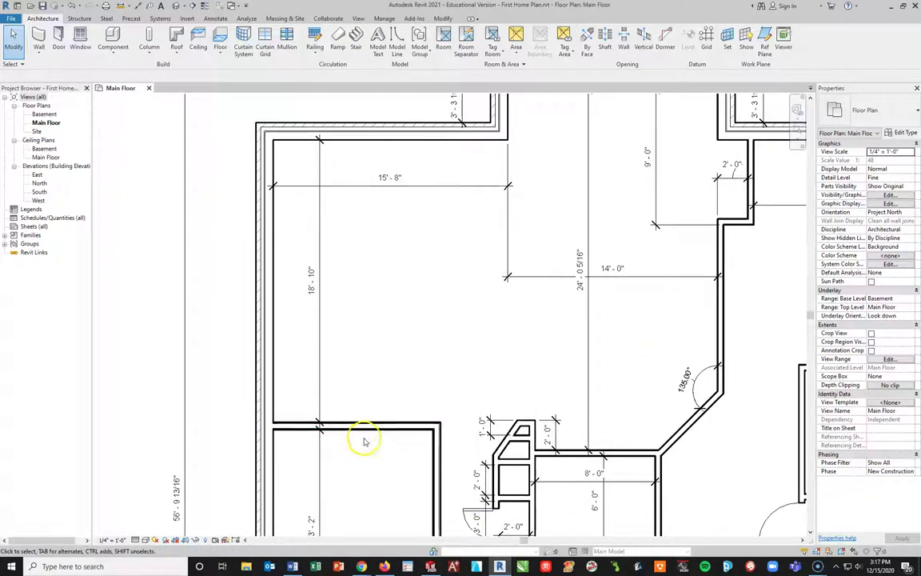
pyautogui.moveTo(399, 453); pyautogui.dragTo(365, 434, button='middle')
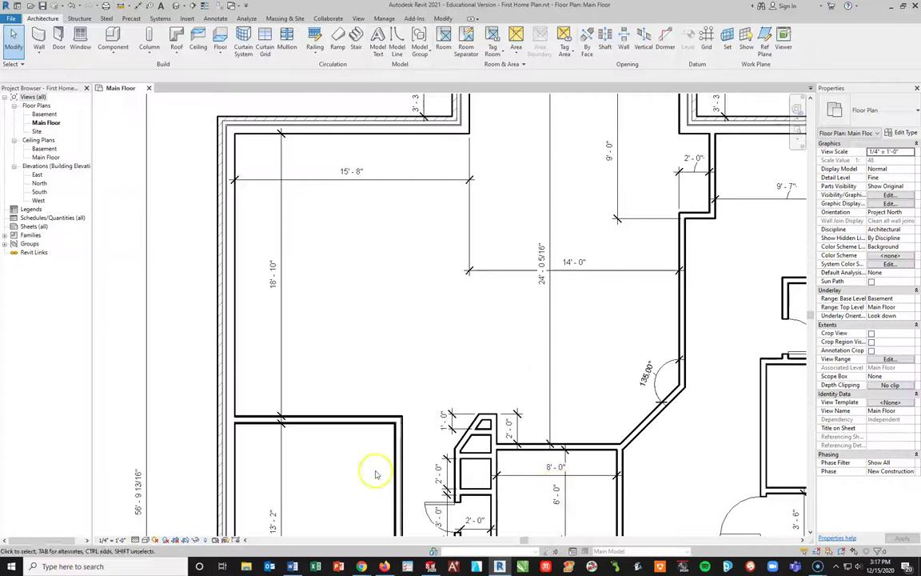
pyautogui.moveTo(417, 337); pyautogui.dragTo(390, 291, button='middle')
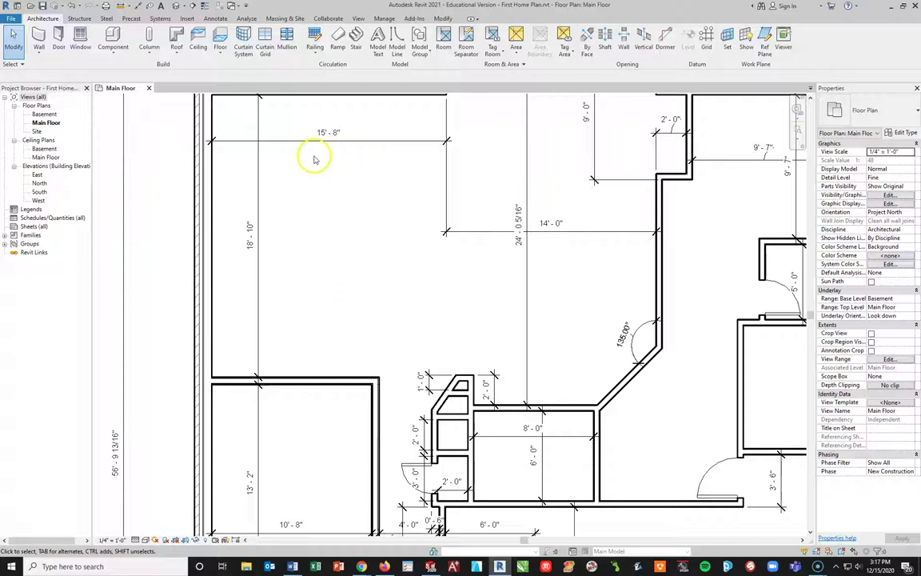
pyautogui.click(113, 36)
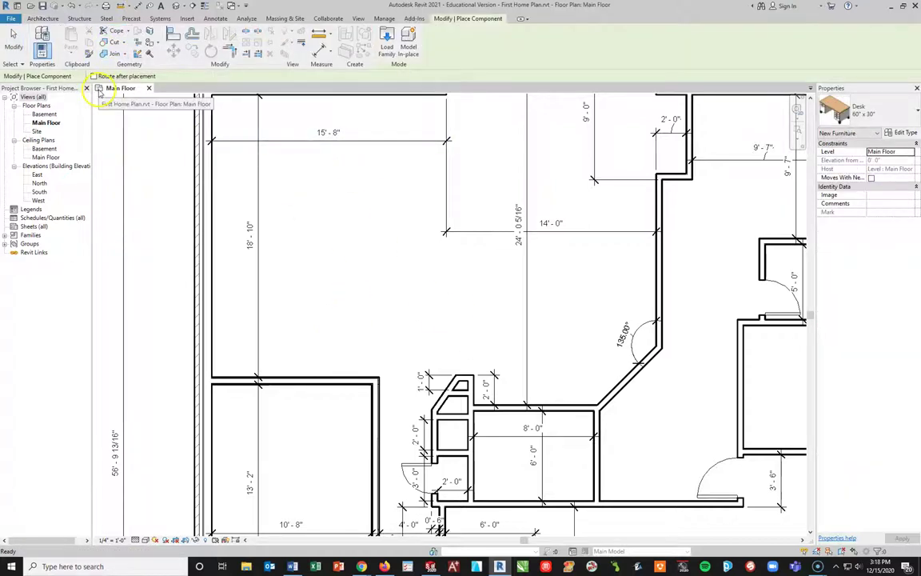
pyautogui.click(387, 42)
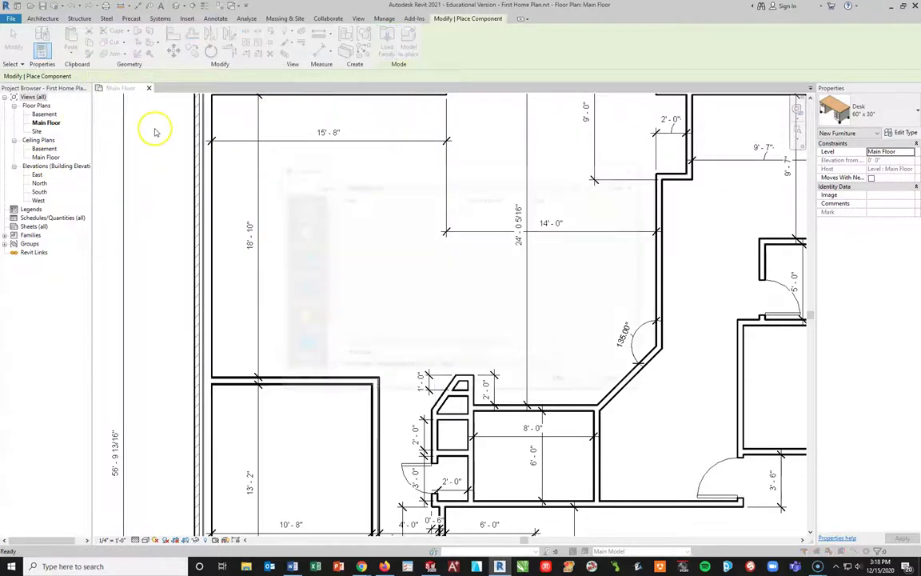
pyautogui.click(578, 184)
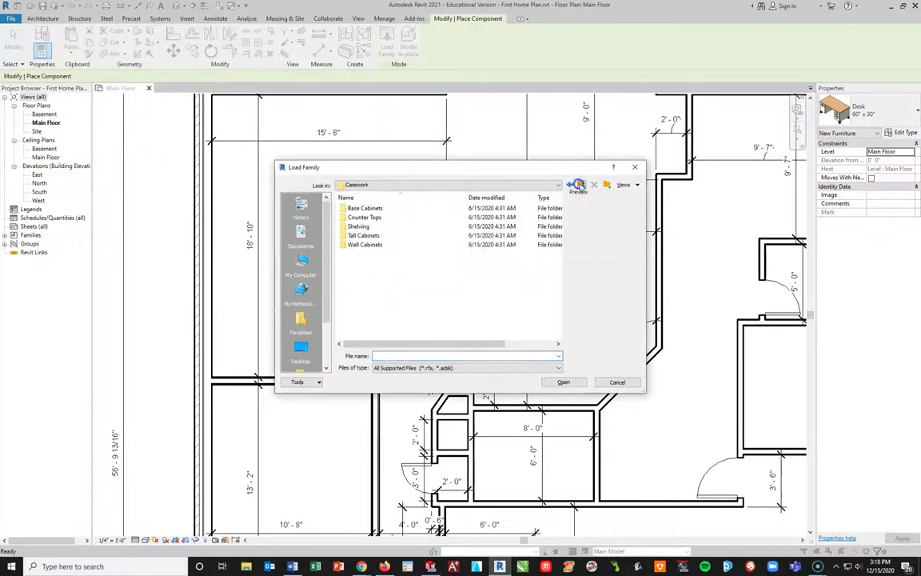
pyautogui.click(582, 186)
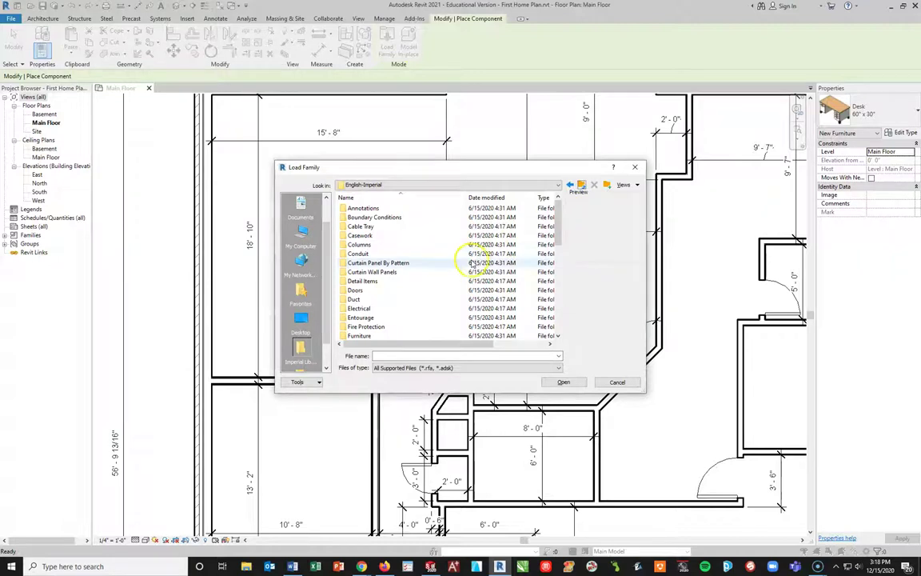
pyautogui.scroll(-3, 400, 260)
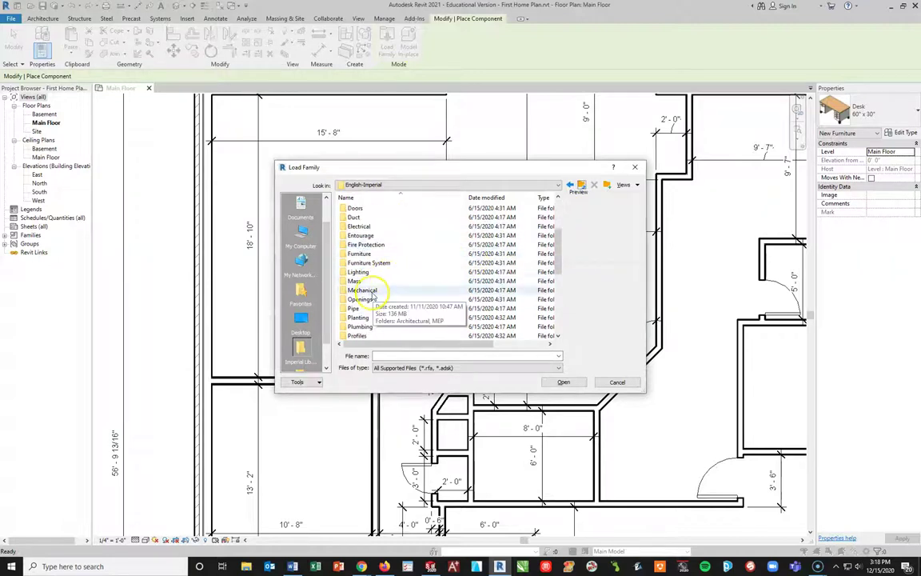
pyautogui.click(369, 300)
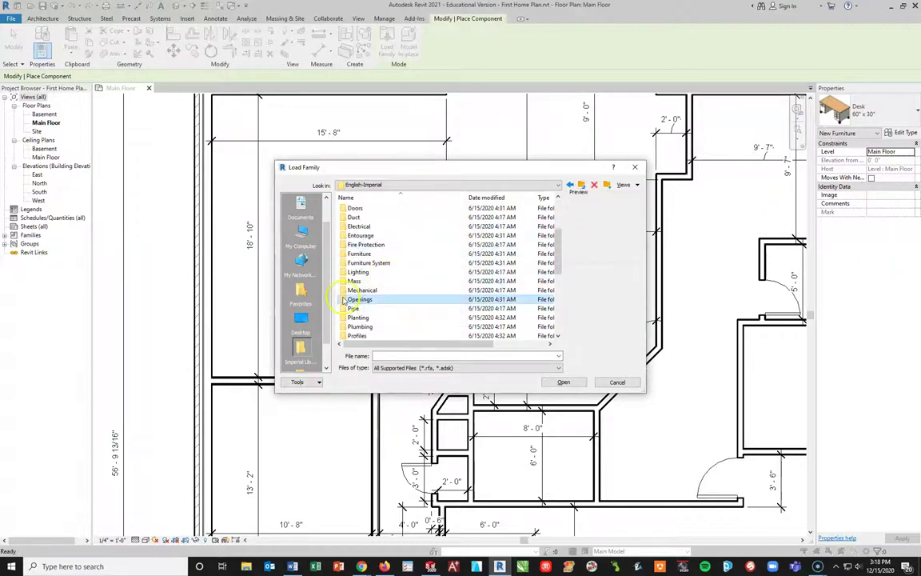
pyautogui.doubleClick(343, 300)
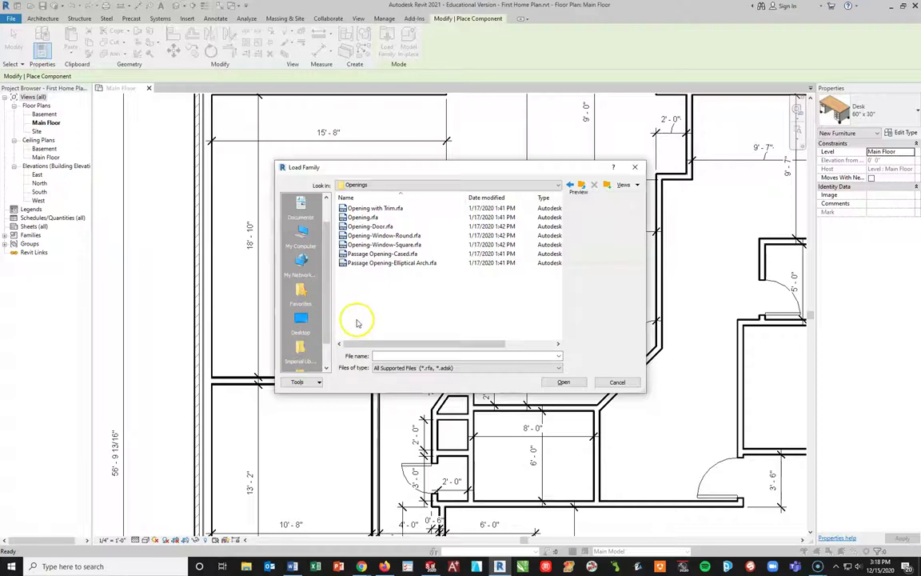
pyautogui.click(355, 227)
pyautogui.click(567, 383)
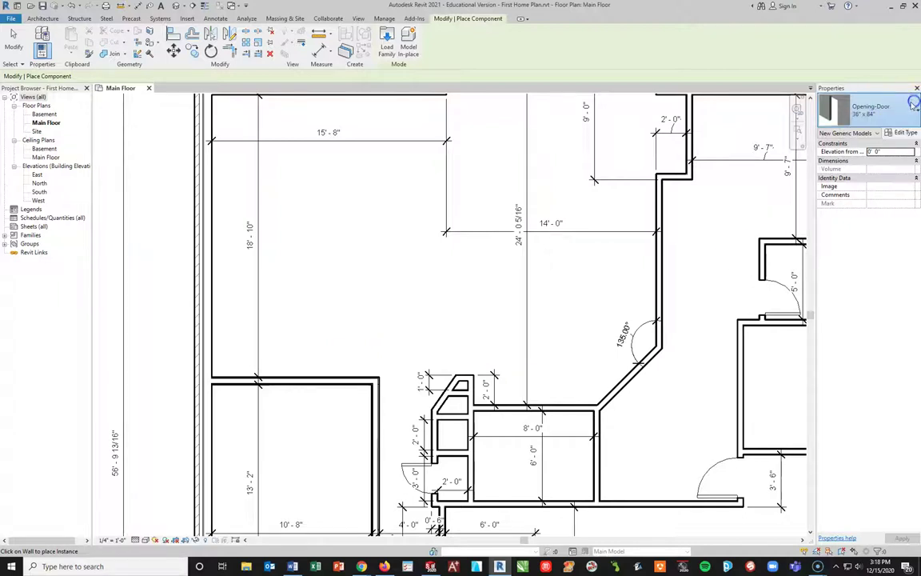
# - Choose the 36" x 84" Opening-Door type and place it in the vertical wall just below the 2'-0" jog
pyautogui.click(910, 107)
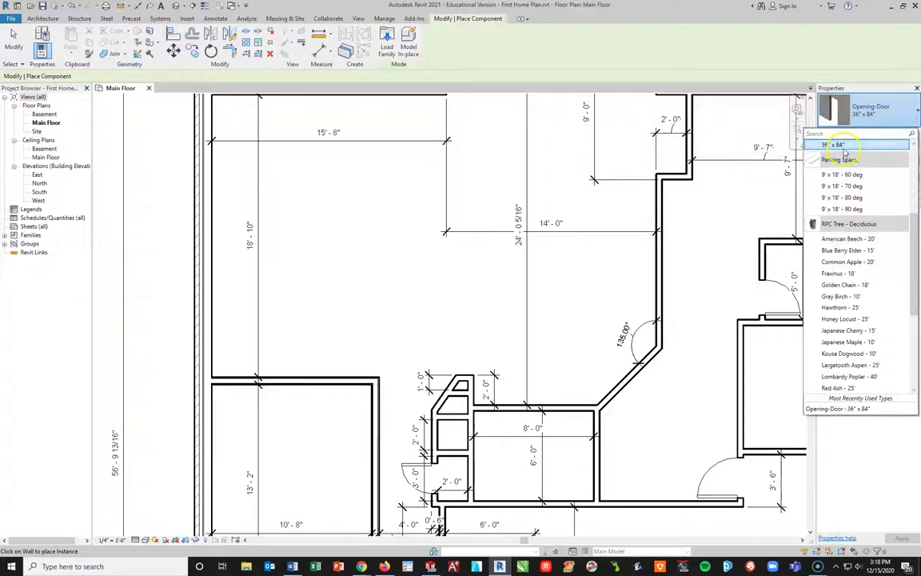
pyautogui.scroll(3, 864, 200)
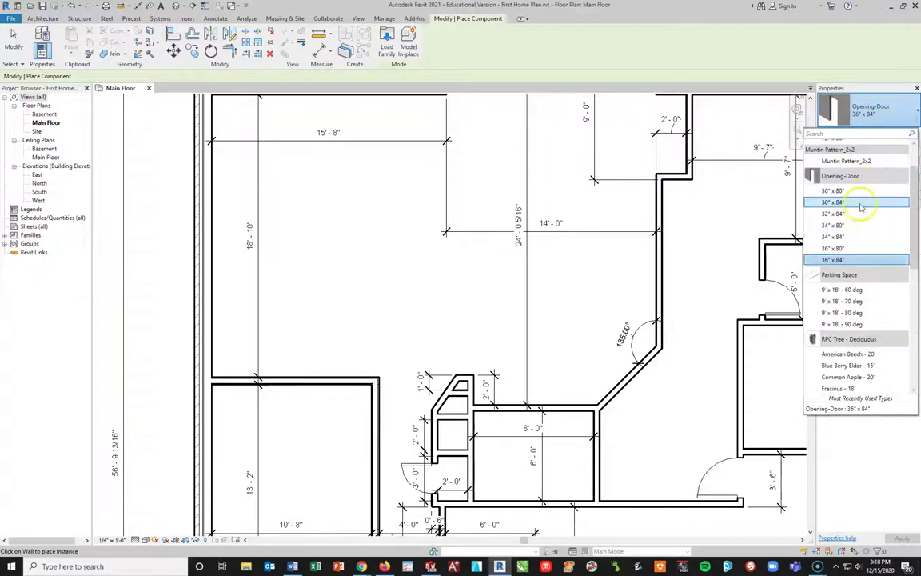
pyautogui.click(836, 259)
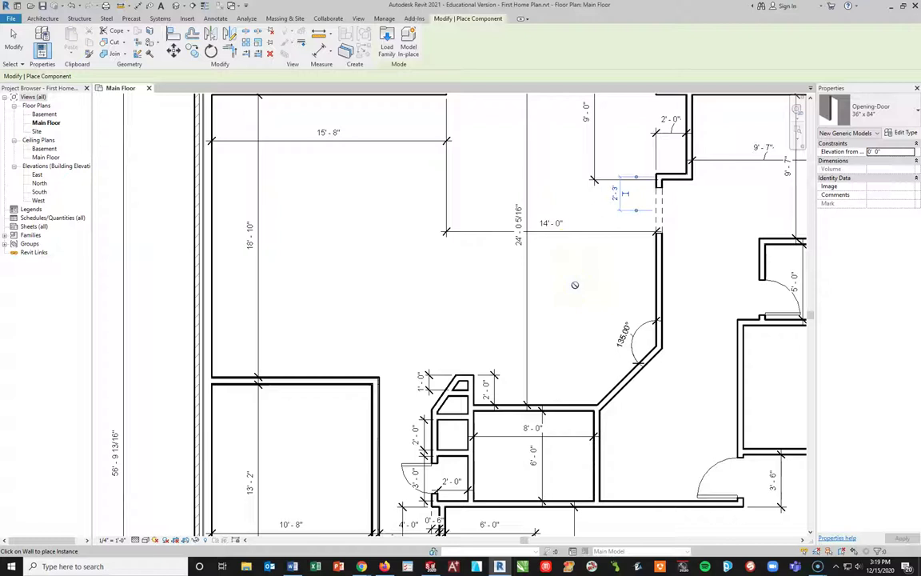
# - Place another 36" x 84" door opening in the 8'-0" room's upper wall, beside the angled closet, and finish placing
pyautogui.moveTo(539, 353); pyautogui.dragTo(486, 313, button='middle')
pyautogui.scroll(-2, 483, 310)
pyautogui.scroll(3, 485, 312)
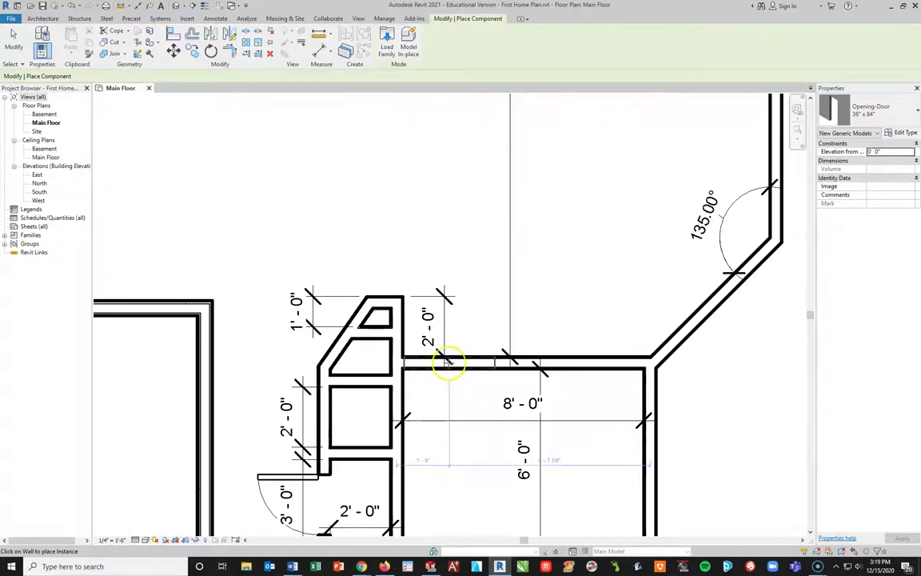
pyautogui.click(448, 362)
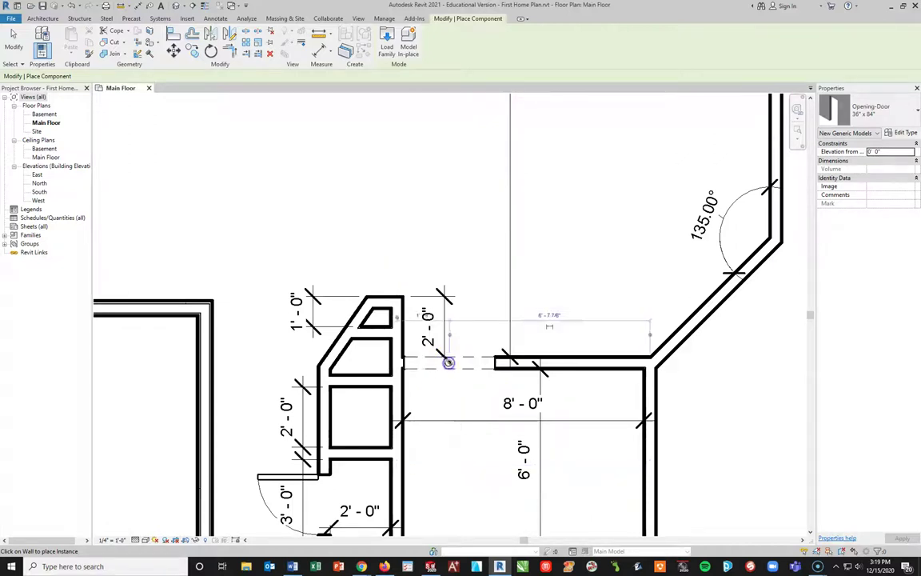
pyautogui.press('Escape')
pyautogui.press('Escape')
# - Move the opening along the 8'-0" room's upper wall slightly away from the adjoining closet wall
pyautogui.scroll(4, 420, 371)
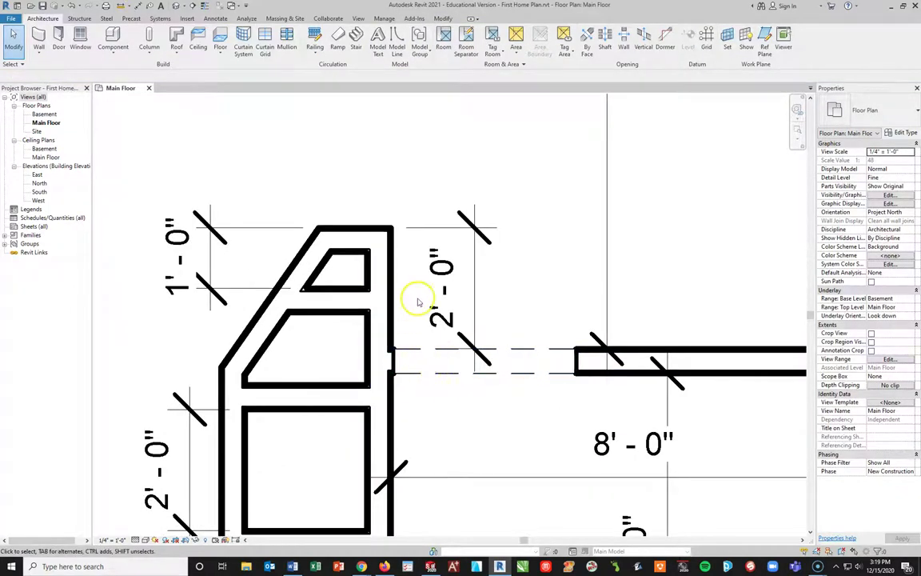
pyautogui.click(407, 362)
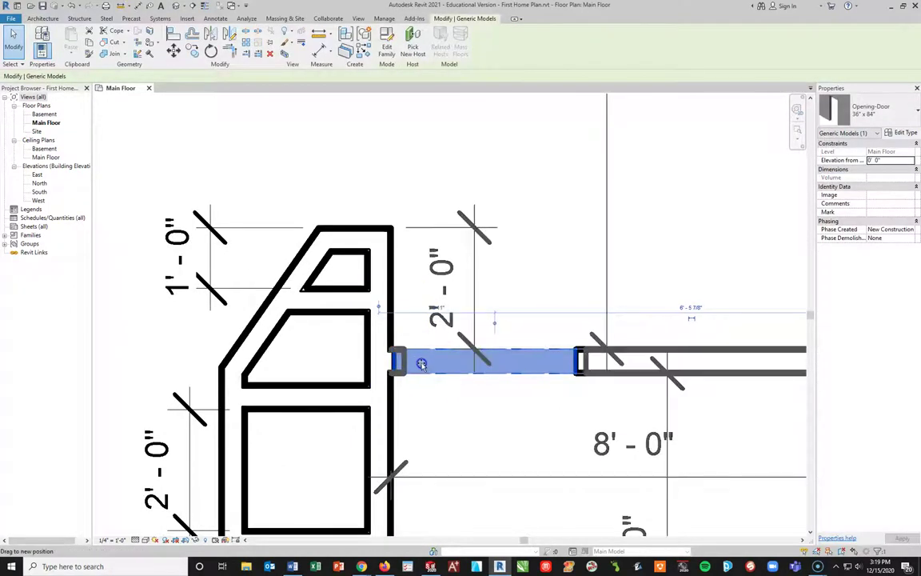
pyautogui.moveTo(408, 361); pyautogui.dragTo(428, 361)
pyautogui.click(429, 392)
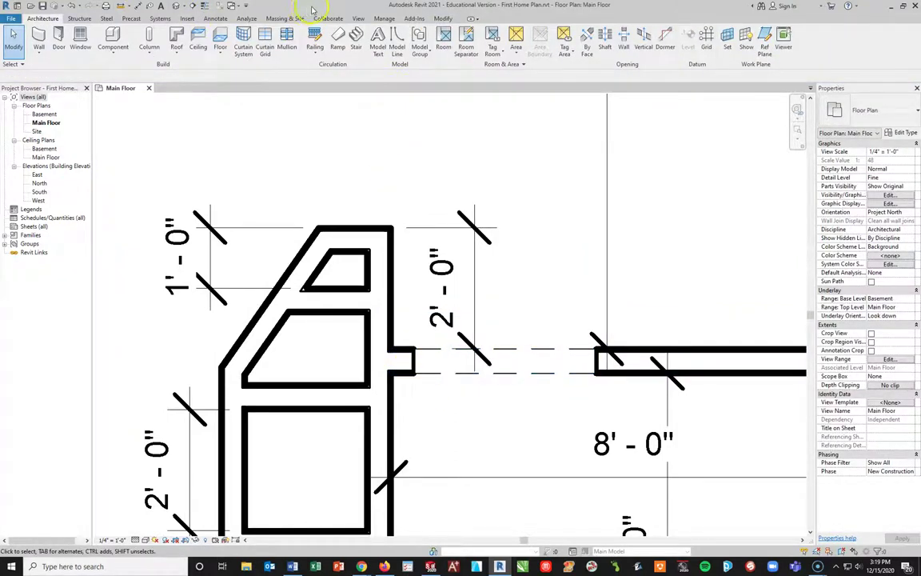
# - Try to align the closet wall's face to the near edge of the door opening, and undo that alignment
pyautogui.click(442, 19)
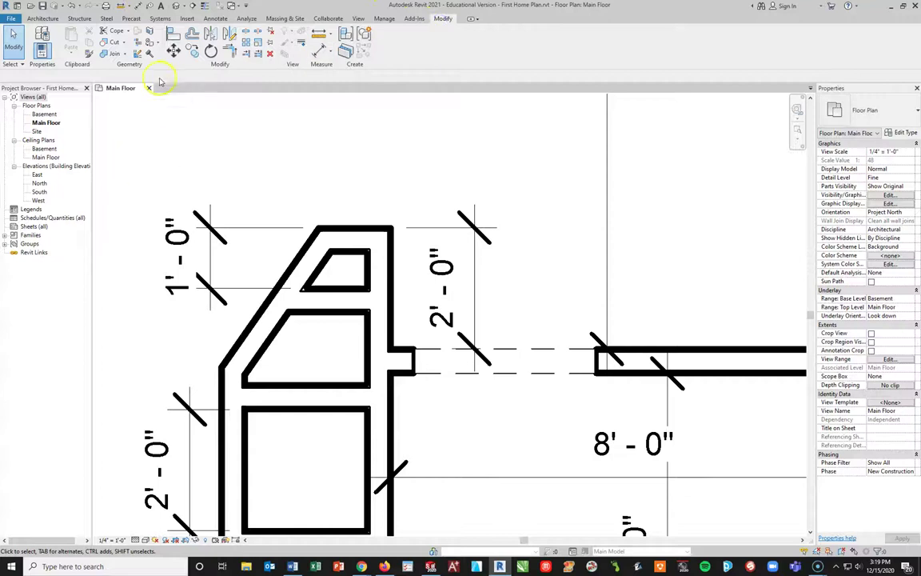
pyautogui.click(172, 34)
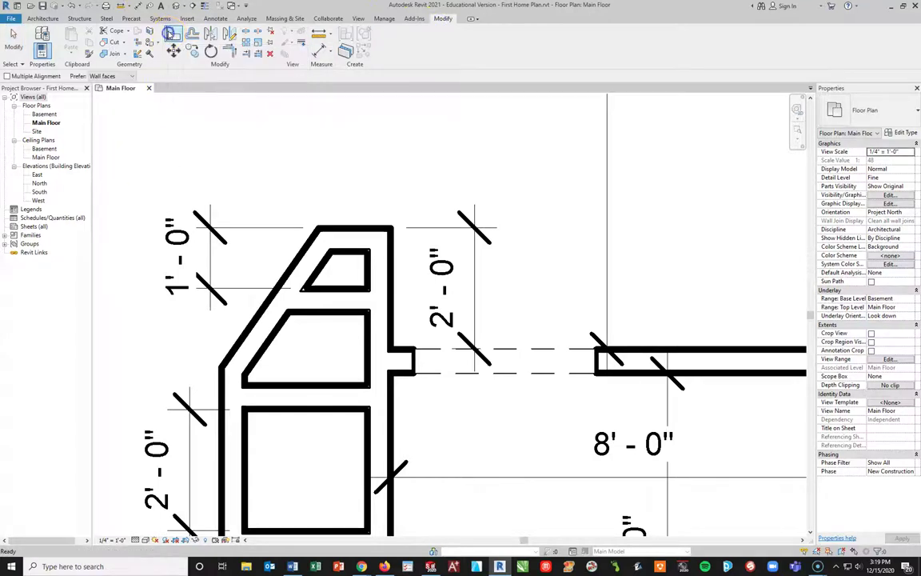
pyautogui.click(415, 364)
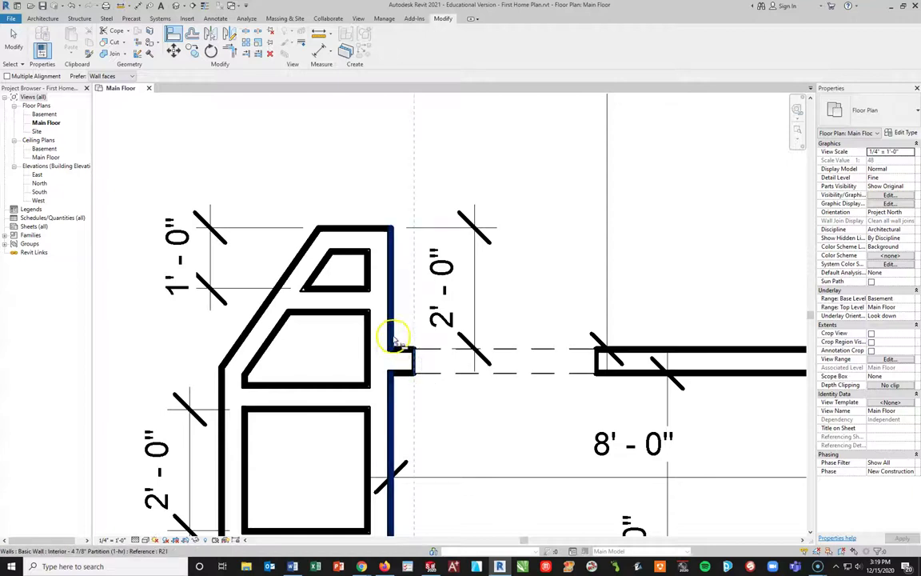
pyautogui.click(391, 368)
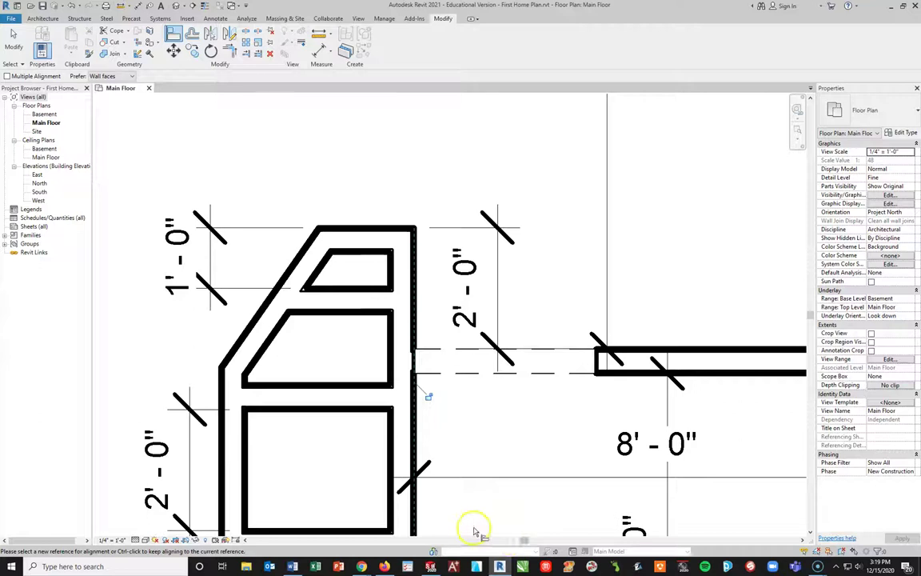
pyautogui.hotkey('ctrl', 'z')
# - Align the door opening's near edge to the face of the adjoining closet wall
pyautogui.click(392, 328)
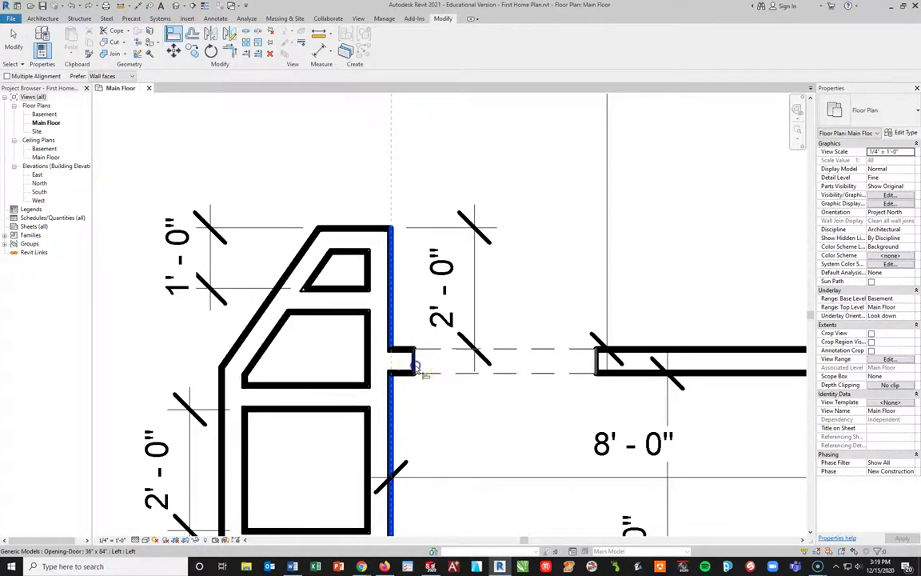
pyautogui.click(397, 363)
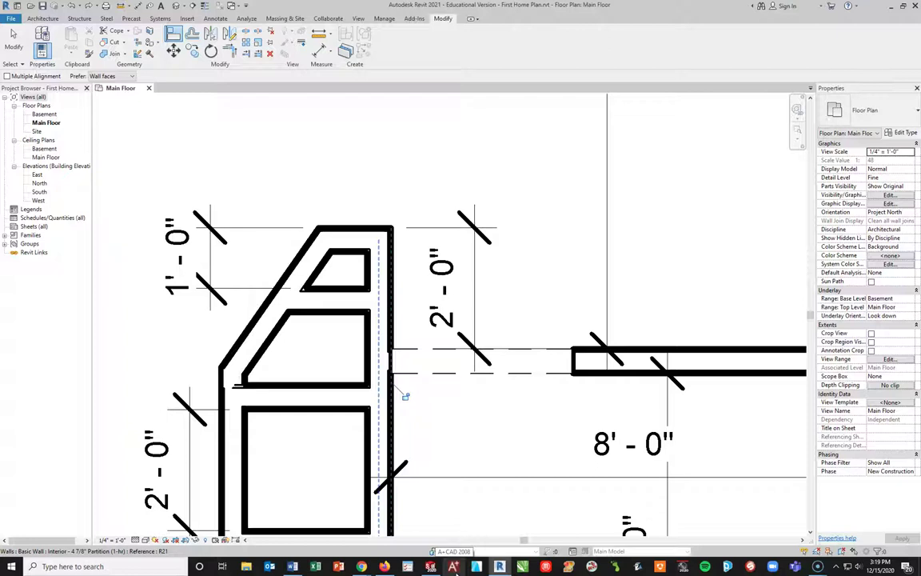
pyautogui.press('Escape')
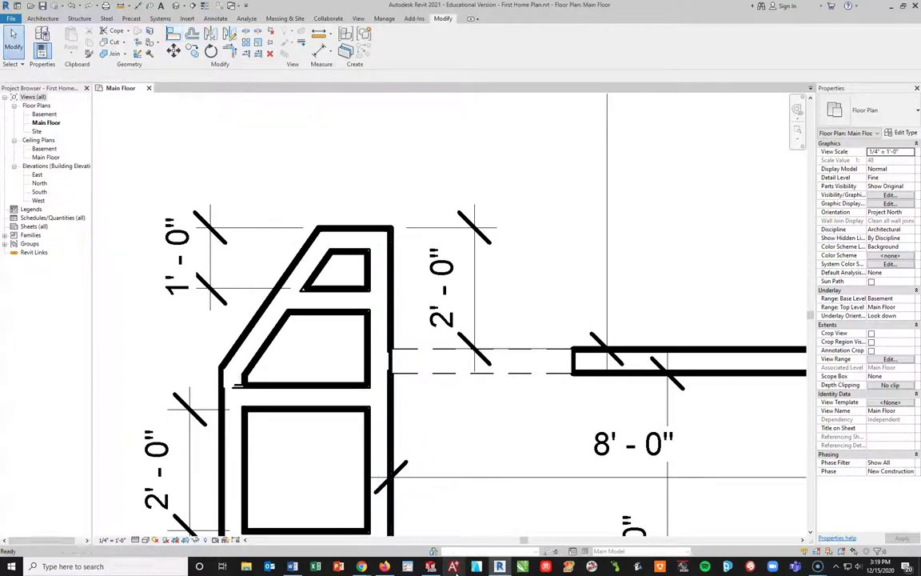
# - Examine the openings placed in the 8'-0" room's upper wall and in the vertical wall above the 135° corner
pyautogui.scroll(-1, 479, 400)
pyautogui.moveTo(479, 400); pyautogui.dragTo(354, 396, button='middle')
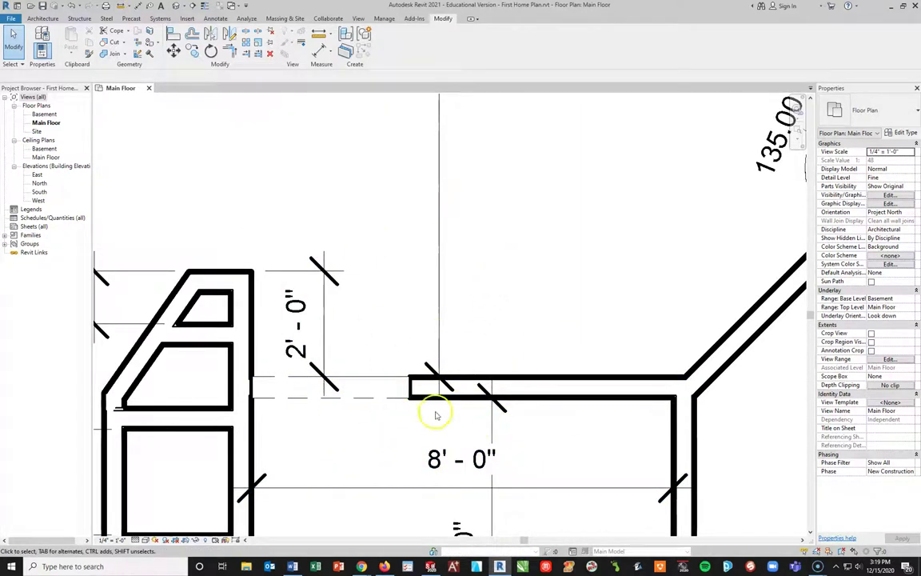
pyautogui.moveTo(536, 460); pyautogui.dragTo(417, 251, button='middle')
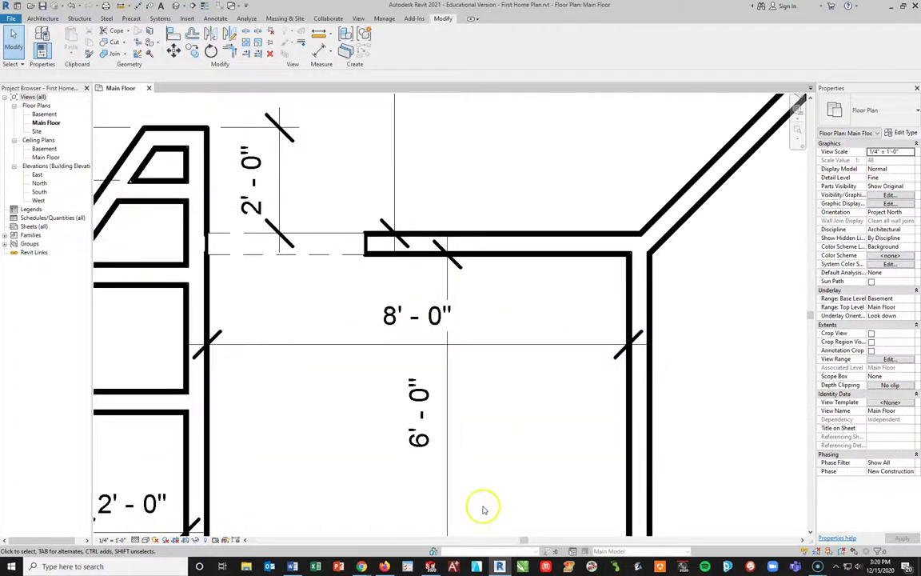
pyautogui.scroll(1, 509, 321)
pyautogui.scroll(-2, 510, 322)
pyautogui.scroll(-2, 512, 232)
pyautogui.moveTo(512, 232); pyautogui.dragTo(440, 552, button='middle')
pyautogui.moveTo(432, 407); pyautogui.dragTo(469, 448, button='middle')
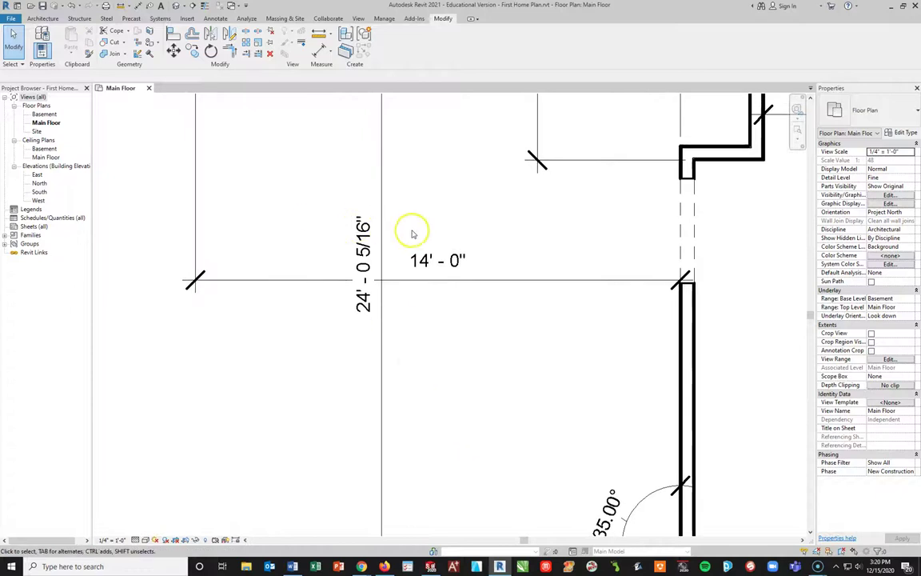
pyautogui.scroll(-1, 576, 357)
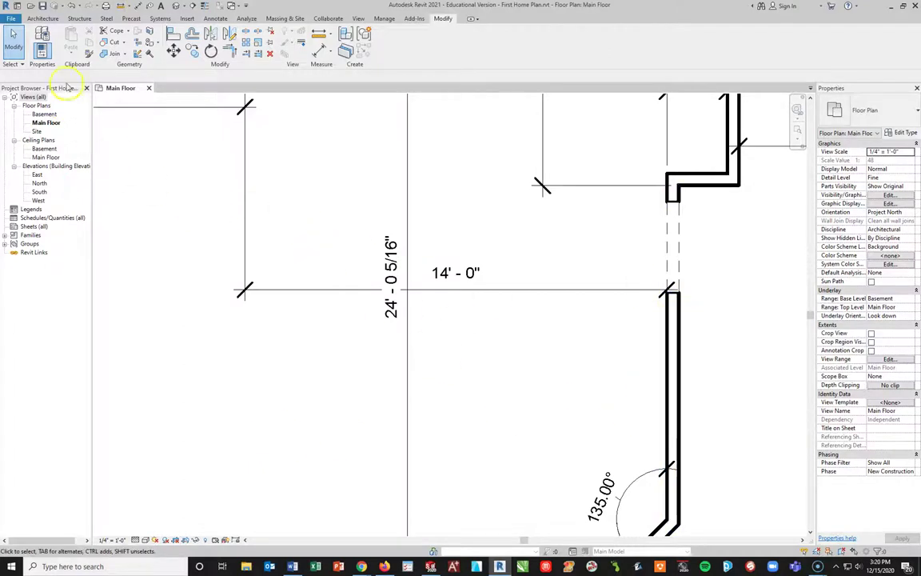
# - Start placing a new component and load the Opening-Door.rfa family from the Openings folder
pyautogui.click(43, 19)
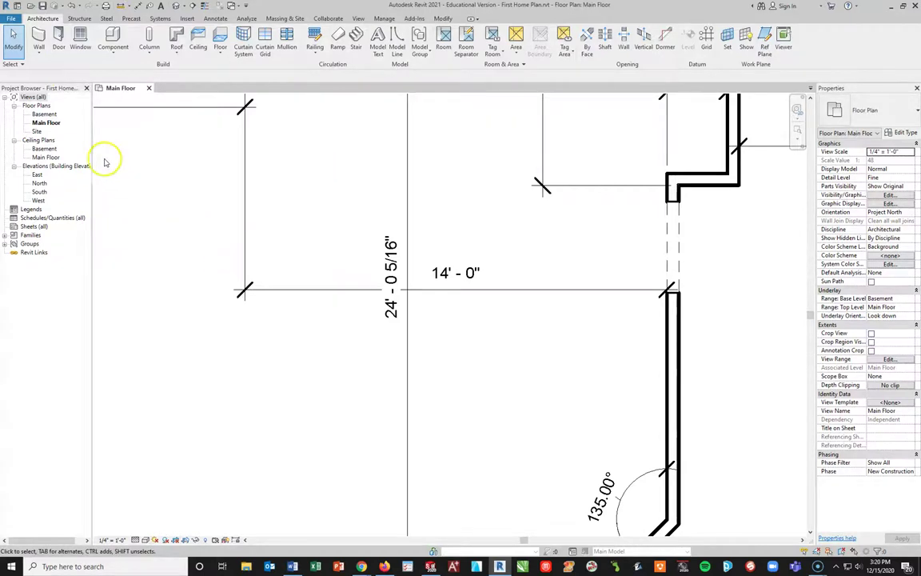
pyautogui.click(113, 35)
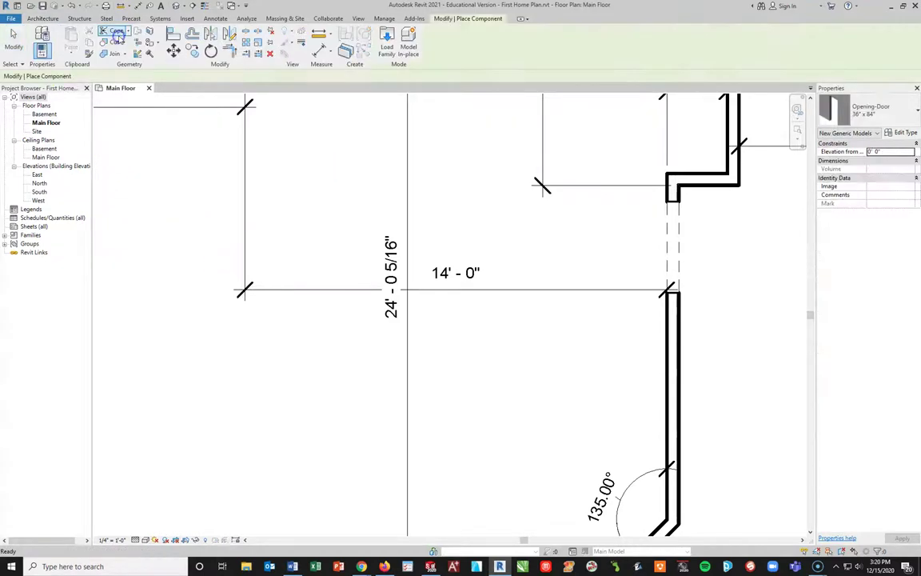
pyautogui.click(387, 42)
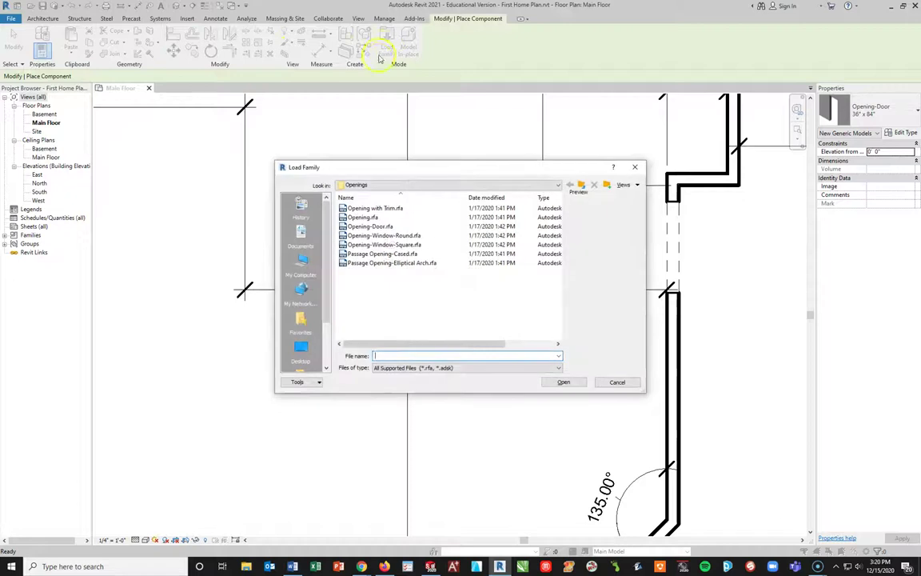
pyautogui.click(370, 226)
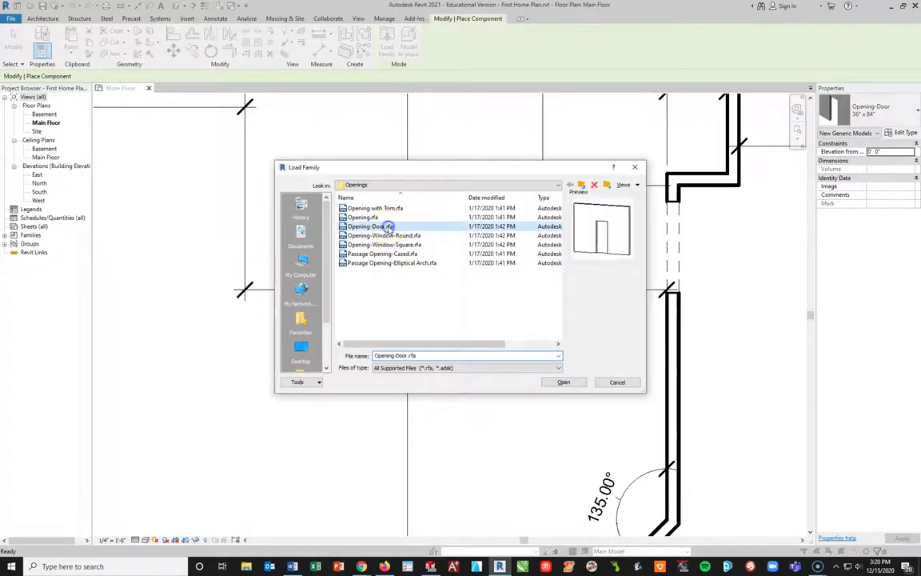
pyautogui.click(562, 382)
# - Duplicate the 36" x 84" Opening-Door type as 120" x 108" Wall Opening, with a 9'-0" rough height and 10'-0" rough width
pyautogui.click(849, 110)
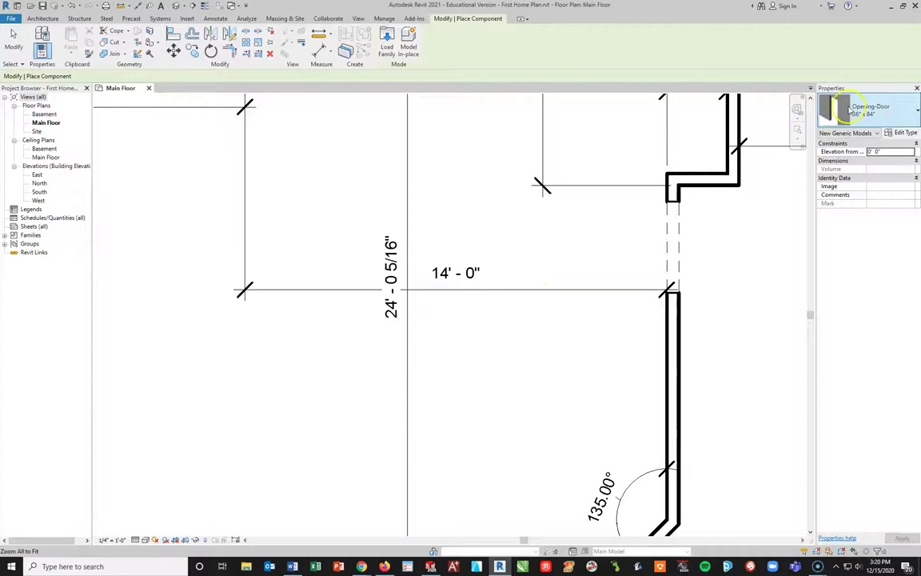
pyautogui.click(903, 133)
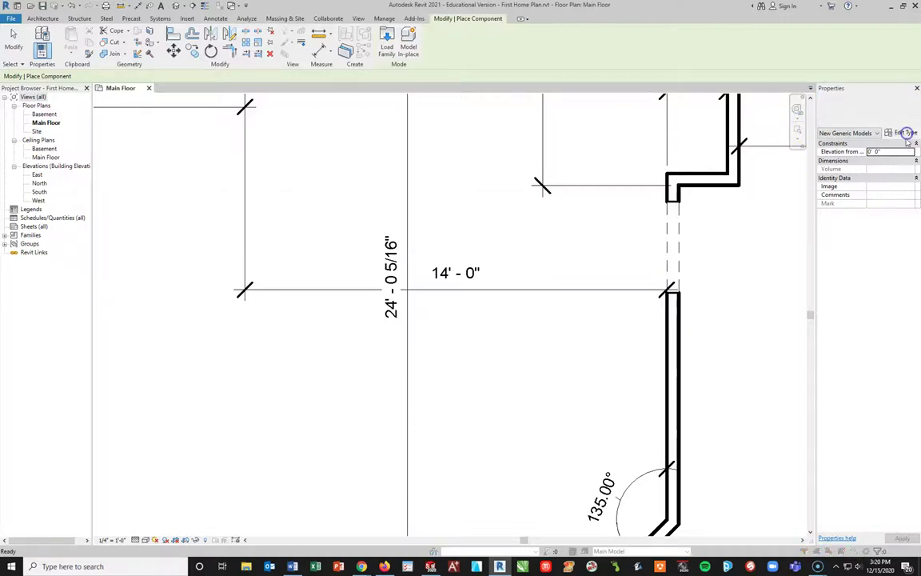
pyautogui.click(676, 237)
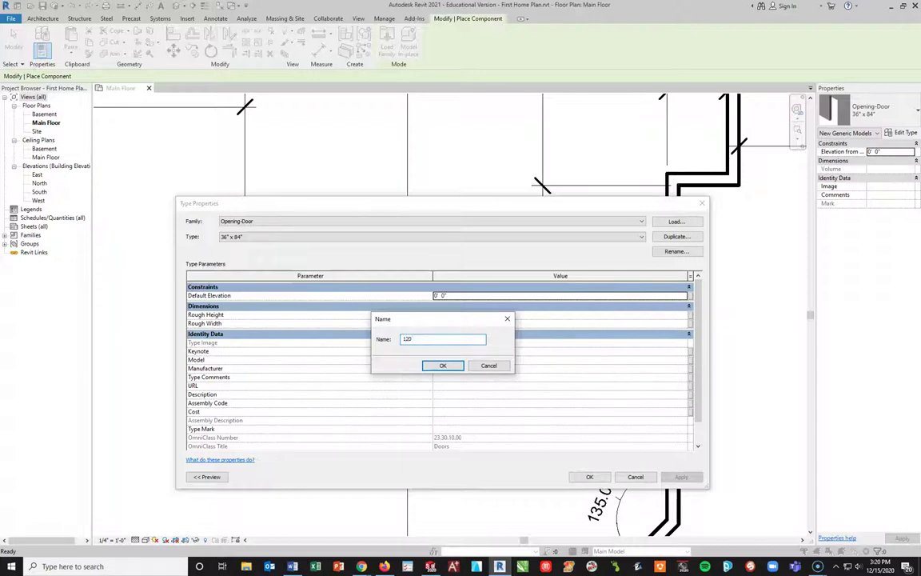
pyautogui.write('" x 108" Wall Opening')
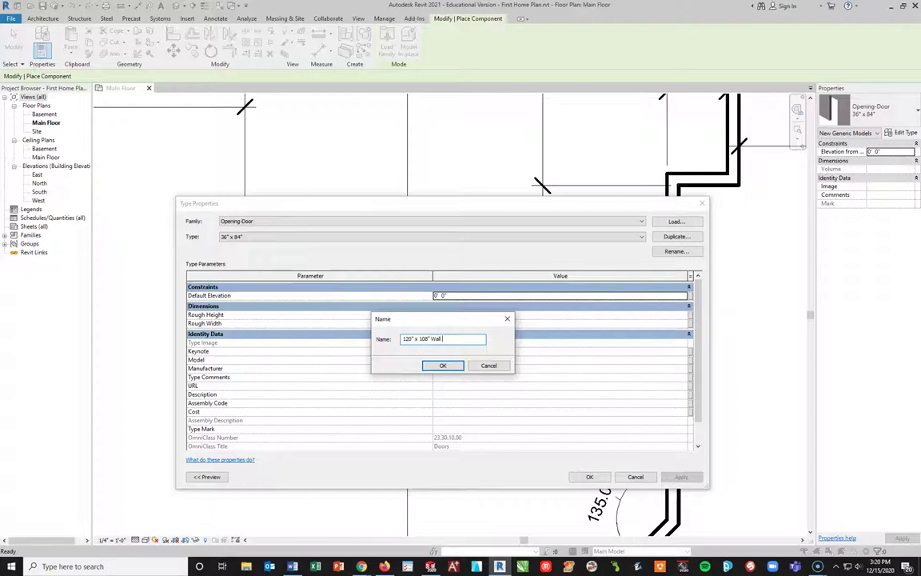
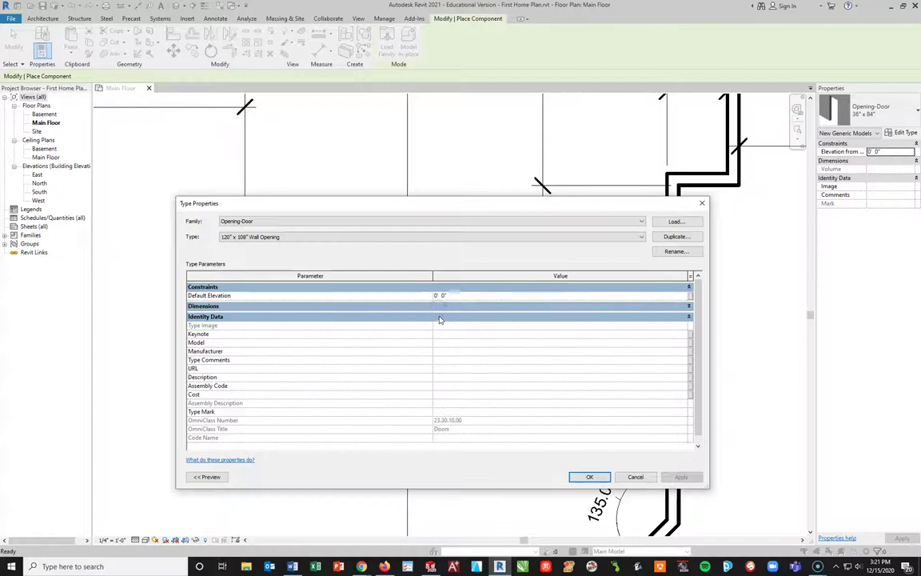
pyautogui.click(440, 305)
pyautogui.click(439, 336)
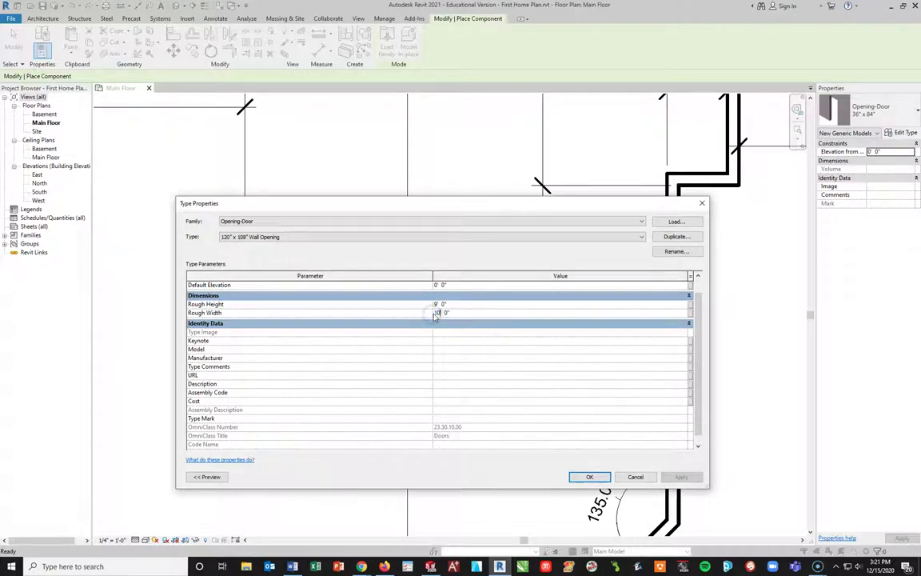
pyautogui.click(590, 477)
# - Place the 120" x 108" wall opening in the horizontal wall separating the 18'-10" deep room from the 13'-2" deep room below
pyautogui.scroll(-2, 582, 391)
pyautogui.moveTo(492, 383); pyautogui.dragTo(612, 372, button='middle')
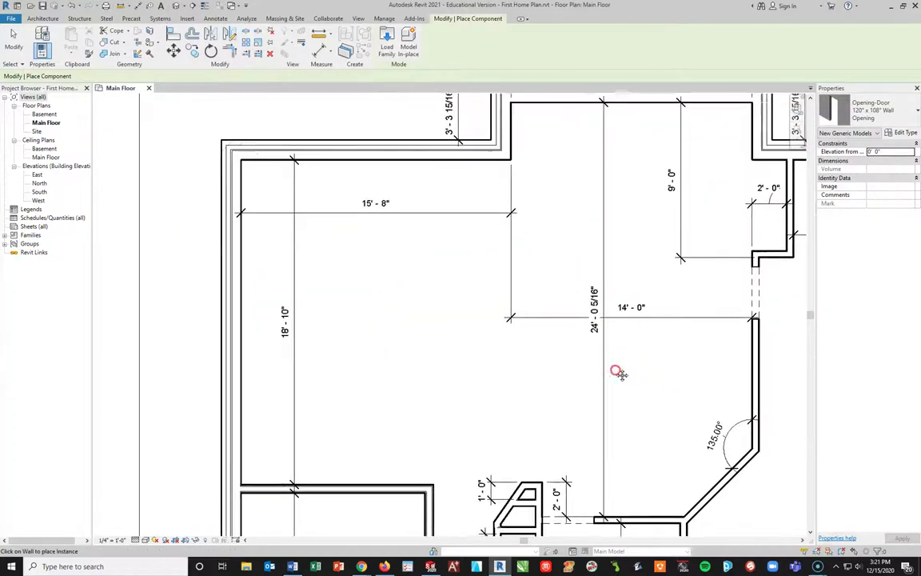
pyautogui.moveTo(294, 487); pyautogui.dragTo(290, 432, button='middle')
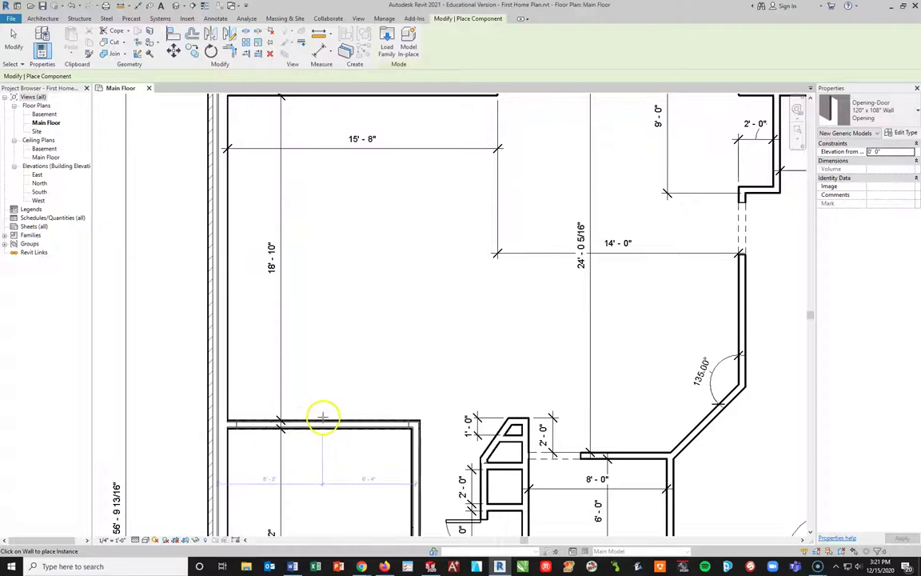
pyautogui.scroll(2, 324, 422)
pyautogui.scroll(2, 339, 415)
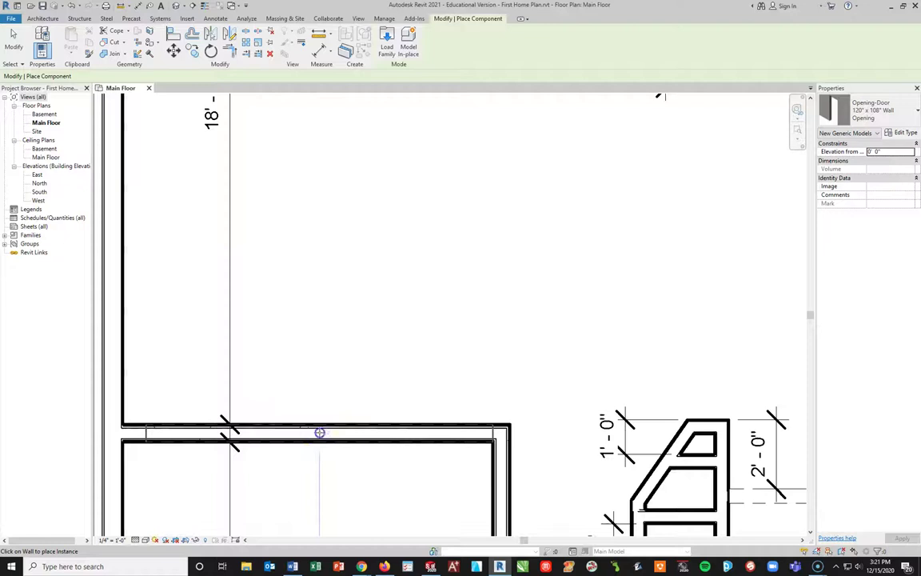
pyautogui.click(319, 432)
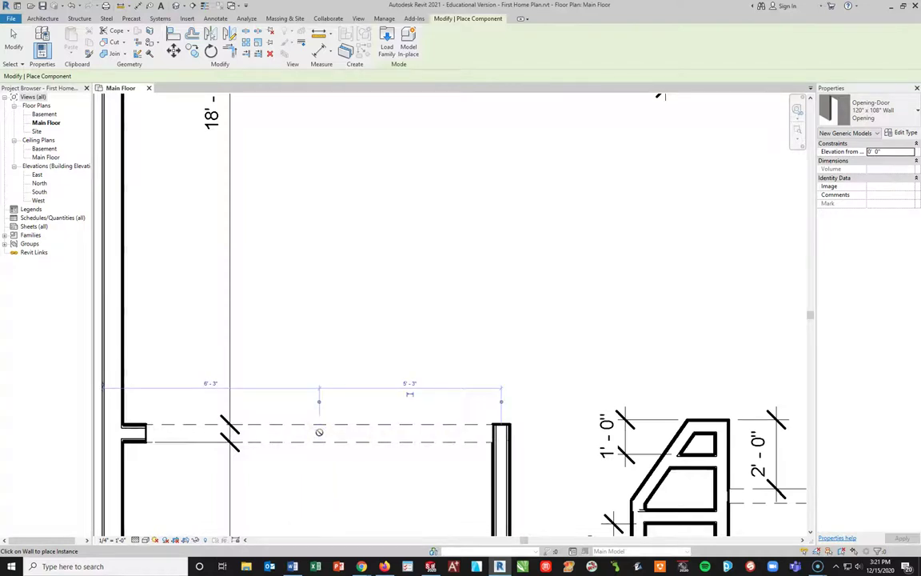
pyautogui.press('Escape')
pyautogui.press('Escape')
# - Move the 120" x 108" opening slightly away from the wall corner at its right end
pyautogui.scroll(3, 518, 440)
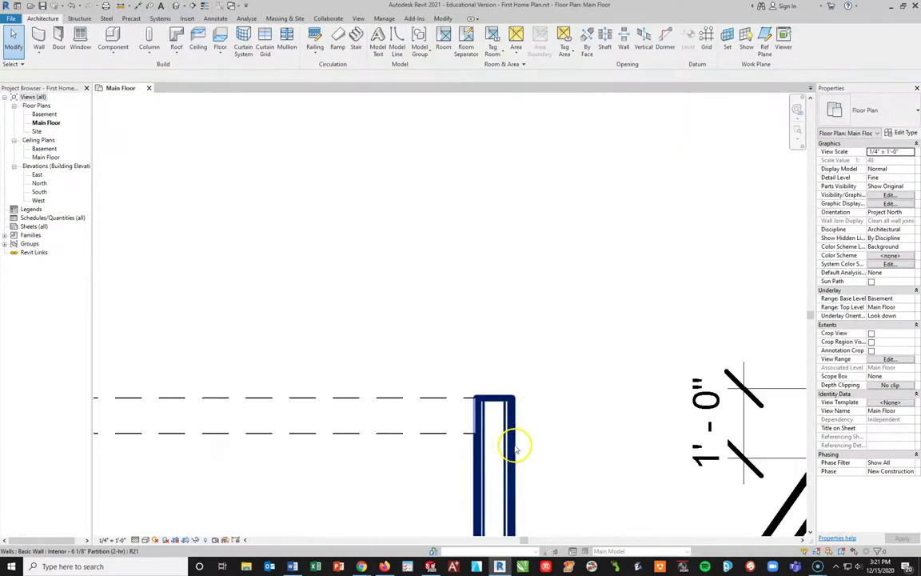
pyautogui.scroll(2, 504, 444)
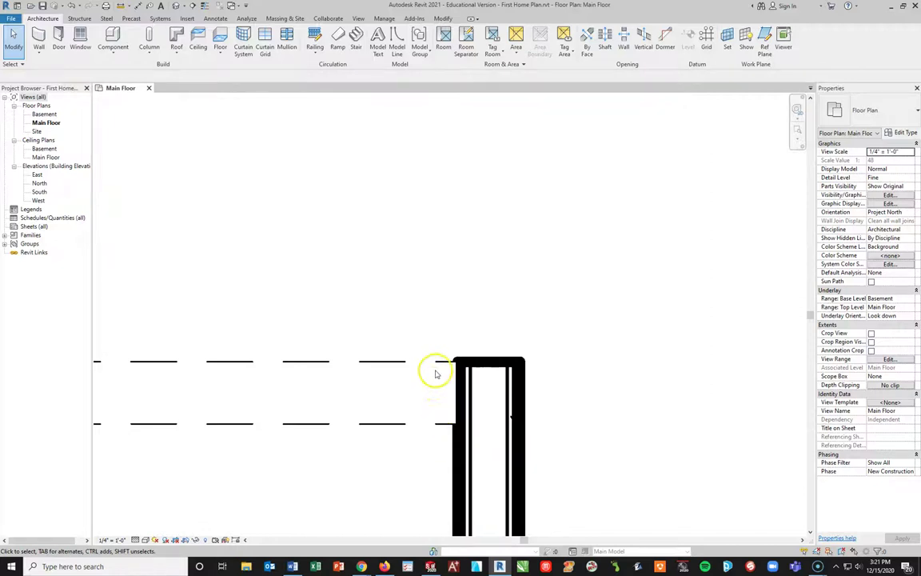
pyautogui.moveTo(439, 362); pyautogui.dragTo(419, 364)
pyautogui.press('Escape')
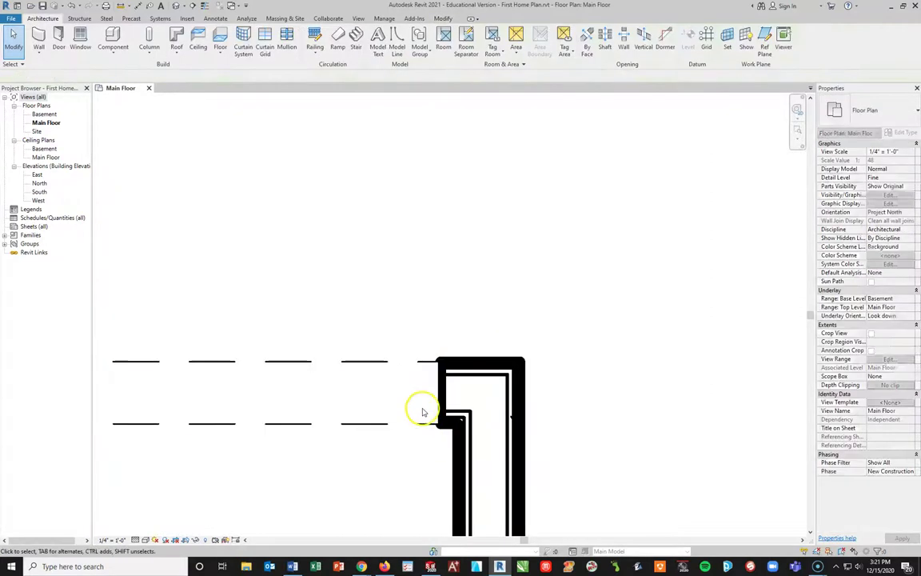
pyautogui.click(443, 17)
pyautogui.click(176, 35)
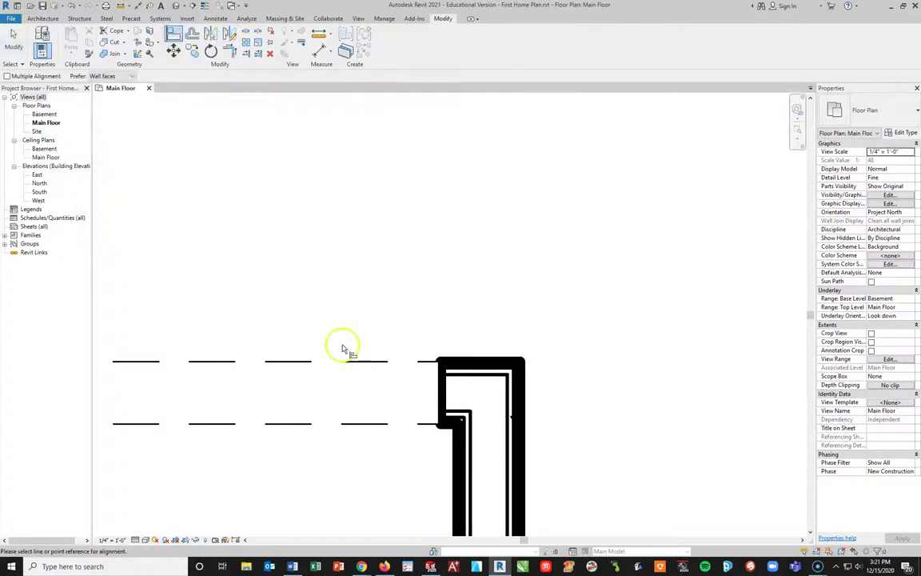
pyautogui.click(439, 379)
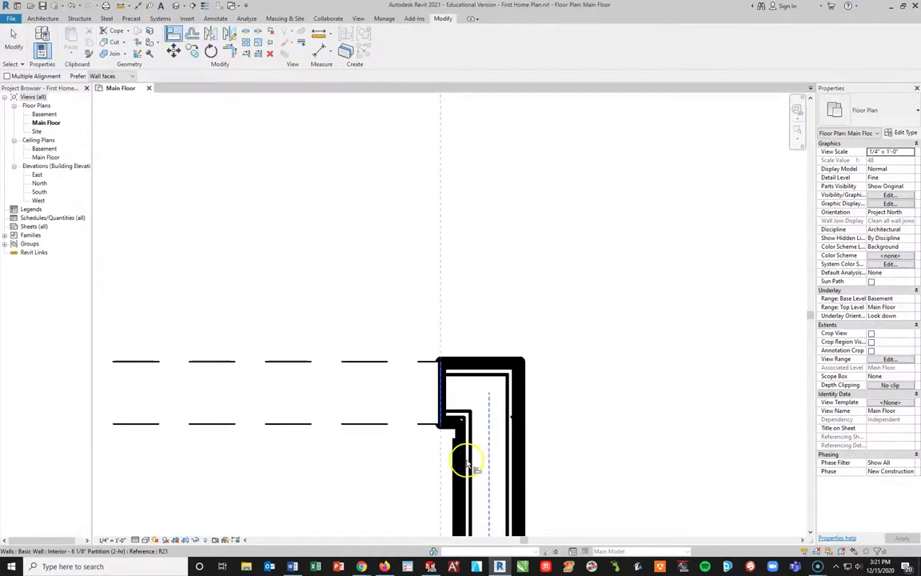
pyautogui.click(456, 464)
pyautogui.click(453, 462)
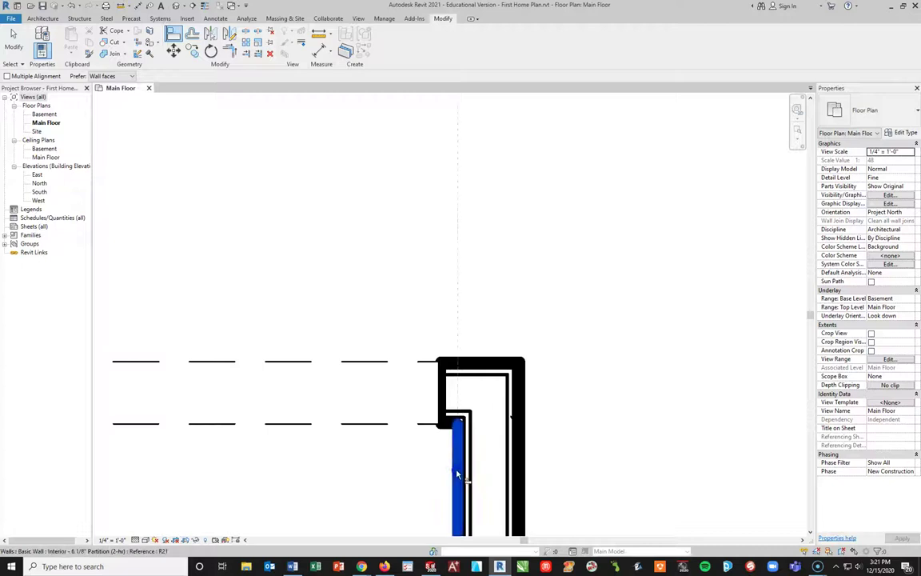
pyautogui.press('Escape')
# - Align the right edge of the 120" x 108" opening to the room-side face of the adjoining vertical wall
pyautogui.click(174, 35)
pyautogui.click(462, 478)
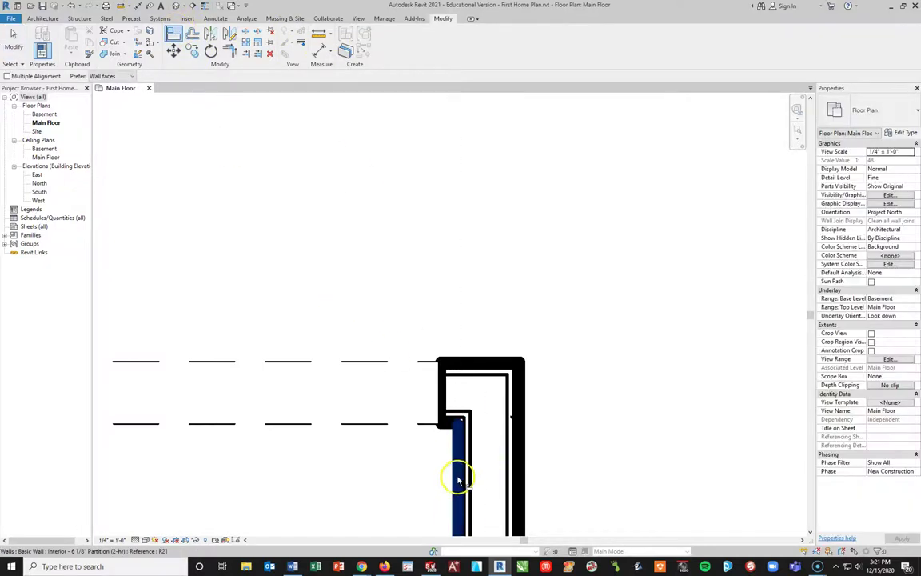
pyautogui.click(438, 403)
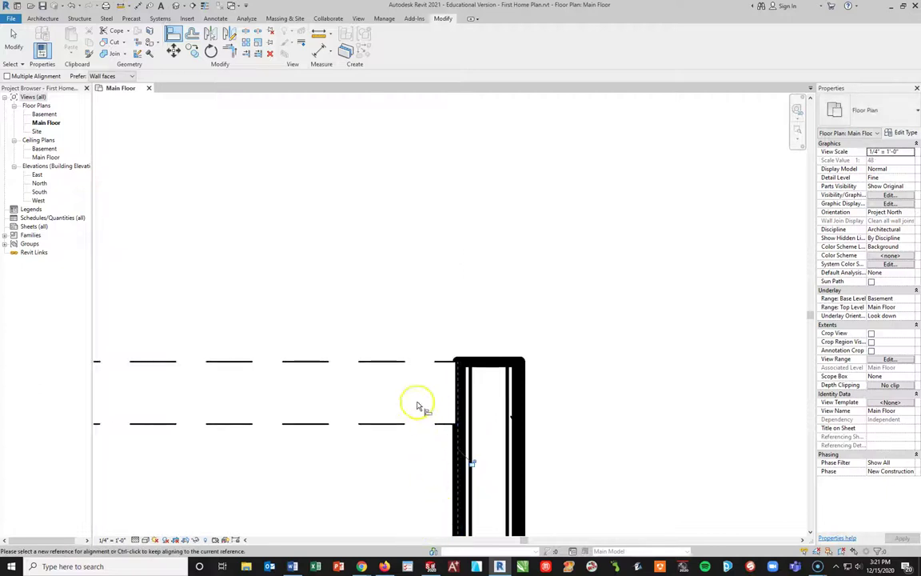
pyautogui.press('Escape')
# - Start another component placement for the 10'-8" wide room and load the Opening-Door.rfa family again
pyautogui.scroll(-7, 439, 308)
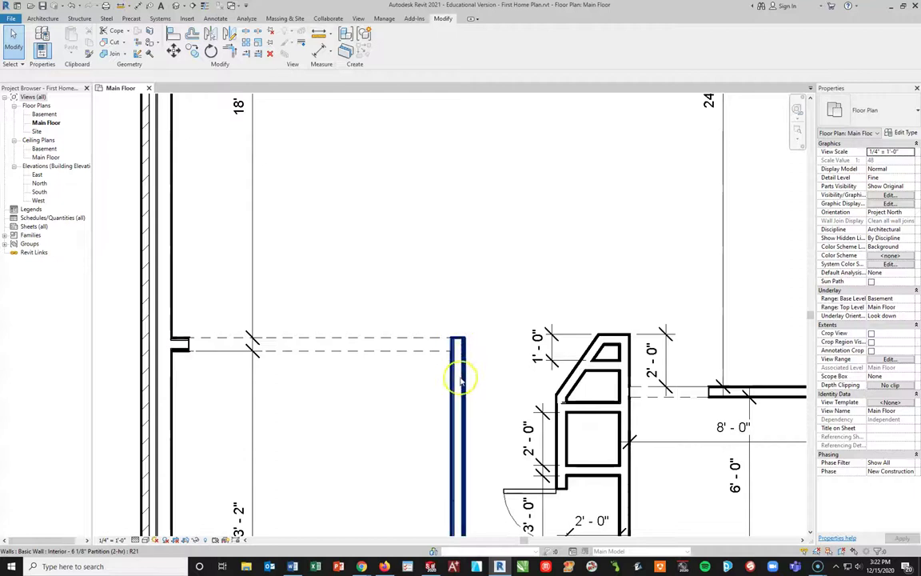
pyautogui.keyDown('ctrl'); pyautogui.scroll(-5, 473, 483); pyautogui.keyUp('ctrl')
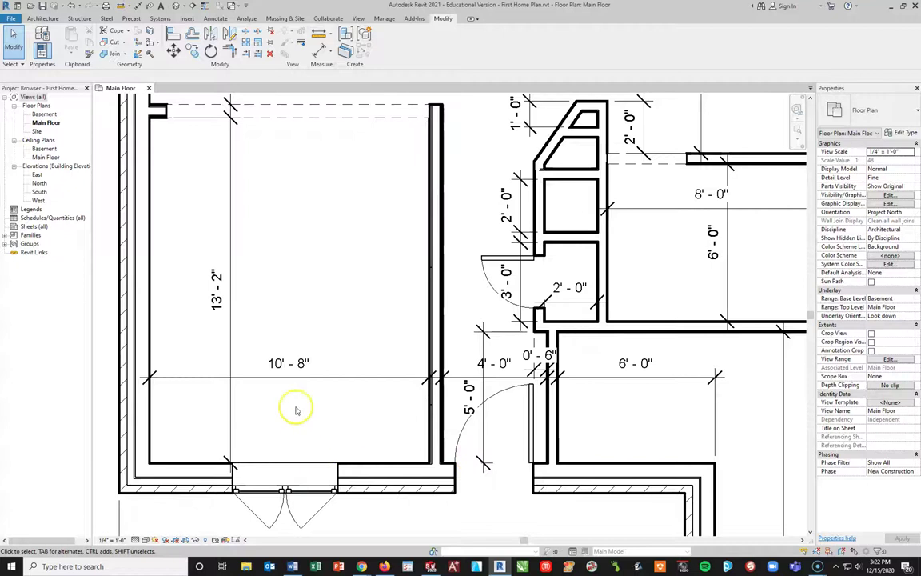
pyautogui.click(48, 17)
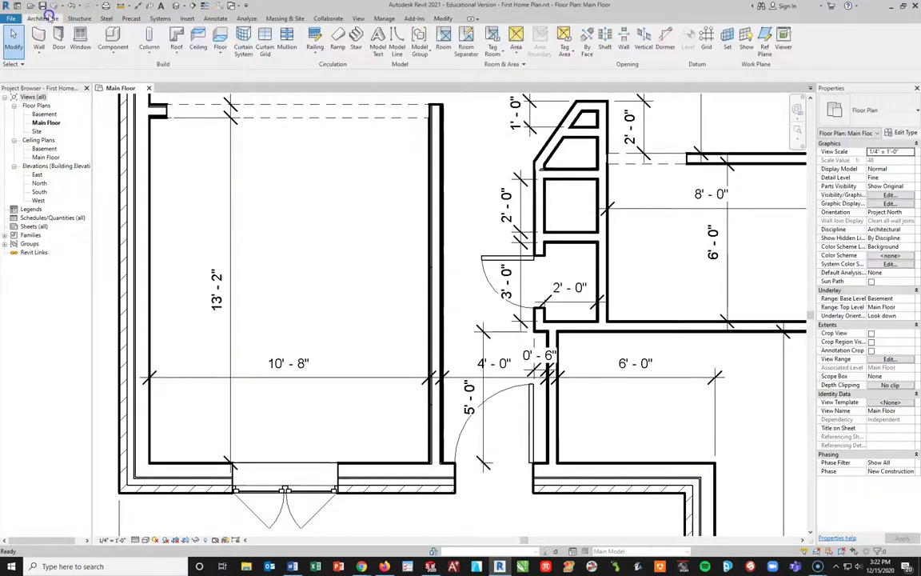
pyautogui.click(113, 37)
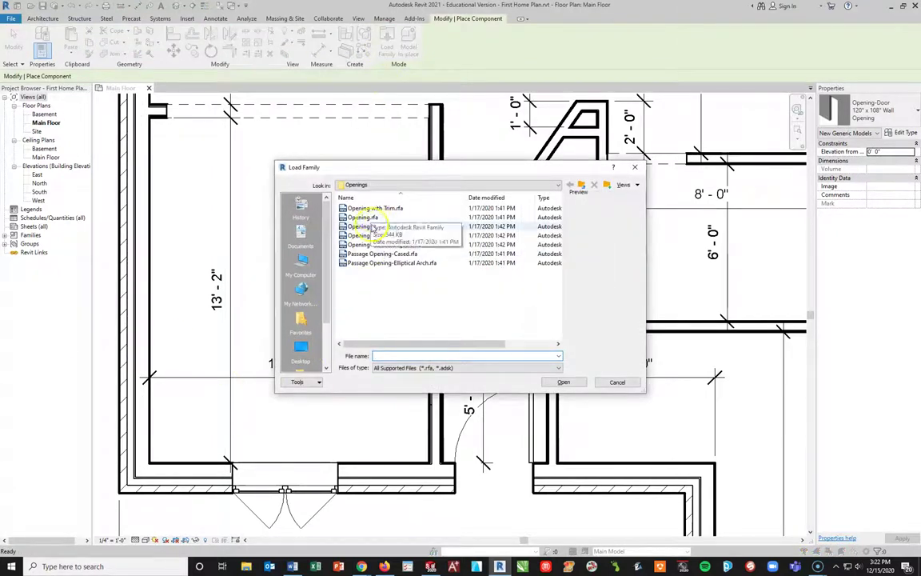
pyautogui.click(372, 227)
pyautogui.click(562, 382)
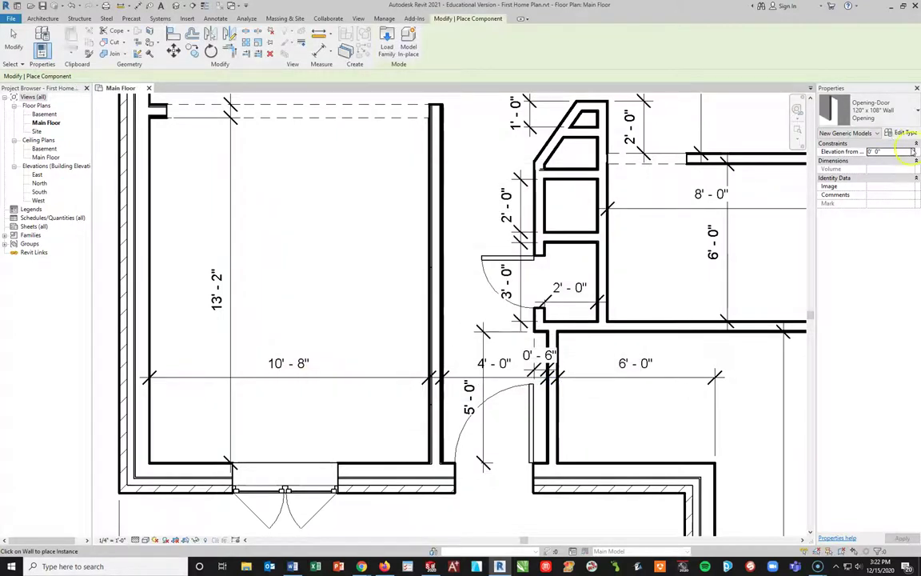
# - Duplicate the 120" x 108" Wall Opening type as 144" x 108" Wall Opening and open its Rough Width for editing
pyautogui.click(903, 132)
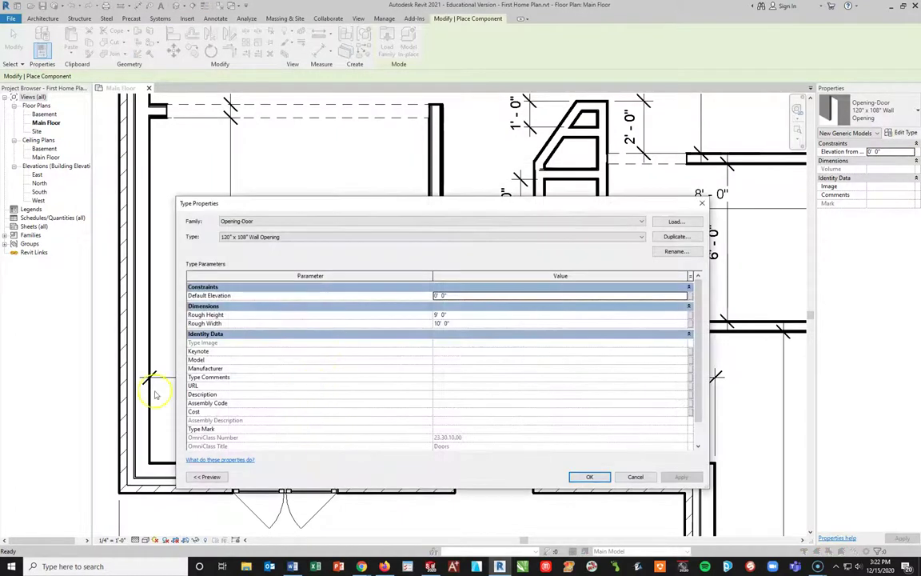
pyautogui.click(676, 238)
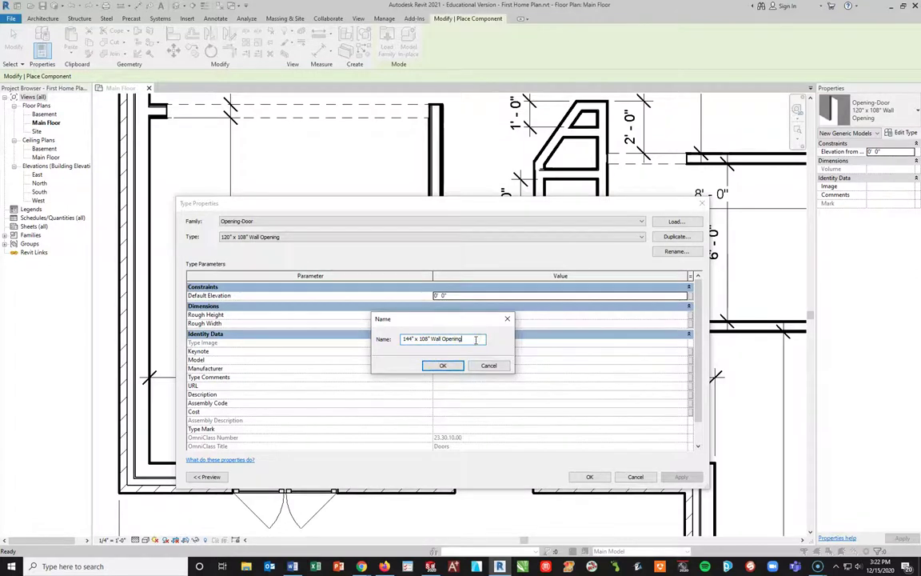
pyautogui.click(440, 365)
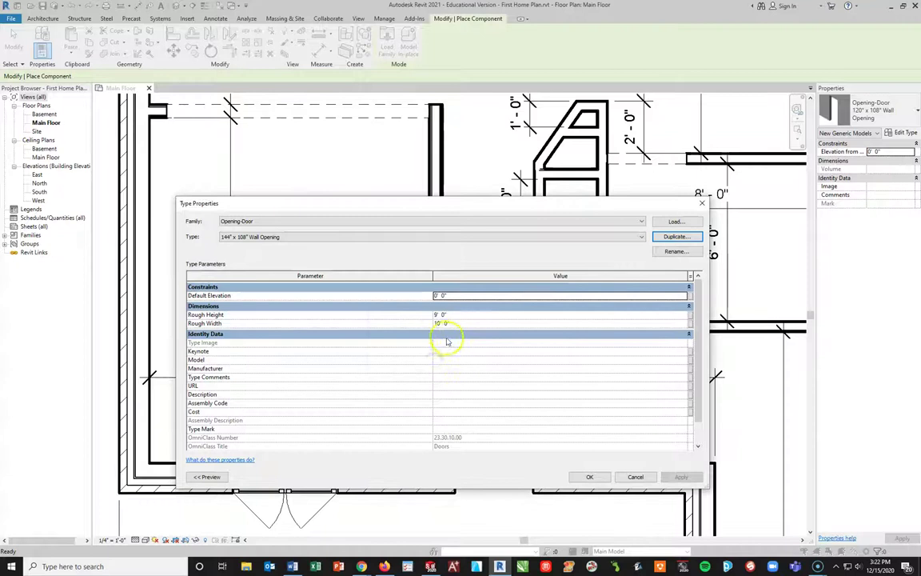
pyautogui.click(438, 324)
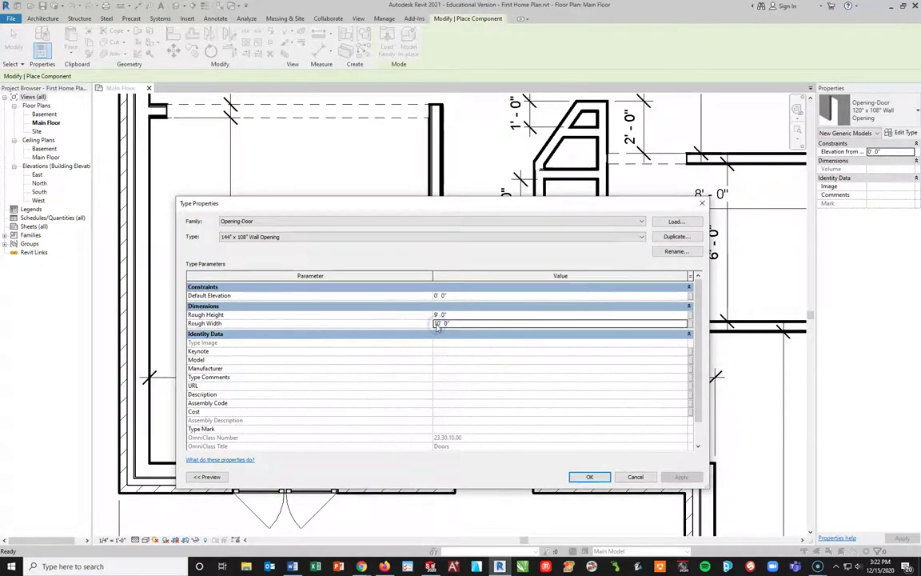
pyautogui.click(590, 477)
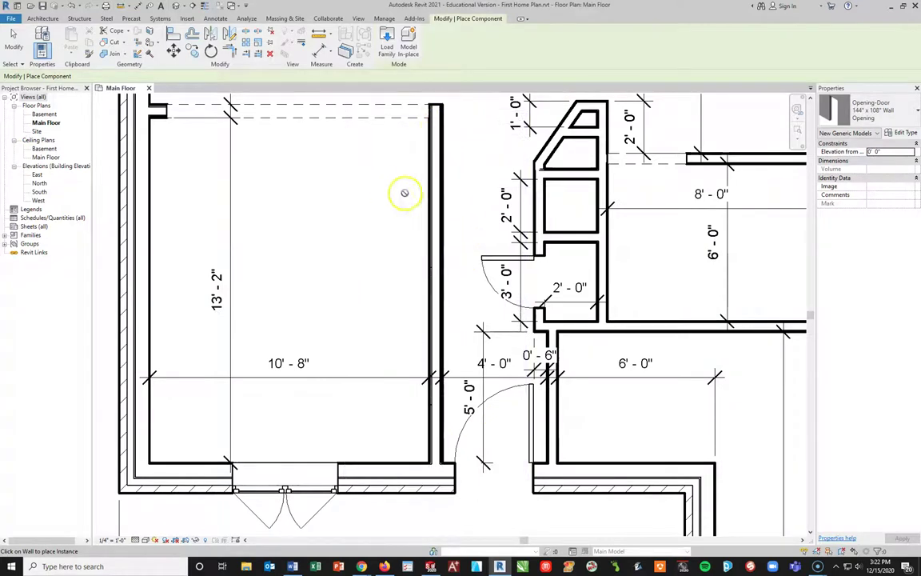
# - Place the 144" x 108" wall opening in the vertical wall between the 10'-8" room and the 4'-0" hallway, and select it
pyautogui.click(437, 288)
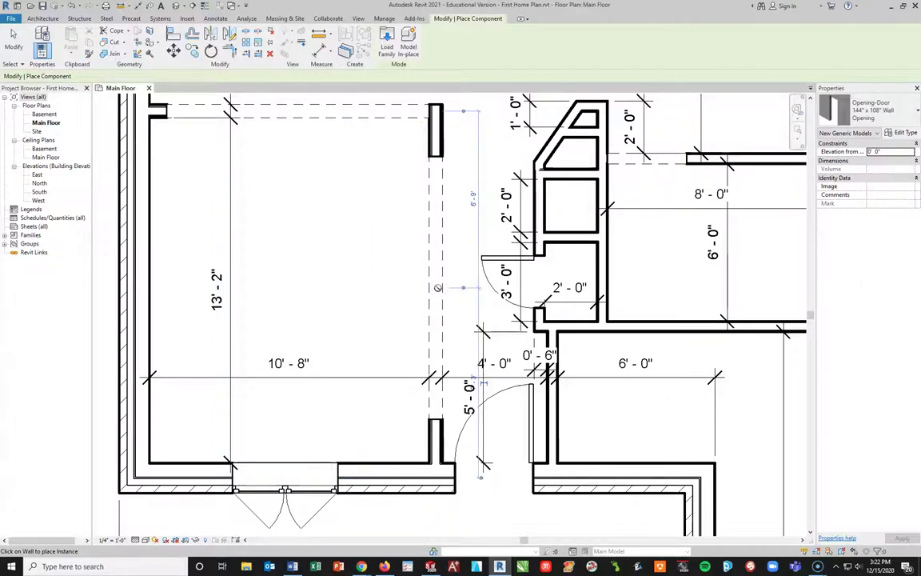
pyautogui.press('Escape')
pyautogui.press('Escape')
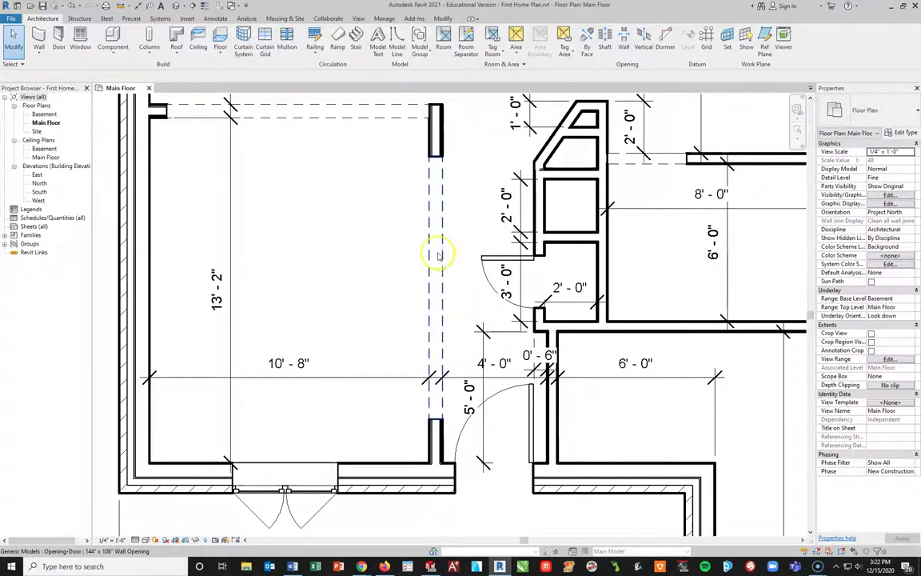
pyautogui.click(433, 265)
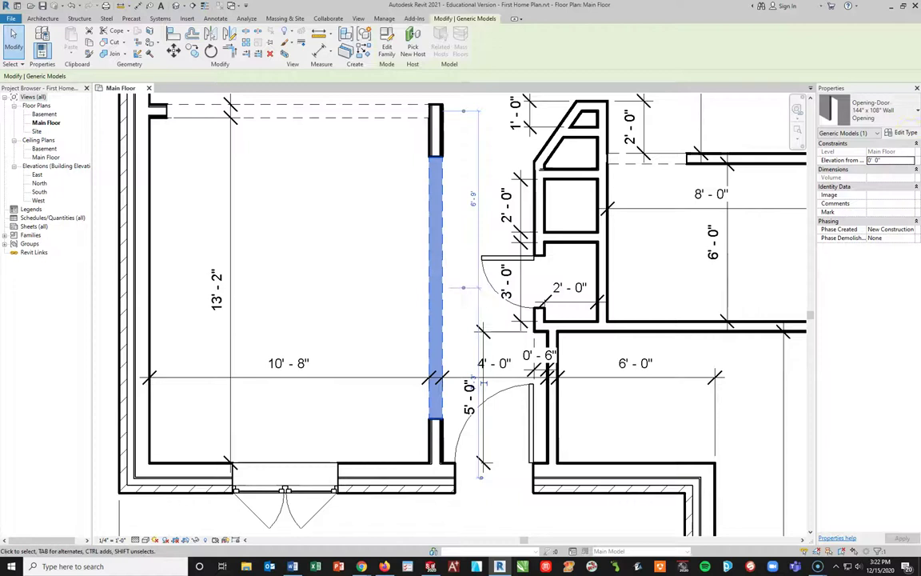
# - Set the Rough Width of the 144" x 108" Wall Opening type to 12' 0" and deselect the opening
pyautogui.click(916, 110)
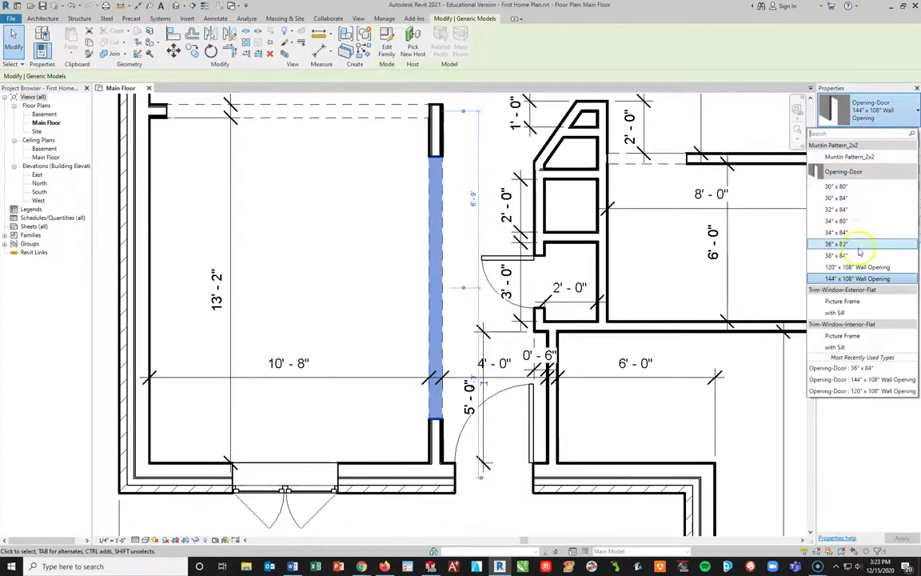
pyautogui.click(879, 112)
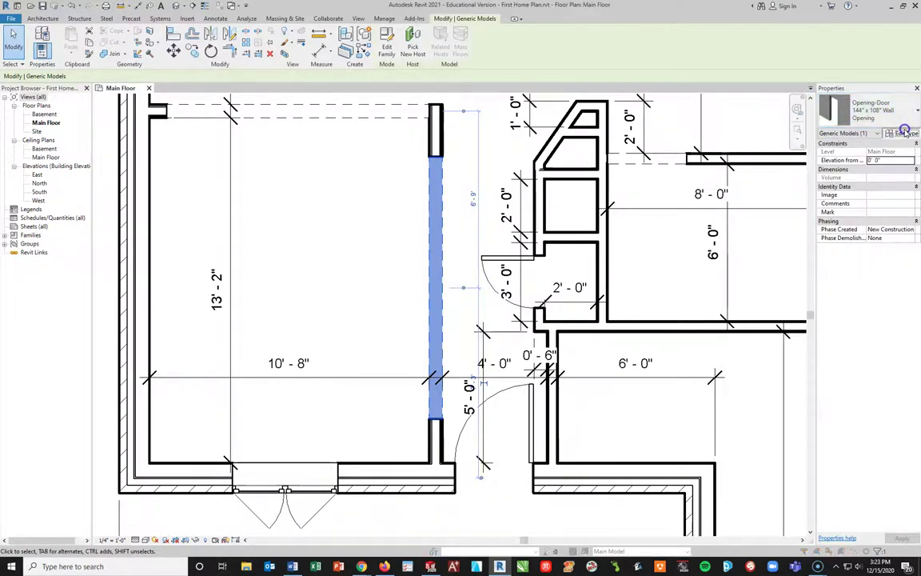
pyautogui.click(904, 132)
pyautogui.click(437, 323)
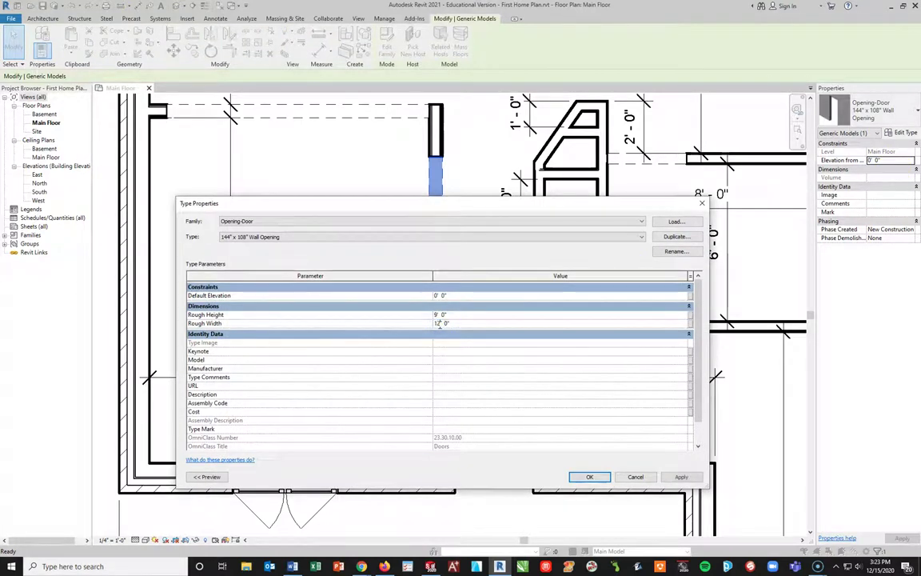
pyautogui.click(673, 478)
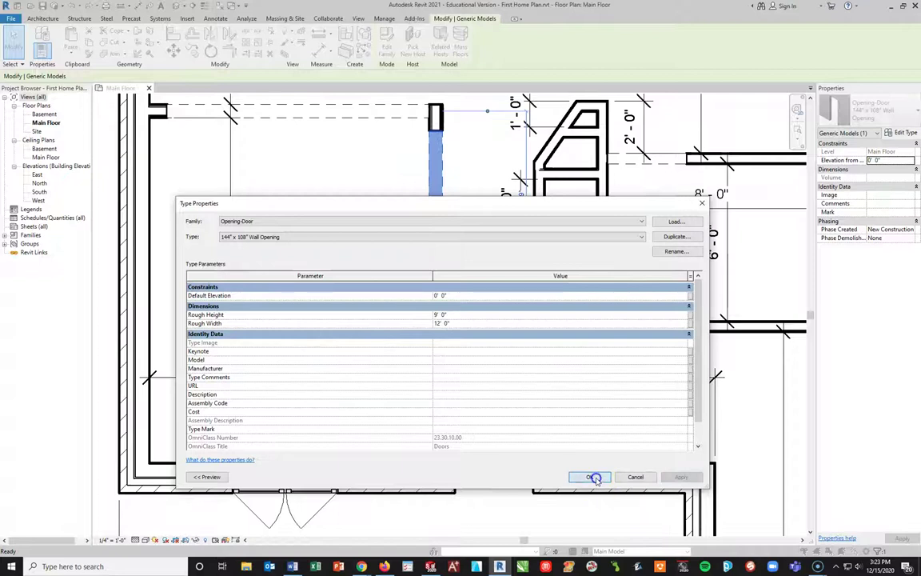
pyautogui.click(593, 477)
pyautogui.press('Escape')
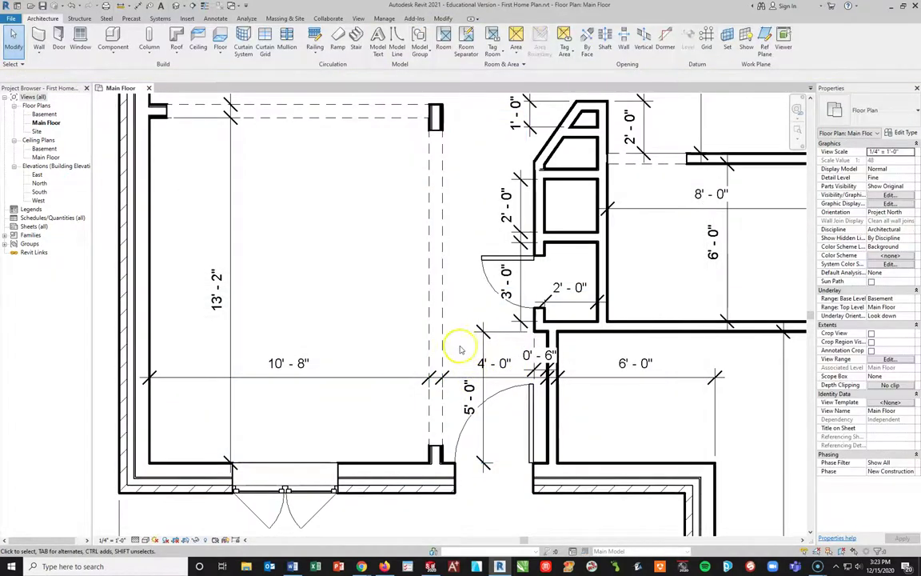
pyautogui.scroll(2, 442, 147)
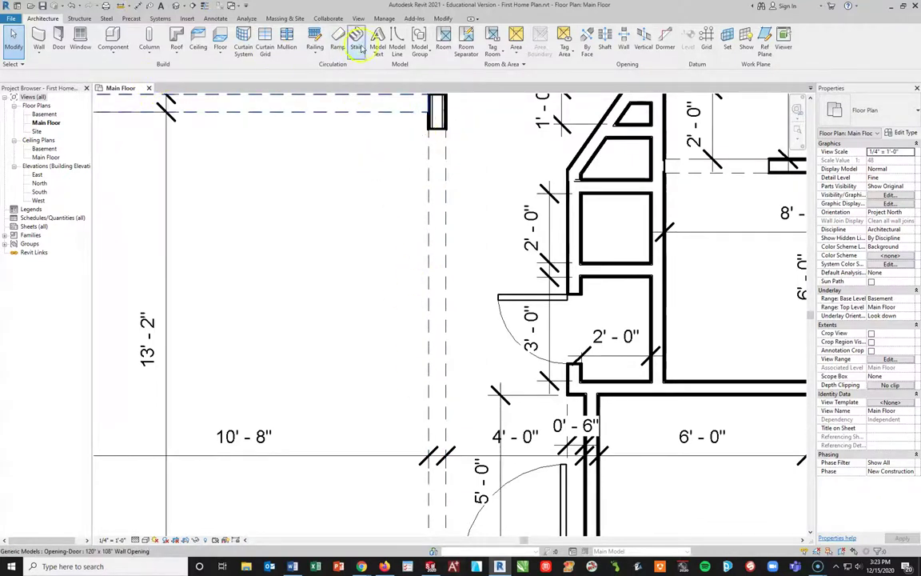
pyautogui.click(442, 19)
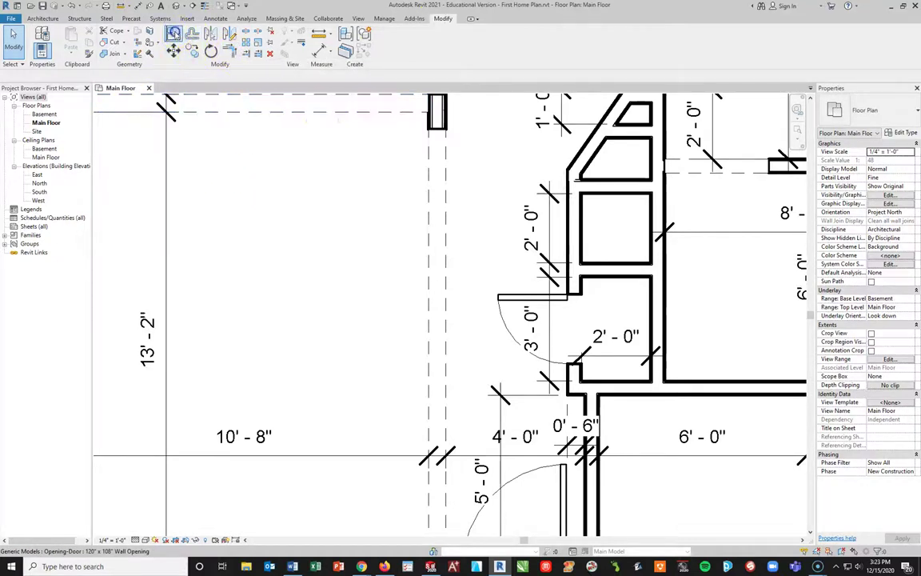
pyautogui.click(173, 32)
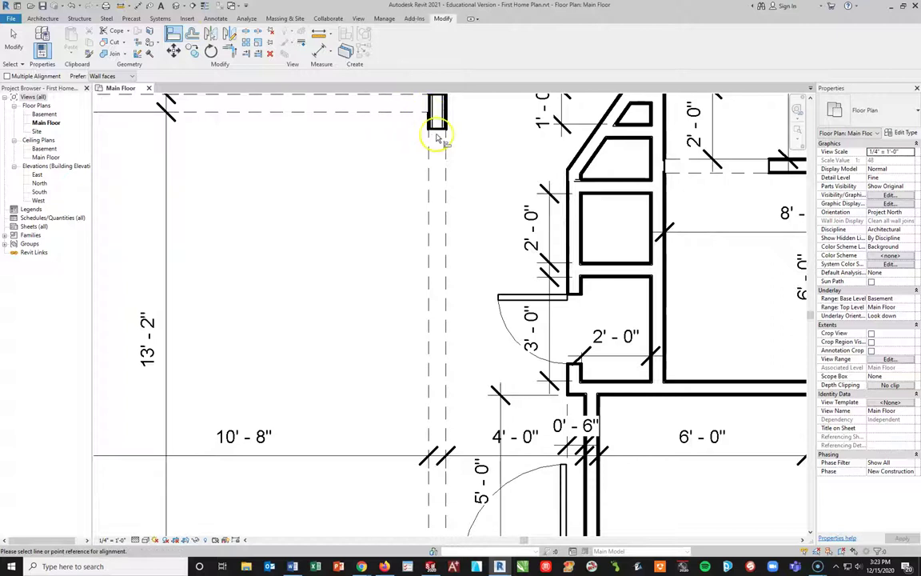
pyautogui.scroll(5, 440, 132)
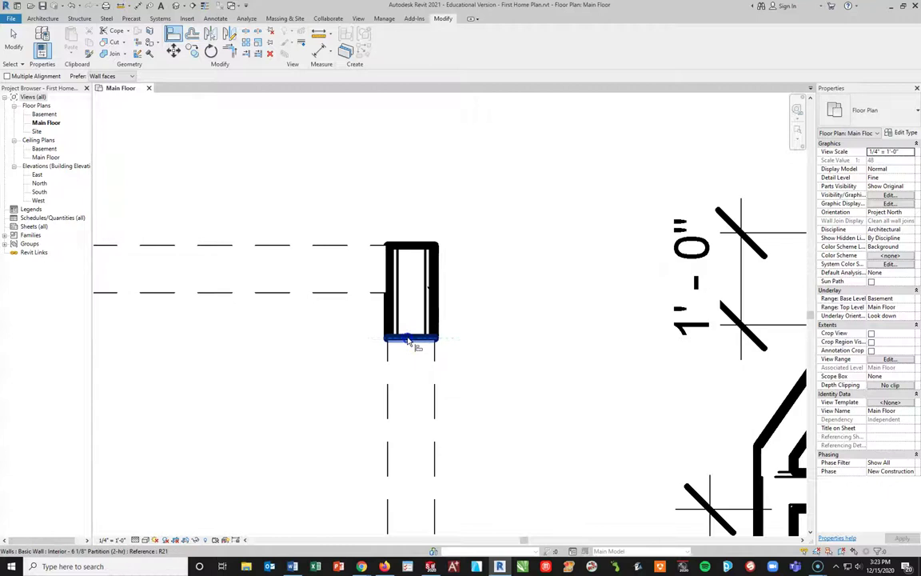
pyautogui.press('Escape')
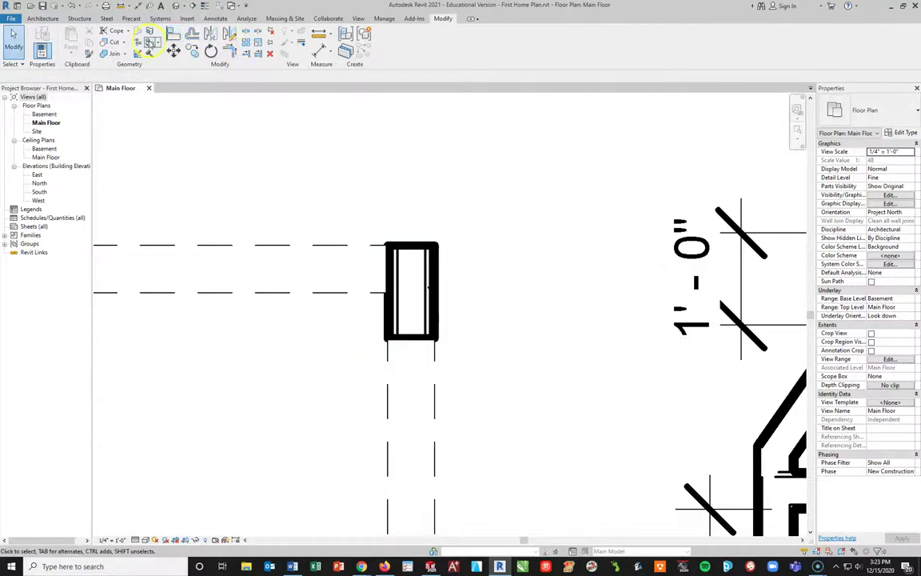
pyautogui.click(172, 37)
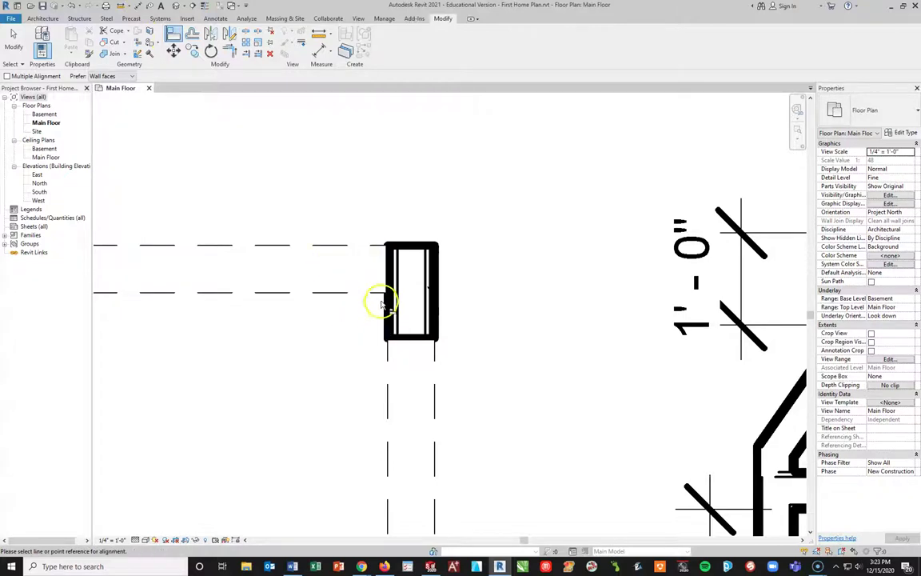
pyautogui.press('Escape')
# - Move the 144" x 108" opening up the vertical wall until its end is flush with the lower face of the intersecting horizontal wall
pyautogui.click(414, 350)
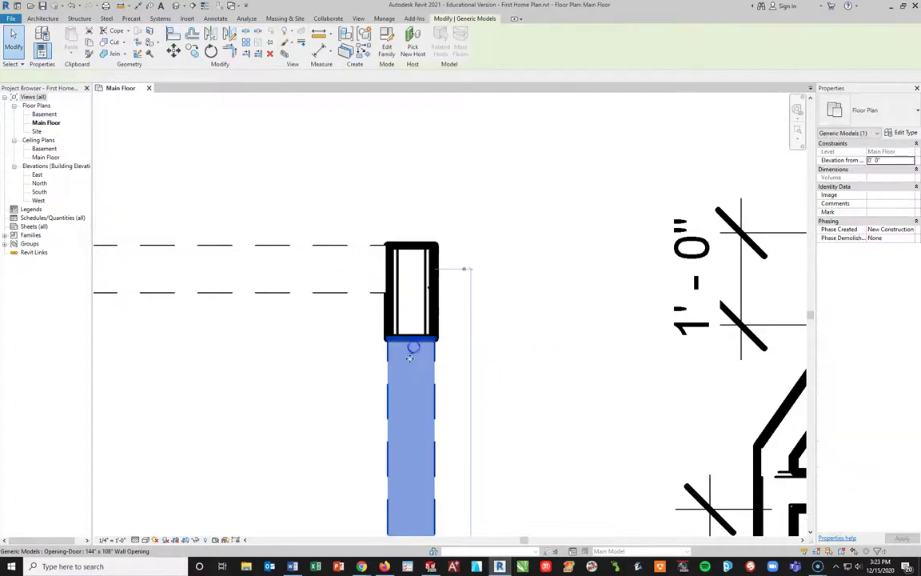
pyautogui.moveTo(411, 354); pyautogui.dragTo(422, 329)
pyautogui.click(383, 390)
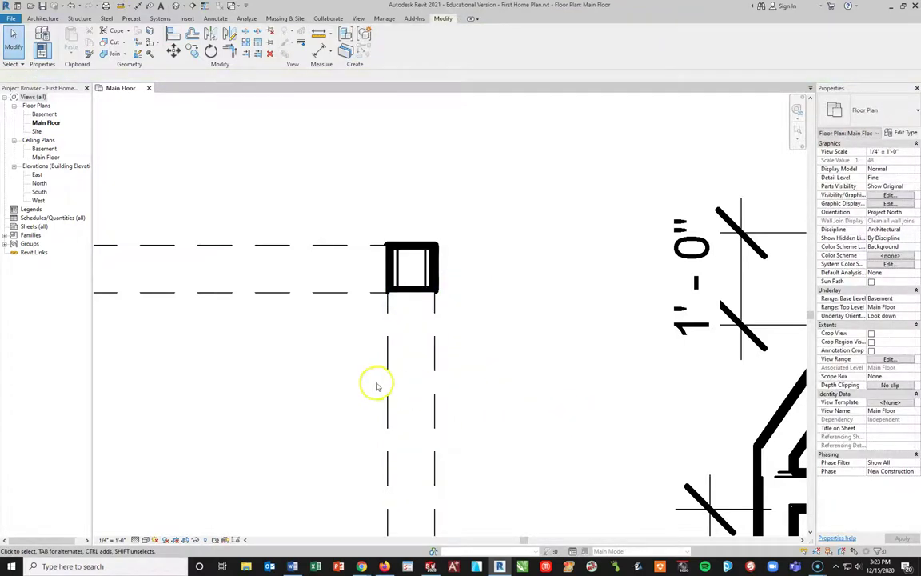
# - Open the default 3D view and examine the interior wall openings of the house from the front right
pyautogui.scroll(-4, 478, 426)
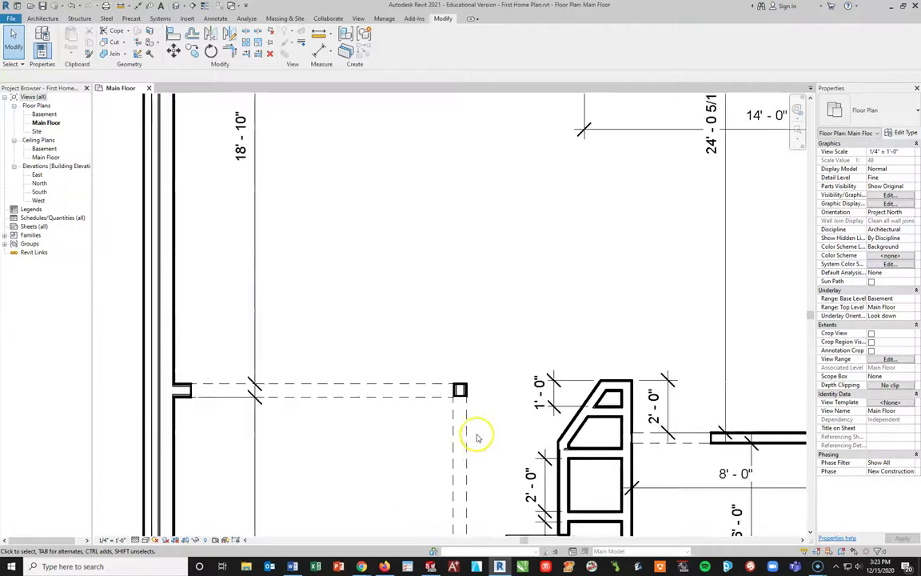
pyautogui.scroll(-3, 477, 438)
pyautogui.moveTo(441, 273); pyautogui.dragTo(323, 486, button='middle')
pyautogui.scroll(2, 390, 329)
pyautogui.scroll(-2, 425, 310)
pyautogui.moveTo(425, 310); pyautogui.dragTo(519, 460, button='middle')
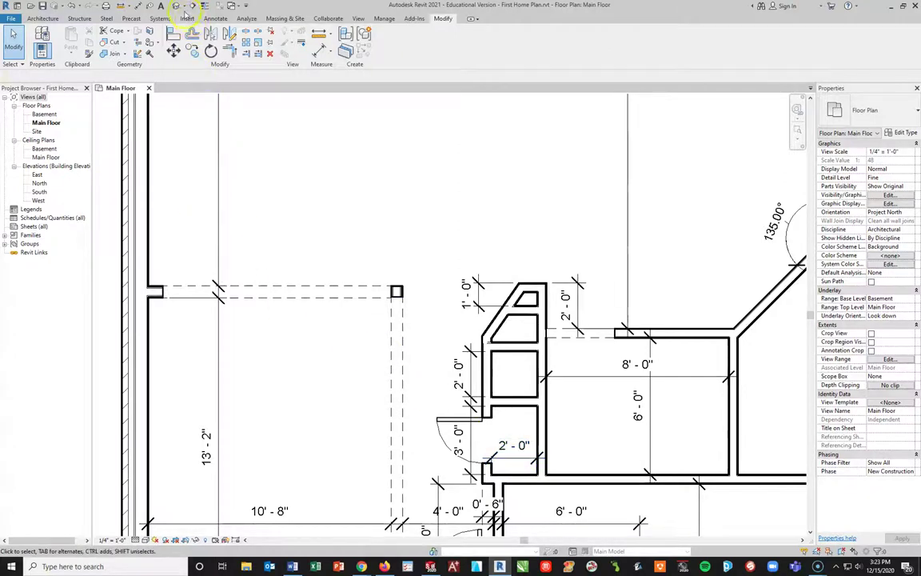
pyautogui.click(177, 7)
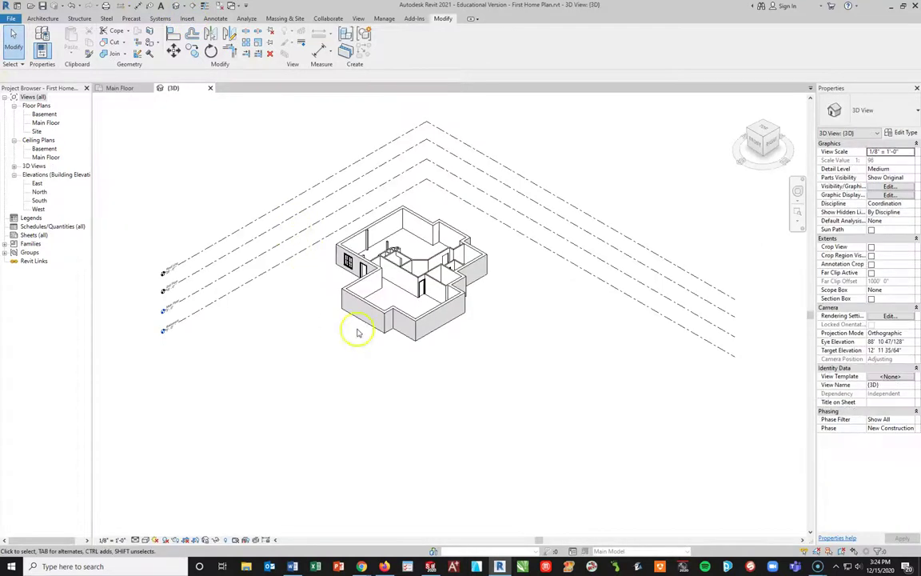
pyautogui.scroll(5, 392, 288)
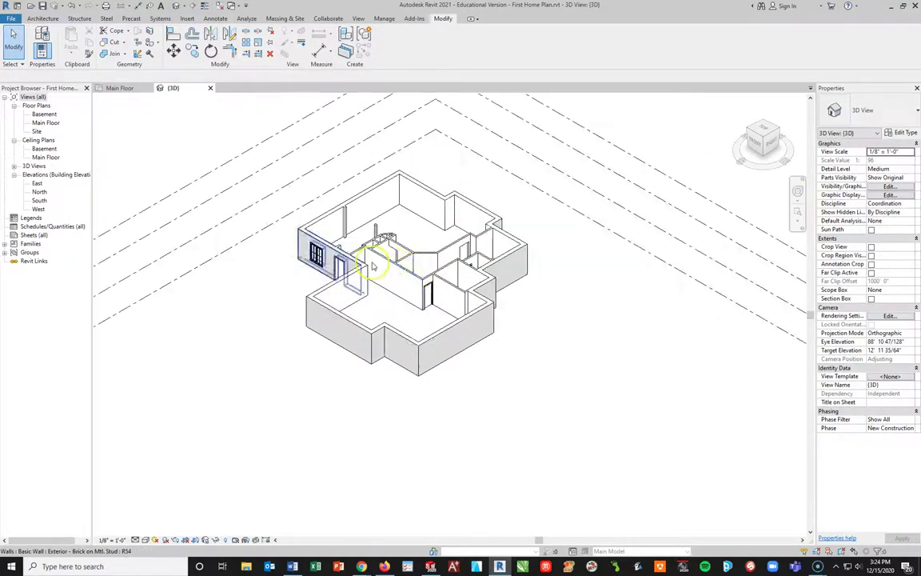
pyautogui.scroll(4, 391, 296)
pyautogui.scroll(-3, 391, 292)
pyautogui.scroll(3, 376, 272)
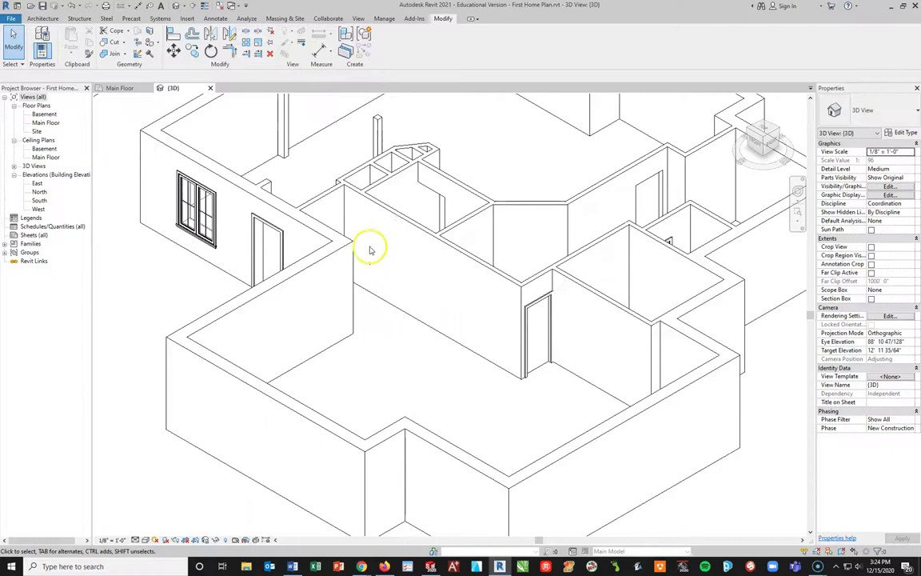
pyautogui.moveTo(373, 288); pyautogui.dragTo(375, 327, button='middle')
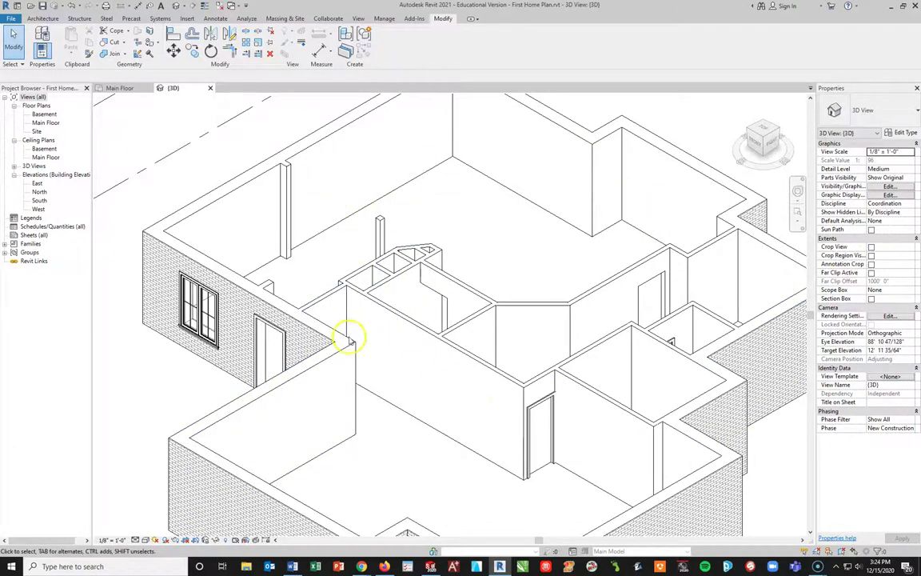
pyautogui.moveTo(457, 319); pyautogui.dragTo(480, 369, button='middle')
pyautogui.moveTo(448, 395); pyautogui.dragTo(450, 397, button='middle')
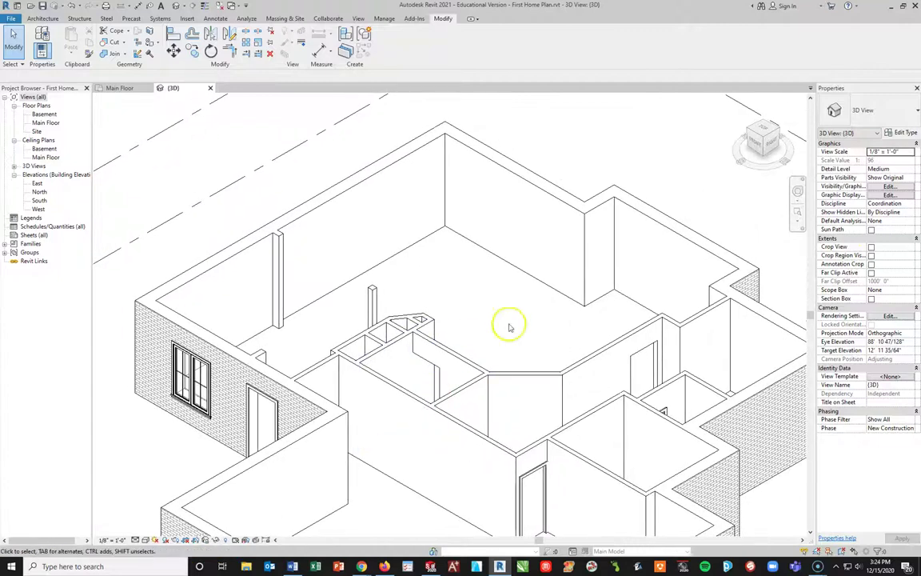
# - Orbit around to the back of the 3D model and inspect the large wall openings and the remaining corner post
pyautogui.click(798, 192)
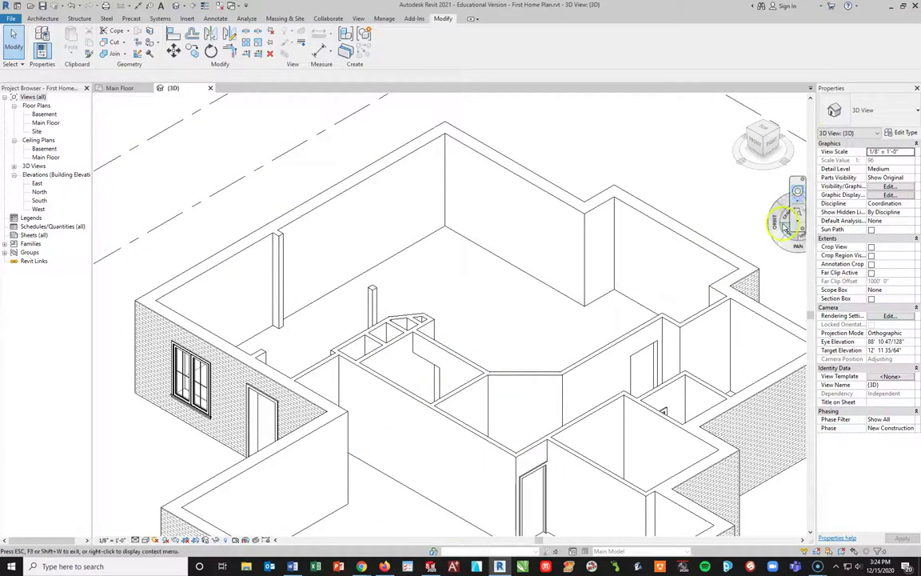
pyautogui.moveTo(707, 200); pyautogui.dragTo(286, 231)
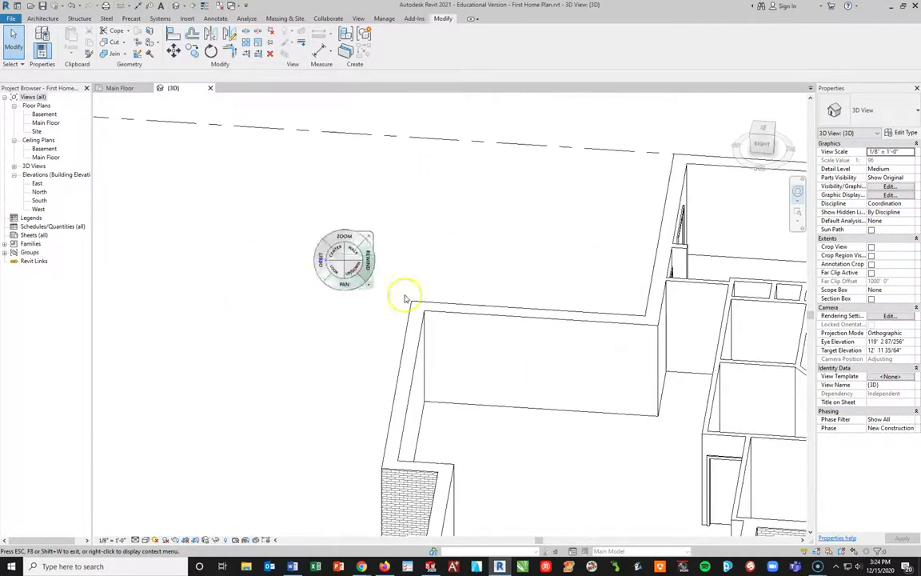
pyautogui.moveTo(732, 340); pyautogui.dragTo(464, 238)
pyautogui.moveTo(370, 264); pyautogui.dragTo(488, 298)
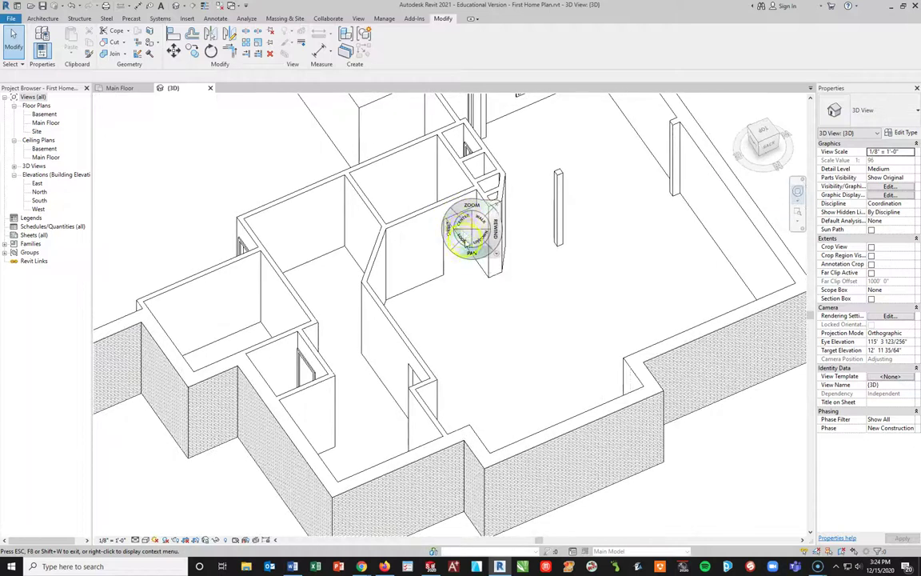
pyautogui.moveTo(478, 386); pyautogui.dragTo(547, 160)
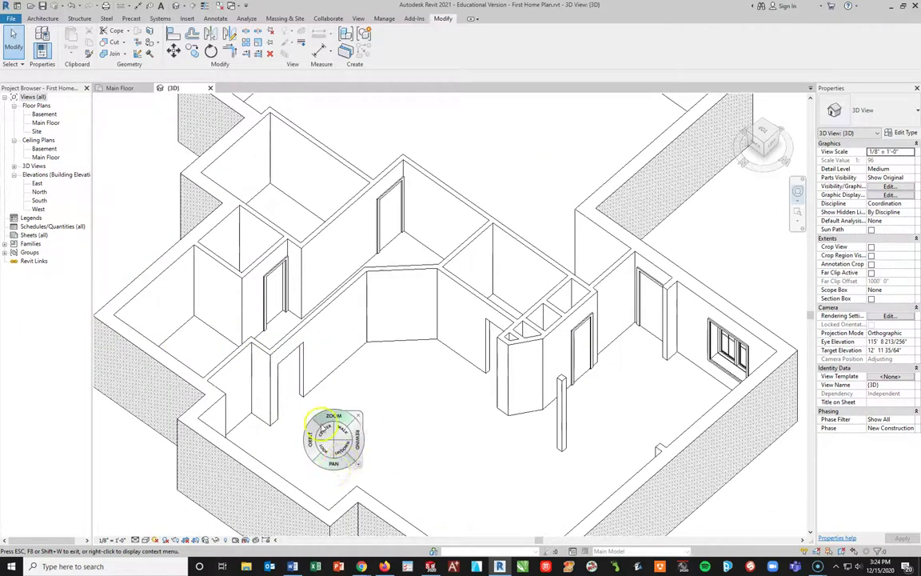
pyautogui.press('Escape')
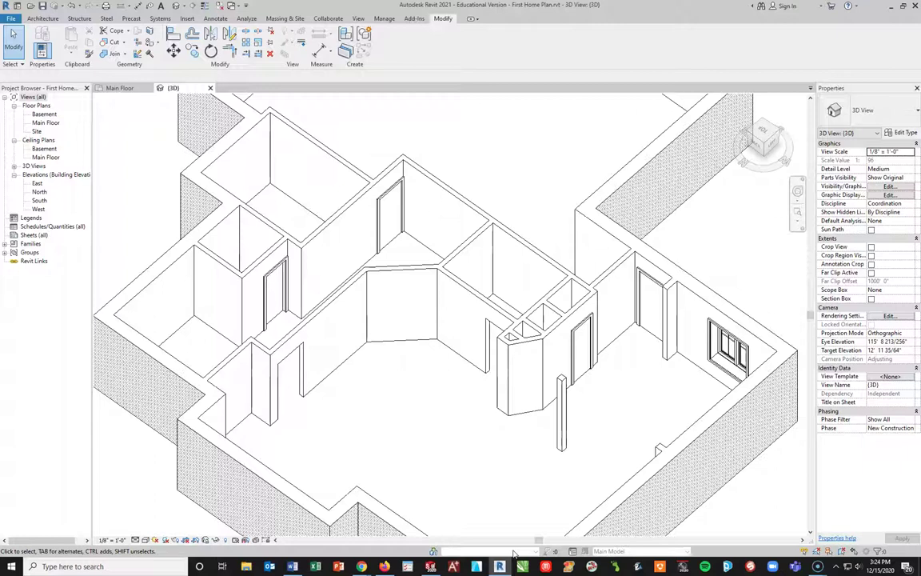
# - Return to the Main Floor plan and start a component placement with Load Family for the area by the 135° angled wall
pyautogui.click(118, 87)
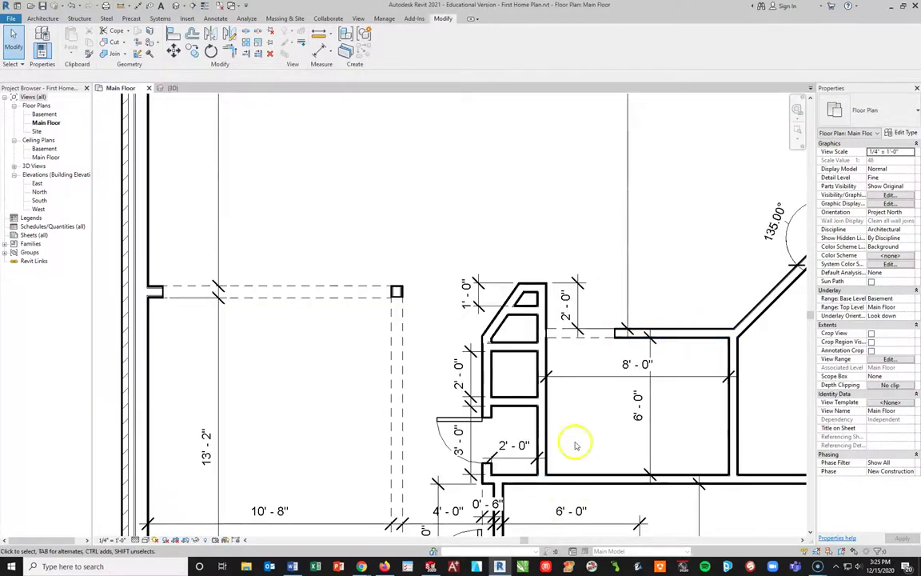
pyautogui.moveTo(609, 271); pyautogui.dragTo(240, 408, button='middle')
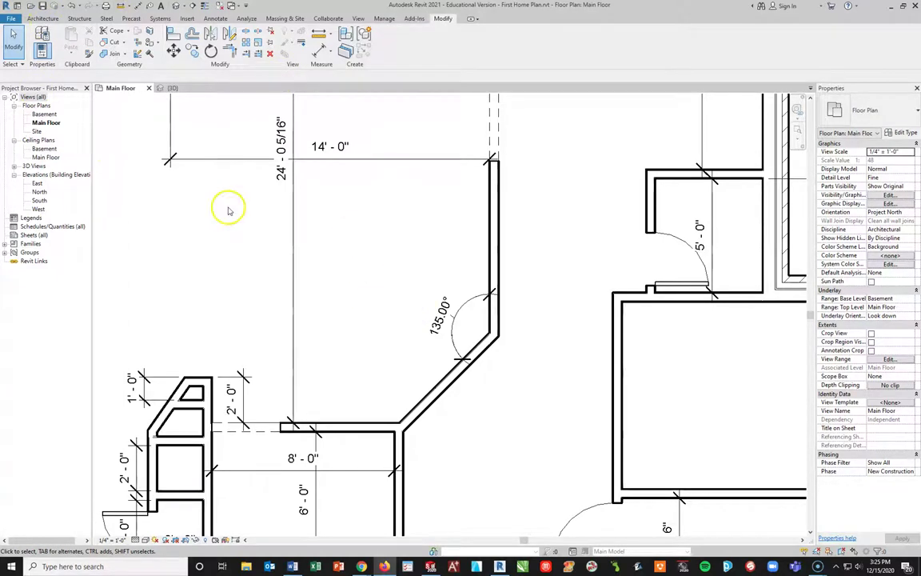
pyautogui.click(42, 18)
pyautogui.click(113, 36)
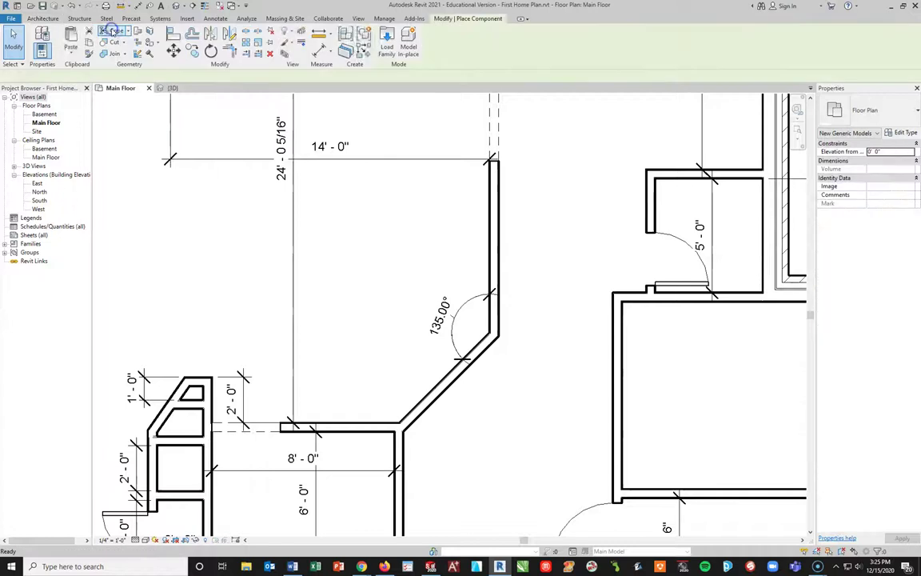
pyautogui.click(386, 37)
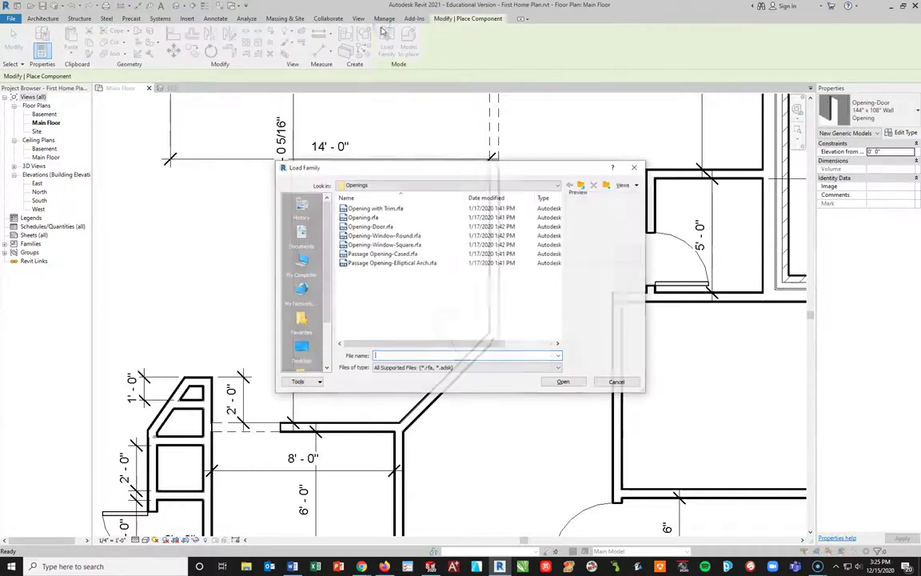
# - Browse the English-Imperial family library to the High-End folder within Specialty Equipment, Domestic
pyautogui.click(583, 185)
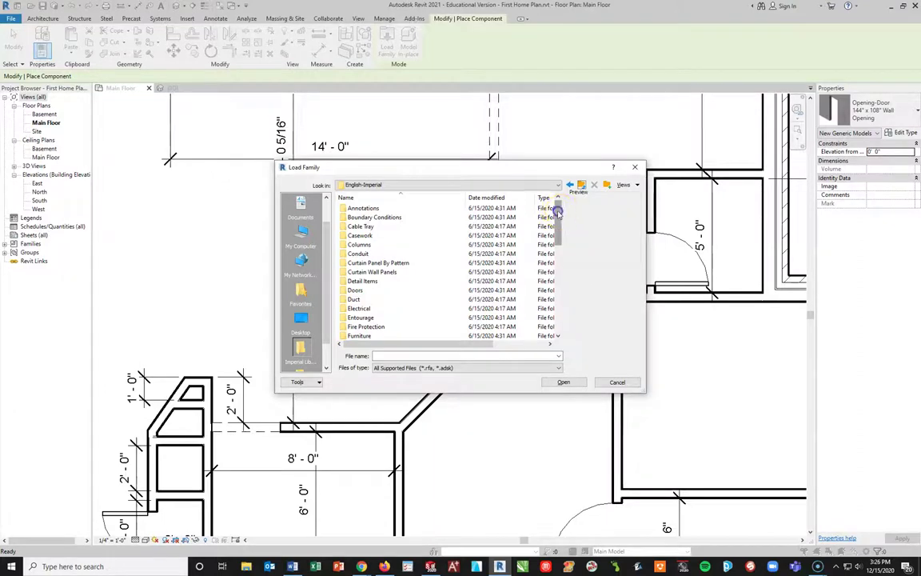
pyautogui.moveTo(558, 211); pyautogui.dragTo(557, 272)
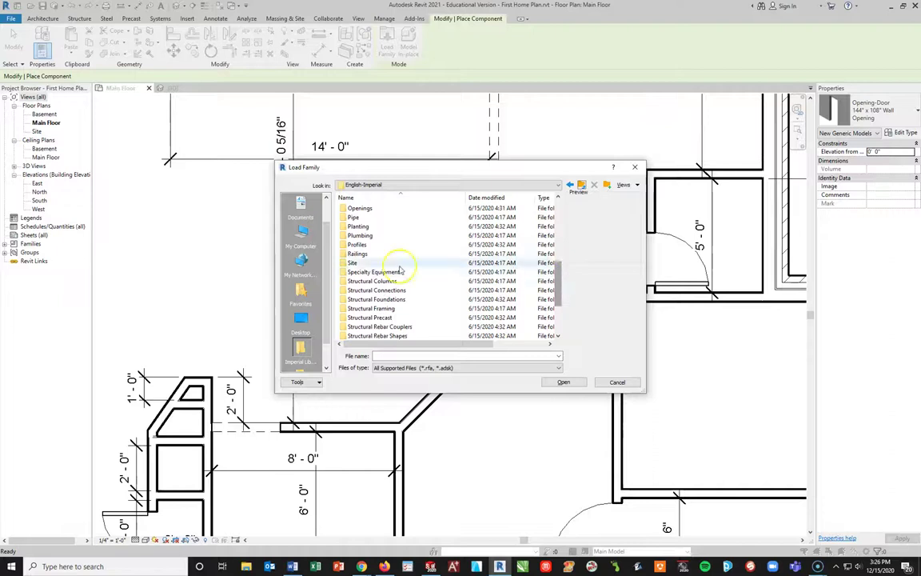
pyautogui.doubleClick(349, 273)
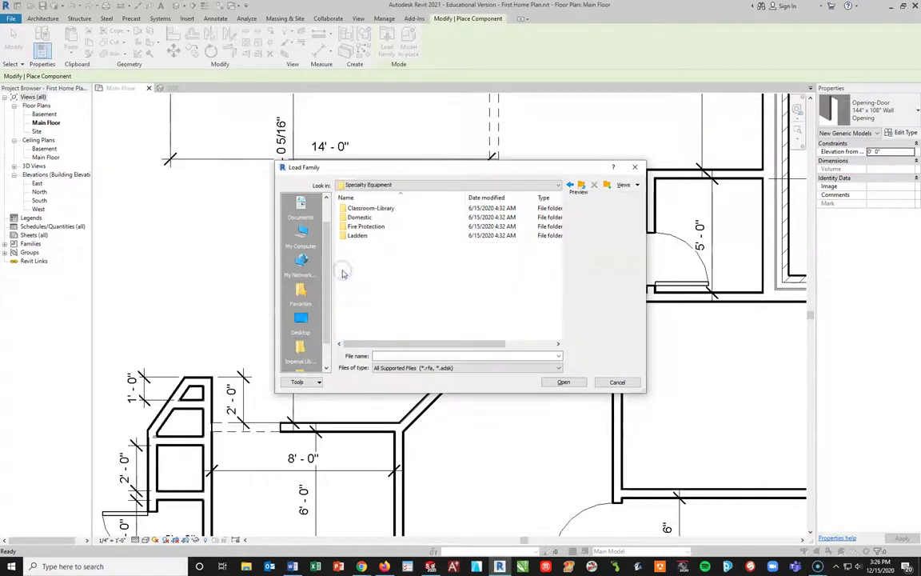
pyautogui.doubleClick(346, 216)
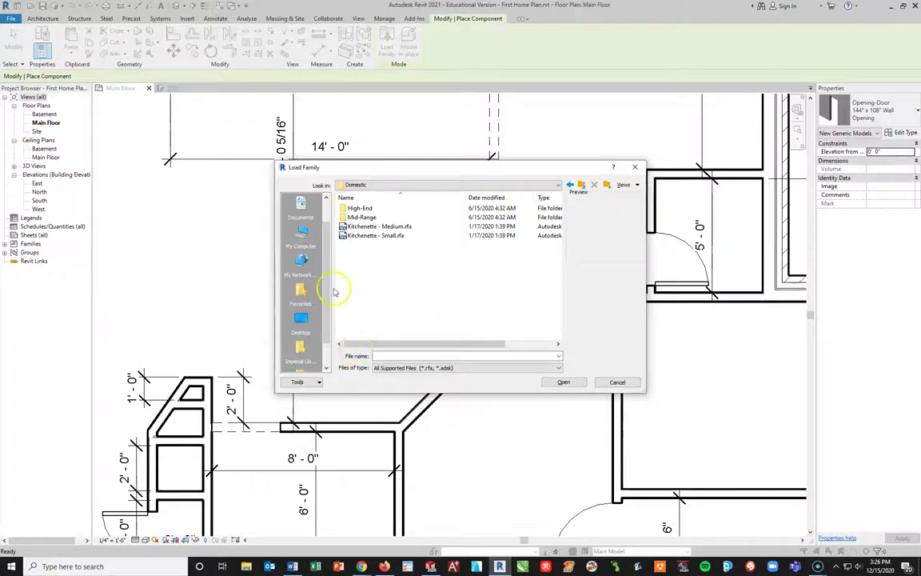
pyautogui.doubleClick(352, 208)
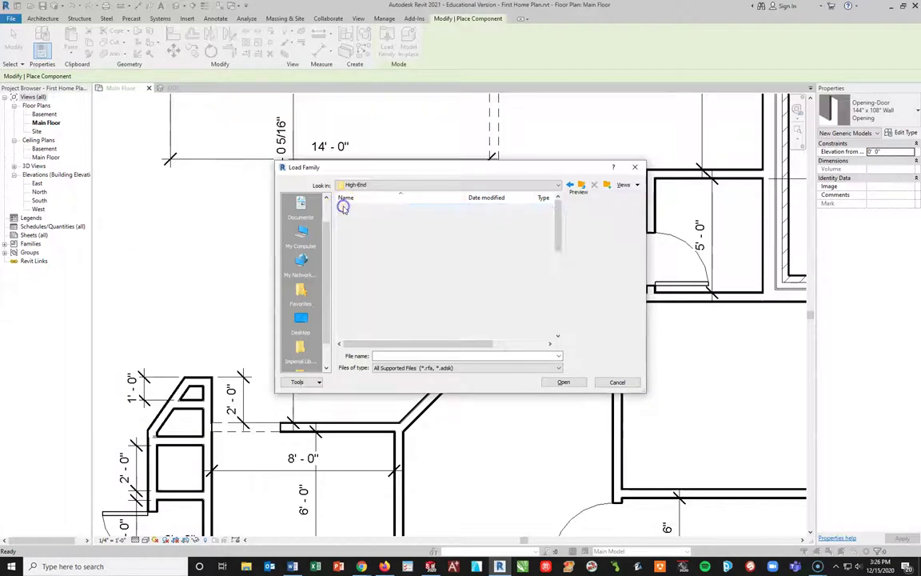
# - Preview the cooktop and range families in the High-End folder and load Range-30_Inch.rfa
pyautogui.click(408, 226)
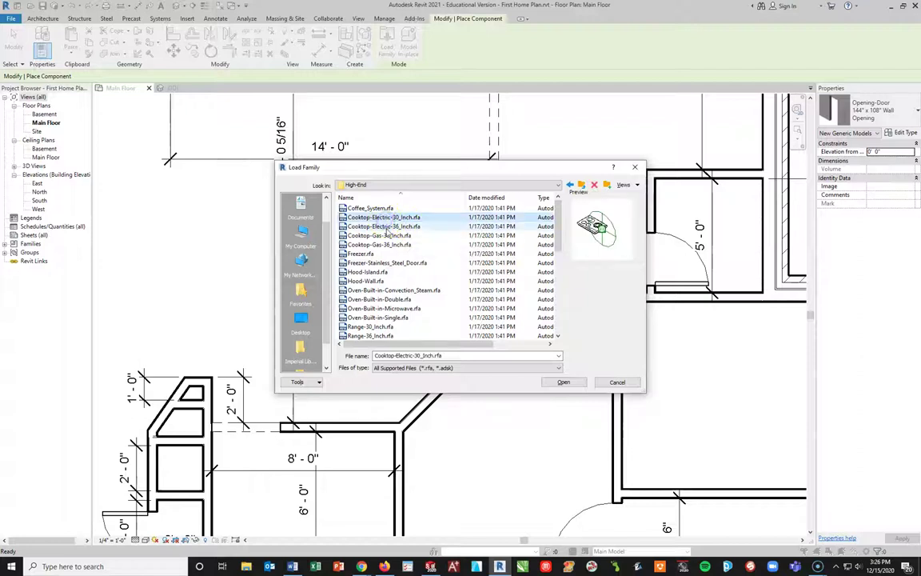
pyautogui.click(376, 244)
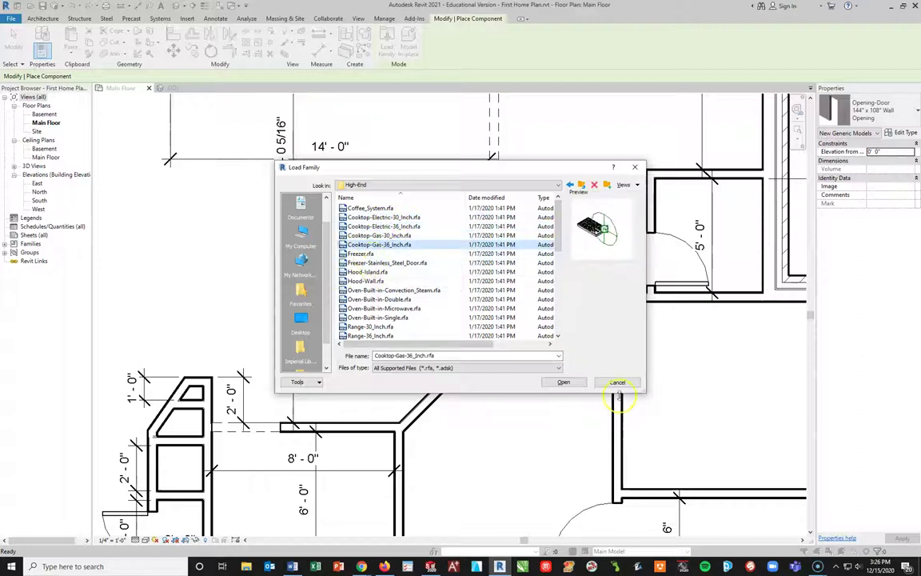
pyautogui.scroll(-2, 366, 272)
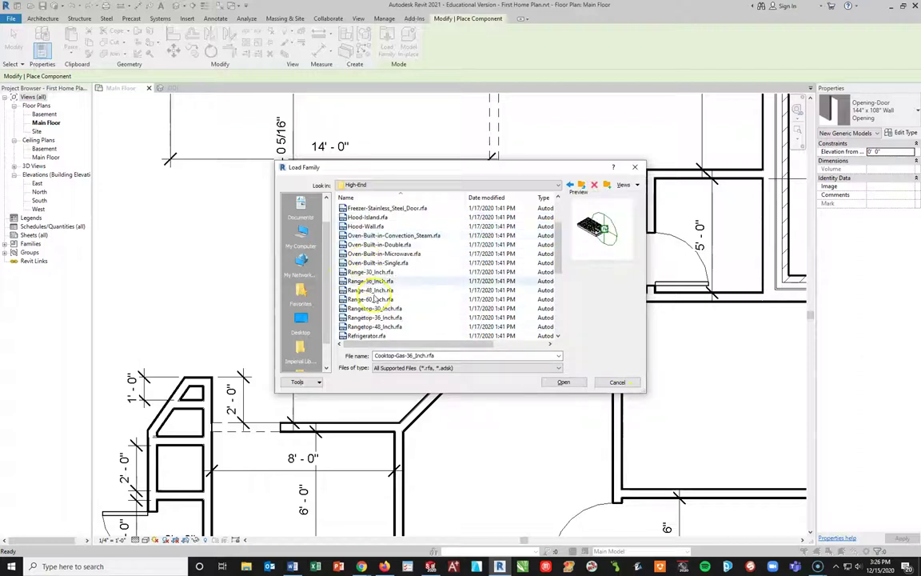
pyautogui.click(364, 273)
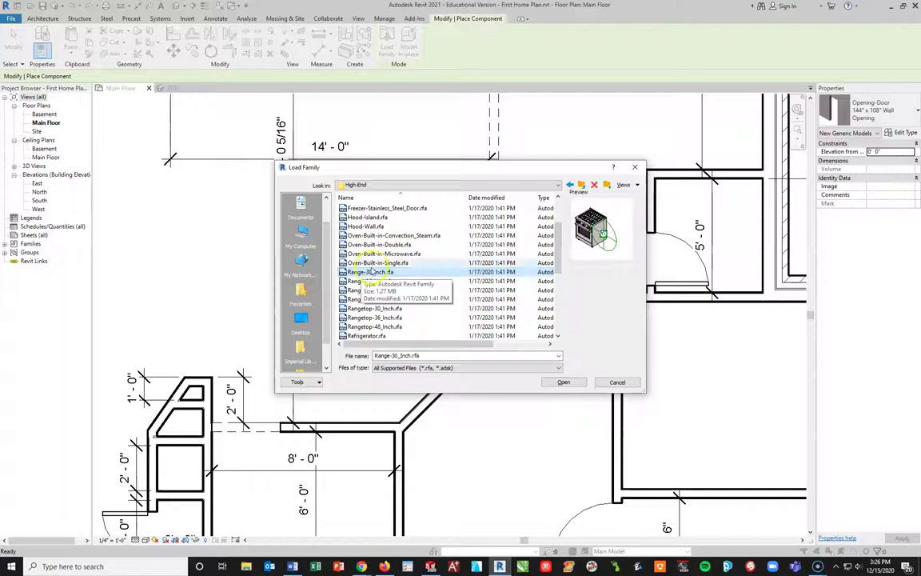
pyautogui.click(370, 281)
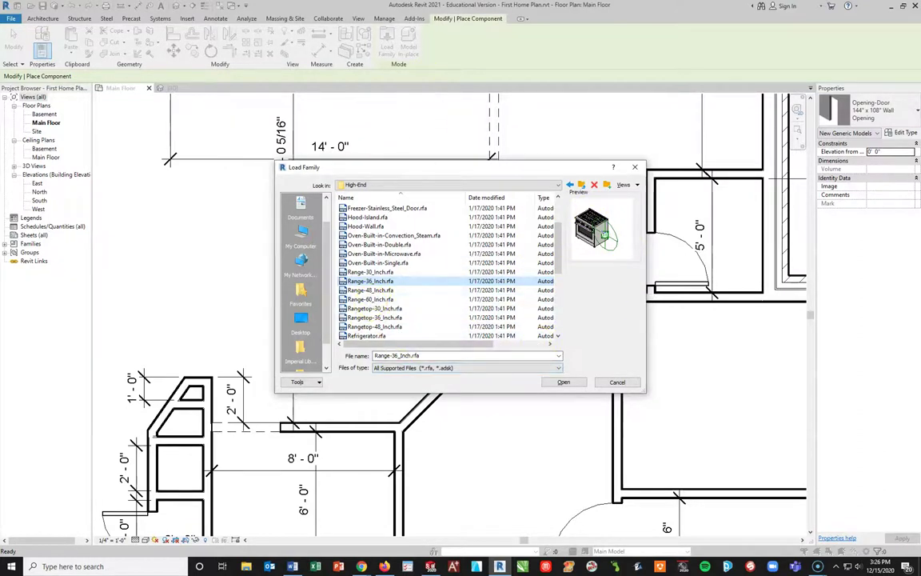
pyautogui.click(369, 272)
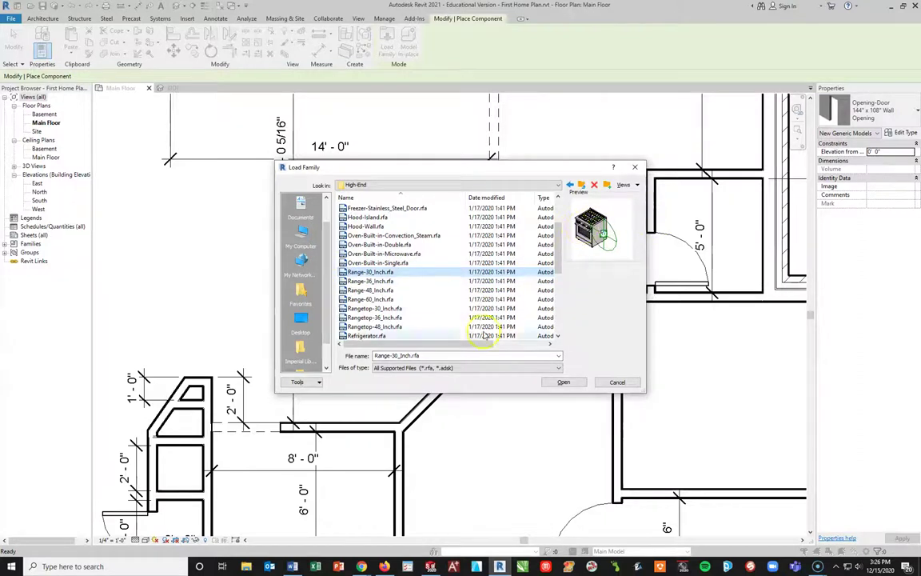
pyautogui.click(564, 382)
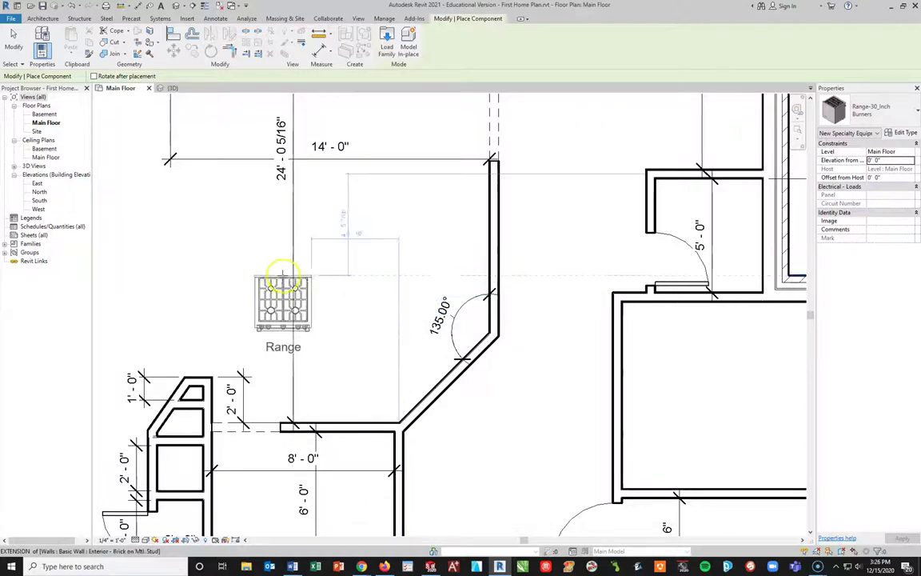
# - Place the 30-inch range over the angled wall with rotation after placement, turned 45° to match the wall
pyautogui.click(94, 76)
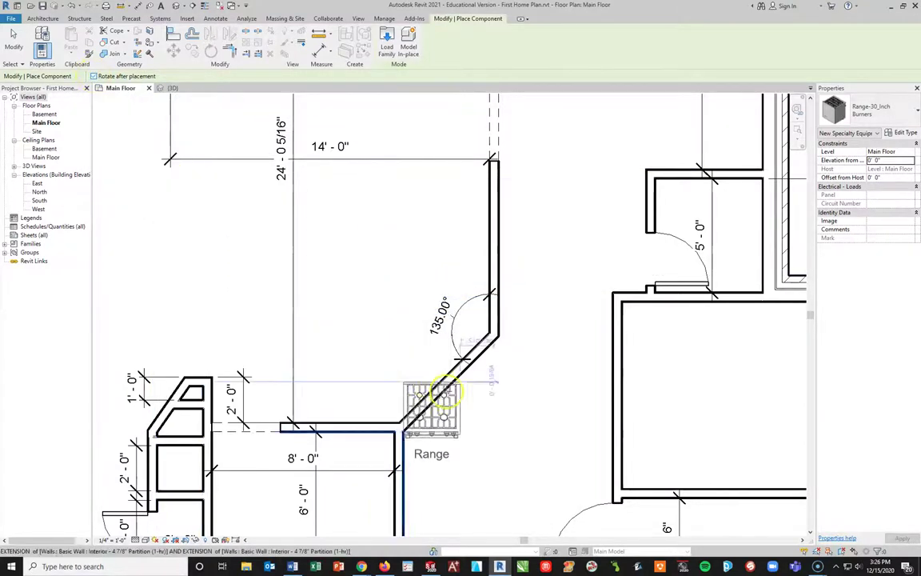
pyautogui.click(444, 374)
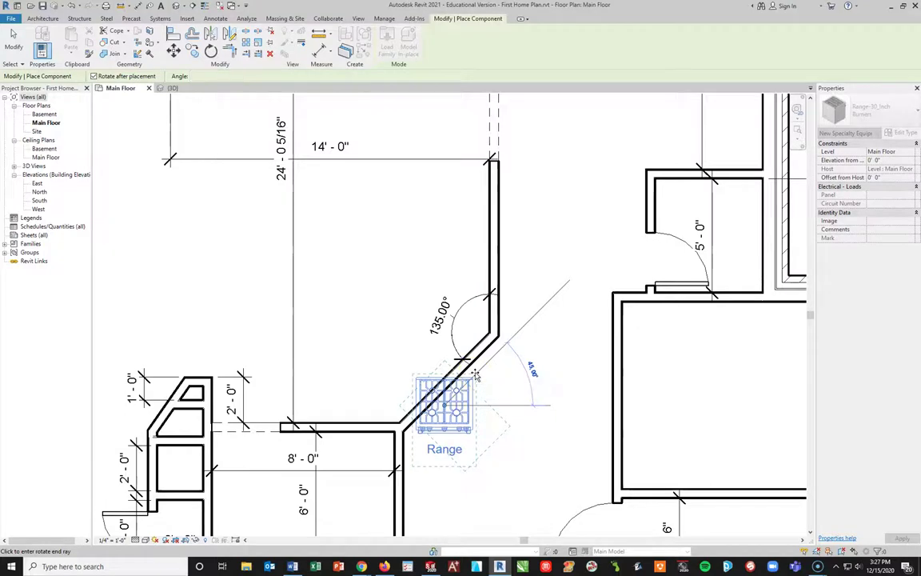
pyautogui.click(475, 373)
pyautogui.press('Escape')
pyautogui.press('Escape')
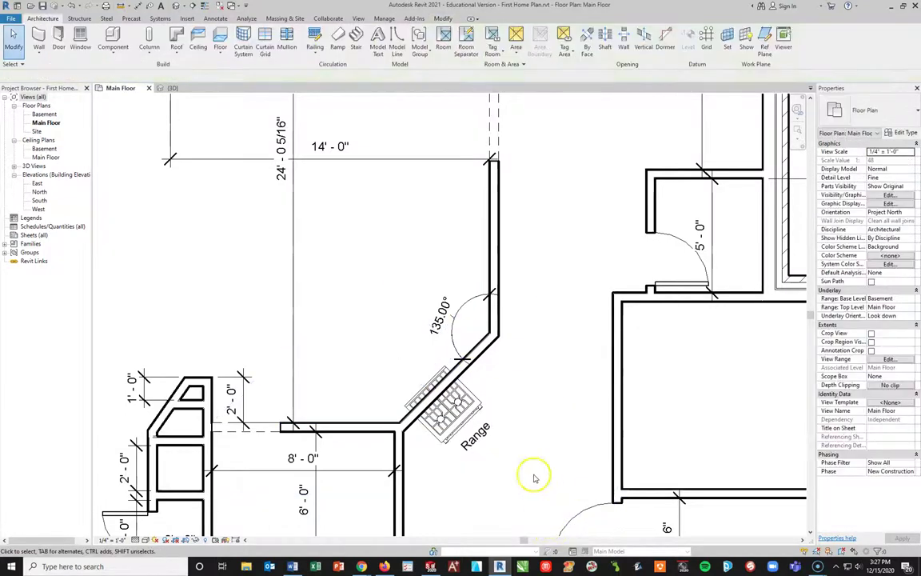
# - Try to rotate the range about its centre, starting from a ray perpendicular to the angled wall
pyautogui.click(463, 420)
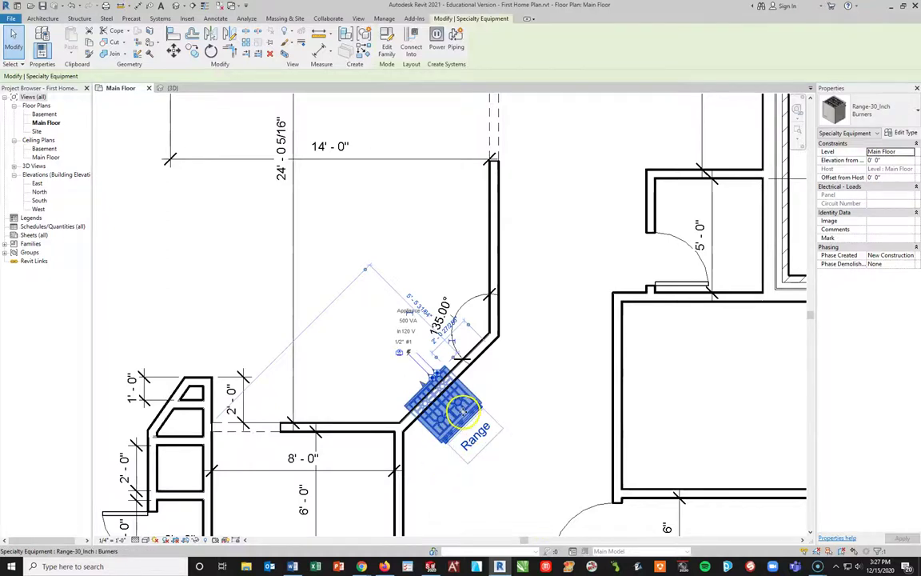
pyautogui.scroll(4, 462, 412)
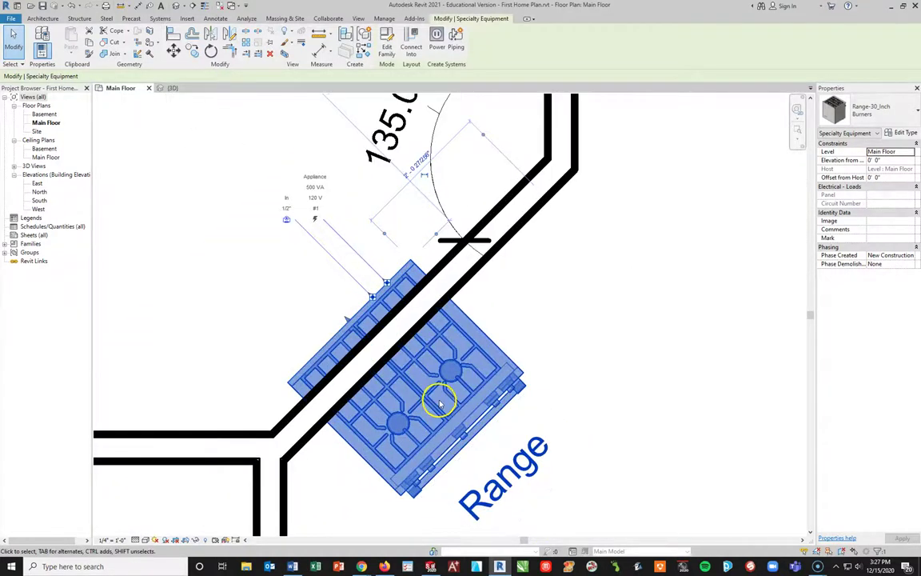
pyautogui.scroll(-2, 447, 408)
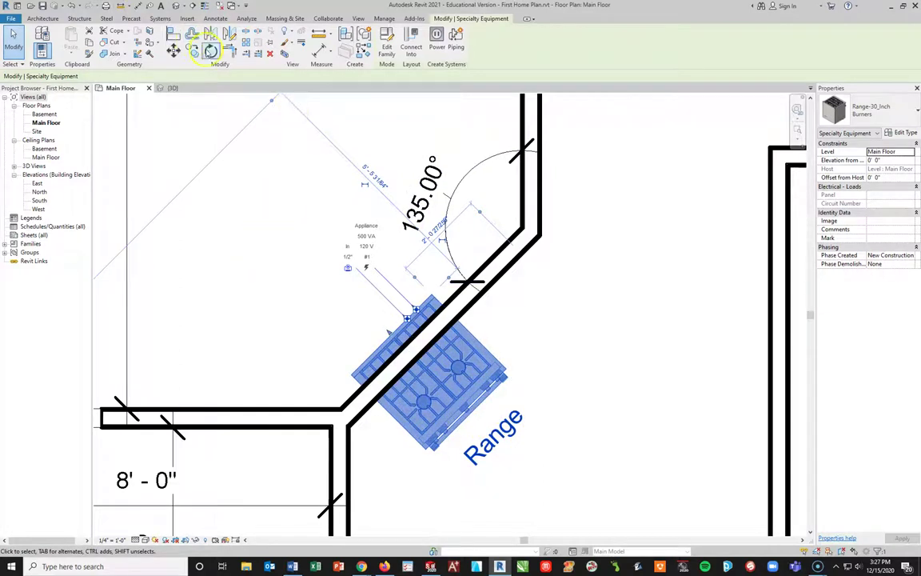
pyautogui.click(209, 50)
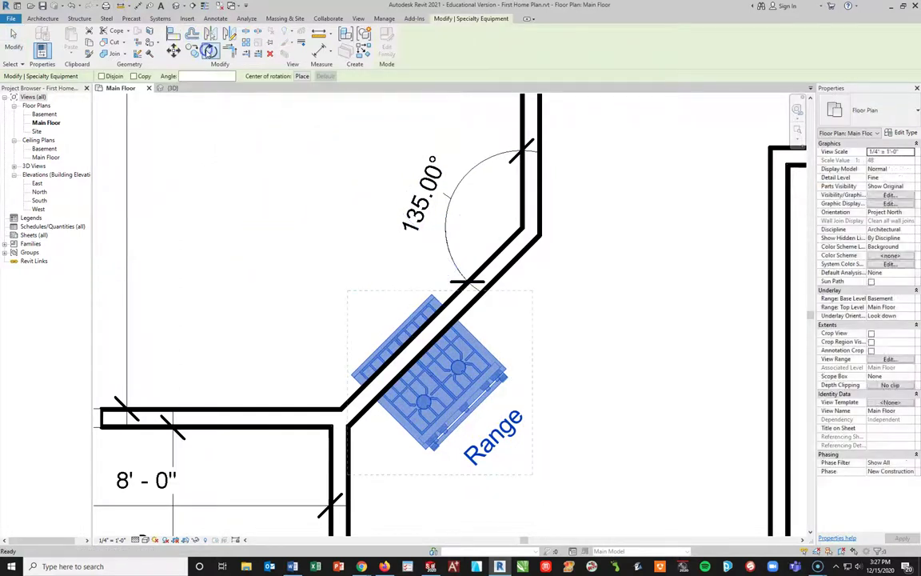
pyautogui.click(398, 340)
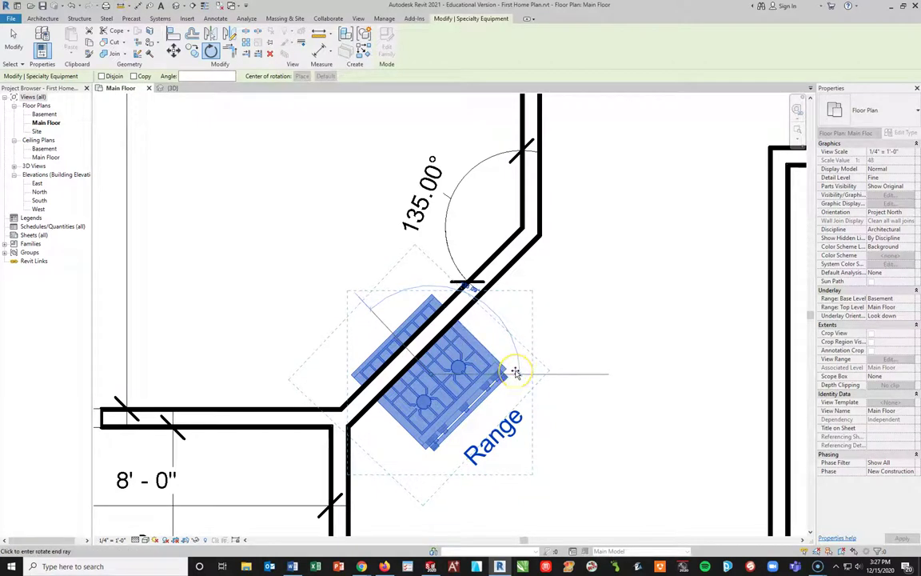
pyautogui.click(519, 376)
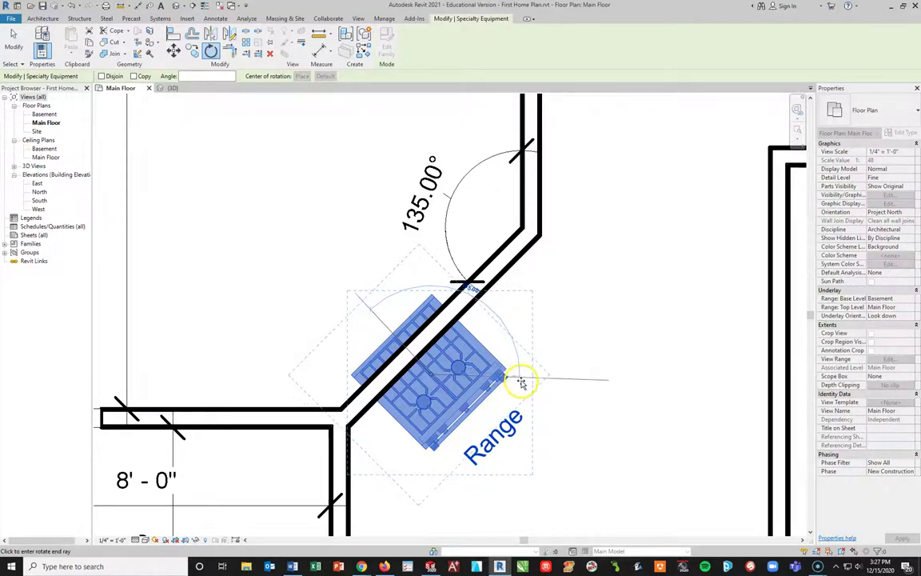
pyautogui.click(521, 383)
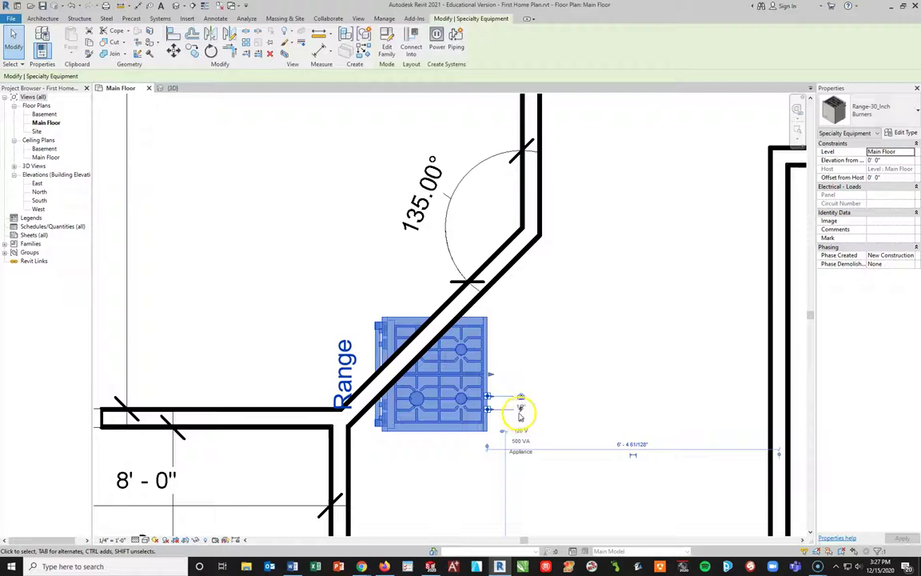
pyautogui.click(648, 469)
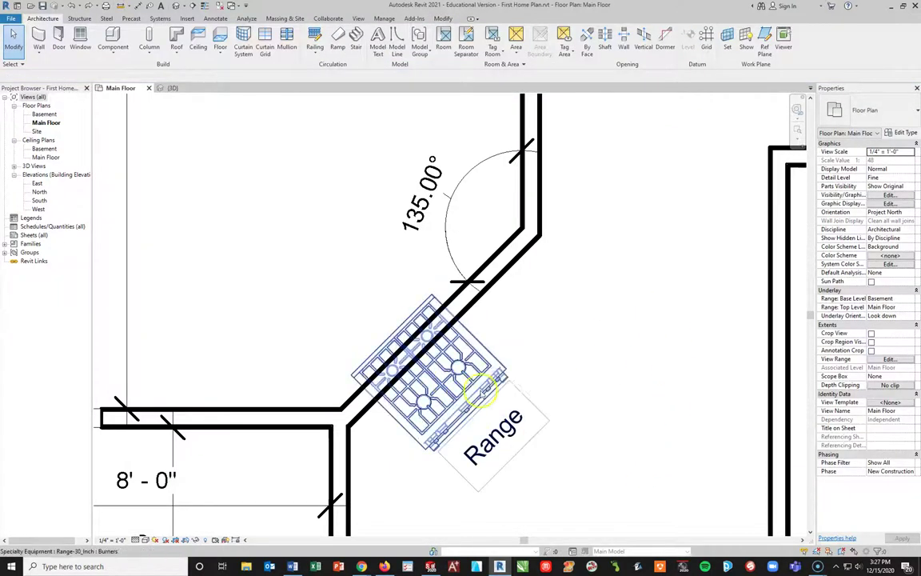
pyautogui.click(506, 382)
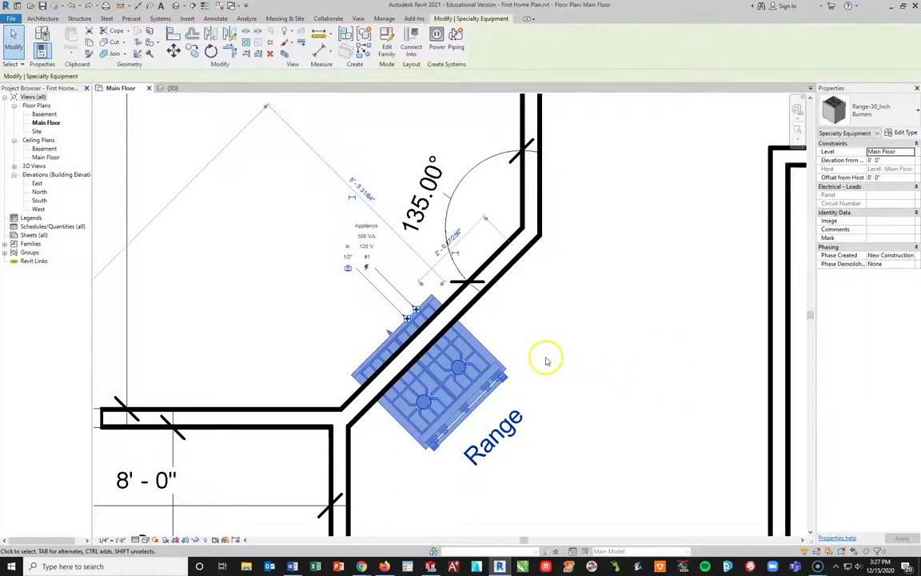
pyautogui.click(534, 354)
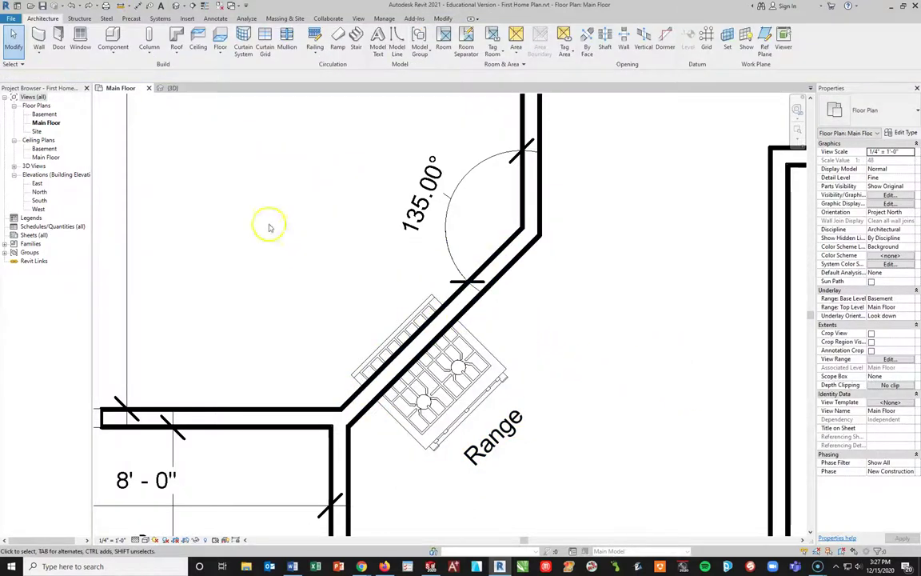
# - Rotate the range 180° about its centre so its front faces the kitchen side of the angled wall
pyautogui.click(410, 391)
pyautogui.click(211, 50)
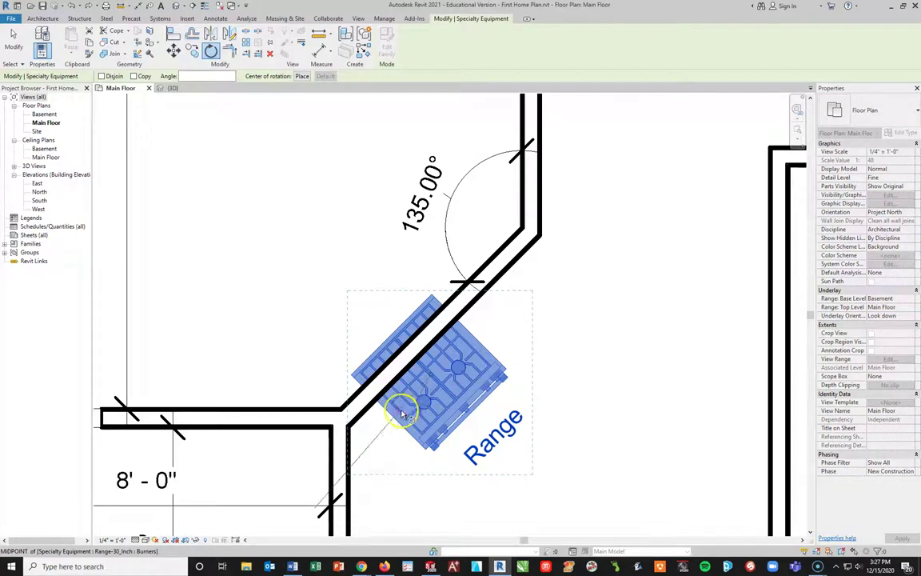
pyautogui.click(462, 408)
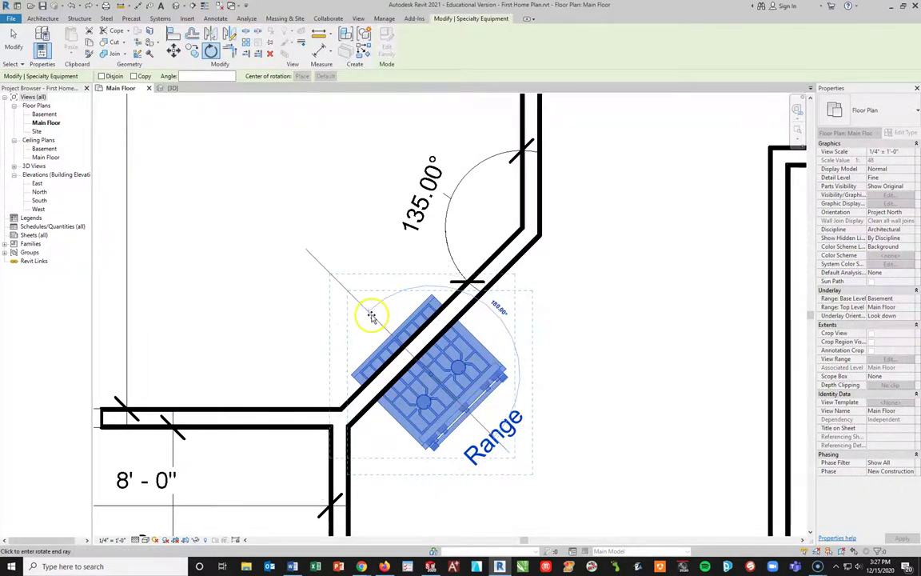
pyautogui.click(371, 315)
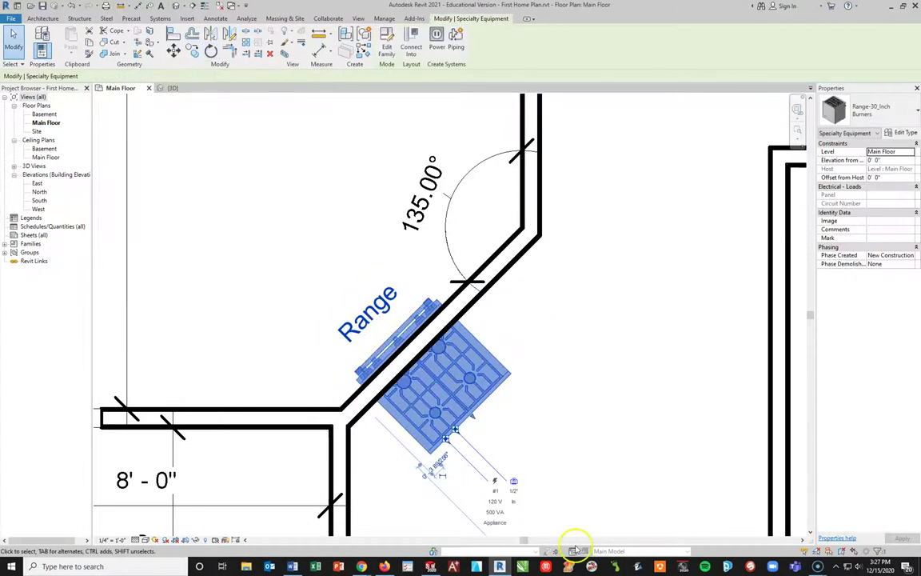
pyautogui.click(512, 512)
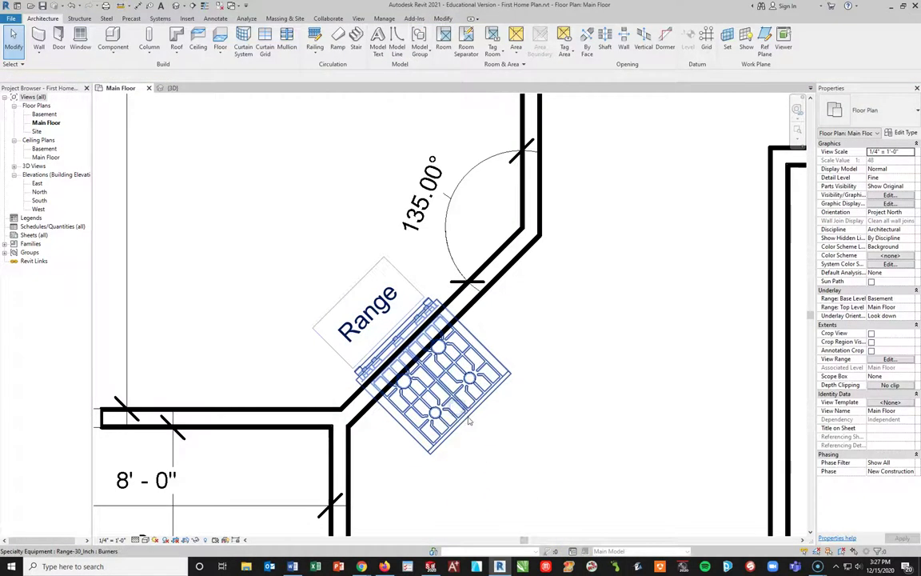
# - Move the range to the upper-left side of the angled wall with its back against the wall face
pyautogui.click(466, 422)
pyautogui.moveTo(466, 422); pyautogui.dragTo(429, 327)
pyautogui.click(462, 345)
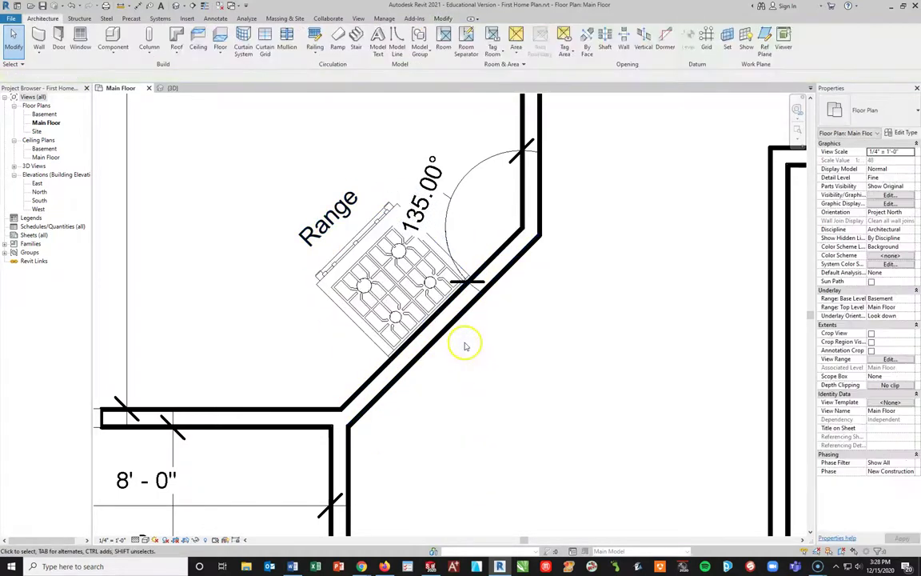
# - Fine-adjust the range's position so its back sits flush against the inner face of the angled wall
pyautogui.scroll(4, 405, 308)
pyautogui.click(408, 312)
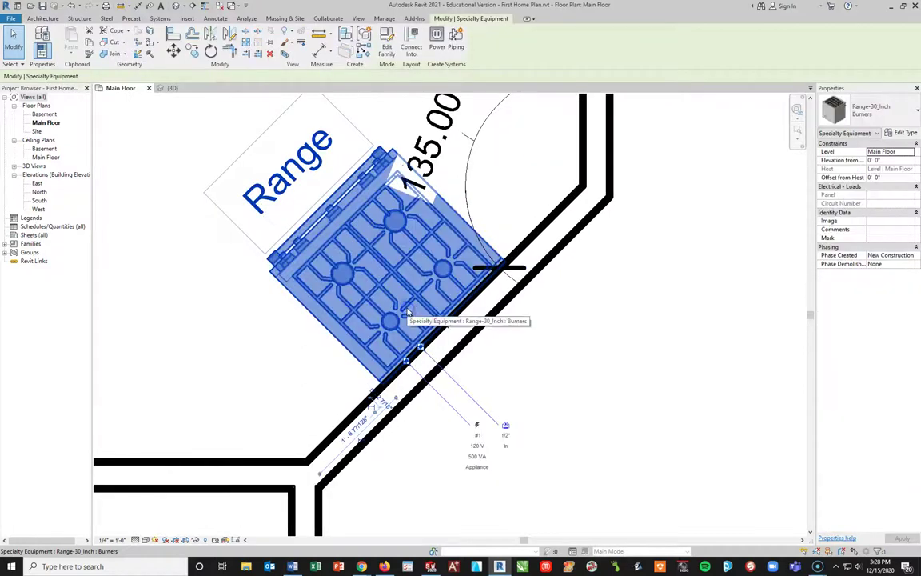
pyautogui.click(409, 316)
pyautogui.moveTo(404, 314)
pyautogui.mouseDown()
pyautogui.moveTo(401, 336)
pyautogui.moveTo(400, 316)
pyautogui.moveTo(411, 304)
pyautogui.moveTo(426, 312)
pyautogui.moveTo(419, 309)
pyautogui.mouseUp()
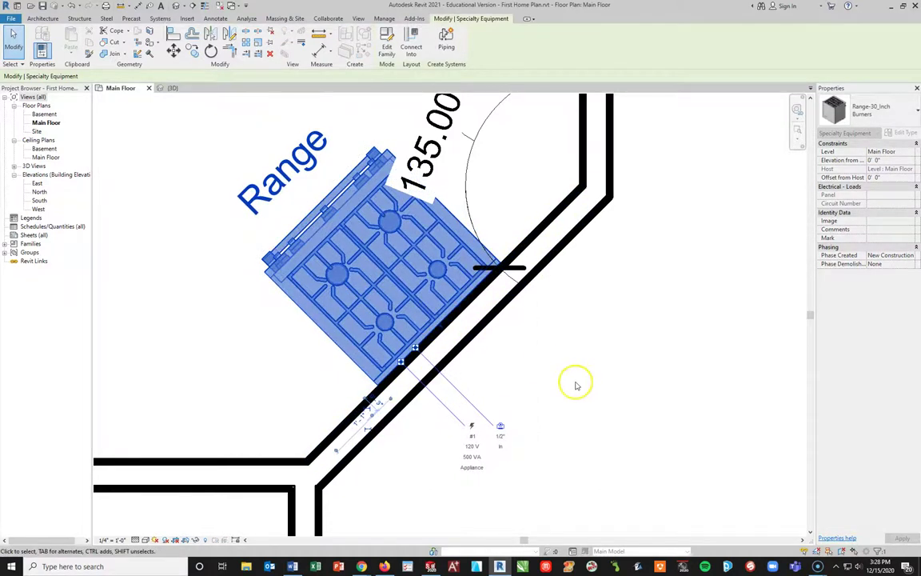
pyautogui.scroll(2, 471, 386)
pyautogui.scroll(-2, 471, 387)
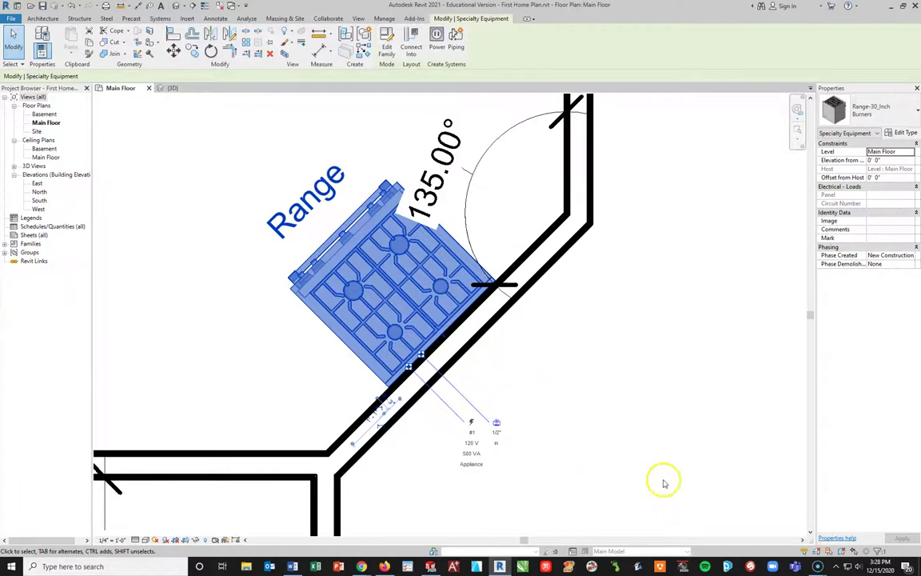
pyautogui.click(648, 366)
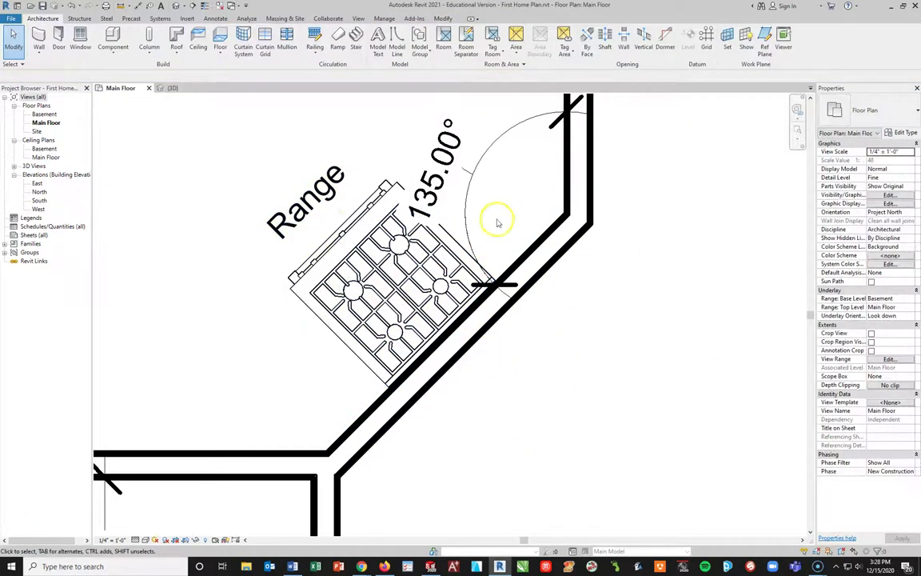
# - Delete the 135° angle dimension at the wall corner and turn off Show Label in the Range-30_Inch type properties
pyautogui.click(466, 214)
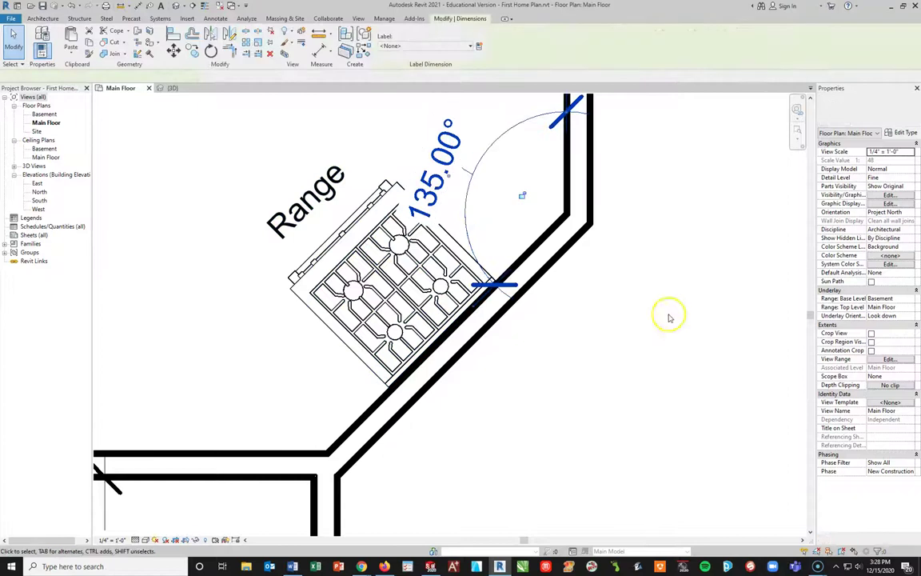
pyautogui.press('Delete')
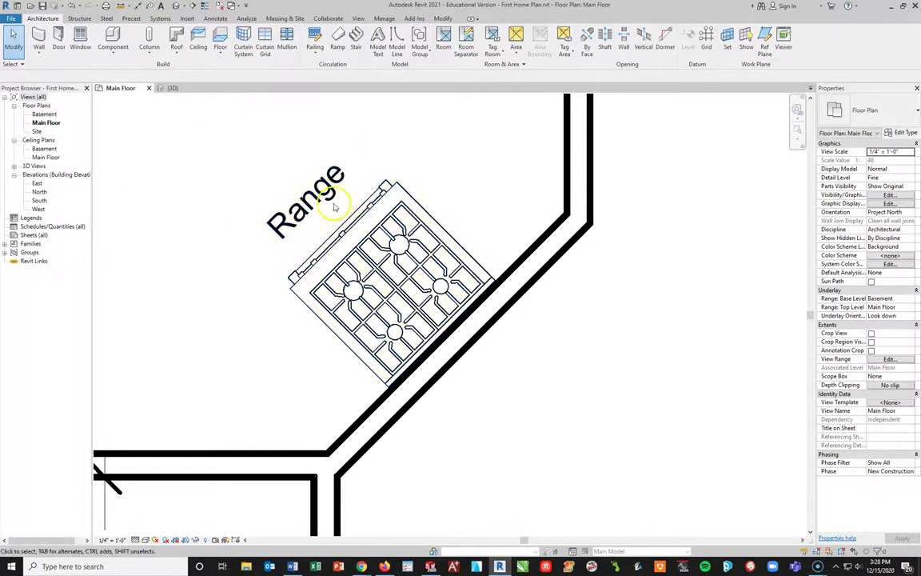
pyautogui.click(353, 257)
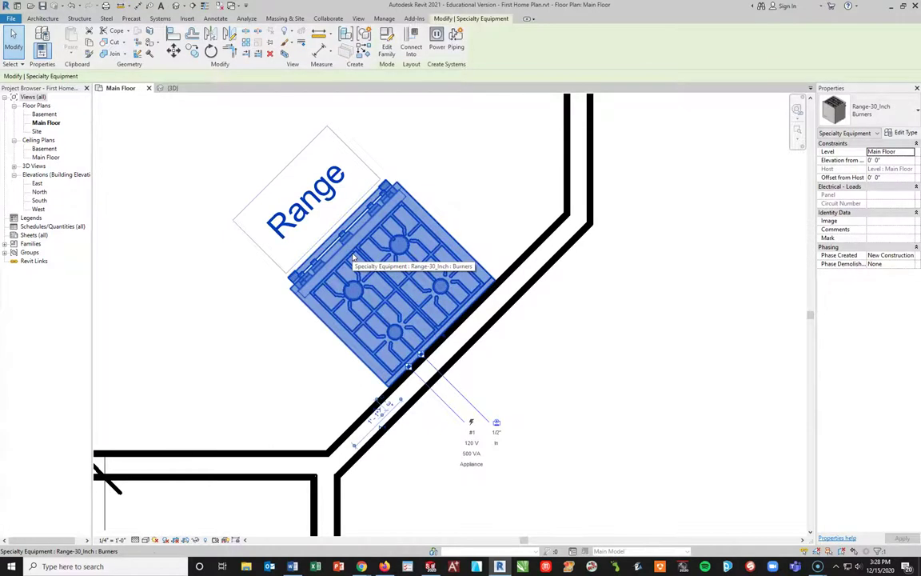
pyautogui.click(907, 133)
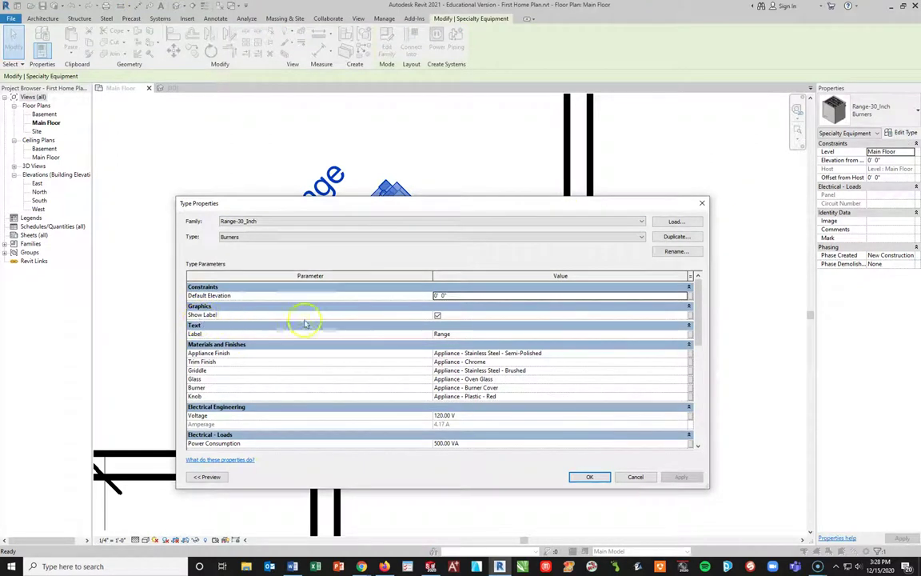
pyautogui.click(438, 315)
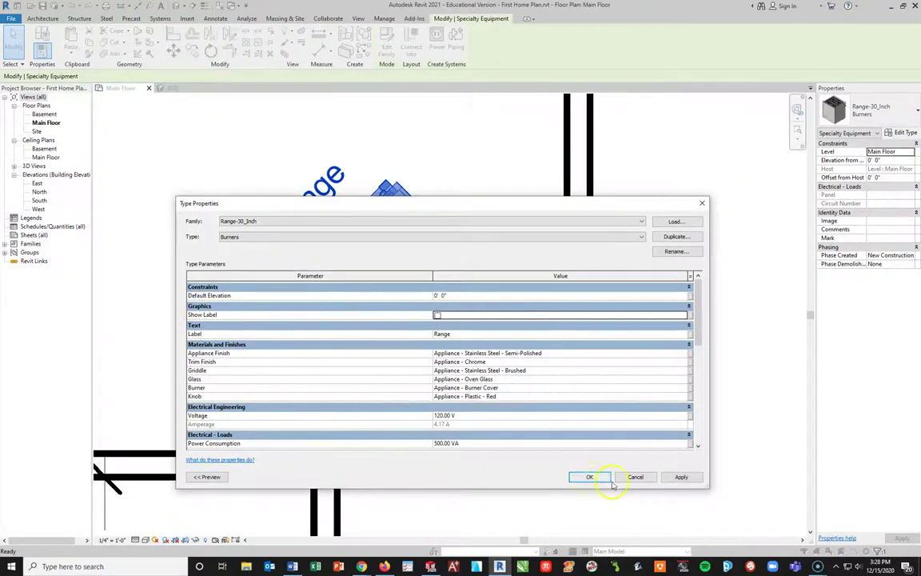
pyautogui.click(589, 477)
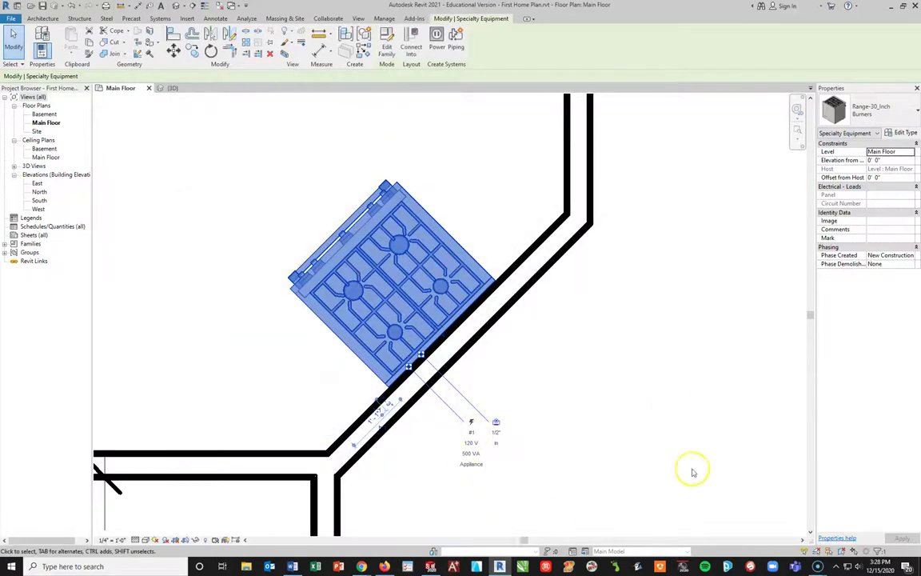
pyautogui.click(628, 415)
# - Add aligned dimensions from the range's centre line to each end of the angled wall, placed on the kitchen side of the range
pyautogui.scroll(-2, 385, 383)
pyautogui.scroll(2, 372, 369)
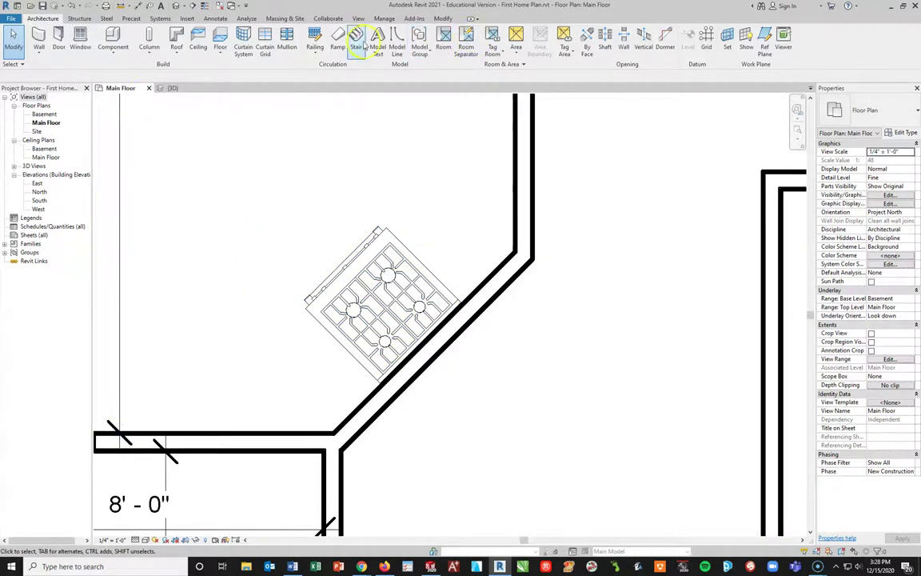
pyautogui.click(441, 19)
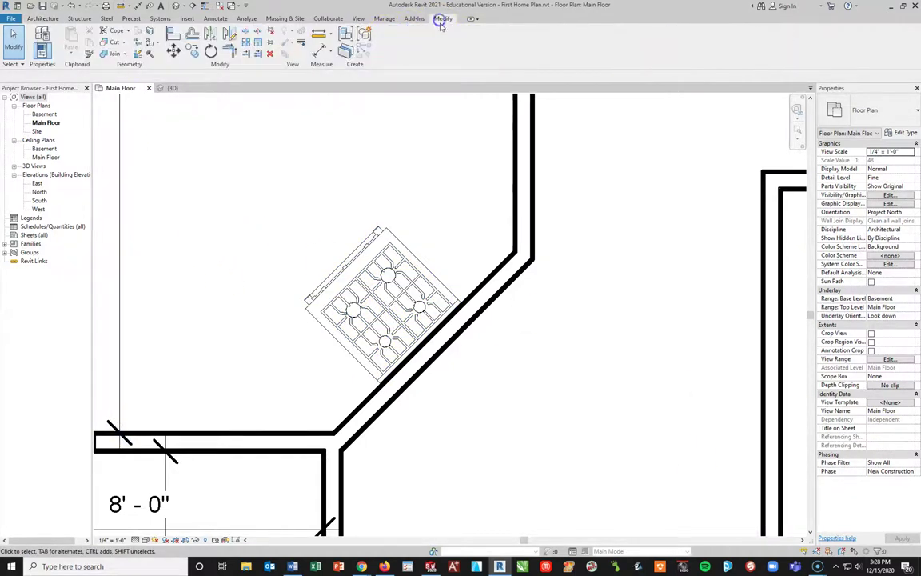
pyautogui.click(320, 48)
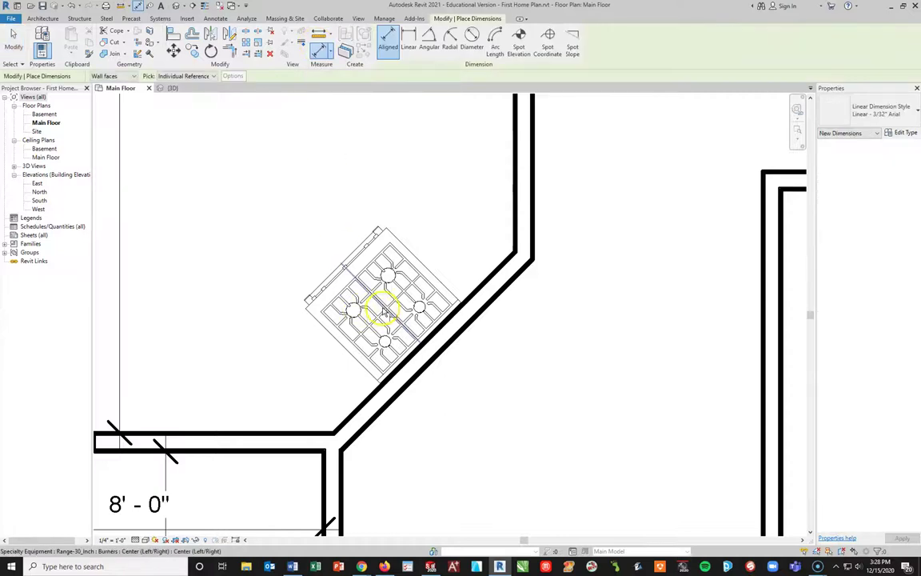
pyautogui.click(384, 308)
pyautogui.click(508, 250)
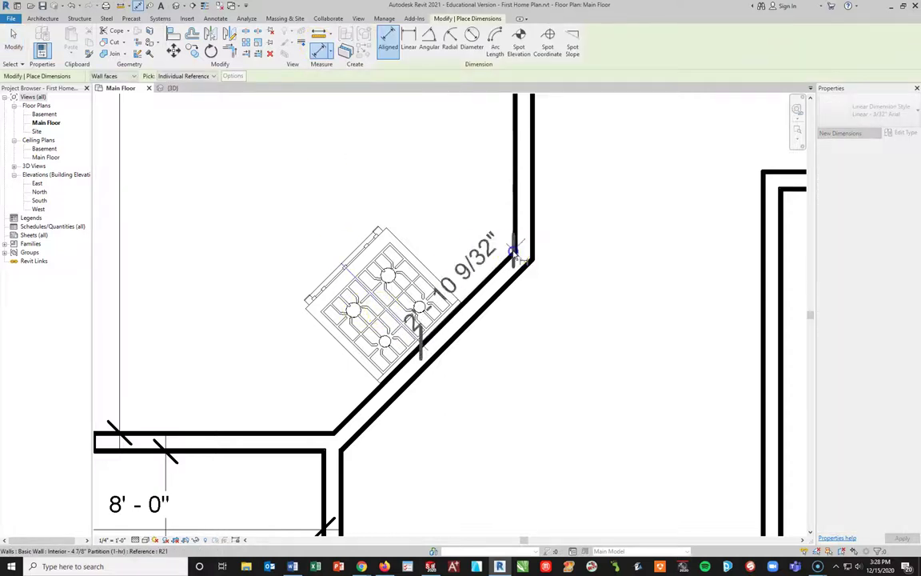
pyautogui.click(343, 181)
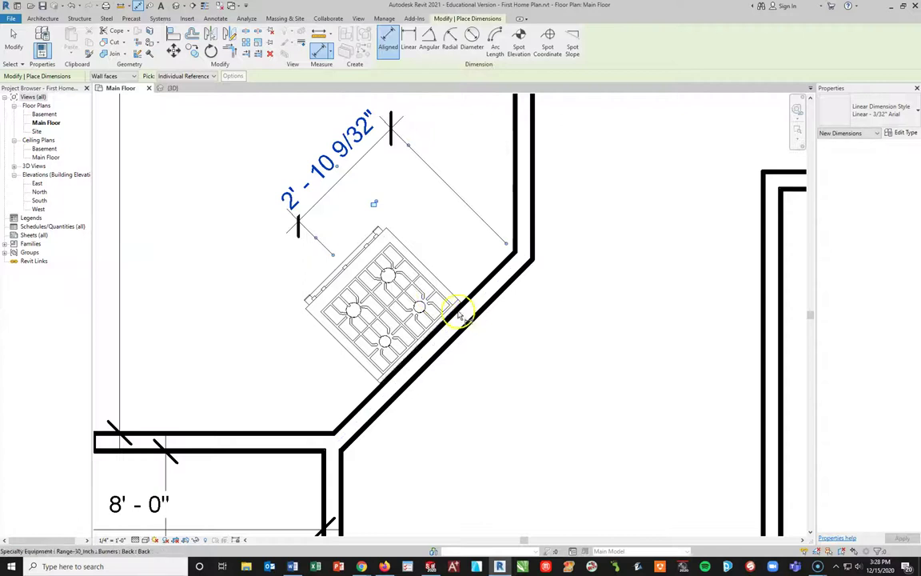
pyautogui.click(371, 288)
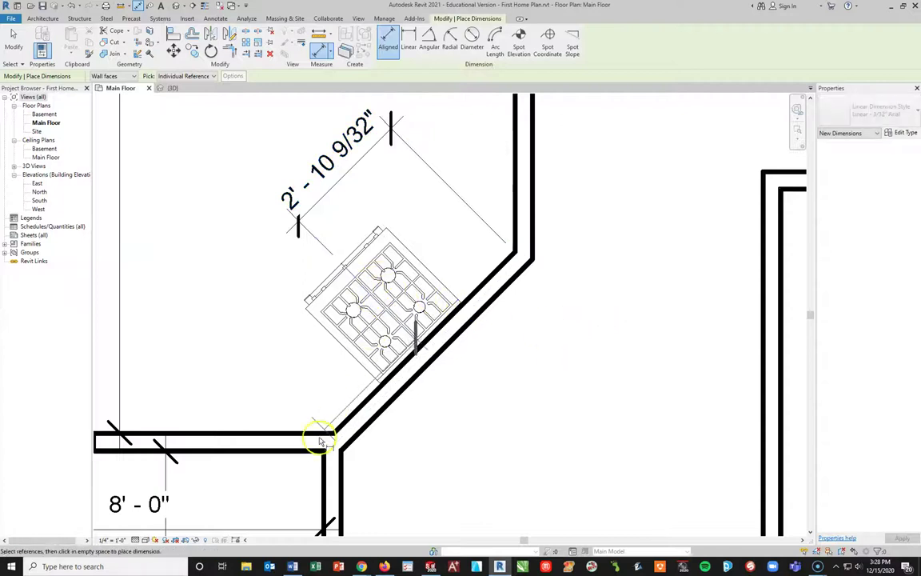
pyautogui.click(342, 438)
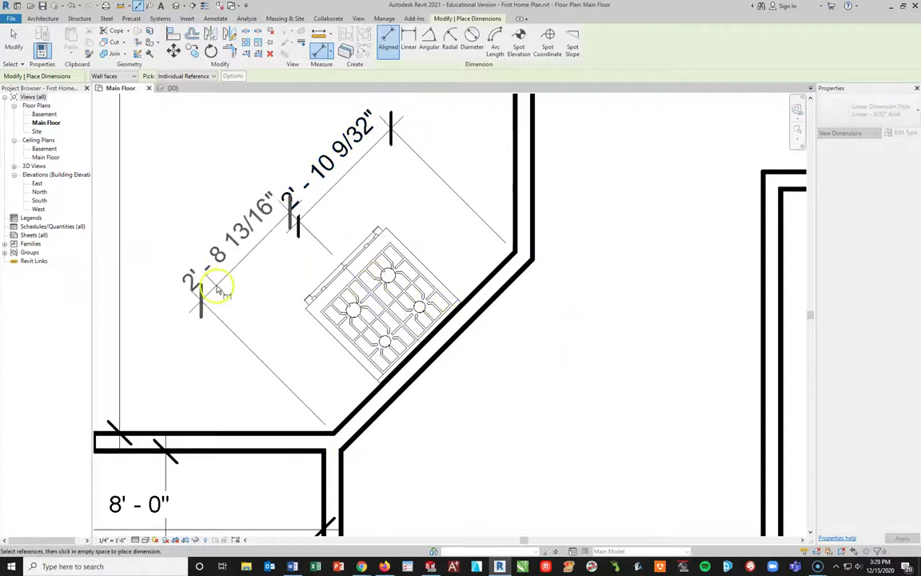
pyautogui.click(226, 299)
pyautogui.press('Escape')
pyautogui.press('Escape')
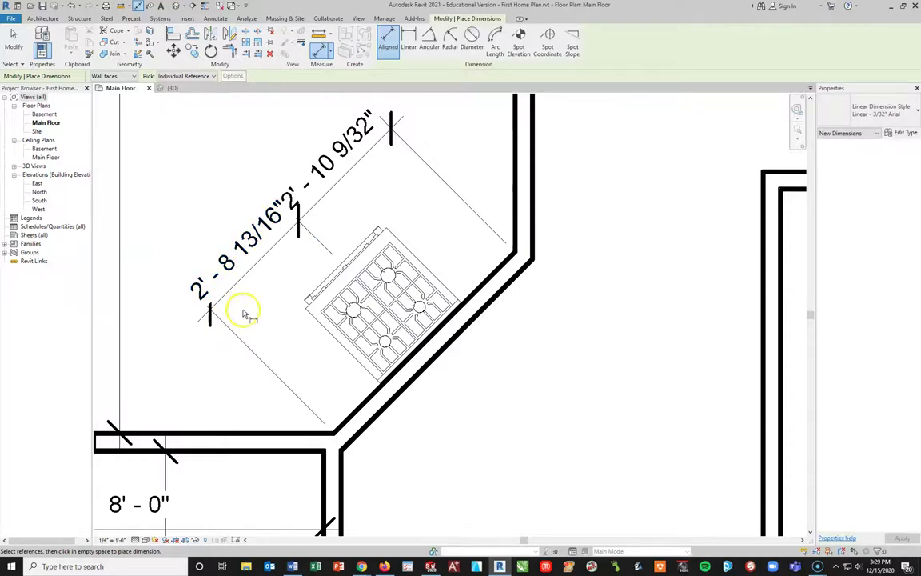
# - Nudge the range along the angled wall until its centre is 2' - 9 17/32" from both wall ends
pyautogui.click(369, 272)
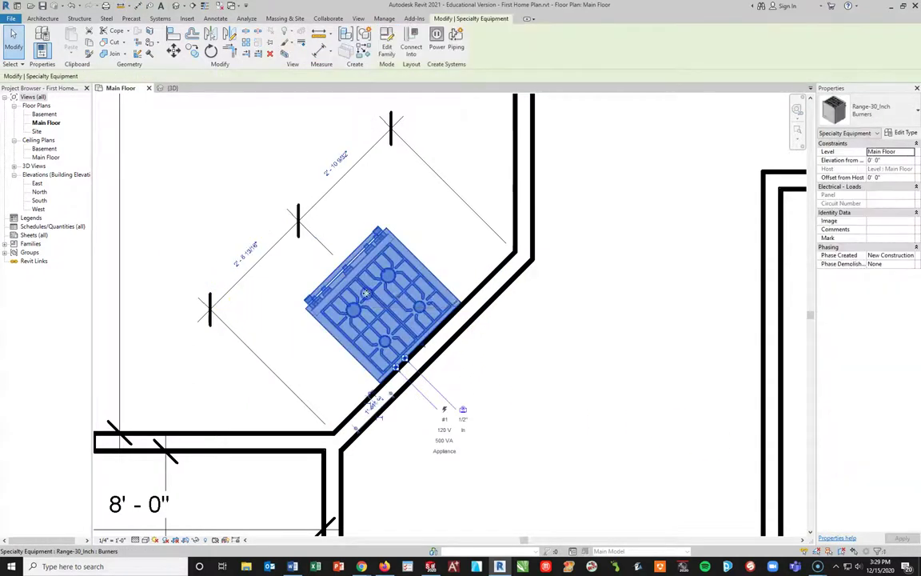
pyautogui.moveTo(370, 288); pyautogui.dragTo(373, 293)
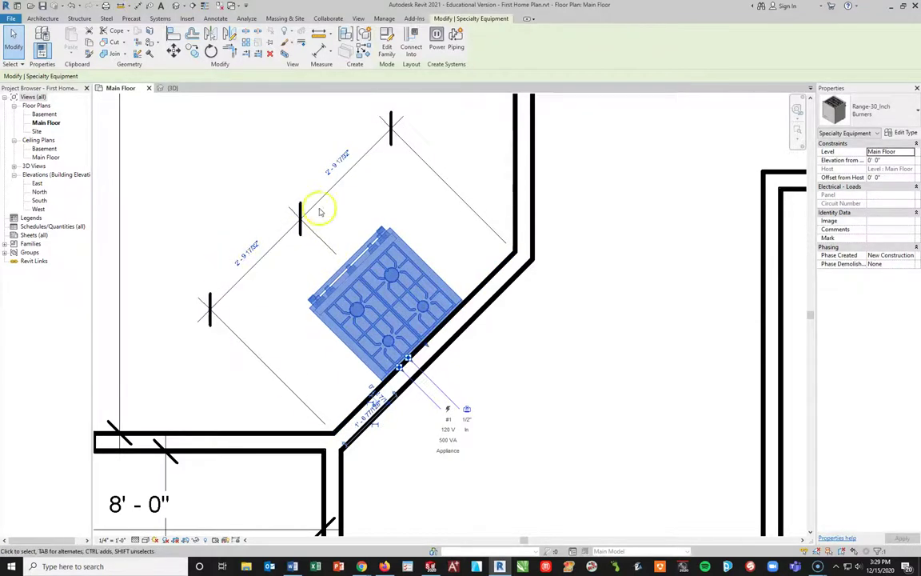
pyautogui.scroll(2, 419, 331)
pyautogui.scroll(2, 419, 332)
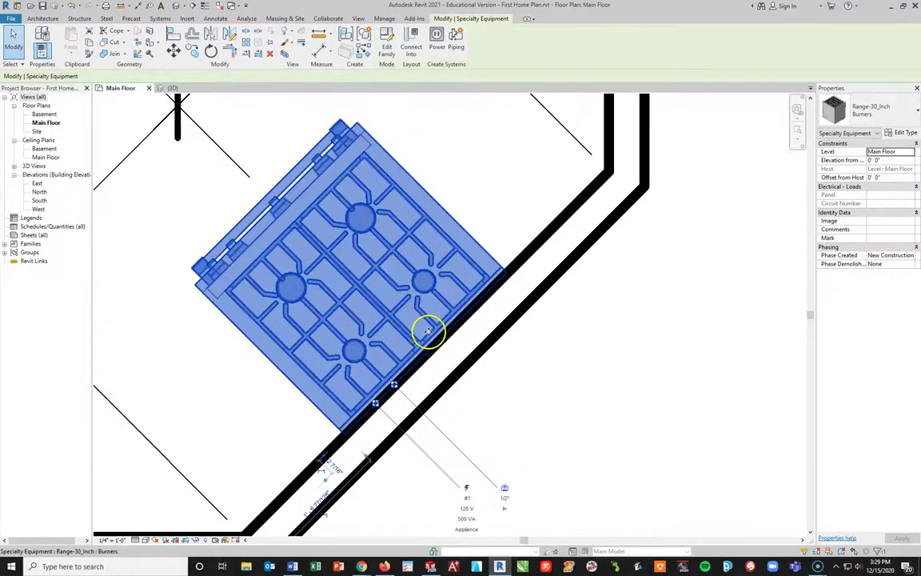
pyautogui.scroll(-5, 312, 208)
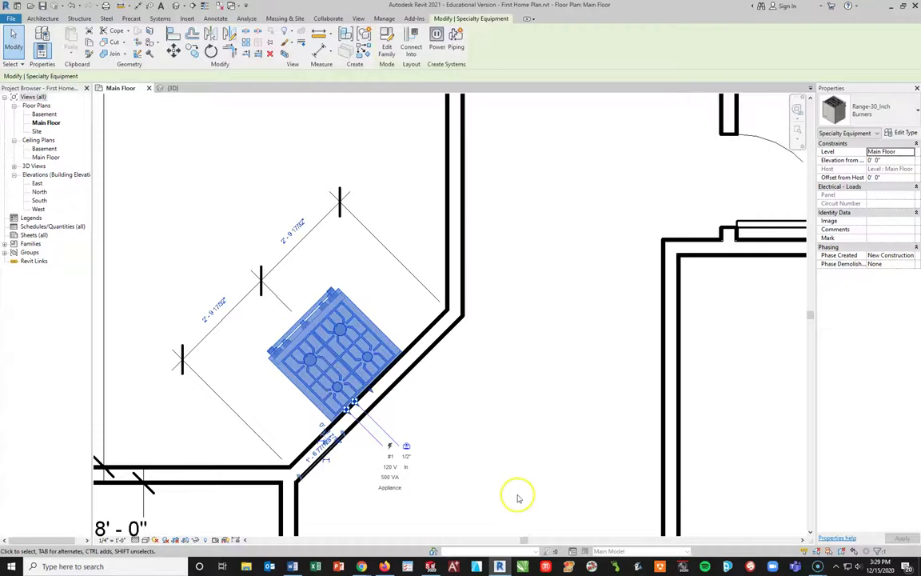
pyautogui.click(322, 268)
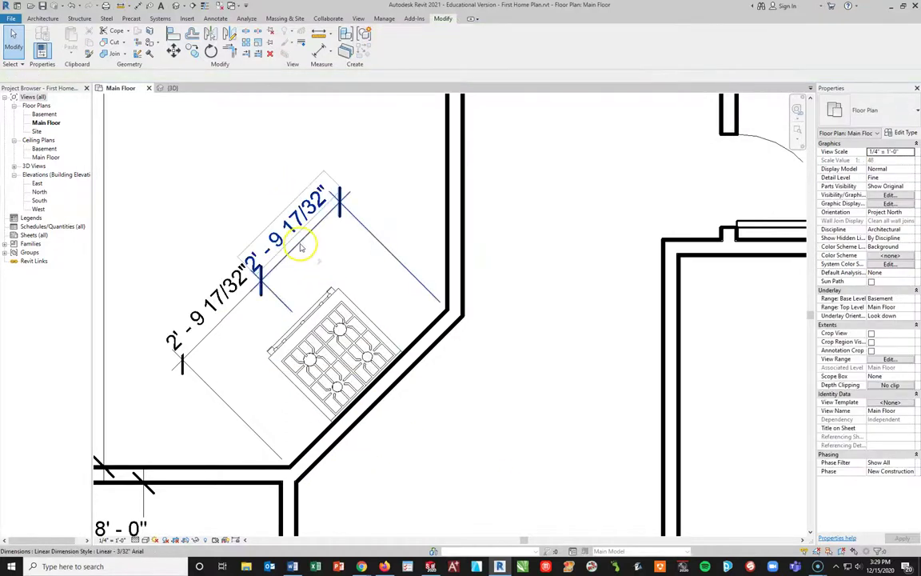
# - Delete the two aligned dimensions between the range's centre and the ends of the angled wall
pyautogui.click(301, 224)
pyautogui.press('Delete')
pyautogui.click(235, 315)
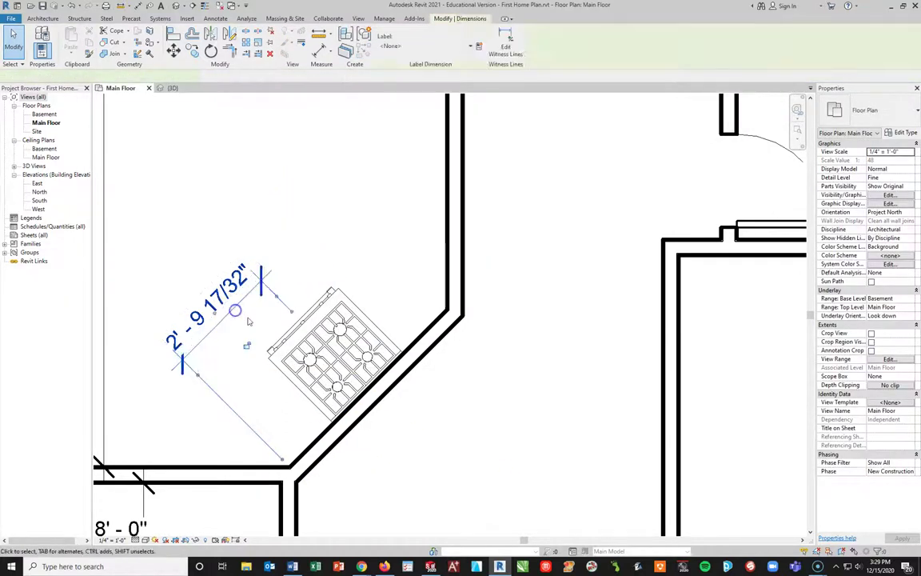
pyautogui.press('Delete')
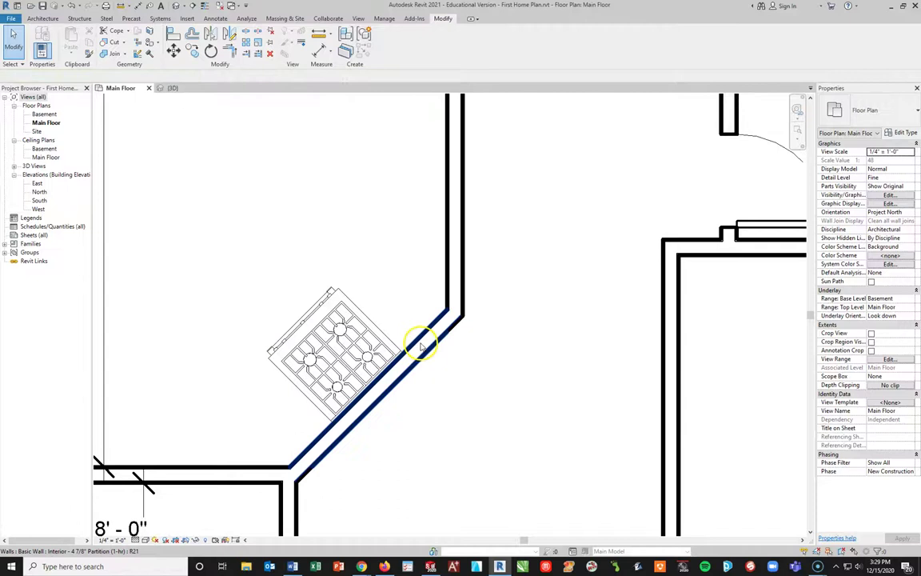
# - Switch to the 3D view and inspect the range standing against the angled wall
pyautogui.click(173, 88)
pyautogui.scroll(10, 402, 356)
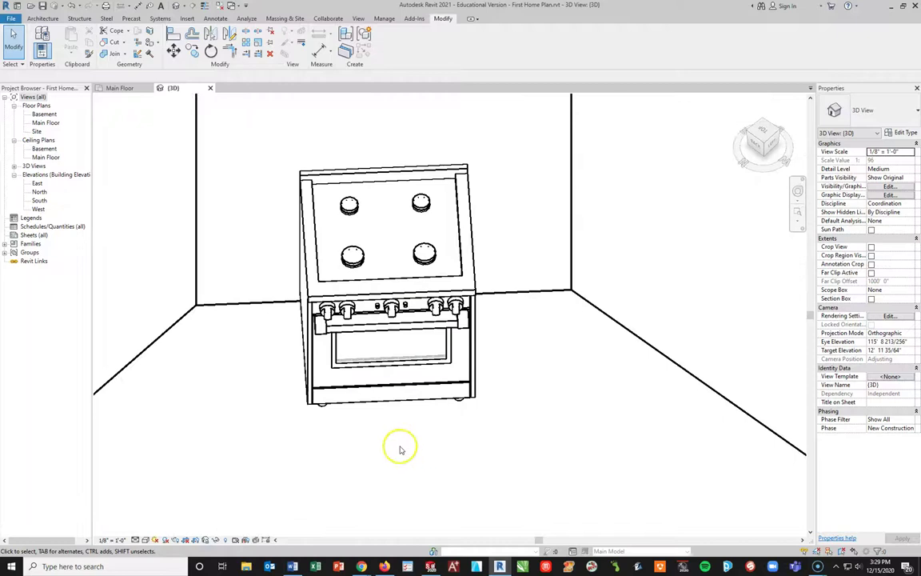
pyautogui.scroll(-3, 411, 405)
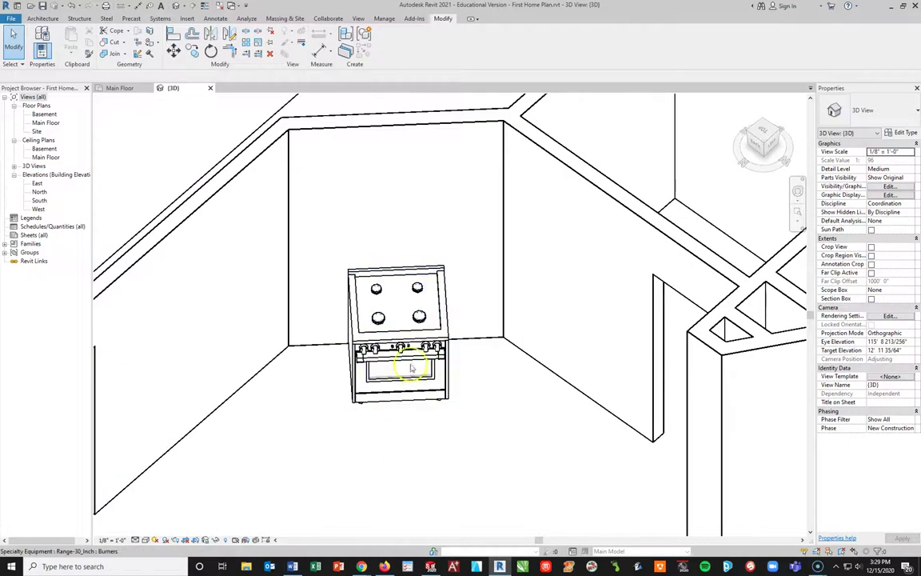
# - Review the range's type properties, including its materials, dimensions and identity data, and leave them without changes
pyautogui.click(415, 345)
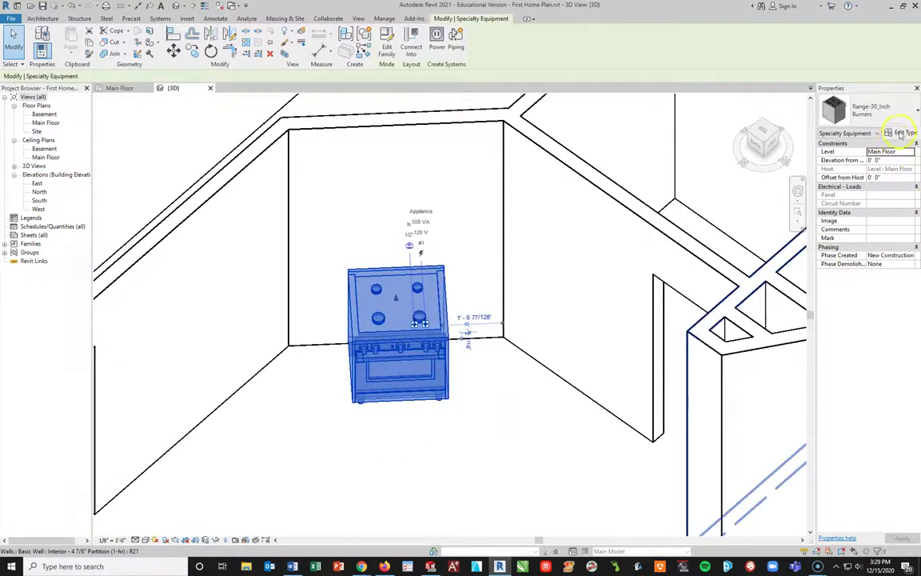
pyautogui.click(901, 134)
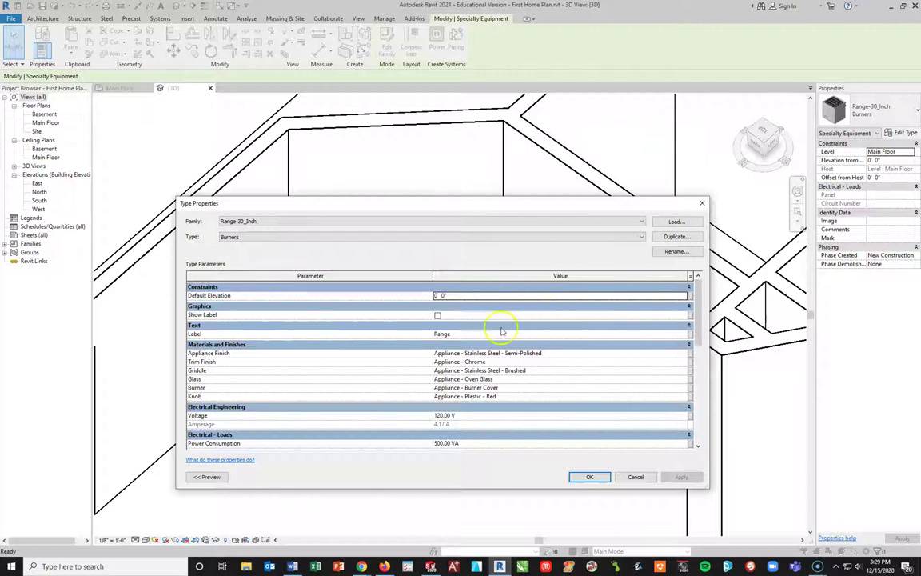
pyautogui.scroll(-5, 428, 381)
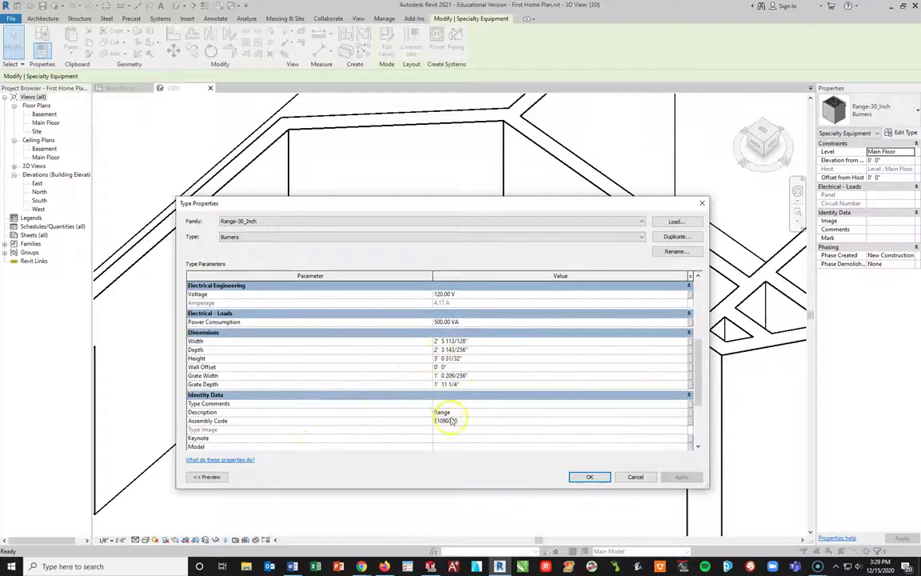
pyautogui.scroll(-3, 438, 408)
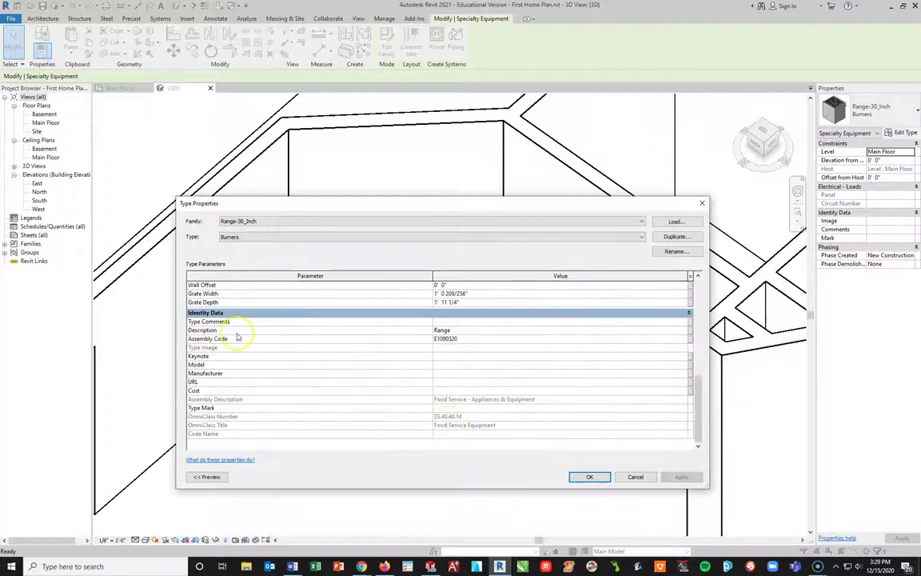
pyautogui.click(636, 478)
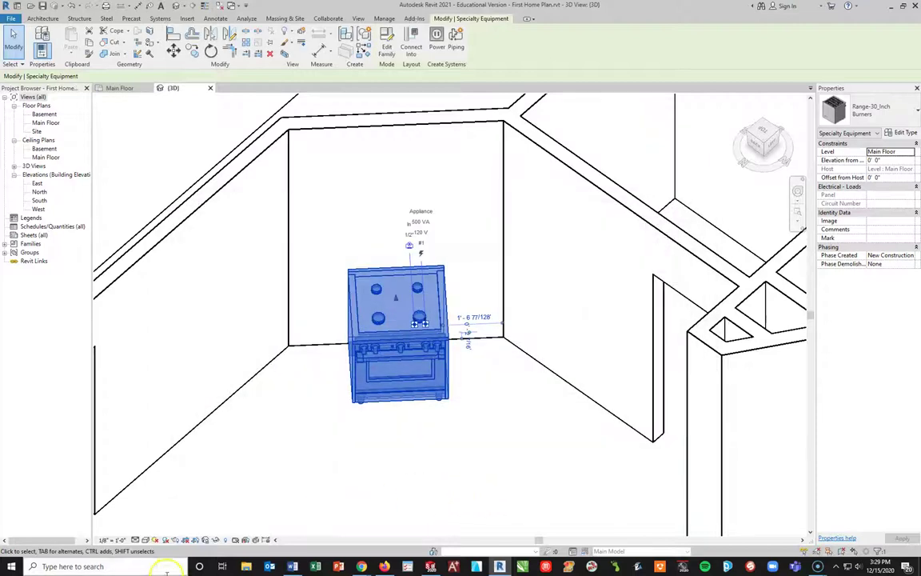
# - Set the 3D view's detail level to Fine and its visual style to Realistic
pyautogui.click(135, 540)
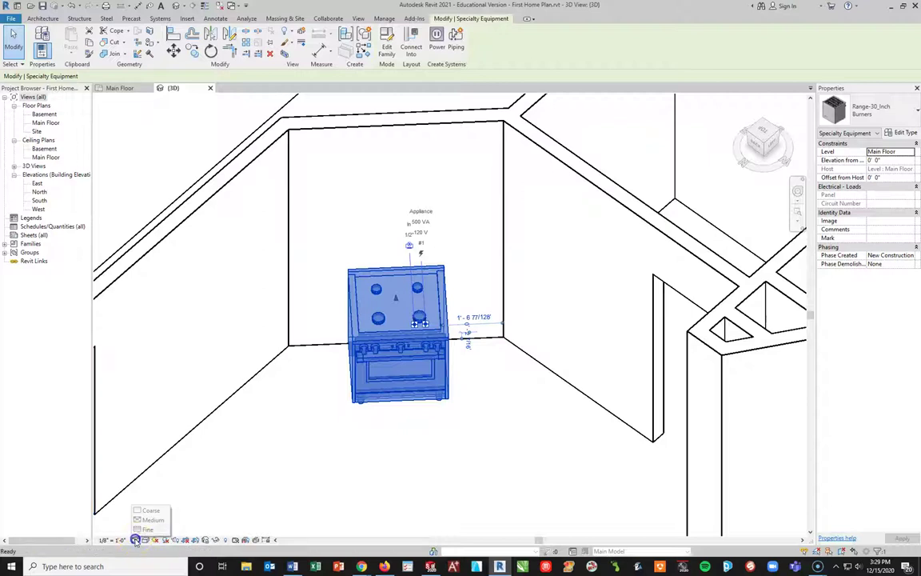
pyautogui.click(132, 484)
pyautogui.click(332, 512)
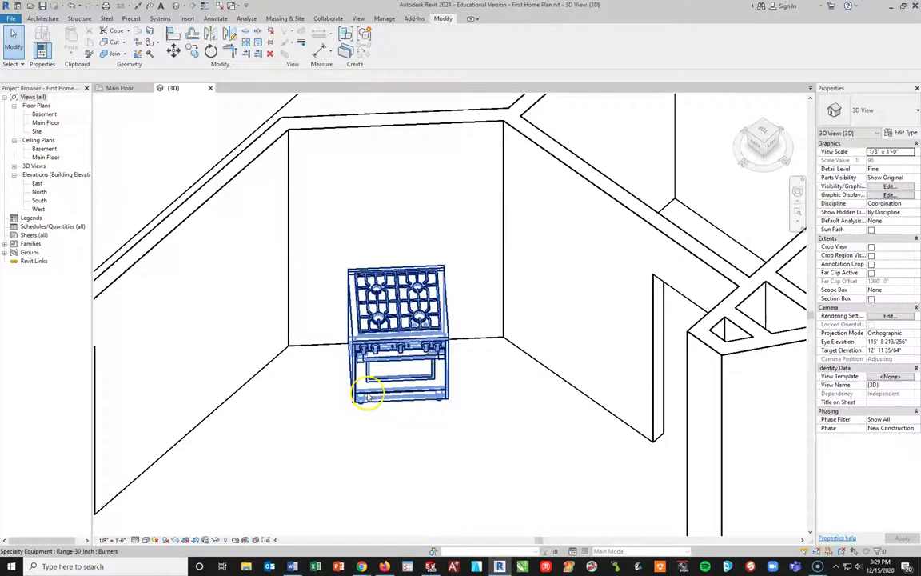
pyautogui.click(145, 541)
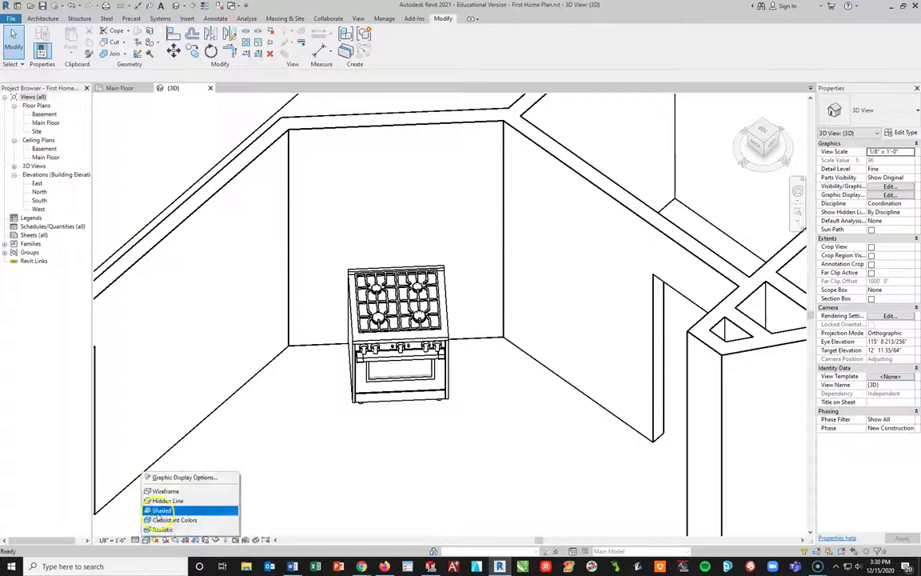
pyautogui.click(171, 529)
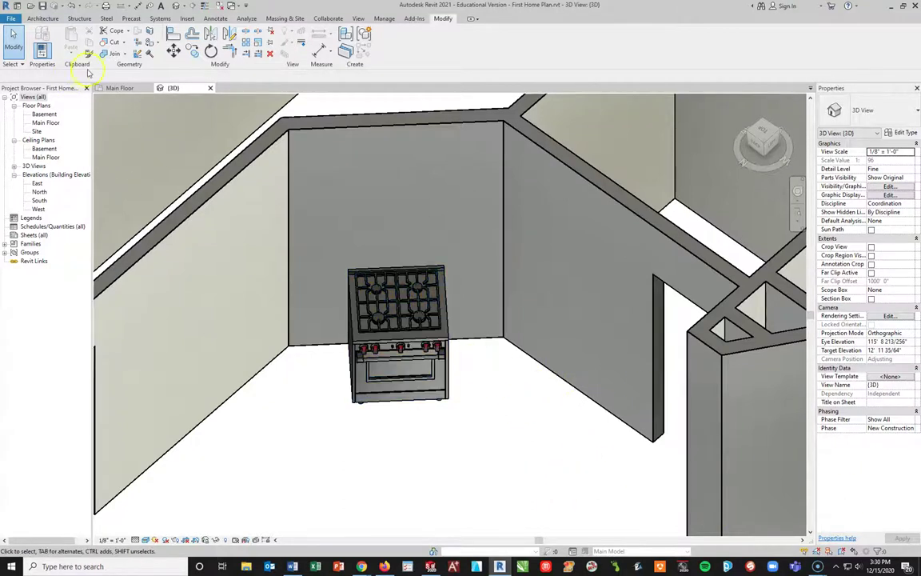
# - Return to the Main Floor plan view showing the range at the angled wall
pyautogui.click(118, 88)
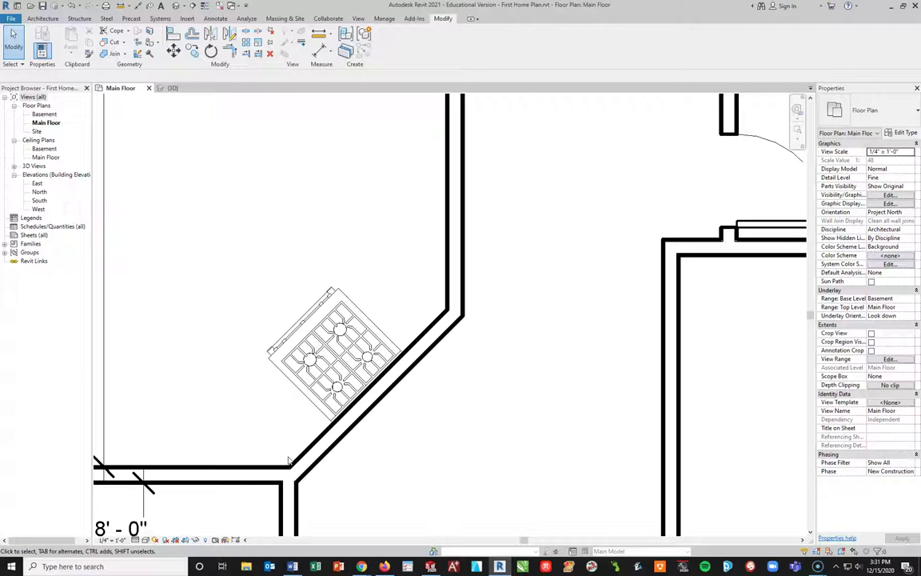
pyautogui.click(310, 310)
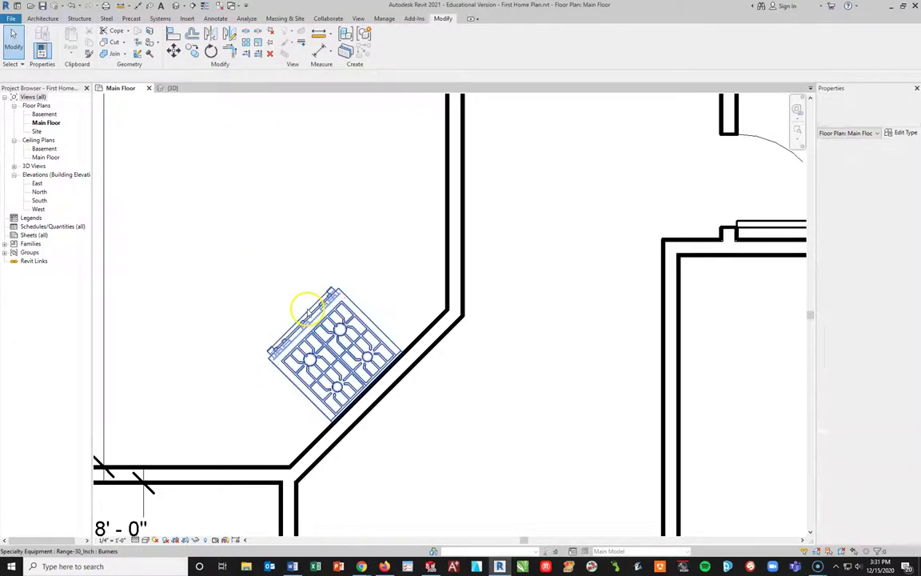
pyautogui.press('Escape')
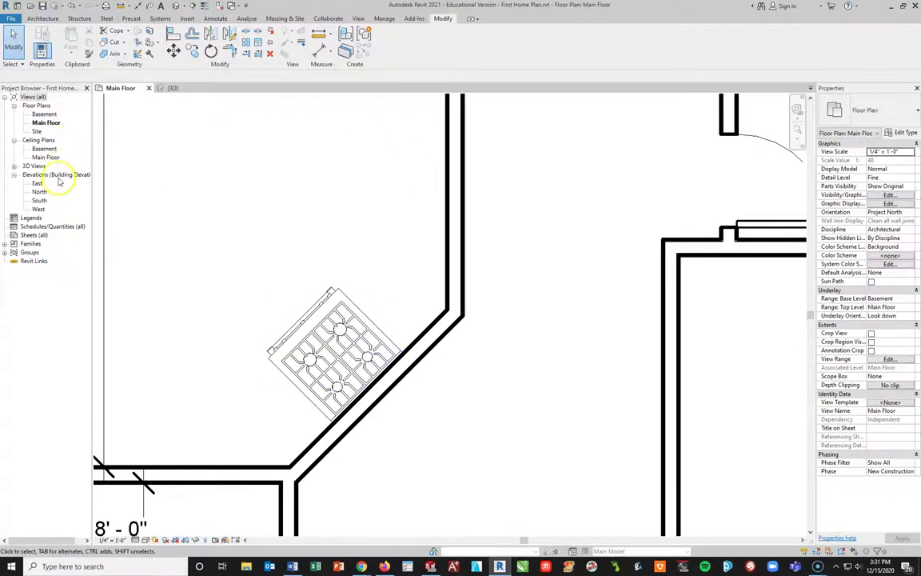
# - Start loading a new component family from the Base Cabinets folder of the English-Imperial Casework library
pyautogui.click(48, 18)
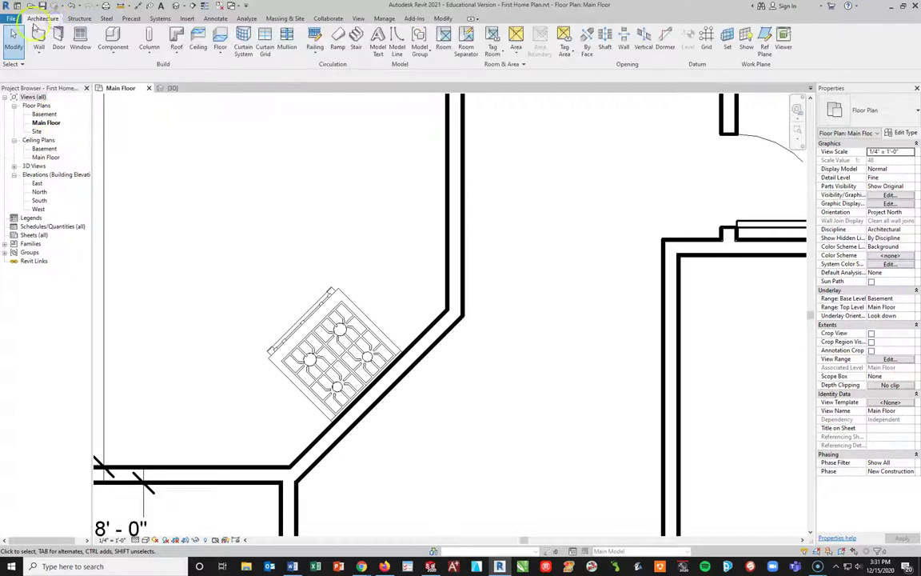
pyautogui.click(113, 37)
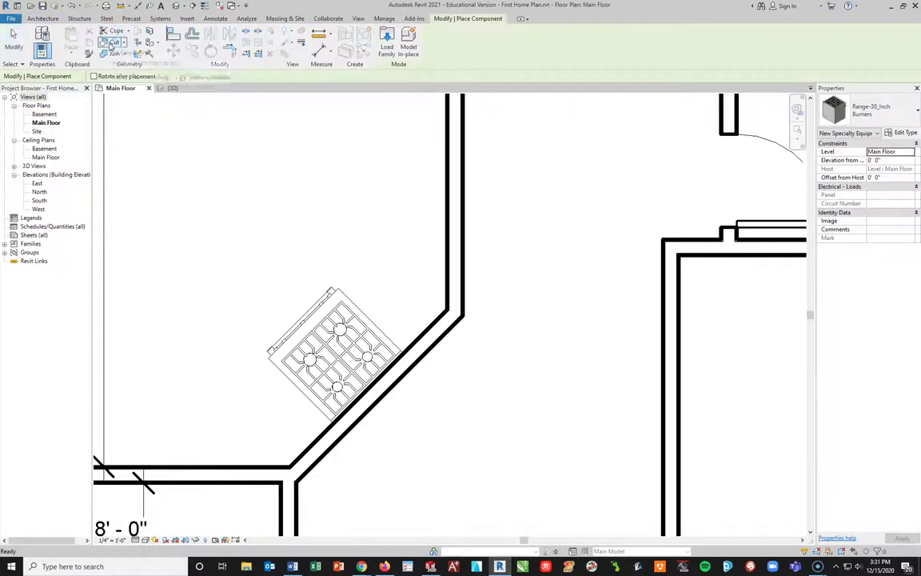
pyautogui.click(386, 38)
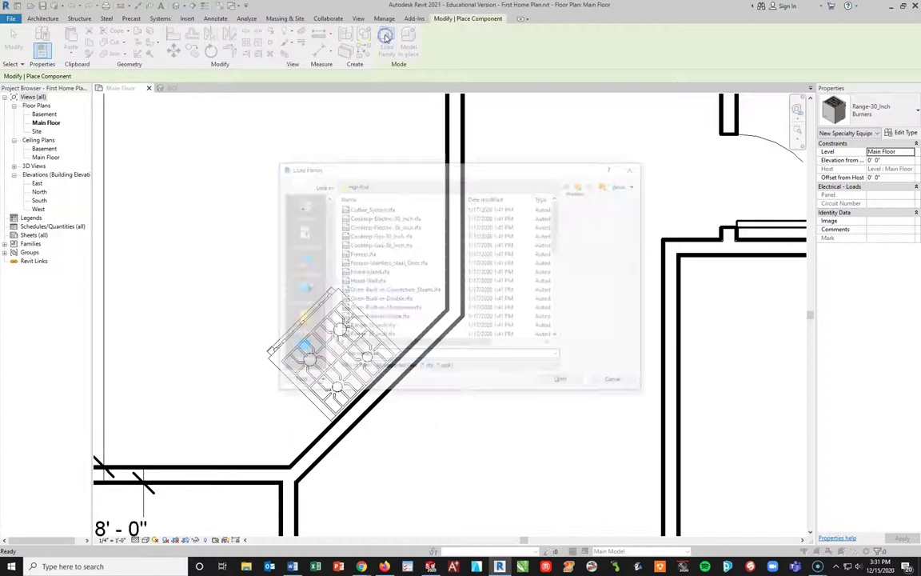
pyautogui.click(584, 184)
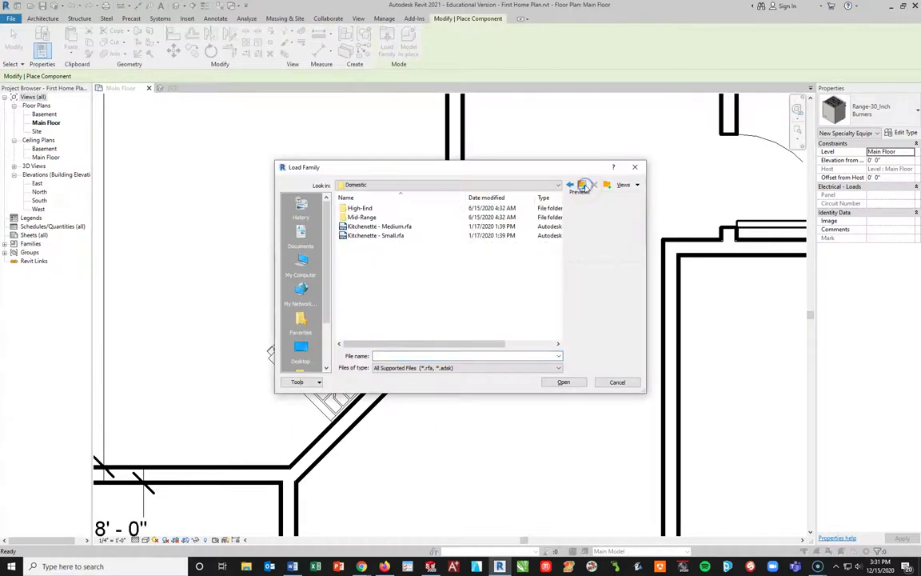
pyautogui.click(585, 184)
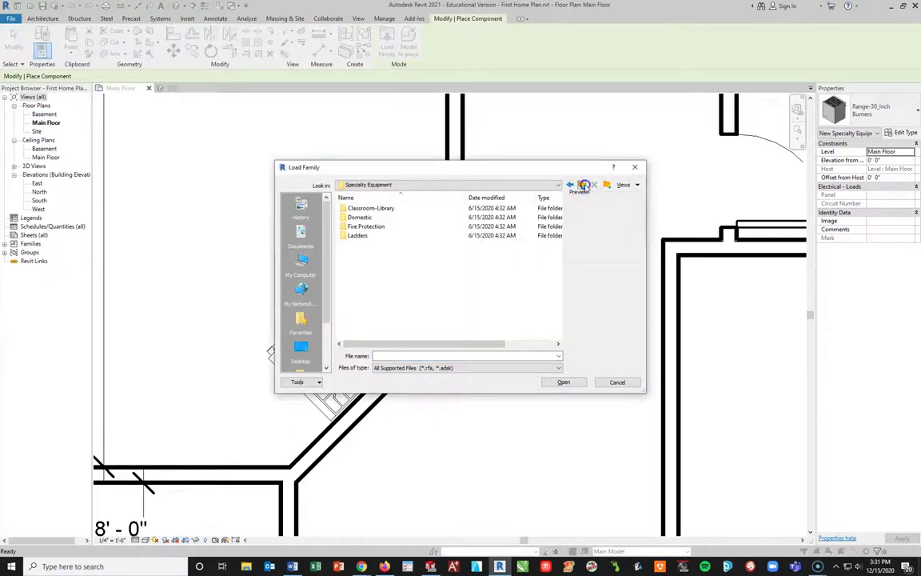
pyautogui.click(584, 185)
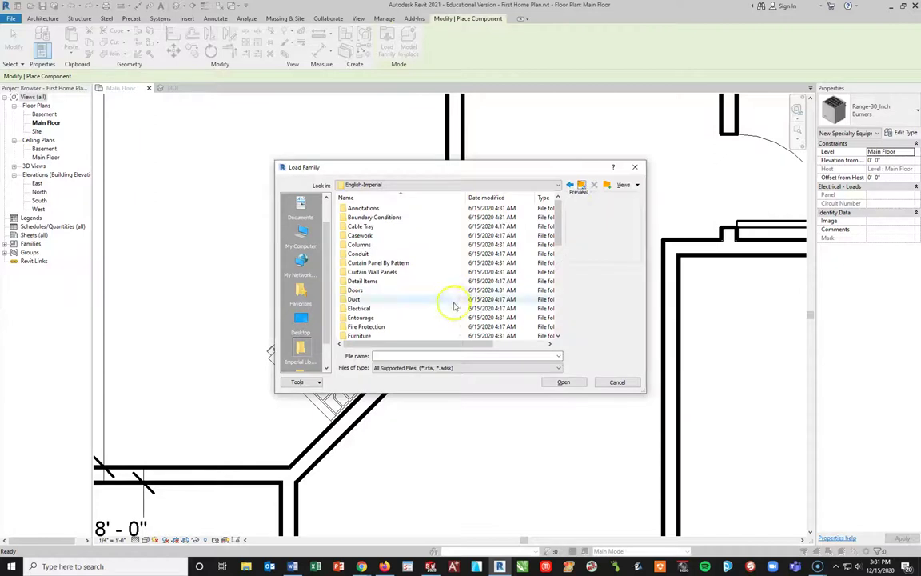
pyautogui.click(343, 236)
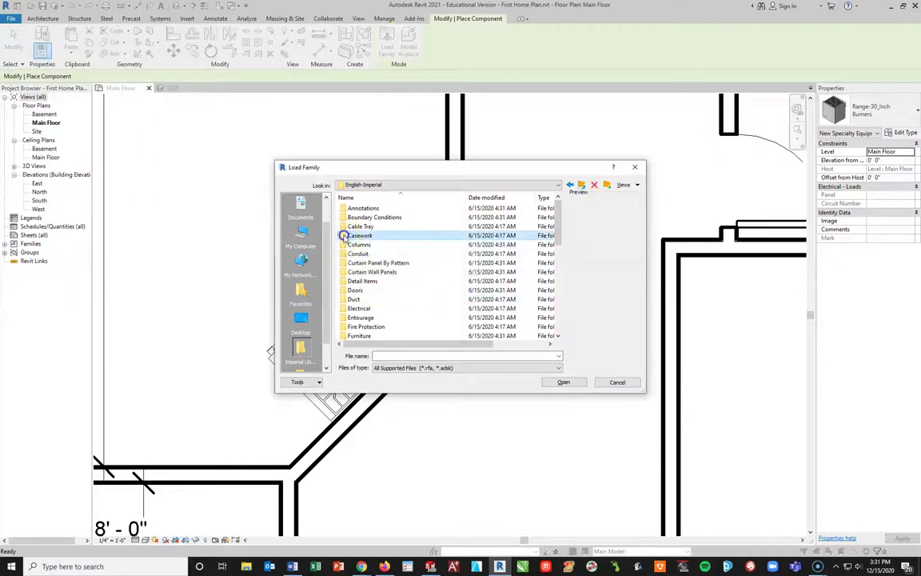
pyautogui.doubleClick(343, 236)
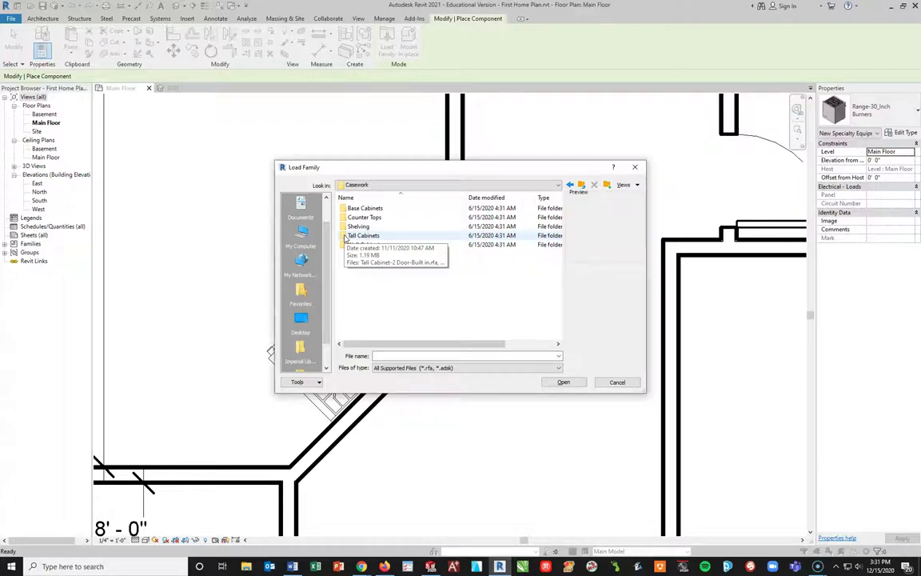
pyautogui.doubleClick(353, 208)
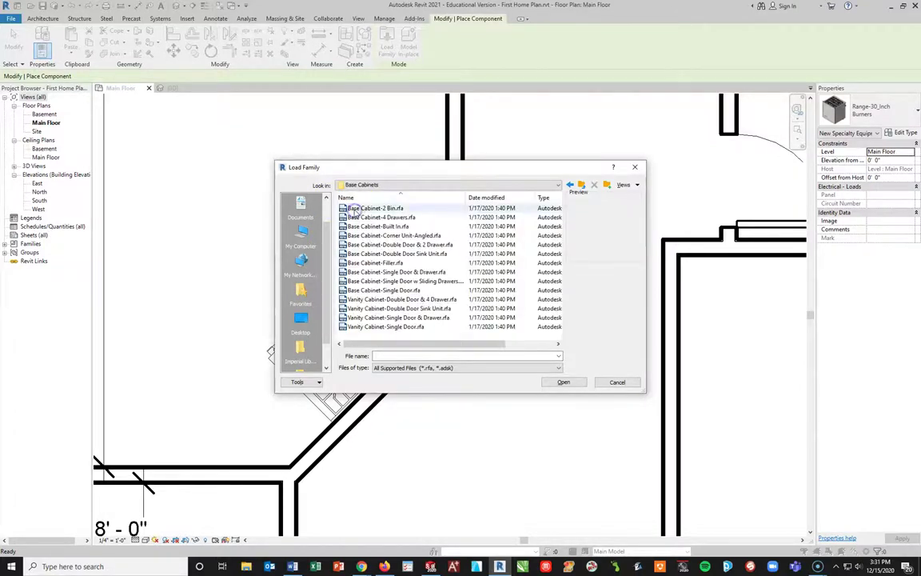
# - Preview several base cabinet families and load Base Cabinet-Single Door w Sliding Drawers into the project
pyautogui.click(362, 209)
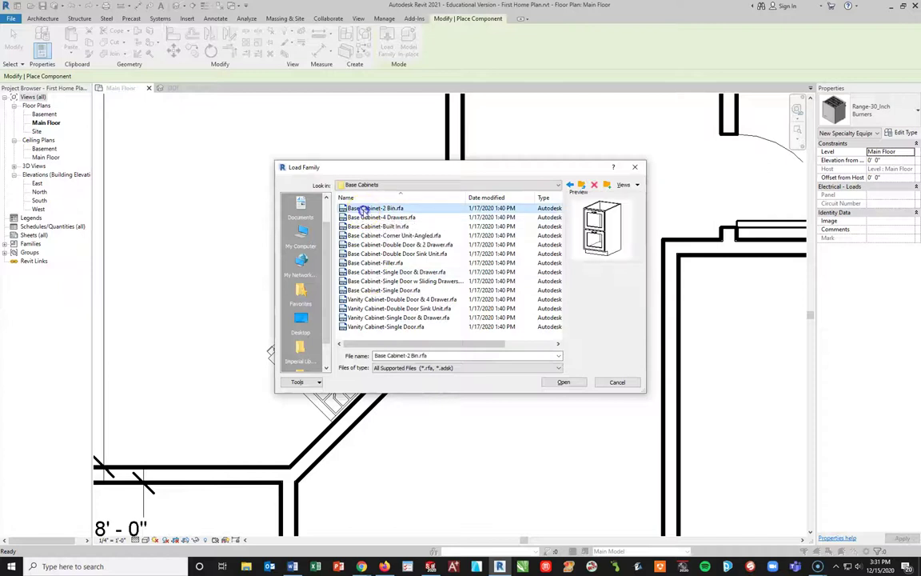
pyautogui.click(361, 218)
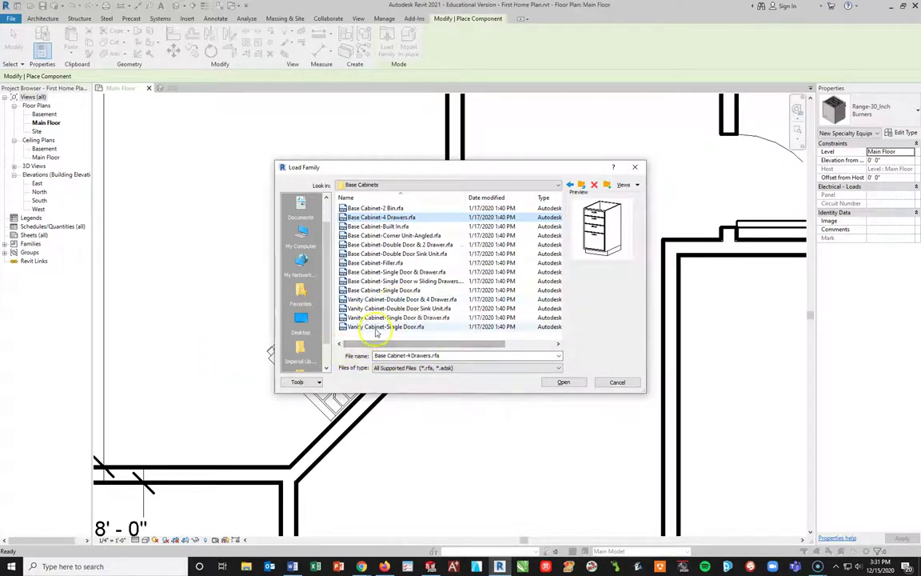
pyautogui.click(390, 235)
pyautogui.click(392, 254)
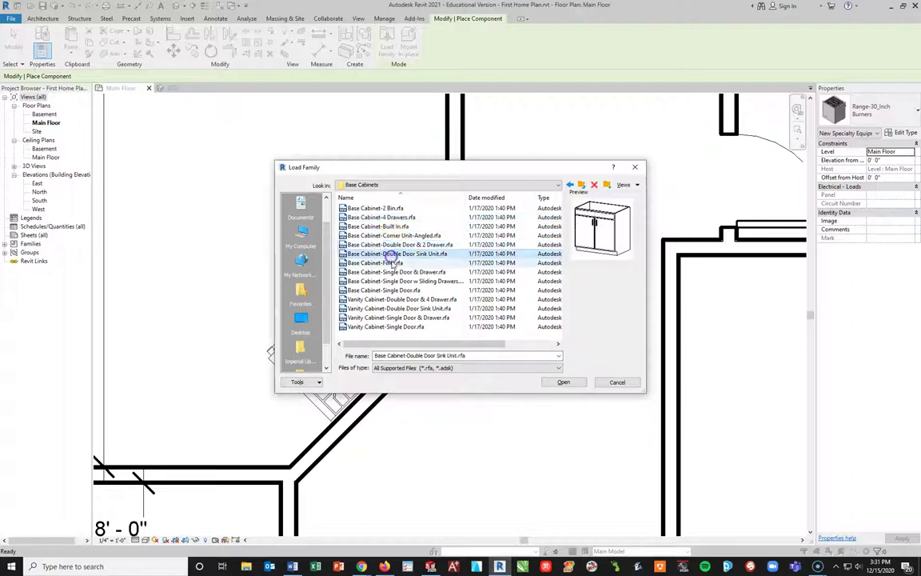
pyautogui.click(392, 263)
pyautogui.click(394, 272)
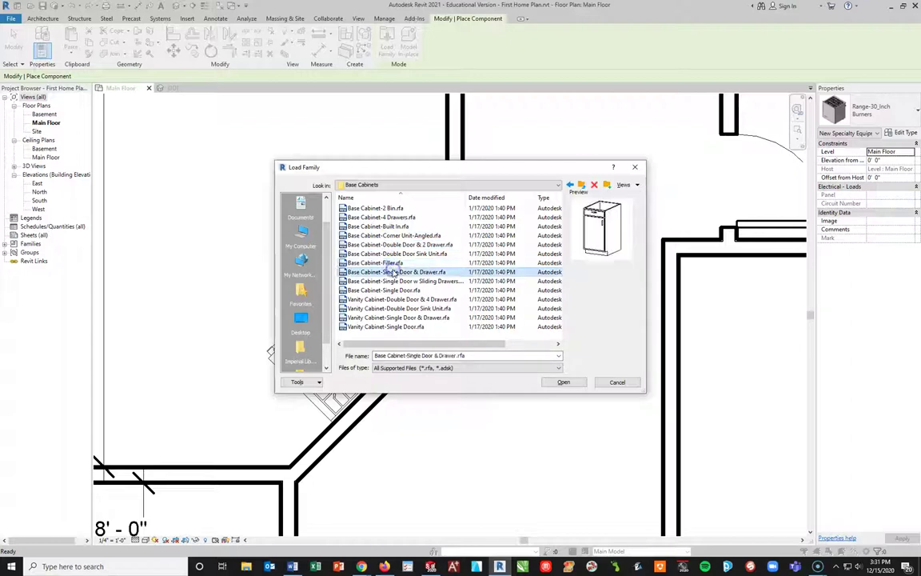
pyautogui.click(391, 282)
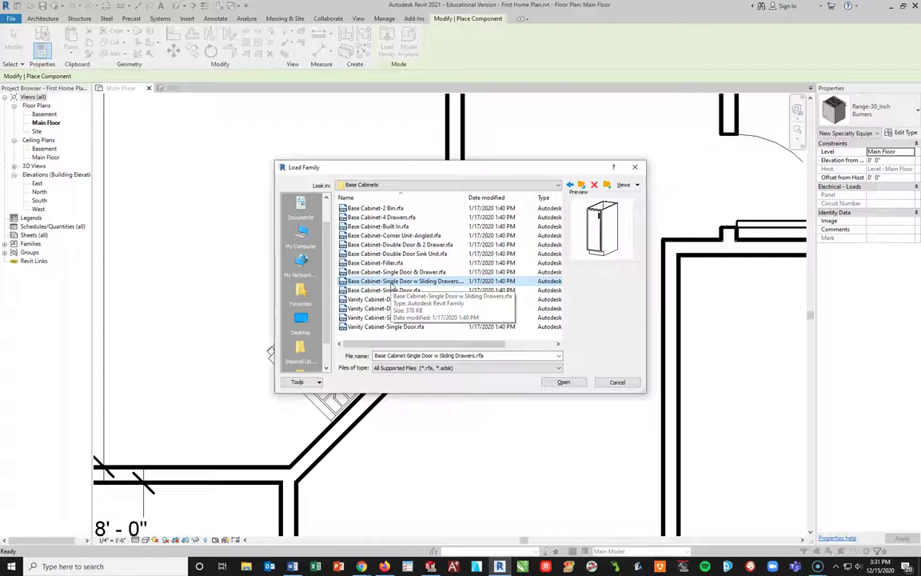
pyautogui.click(568, 383)
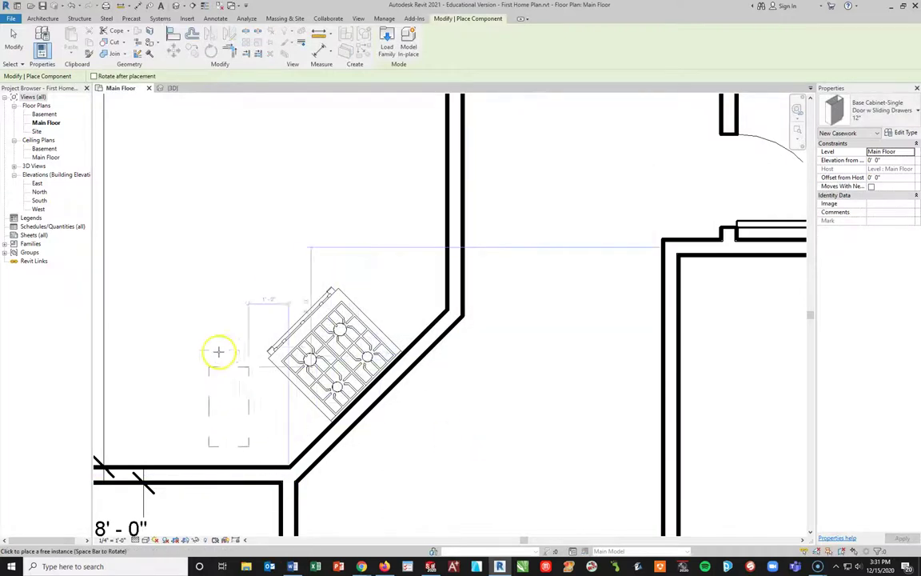
# - Try placing the 12" base cabinet beside the range with a 135° rotation after placement, and delete it
pyautogui.click(94, 76)
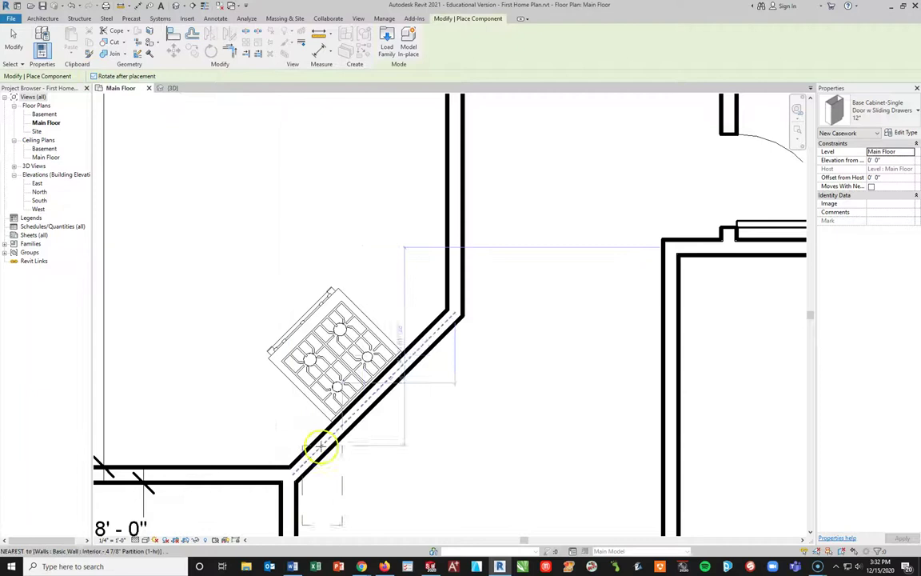
pyautogui.click(254, 381)
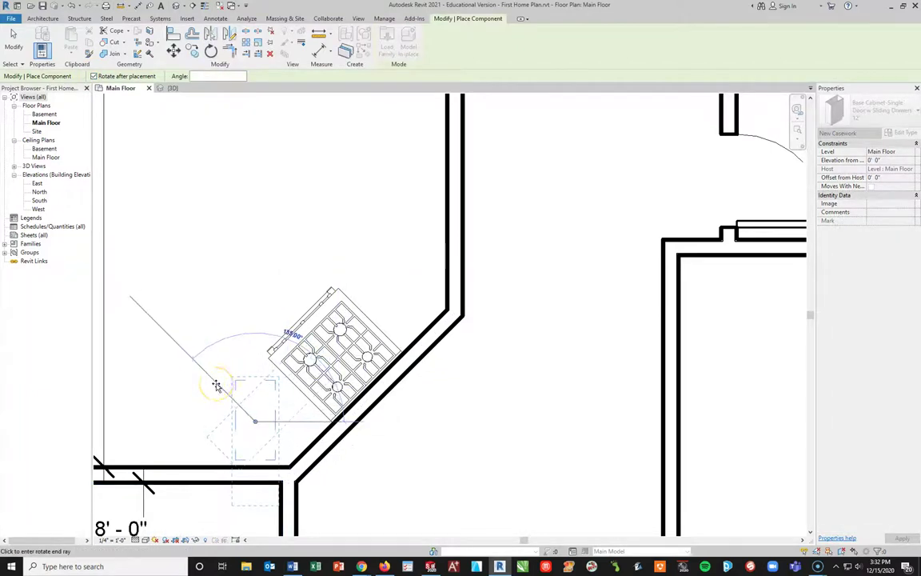
pyautogui.click(216, 384)
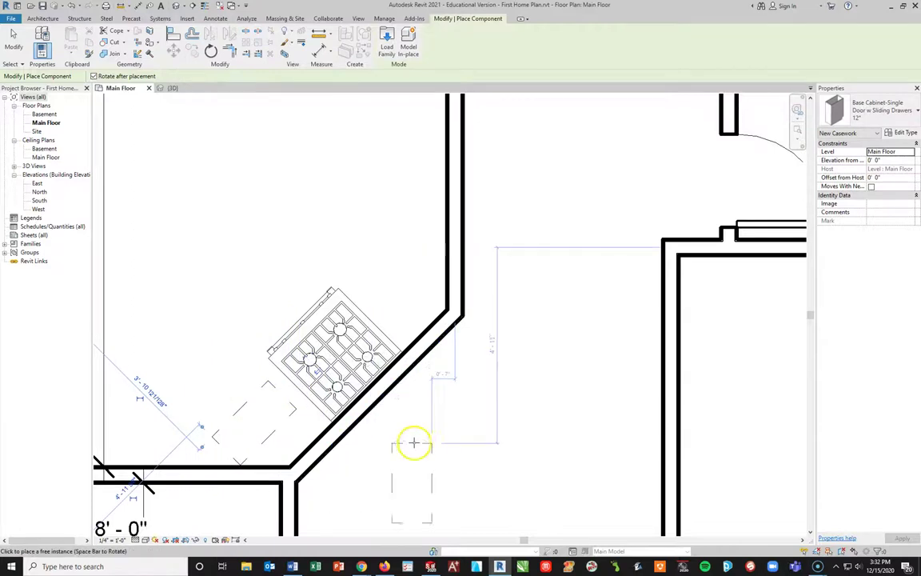
pyautogui.press('Escape')
pyautogui.press('Escape')
pyautogui.click(248, 408)
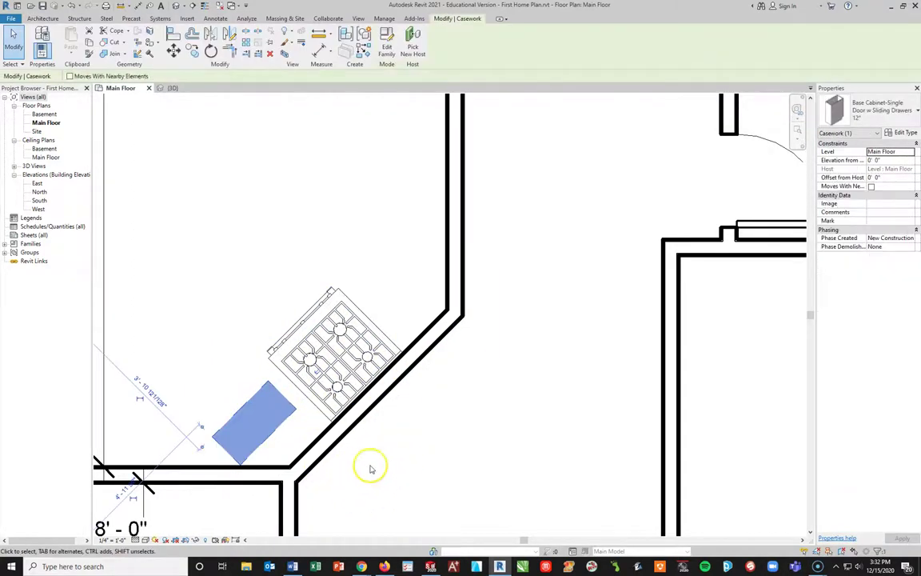
pyautogui.press('Delete')
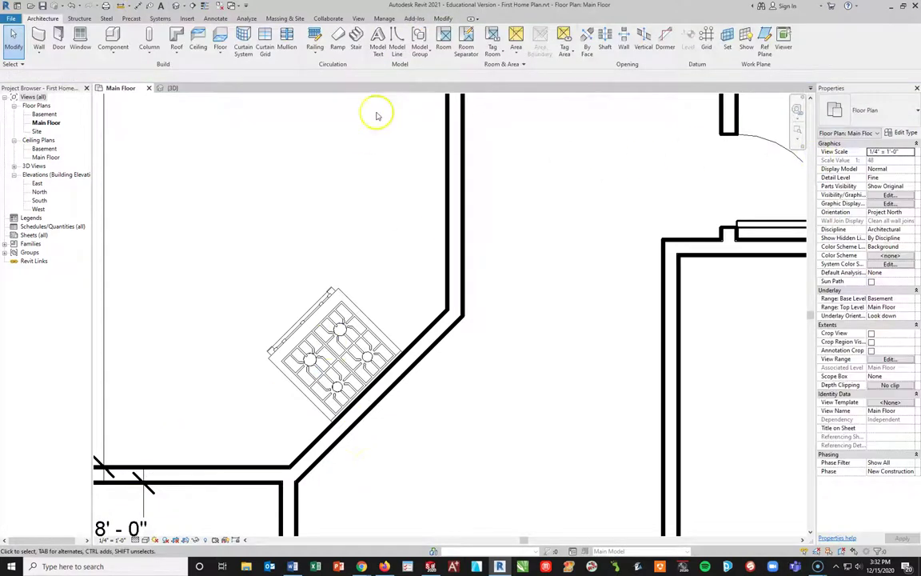
# - Place the 12" sliding-drawer base cabinet, turned 180°, with its end against the horizontal wall beside the range
pyautogui.click(113, 36)
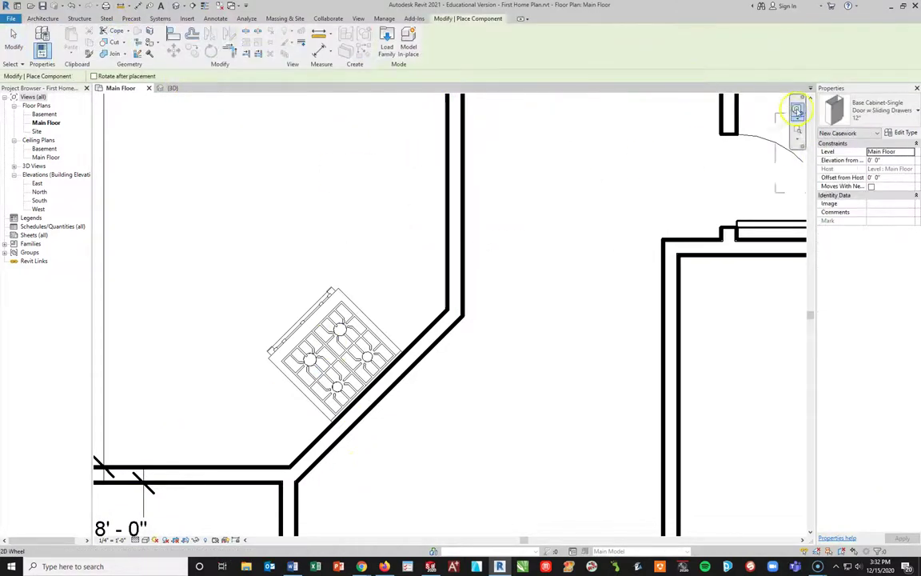
pyautogui.click(863, 117)
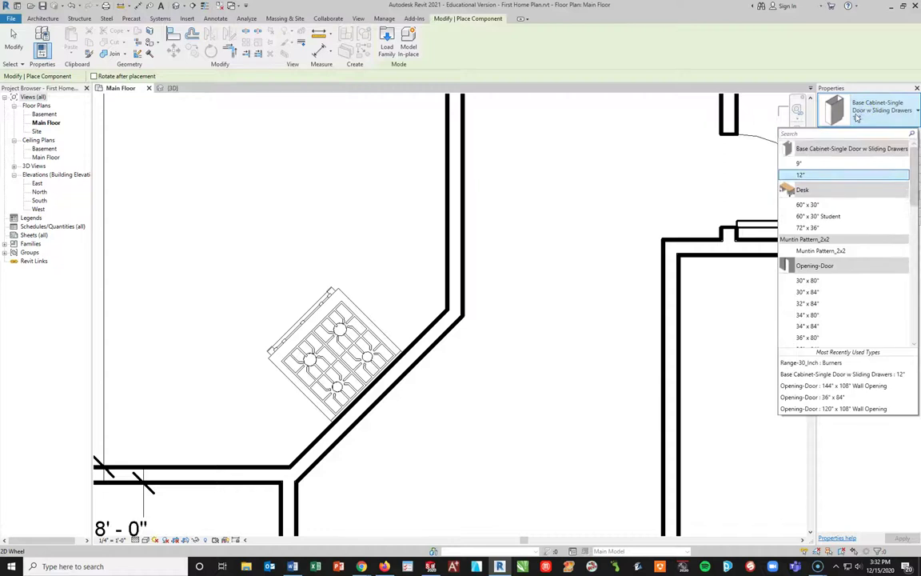
pyautogui.click(835, 164)
pyautogui.click(824, 104)
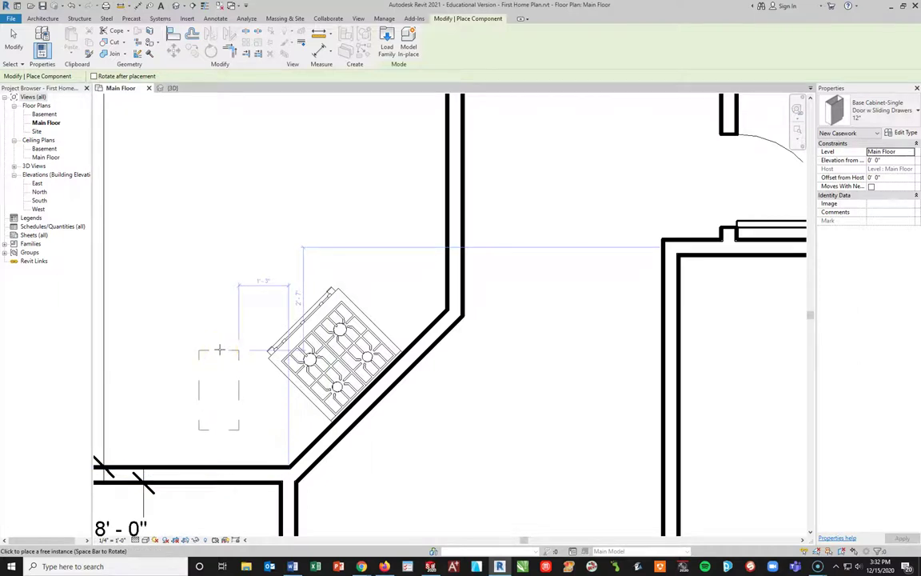
pyautogui.press('space')
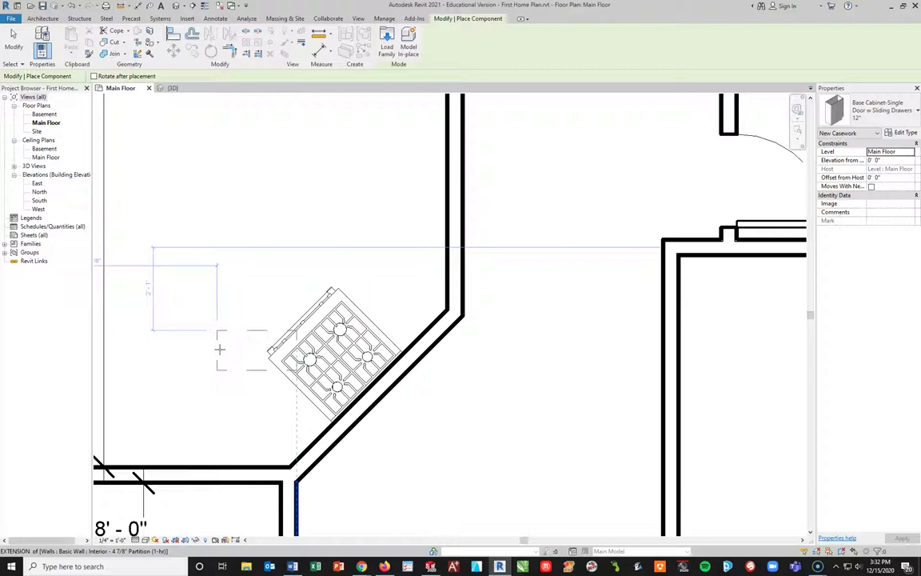
pyautogui.press('space')
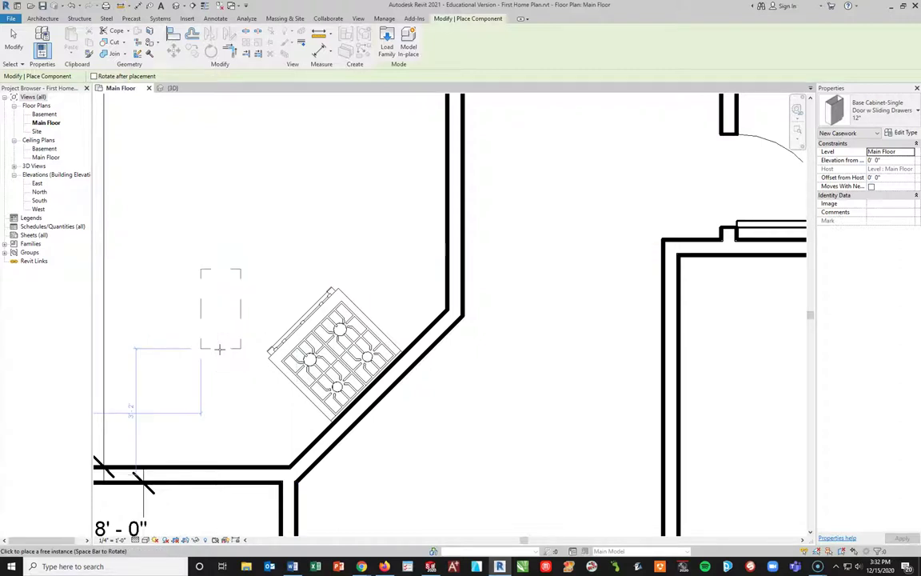
pyautogui.click(248, 467)
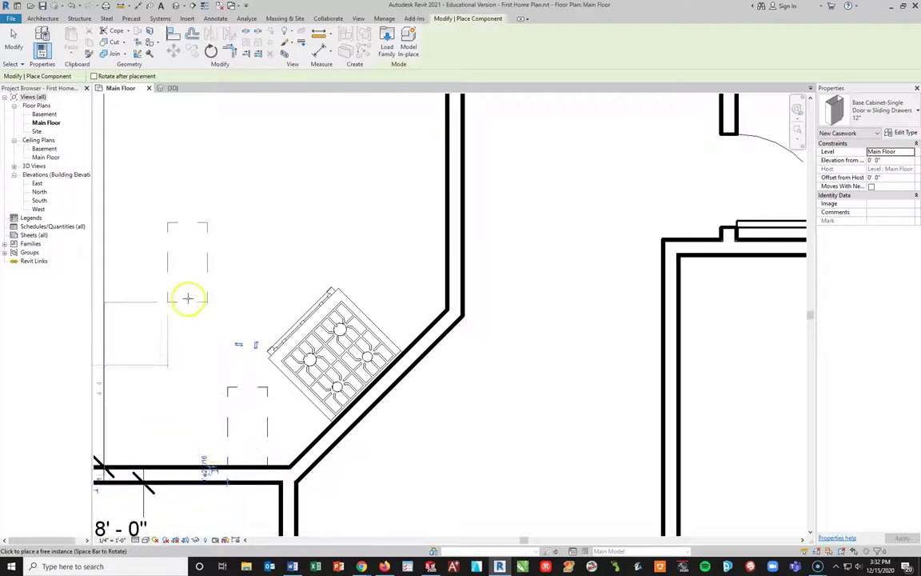
# - Leave component placement and delete the unangled base cabinet standing against the horizontal wall
pyautogui.click(94, 76)
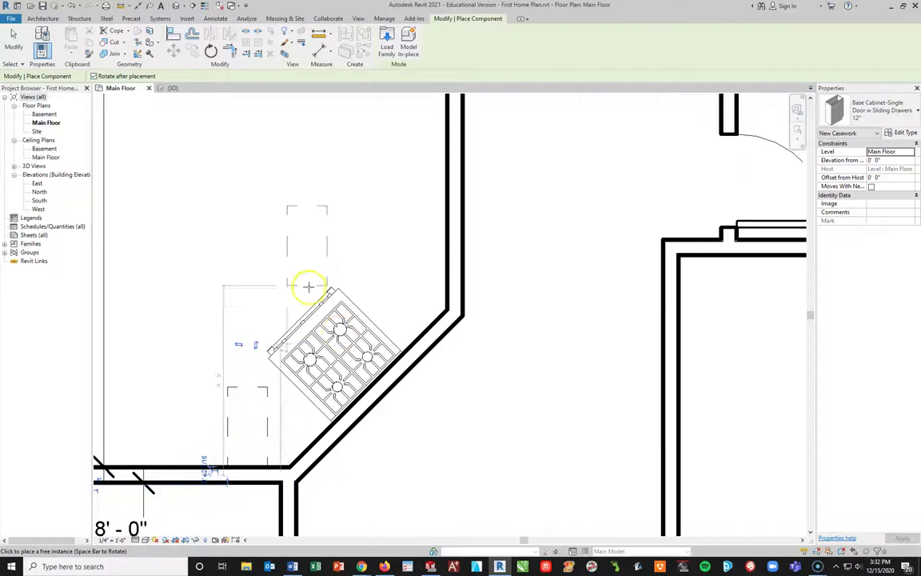
pyautogui.press('Escape')
pyautogui.press('Escape')
pyautogui.click(267, 417)
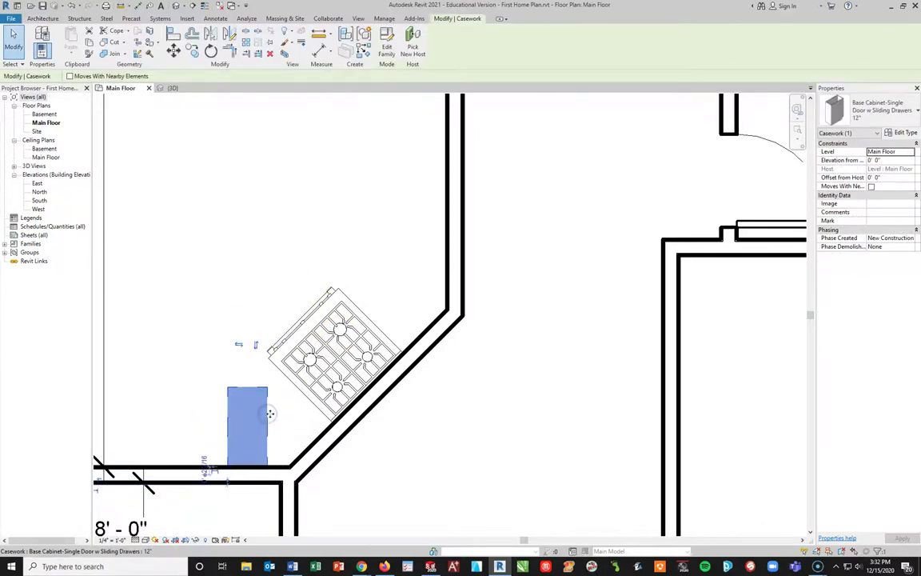
pyautogui.press('Delete')
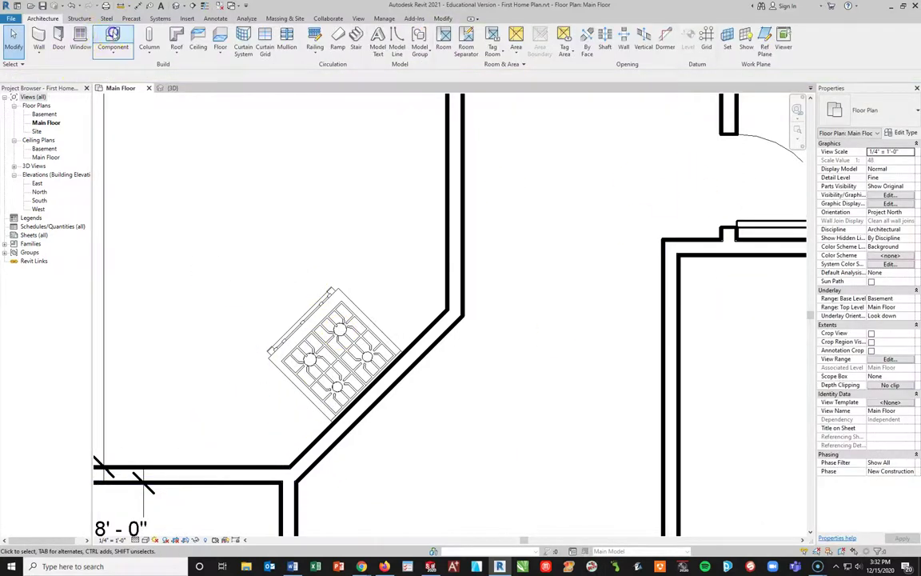
# - Place a 12" sliding-drawer base cabinet beside the range at the horizontal wall, rotate it 135° after placement, and select it
pyautogui.click(113, 36)
pyautogui.click(836, 110)
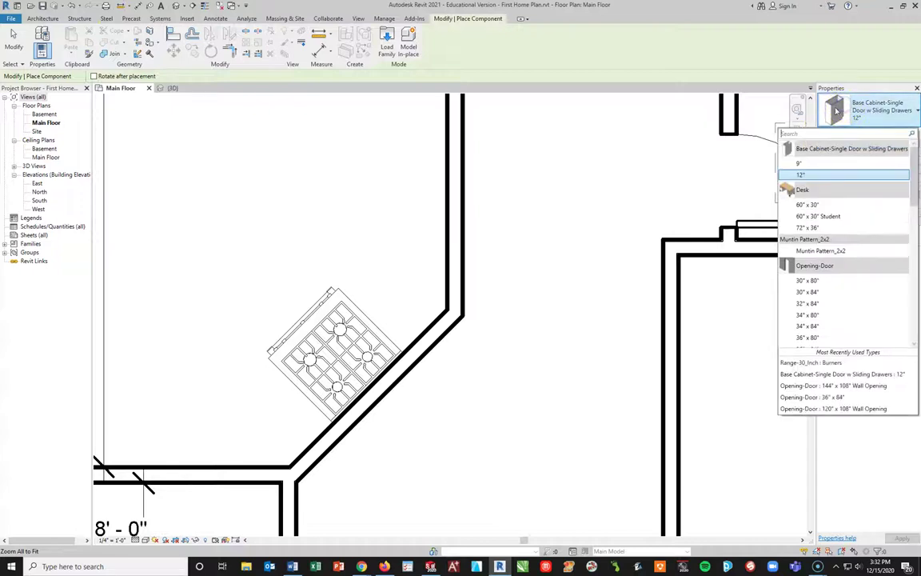
pyautogui.click(803, 175)
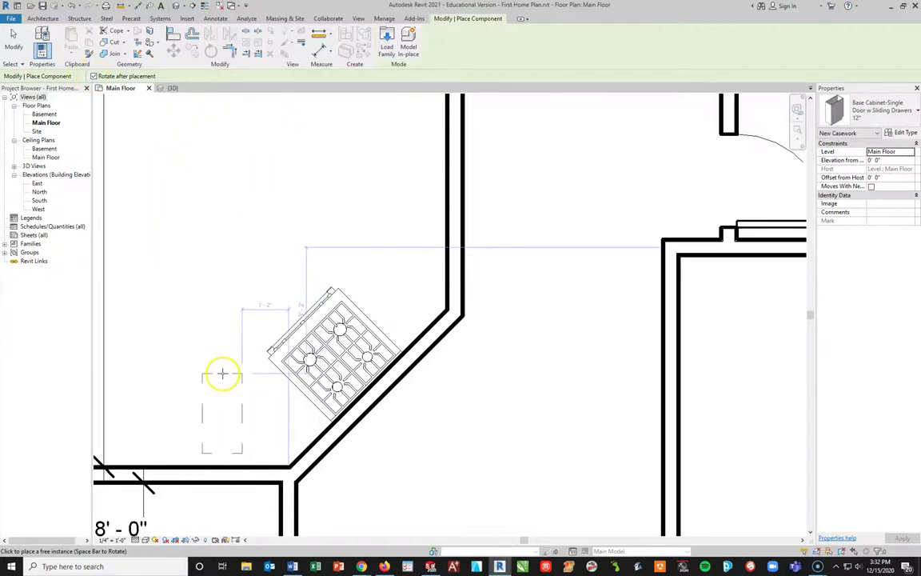
pyautogui.click(242, 463)
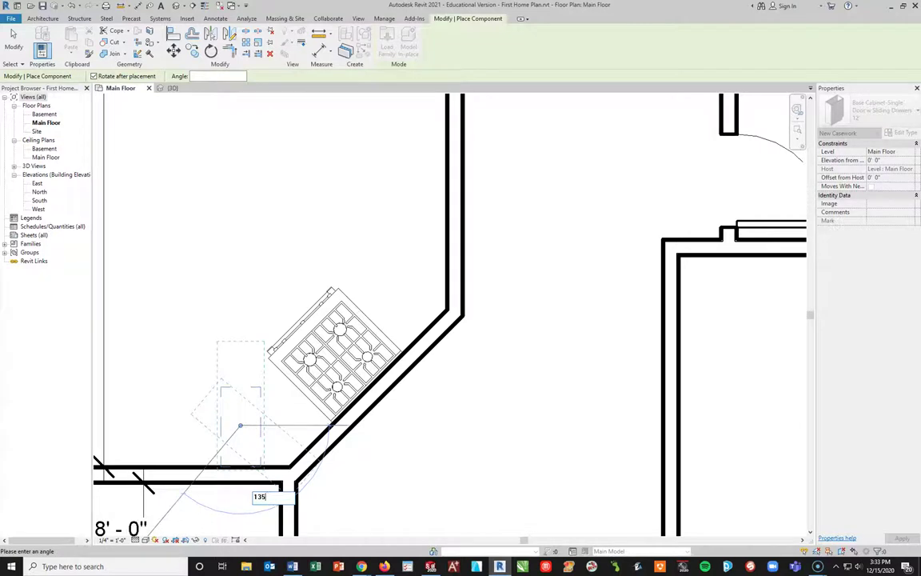
pyautogui.click(228, 445)
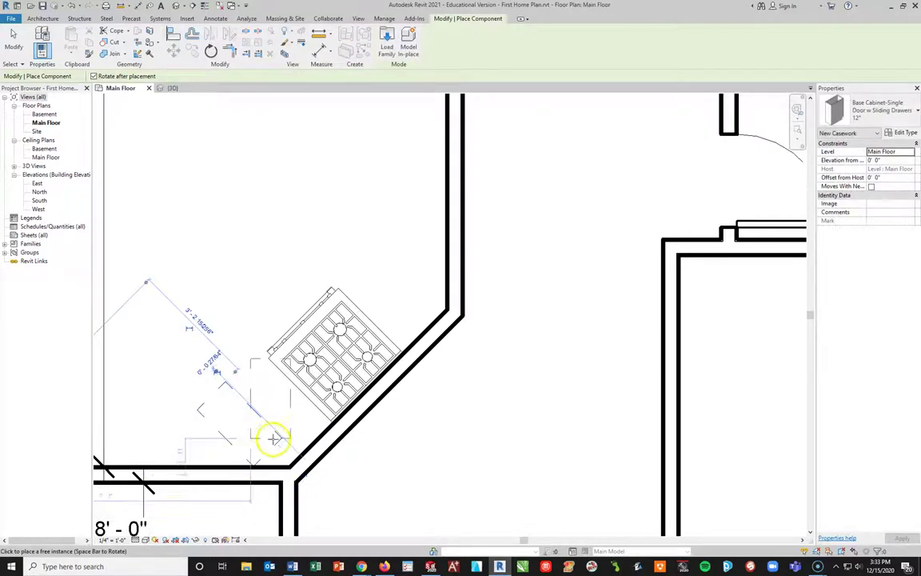
pyautogui.press('Escape')
pyautogui.press('Escape')
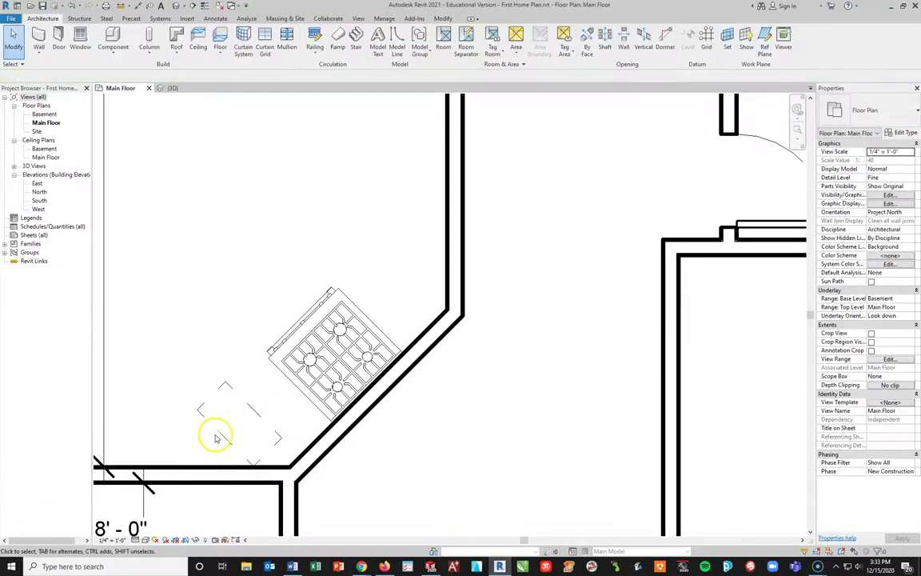
pyautogui.click(236, 392)
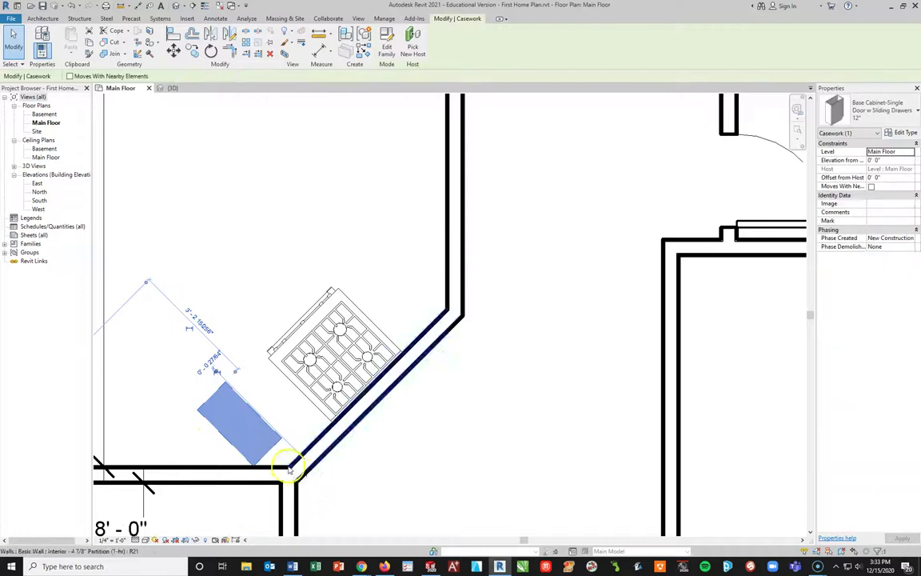
# - Move the angled 12" base cabinet flush against the side of the range nearest the horizontal wall
pyautogui.moveTo(304, 434); pyautogui.dragTo(315, 408)
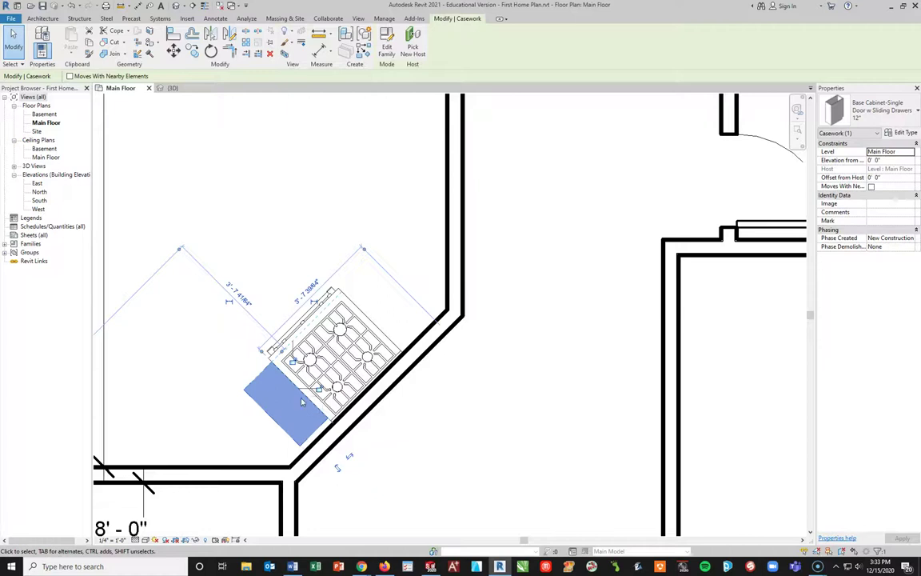
pyautogui.scroll(4, 274, 376)
pyautogui.moveTo(236, 326); pyautogui.dragTo(222, 319)
pyautogui.scroll(-3, 198, 436)
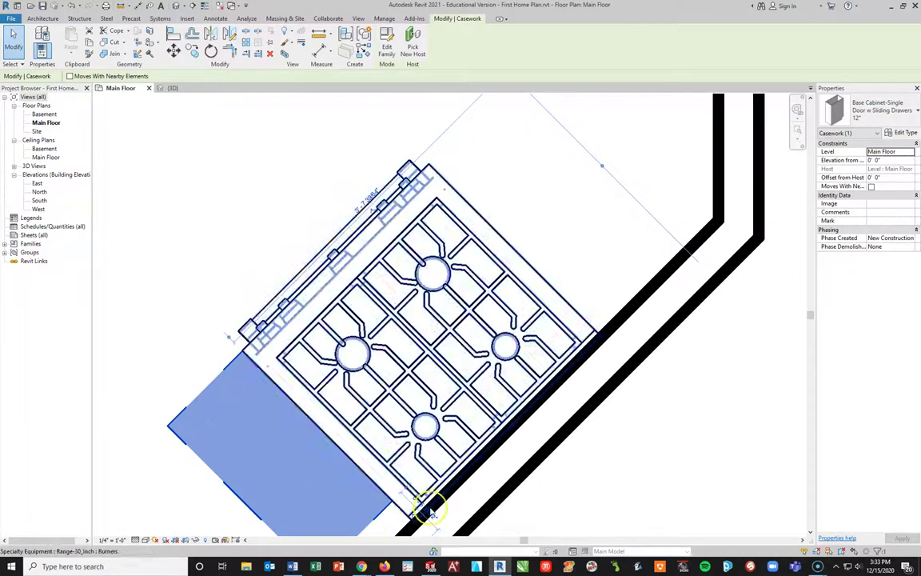
pyautogui.moveTo(405, 519); pyautogui.dragTo(485, 396, button='middle')
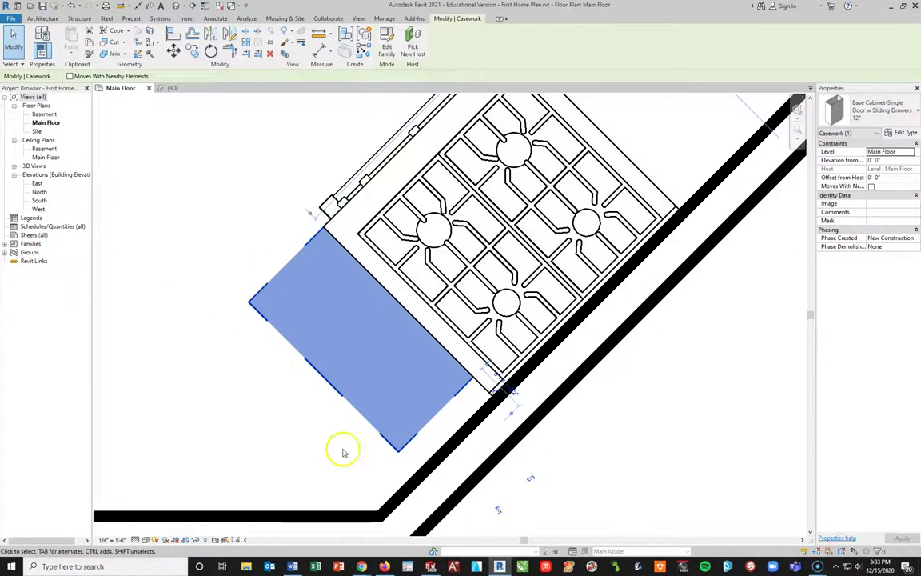
pyautogui.scroll(-3, 387, 325)
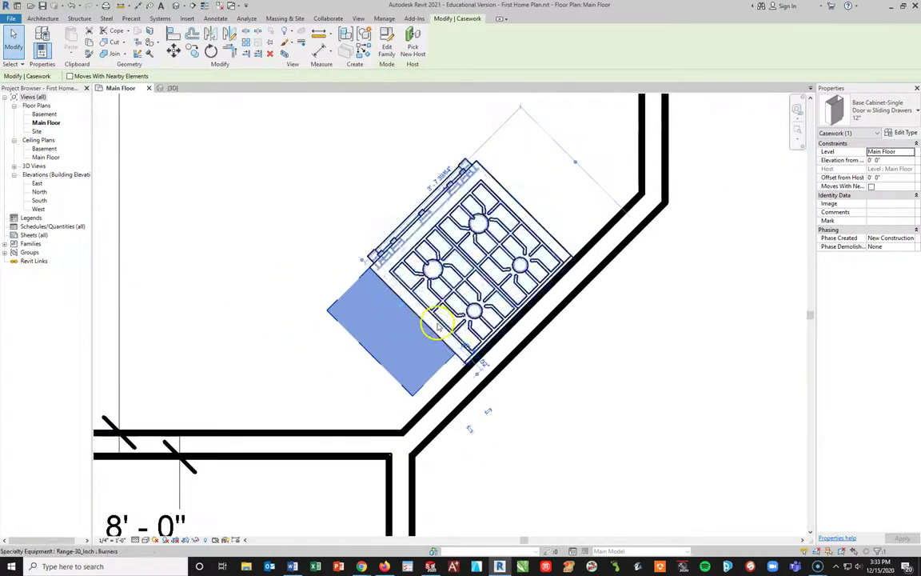
pyautogui.click(560, 512)
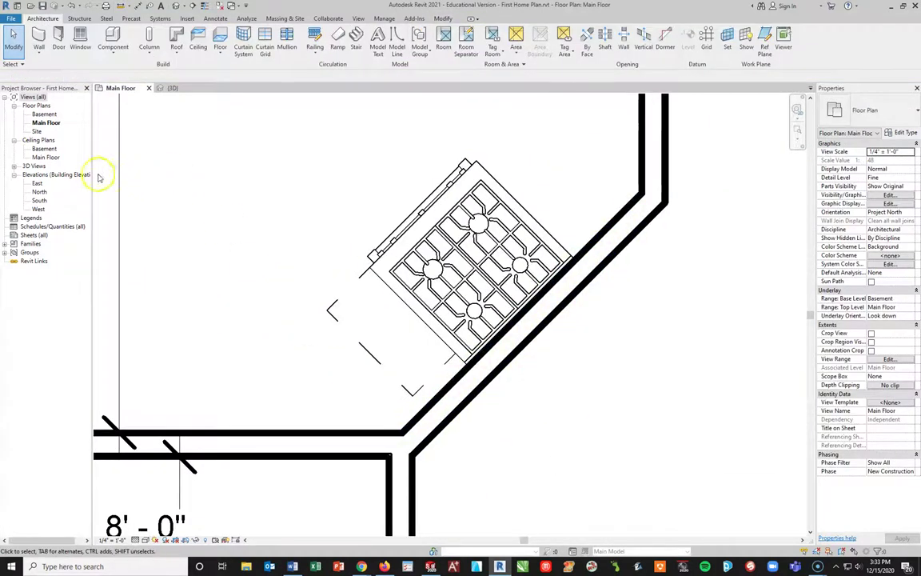
# - Check the cabinet's facing in the 3D view, rotate it 180° in the Main Floor plan and move it back beside the range
pyautogui.click(161, 91)
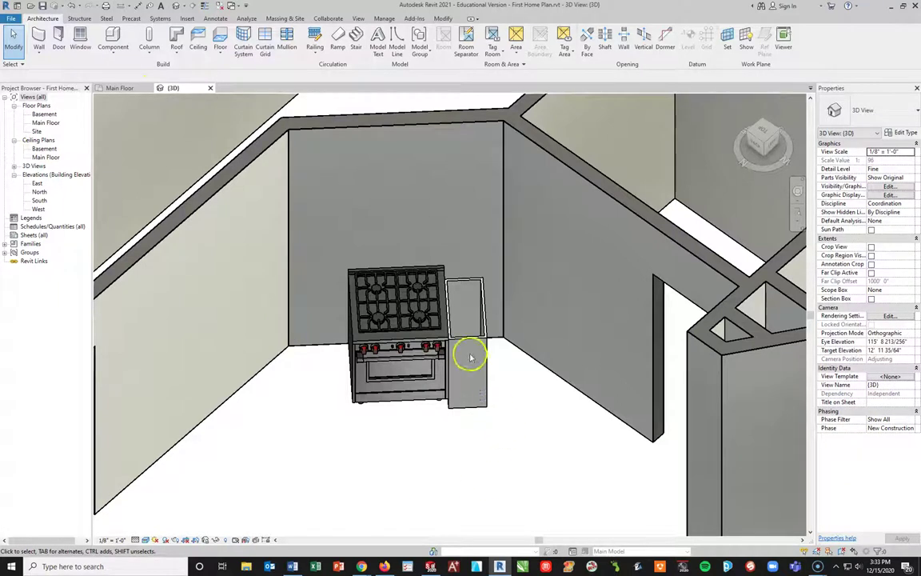
pyautogui.click(120, 88)
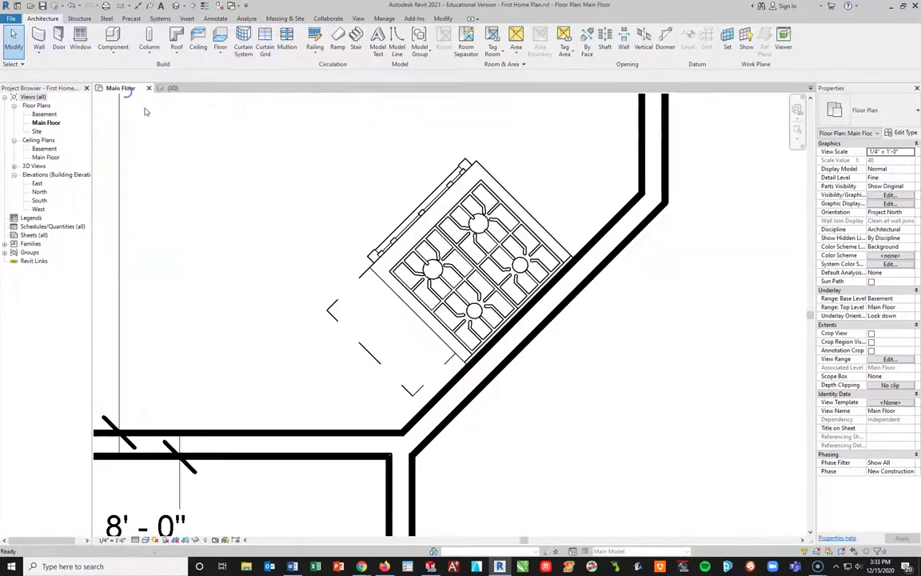
pyautogui.click(329, 313)
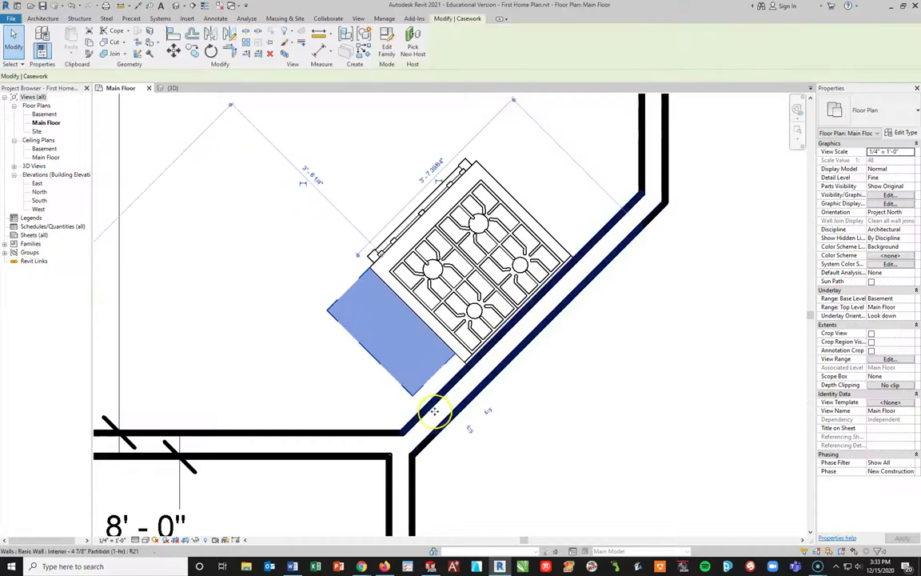
pyautogui.press('space')
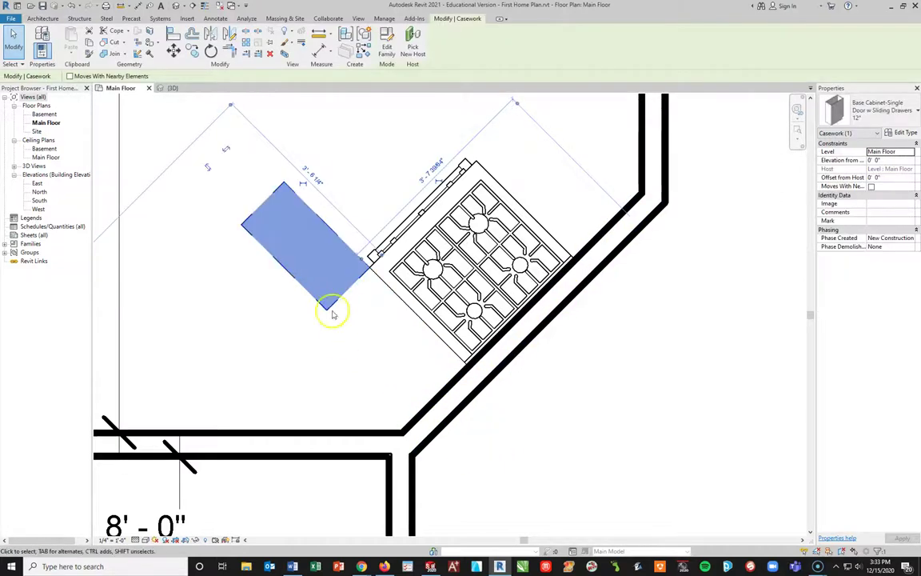
pyautogui.moveTo(293, 236); pyautogui.dragTo(370, 320)
# - Examine where the cabinet's front corner meets the range in plan, and inspect both in the 3D view
pyautogui.scroll(4, 364, 288)
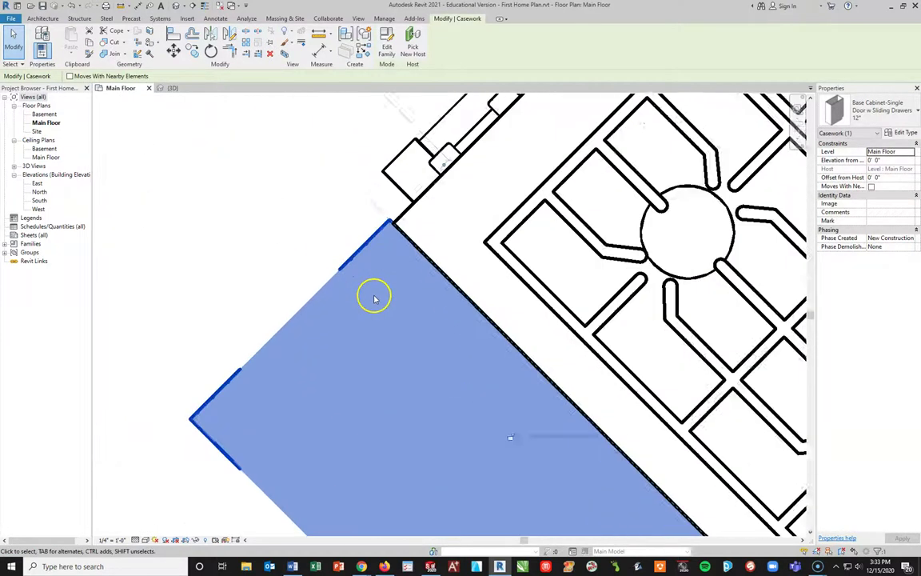
pyautogui.scroll(1, 374, 298)
pyautogui.click(374, 298)
pyautogui.click(363, 233)
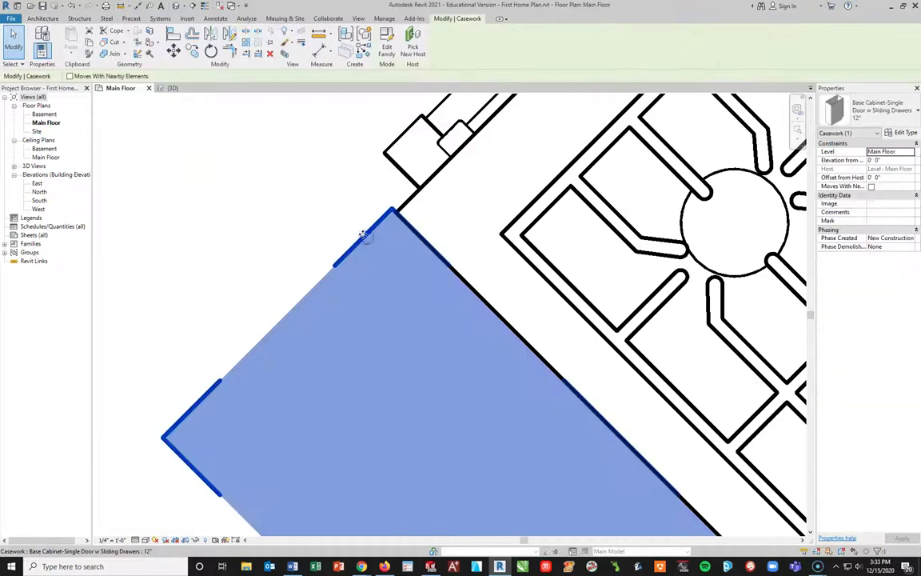
pyautogui.moveTo(372, 239); pyautogui.dragTo(354, 308)
pyautogui.click(374, 309)
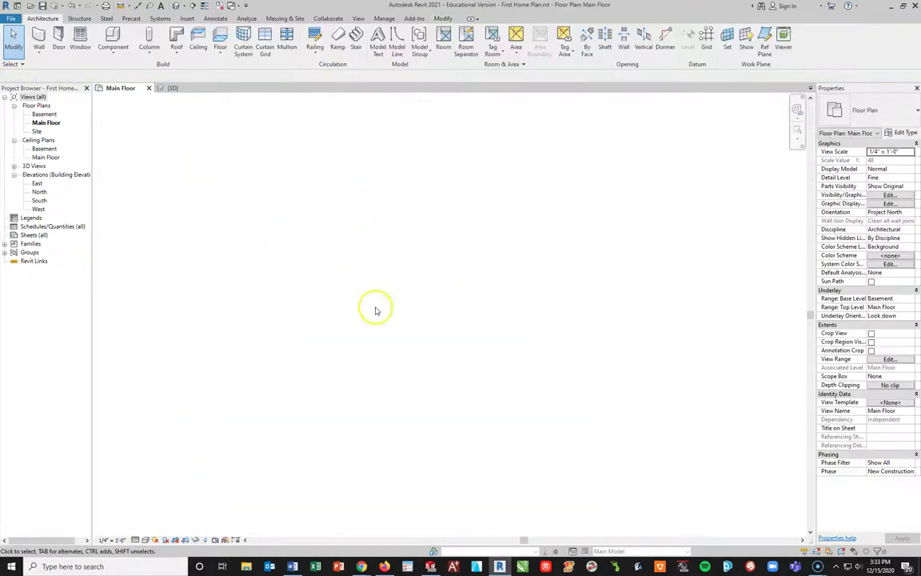
pyautogui.click(169, 90)
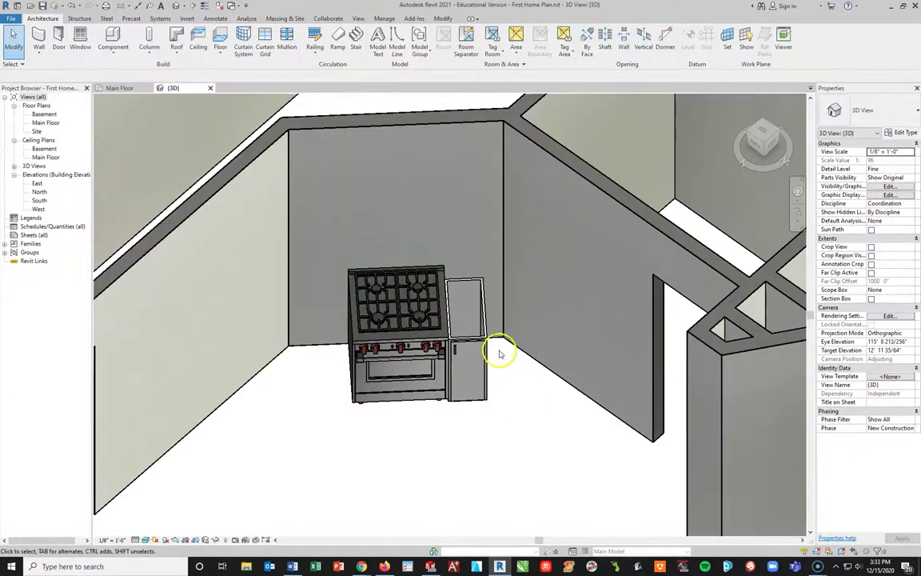
pyautogui.scroll(4, 480, 364)
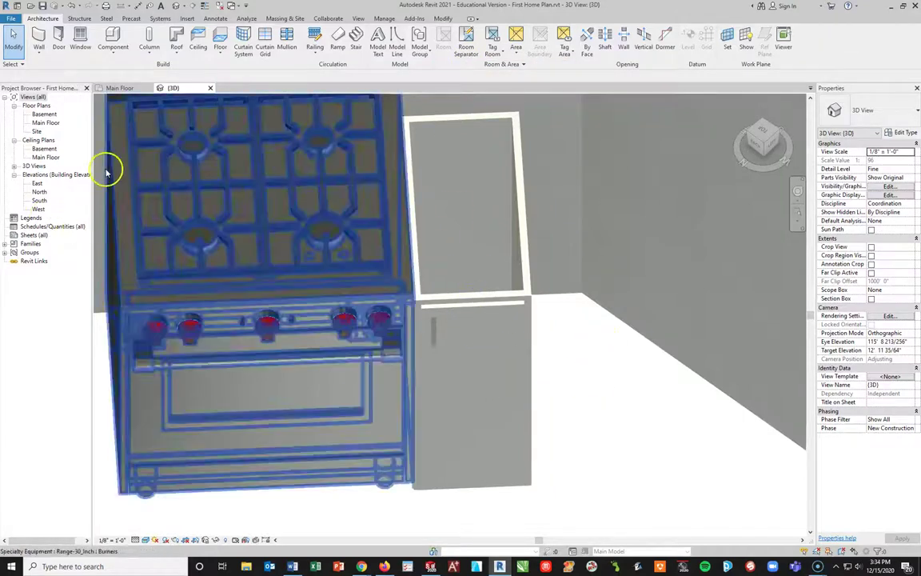
pyautogui.click(121, 89)
# - Align the front face of the base cabinet with the front edge of the range
pyautogui.scroll(5, 393, 376)
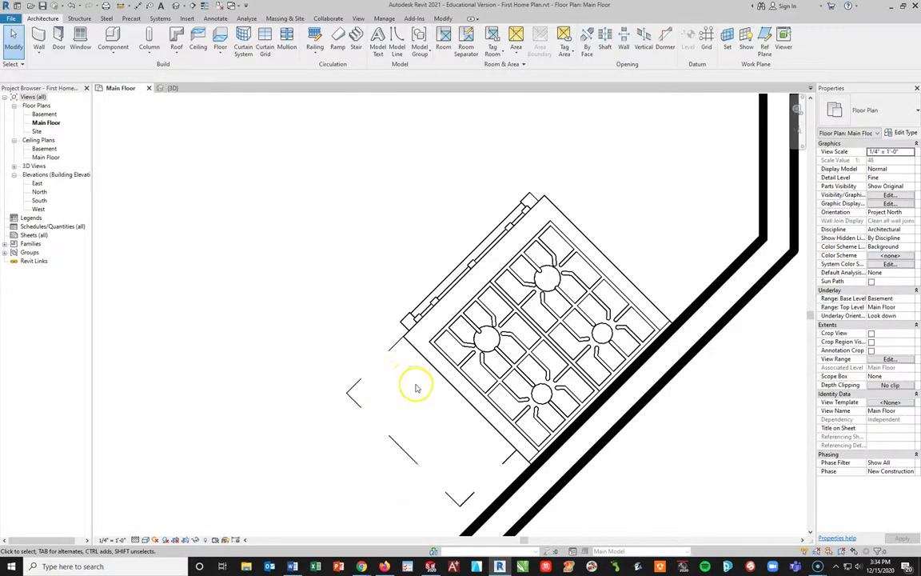
pyautogui.scroll(2, 409, 378)
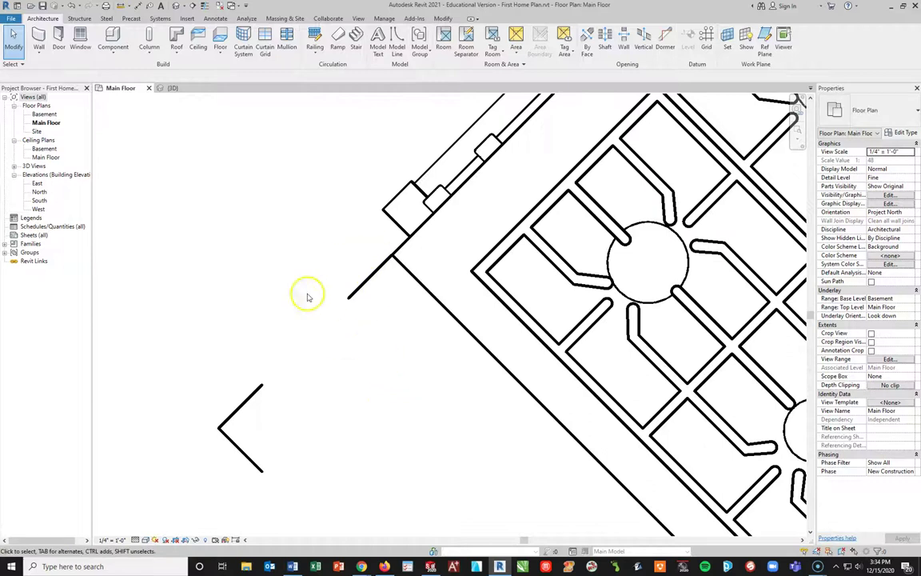
pyautogui.scroll(-1, 512, 487)
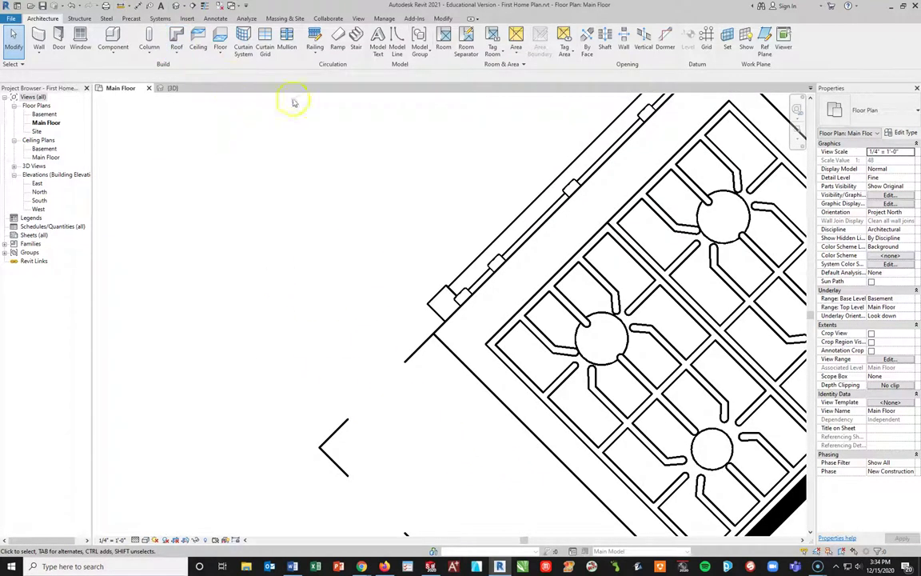
pyautogui.click(443, 17)
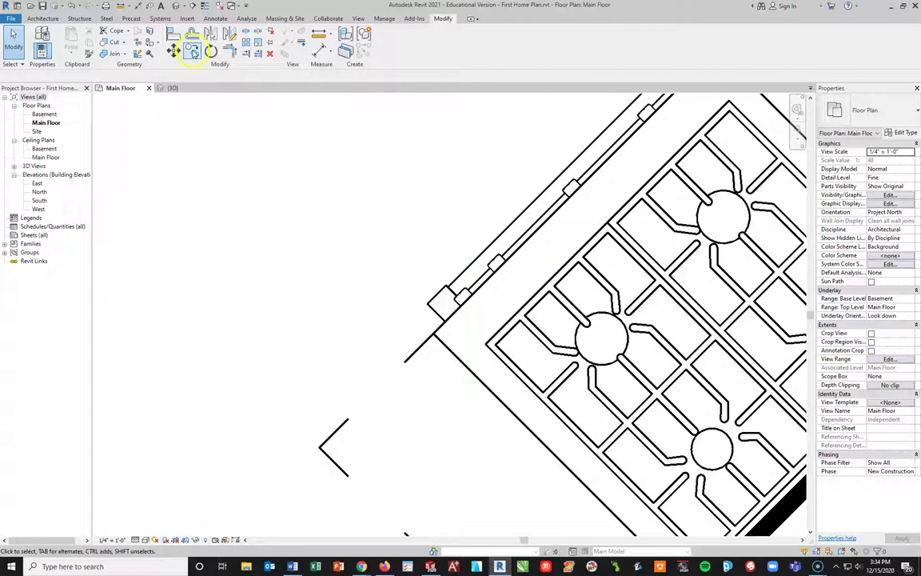
pyautogui.click(174, 33)
pyautogui.click(386, 313)
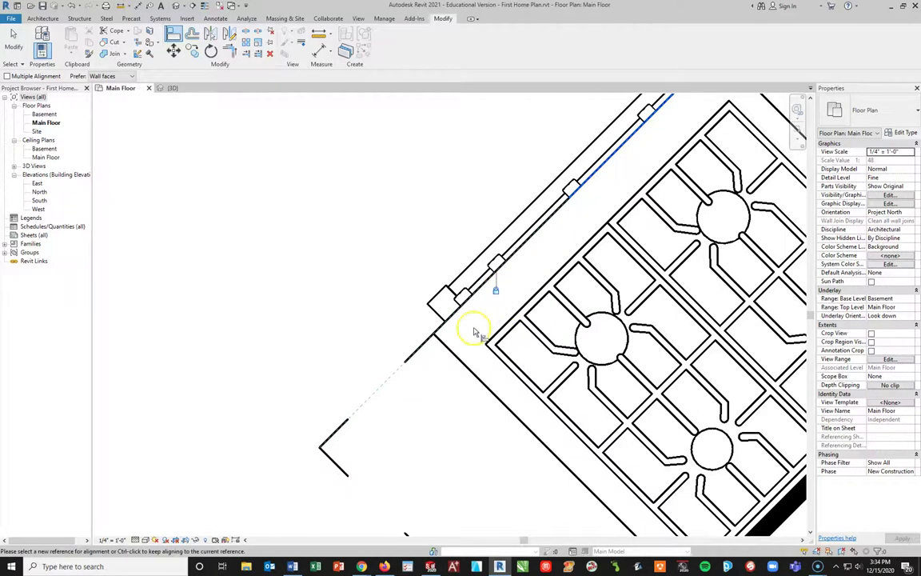
pyautogui.click(448, 350)
pyautogui.scroll(-2, 541, 352)
pyautogui.press('Escape')
pyautogui.moveTo(540, 352); pyautogui.dragTo(329, 358, button='middle')
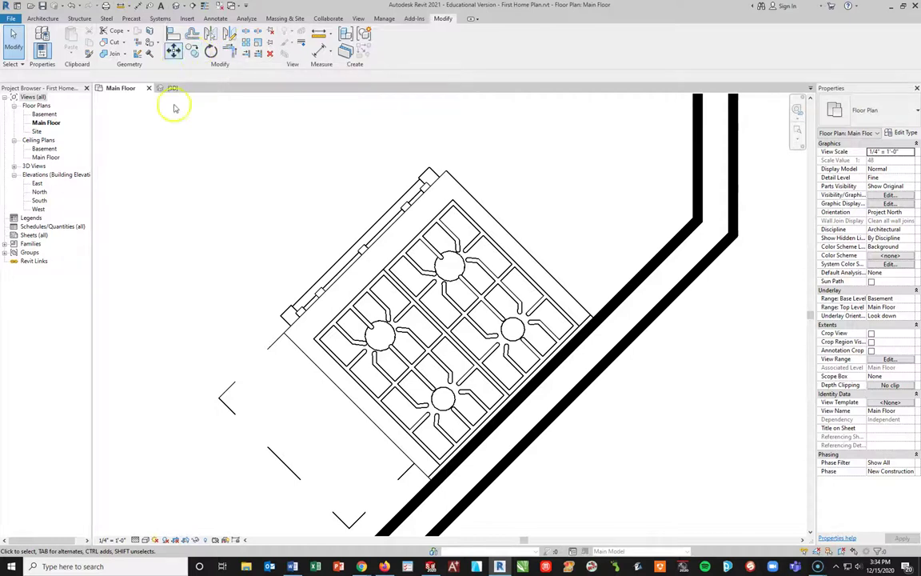
# - Copy the 12" base cabinet to the opposite side of the range
pyautogui.click(224, 401)
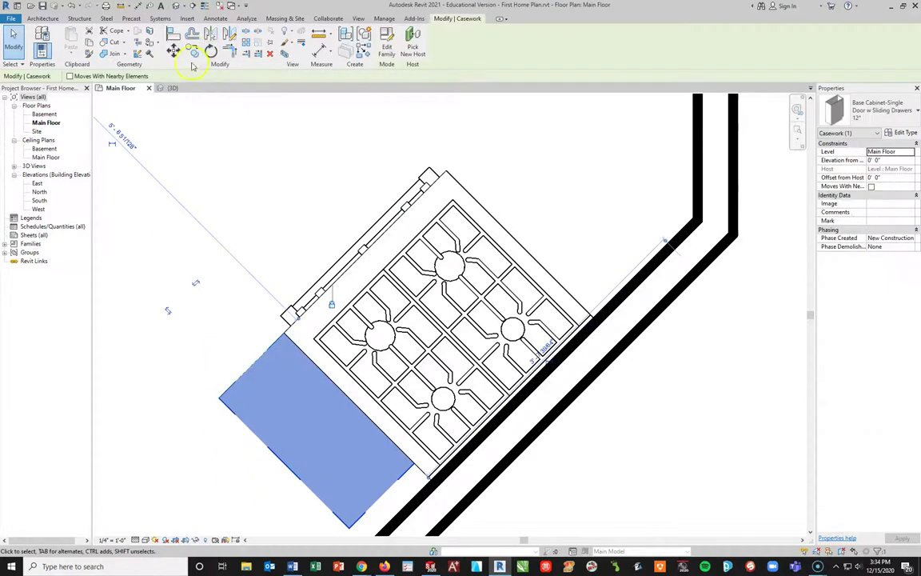
pyautogui.click(192, 50)
pyautogui.click(299, 427)
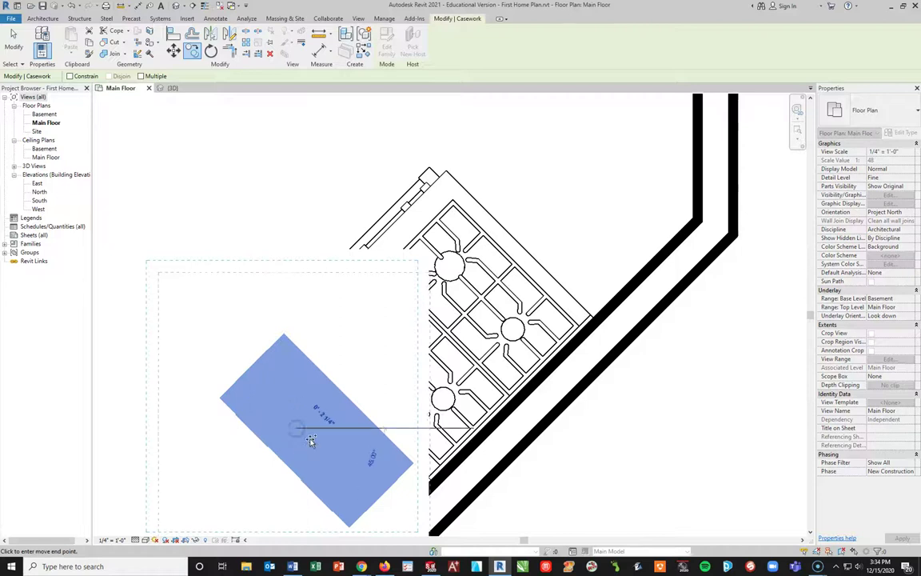
pyautogui.click(528, 197)
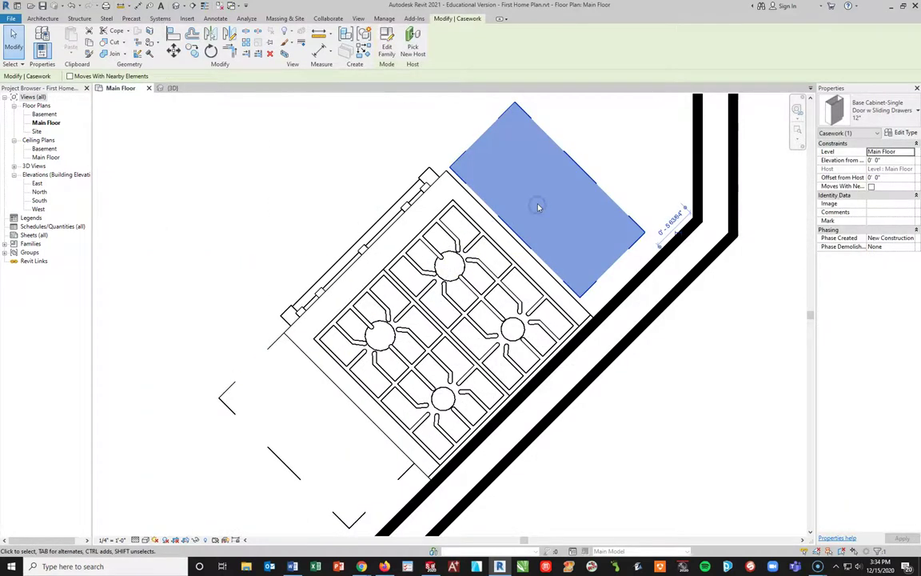
pyautogui.press('Escape')
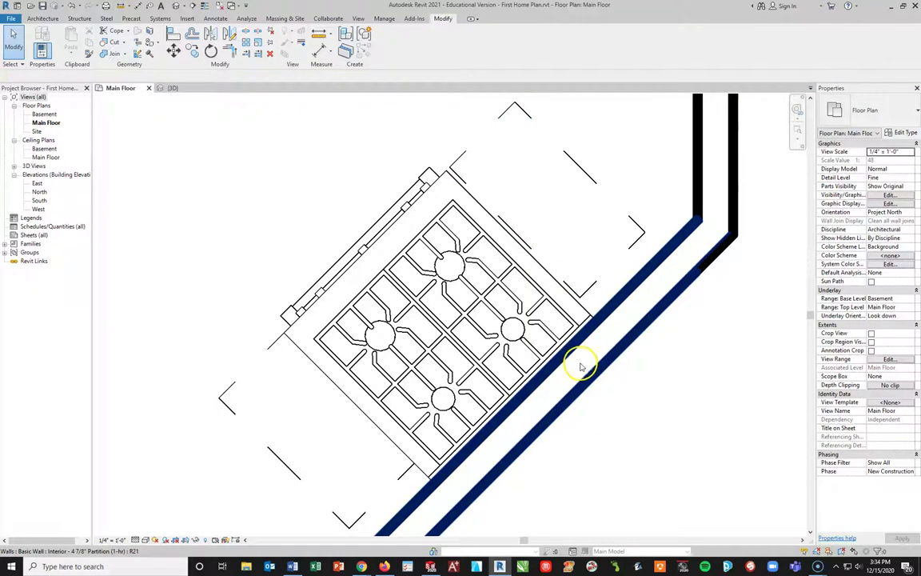
# - Align the side of the copied cabinet with the adjacent side of the range
pyautogui.click(480, 147)
pyautogui.click(463, 156)
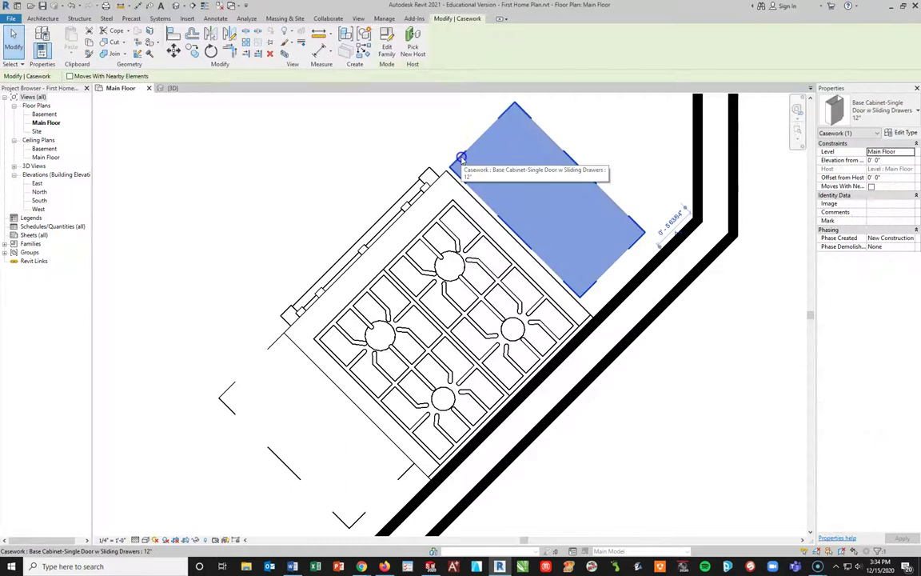
pyautogui.click(453, 147)
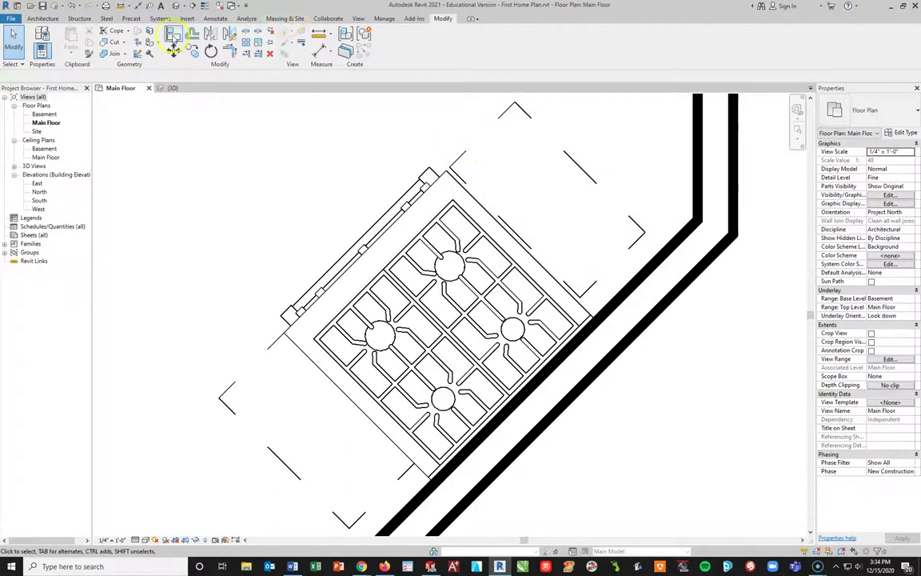
pyautogui.click(173, 36)
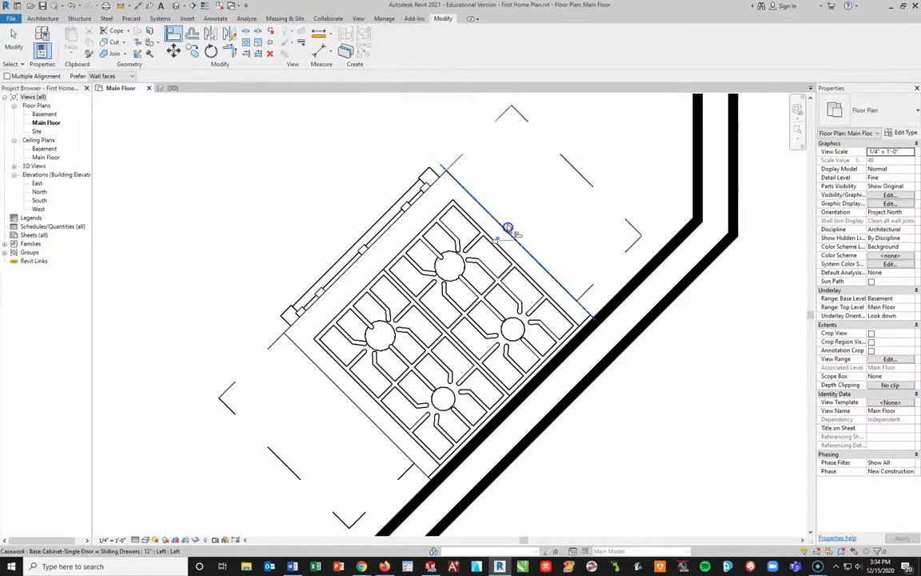
pyautogui.click(510, 323)
pyautogui.press('Escape')
# - Edit the type of the original 12" base cabinet and set its Cabinet Material to Clad - White
pyautogui.click(275, 349)
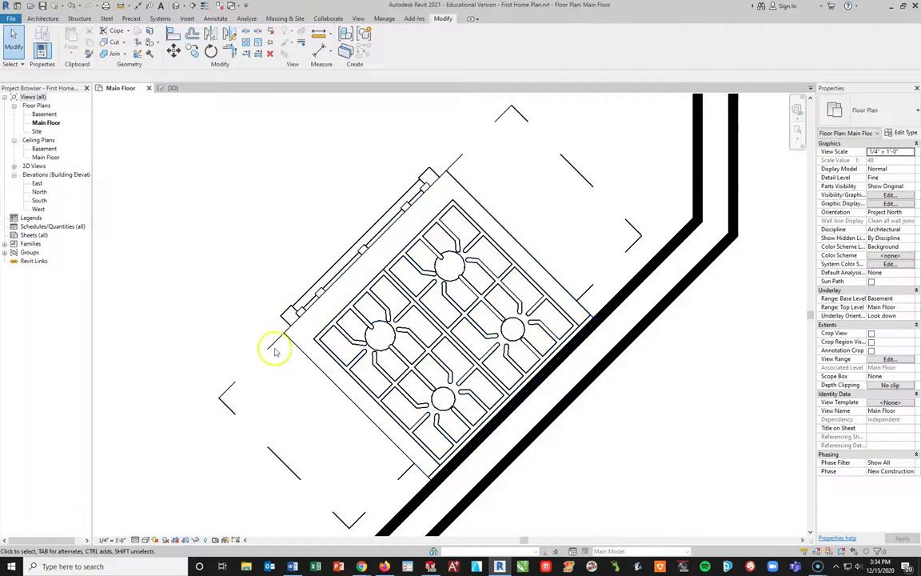
pyautogui.click(275, 350)
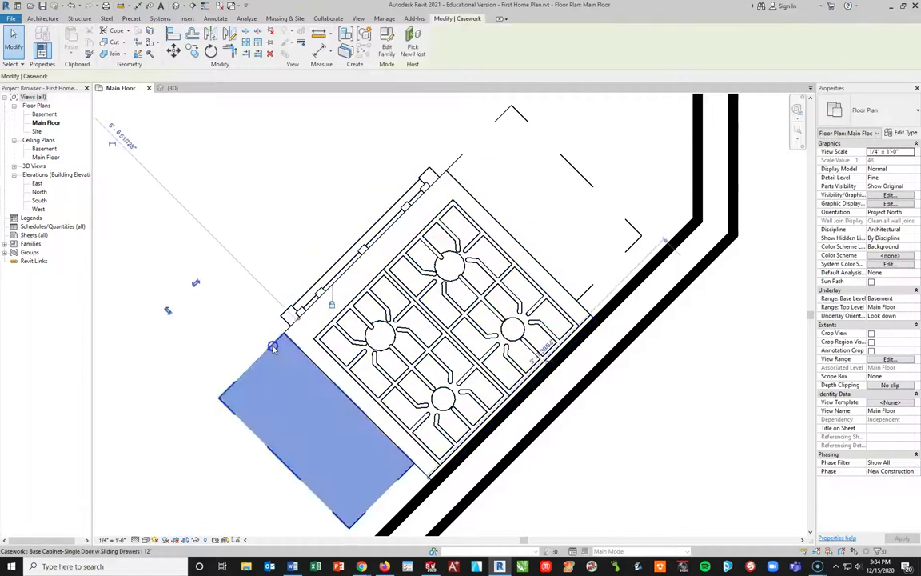
pyautogui.click(902, 133)
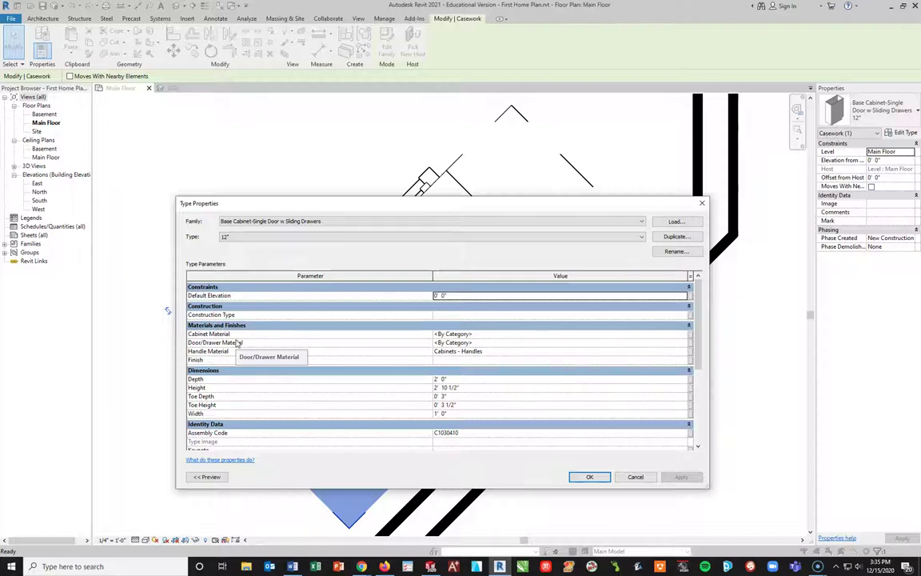
pyautogui.click(460, 333)
pyautogui.click(684, 334)
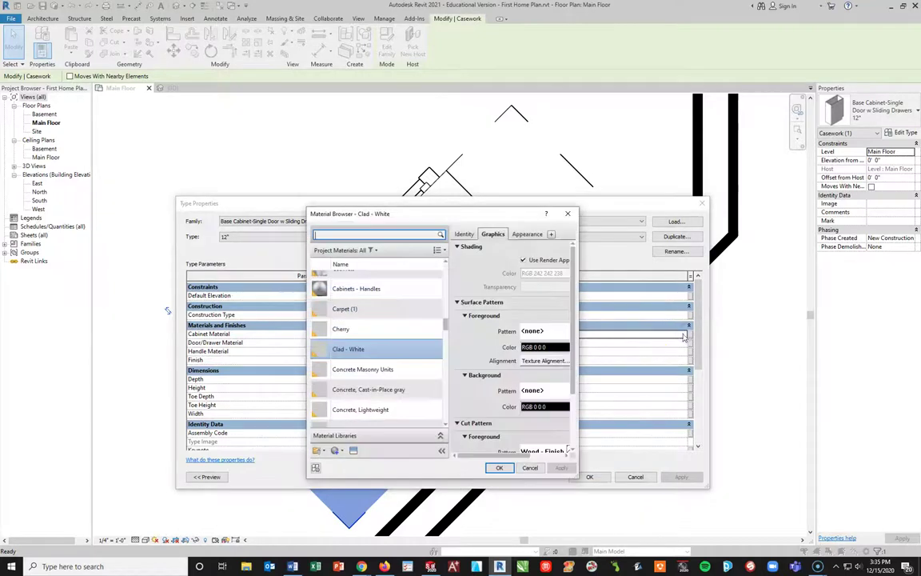
pyautogui.click(358, 350)
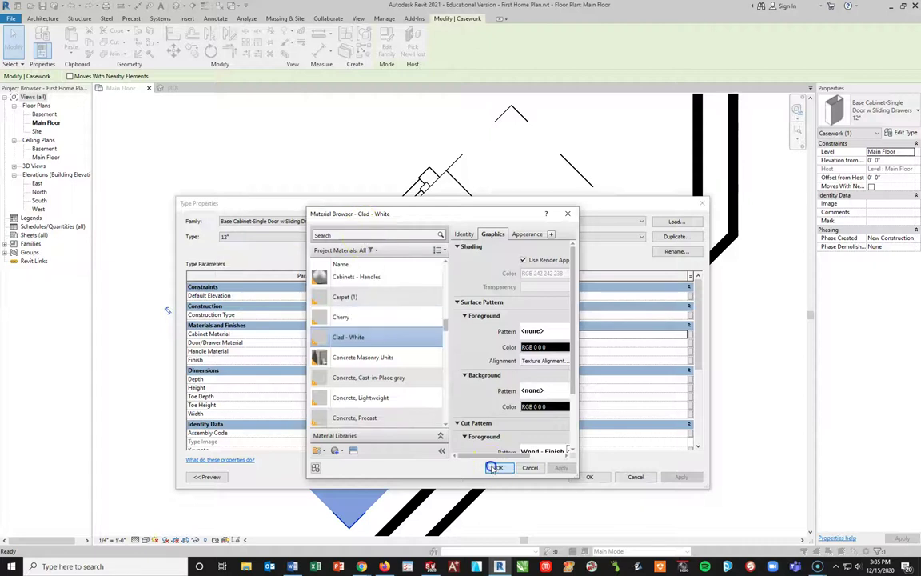
pyautogui.click(496, 467)
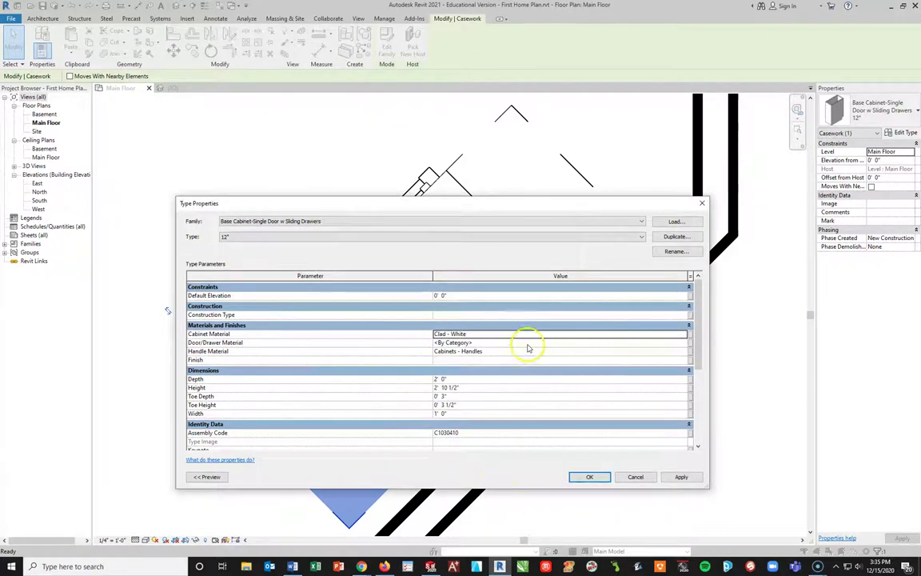
# - Set the cabinet type's Door/Drawer Material to Clad - White
pyautogui.click(661, 343)
pyautogui.click(684, 343)
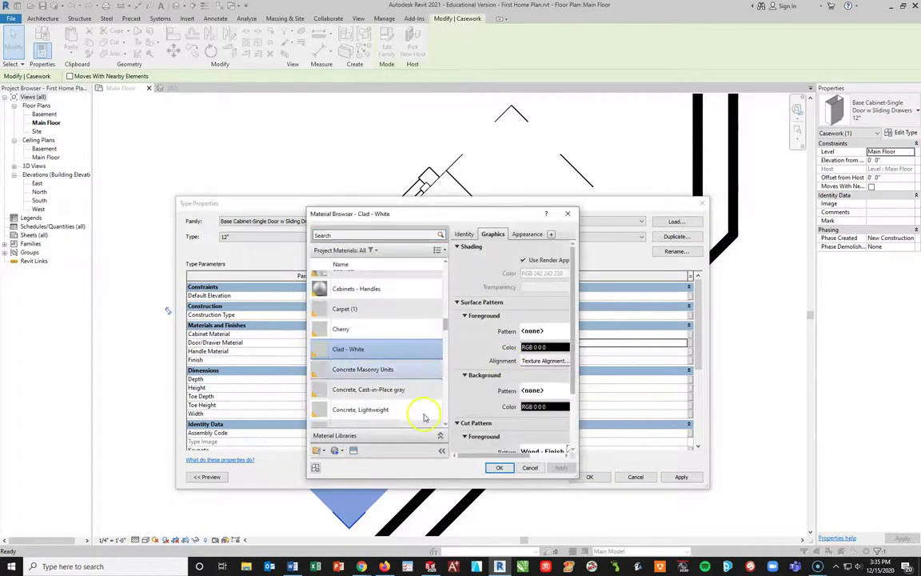
pyautogui.scroll(-1, 422, 411)
pyautogui.click(498, 468)
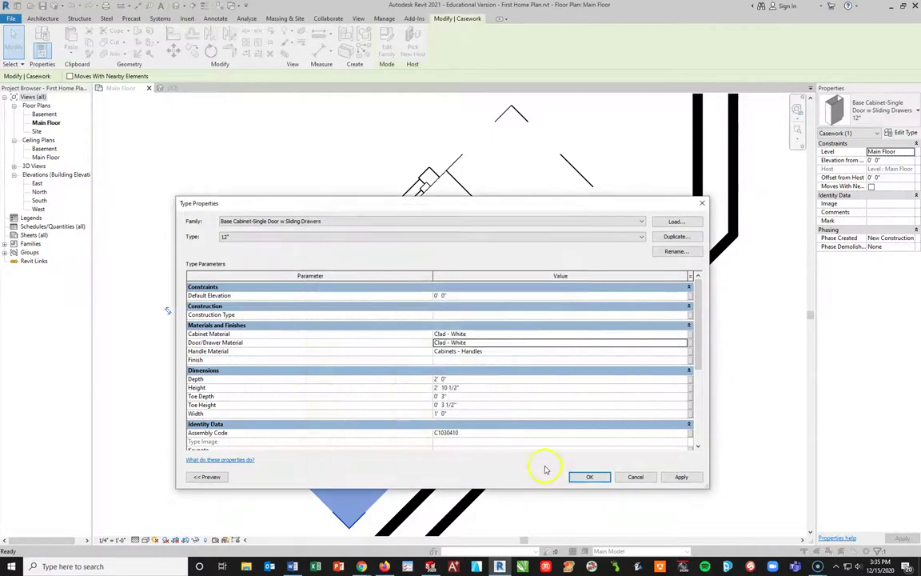
# - Apply the Clad - White material changes to the 12" base cabinet type and deselect the cabinet
pyautogui.click(680, 476)
pyautogui.click(589, 477)
pyautogui.scroll(3, 483, 372)
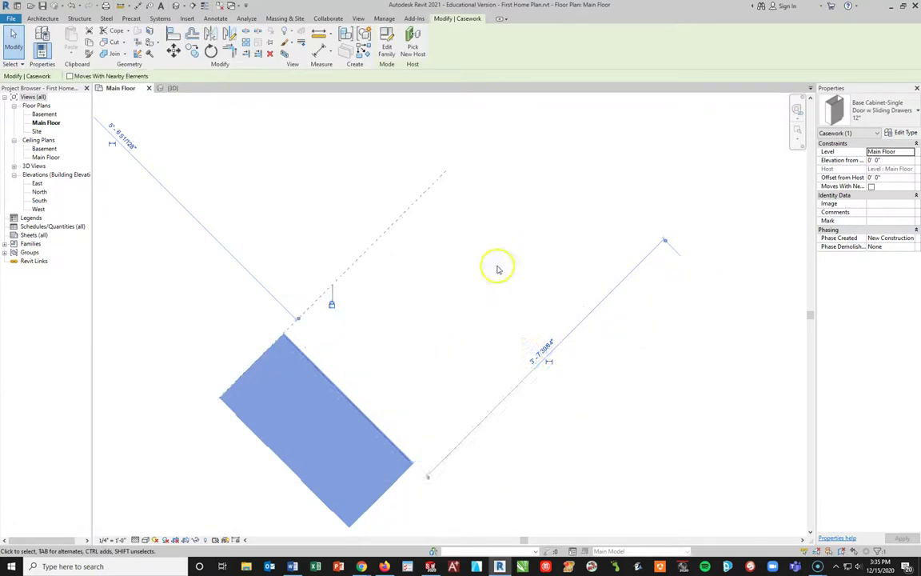
pyautogui.click(497, 270)
pyautogui.scroll(-4, 607, 352)
pyautogui.scroll(1, 572, 366)
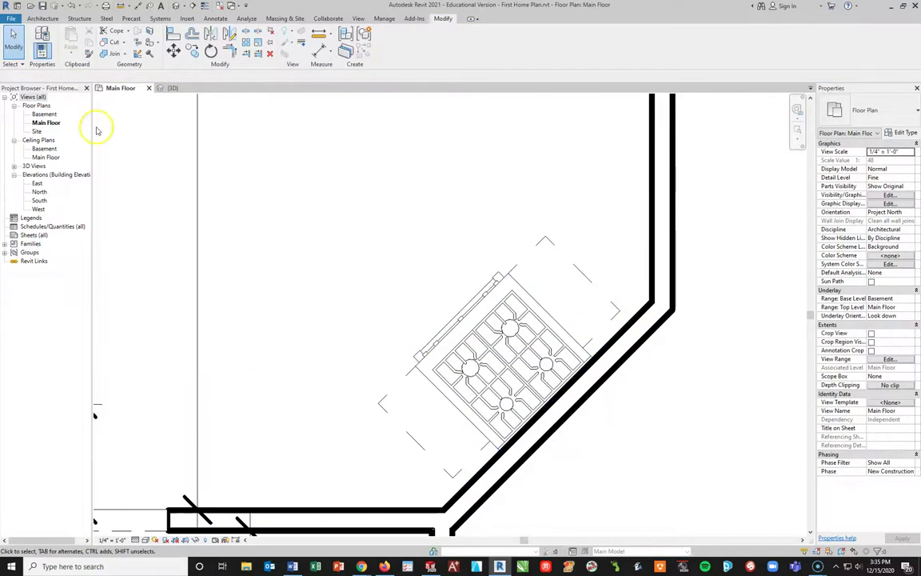
# - Check the type materials of the 12" base cabinet on the other side of the range
pyautogui.click(578, 289)
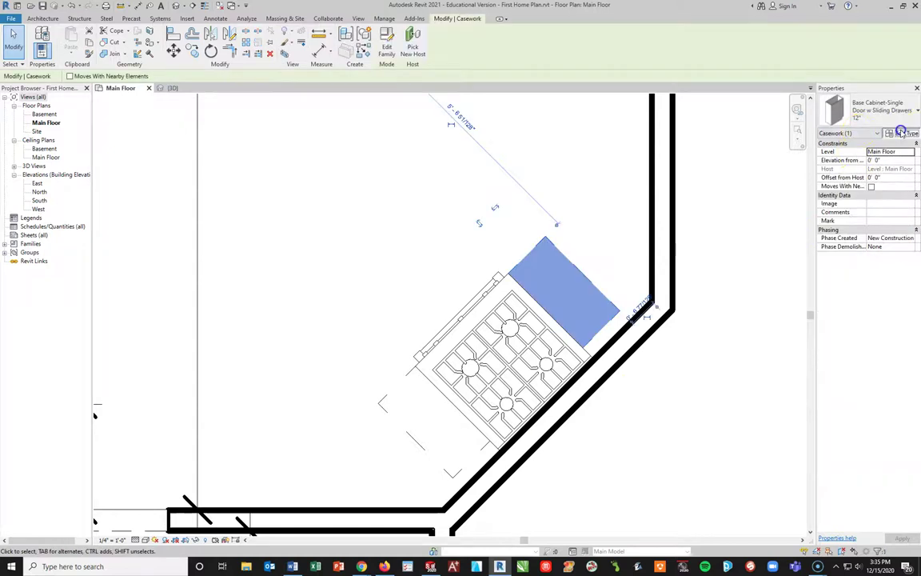
pyautogui.click(902, 132)
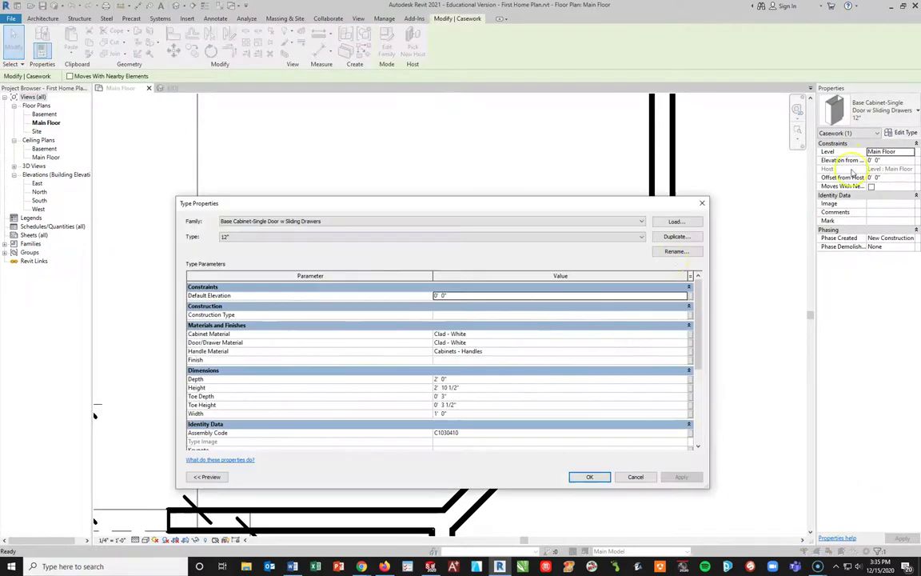
pyautogui.click(590, 478)
pyautogui.click(728, 379)
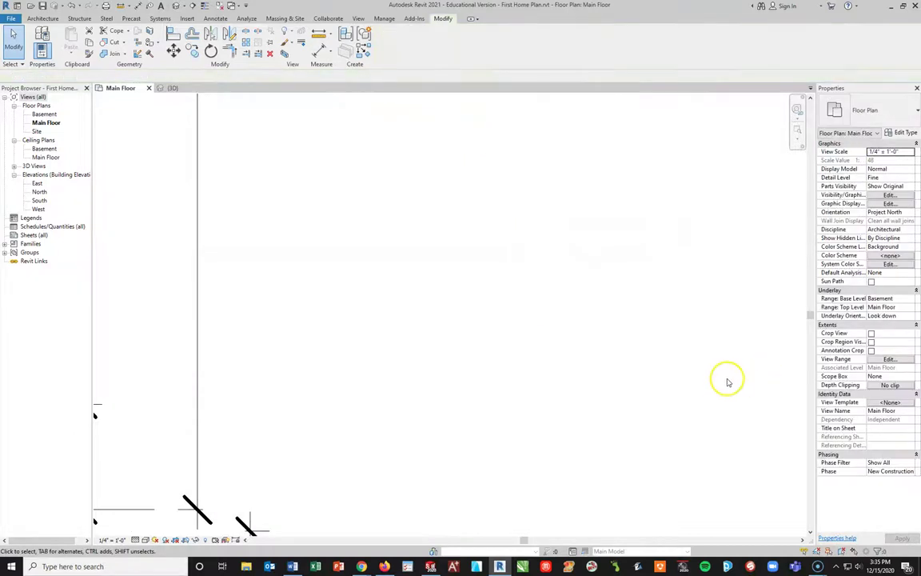
pyautogui.scroll(-3, 494, 350)
pyautogui.scroll(4, 539, 312)
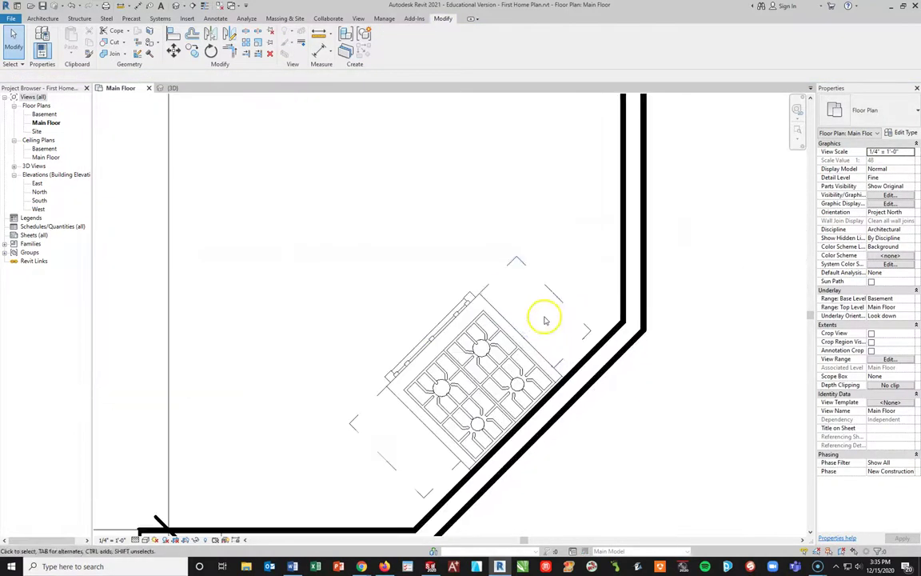
pyautogui.scroll(-1, 538, 328)
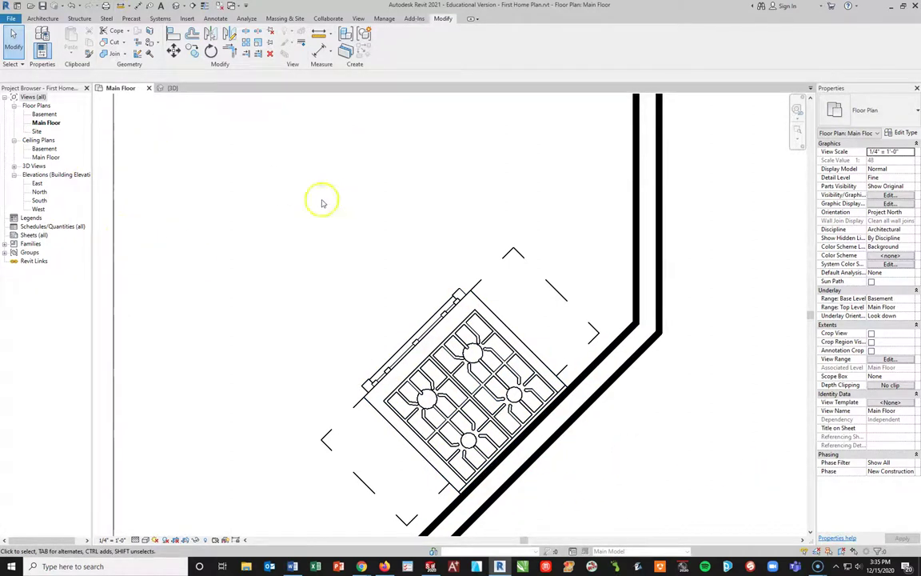
# - Examine the range and the two flanking base cabinets in the 3D view
pyautogui.click(173, 88)
pyautogui.scroll(3, 292, 406)
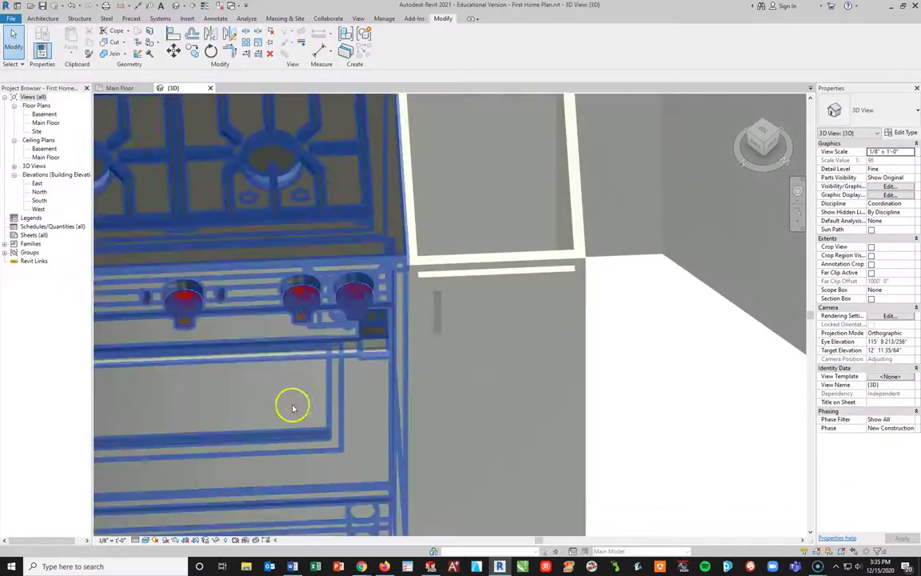
pyautogui.scroll(-4, 288, 377)
pyautogui.moveTo(288, 376); pyautogui.dragTo(336, 384, button='middle')
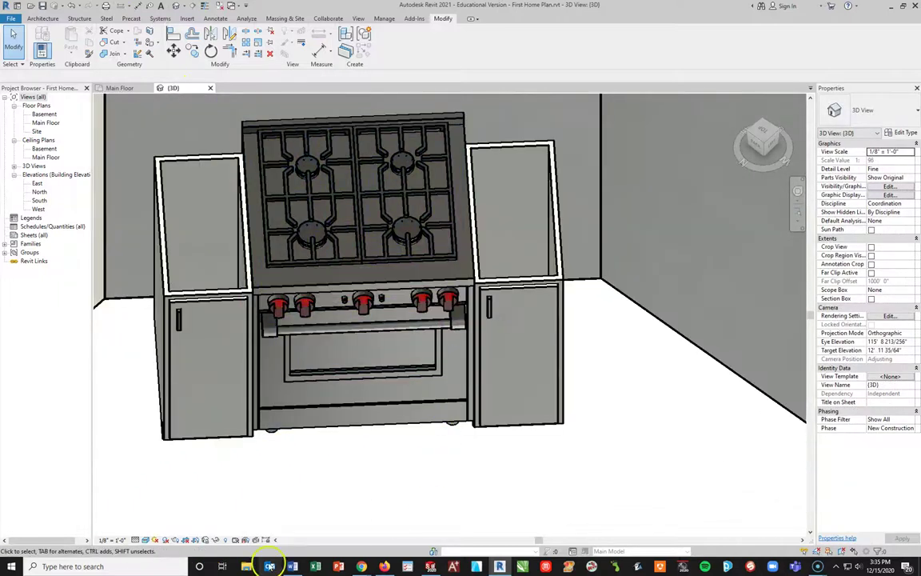
pyautogui.scroll(-5, 400, 448)
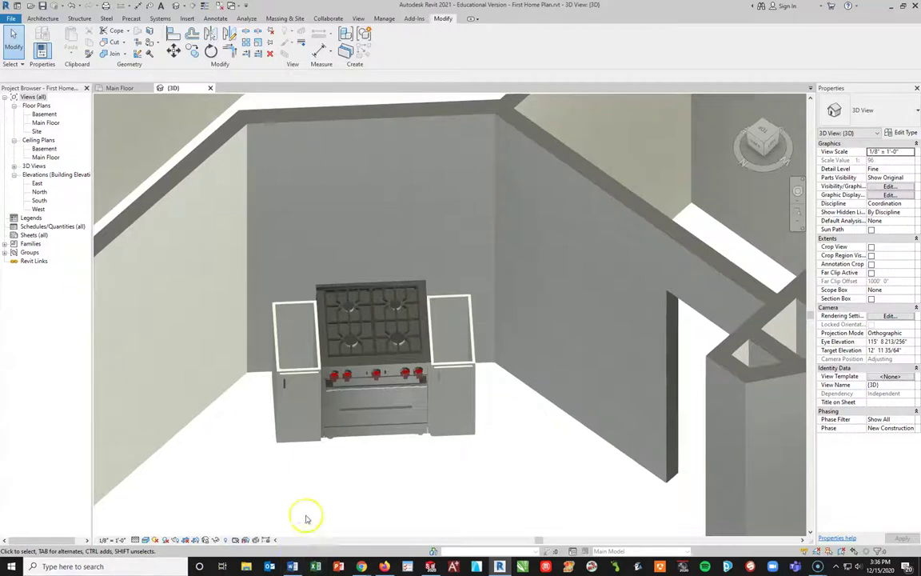
# - In the Main Floor plan, load the Base Cabinet-Single Door & Drawer family as a component
pyautogui.click(118, 89)
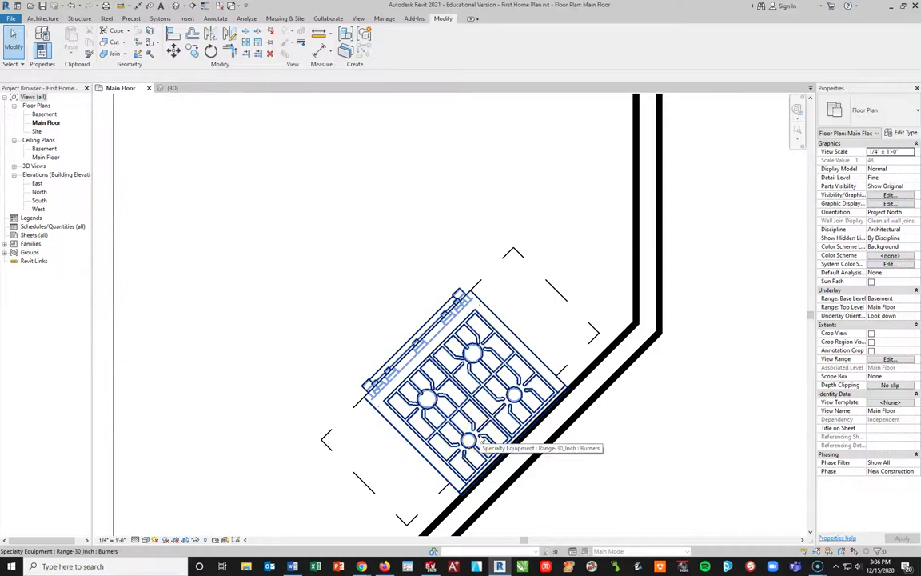
pyautogui.moveTo(325, 436); pyautogui.dragTo(445, 294, button='middle')
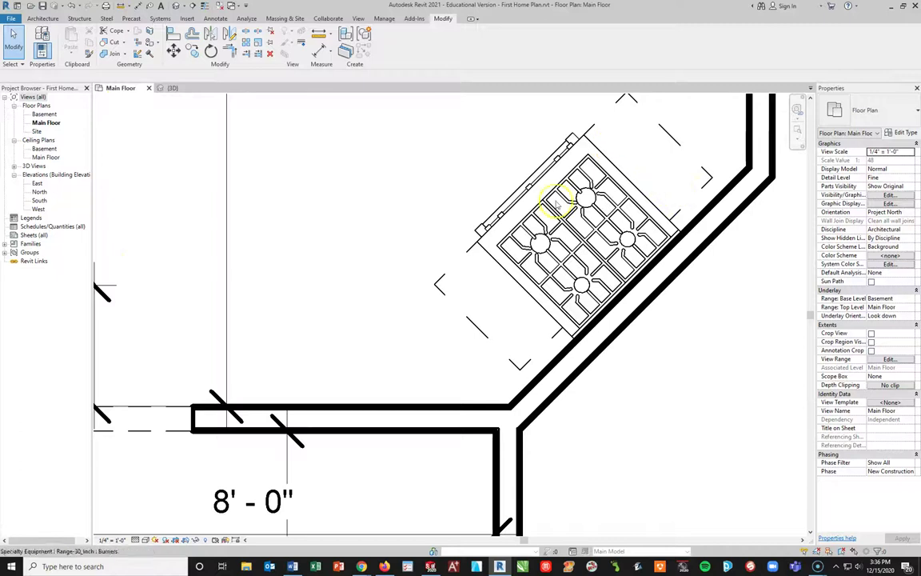
pyautogui.click(42, 17)
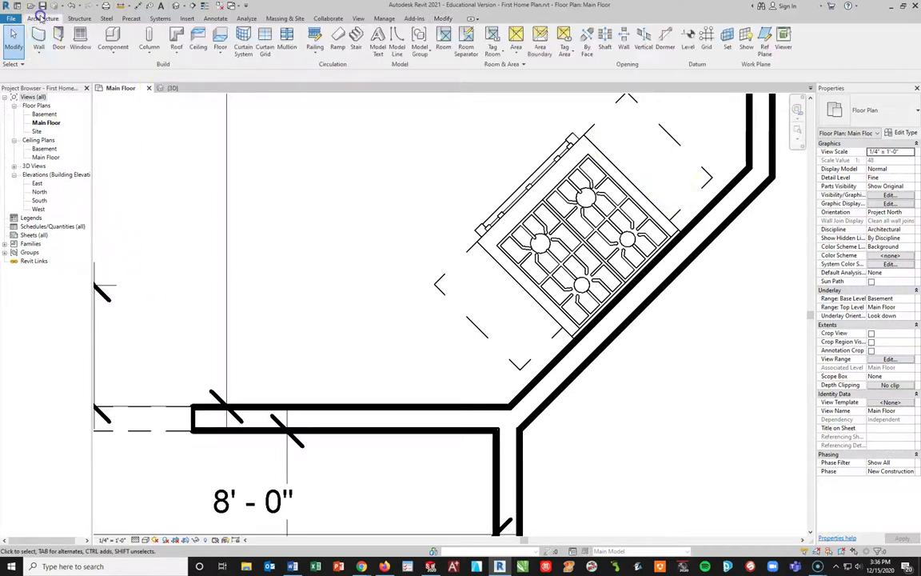
pyautogui.click(113, 40)
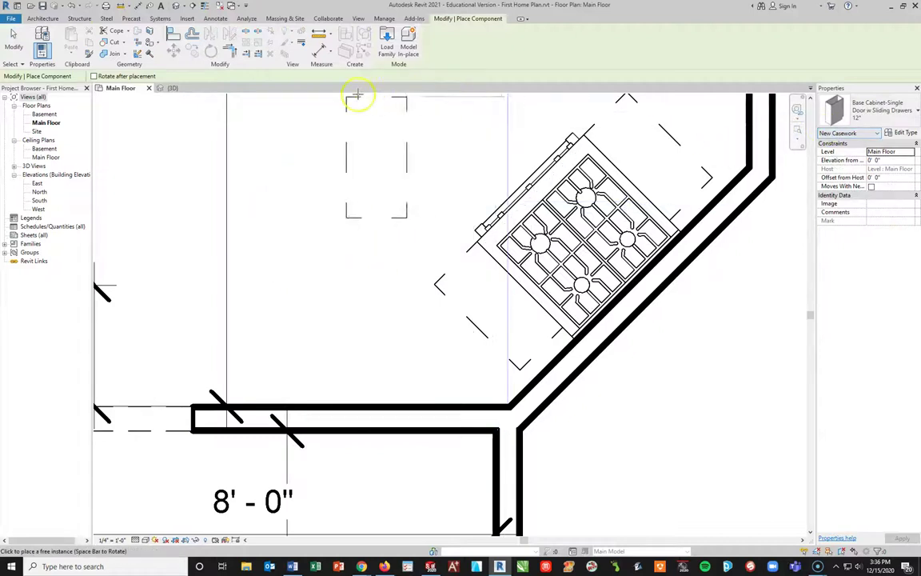
pyautogui.click(387, 48)
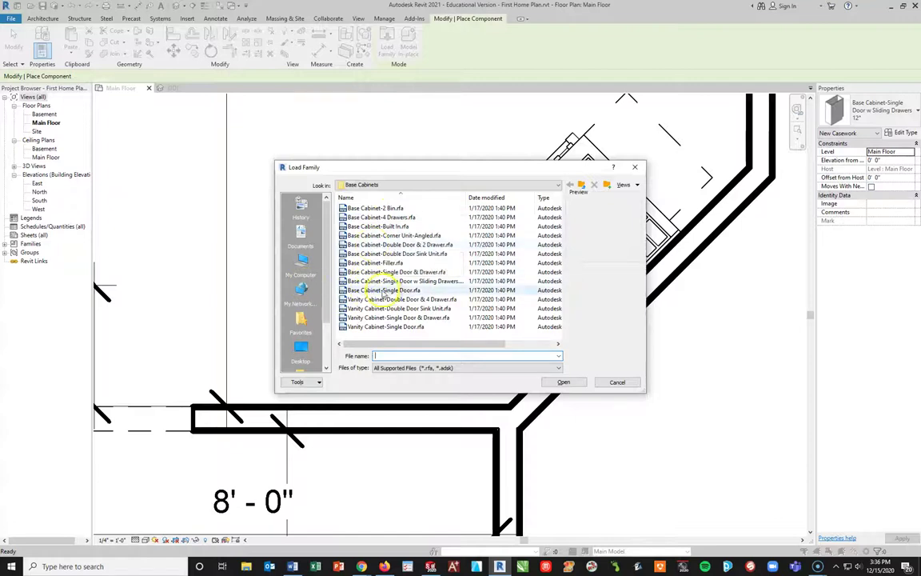
pyautogui.click(414, 272)
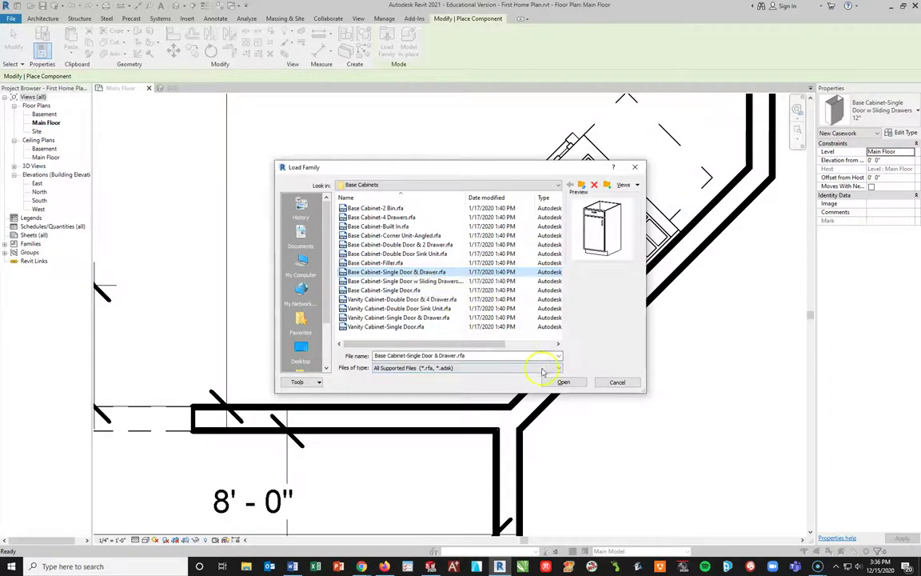
pyautogui.click(563, 381)
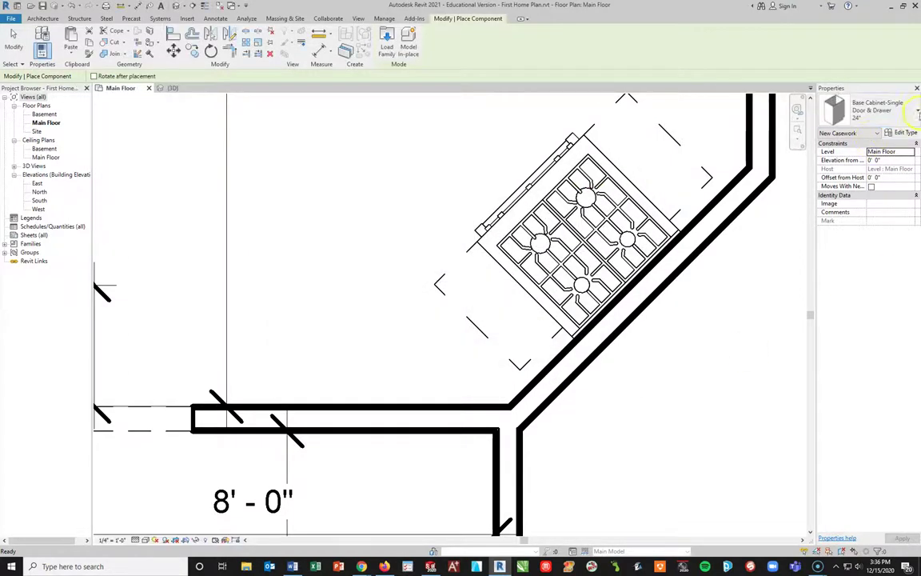
# - Place an 18" Base Cabinet-Single Door & Drawer with its back against the horizontal partition wall beside the range cabinets
pyautogui.click(913, 120)
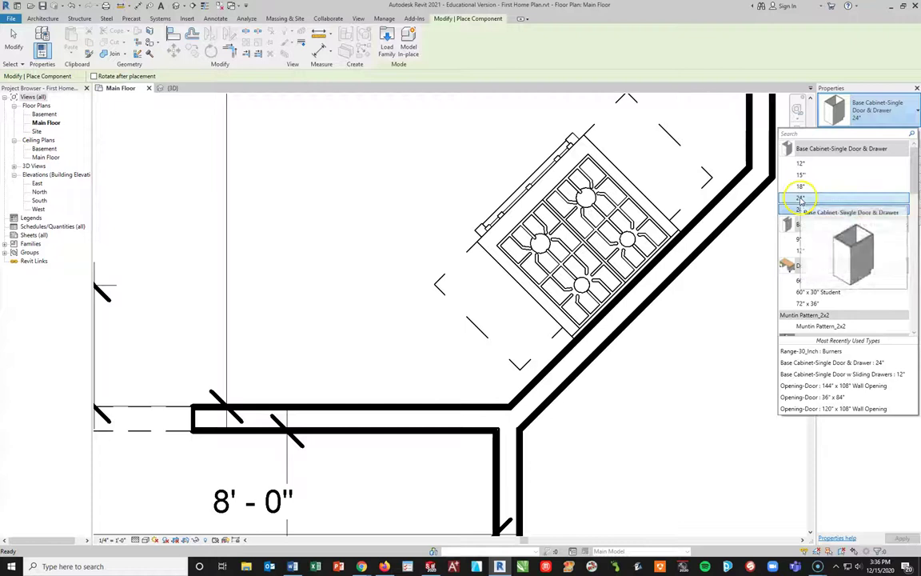
pyautogui.click(801, 186)
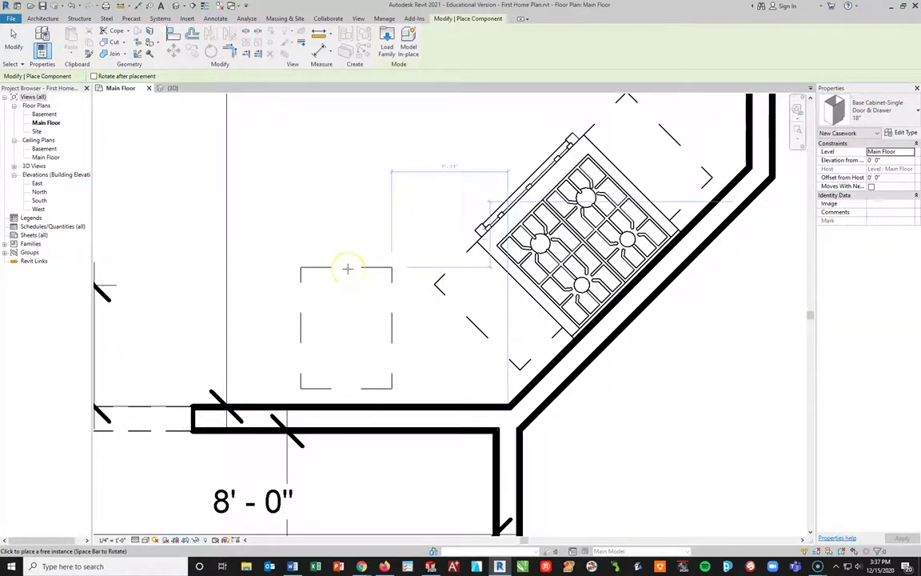
pyautogui.press('space')
pyautogui.press('space')
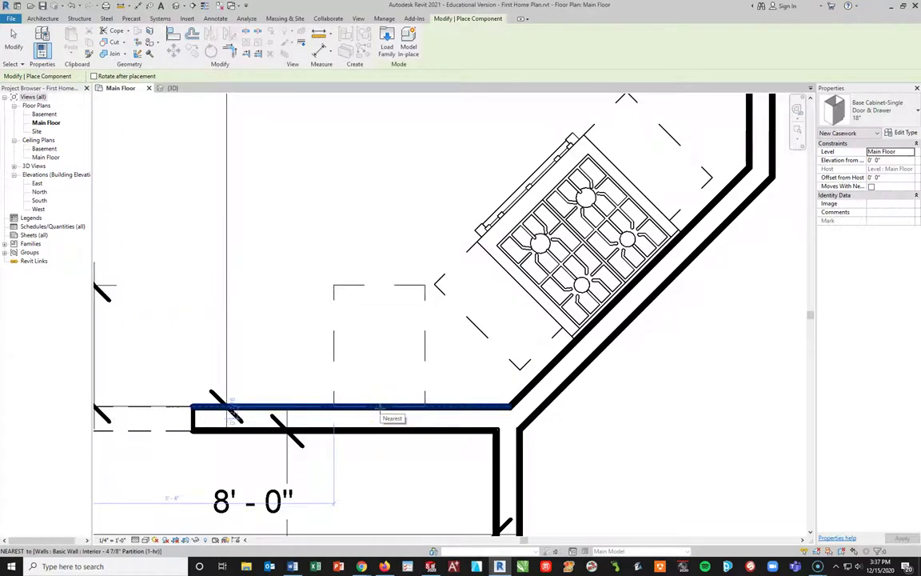
pyautogui.click(380, 407)
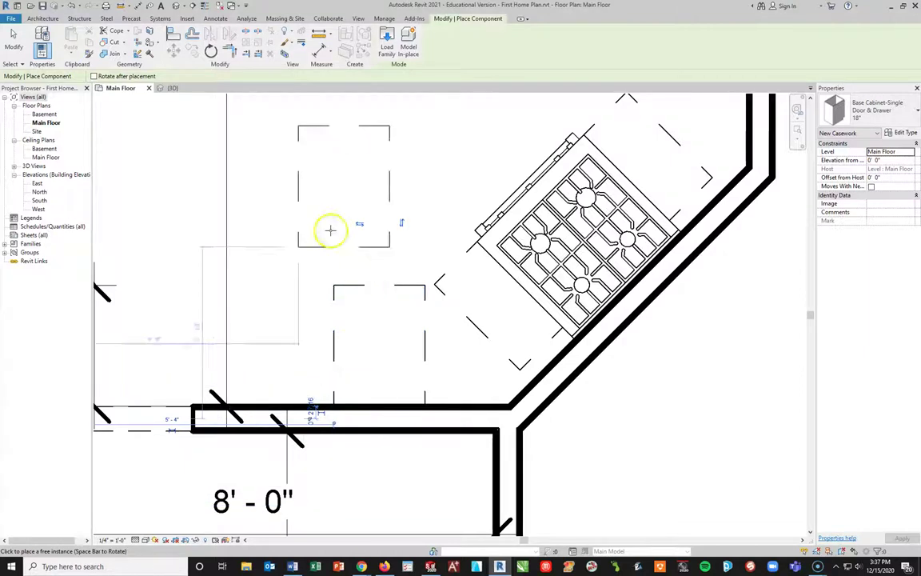
pyautogui.press('Escape')
pyautogui.press('Escape')
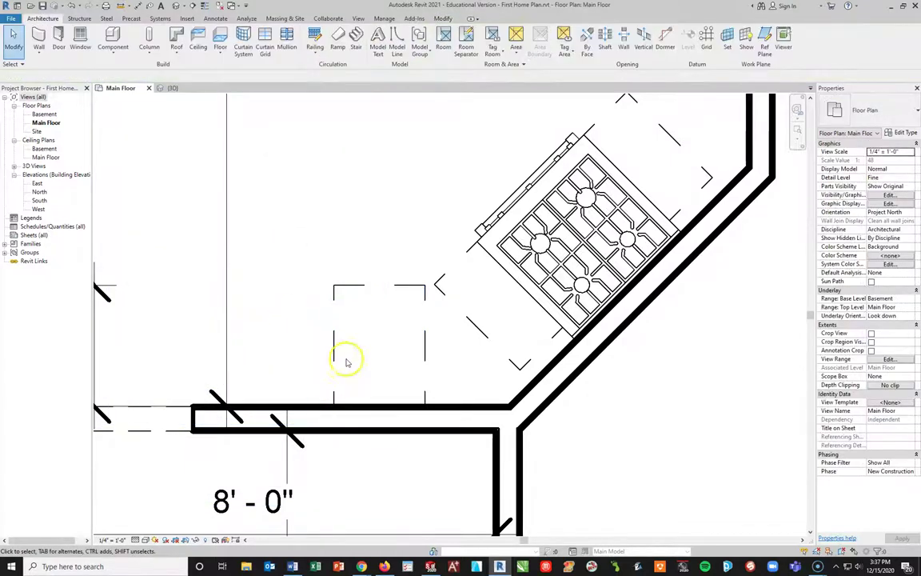
# - Nudge the 18" cabinet along the wall toward the range until its side reaches the front corner of the adjacent 12" cabinet
pyautogui.click(425, 300)
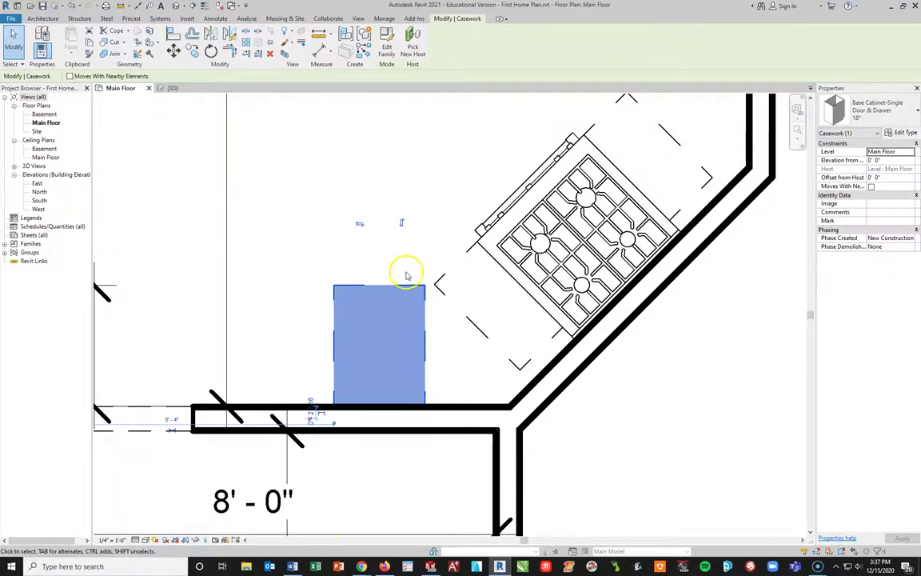
pyautogui.scroll(2, 409, 272)
pyautogui.scroll(4, 469, 322)
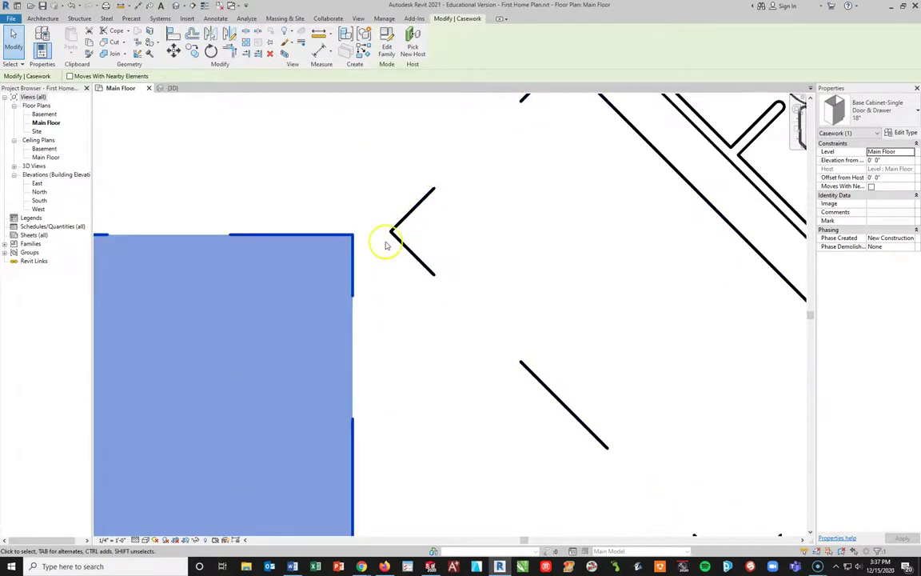
pyautogui.press('Right')
pyautogui.press('Right')
pyautogui.press('Right')
pyautogui.press('Right')
pyautogui.press('Right')
pyautogui.press('Right')
pyautogui.press('Right')
pyautogui.press('Right')
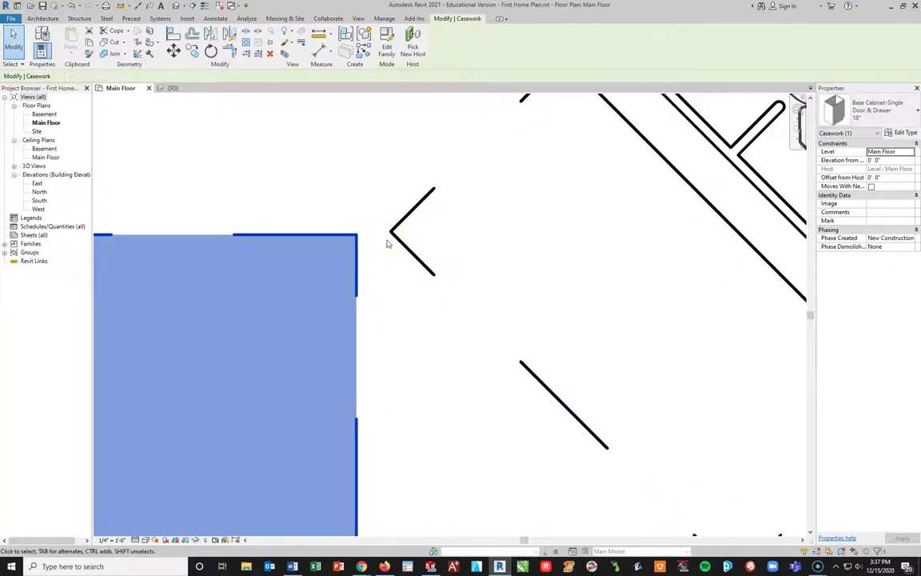
pyautogui.press('Right')
pyautogui.press('Right')
pyautogui.press('Right')
pyautogui.press('Right')
pyautogui.press('Right')
pyautogui.press('Right')
pyautogui.press('Right')
pyautogui.press('Right')
pyautogui.press('Right')
pyautogui.press('Right')
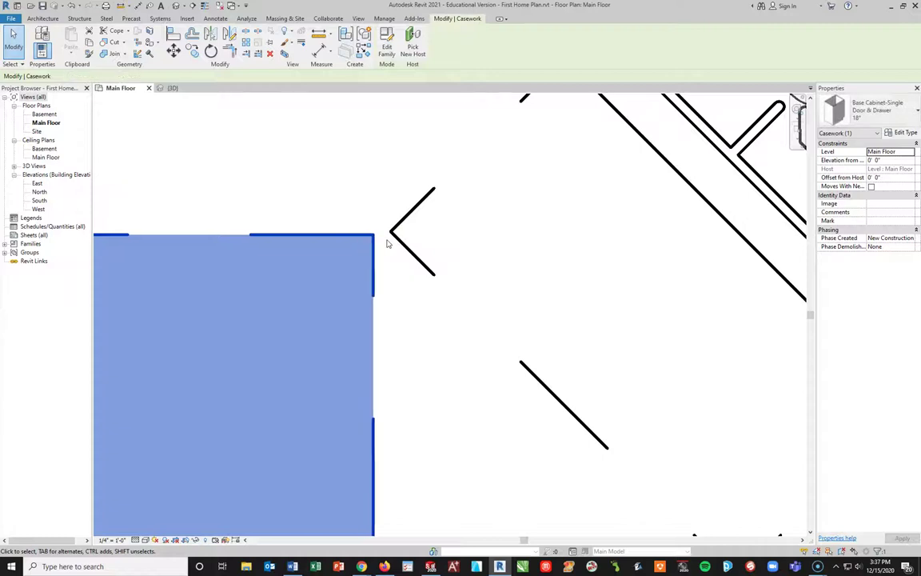
pyautogui.press('Right')
pyautogui.press('Right')
pyautogui.press('Right')
pyautogui.press('Right')
pyautogui.press('Right')
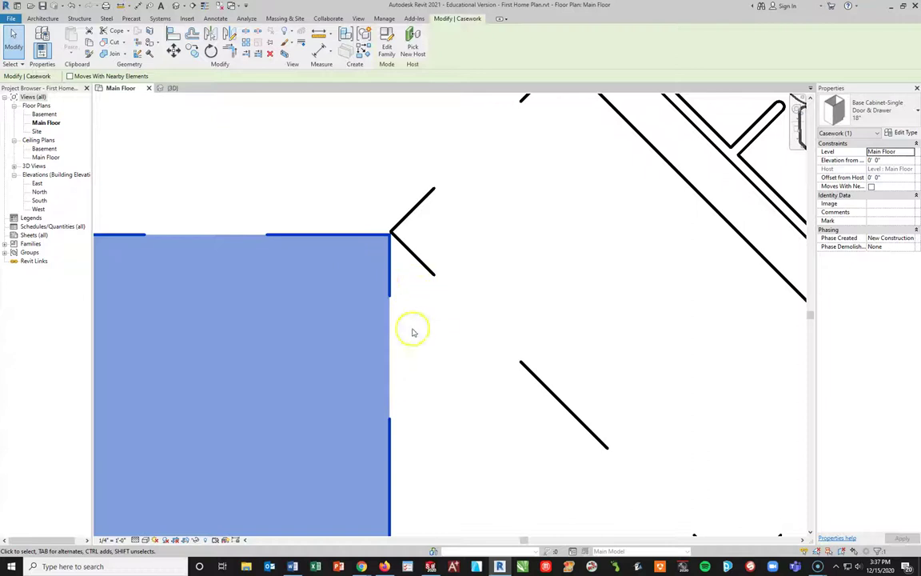
pyautogui.press('Delete')
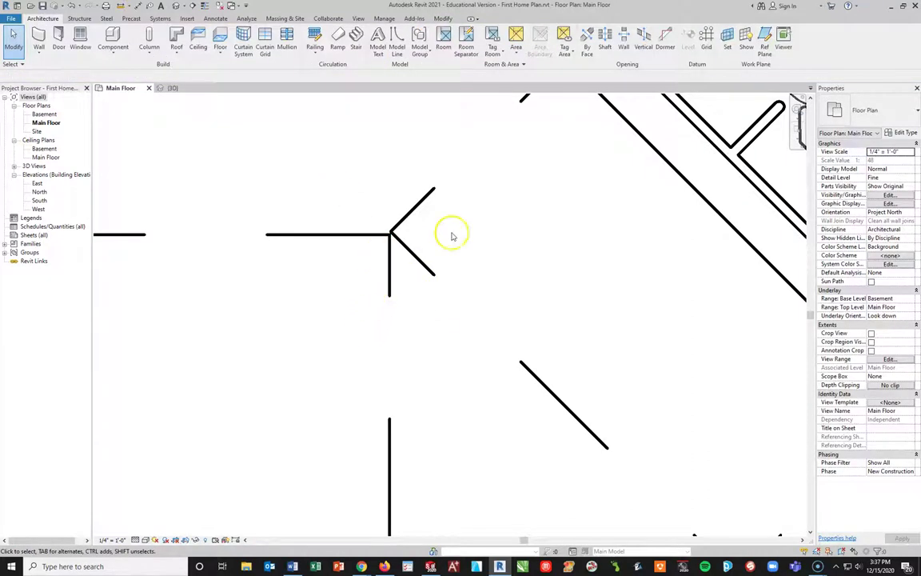
pyautogui.hotkey('ctrl', 'z')
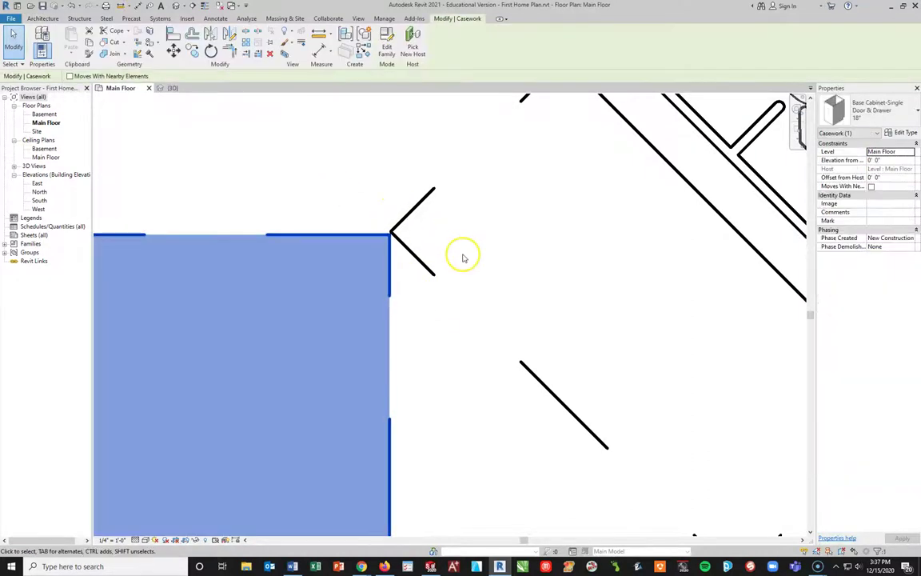
pyautogui.press('Delete')
pyautogui.scroll(-1, 408, 344)
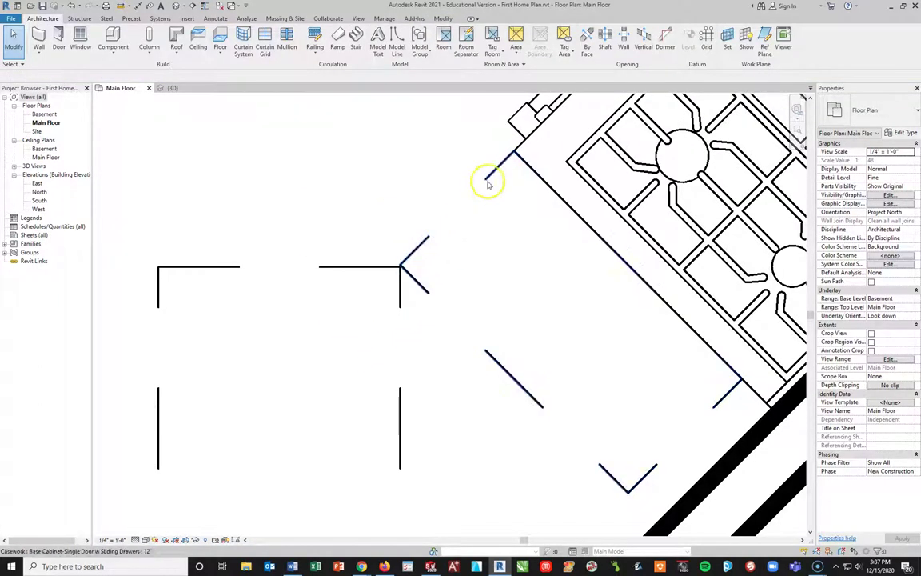
# - Nudge the 18" cabinet slightly away from the wall so its front corner meets the 12" cabinet's corner
pyautogui.click(401, 291)
pyautogui.moveTo(388, 255); pyautogui.dragTo(388, 254)
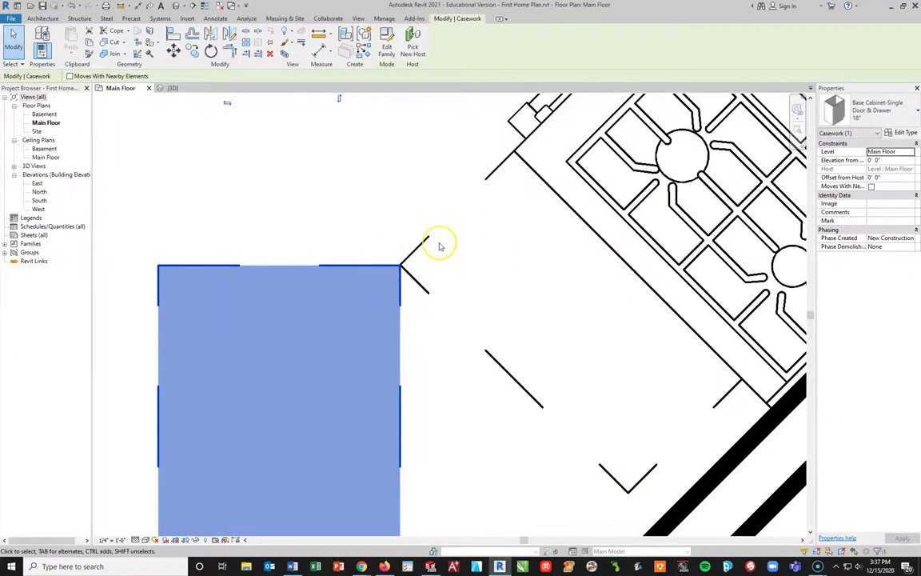
pyautogui.press('Delete')
pyautogui.scroll(3, 344, 336)
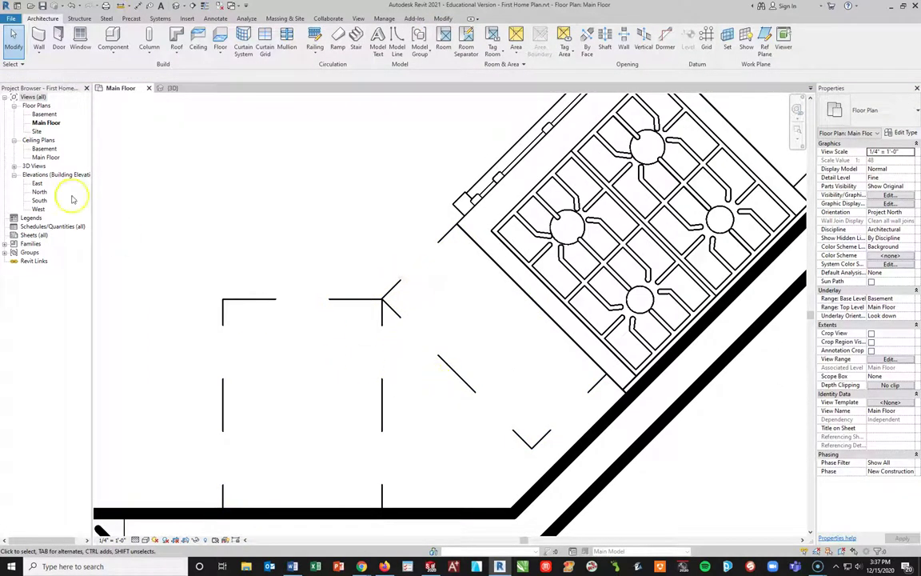
# - In the 3D view, edit the 18" cabinet's type and set its Cabinet Material to Clad - White
pyautogui.click(169, 87)
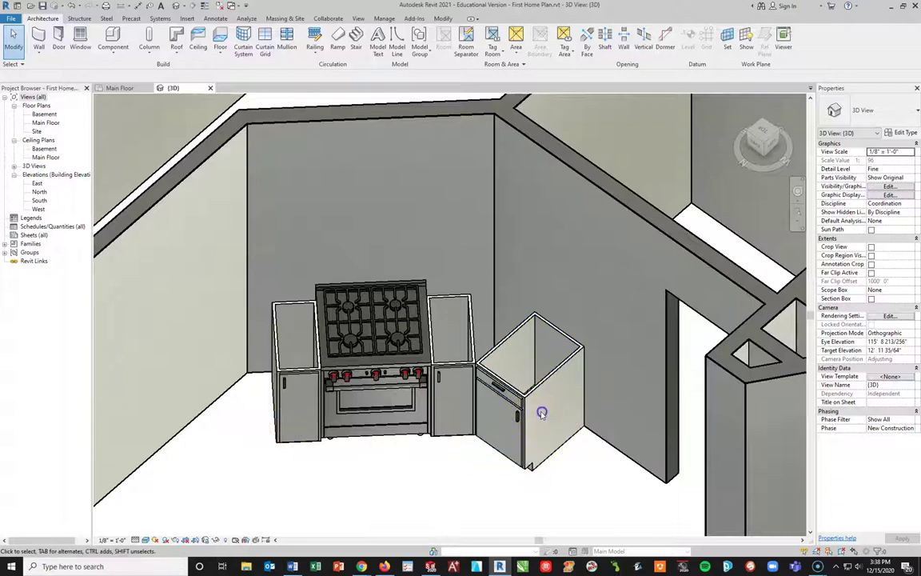
pyautogui.click(489, 376)
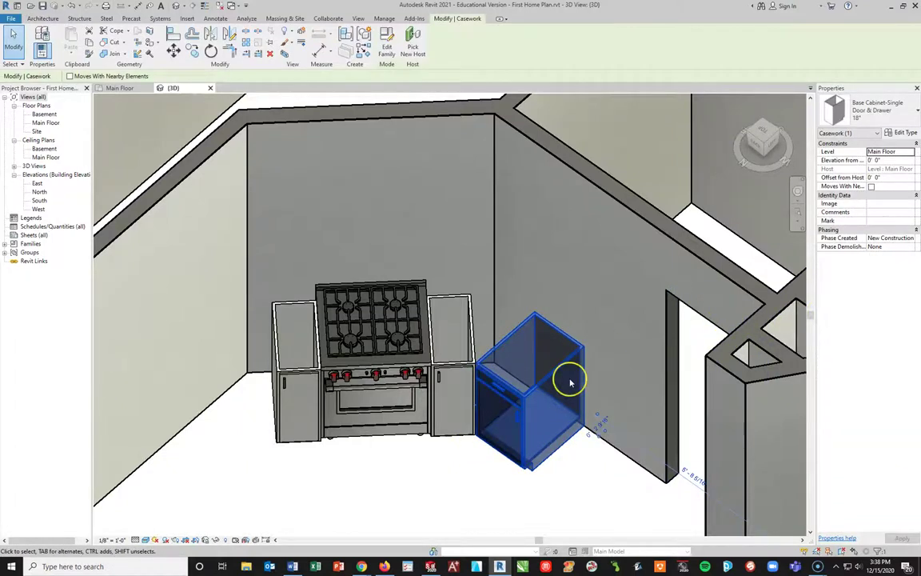
pyautogui.click(895, 138)
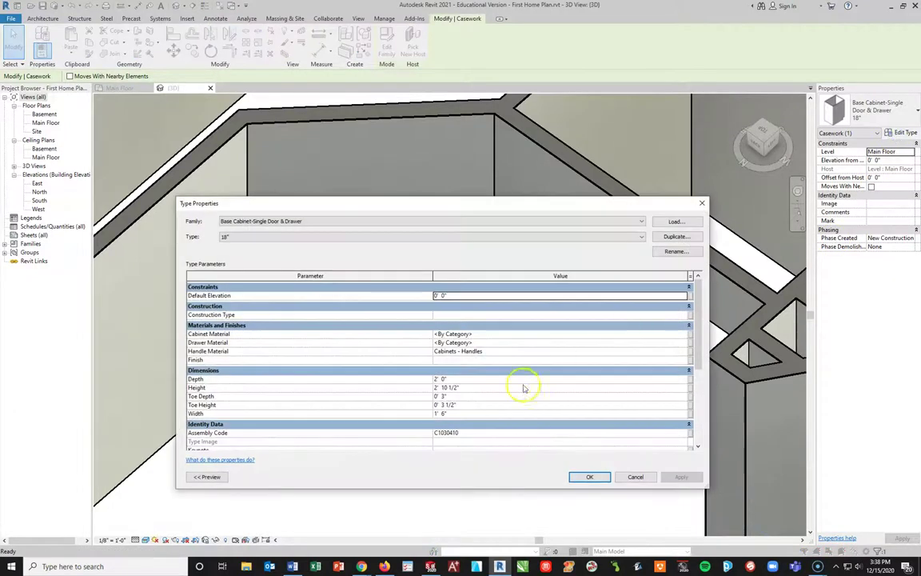
pyautogui.click(674, 334)
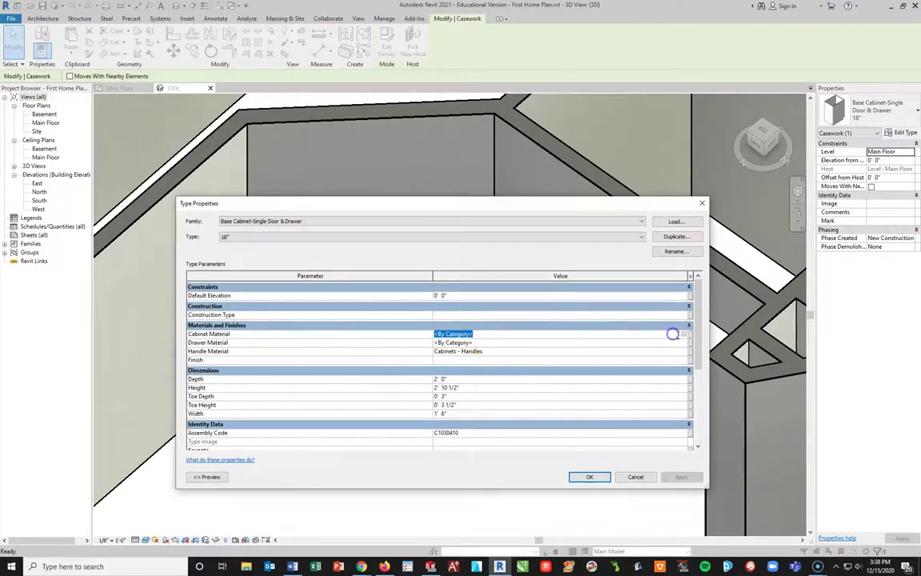
pyautogui.click(684, 336)
pyautogui.click(502, 468)
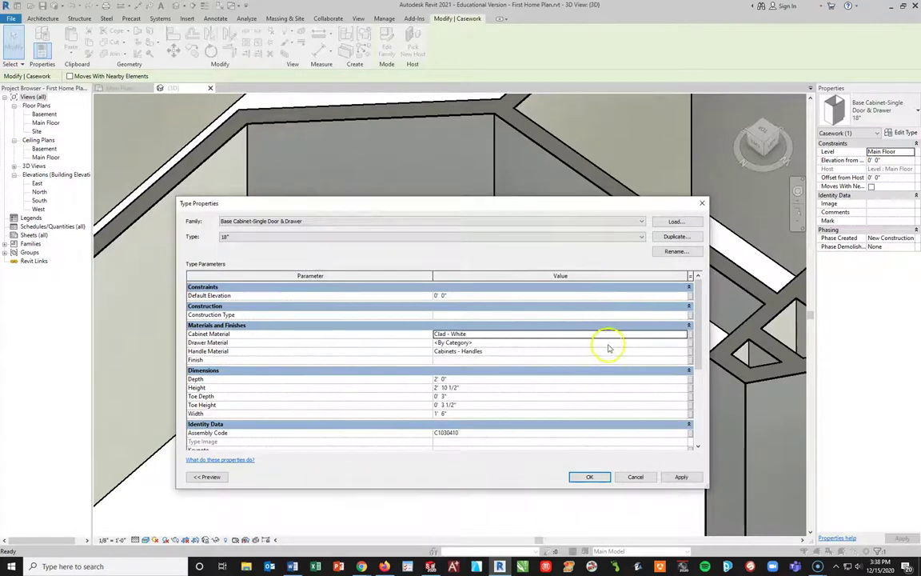
# - Set the drawer material of the 18" Base Cabinet-Single Door & Drawer type to Clad - White
pyautogui.click(674, 343)
pyautogui.click(685, 343)
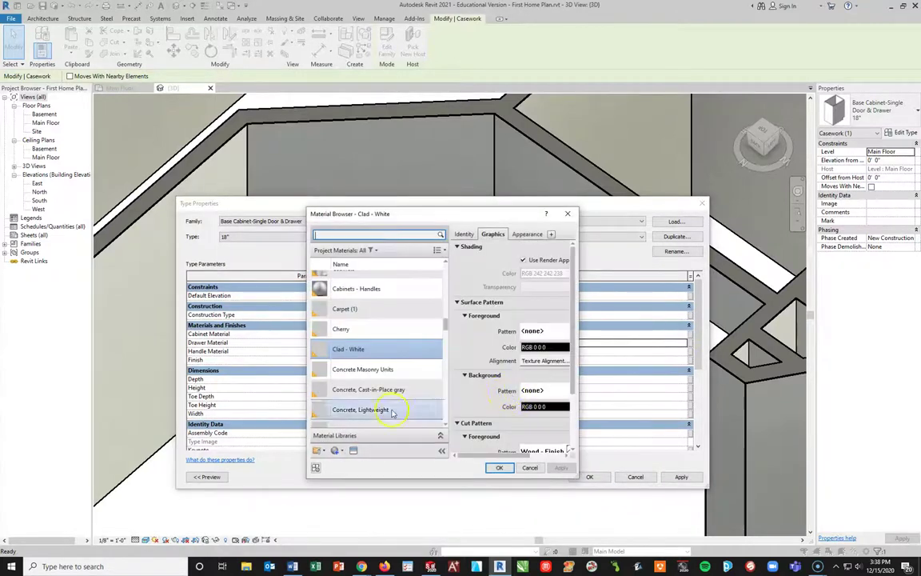
pyautogui.click(499, 467)
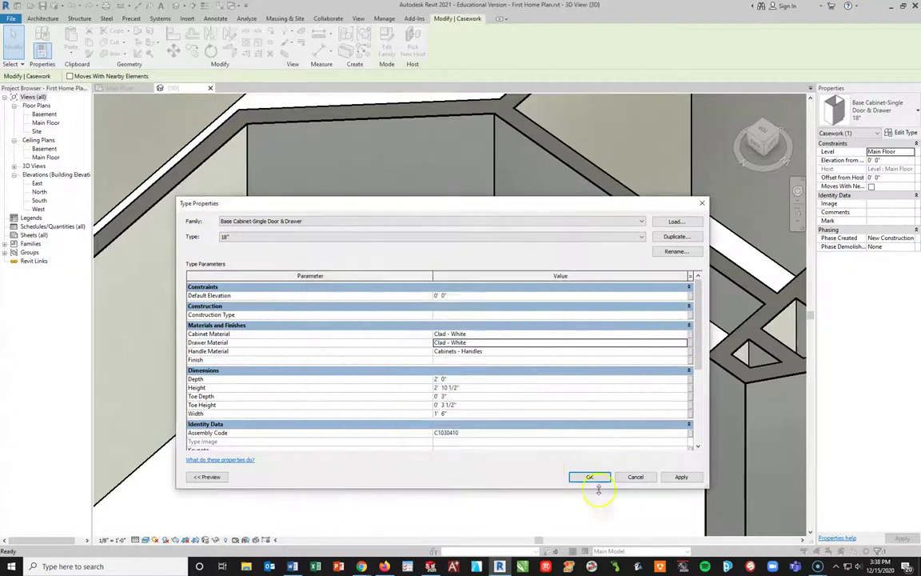
pyautogui.click(590, 477)
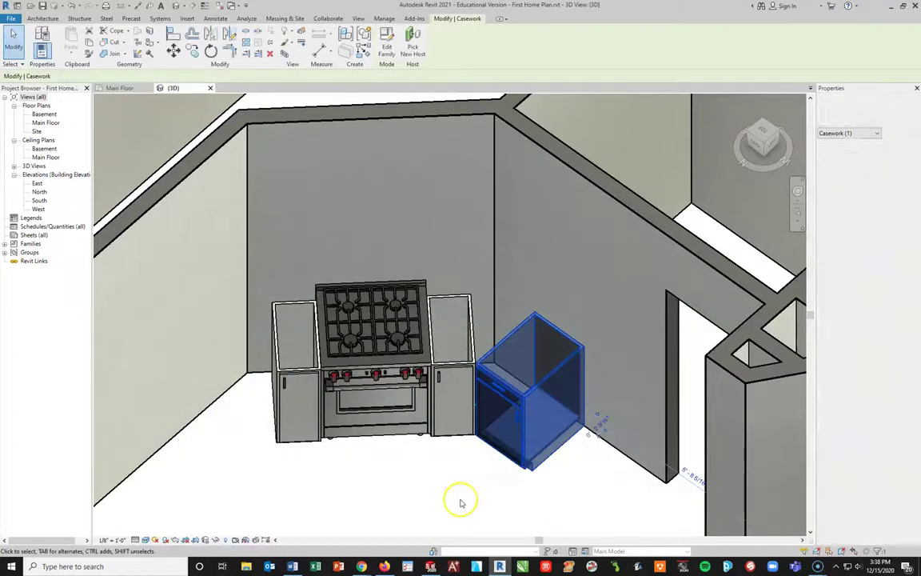
pyautogui.click(475, 493)
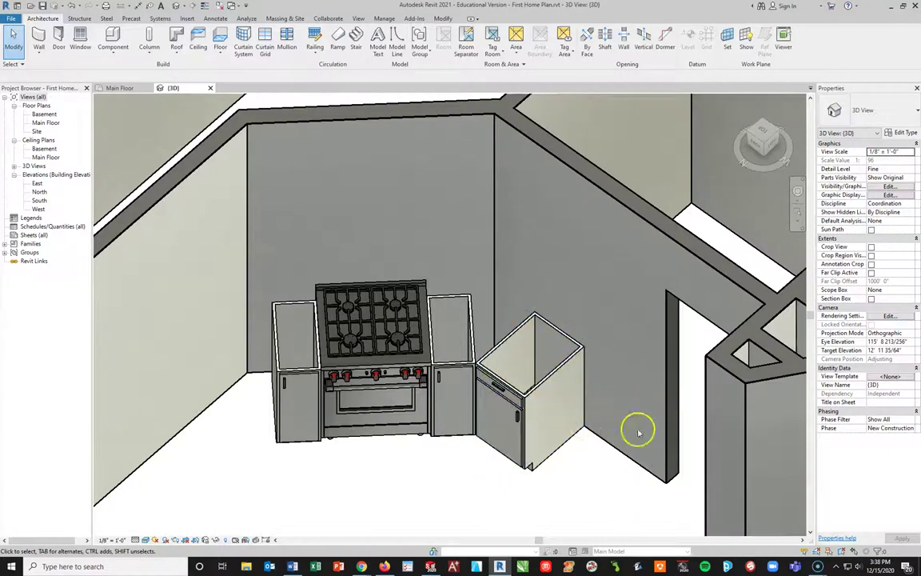
# - In the Main Floor plan, start loading a component family and browse the English-Imperial library to Specialty Equipment > Domestic
pyautogui.click(120, 89)
pyautogui.scroll(-3, 255, 309)
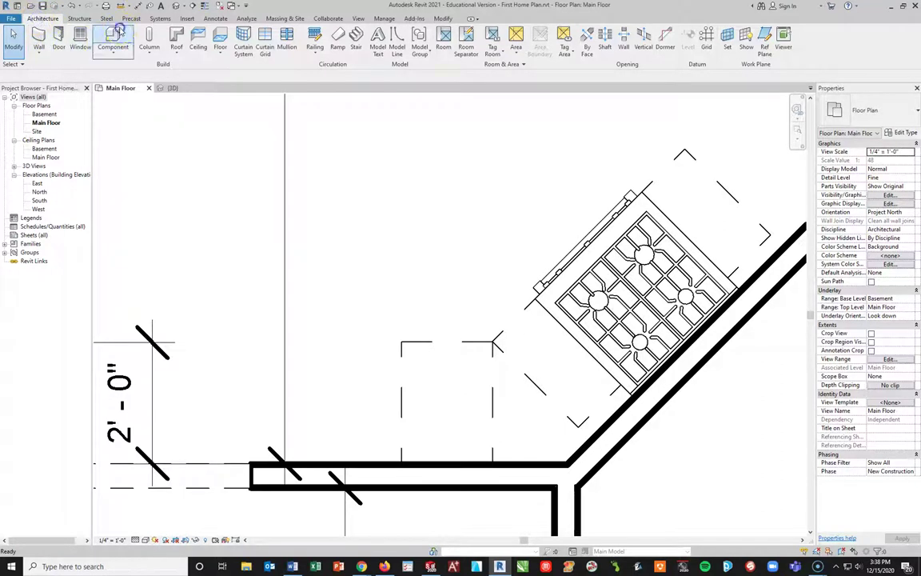
pyautogui.click(116, 32)
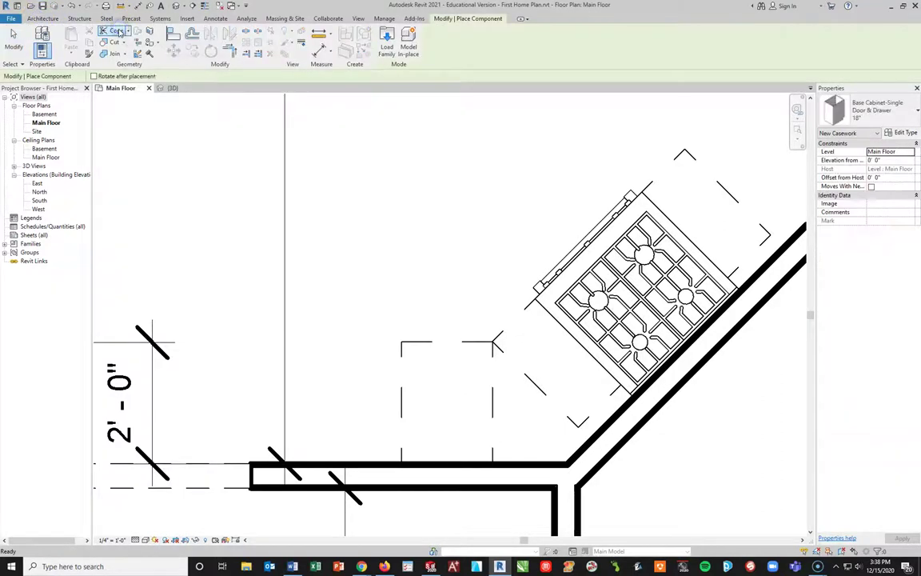
pyautogui.click(387, 38)
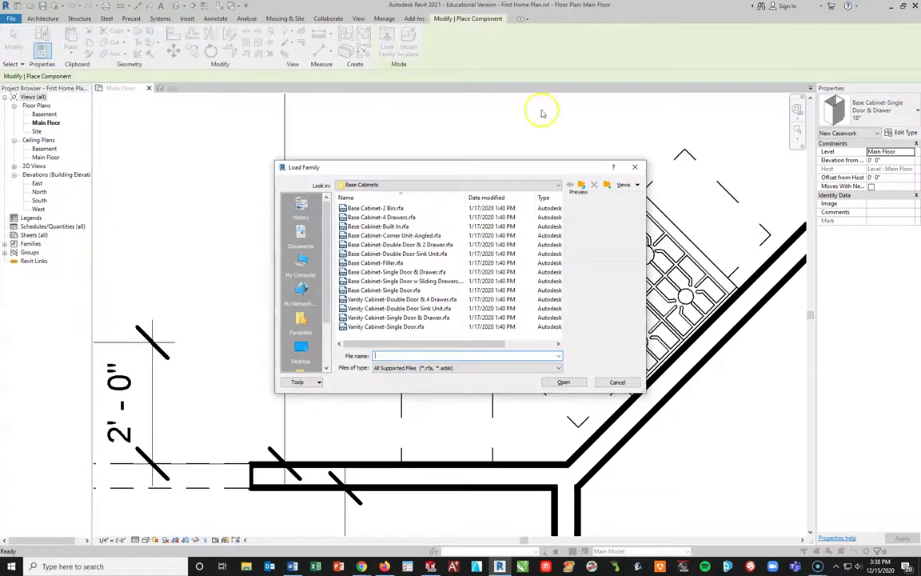
pyautogui.click(582, 185)
pyautogui.click(582, 186)
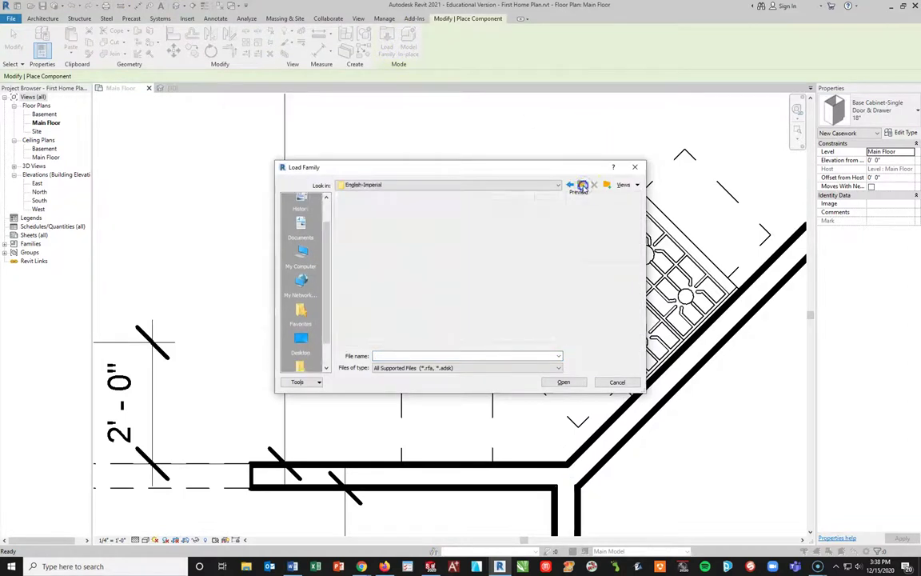
pyautogui.scroll(-7, 386, 263)
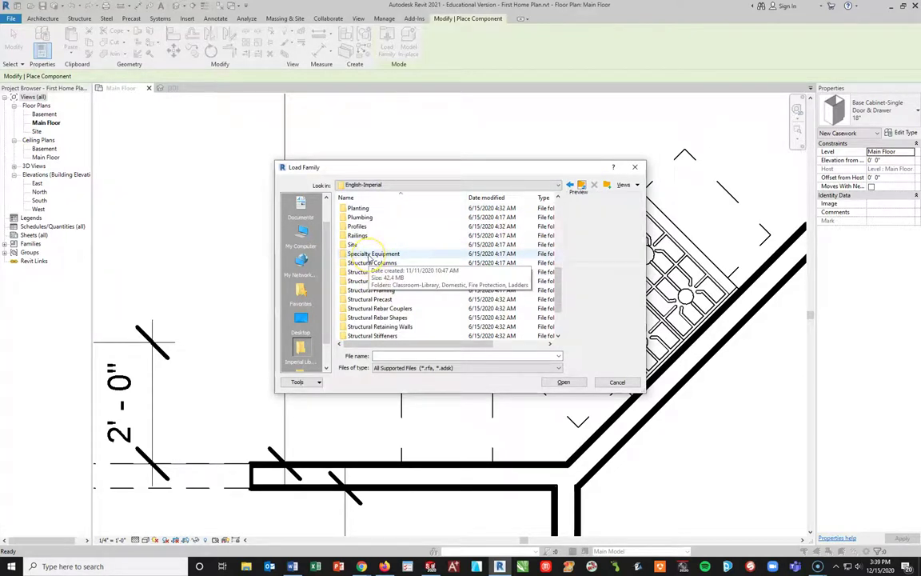
pyautogui.doubleClick(354, 254)
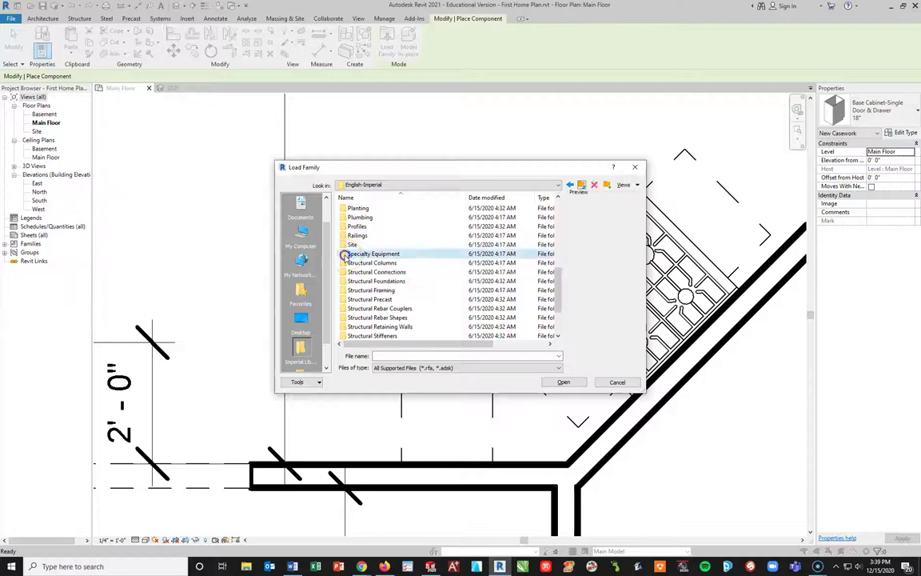
pyautogui.doubleClick(352, 217)
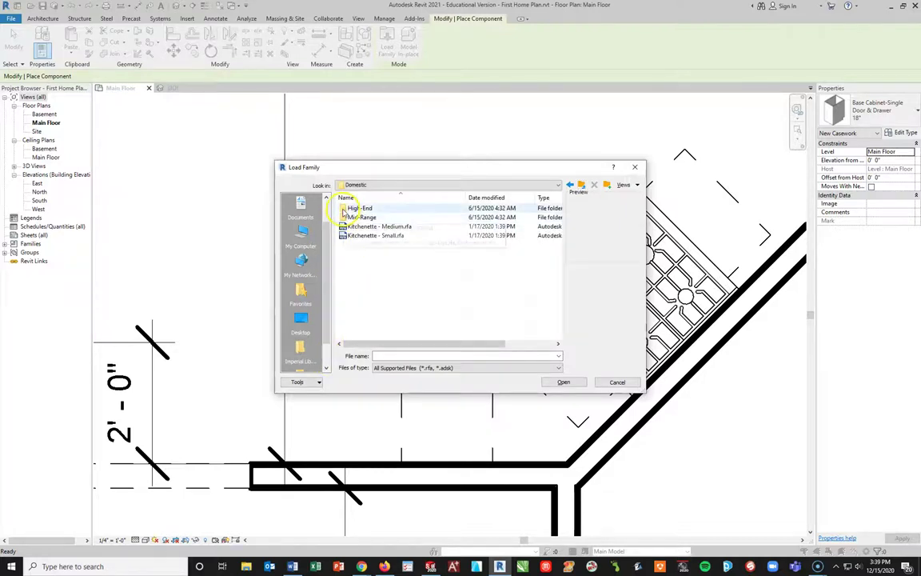
# - Look through the High-End appliance families for a dishwasher
pyautogui.doubleClick(354, 209)
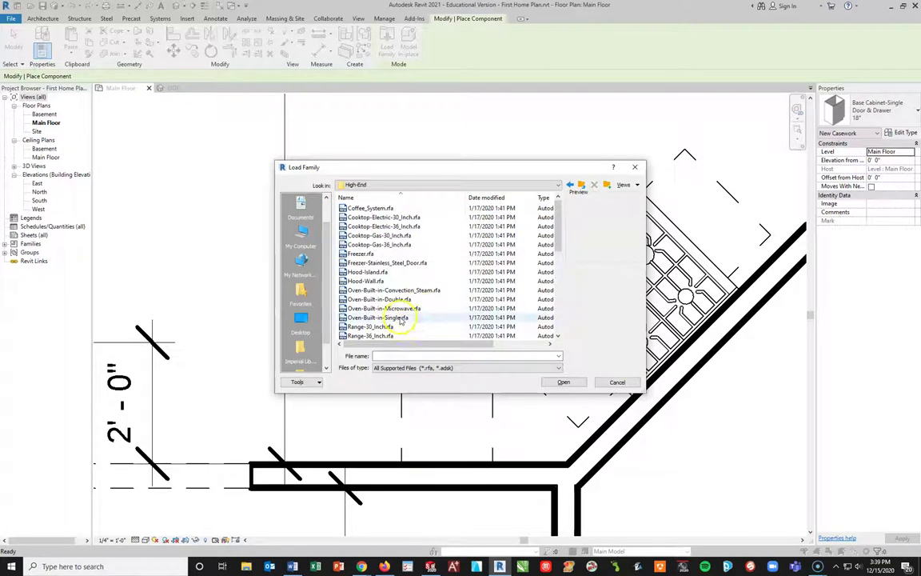
pyautogui.scroll(-7, 406, 281)
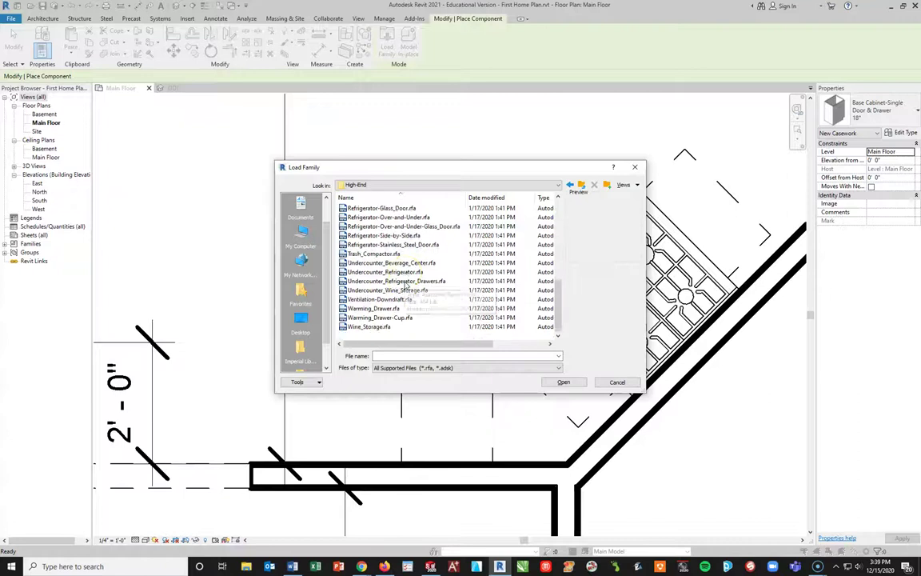
pyautogui.scroll(2, 398, 299)
pyautogui.scroll(5, 399, 300)
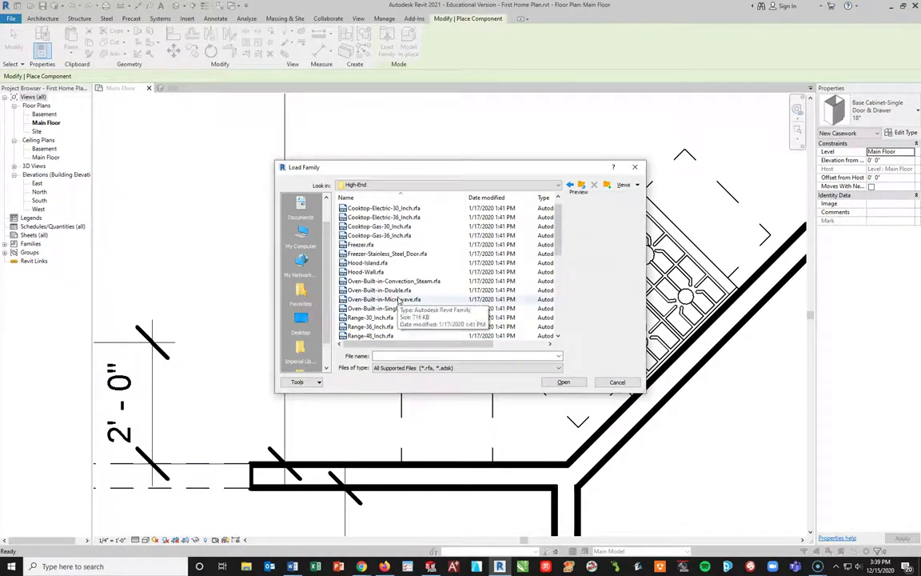
pyautogui.scroll(1, 372, 256)
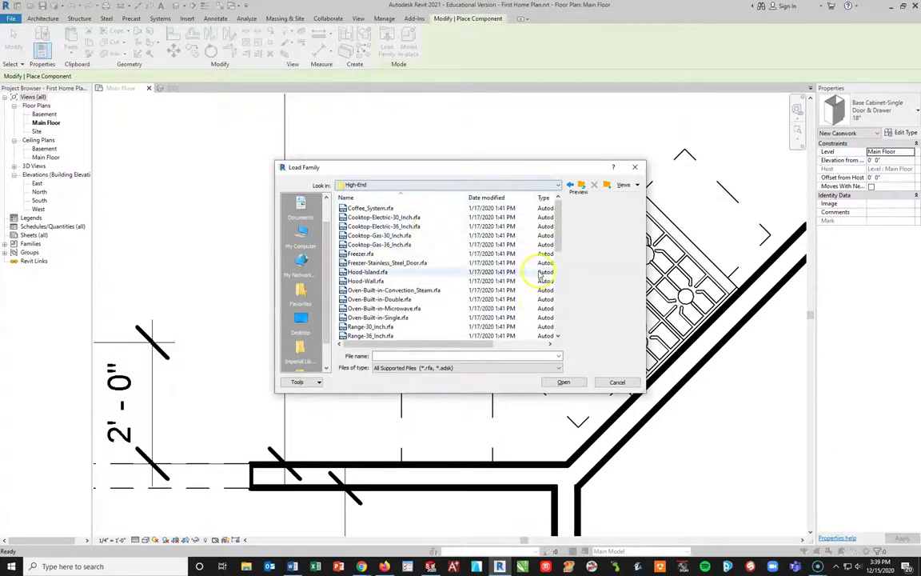
pyautogui.scroll(-6, 432, 268)
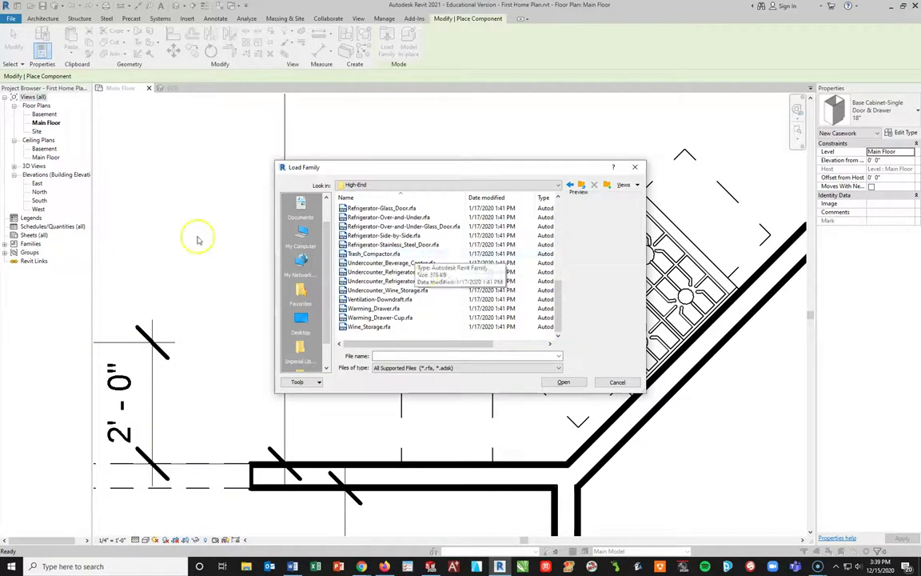
pyautogui.scroll(6, 421, 267)
# - Load the Dishwasher.rfa family from the Mid-Range domestic appliance folder
pyautogui.click(582, 185)
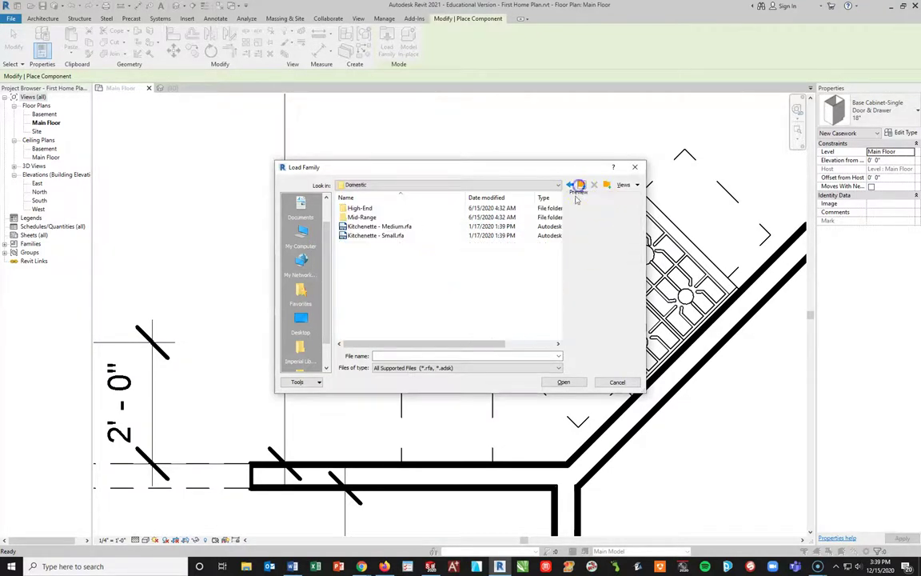
pyautogui.doubleClick(352, 218)
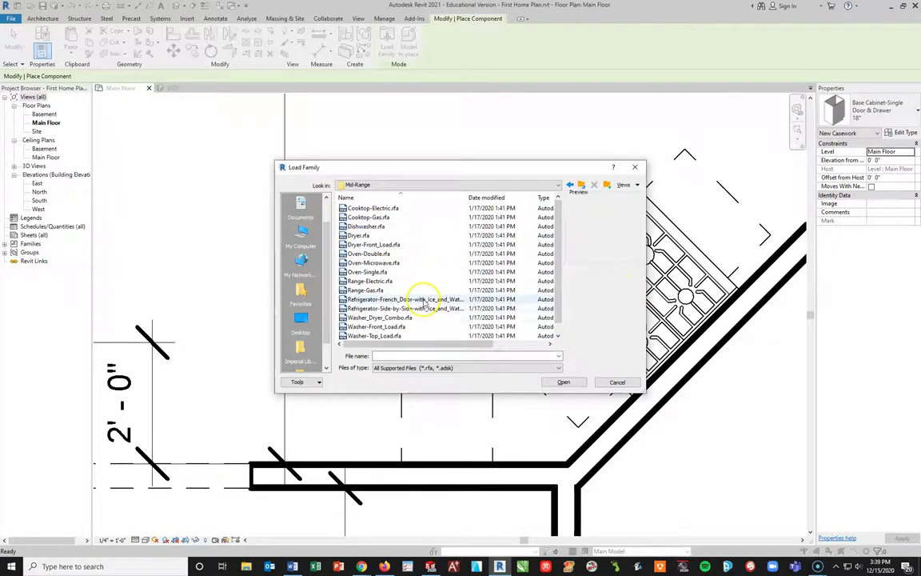
pyautogui.click(357, 227)
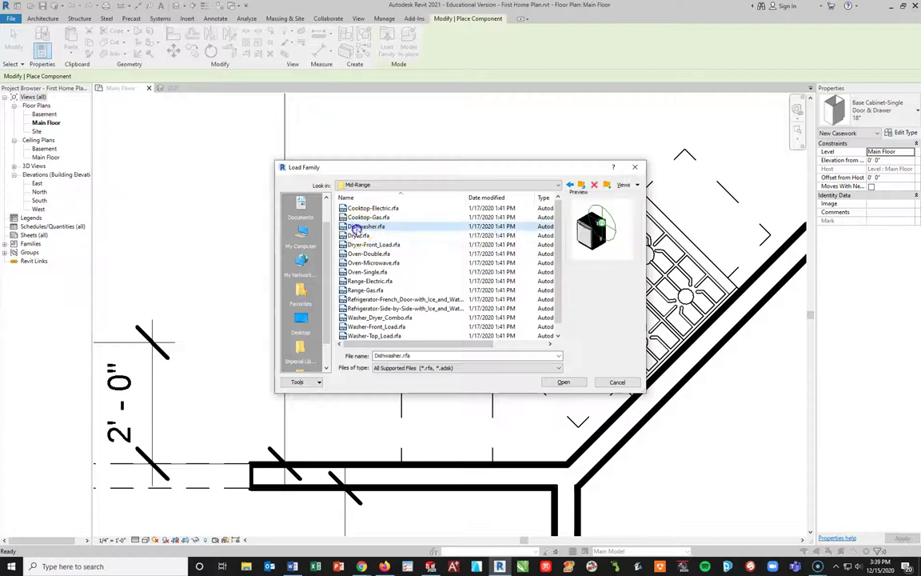
pyautogui.click(561, 382)
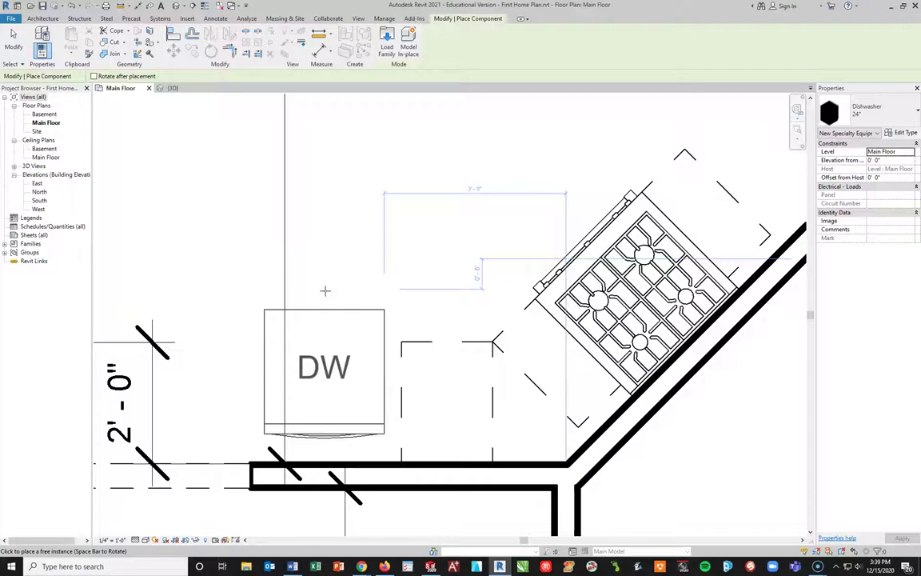
# - Rotate the 24" dishwasher 180 degrees and place it along the horizontal wall beside the base cabinet, its front facing the room
pyautogui.press('space')
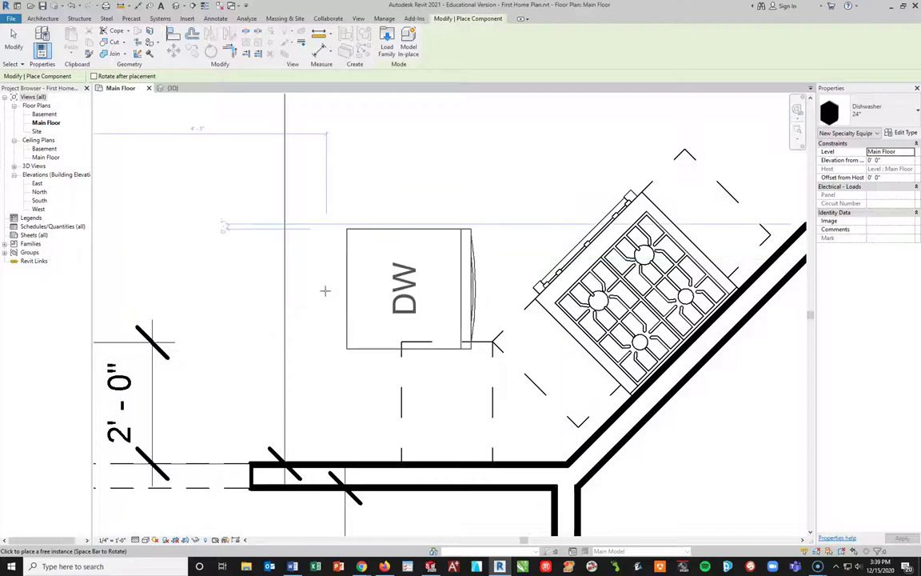
pyautogui.press('space')
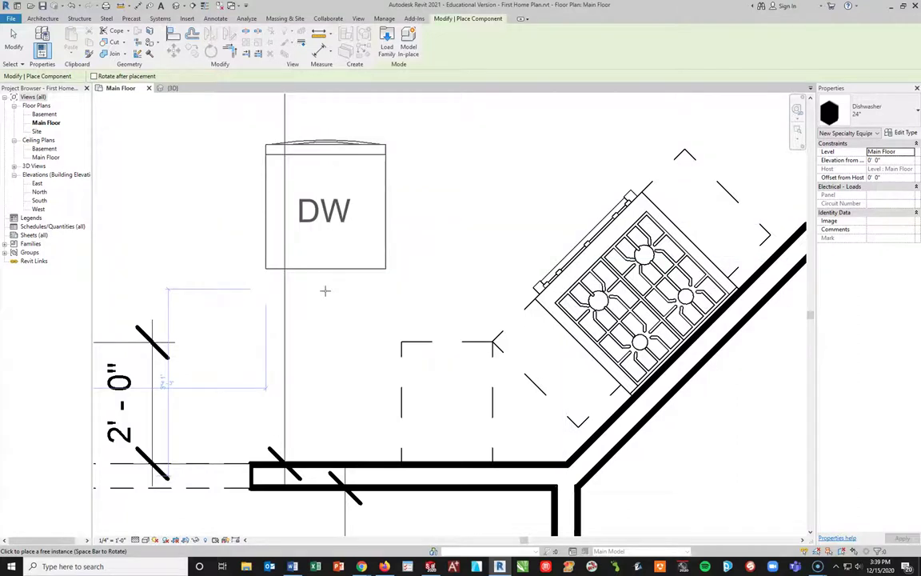
pyautogui.click(329, 477)
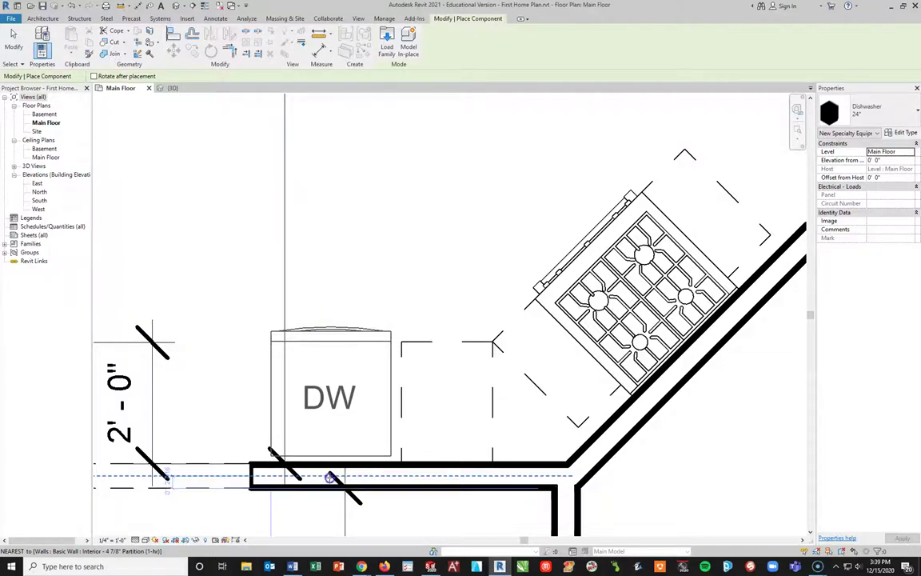
pyautogui.press('Escape')
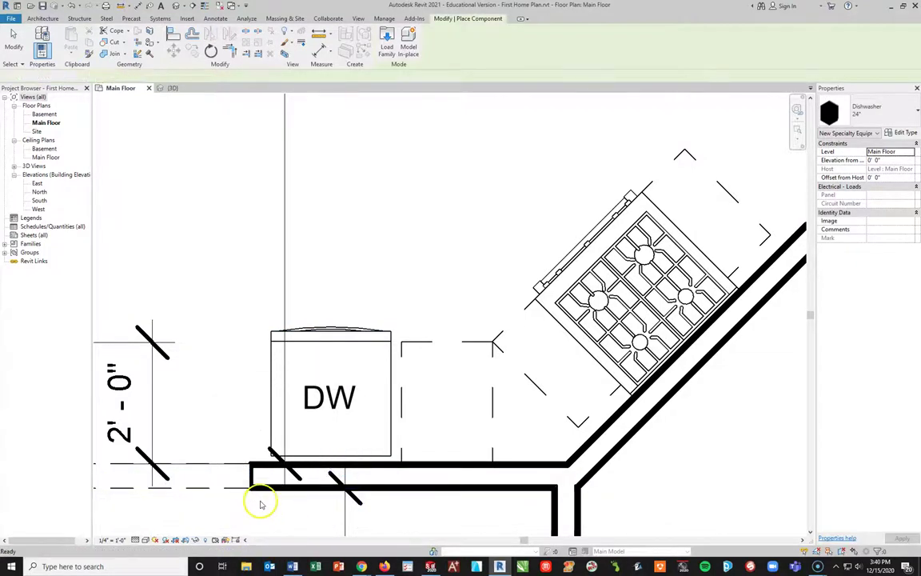
pyautogui.press('Escape')
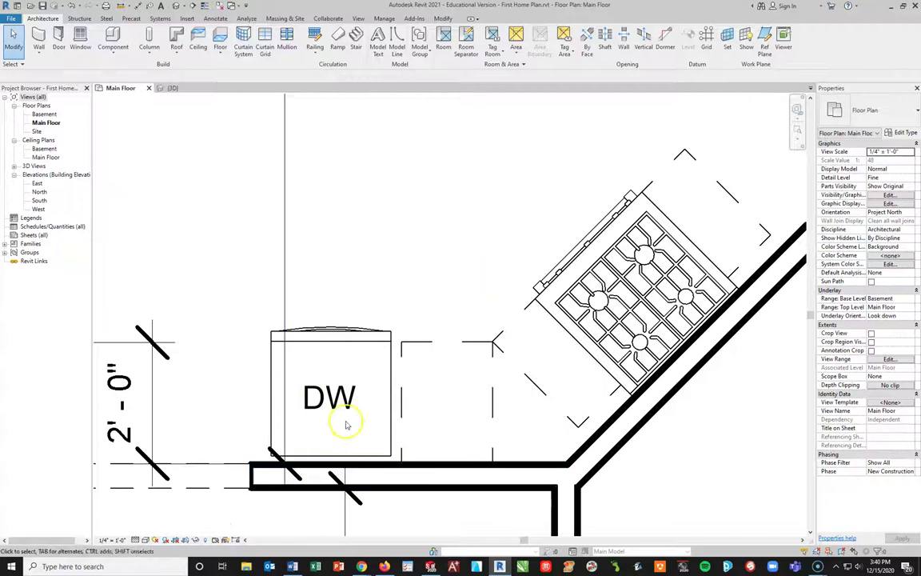
# - Set the dishwasher type's Appliance Body material to Appliance - Stainless Steel - Semi-Polished
pyautogui.click(352, 376)
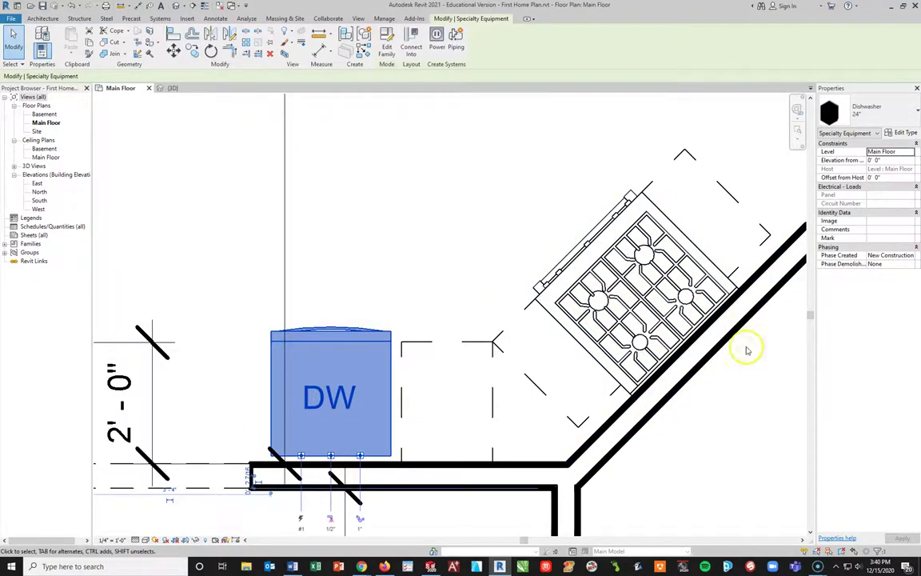
pyautogui.click(904, 133)
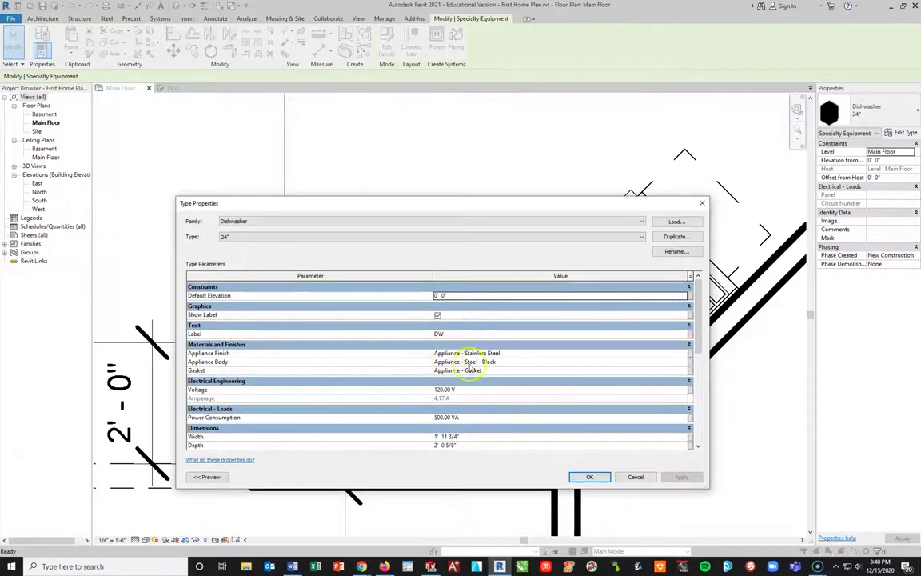
pyautogui.click(472, 360)
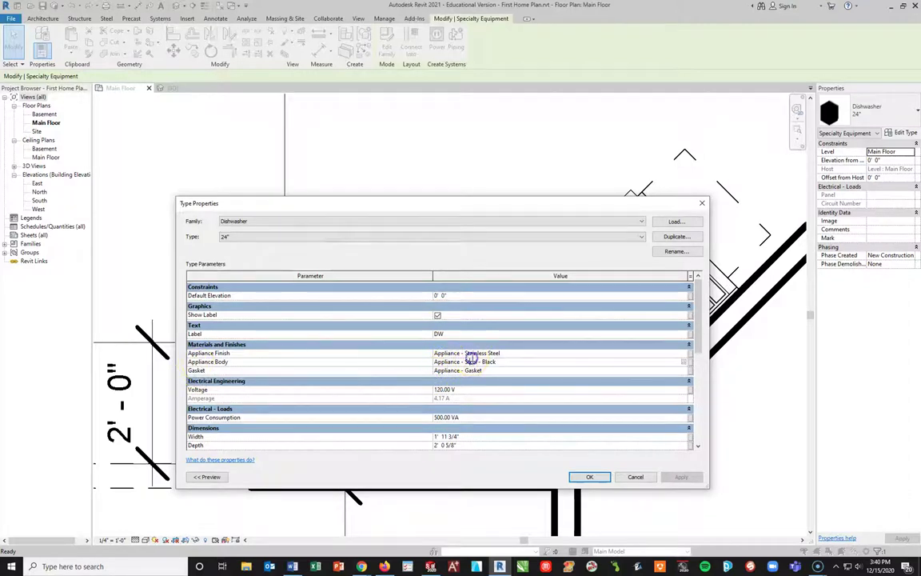
pyautogui.click(685, 363)
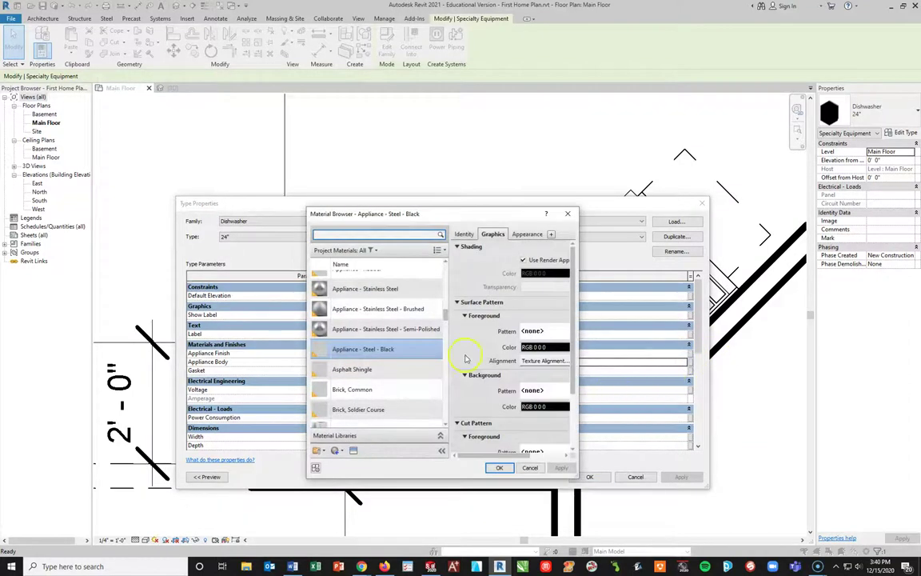
pyautogui.click(416, 330)
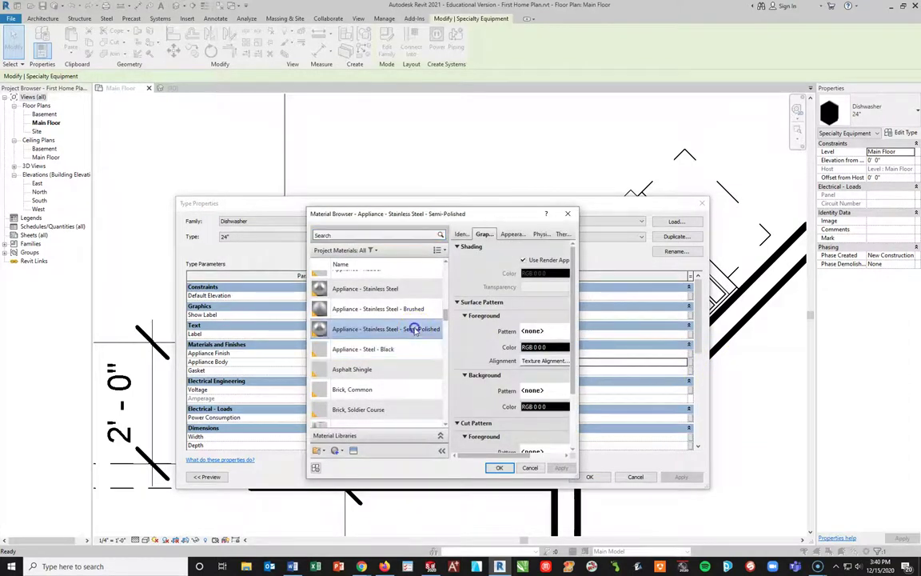
pyautogui.click(500, 469)
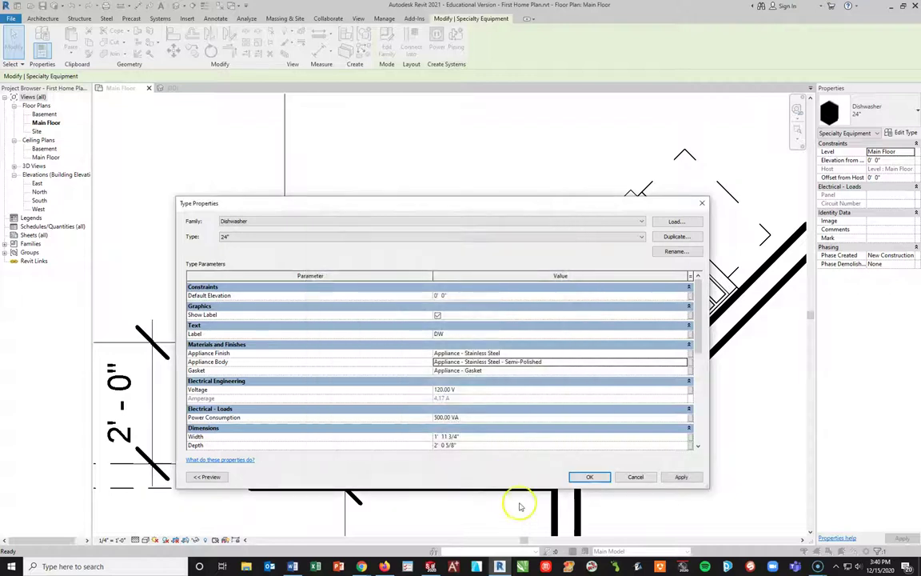
pyautogui.click(588, 476)
pyautogui.click(487, 452)
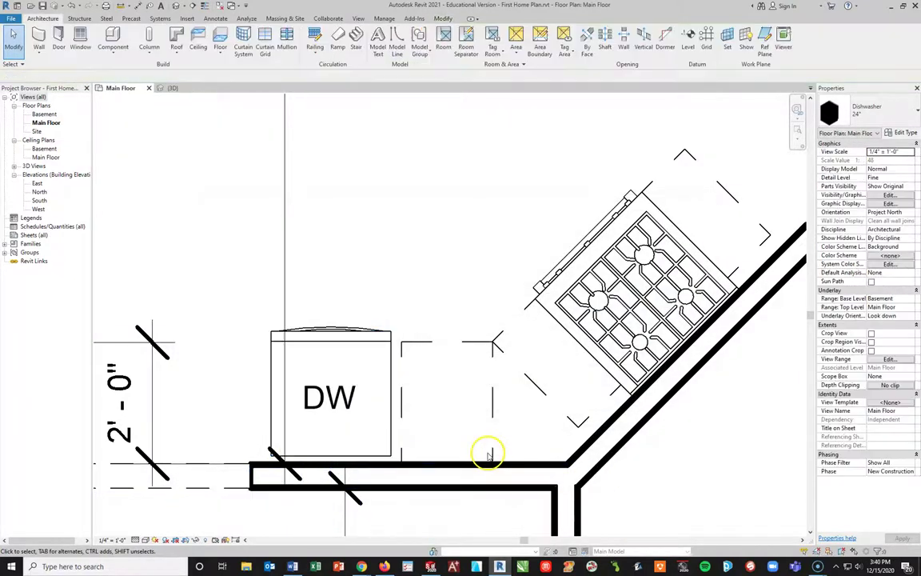
# - Align the dishwasher's side with the adjacent edge of the base cabinet next to it
pyautogui.click(388, 370)
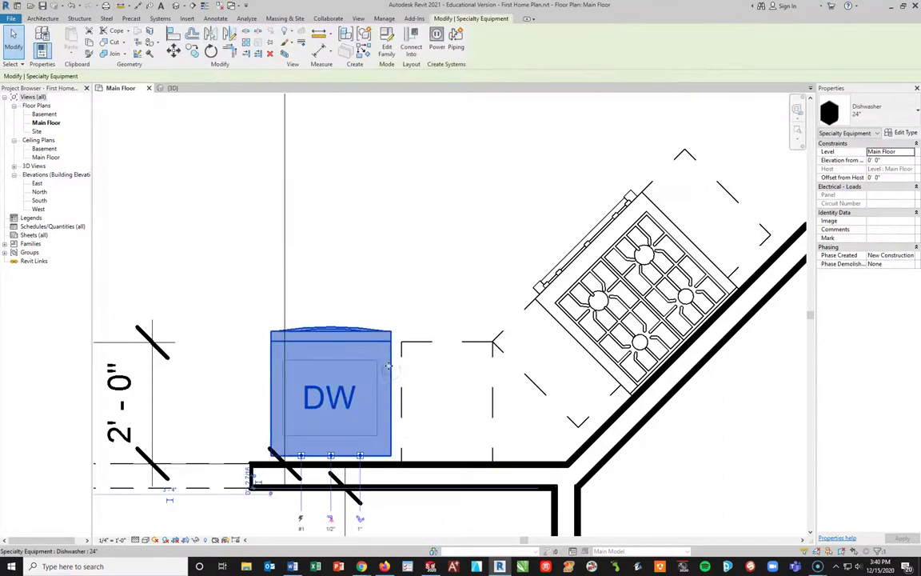
pyautogui.click(395, 312)
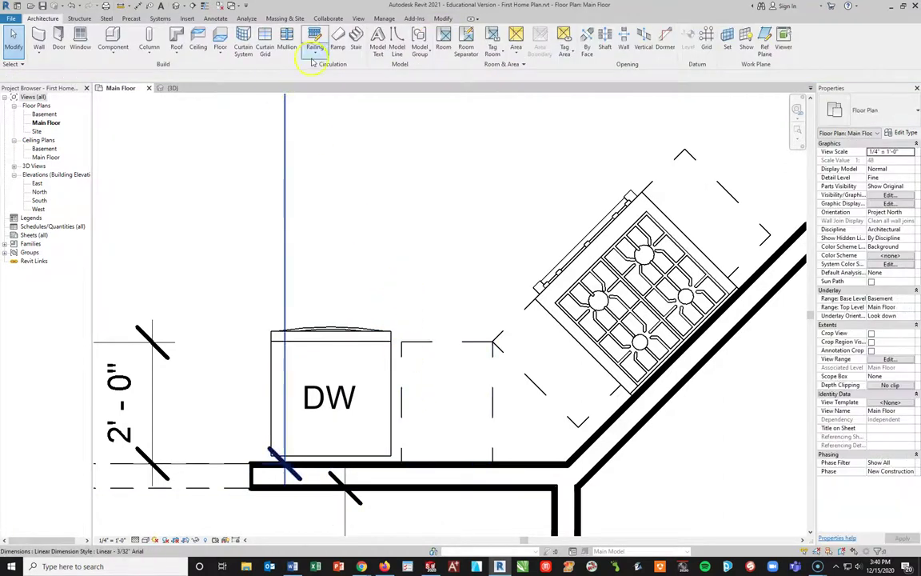
pyautogui.click(443, 18)
pyautogui.click(174, 33)
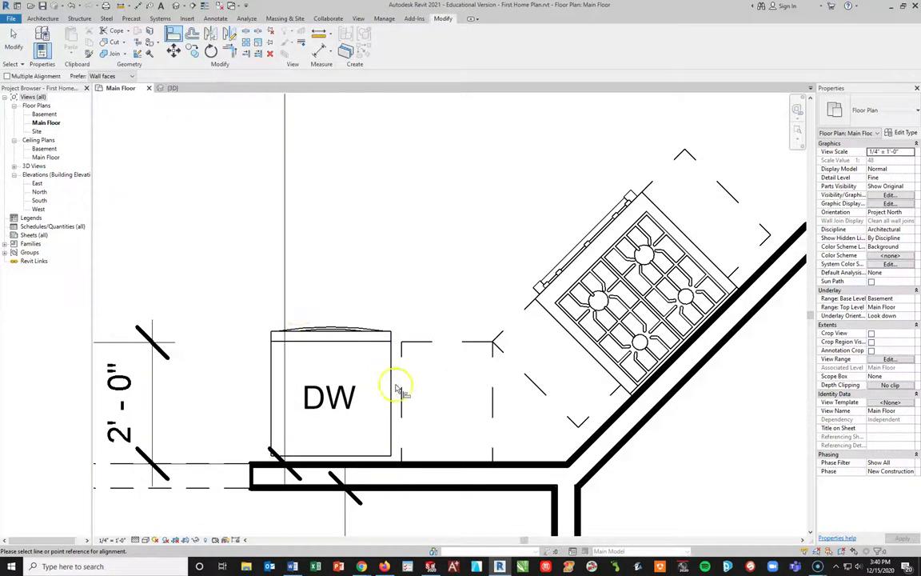
pyautogui.click(400, 426)
pyautogui.click(392, 432)
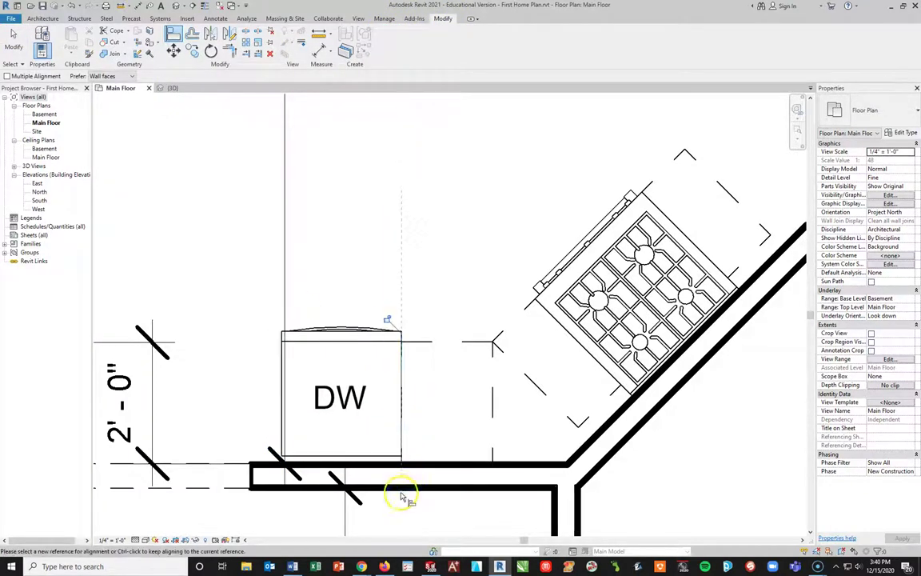
pyautogui.press('Escape')
pyautogui.press('Escape')
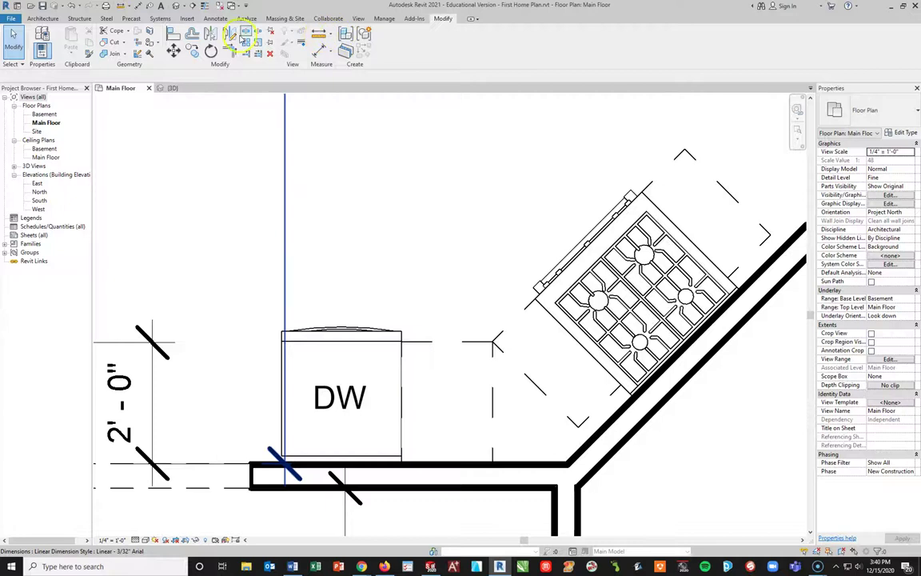
# - Align the back of the dishwasher with the inner face of the horizontal wall
pyautogui.click(173, 40)
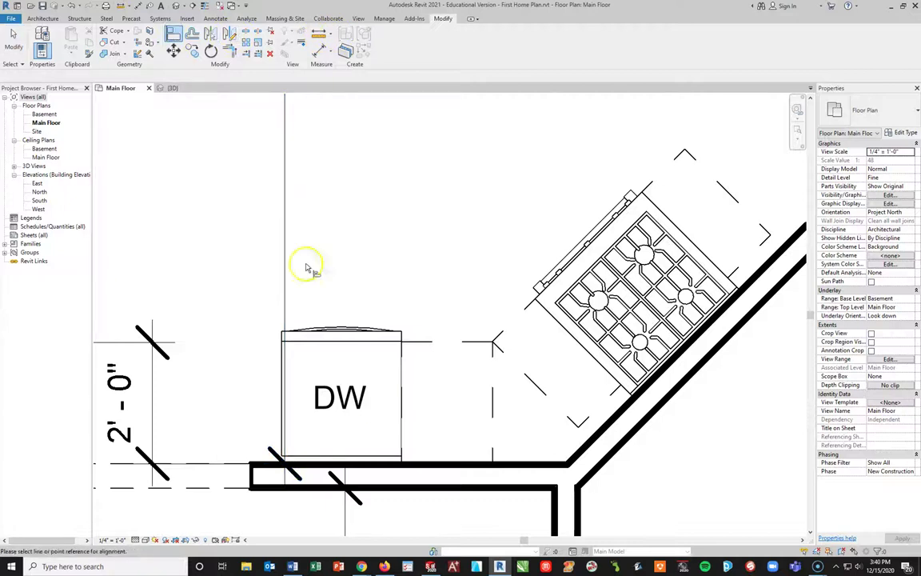
pyautogui.click(366, 459)
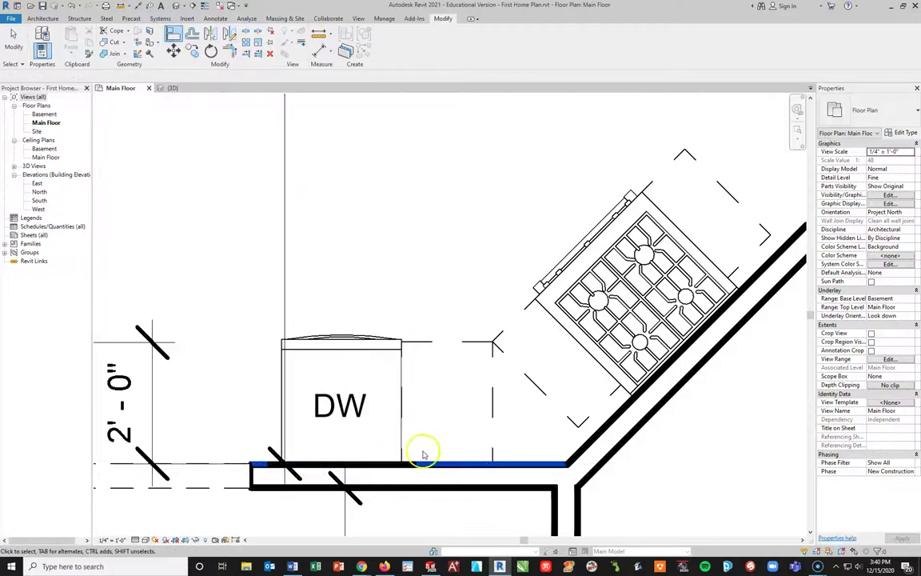
pyautogui.press('Escape')
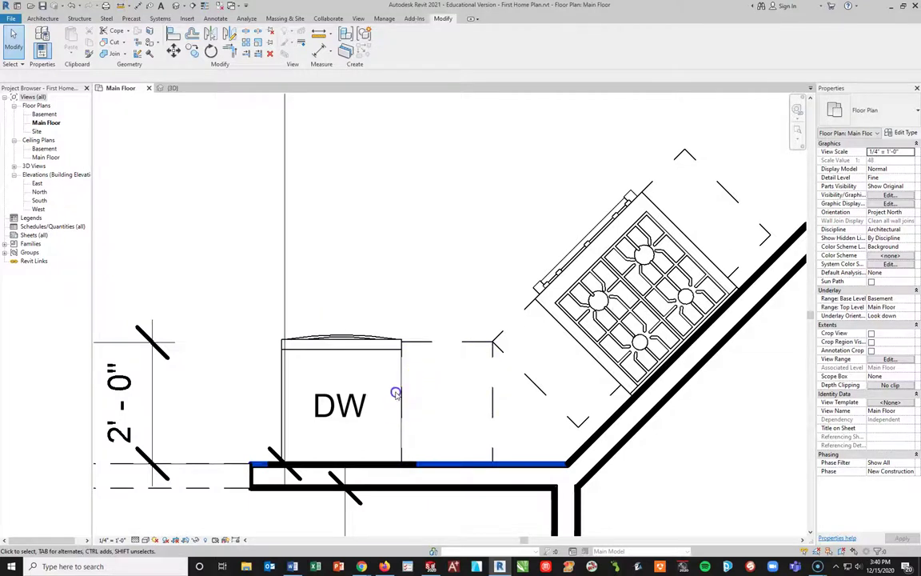
# - Check which types are available for the dishwasher and keep the 24" type
pyautogui.click(356, 356)
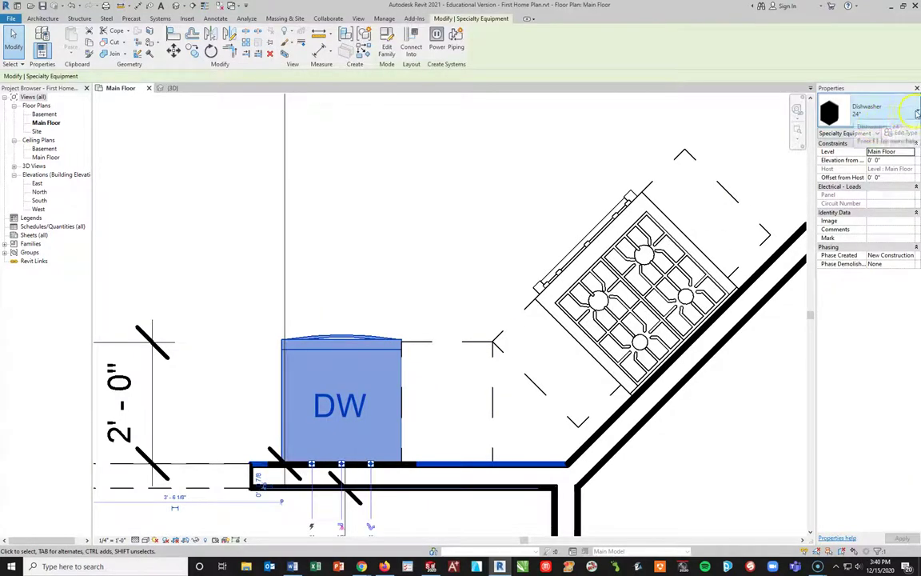
pyautogui.click(917, 112)
pyautogui.click(857, 190)
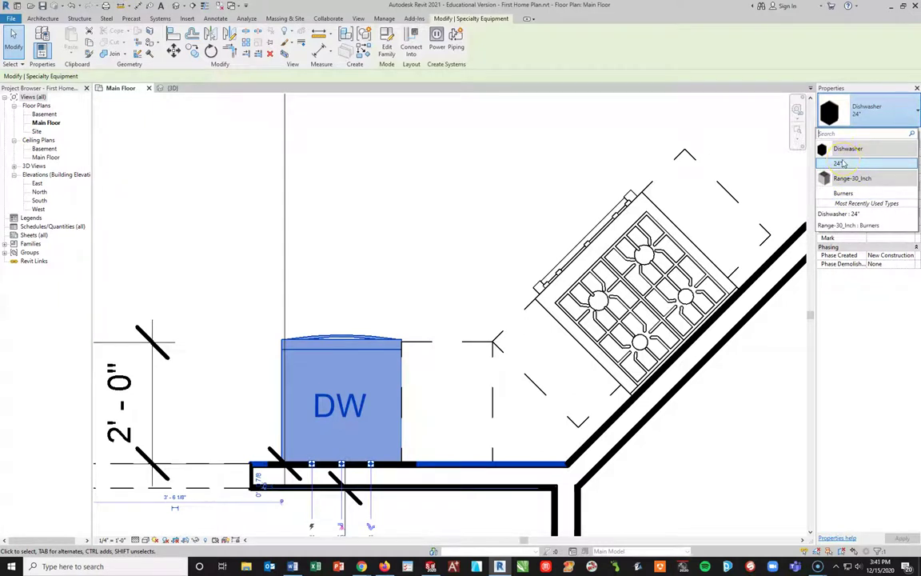
pyautogui.click(840, 163)
pyautogui.click(381, 255)
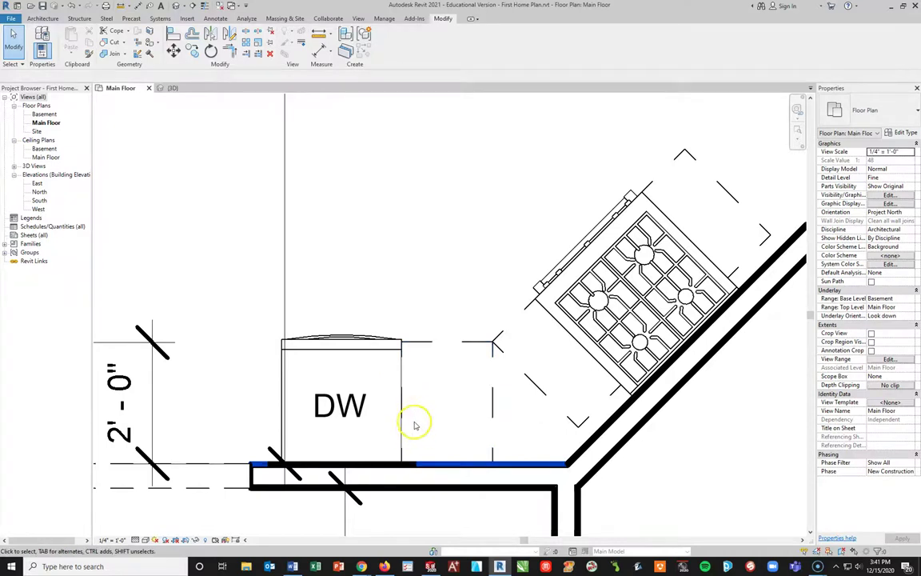
# - Change the base cabinet beside the dishwasher to the 21" Base Cabinet-Single Door & Drawer type
pyautogui.scroll(-4, 339, 408)
pyautogui.moveTo(339, 438); pyautogui.dragTo(406, 261, button='middle')
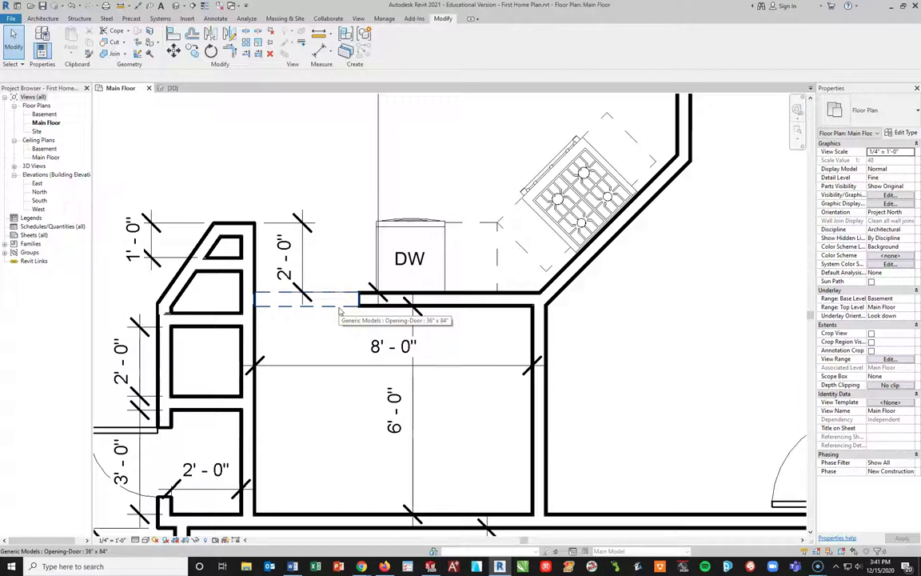
pyautogui.scroll(-5, 297, 372)
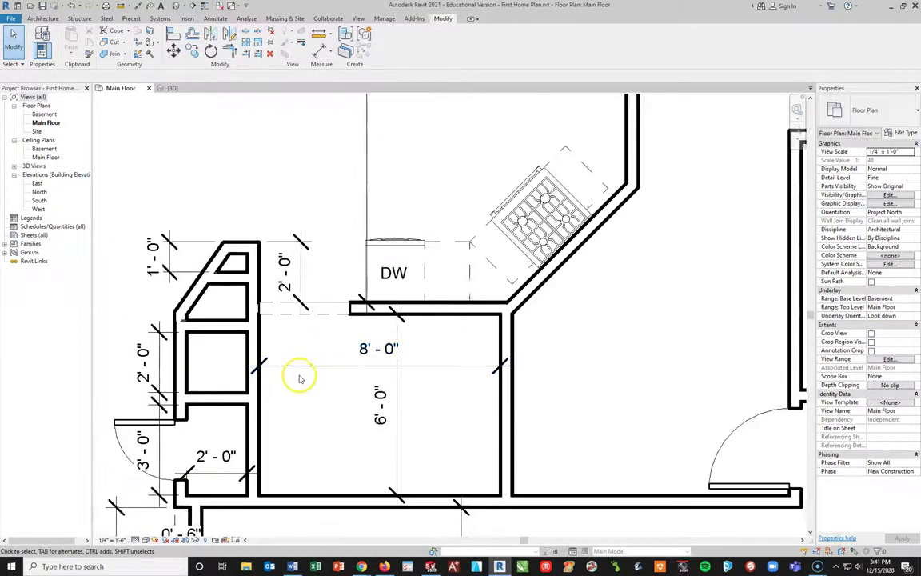
pyautogui.scroll(3, 302, 380)
pyautogui.scroll(2, 301, 380)
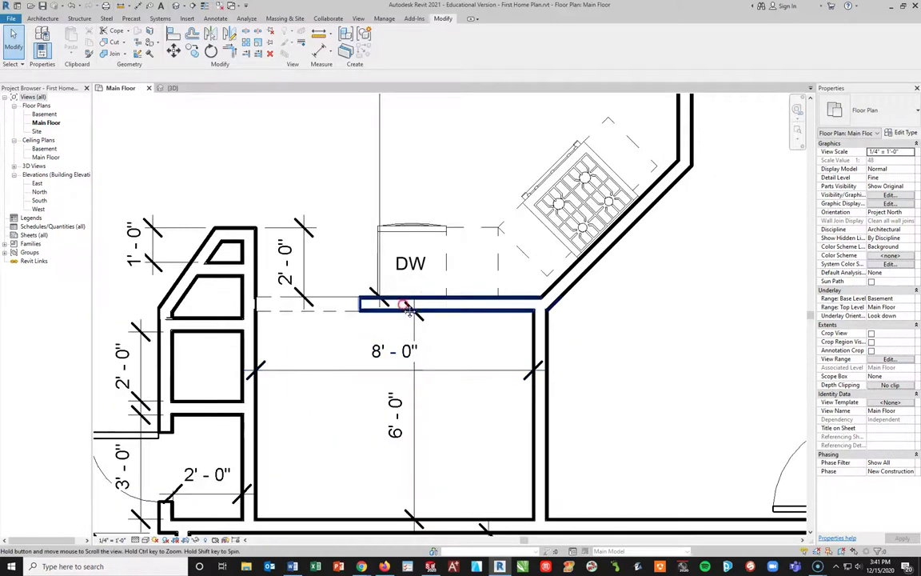
pyautogui.scroll(3, 304, 376)
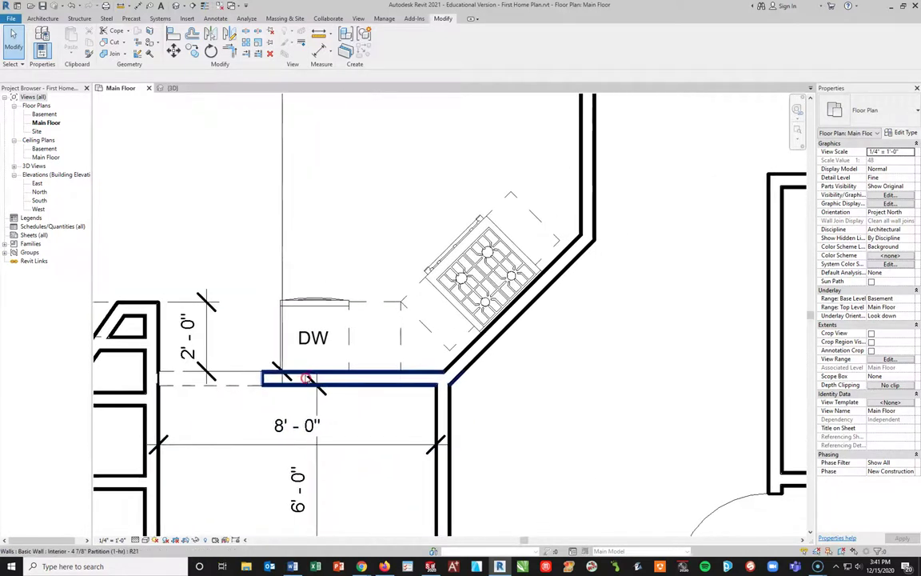
pyautogui.click(364, 305)
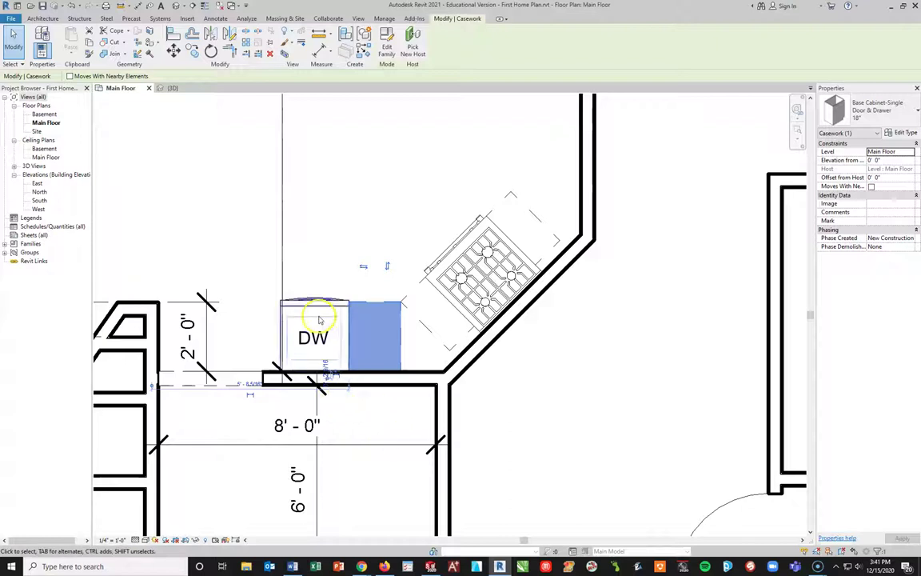
pyautogui.click(886, 110)
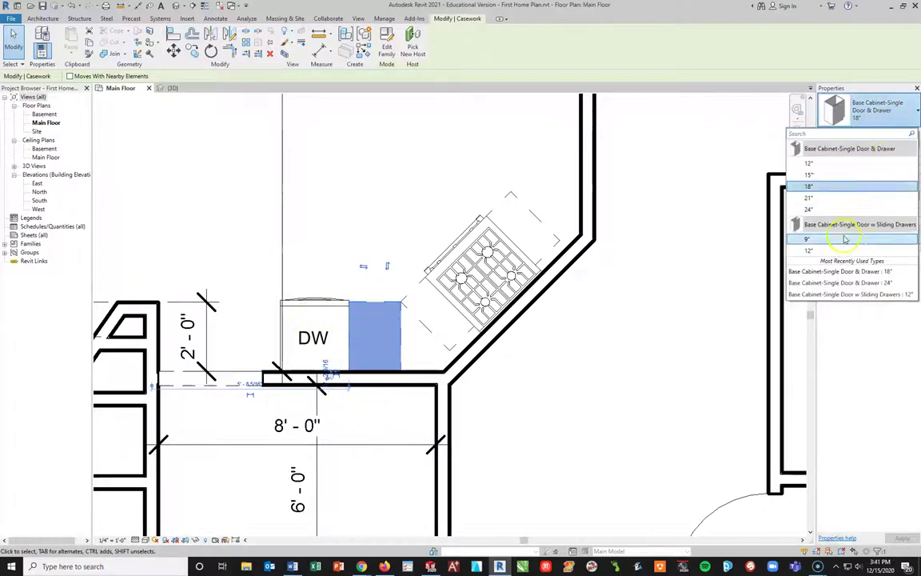
pyautogui.click(818, 200)
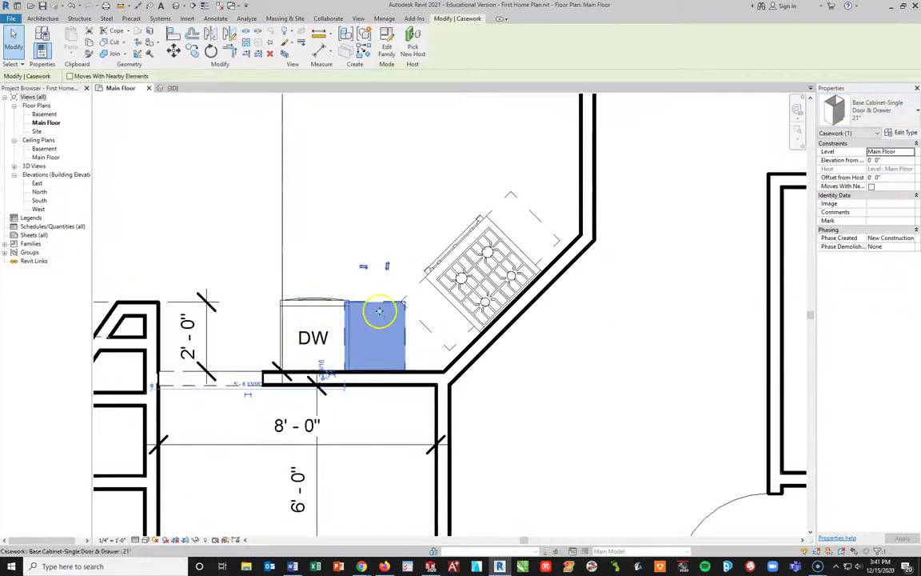
pyautogui.press('Escape')
# - Nudge the 21" base cabinet toward the dishwasher until it clears the corner of the angled cabinet beside the range
pyautogui.click(398, 315)
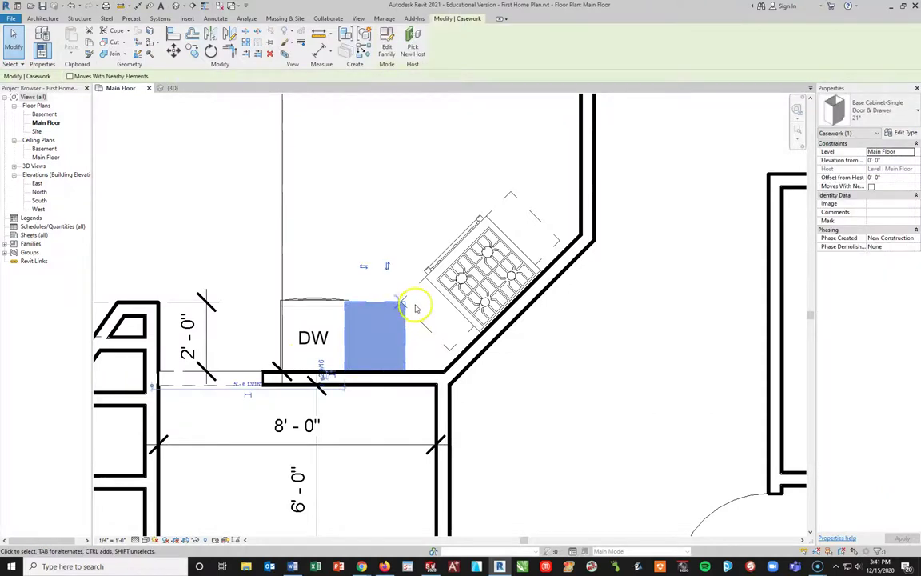
pyautogui.scroll(5, 418, 309)
pyautogui.press('Left')
pyautogui.press('Left')
pyautogui.press('Left')
pyautogui.press('Left')
pyautogui.press('Left')
pyautogui.press('Left')
pyautogui.press('Left')
pyautogui.press('Left')
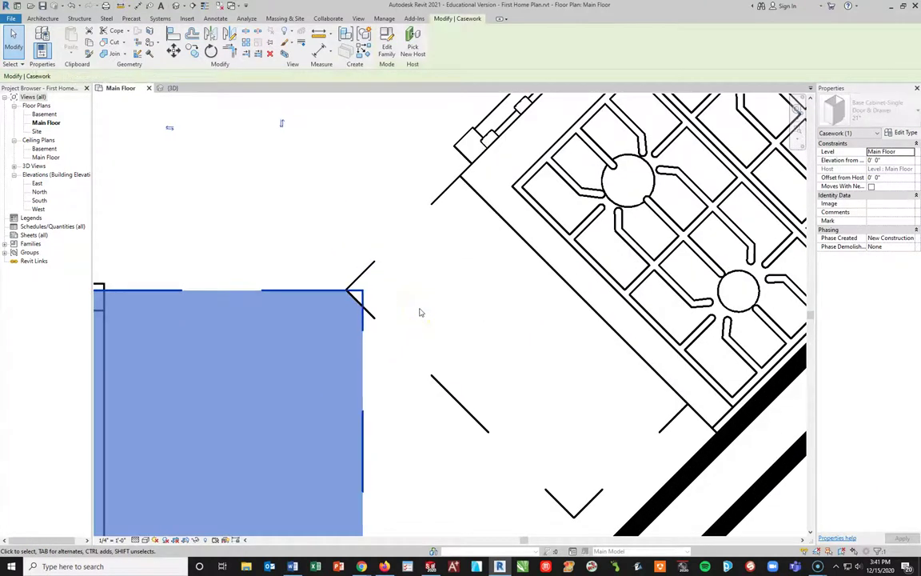
pyautogui.click(309, 247)
pyautogui.scroll(-3, 298, 353)
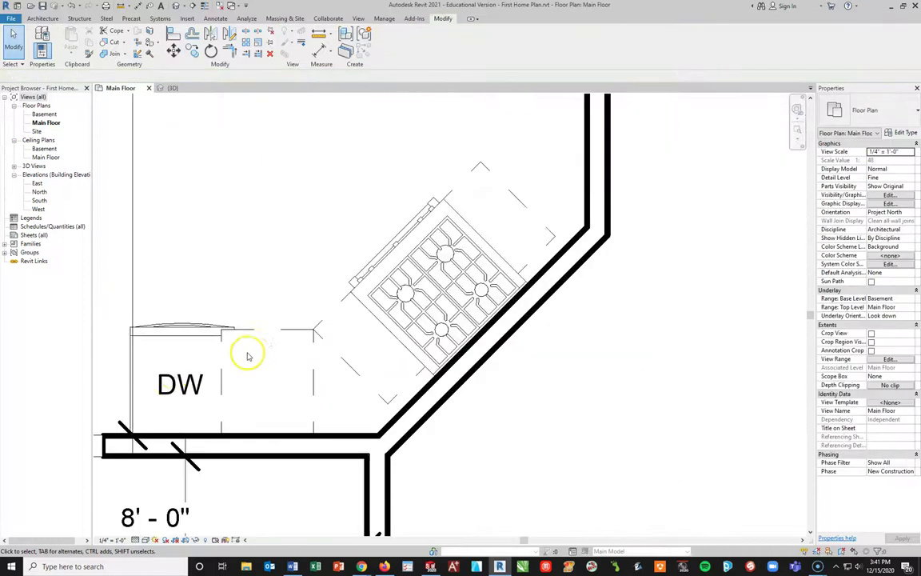
# - Nudge the dishwasher away from the range until its side is flush with the 21" base cabinet
pyautogui.click(174, 330)
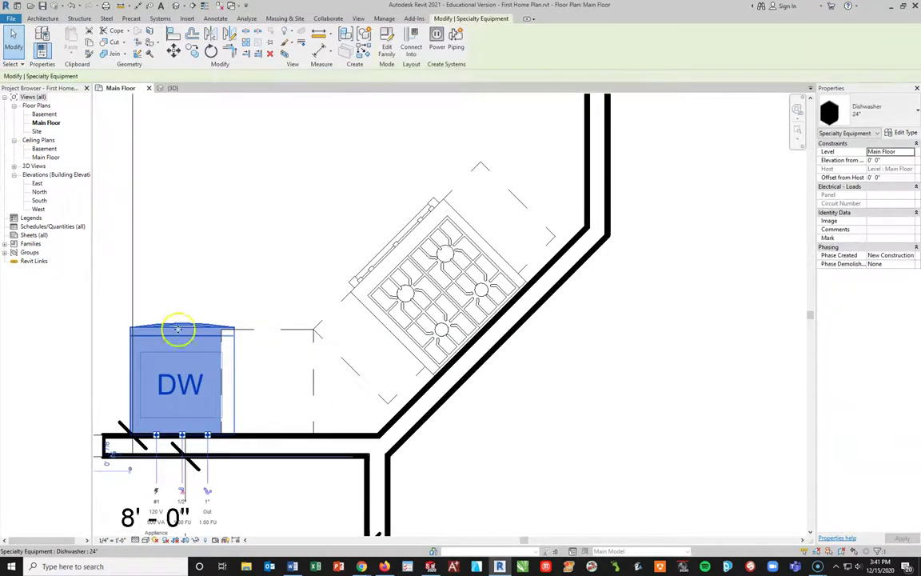
pyautogui.click(214, 334)
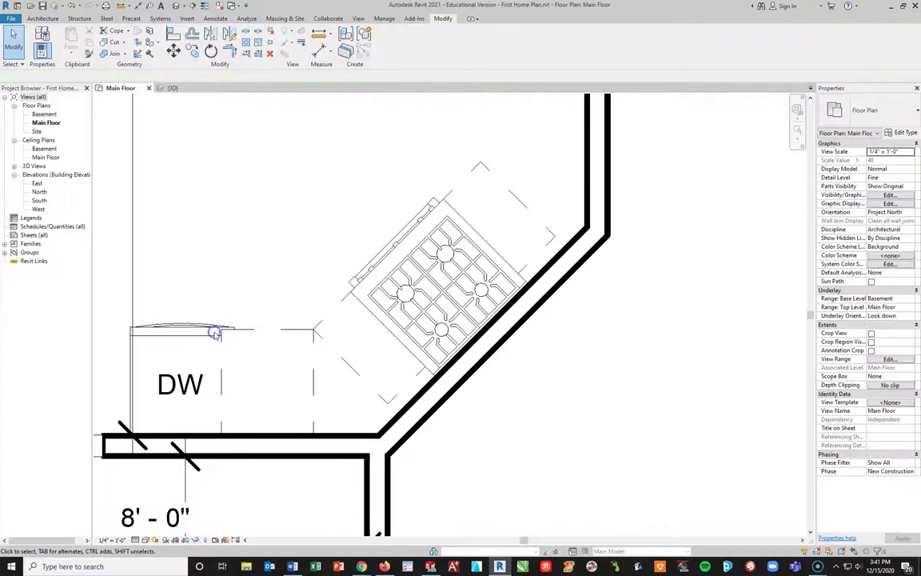
pyautogui.click(192, 332)
pyautogui.press('Left')
pyautogui.press('Left')
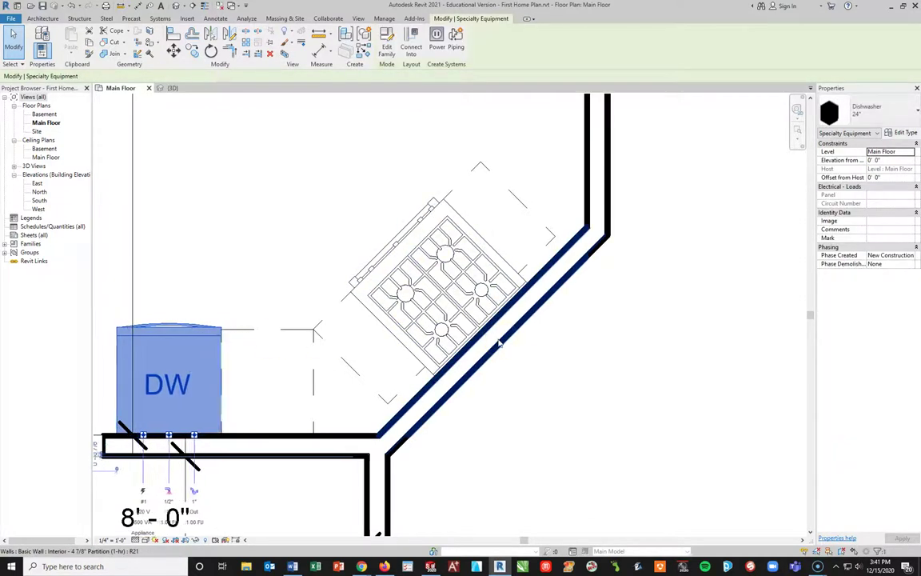
pyautogui.click(236, 257)
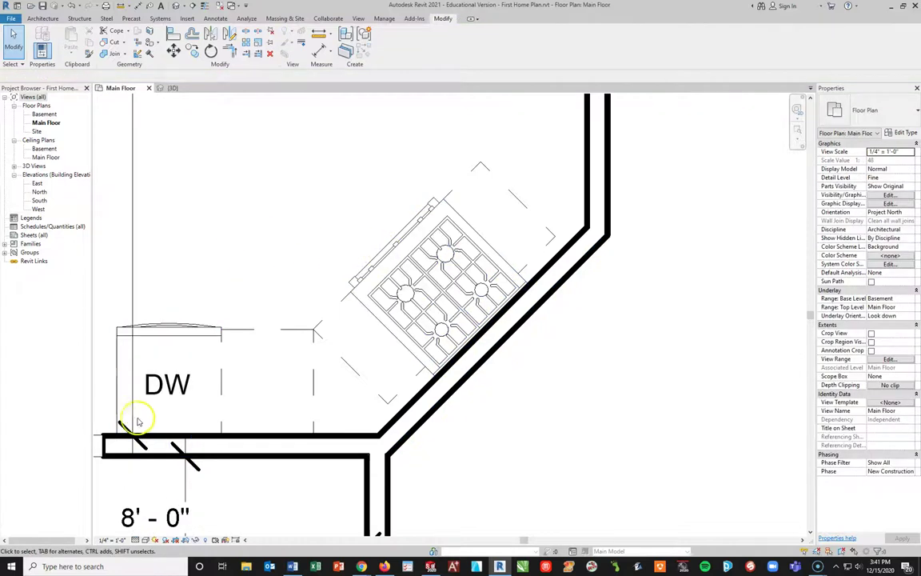
pyautogui.moveTo(131, 420); pyautogui.dragTo(314, 355, button='middle')
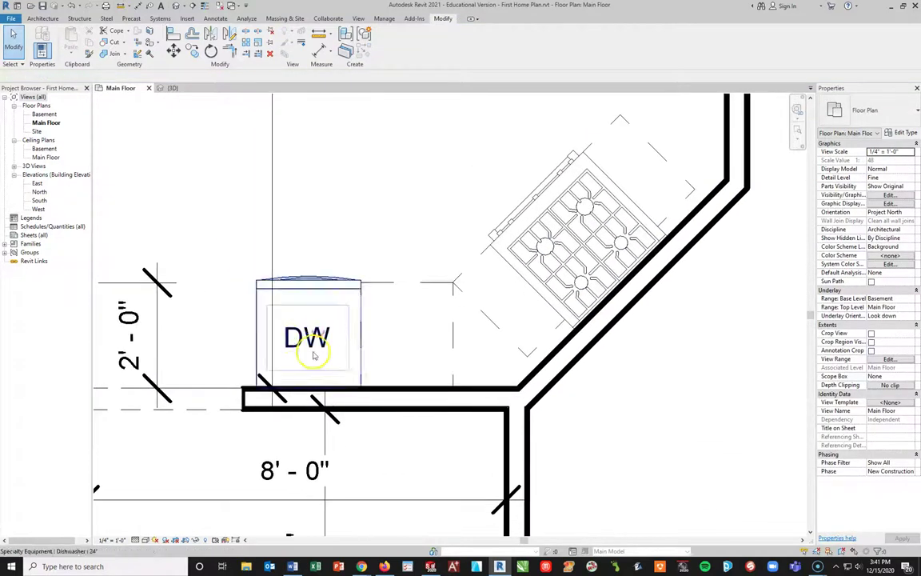
pyautogui.click(422, 288)
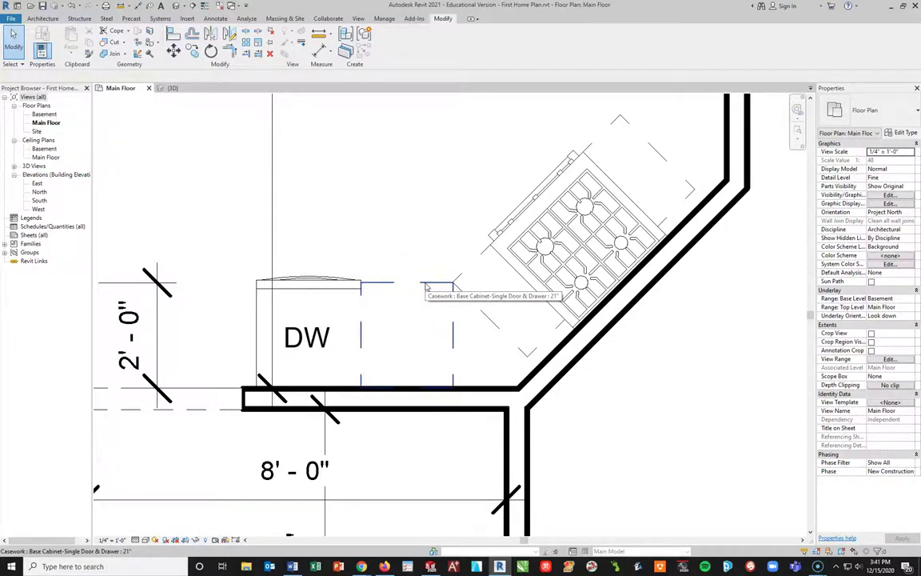
pyautogui.click(426, 286)
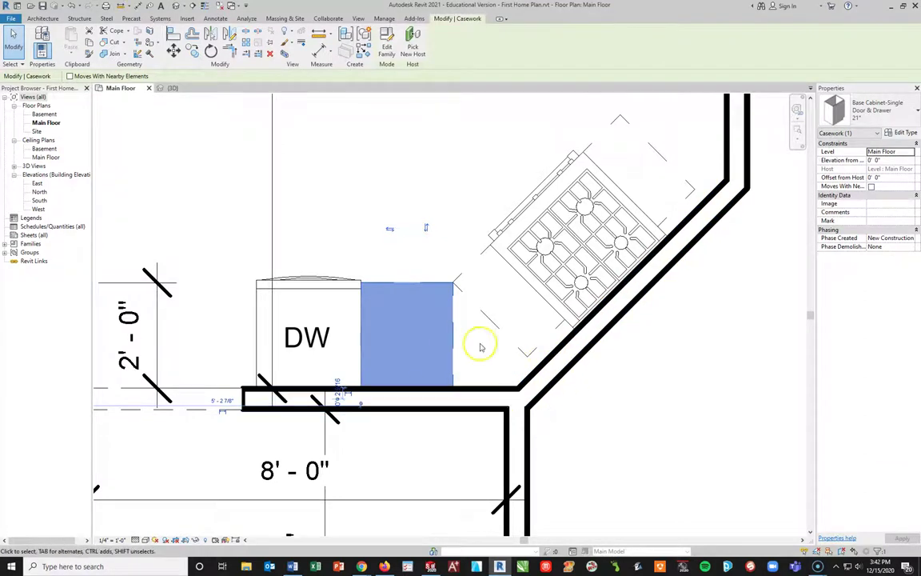
pyautogui.press('Delete')
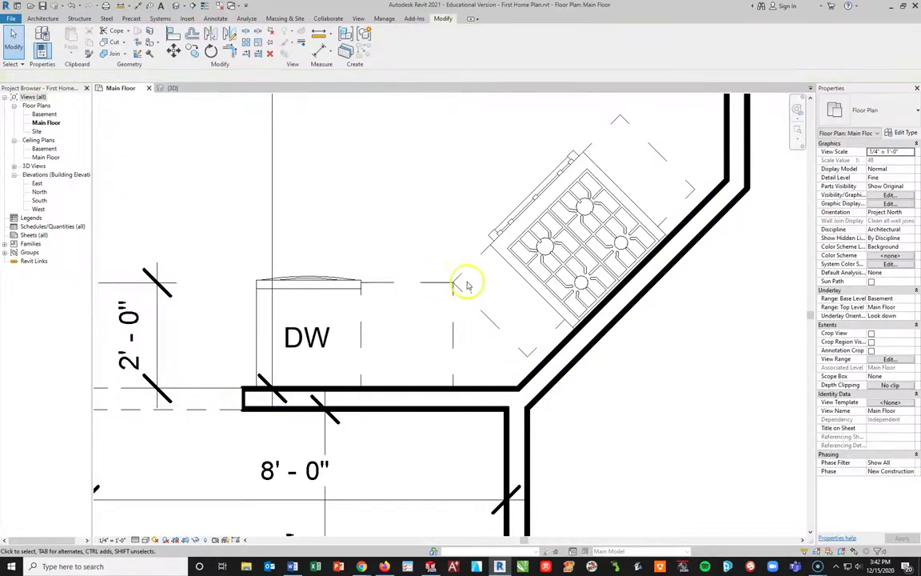
# - Nudge the dishwasher along the wall until its outer side lines up with the free end of the wall
pyautogui.click(340, 290)
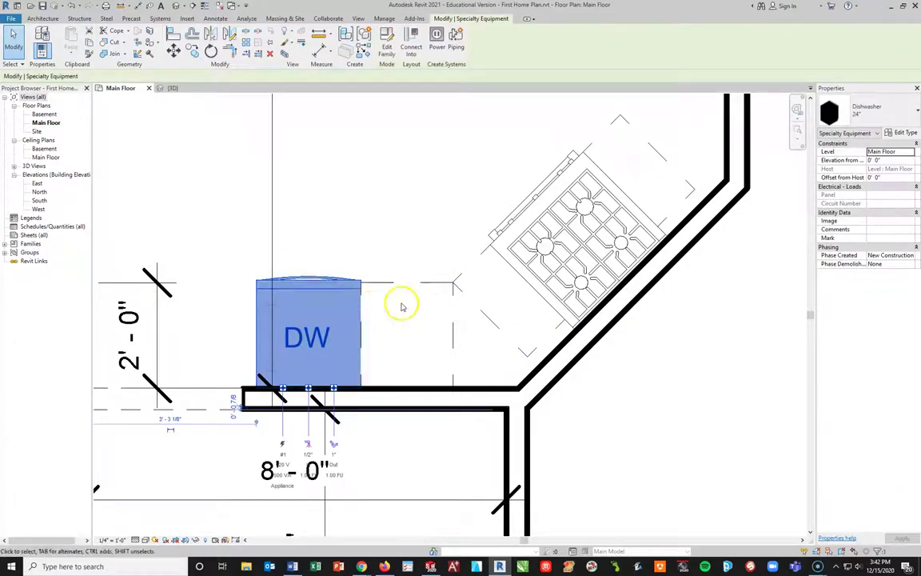
pyautogui.press('Left')
pyautogui.press('Left')
pyautogui.press('Left')
pyautogui.press('Left')
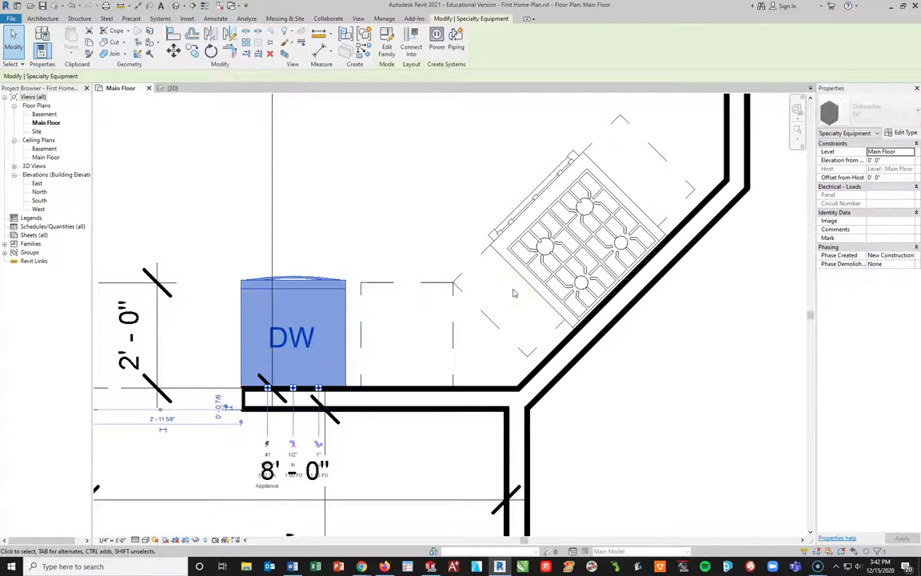
# - Nudge the 21" base cabinet toward the dishwasher to close the gap between them
pyautogui.click(421, 326)
pyautogui.press('Left')
pyautogui.press('Left')
pyautogui.press('Left')
pyautogui.press('Left')
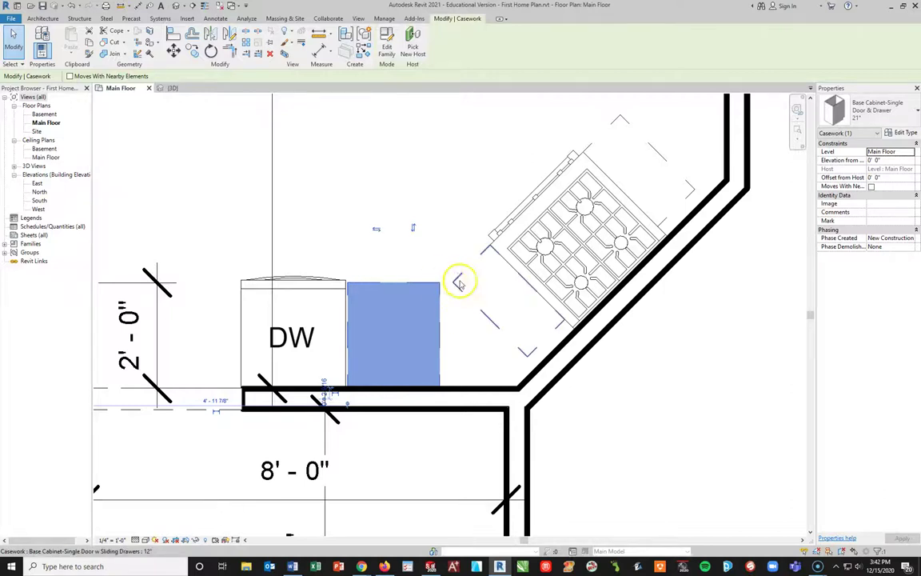
pyautogui.press('Escape')
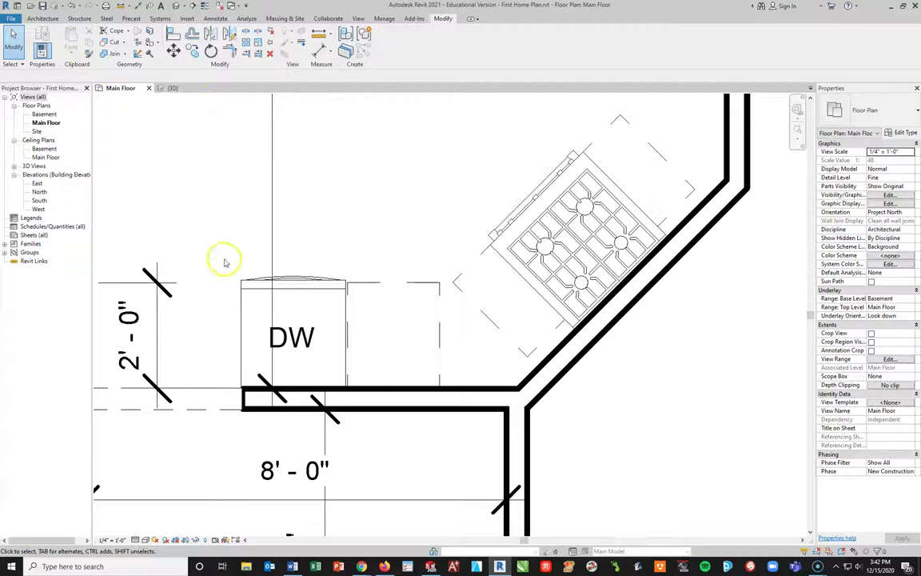
pyautogui.press('F1')
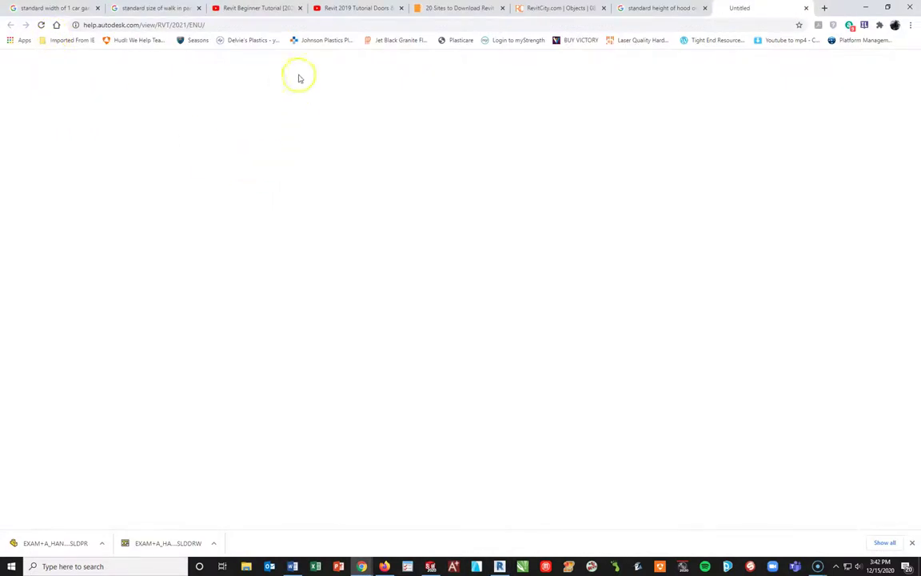
pyautogui.click(499, 565)
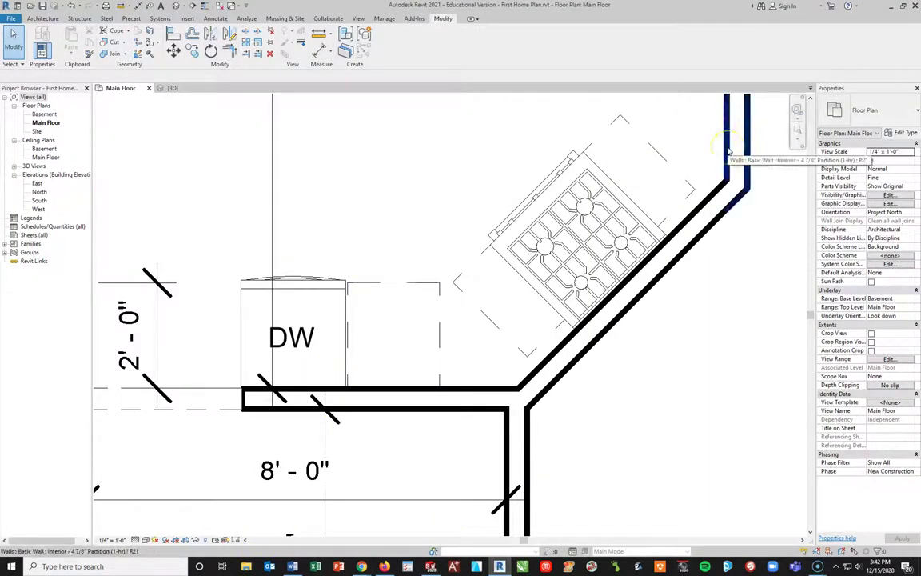
# - Load the Base Cabinet-Filler family from the Base Cabinets folder of the Casework library as the component to place
pyautogui.click(808, 220)
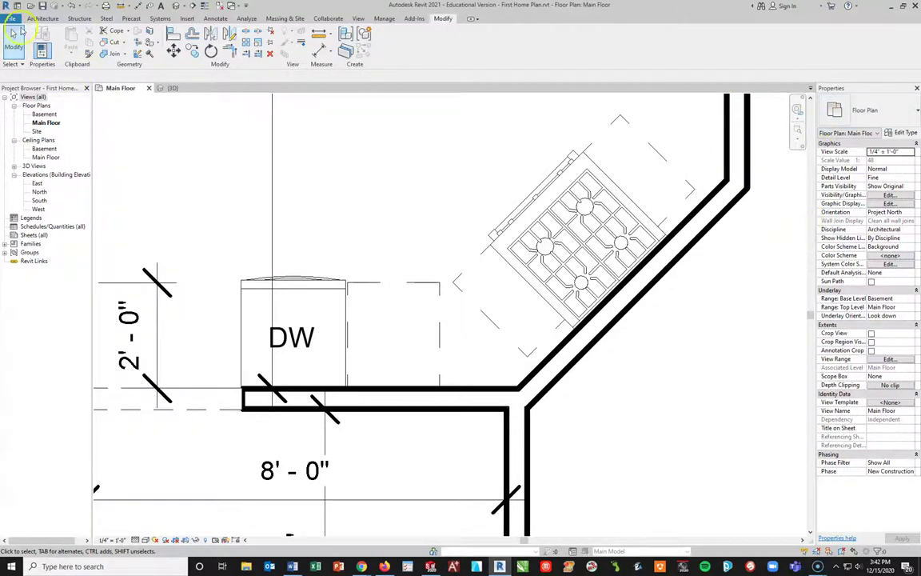
pyautogui.click(36, 17)
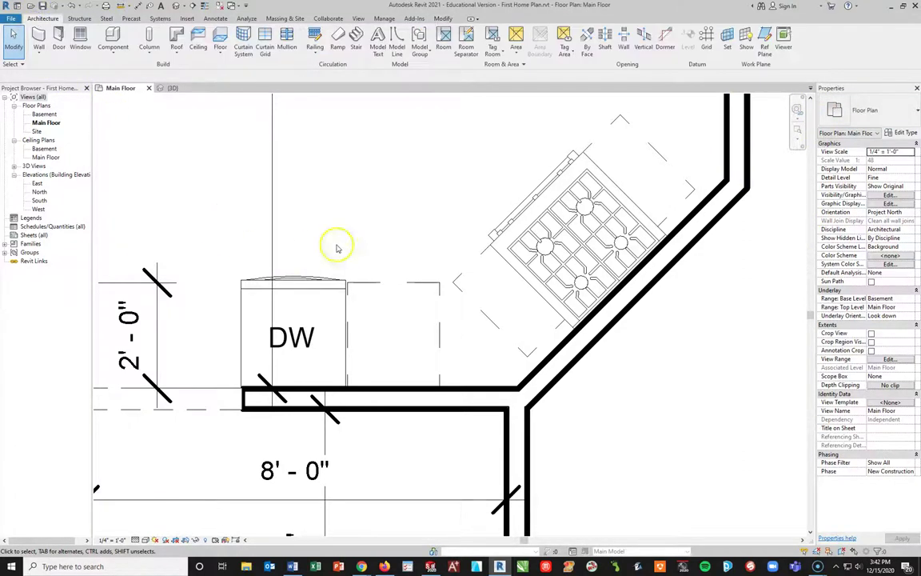
pyautogui.click(113, 40)
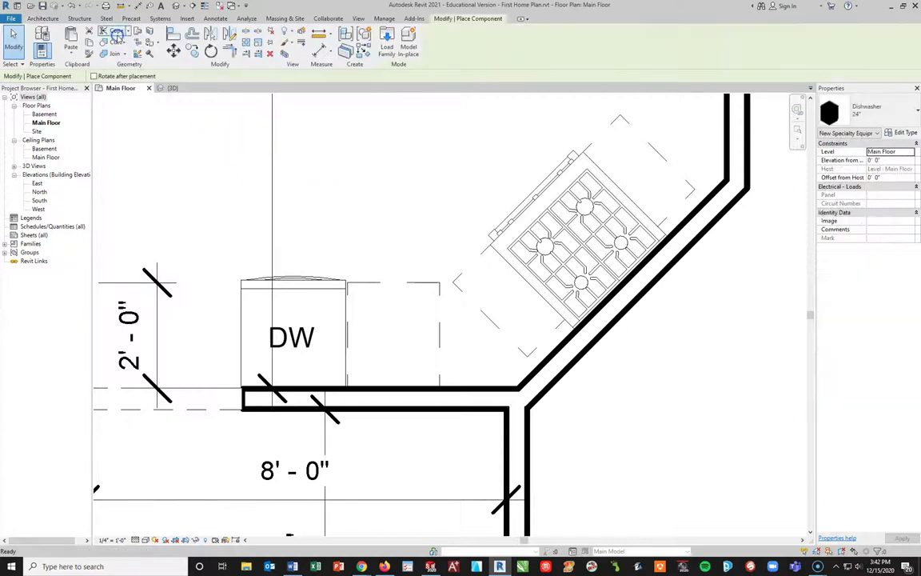
pyautogui.click(389, 38)
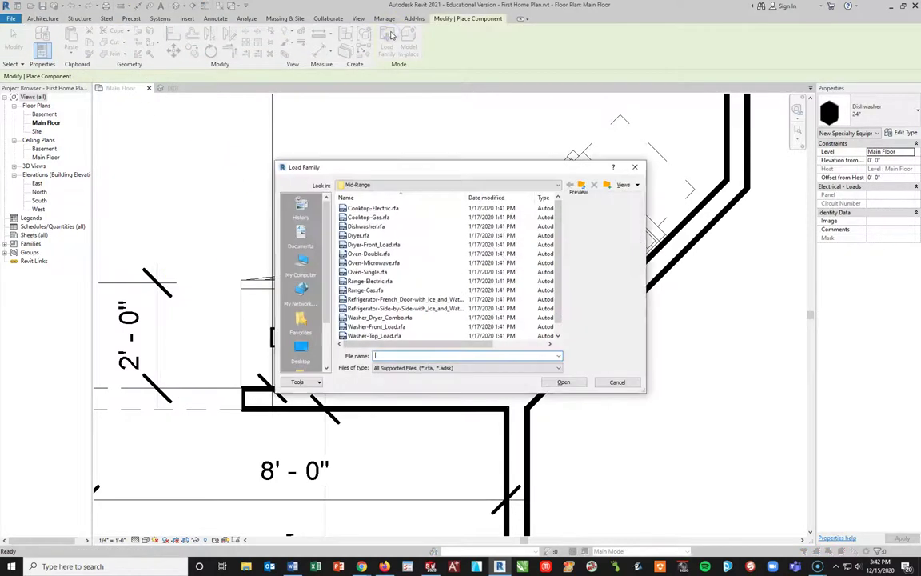
pyautogui.click(582, 185)
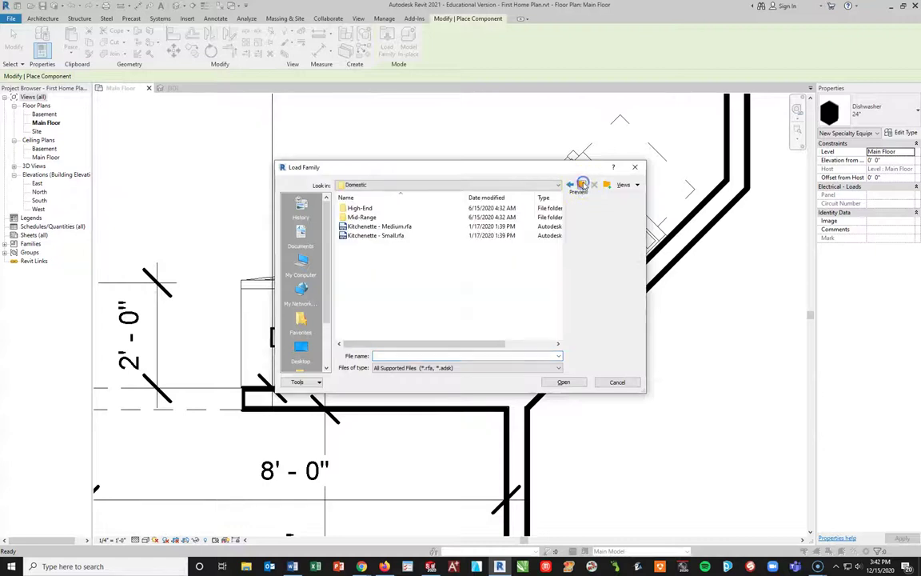
pyautogui.click(582, 185)
pyautogui.click(582, 185)
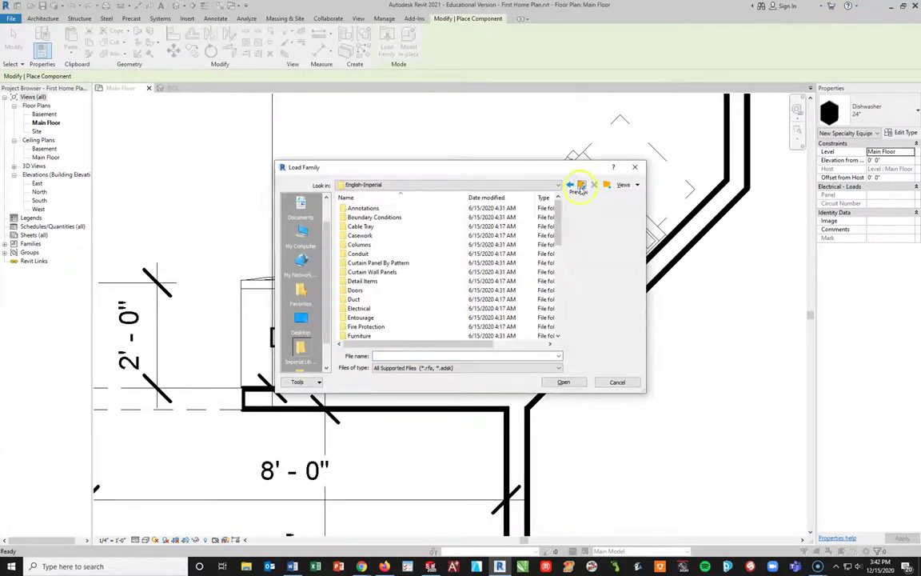
pyautogui.doubleClick(352, 235)
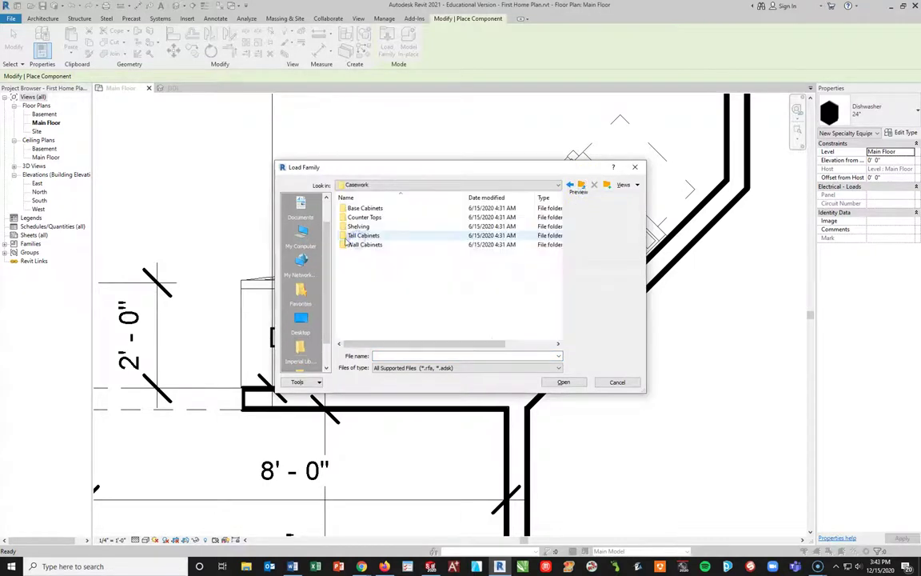
pyautogui.doubleClick(350, 209)
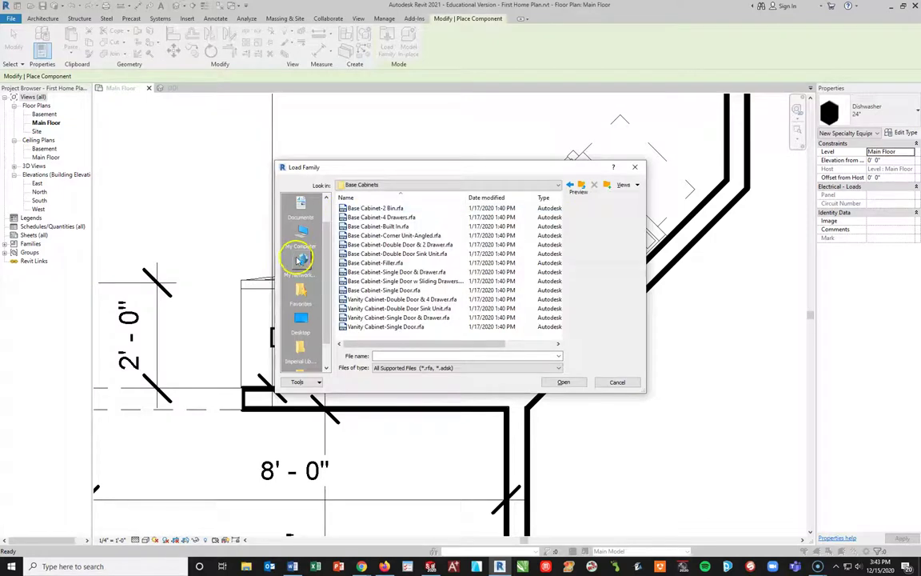
pyautogui.click(349, 264)
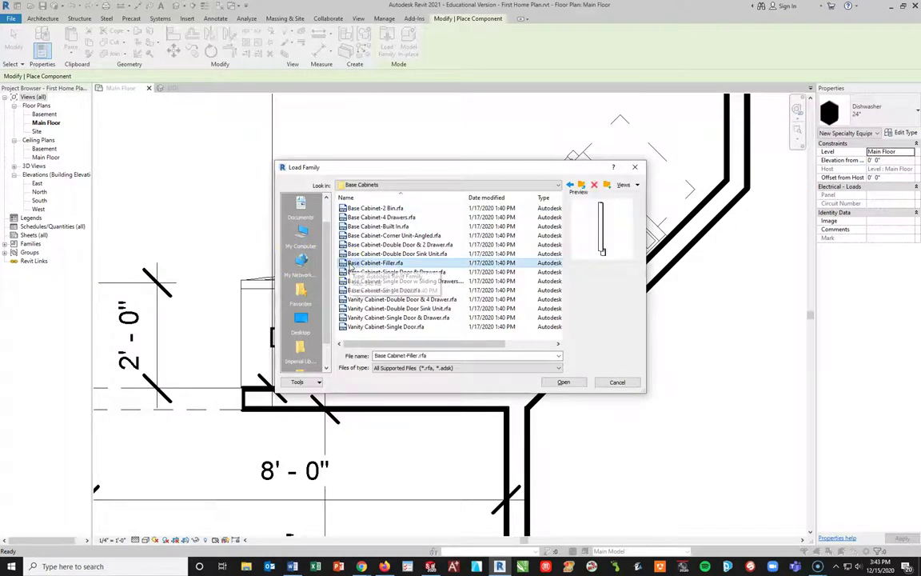
pyautogui.click(563, 381)
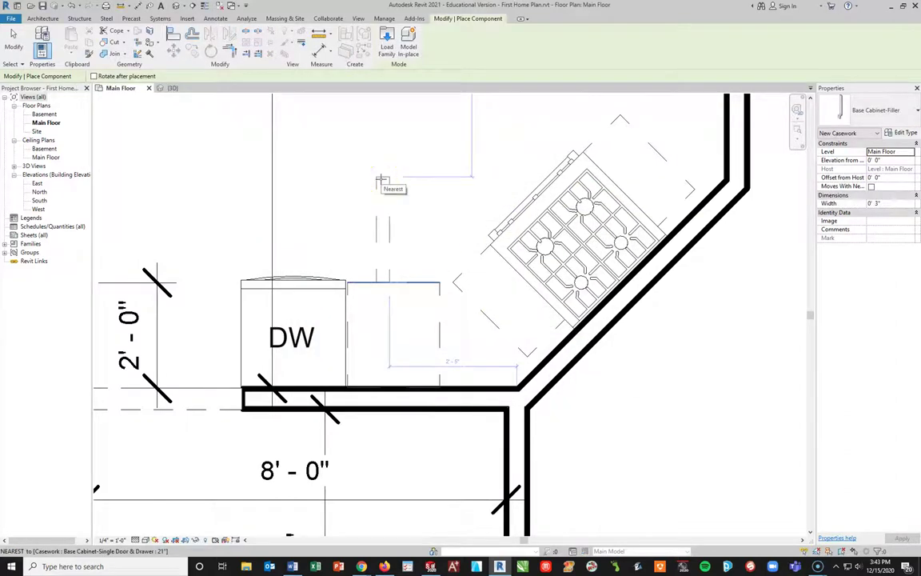
# - Place the base cabinet filler against the wall, between the 21" base cabinet and the corner of the angled cabinet
pyautogui.click(330, 227)
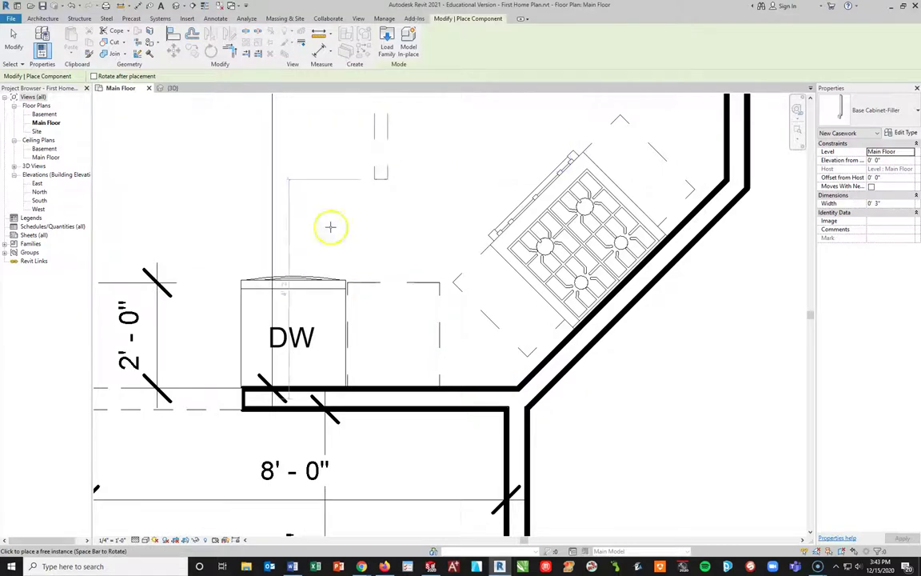
pyautogui.click(448, 385)
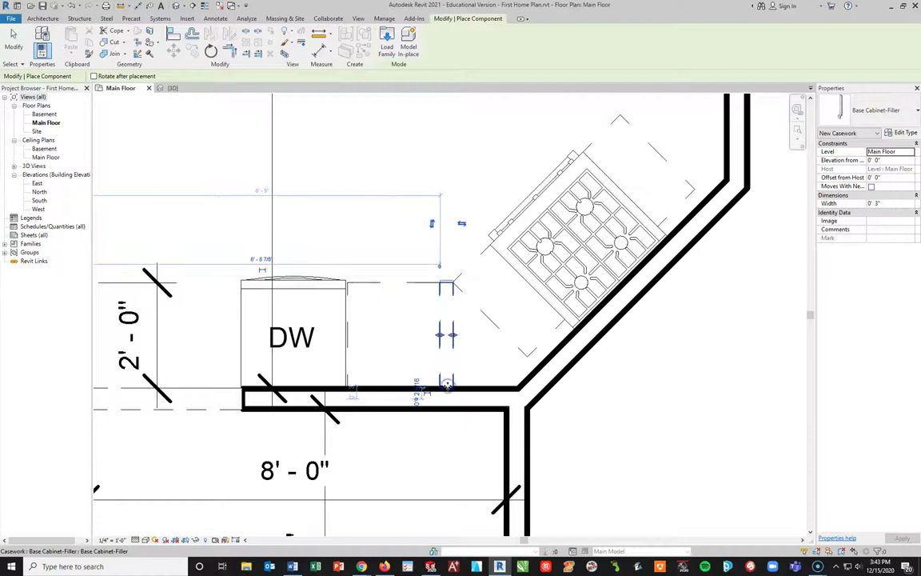
pyautogui.press('Escape')
pyautogui.scroll(5, 452, 276)
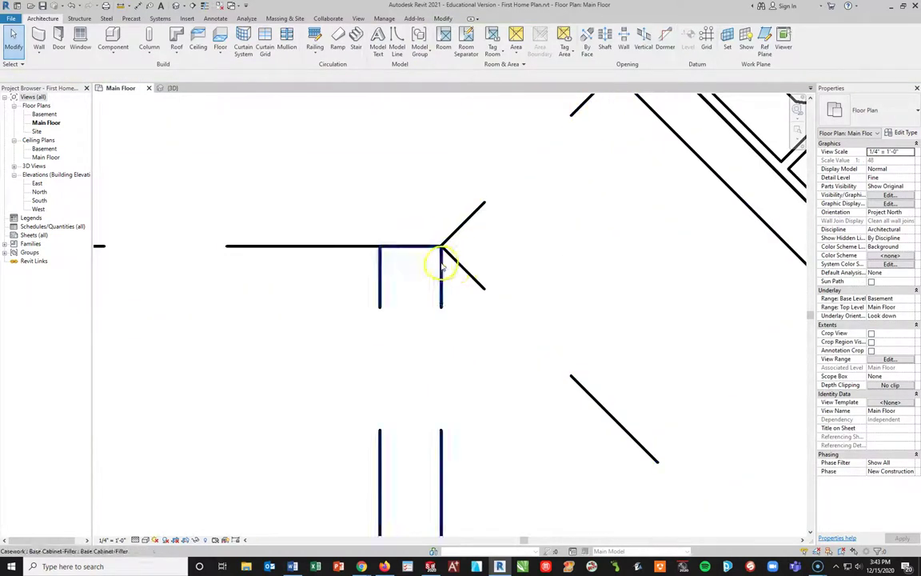
# - Nudge the dishwasher toward the 21" base cabinet to close the gap between them
pyautogui.click(380, 257)
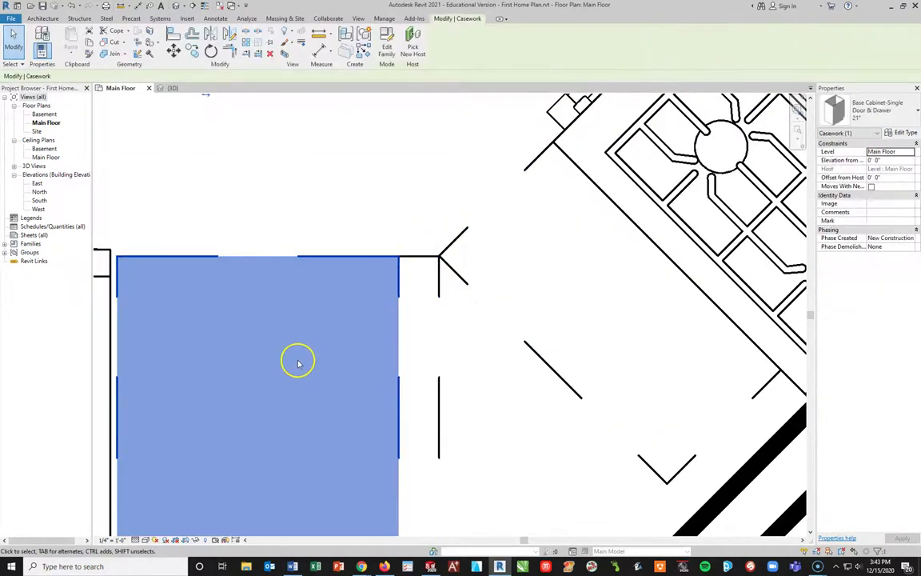
pyautogui.scroll(3, 288, 368)
pyautogui.scroll(-3, 282, 372)
pyautogui.moveTo(315, 354); pyautogui.dragTo(494, 372, button='middle')
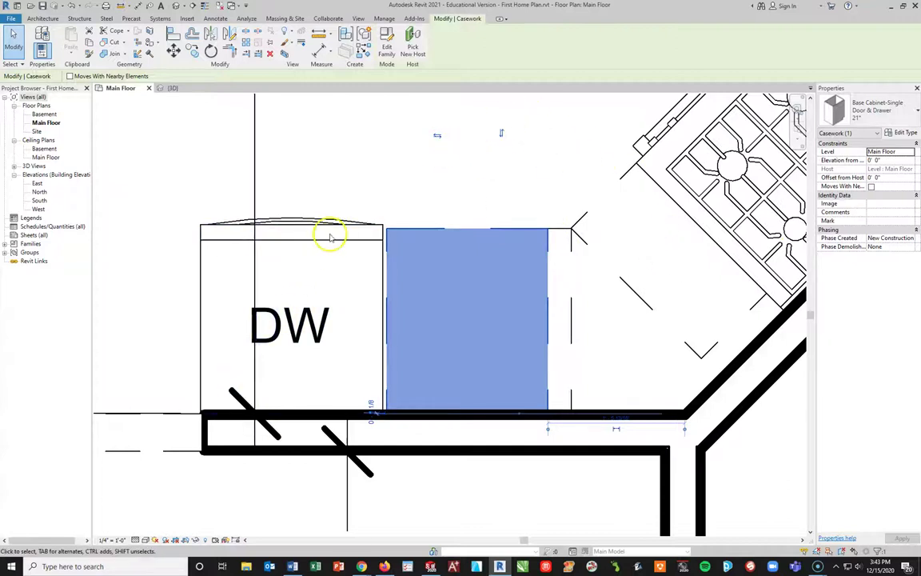
pyautogui.click(382, 235)
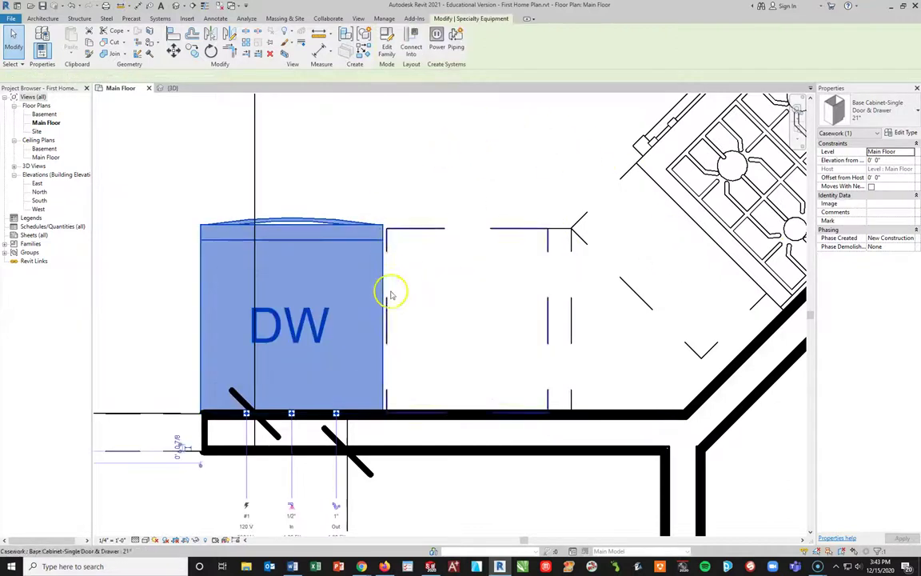
pyautogui.press('Right')
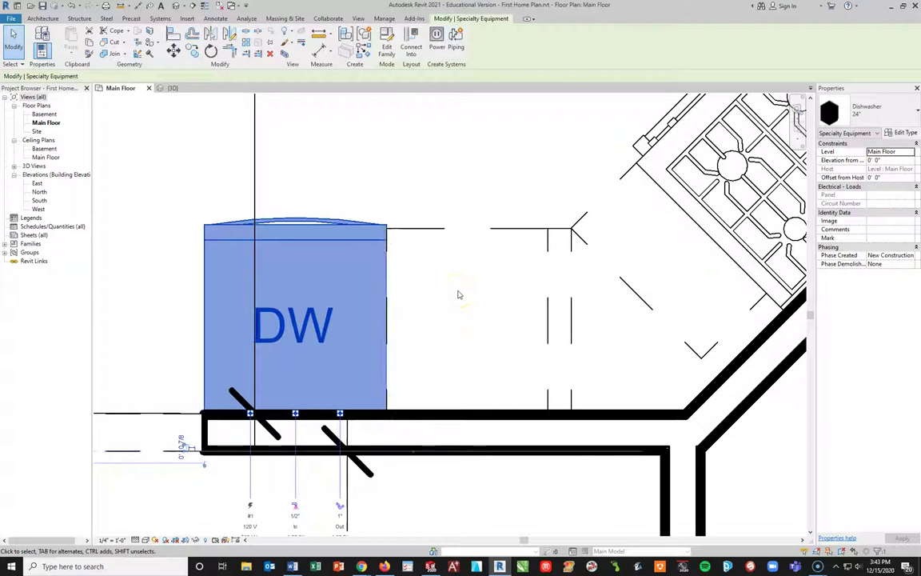
pyautogui.click(456, 134)
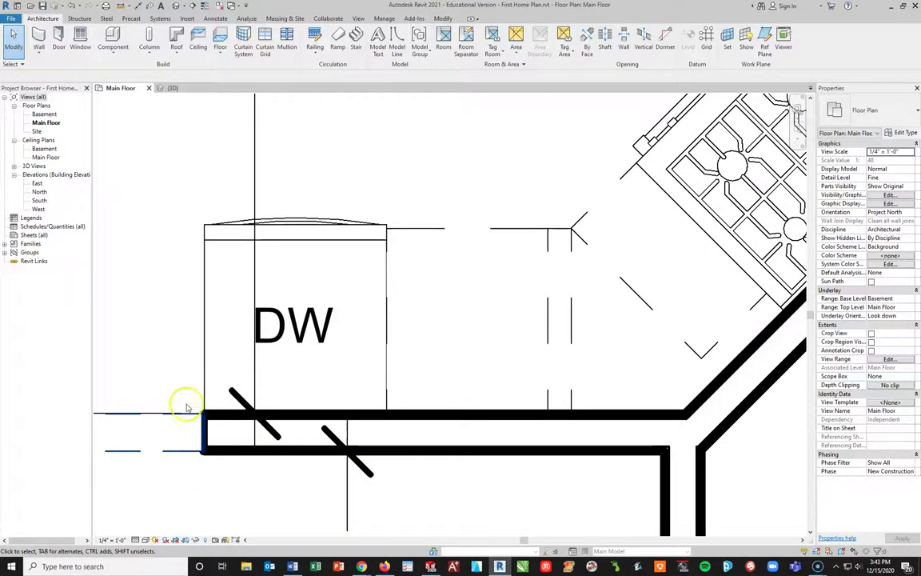
pyautogui.scroll(-2, 214, 429)
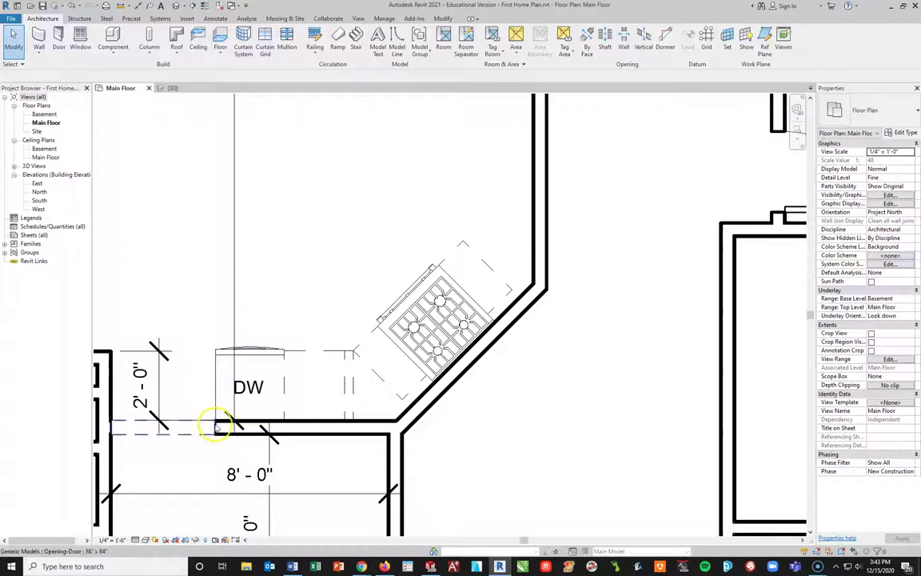
pyautogui.click(202, 429)
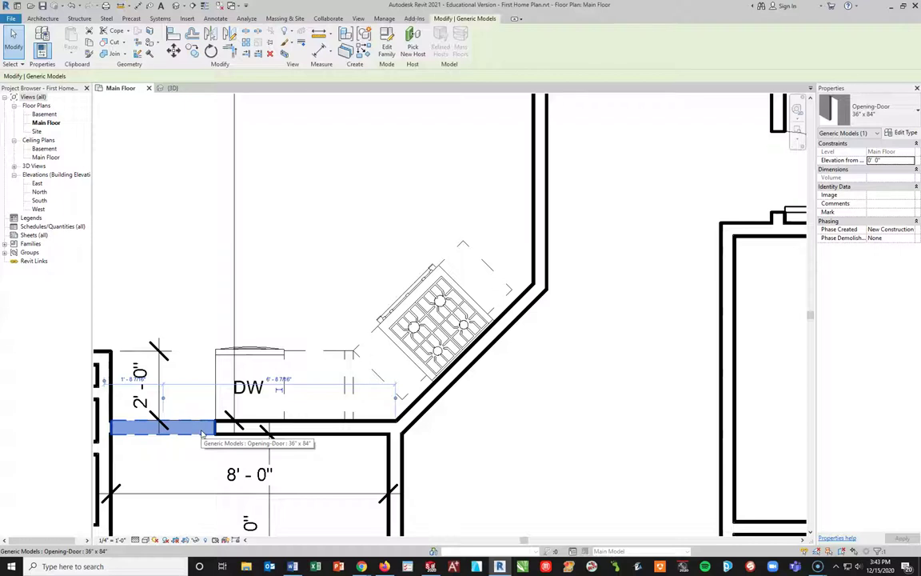
pyautogui.click(210, 462)
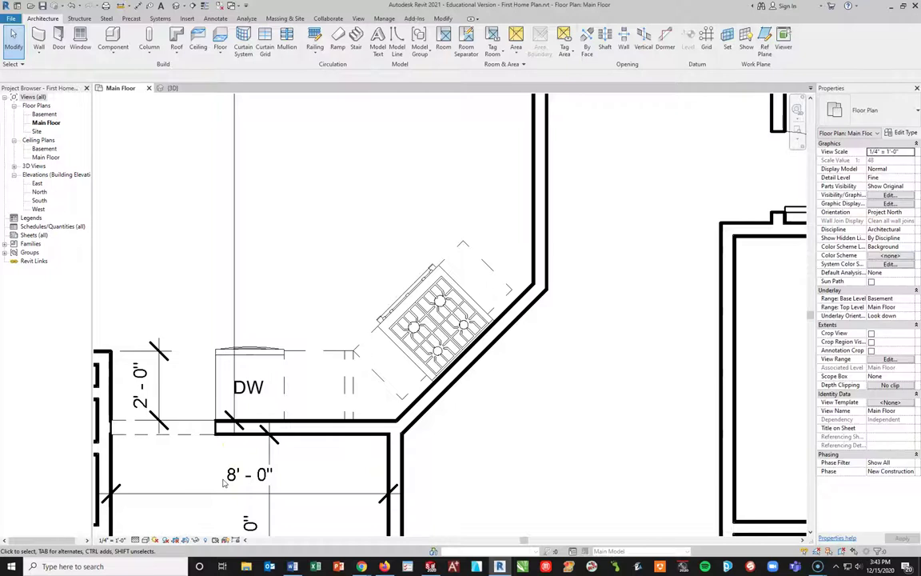
# - Set the base cabinet filler type's cabinet material to Clad - White, found by searching the materials for "clad"
pyautogui.click(351, 372)
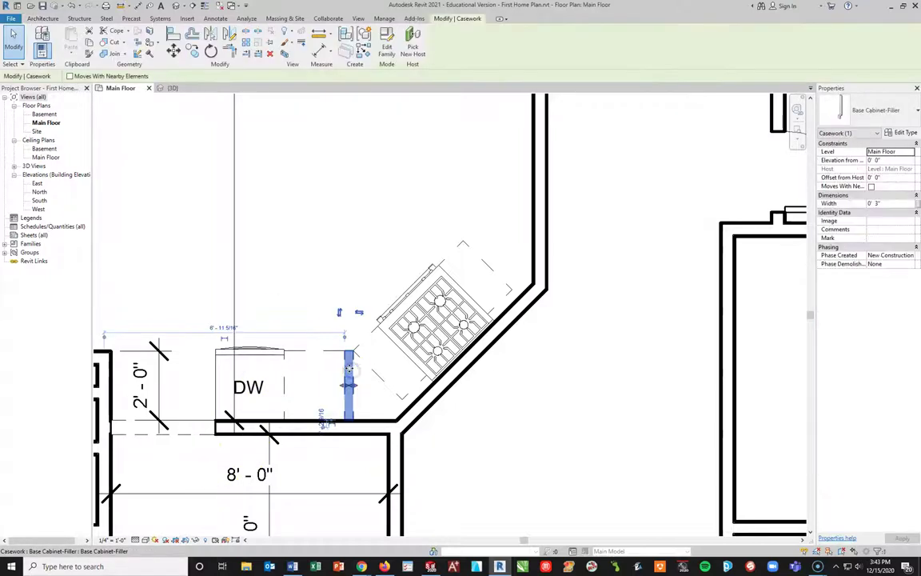
pyautogui.click(895, 133)
pyautogui.click(678, 334)
pyautogui.click(685, 334)
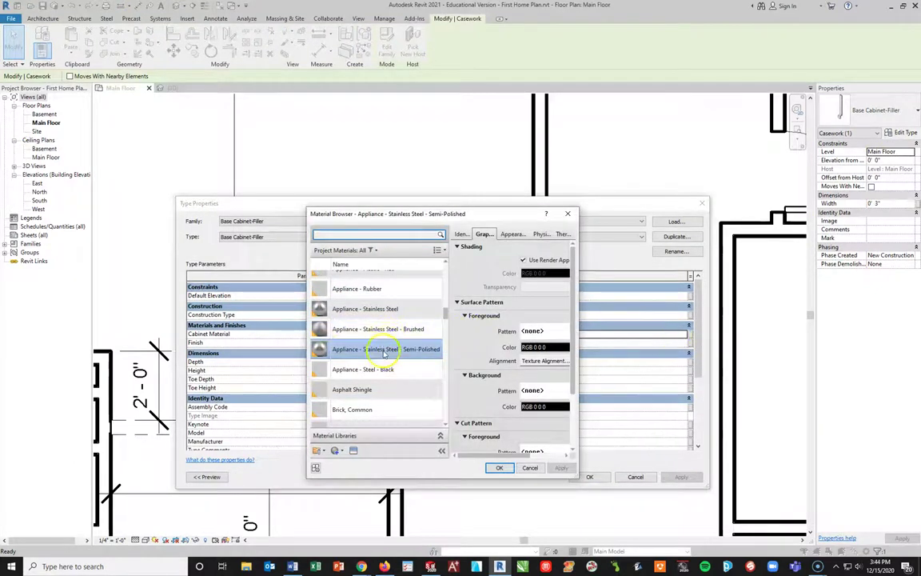
pyautogui.scroll(1, 366, 272)
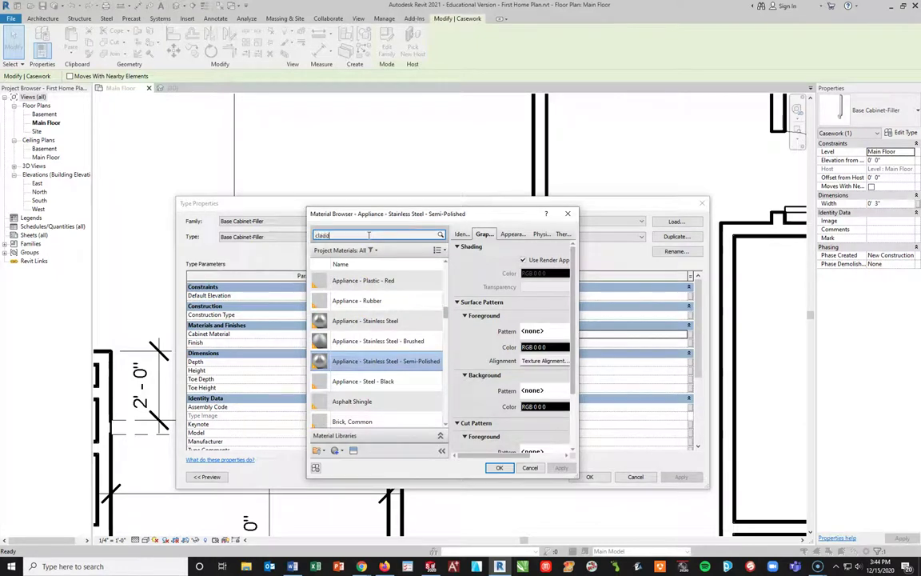
pyautogui.click(369, 235)
pyautogui.write('cladd')
pyautogui.press('BackSpace')
pyautogui.click(347, 293)
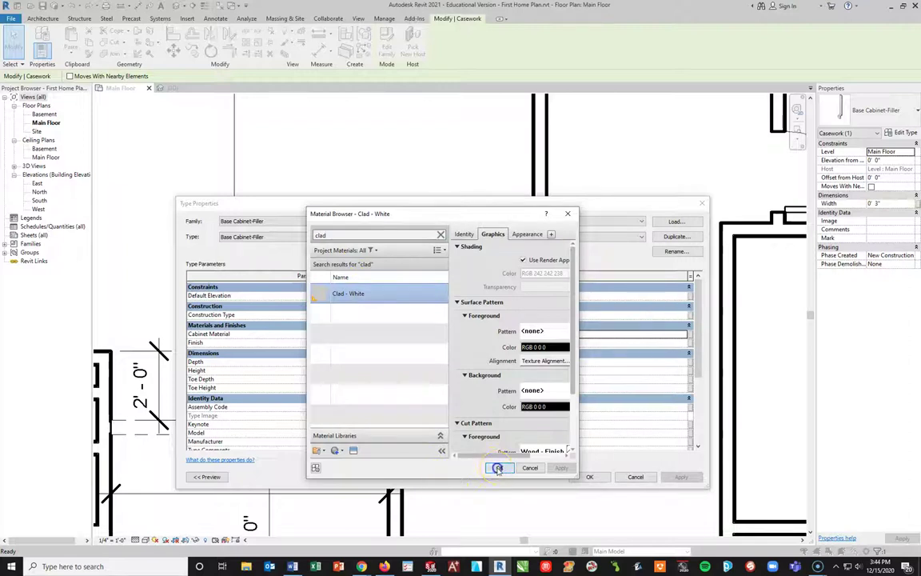
pyautogui.click(497, 467)
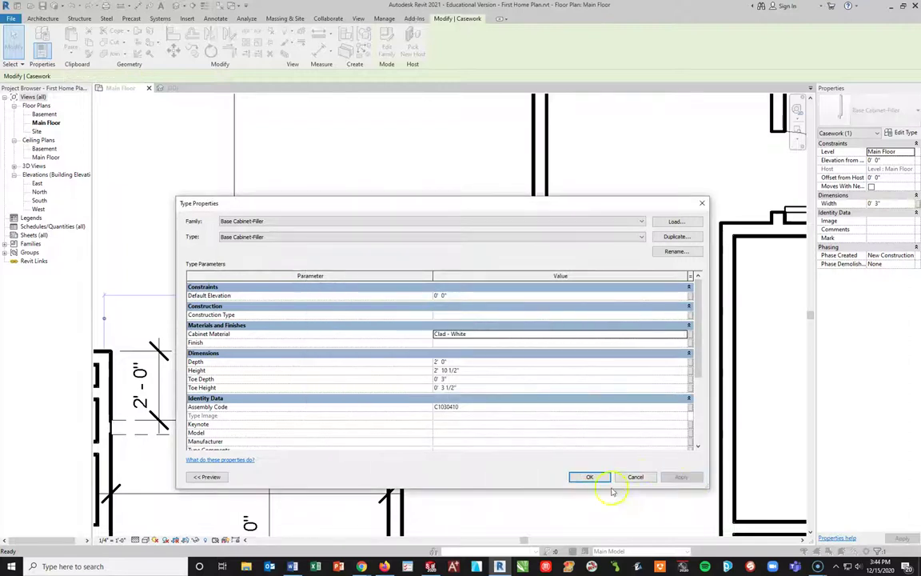
pyautogui.click(589, 477)
pyautogui.click(537, 414)
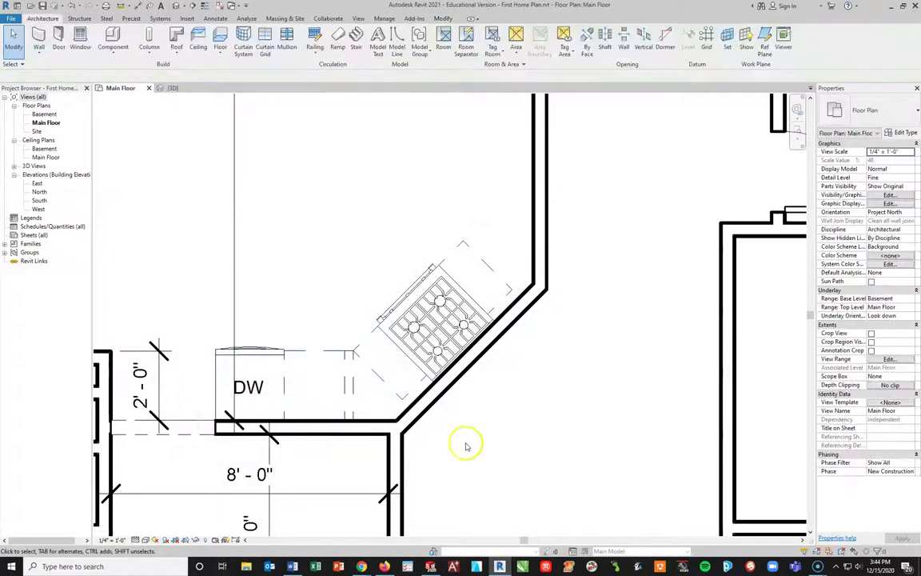
# - Examine the kitchen in the 3D view, checking the filler's fit beside the range cabinets, the dishwasher run and the opposite wall
pyautogui.click(166, 88)
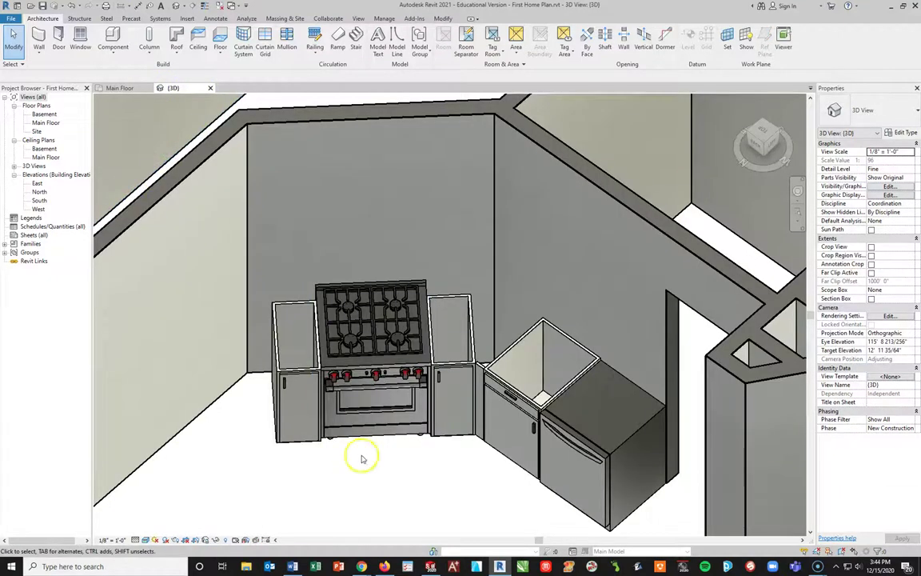
pyautogui.scroll(2, 470, 392)
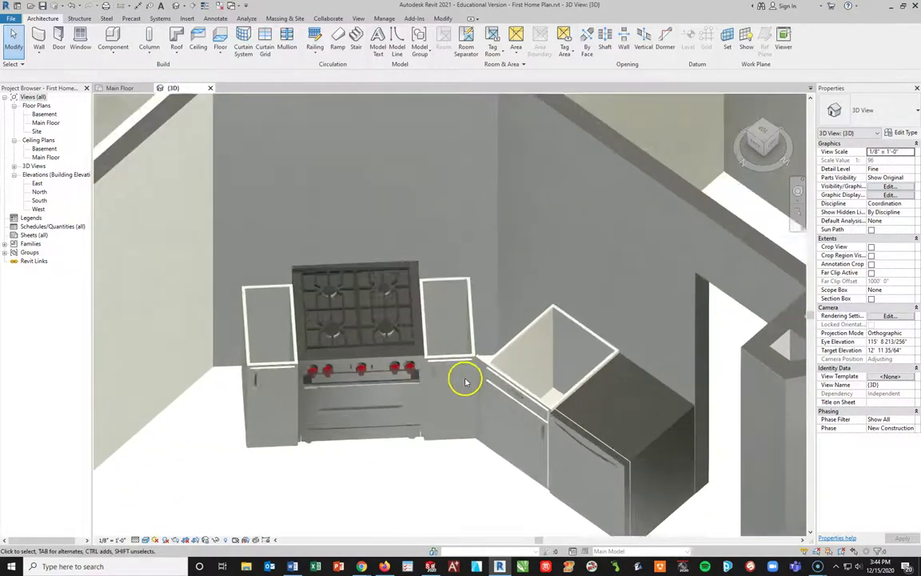
pyautogui.scroll(5, 464, 374)
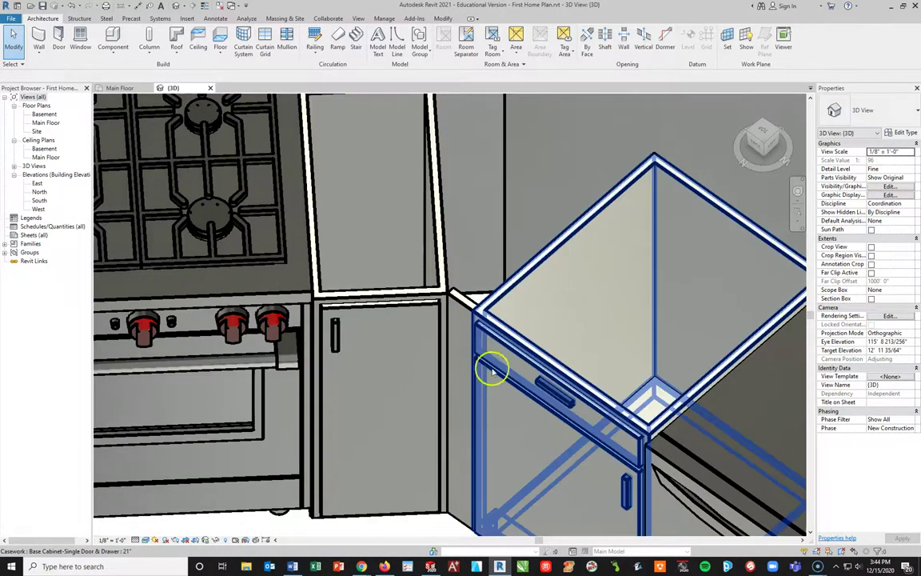
pyautogui.keyDown('shift'); pyautogui.moveTo(475, 415); pyautogui.dragTo(559, 427, button='middle'); pyautogui.keyUp('shift')
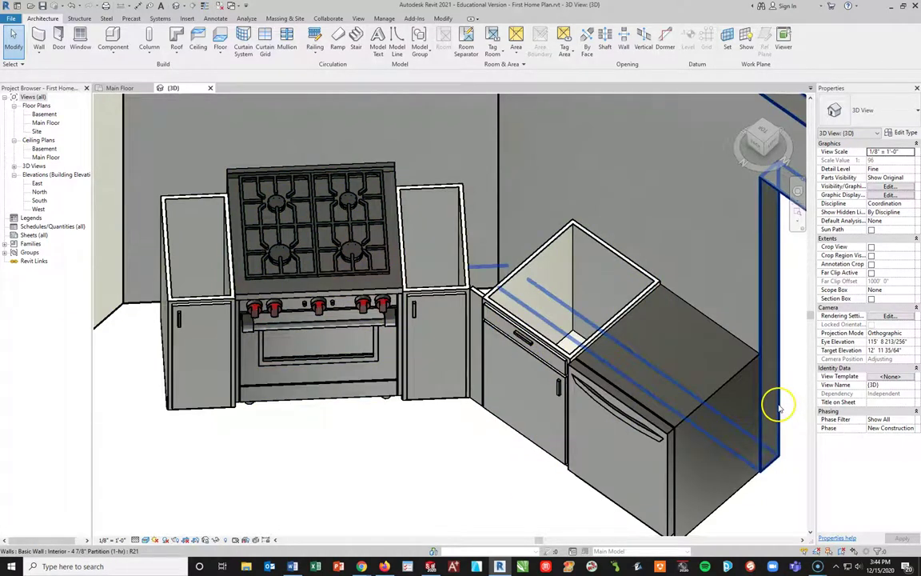
pyautogui.keyDown('shift'); pyautogui.moveTo(332, 432); pyautogui.dragTo(431, 337, button='middle'); pyautogui.keyUp('shift')
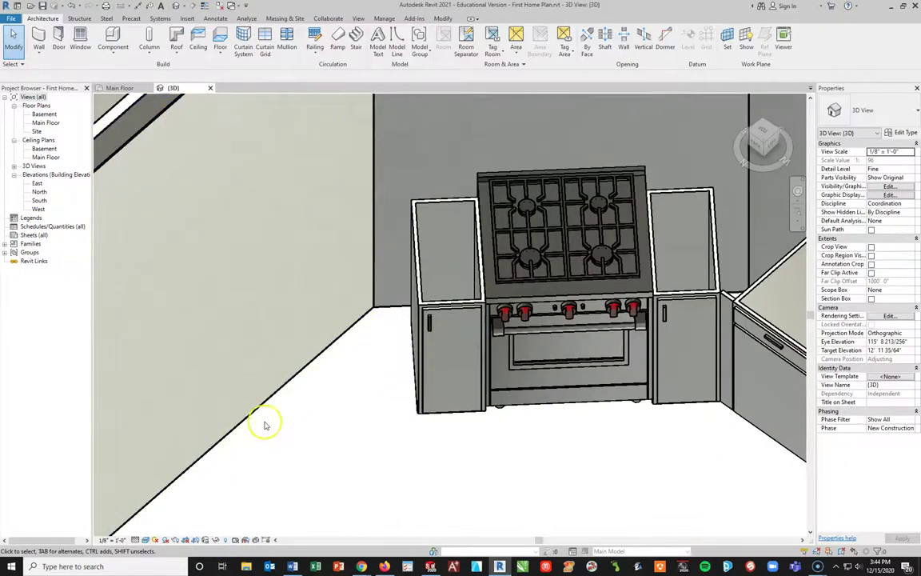
pyautogui.moveTo(308, 411); pyautogui.dragTo(421, 354, button='middle')
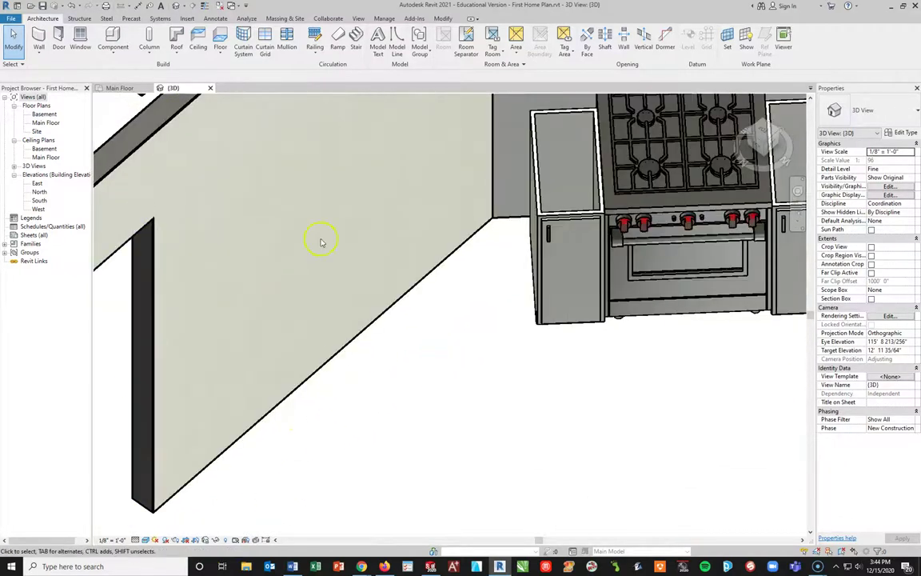
pyautogui.scroll(-3, 459, 286)
pyautogui.scroll(1, 340, 208)
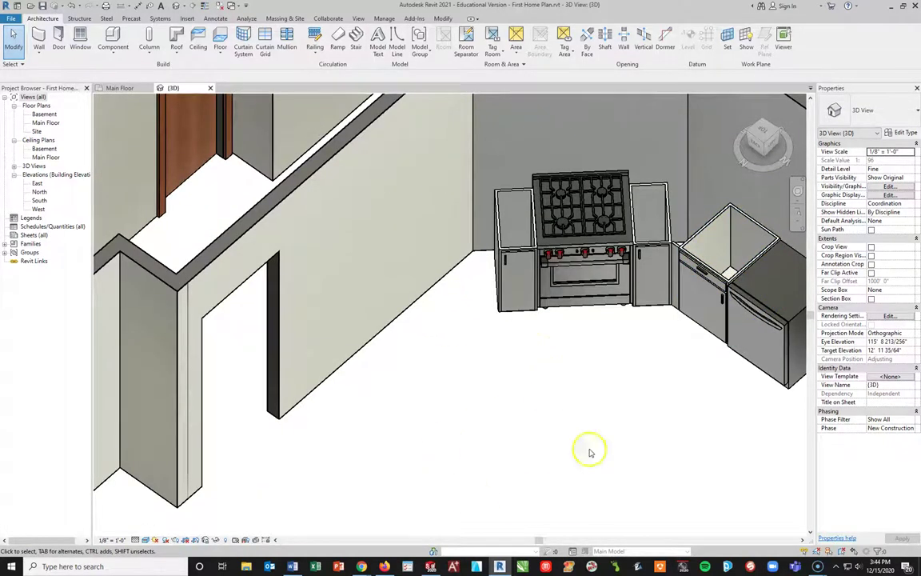
pyautogui.moveTo(548, 409); pyautogui.dragTo(426, 489, button='middle')
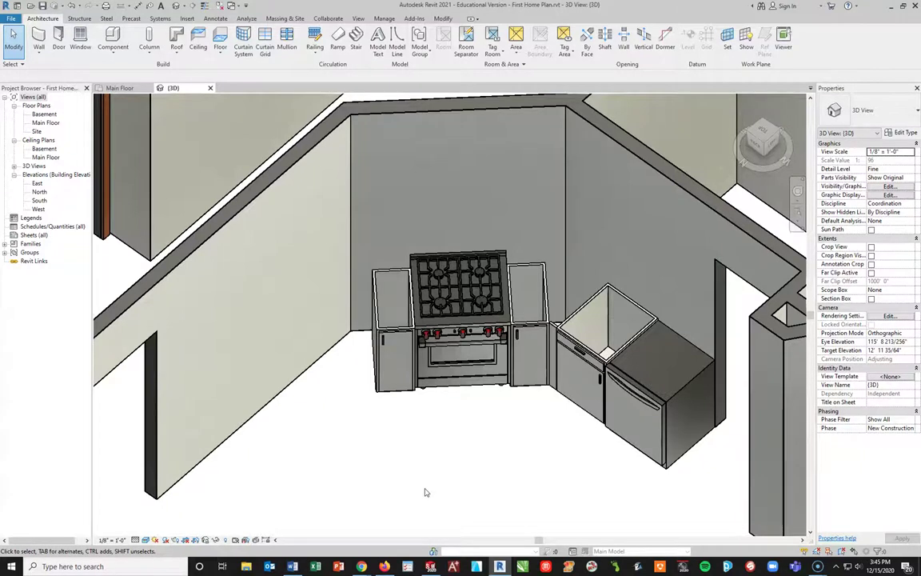
# - In the Main Floor plan, load the Base Cabinet-Double Door & 2 Drawer family from the Base Cabinets folder for placement
pyautogui.click(425, 489)
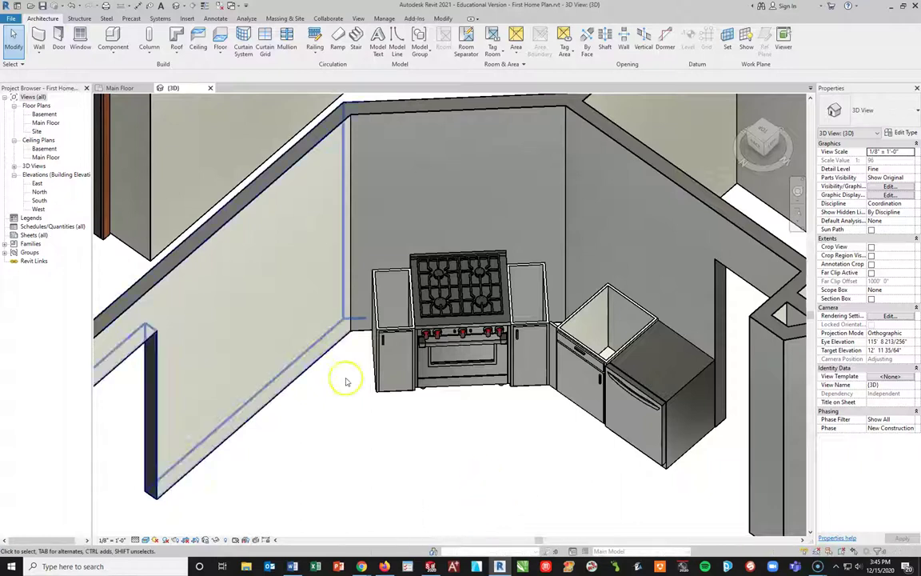
pyautogui.click(116, 88)
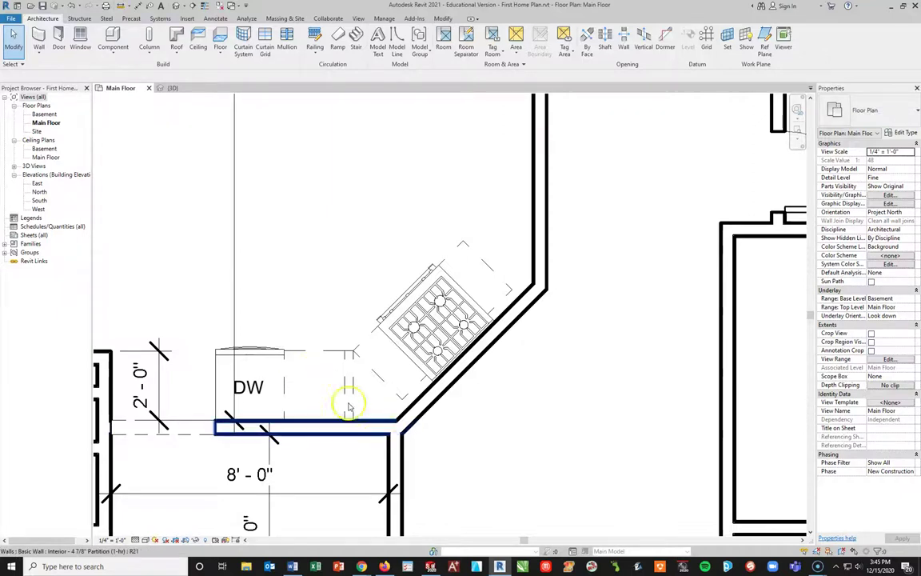
pyautogui.moveTo(506, 342); pyautogui.dragTo(462, 470, button='middle')
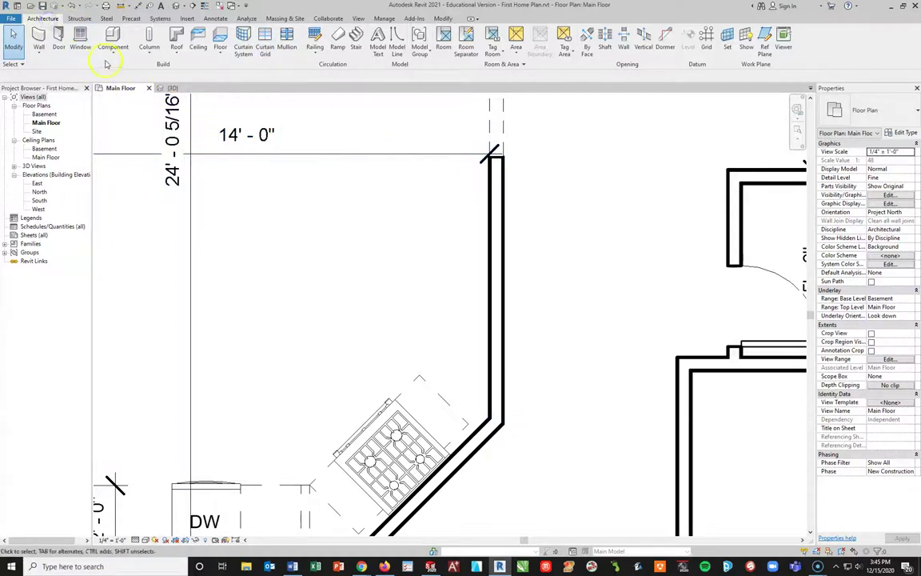
pyautogui.click(113, 36)
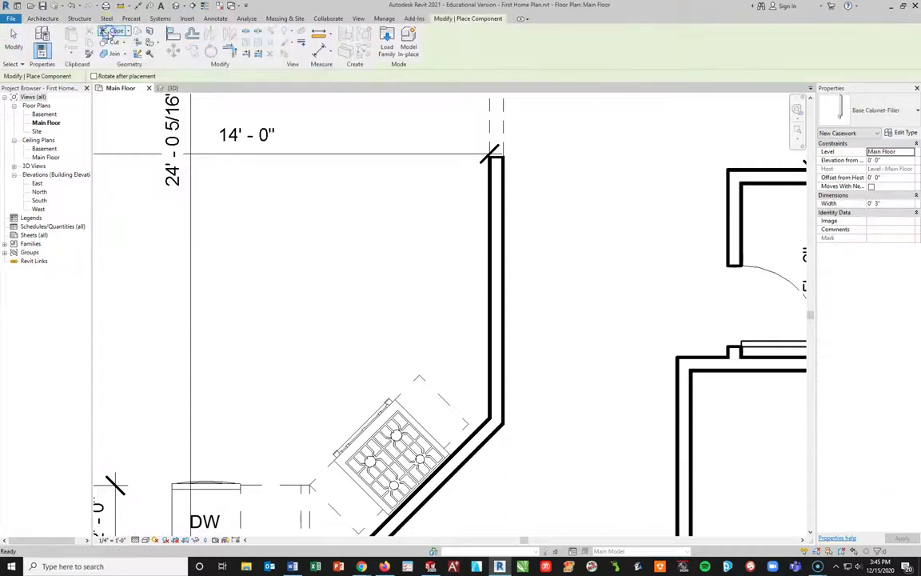
pyautogui.click(394, 50)
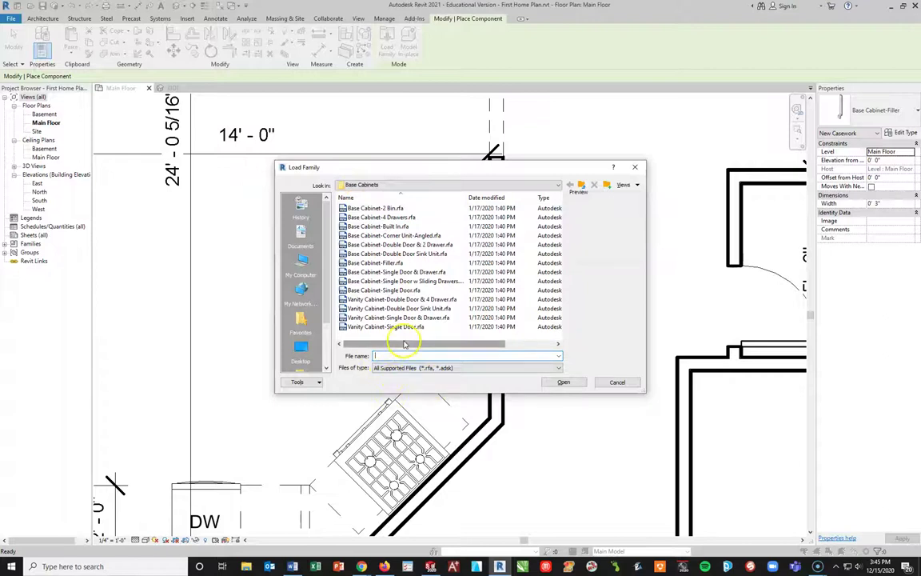
pyautogui.click(380, 244)
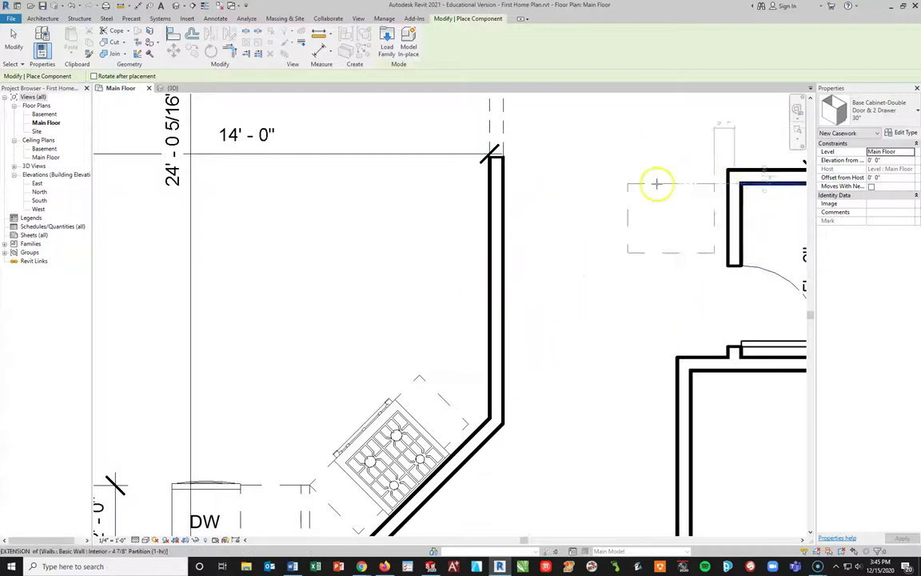
# - Place the 30" double door base cabinet, rotated with its back against the straight wall, just above the 12" cabinet beside the range
pyautogui.press('space')
pyautogui.press('space')
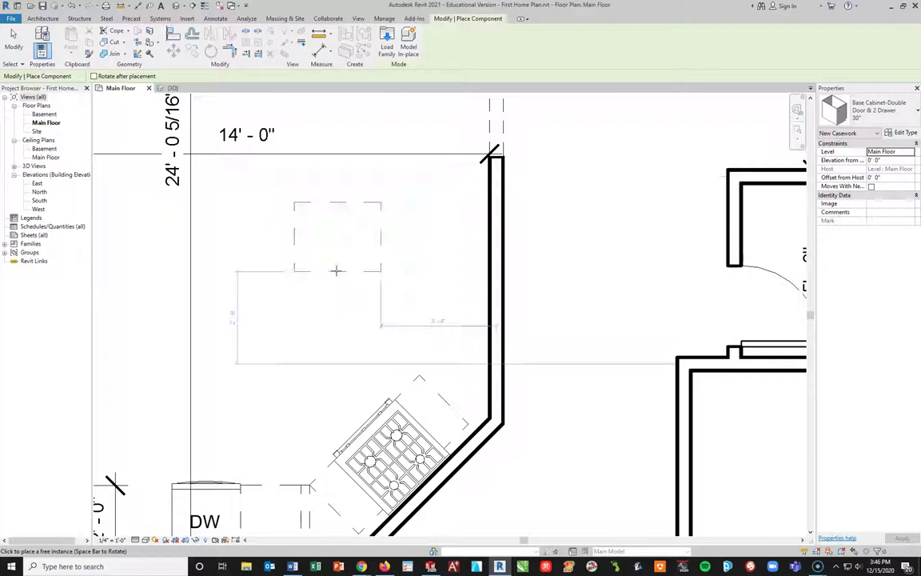
pyautogui.press('space')
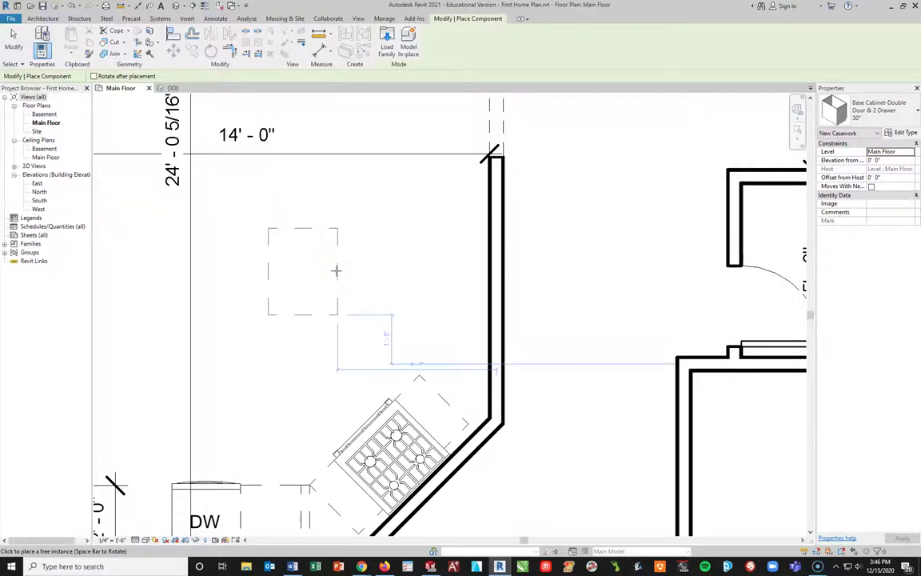
pyautogui.click(487, 325)
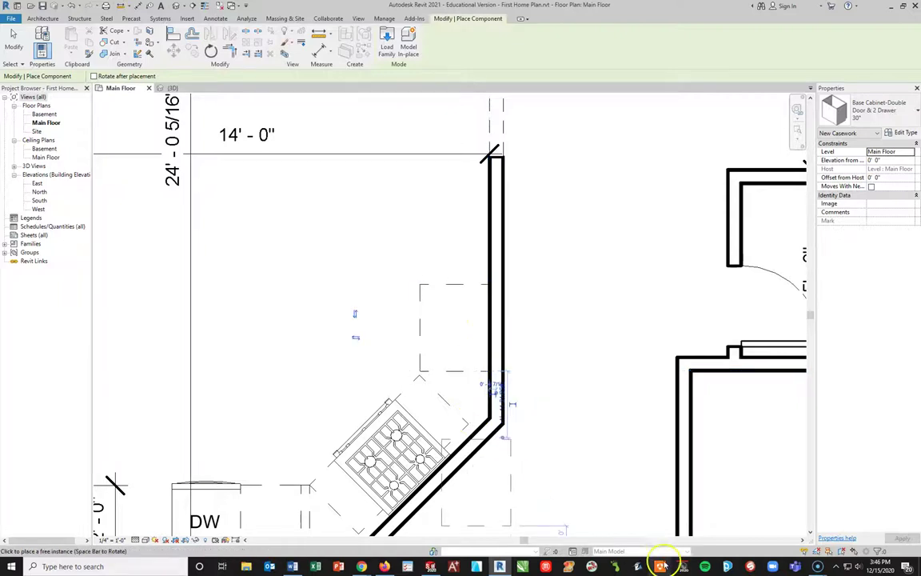
pyautogui.press('Escape')
pyautogui.press('Escape')
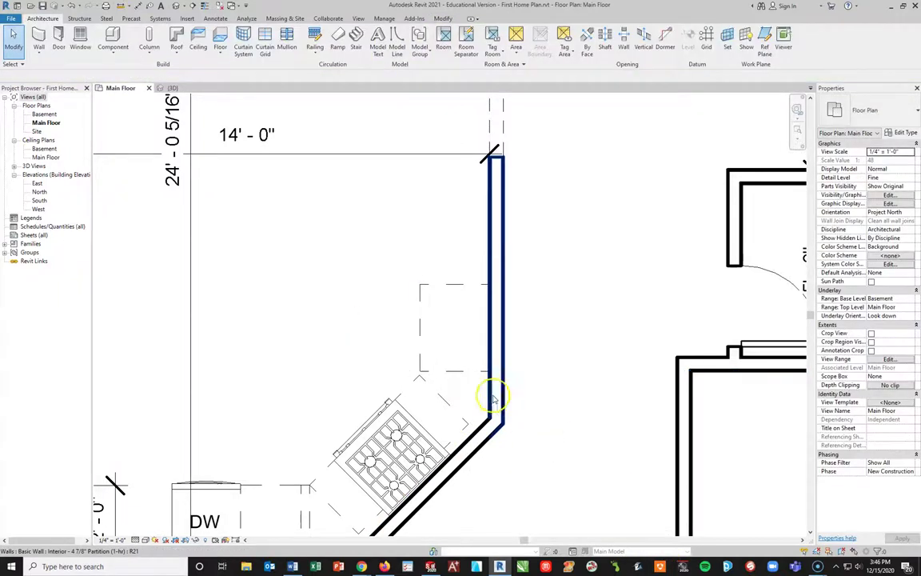
# - Set the 30" double door base cabinet type's cabinet material and door/drawer material to Clad - White
pyautogui.click(450, 372)
pyautogui.click(906, 134)
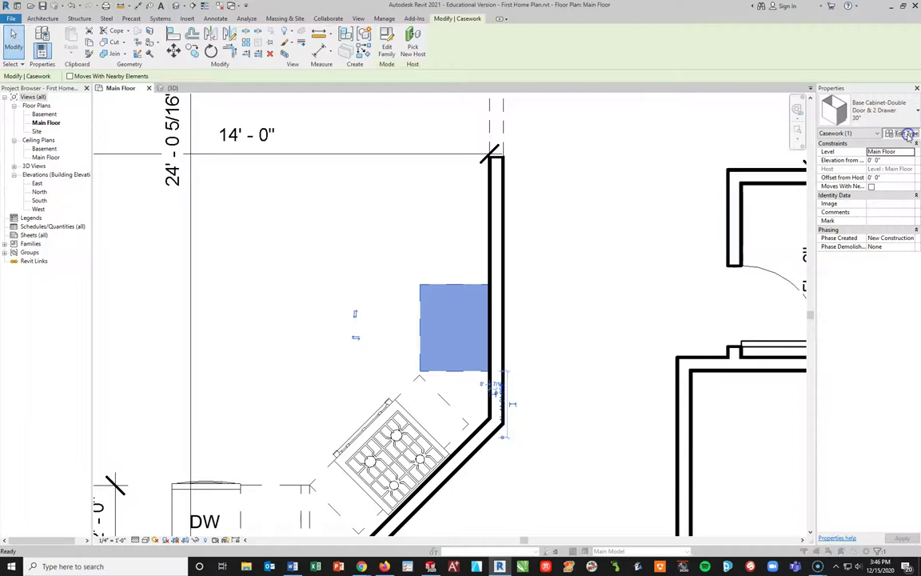
pyautogui.click(665, 332)
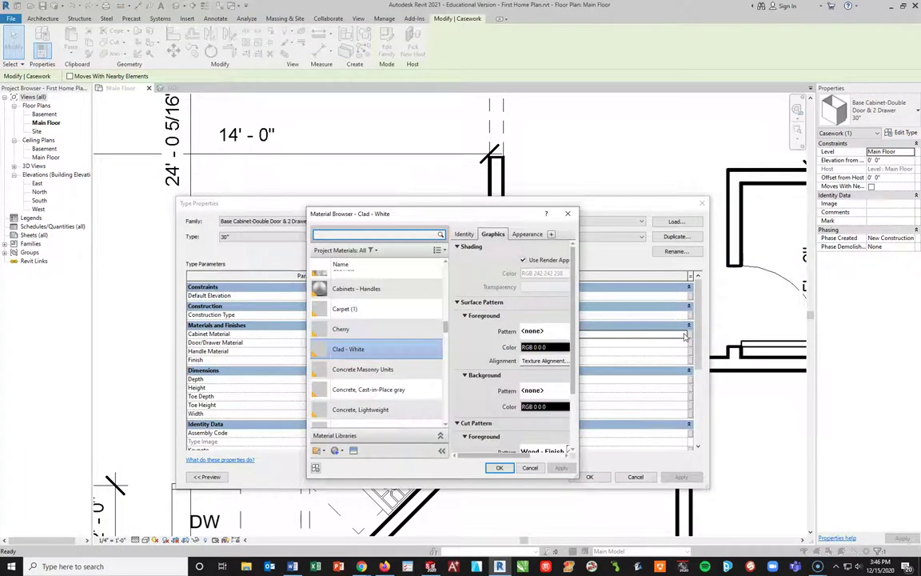
pyautogui.click(499, 468)
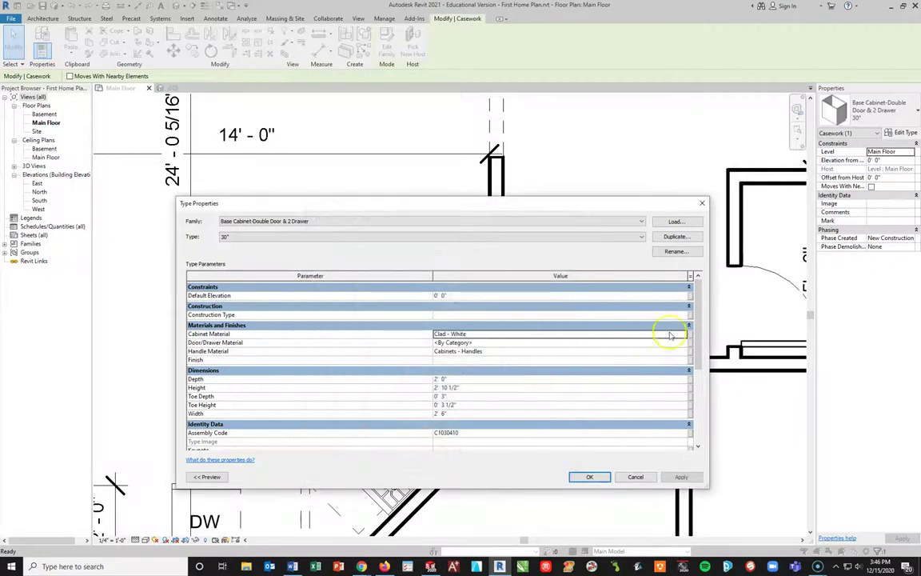
pyautogui.click(677, 343)
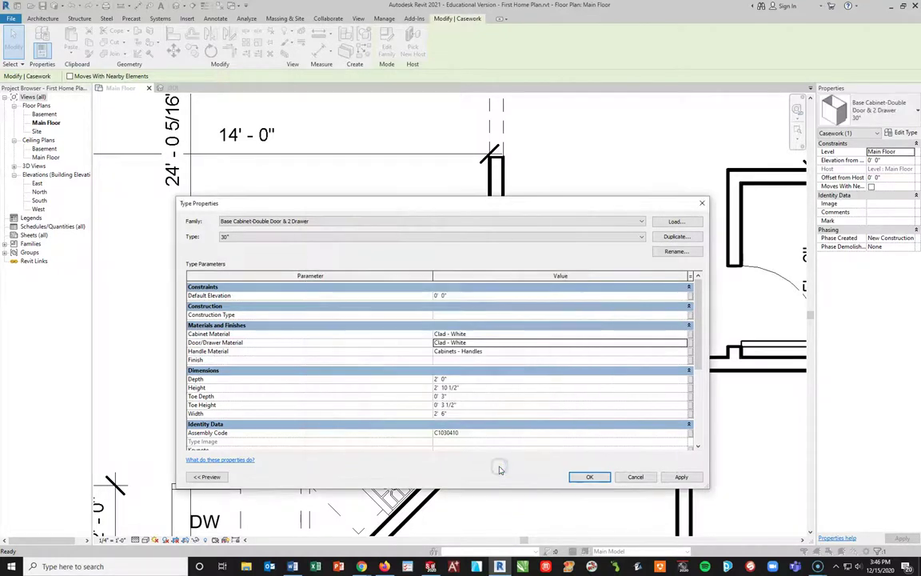
pyautogui.click(681, 477)
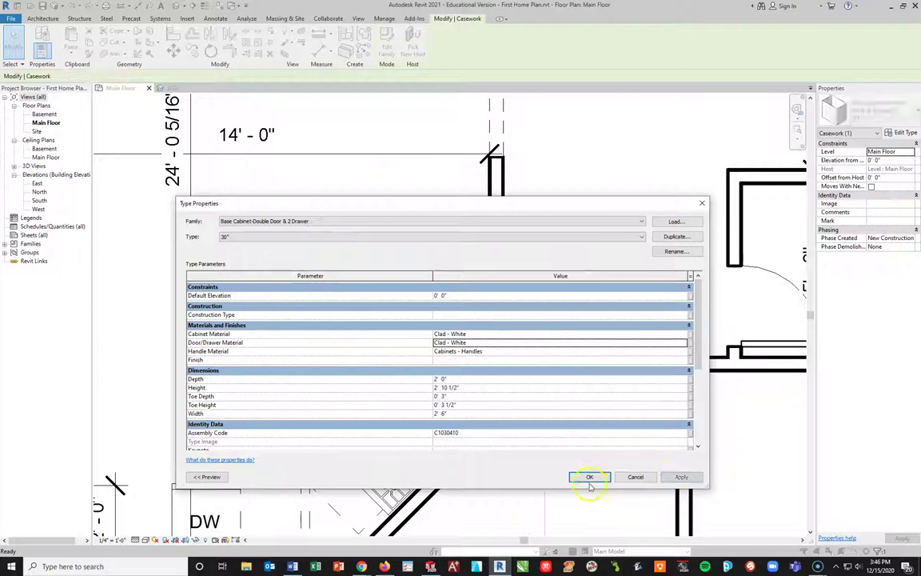
pyautogui.click(590, 477)
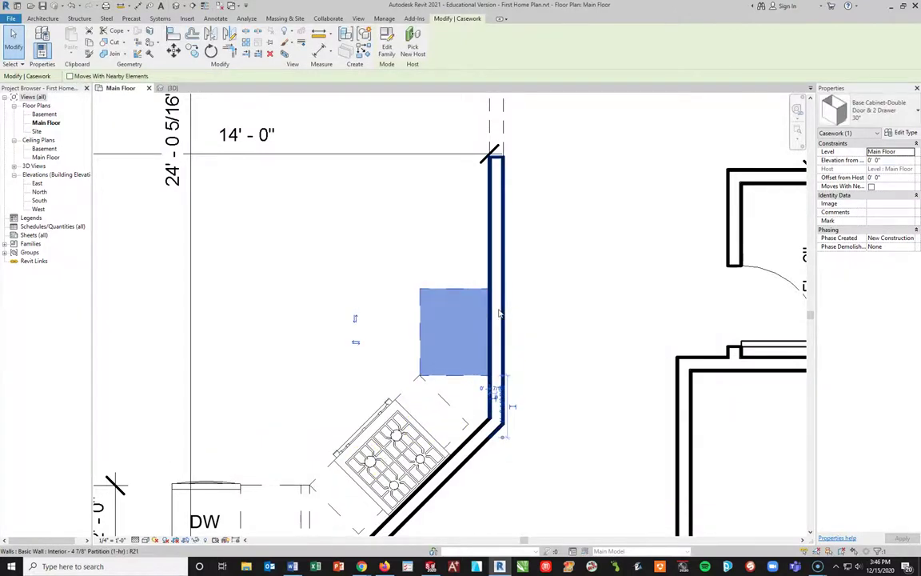
# - Nudge the 30" double door cabinet until its front corner meets the angled 12" cabinet's corner, and check the fit in the 3D view
pyautogui.press('Down')
pyautogui.scroll(-3, 428, 353)
pyautogui.scroll(8, 424, 360)
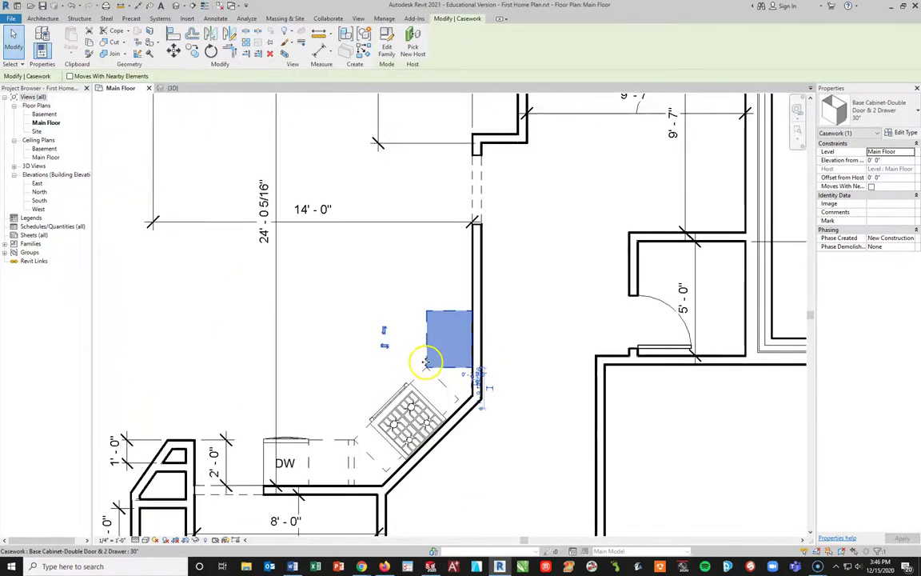
pyautogui.scroll(-2, 437, 306)
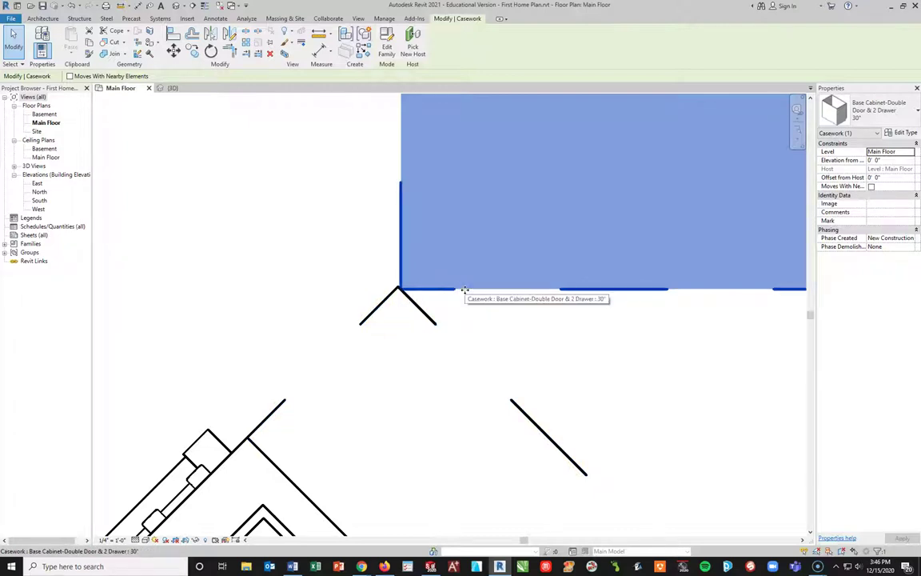
pyautogui.press('Left')
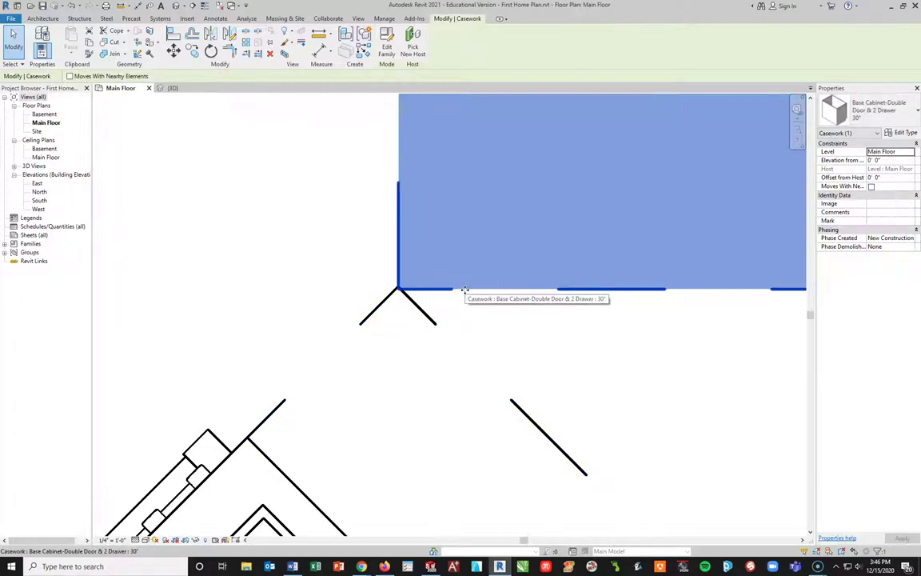
pyautogui.press('Delete')
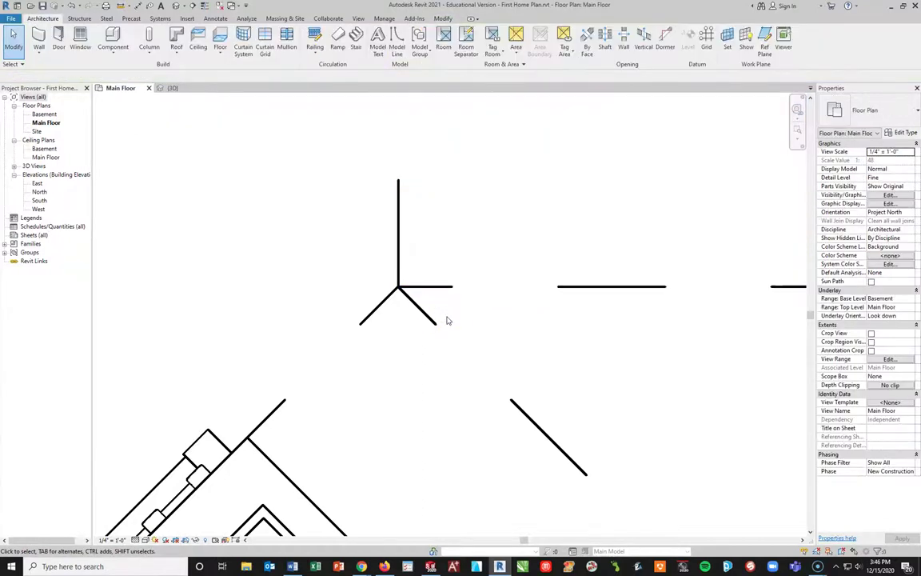
pyautogui.scroll(-3, 448, 321)
pyautogui.moveTo(502, 359); pyautogui.dragTo(478, 361, button='middle')
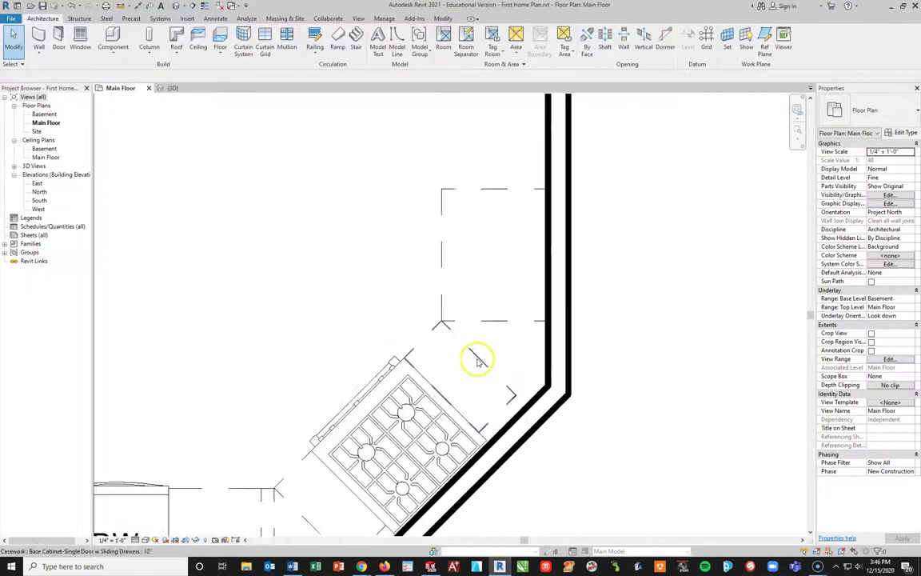
pyautogui.scroll(-1, 477, 361)
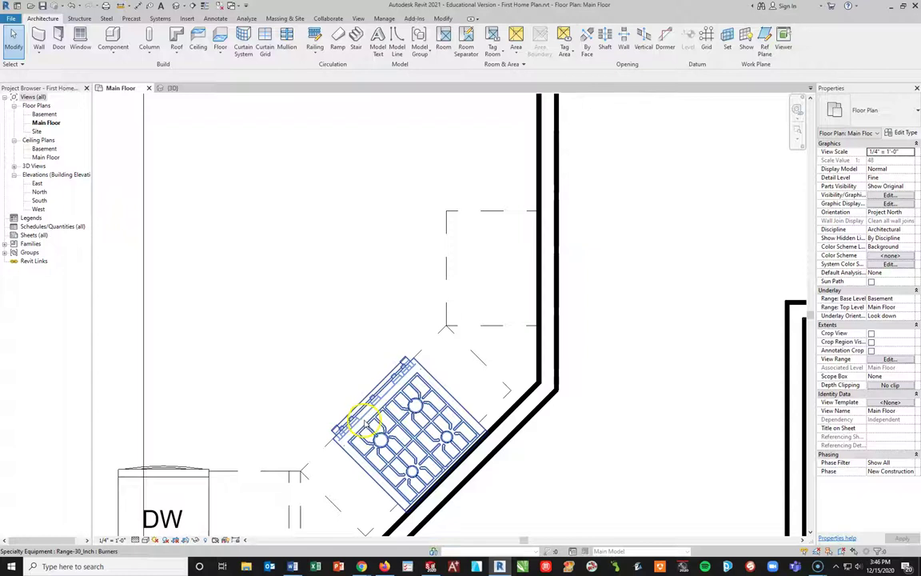
pyautogui.click(170, 88)
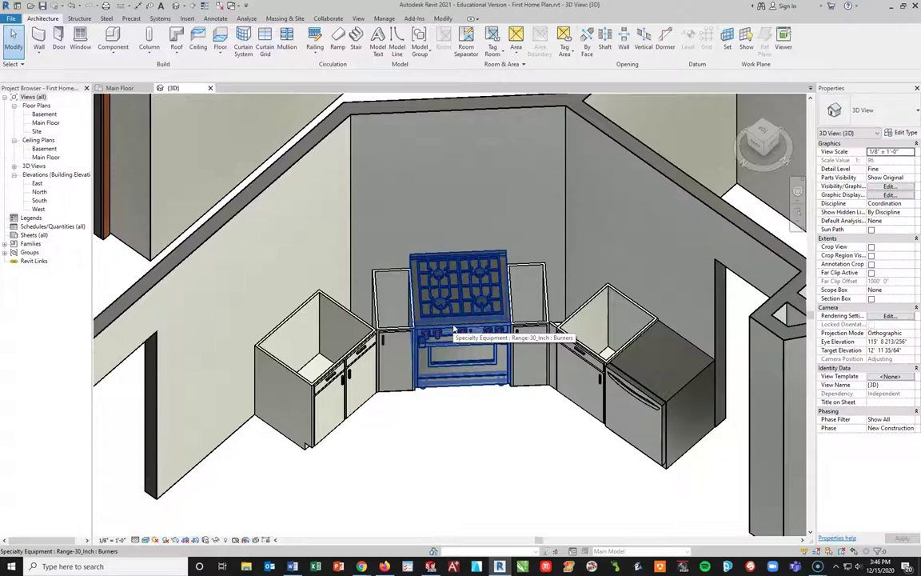
pyautogui.click(339, 376)
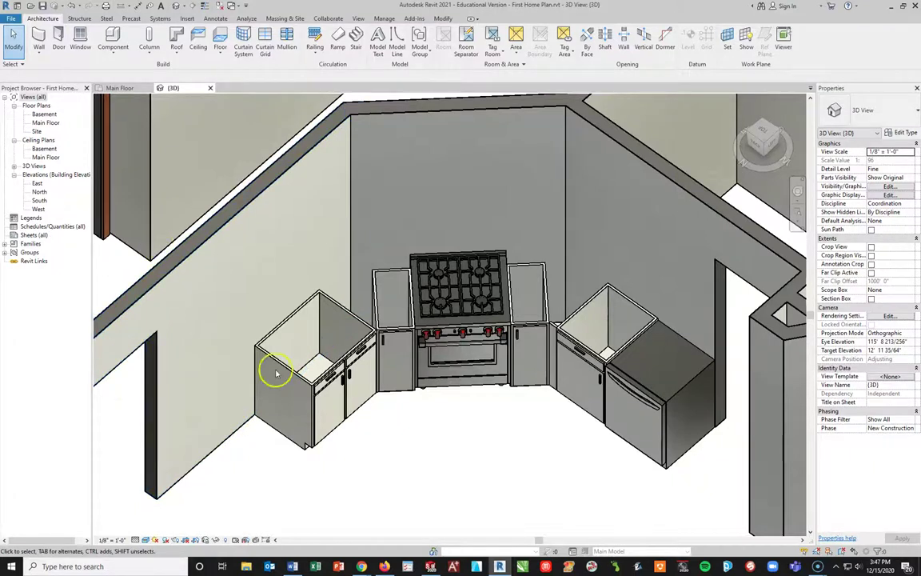
# - Start placing another component in the Main Floor plan and browse the family library to Specialty Equipment, Domestic, High-End
pyautogui.click(121, 88)
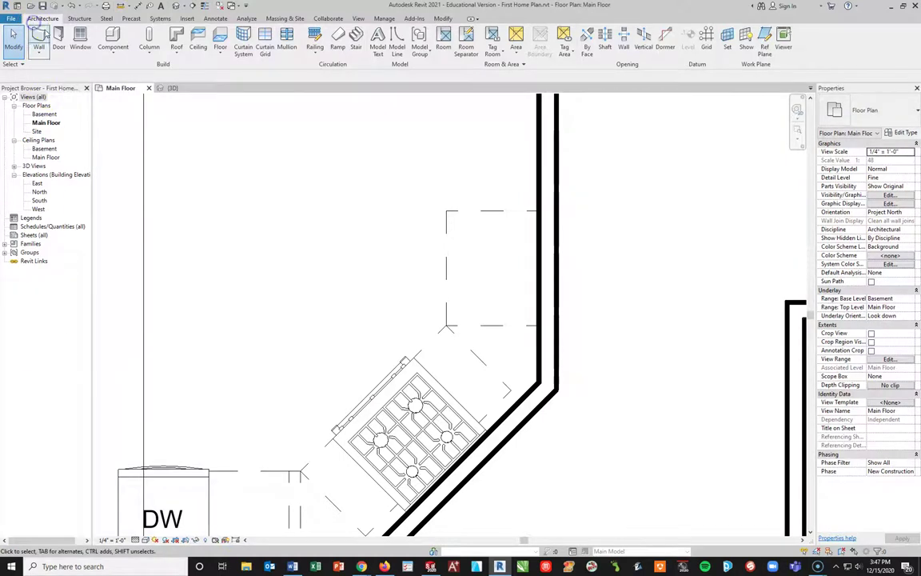
pyautogui.click(111, 35)
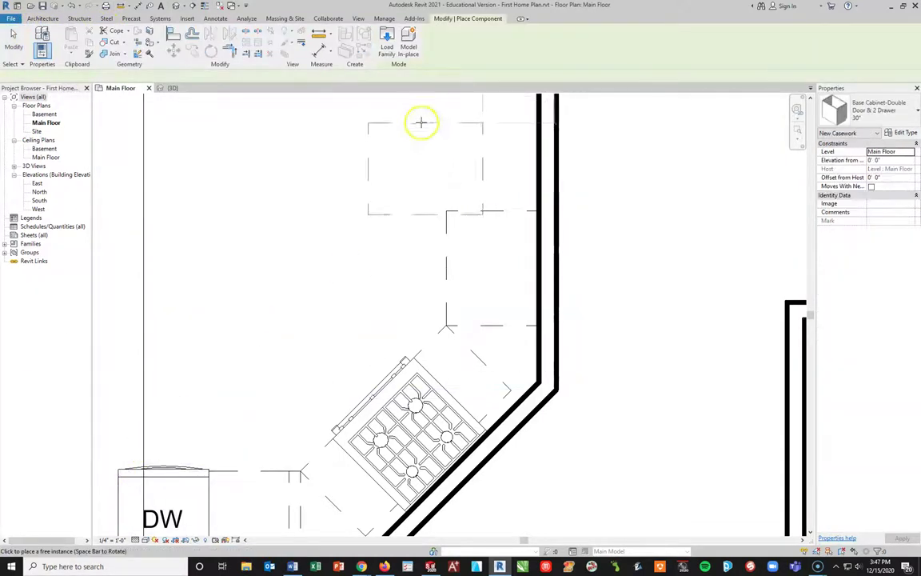
pyautogui.click(387, 40)
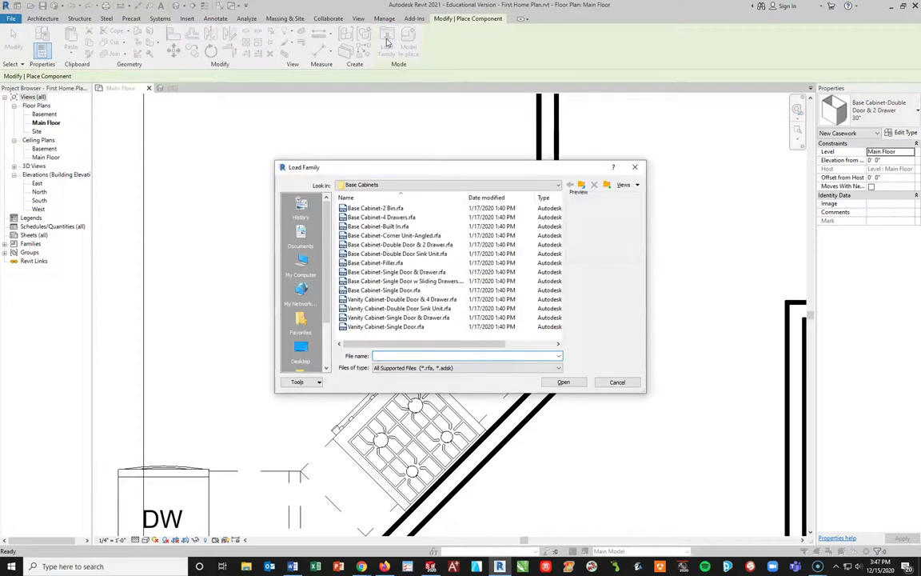
pyautogui.click(583, 186)
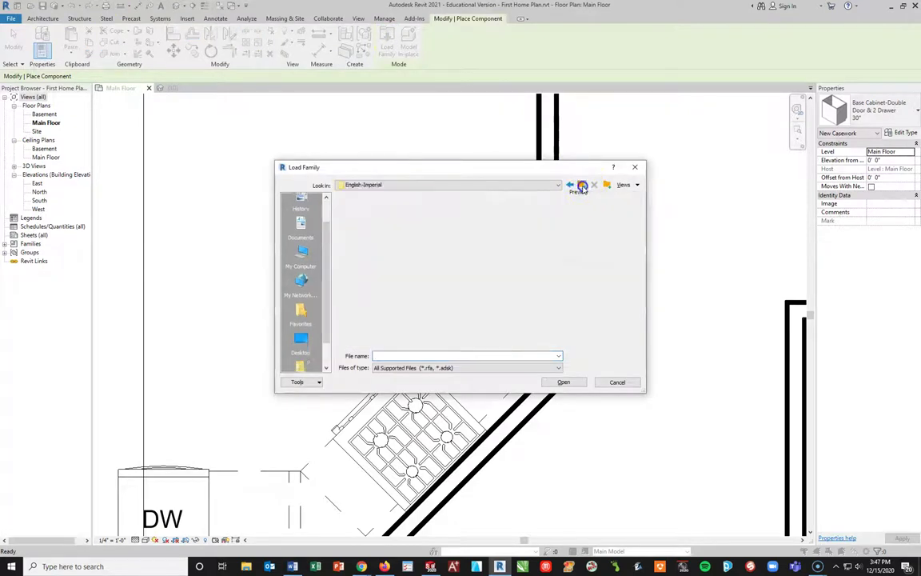
pyautogui.scroll(-3, 382, 292)
pyautogui.scroll(-2, 382, 292)
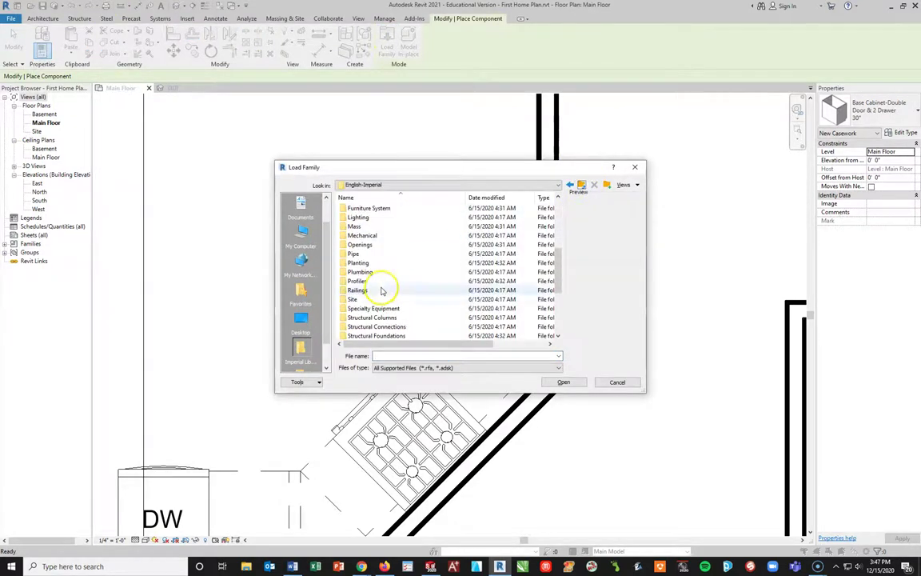
pyautogui.doubleClick(357, 311)
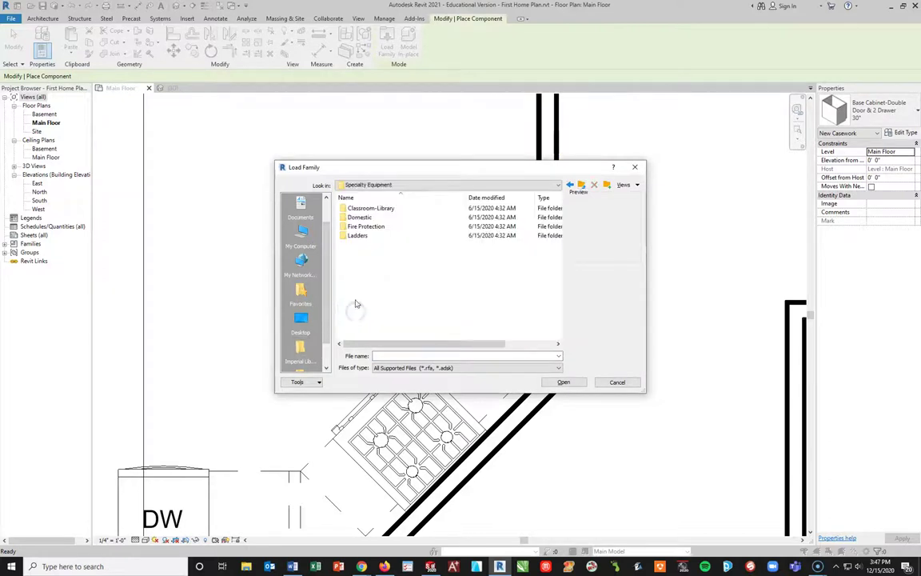
pyautogui.doubleClick(352, 217)
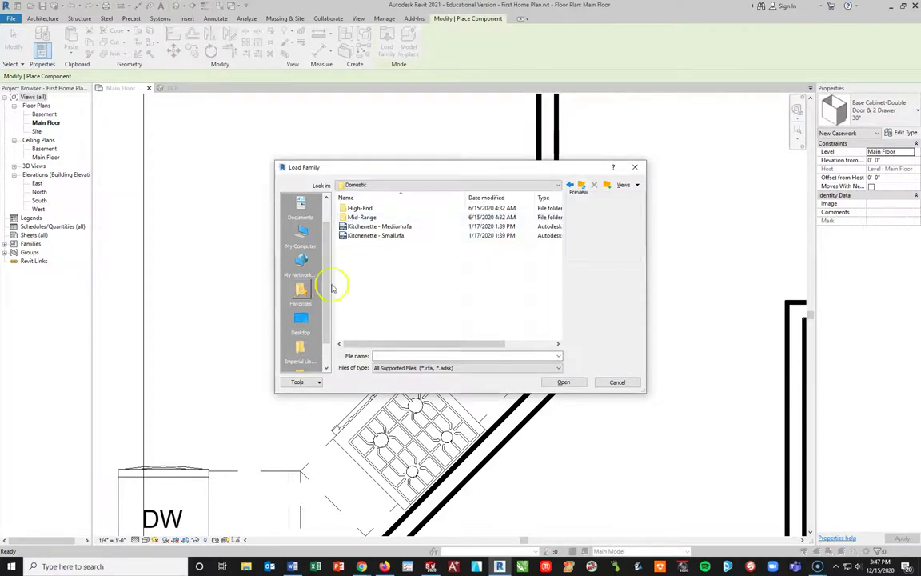
pyautogui.doubleClick(345, 208)
pyautogui.scroll(-4, 373, 278)
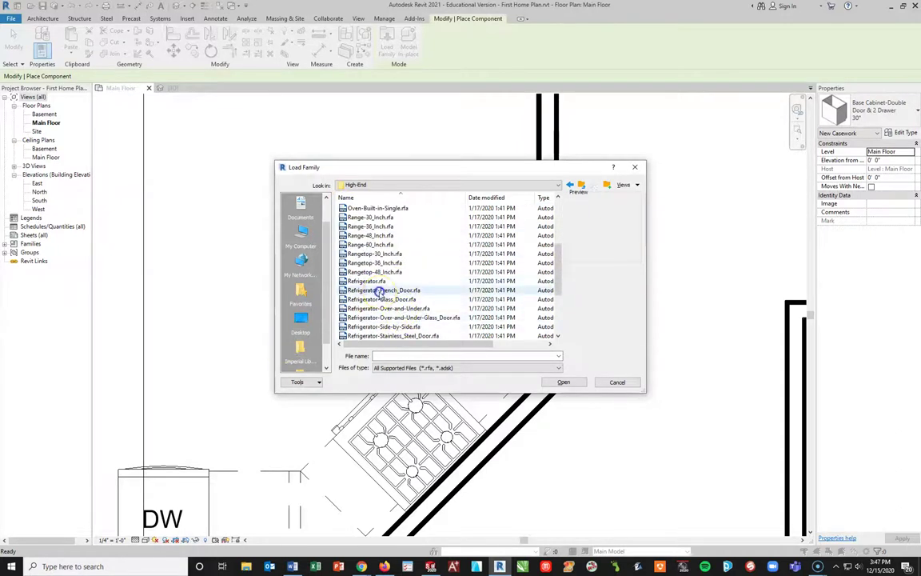
# - Preview the High-End refrigerator families, from French Door and Glass Door through Over-and-Under and Side-by-Side to Stainless Steel Door
pyautogui.click(381, 290)
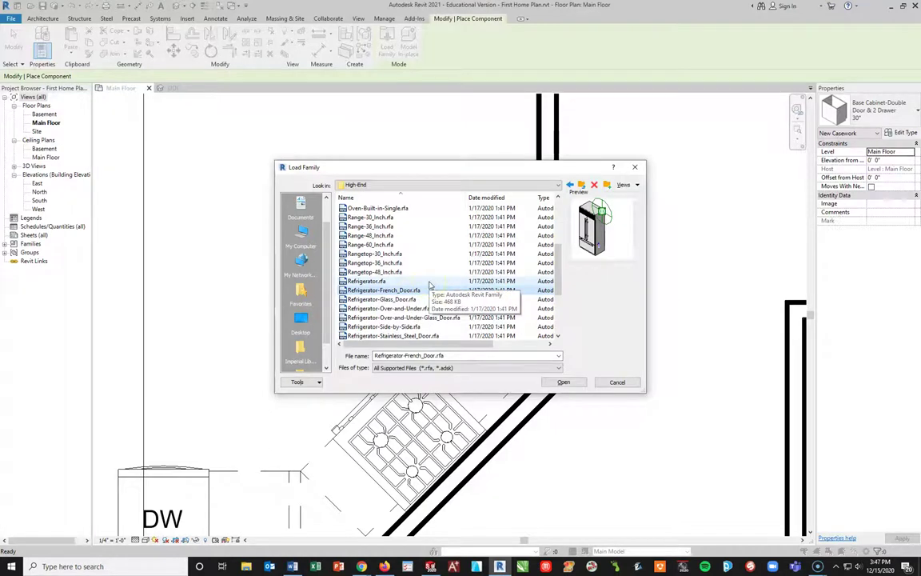
pyautogui.click(394, 300)
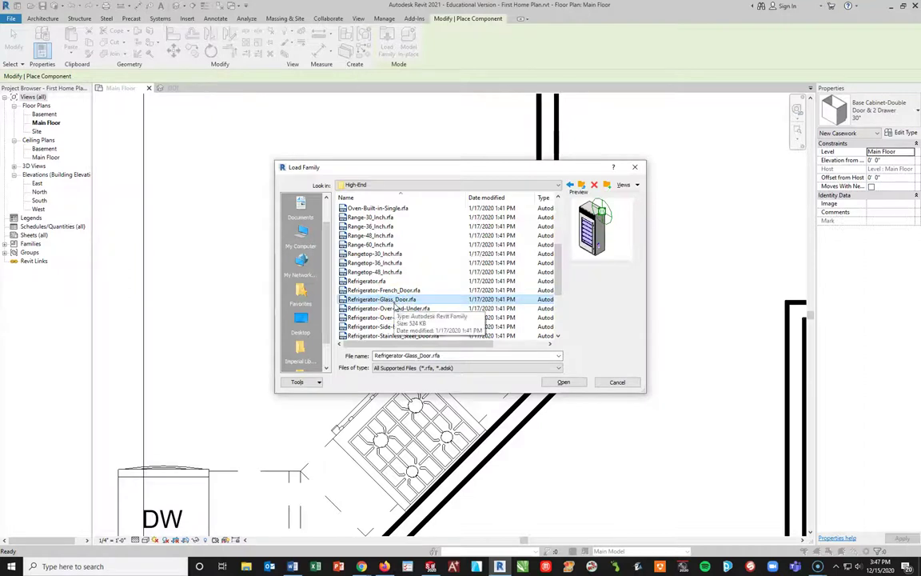
pyautogui.click(391, 309)
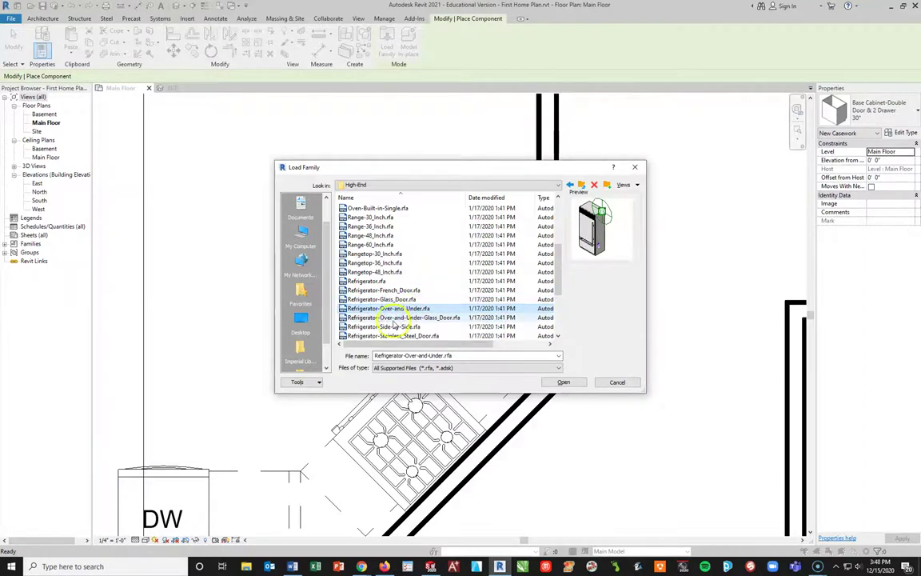
pyautogui.click(386, 317)
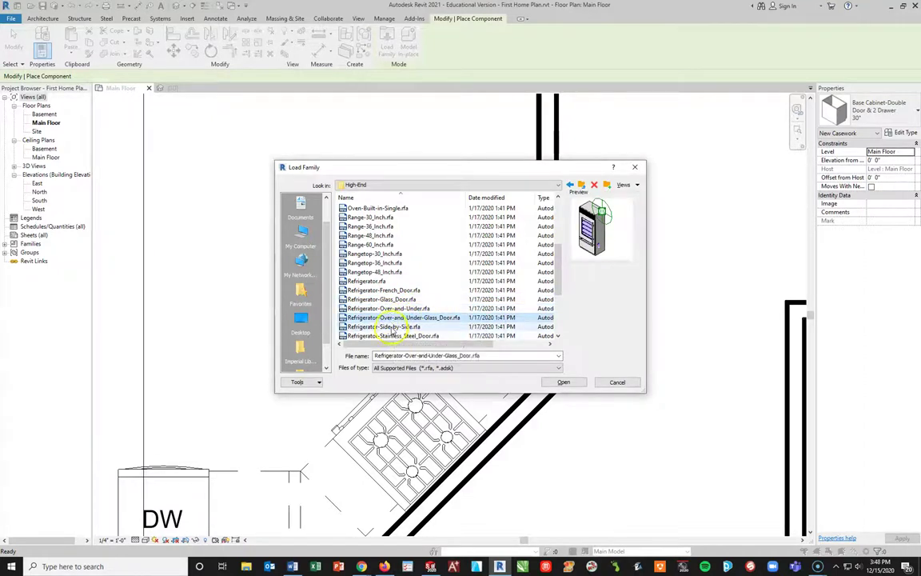
pyautogui.click(388, 328)
pyautogui.click(385, 337)
pyautogui.scroll(-3, 400, 312)
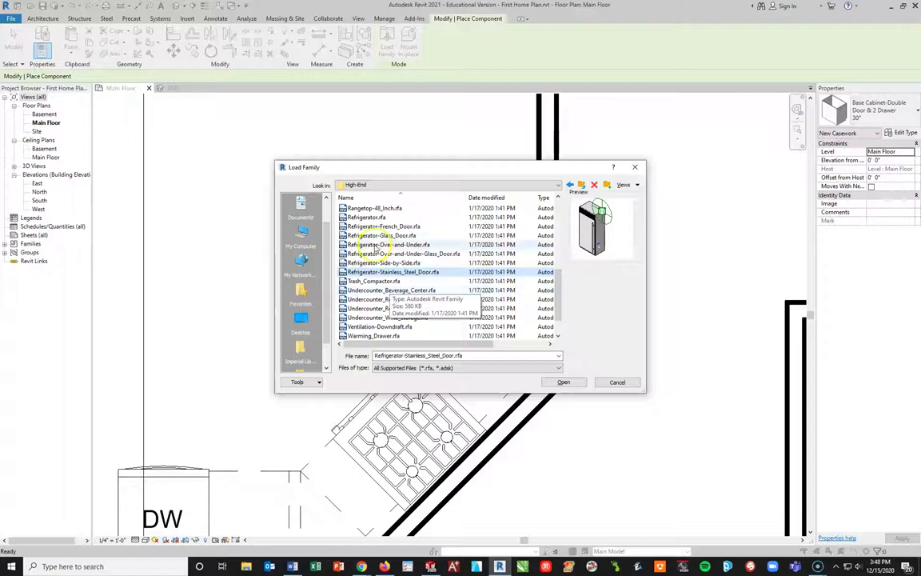
# - Compare the two refrigerators in the Domestic Mid-Range library folder and load Refrigerator-French_Door-with_Ice_and_Water_Dispenser
pyautogui.click(570, 184)
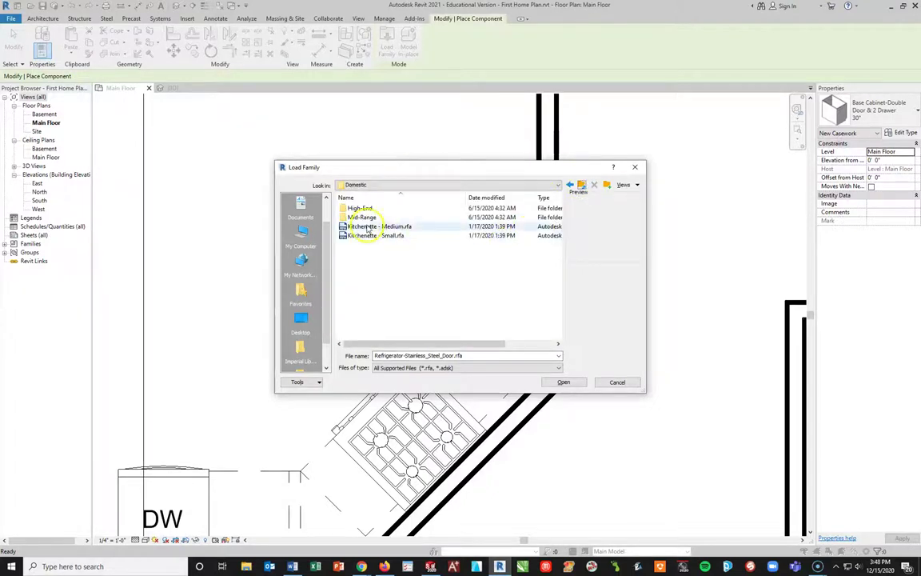
pyautogui.doubleClick(360, 216)
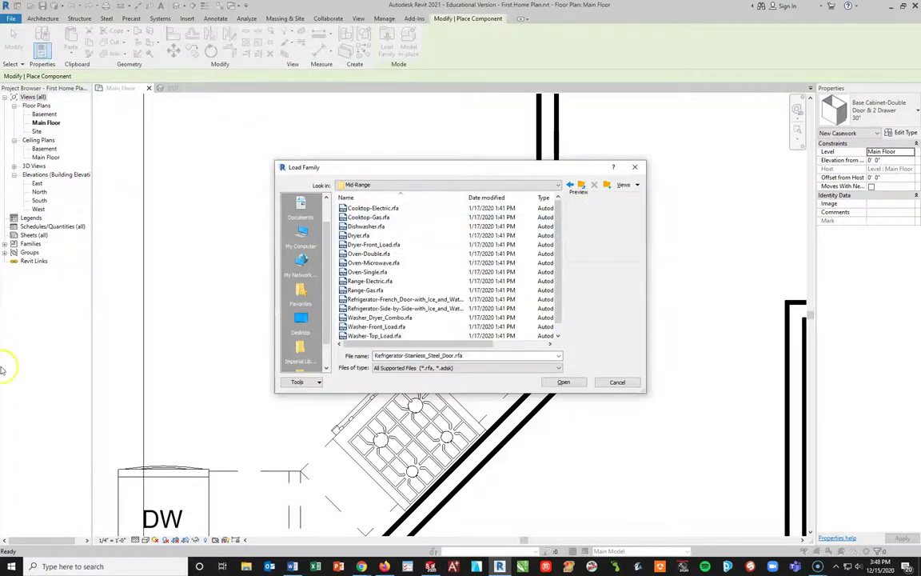
pyautogui.click(409, 300)
pyautogui.click(425, 309)
pyautogui.click(426, 300)
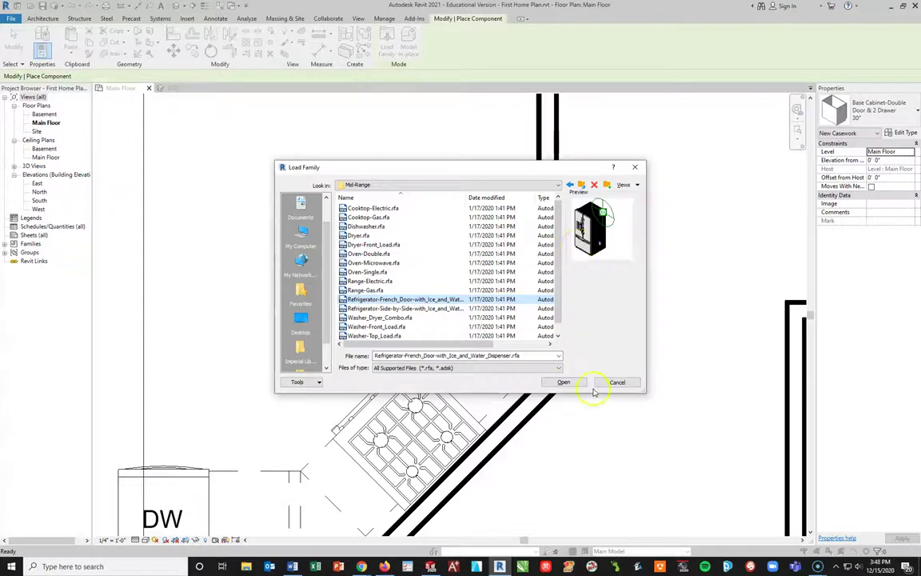
pyautogui.click(565, 382)
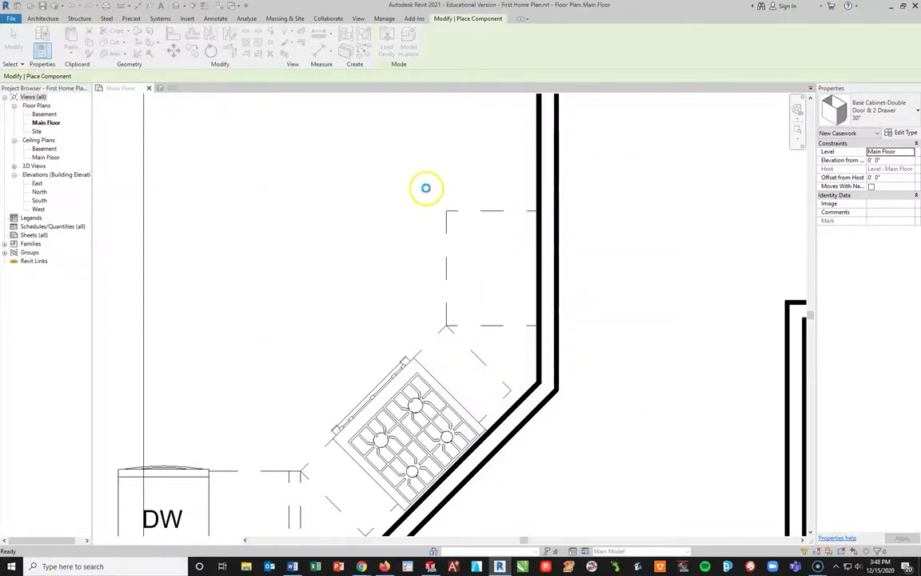
# - Place the 36" French door refrigerator just above the 30" base cabinet, rotated with its back toward the straight wall
pyautogui.moveTo(427, 199); pyautogui.dragTo(364, 272, button='middle')
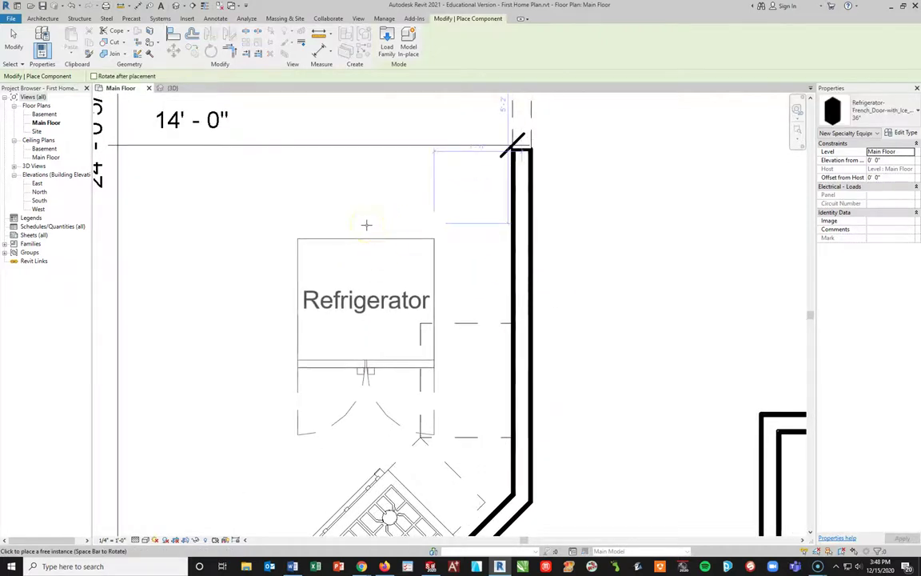
pyautogui.press('space')
pyautogui.press('space')
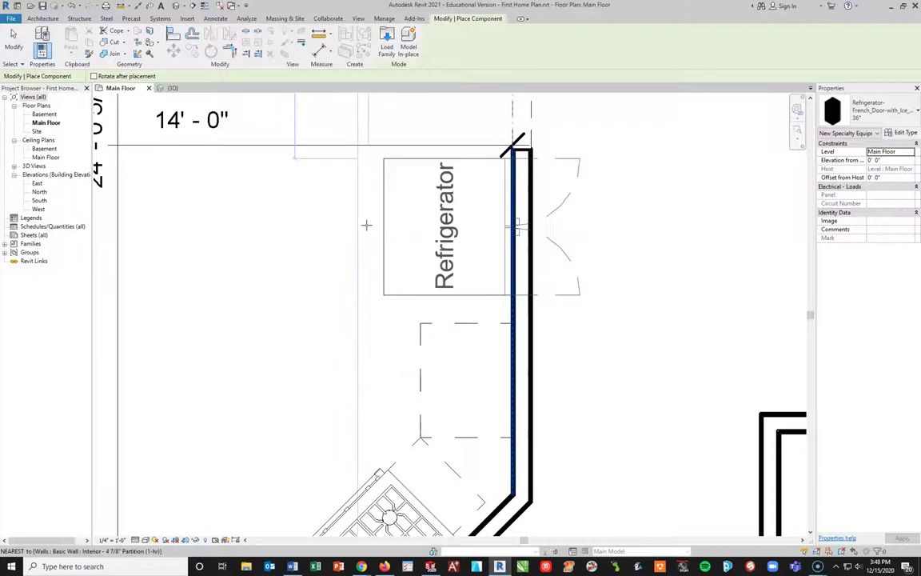
pyautogui.press('space')
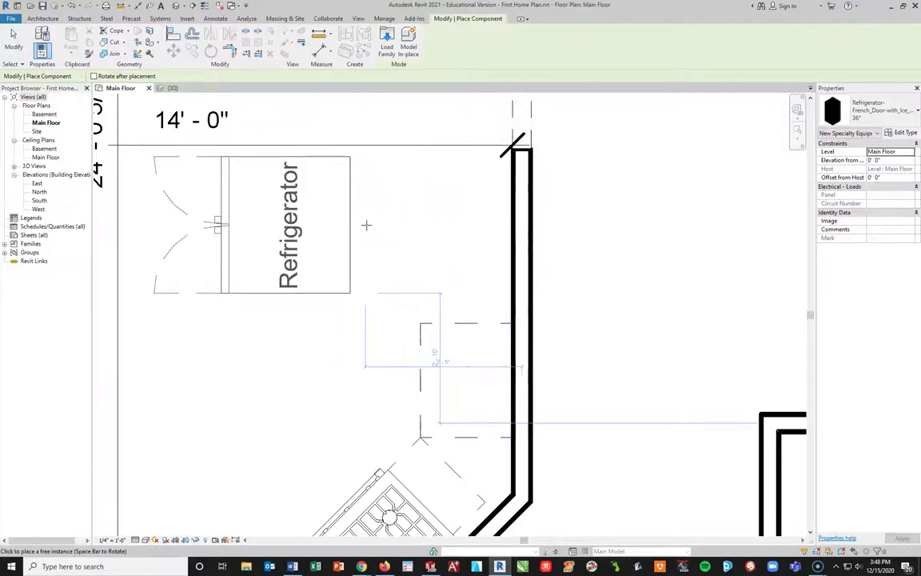
pyautogui.click(521, 251)
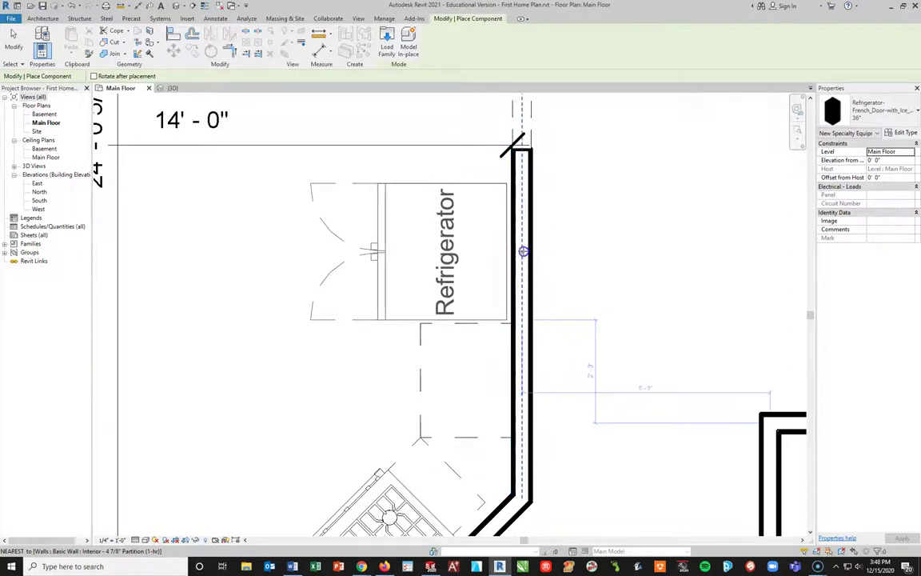
pyautogui.press('Escape')
pyautogui.press('Escape')
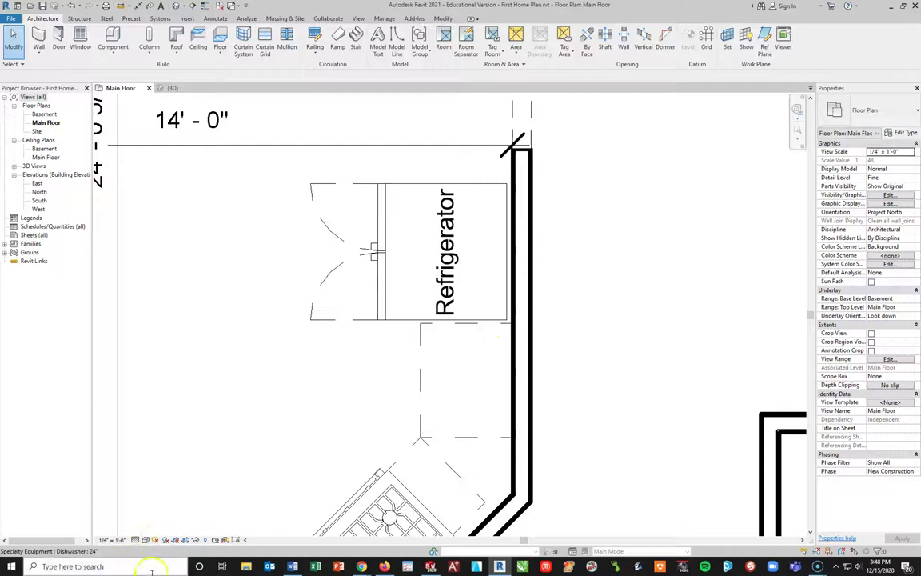
# - Move the refrigerator flush against the straight wall and nudge it down until it meets the 30" base cabinet
pyautogui.click(484, 187)
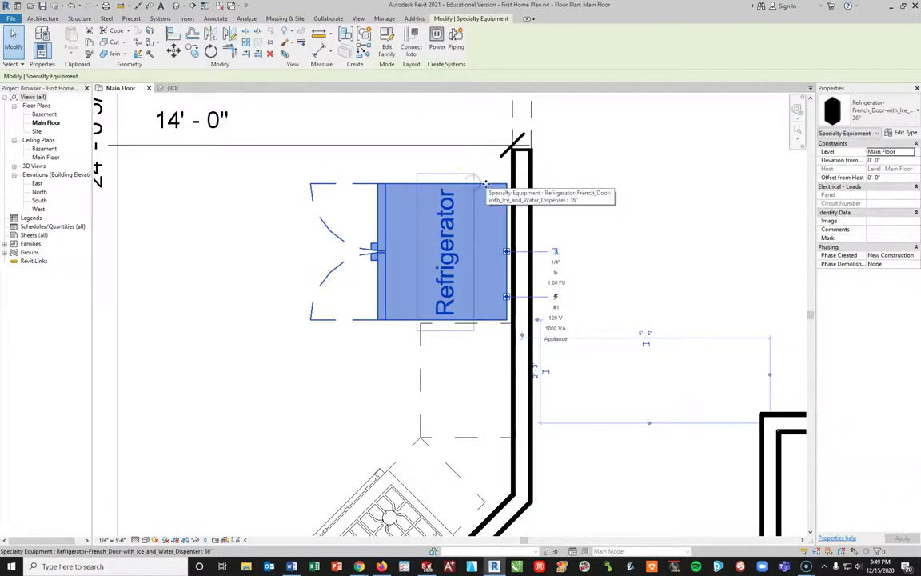
pyautogui.moveTo(484, 186); pyautogui.dragTo(509, 194)
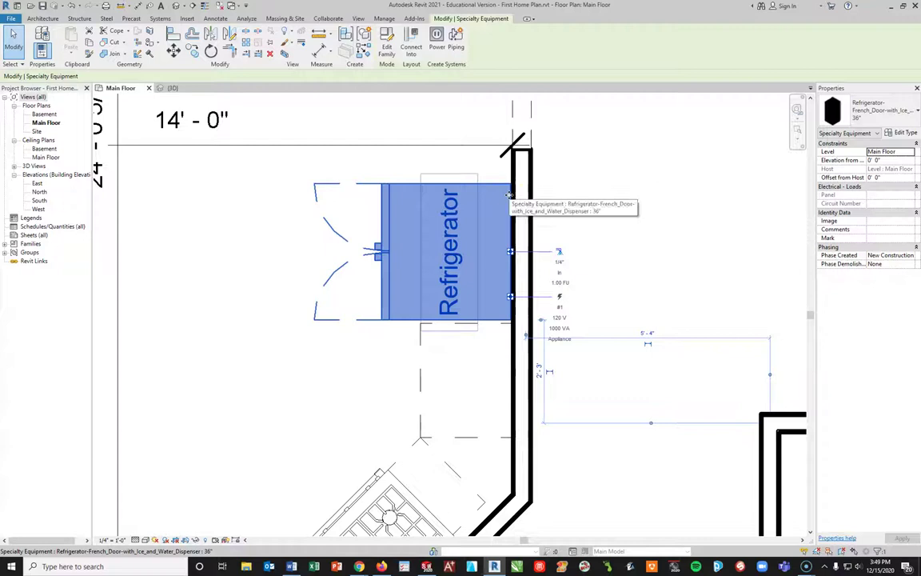
pyautogui.scroll(5, 493, 331)
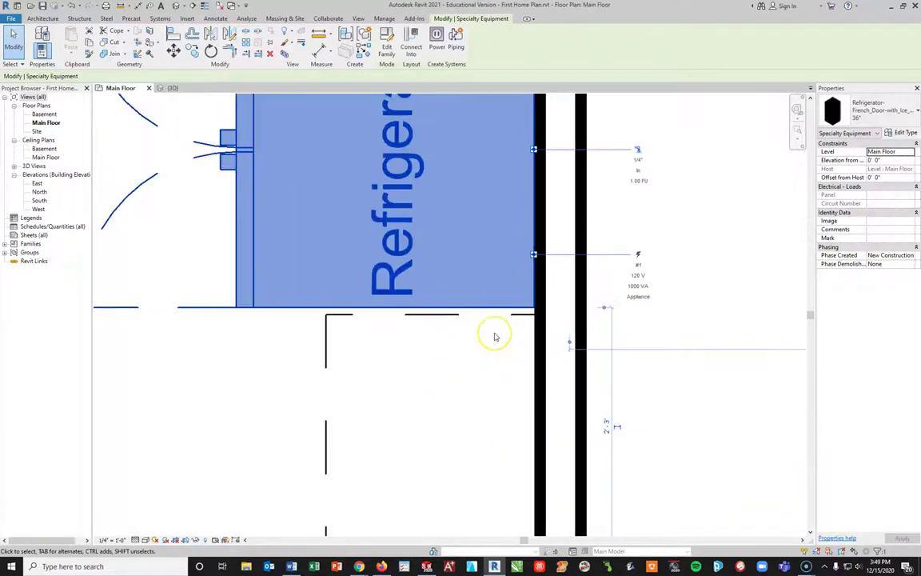
pyautogui.press('Down')
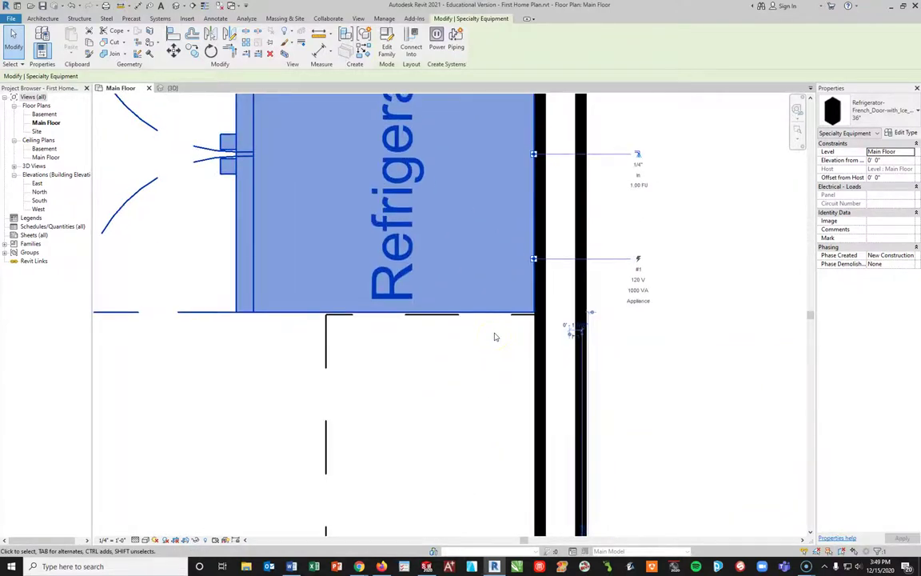
pyautogui.press('Down')
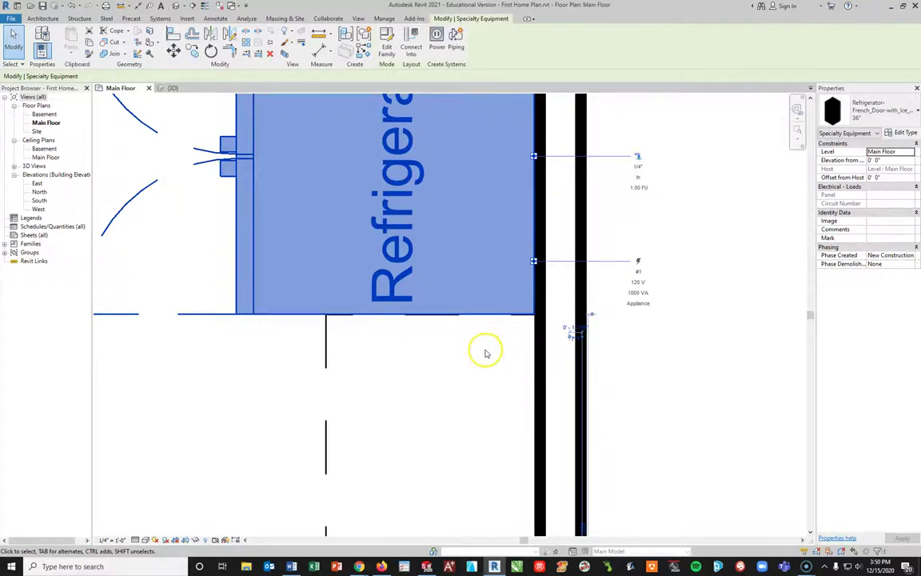
pyautogui.scroll(-3, 487, 352)
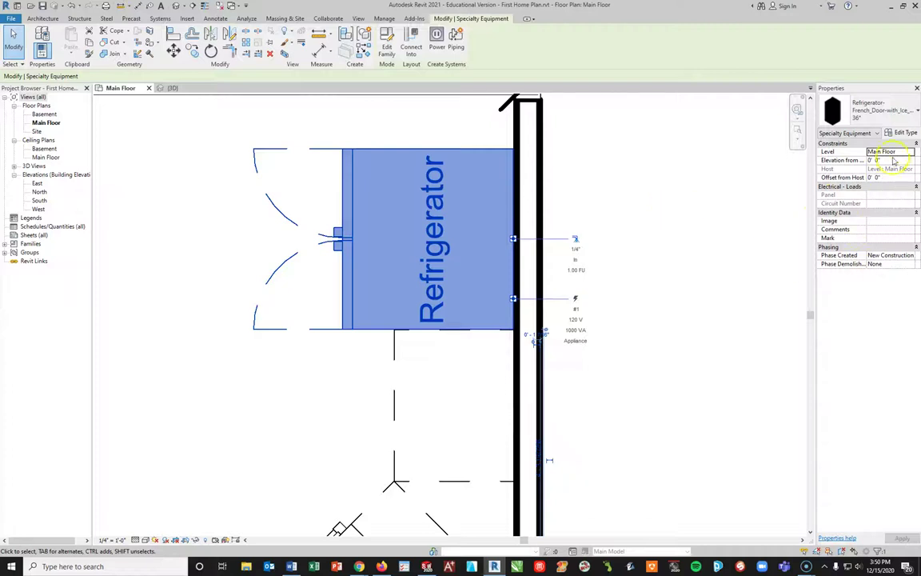
# - Change the 36" refrigerator type's label to R and apply it
pyautogui.click(905, 132)
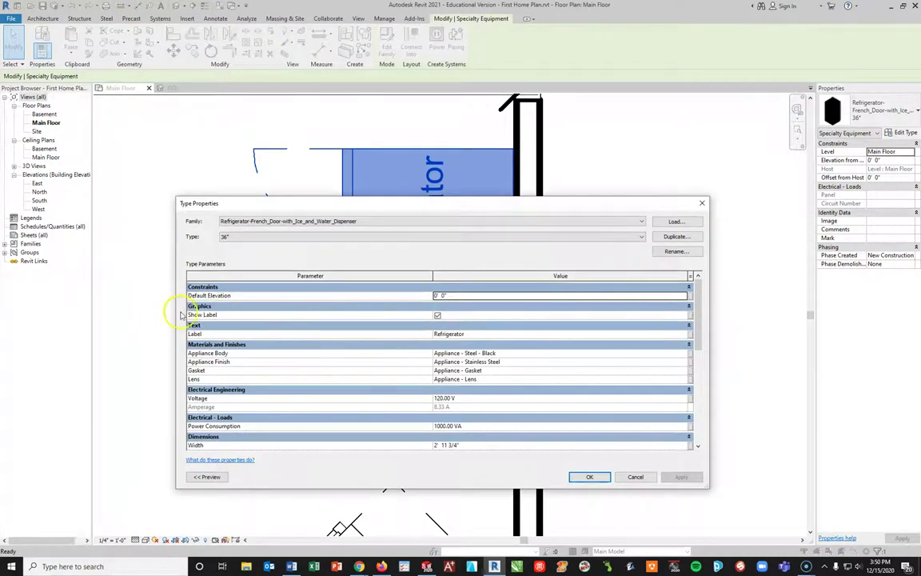
pyautogui.click(444, 335)
pyautogui.doubleClick(431, 334)
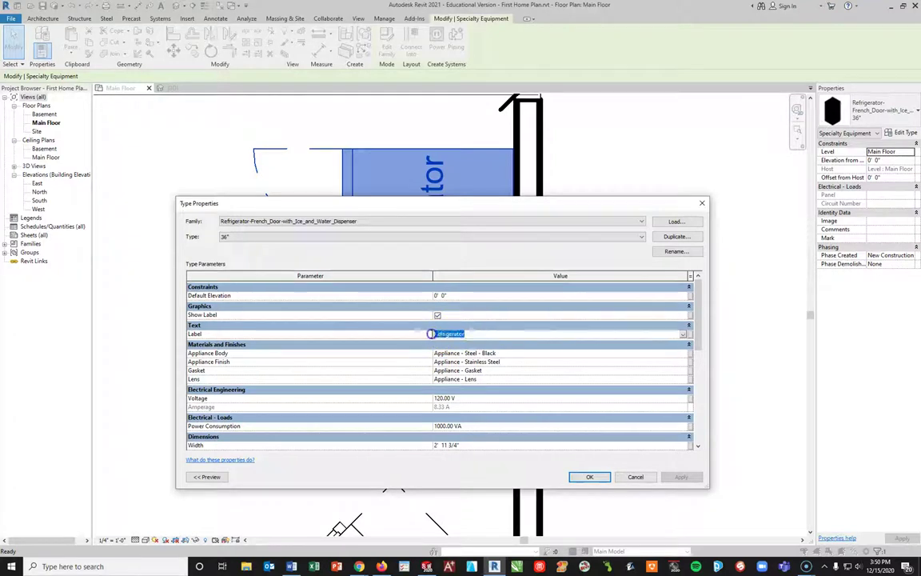
pyautogui.write('R')
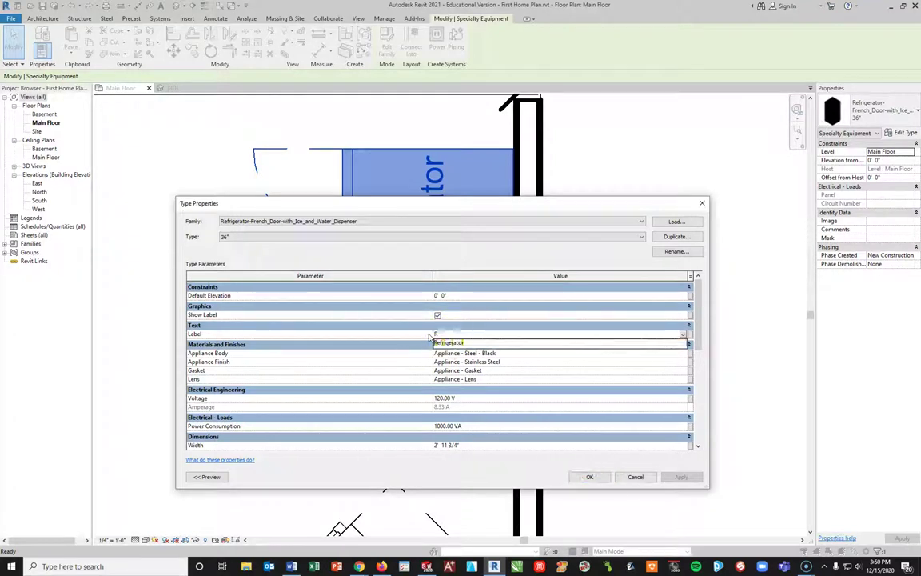
pyautogui.click(682, 477)
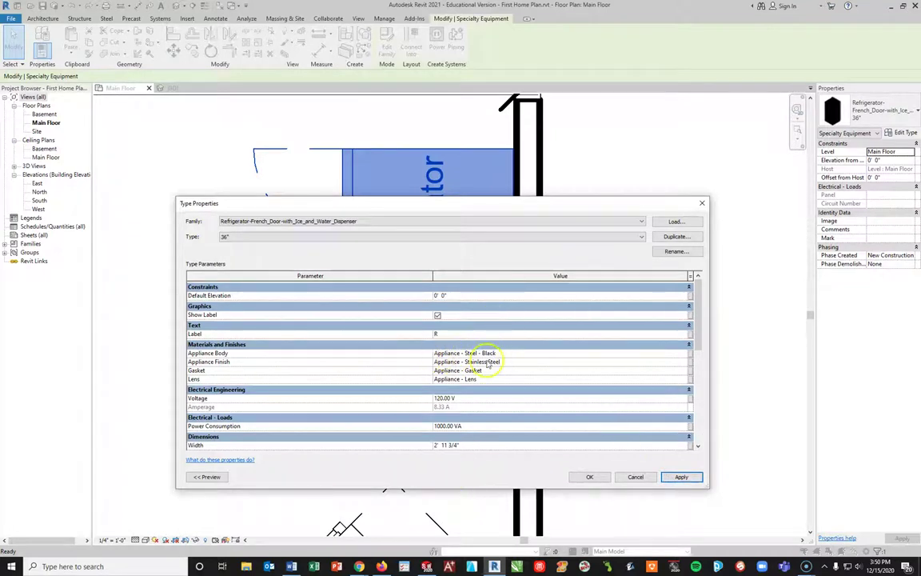
# - Set the refrigerator type's appliance body material to Appliance - Stainless Steel - Semi-Polished and check the kitchen in the 3D view
pyautogui.click(684, 354)
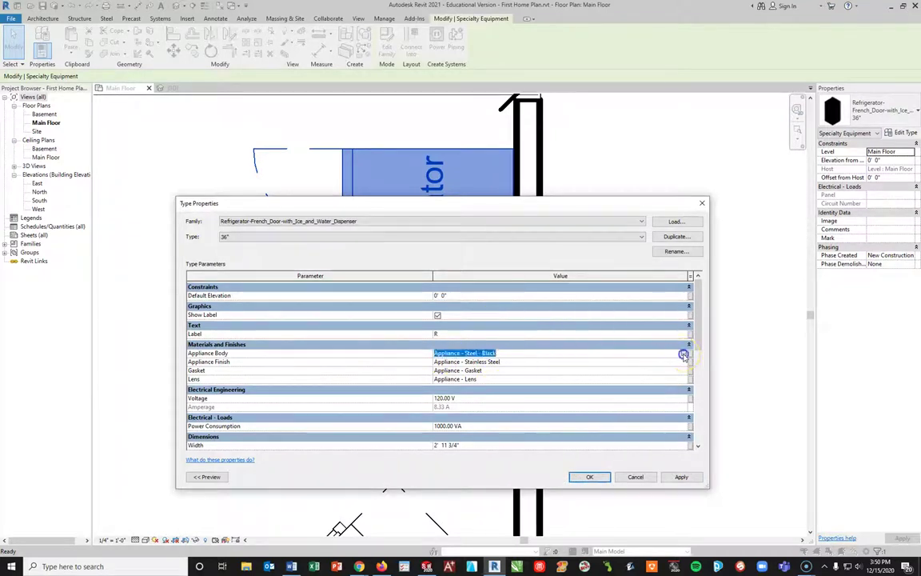
pyautogui.click(684, 354)
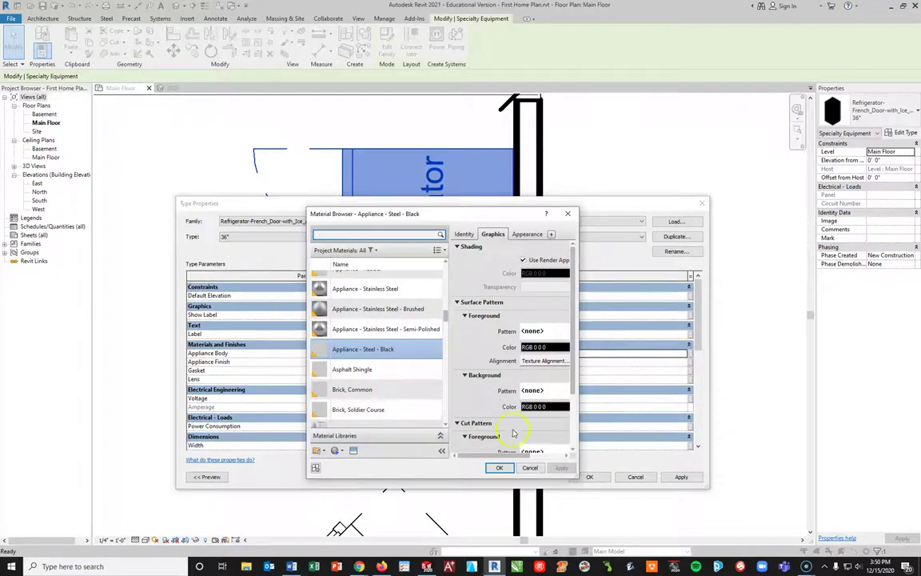
pyautogui.click(364, 330)
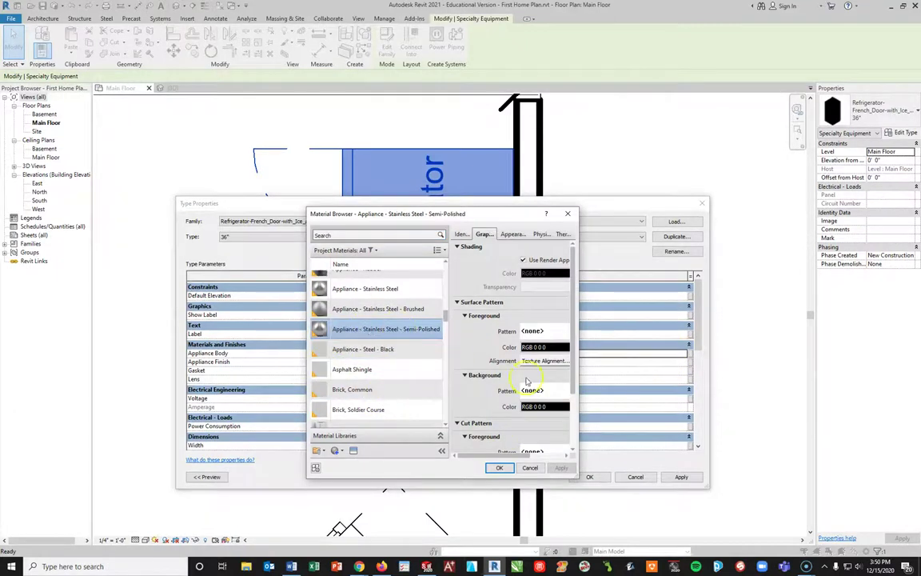
pyautogui.click(491, 468)
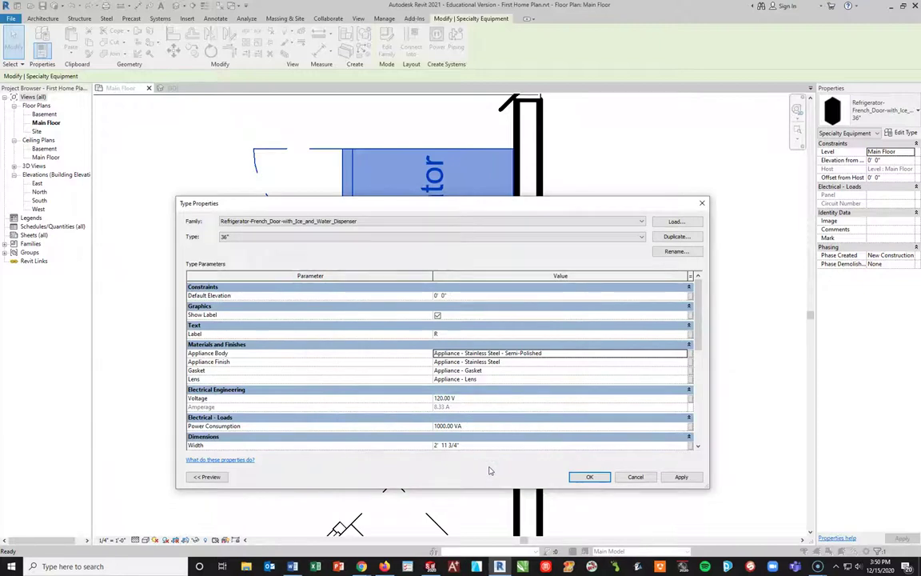
pyautogui.click(680, 478)
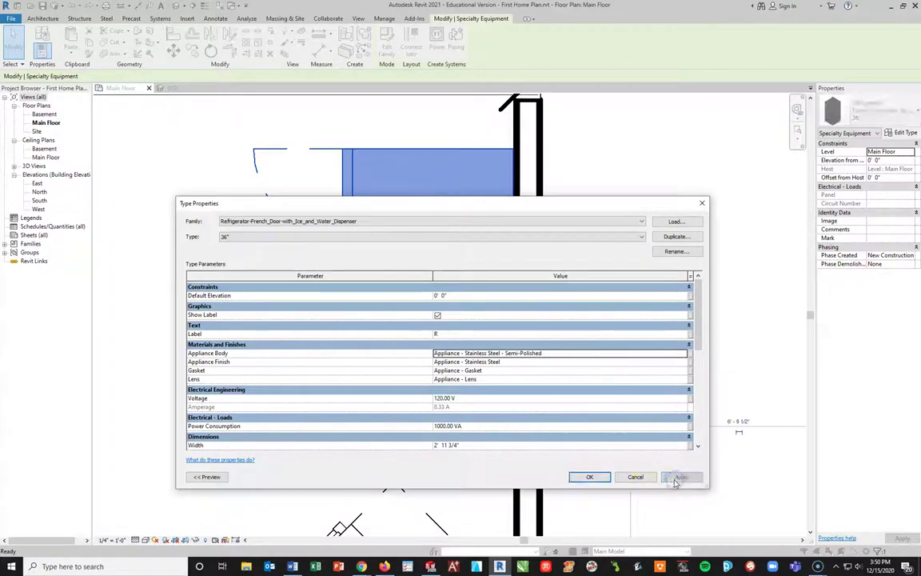
pyautogui.click(597, 477)
pyautogui.click(618, 381)
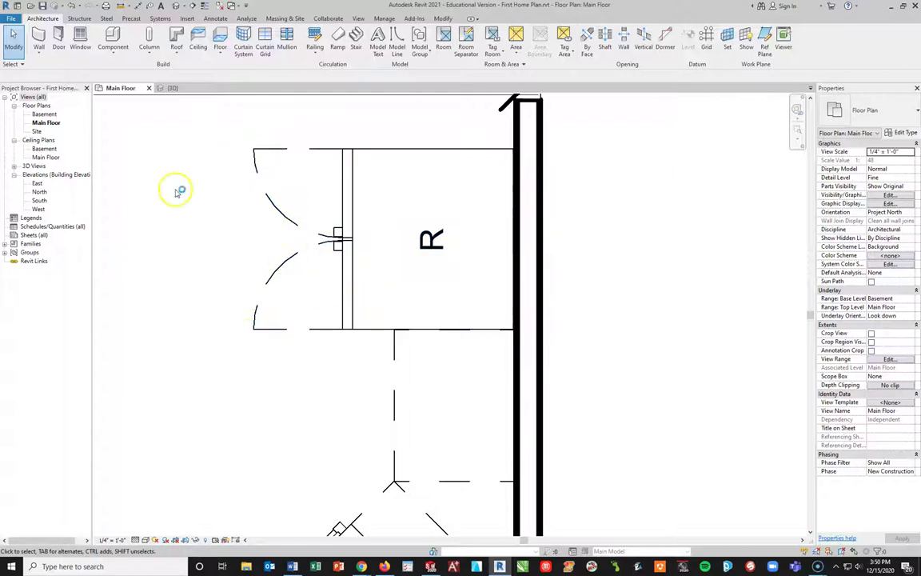
pyautogui.click(172, 88)
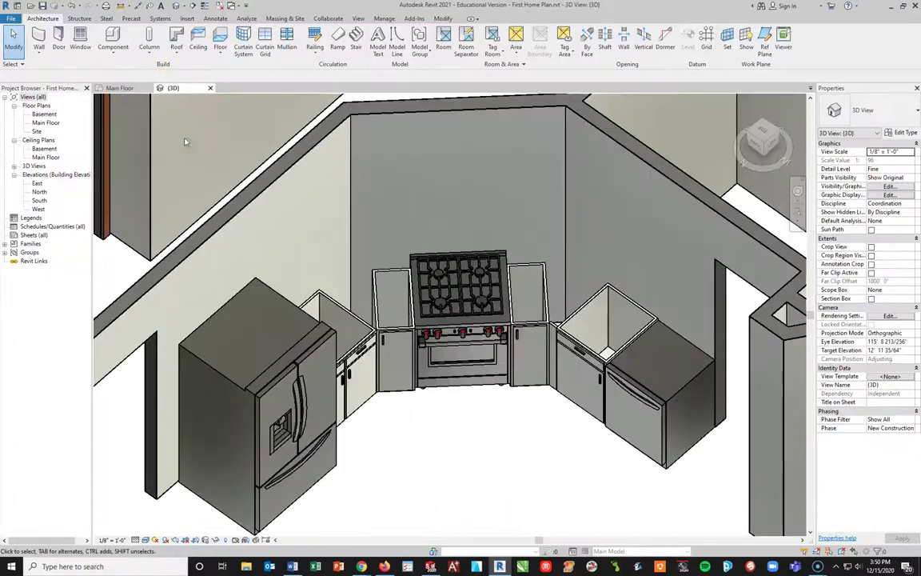
pyautogui.scroll(-3, 560, 376)
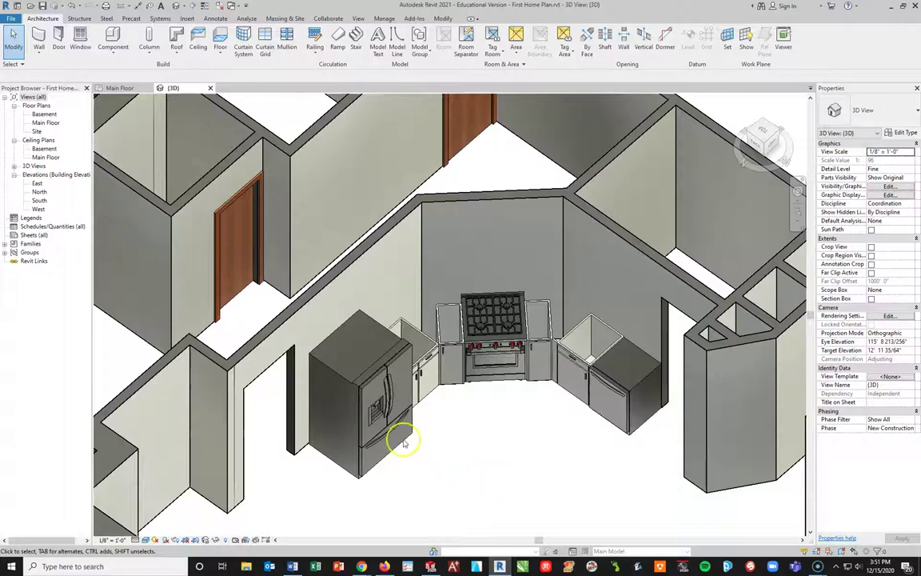
# - In the Main Floor plan, move the door opening above the refrigerator slightly down the wall, centred about 2'-6" from the wall corner
pyautogui.click(120, 88)
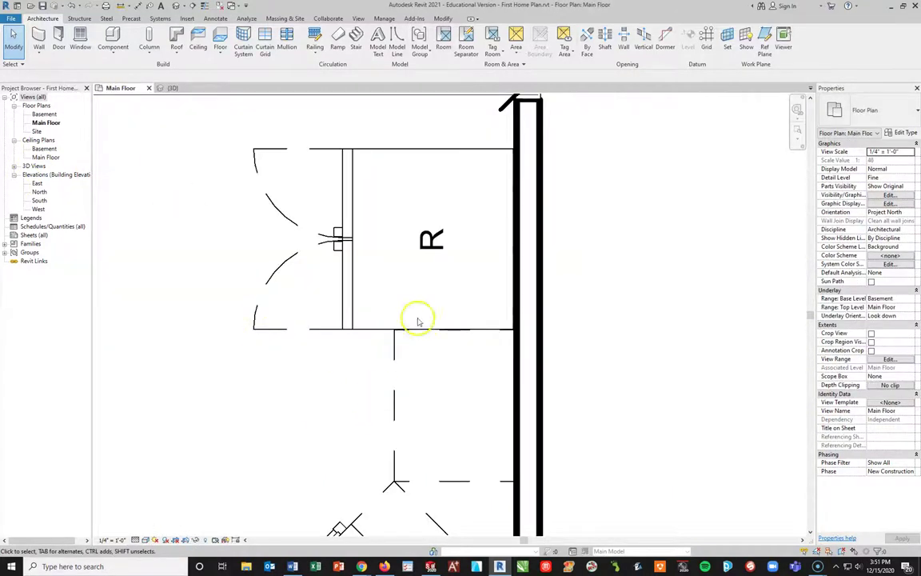
pyautogui.scroll(-2, 417, 322)
pyautogui.scroll(-2, 495, 304)
pyautogui.scroll(-1, 483, 370)
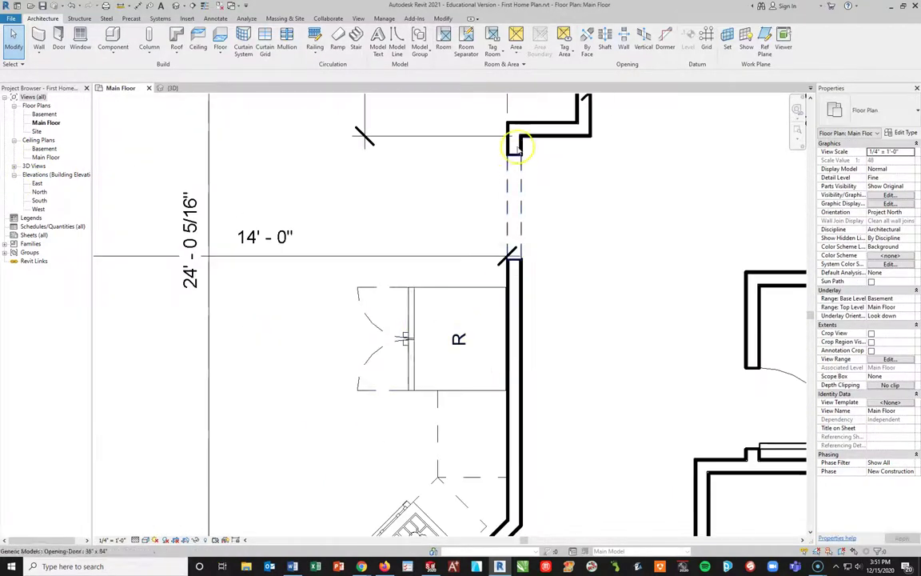
pyautogui.click(516, 196)
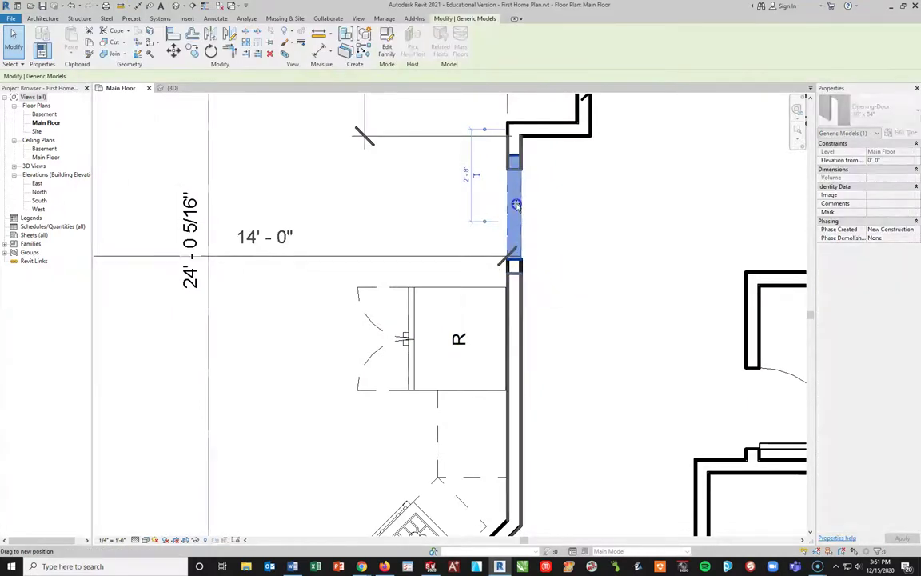
pyautogui.moveTo(516, 199); pyautogui.dragTo(517, 207)
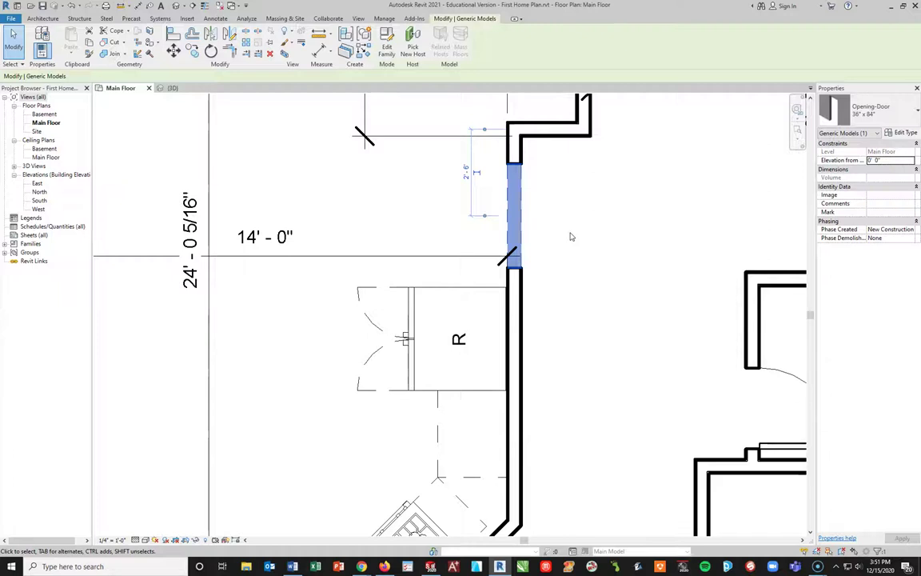
pyautogui.click(571, 237)
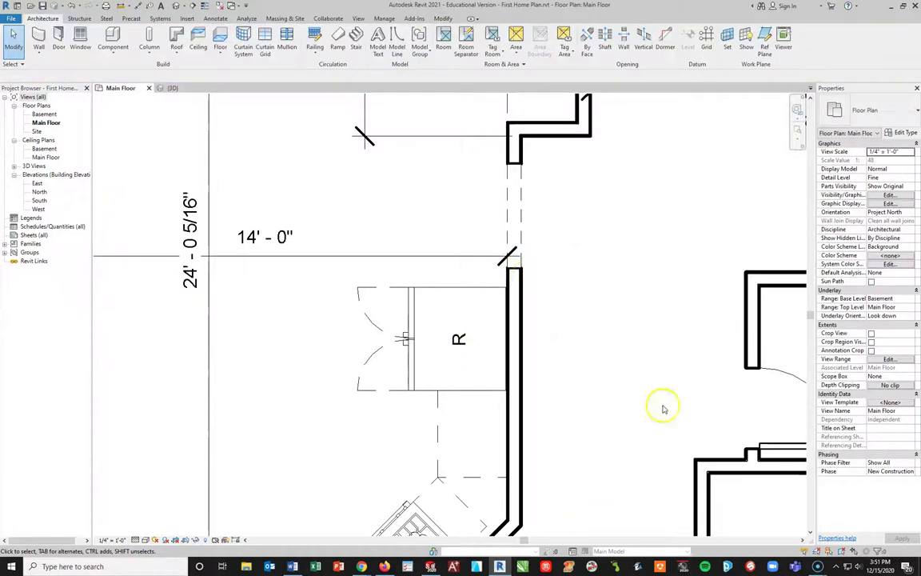
pyautogui.moveTo(527, 477); pyautogui.dragTo(600, 346, button='middle')
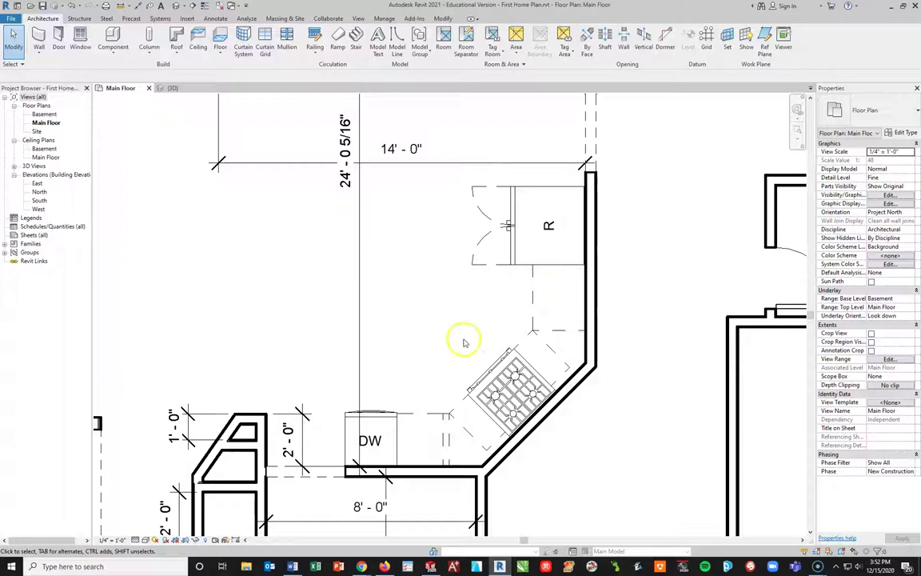
pyautogui.click(446, 449)
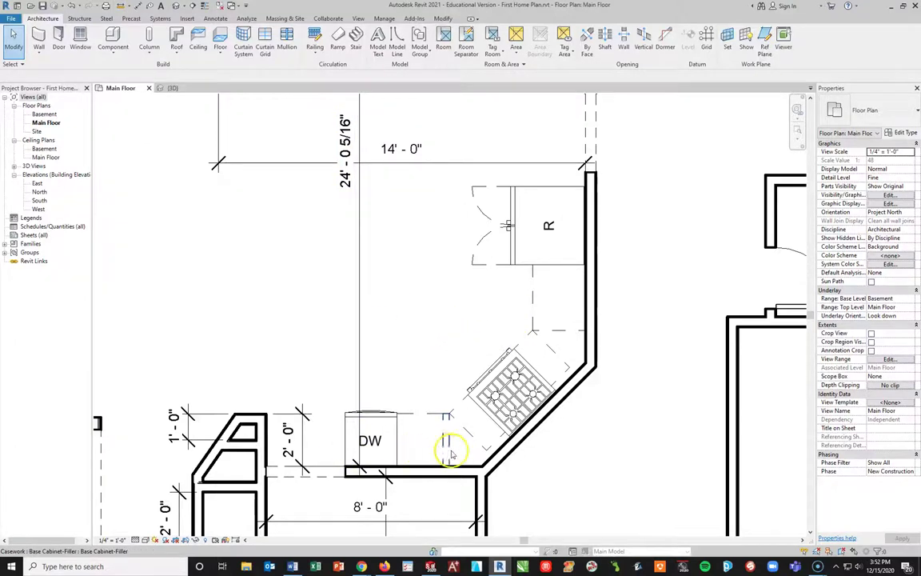
pyautogui.click(453, 441)
pyautogui.click(469, 366)
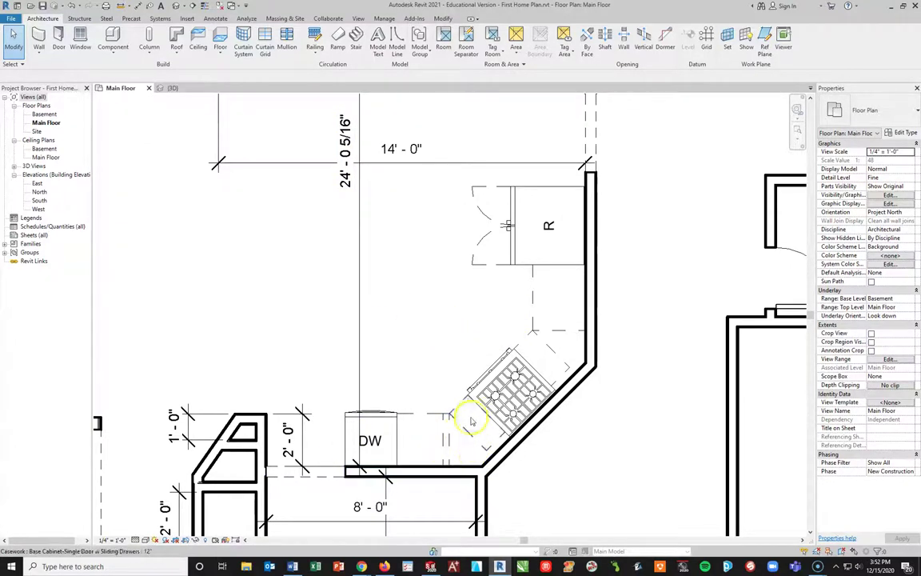
pyautogui.click(489, 426)
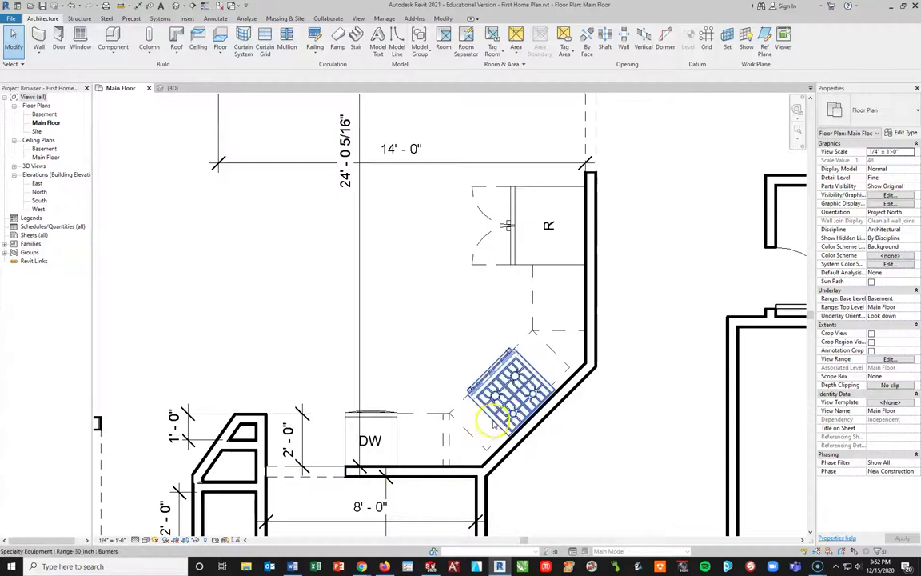
pyautogui.click(553, 360)
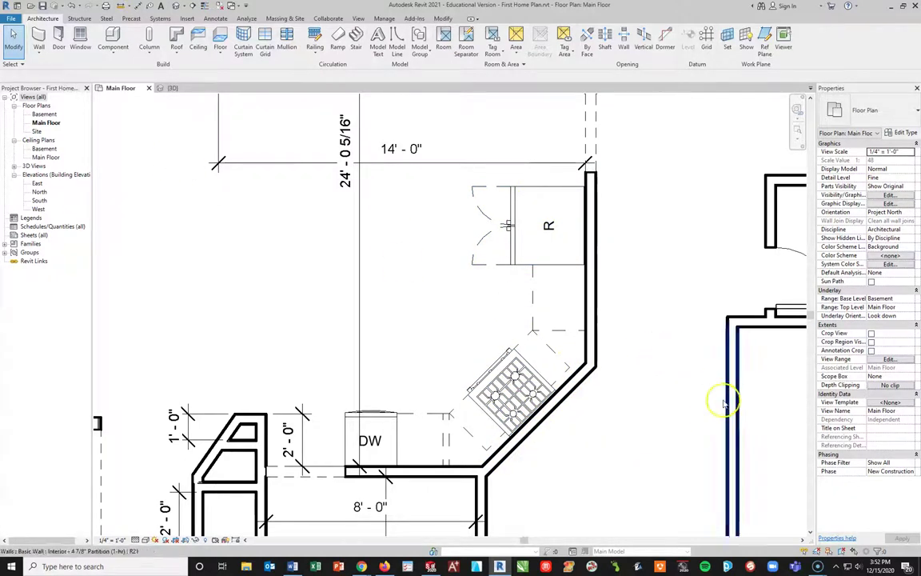
# - Start placing a component and browse the English-Imperial library's Casework folder for wall cabinet families to load
pyautogui.click(111, 37)
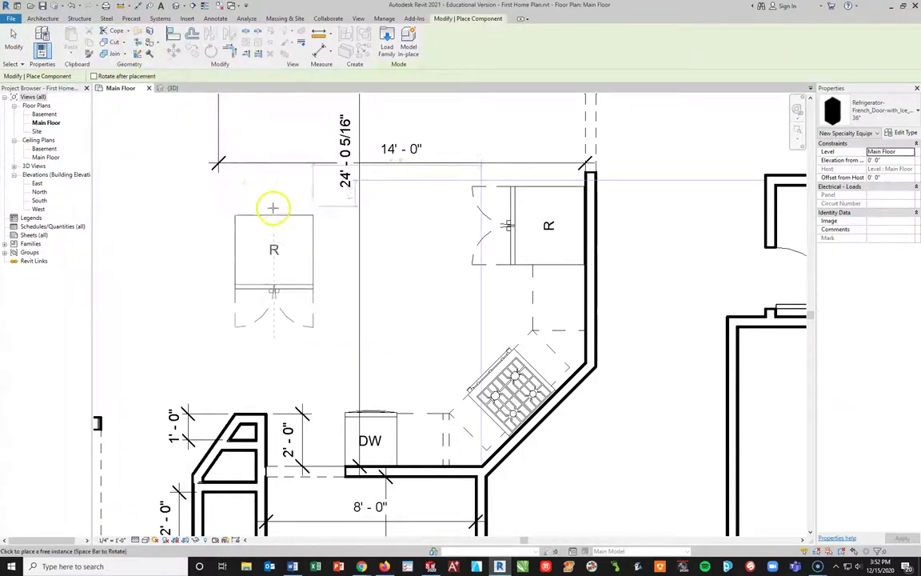
pyautogui.click(366, 38)
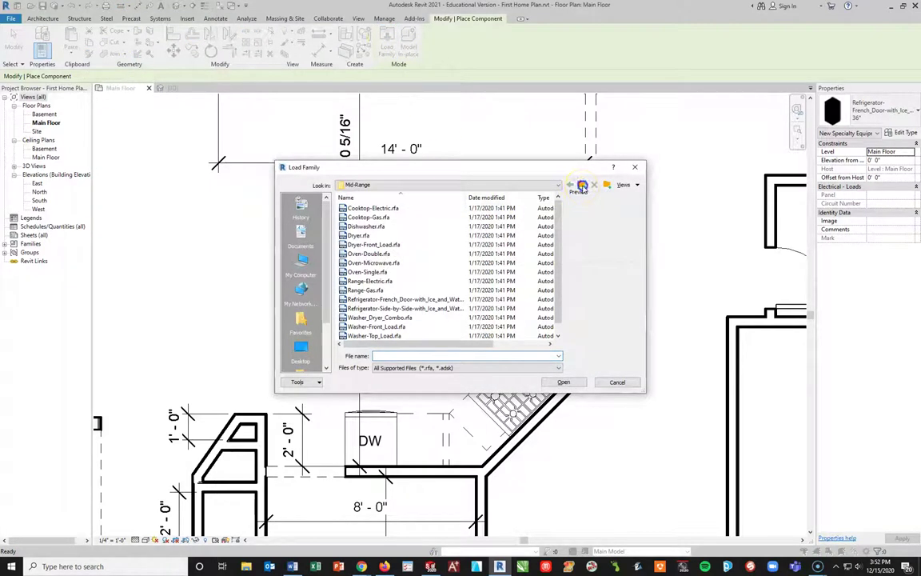
pyautogui.click(581, 185)
pyautogui.click(582, 185)
pyautogui.click(581, 185)
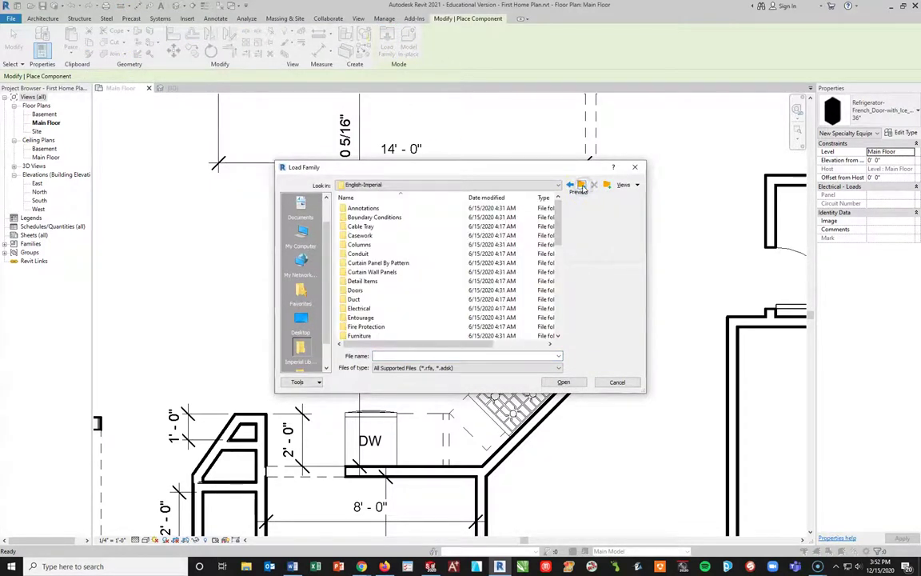
pyautogui.doubleClick(342, 236)
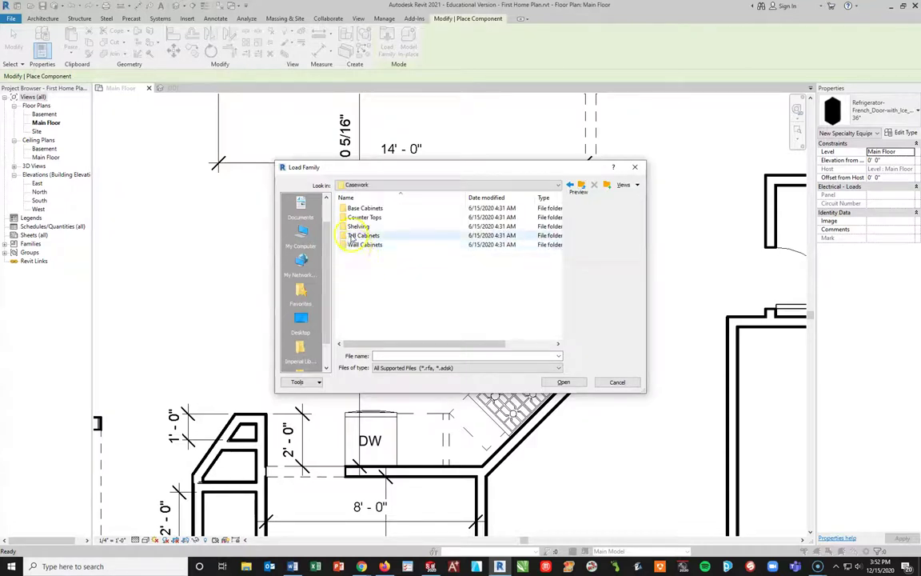
pyautogui.doubleClick(345, 244)
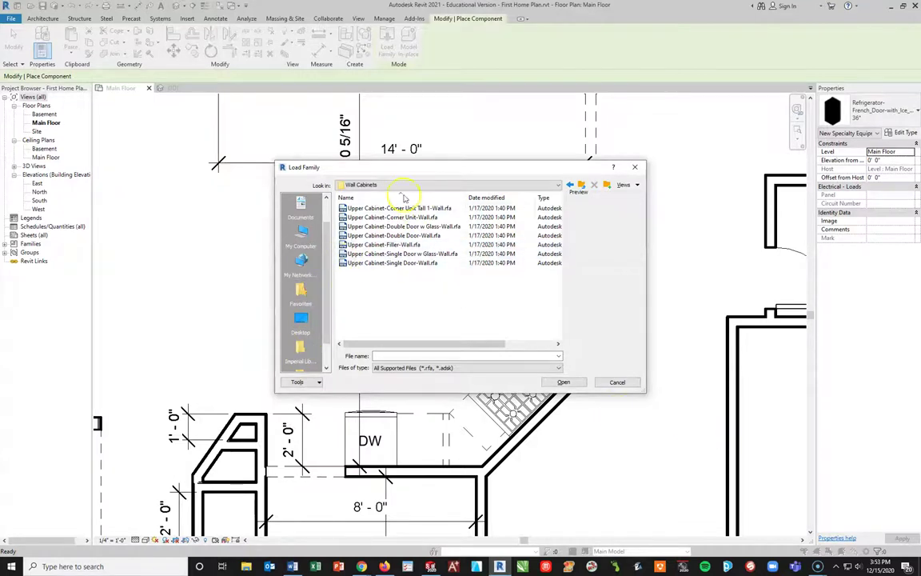
# - Preview the Tall Cabinets families 2 Door-Built in, Double Door(4) and Single Door(2) as options for beside the refrigerator
pyautogui.click(582, 184)
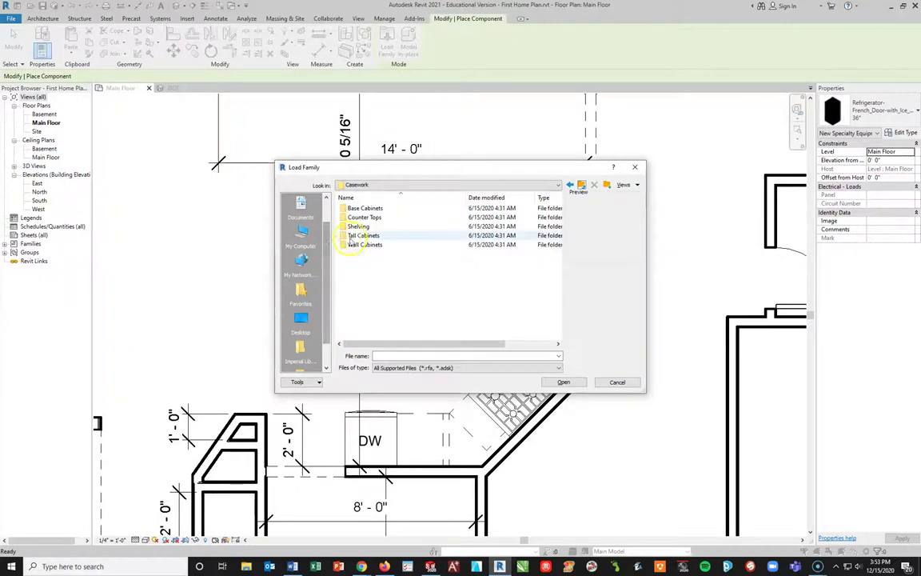
pyautogui.doubleClick(356, 235)
pyautogui.click(384, 208)
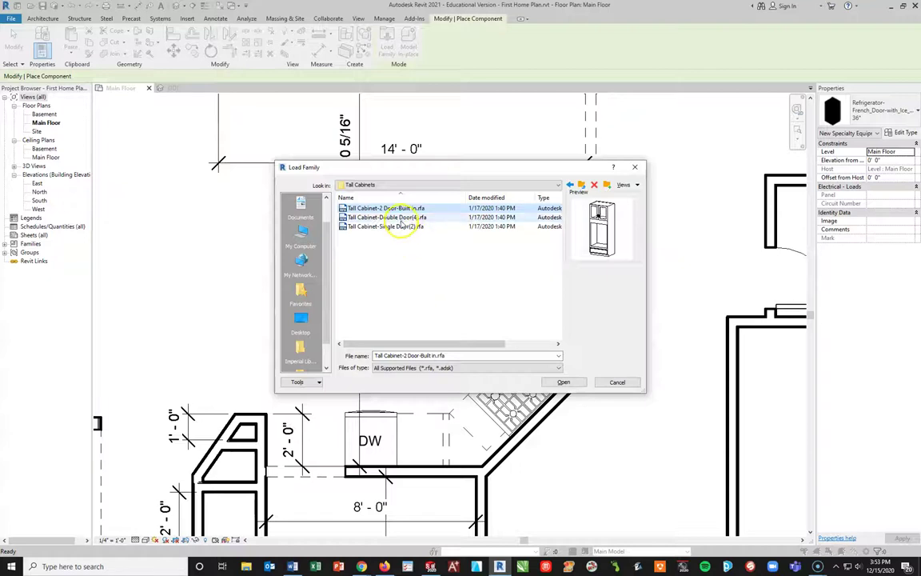
pyautogui.click(399, 217)
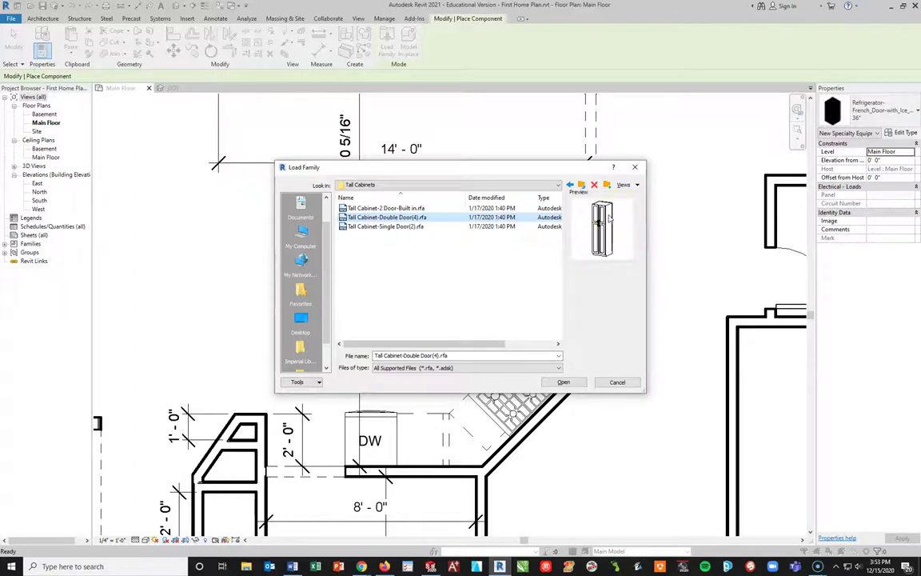
pyautogui.moveTo(579, 171)
pyautogui.mouseDown()
pyautogui.moveTo(599, 394)
pyautogui.moveTo(573, 334)
pyautogui.mouseUp()
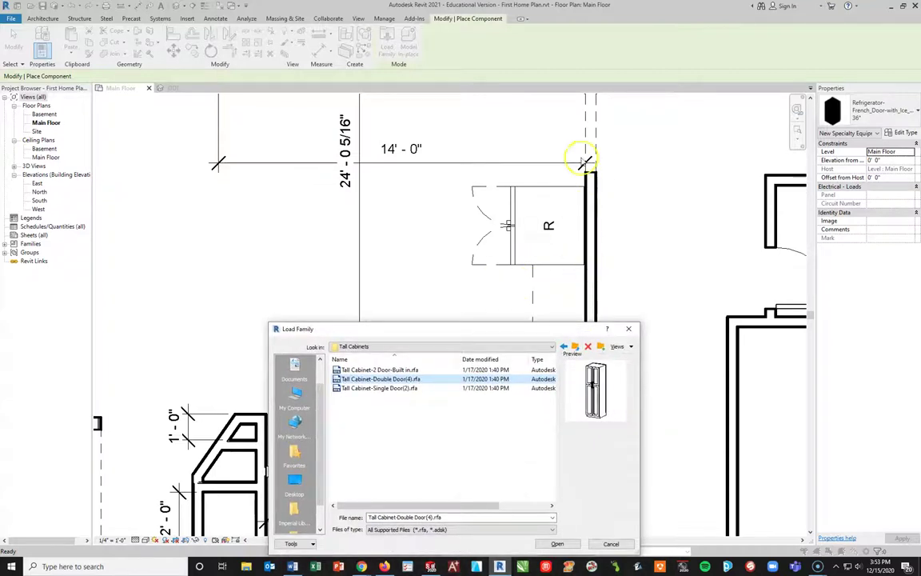
pyautogui.moveTo(515, 329)
pyautogui.mouseDown()
pyautogui.moveTo(522, 245)
pyautogui.moveTo(472, 31)
pyautogui.moveTo(529, 96)
pyautogui.moveTo(502, 270)
pyautogui.mouseUp()
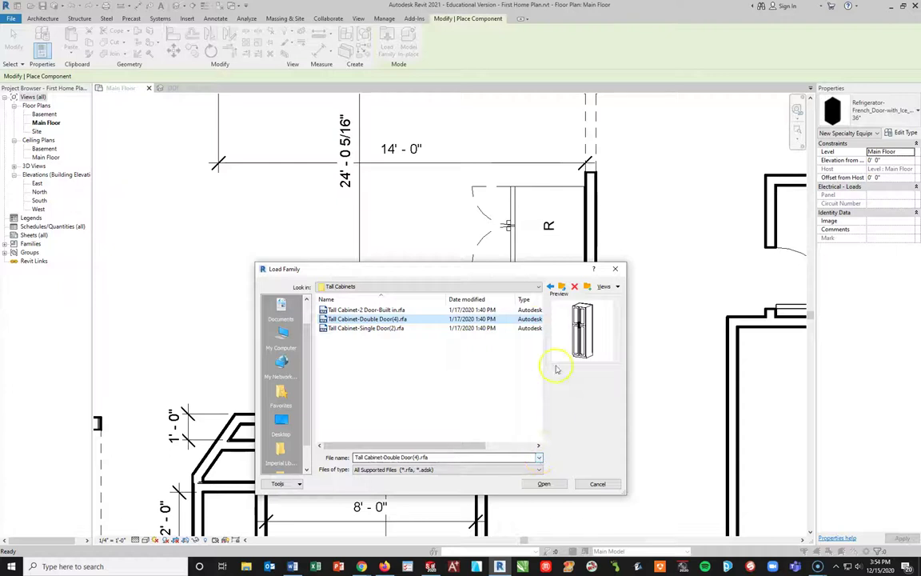
pyautogui.moveTo(494, 269); pyautogui.dragTo(449, 127)
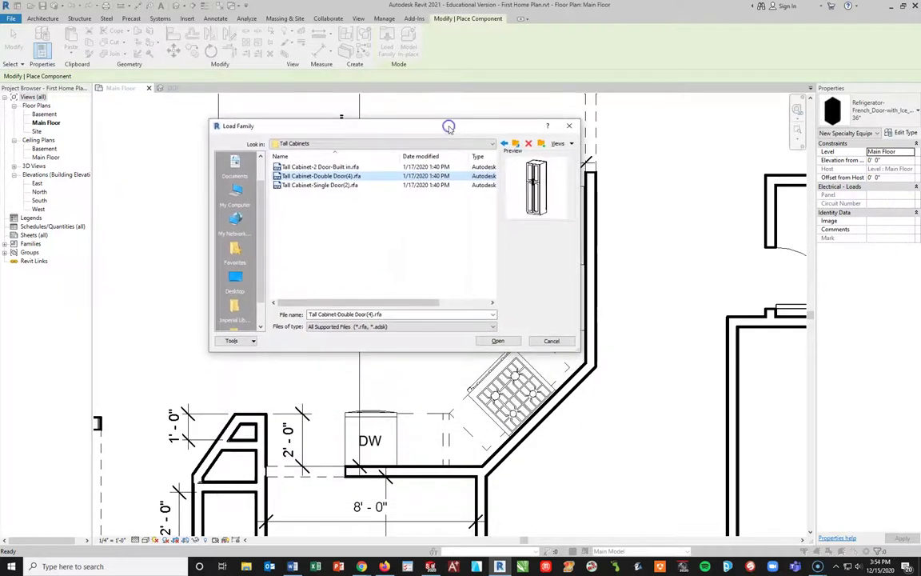
pyautogui.click(323, 184)
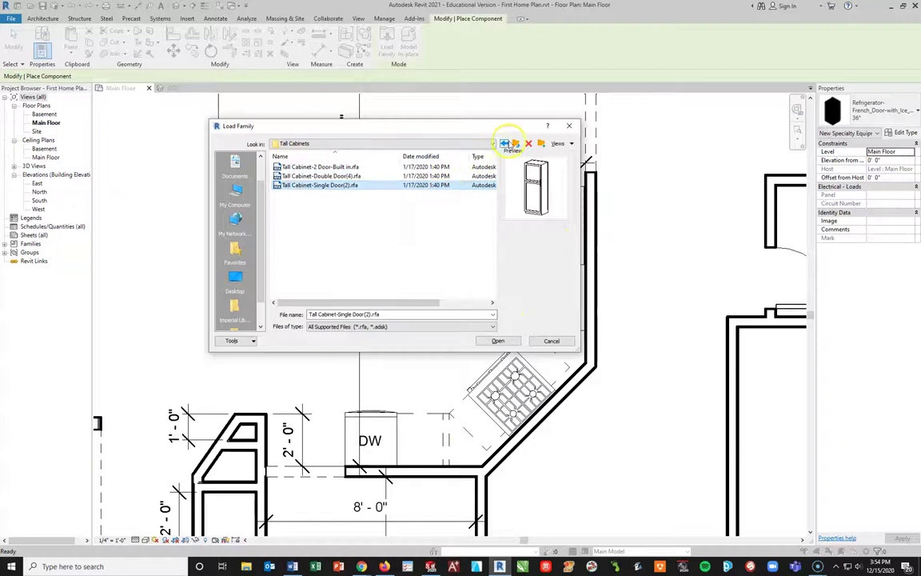
# - Load the Upper Cabinet-Double Door-Wall family from the Casework library's Wall Cabinets folder
pyautogui.click(509, 142)
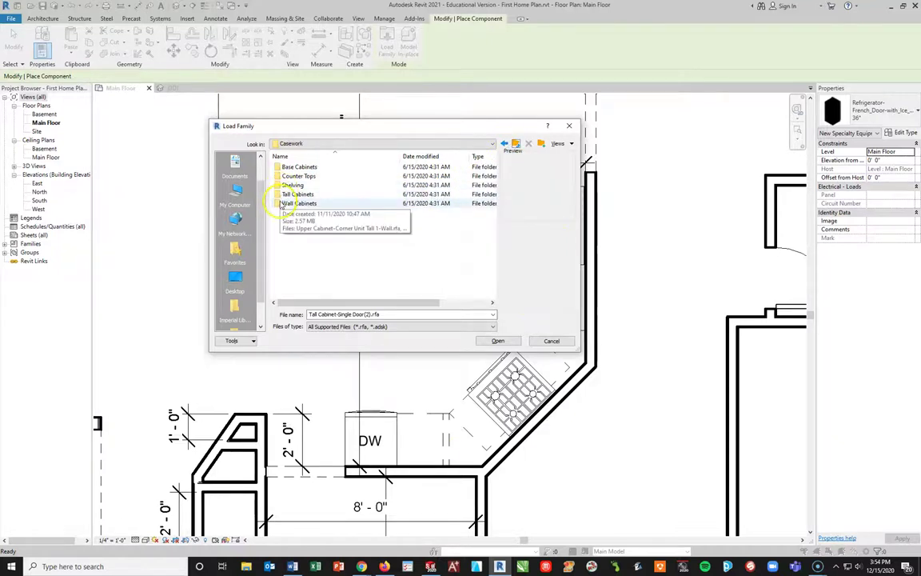
pyautogui.doubleClick(295, 203)
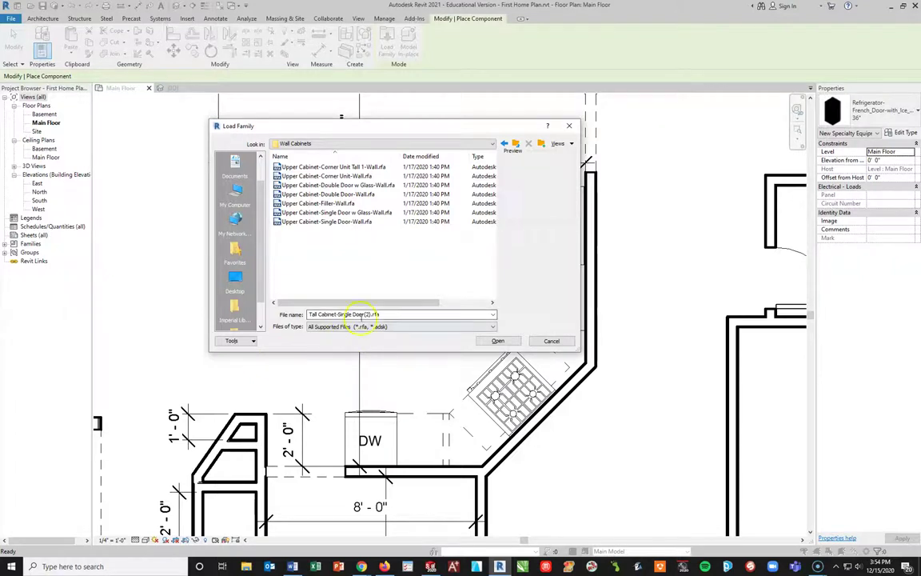
pyautogui.click(320, 185)
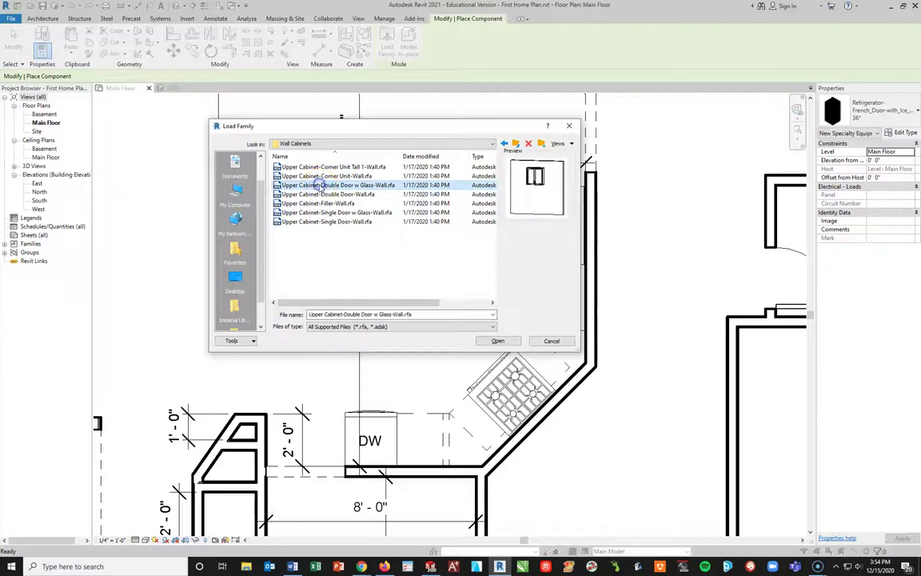
pyautogui.click(312, 194)
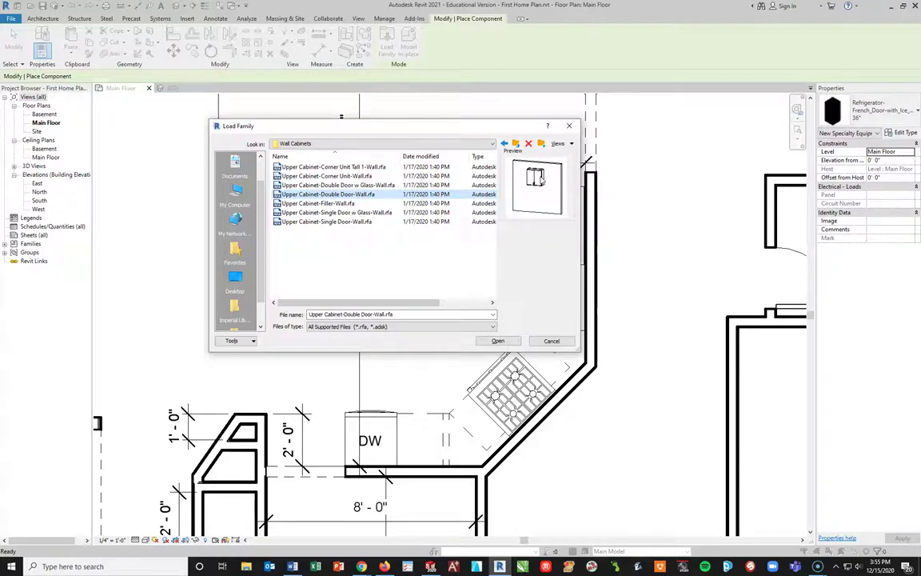
pyautogui.click(498, 341)
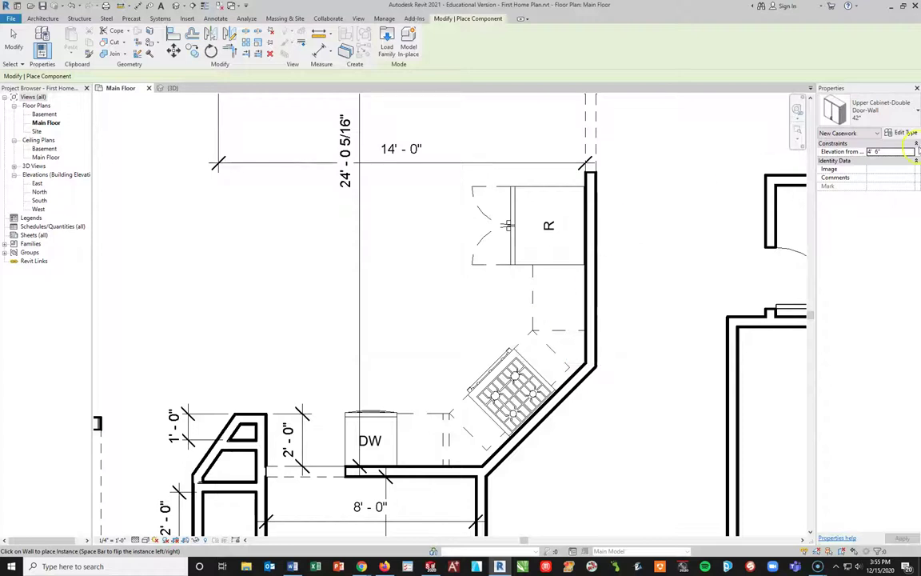
# - Duplicate the double-door upper cabinet's 42" type under the name Above Refridgerator Cabinets
pyautogui.click(903, 133)
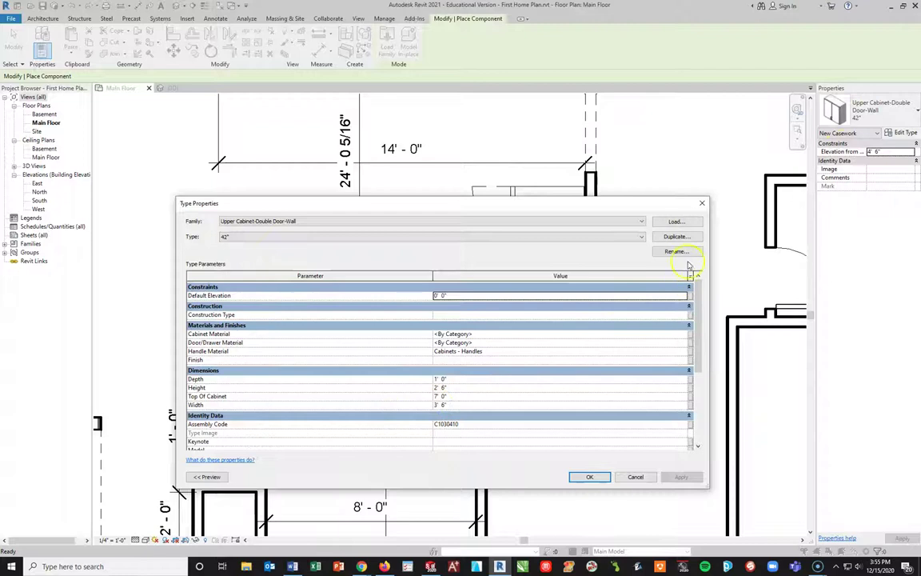
pyautogui.click(676, 237)
pyautogui.doubleClick(422, 340)
pyautogui.click(421, 340)
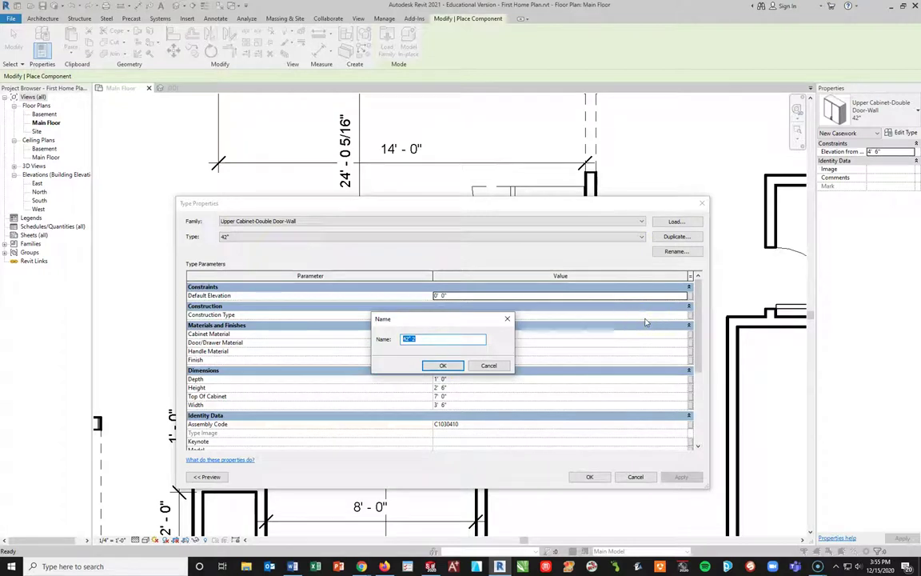
pyautogui.write('42x36')
pyautogui.press('BackSpace')
pyautogui.press('BackSpace')
pyautogui.press('BackSpace')
pyautogui.press('BackSpace')
pyautogui.press('BackSpace')
pyautogui.write('Above Refridger')
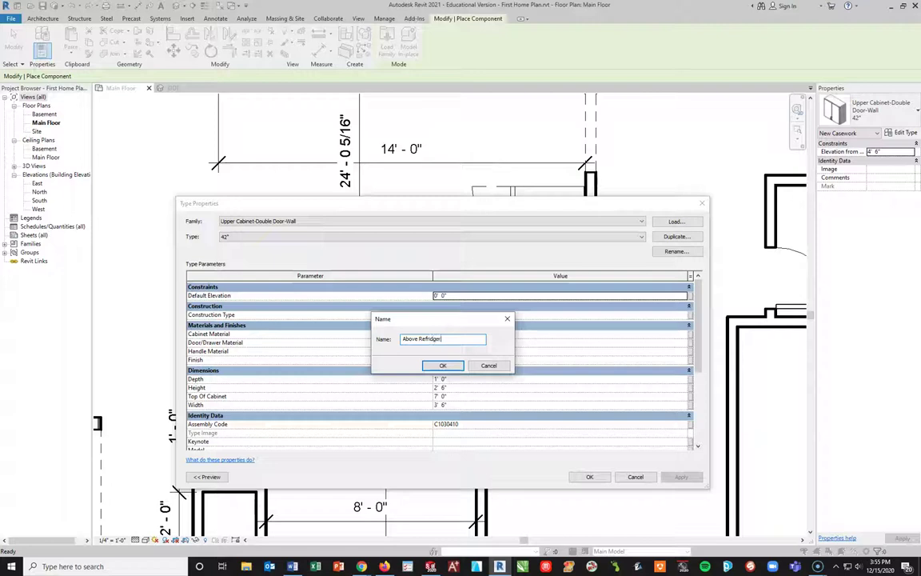
pyautogui.write('ator Cabinets')
pyautogui.click(442, 365)
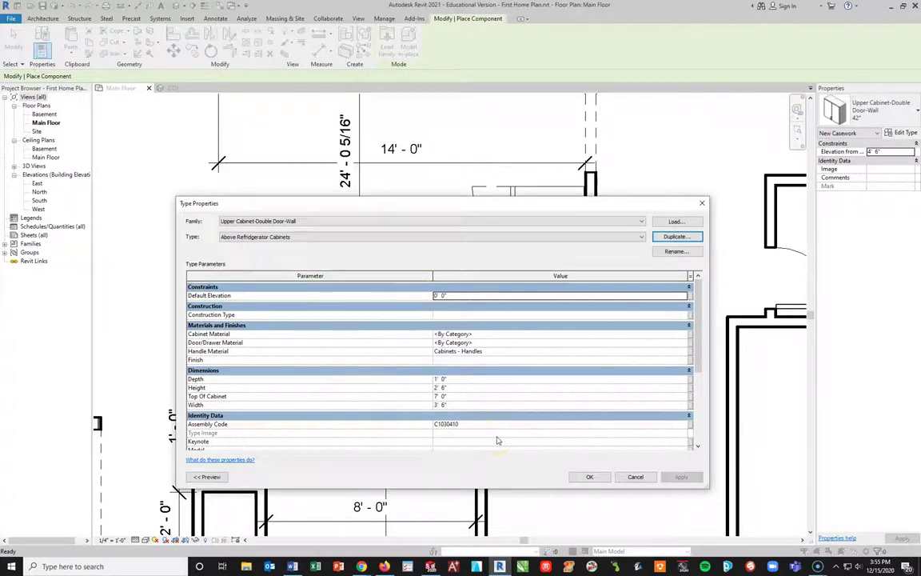
# - Set the new upper cabinet type's width to 2' 6", height to 2' 2" and depth to 2' 0"
pyautogui.click(452, 406)
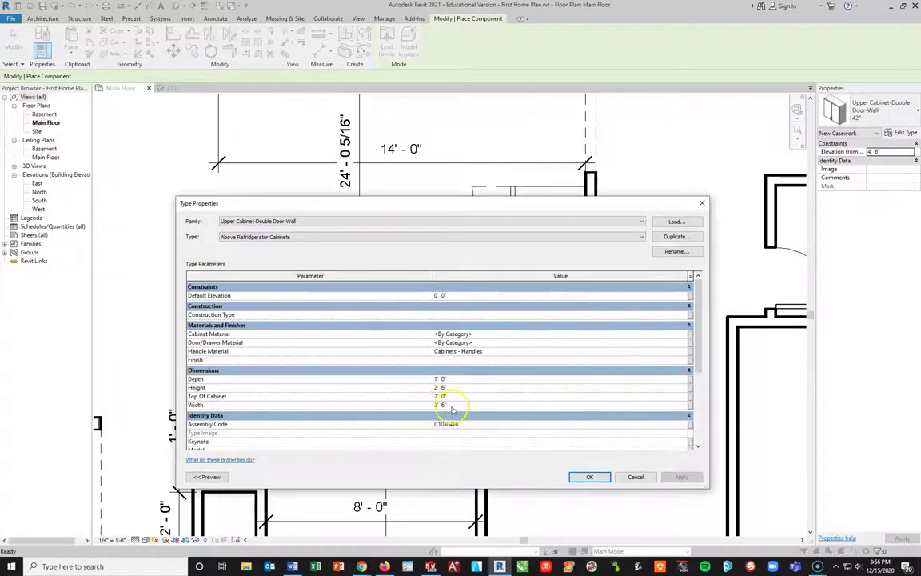
pyautogui.click(437, 388)
pyautogui.click(440, 388)
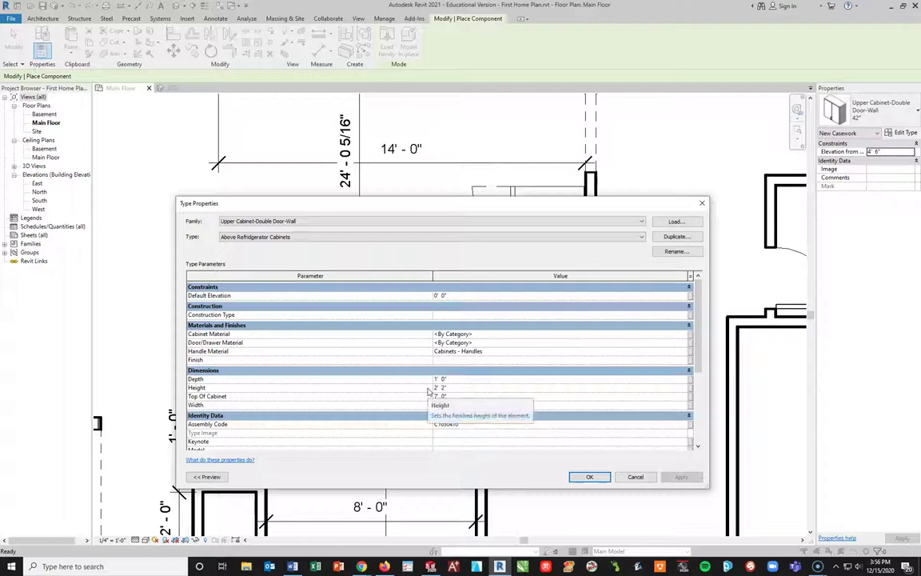
pyautogui.click(445, 380)
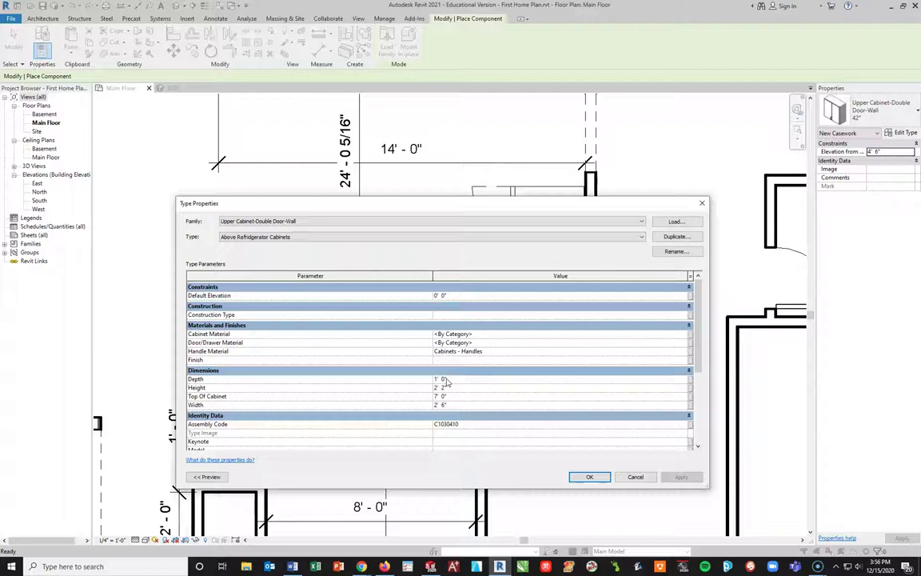
pyautogui.click(445, 378)
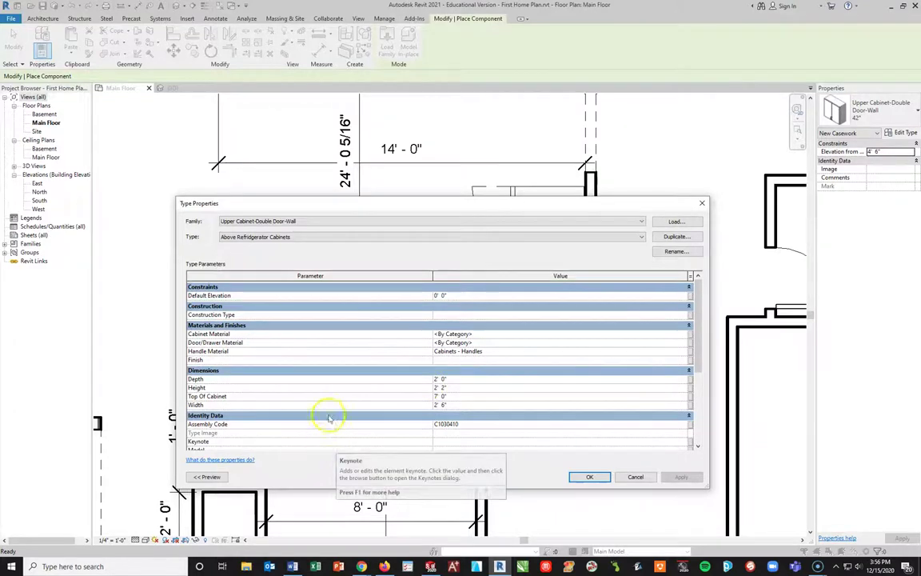
# - Set the Above Refridgerator Cabinets type's cabinet material to Clad - White, found by searching the materials for "clad"
pyautogui.click(678, 331)
pyautogui.click(684, 334)
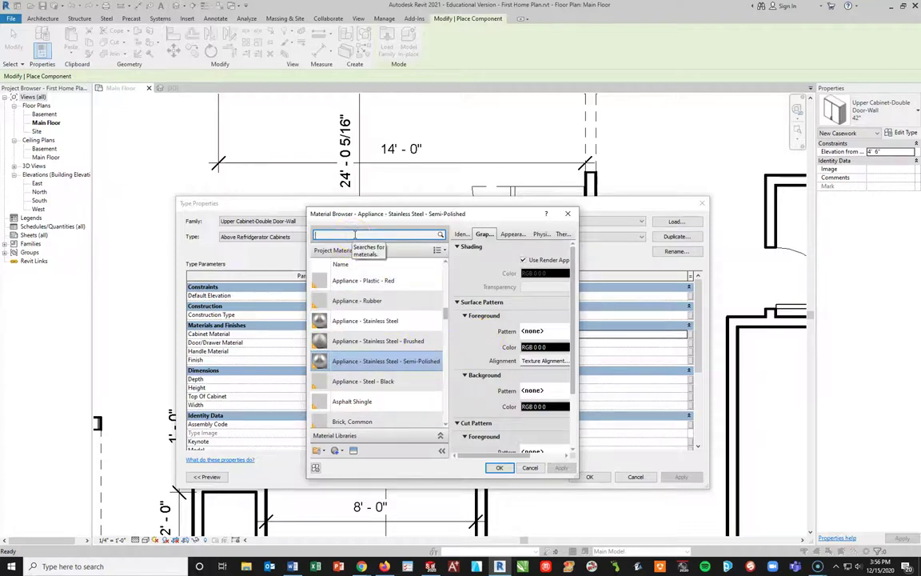
pyautogui.click(356, 234)
pyautogui.write('clad')
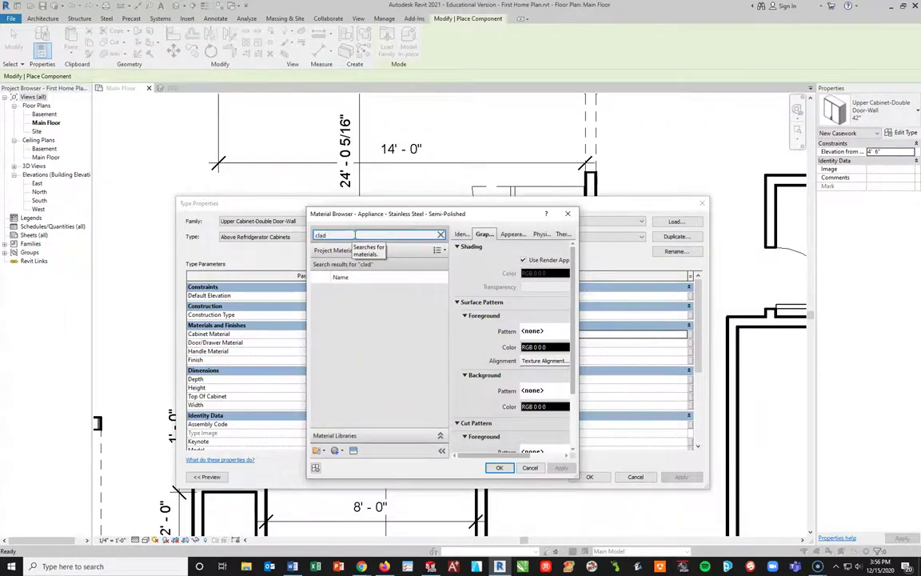
pyautogui.click(352, 294)
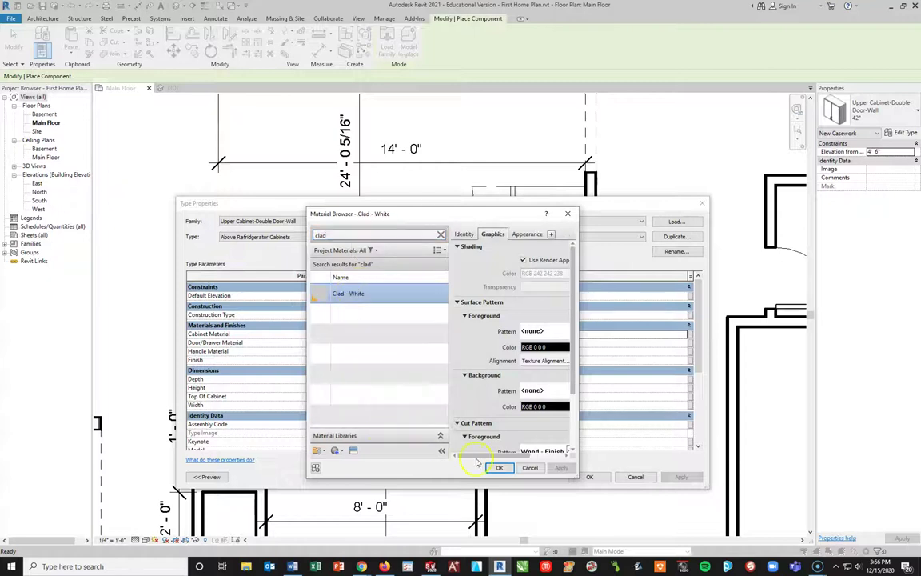
pyautogui.click(499, 468)
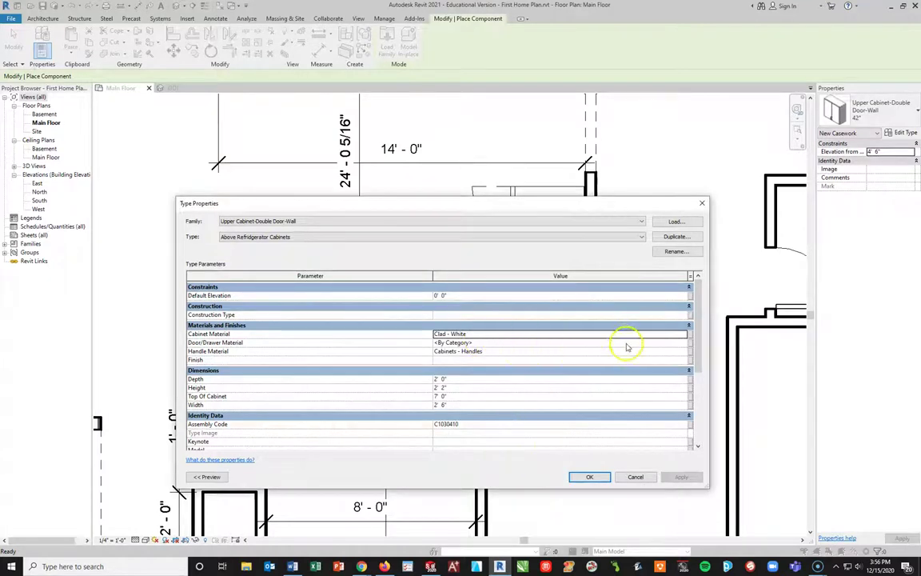
# - Assign Clad - White as the door/drawer material and accept the cabinet type's properties
pyautogui.click(628, 344)
pyautogui.click(685, 342)
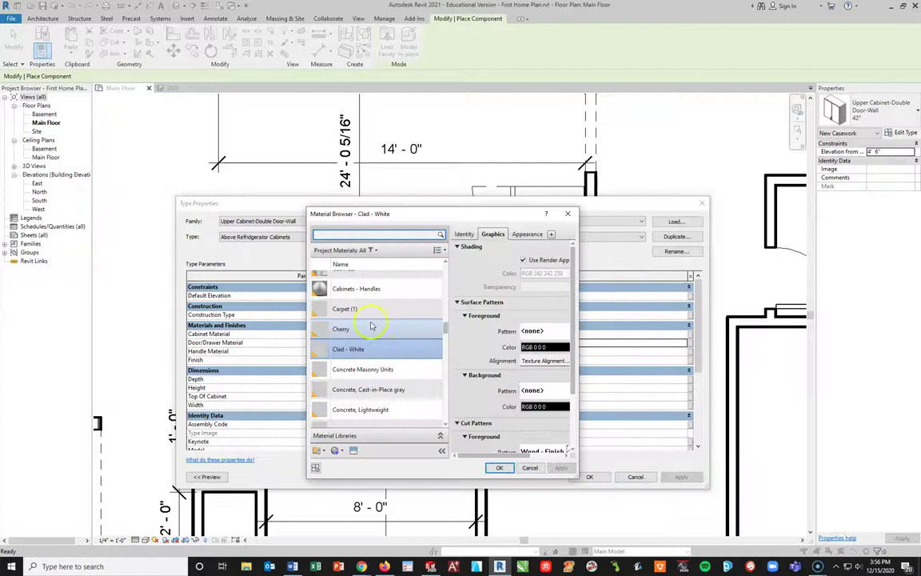
pyautogui.scroll(-1, 368, 352)
pyautogui.click(340, 330)
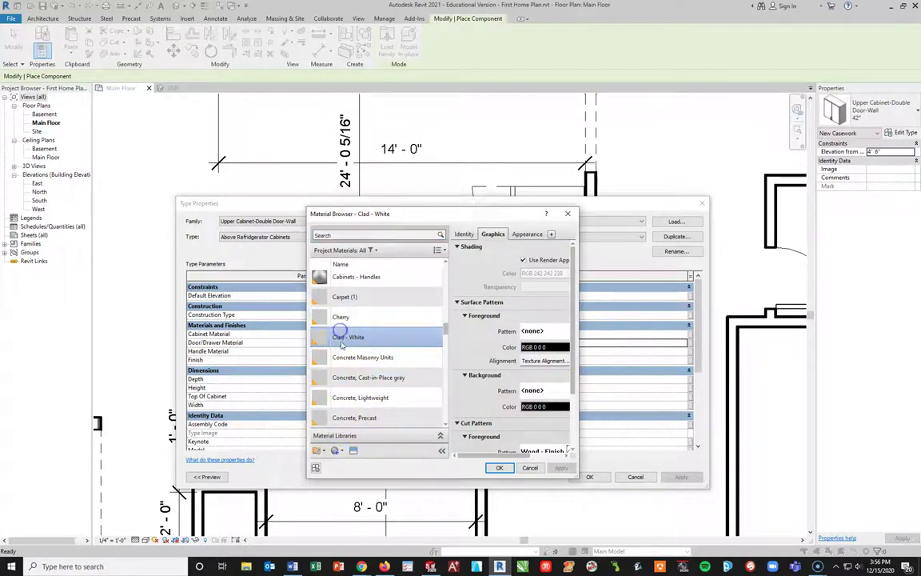
pyautogui.click(497, 468)
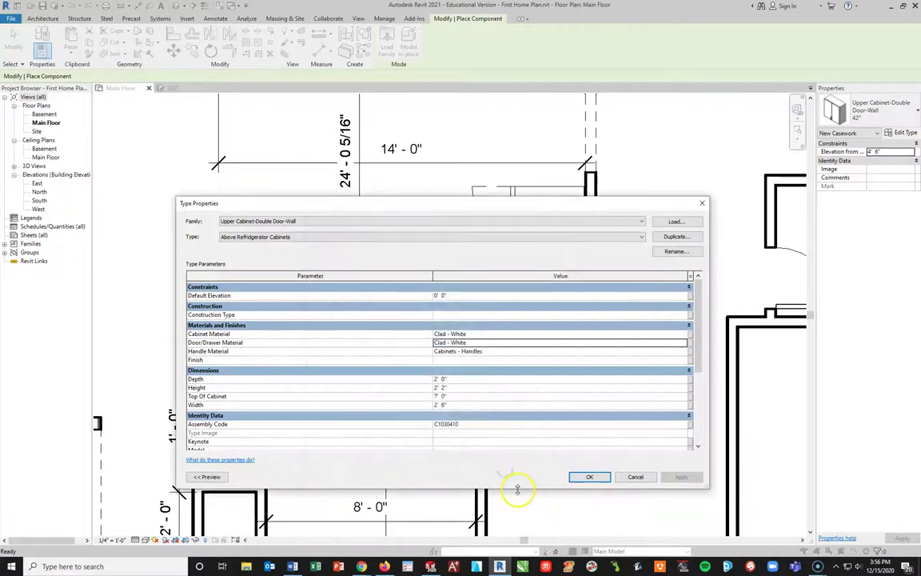
pyautogui.click(589, 476)
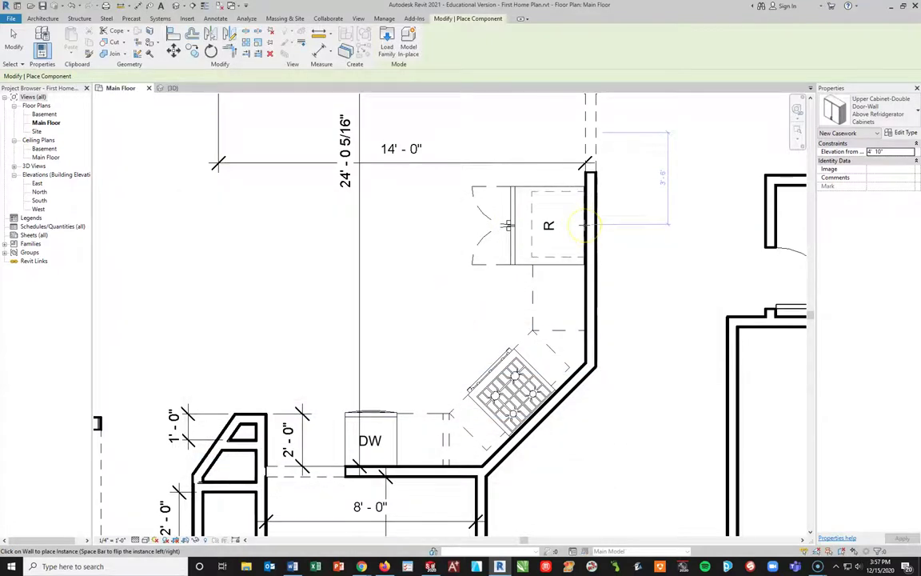
# - Place the Above Refridgerator Cabinets unit on the wall behind the refrigerator and end the placement command
pyautogui.press('space')
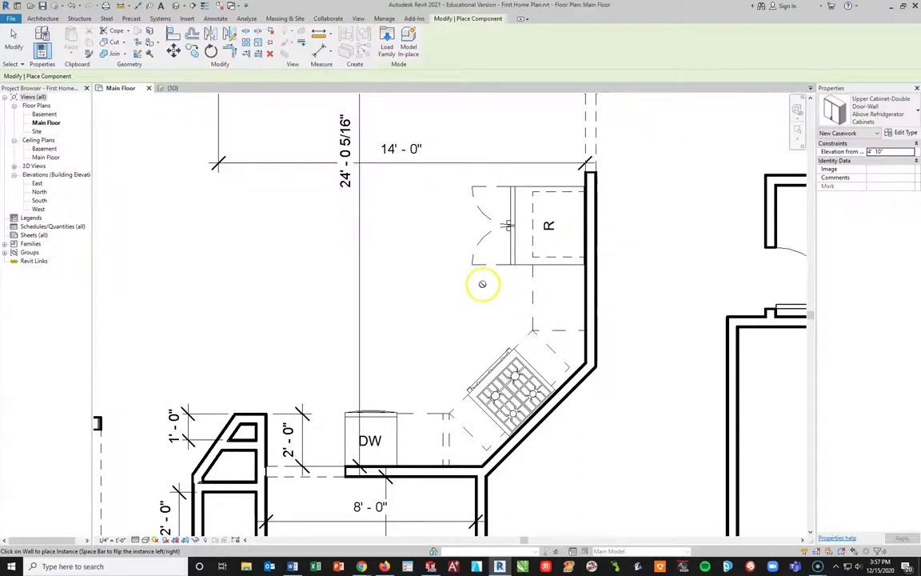
pyautogui.press('Escape')
pyautogui.press('Escape')
pyautogui.click(543, 189)
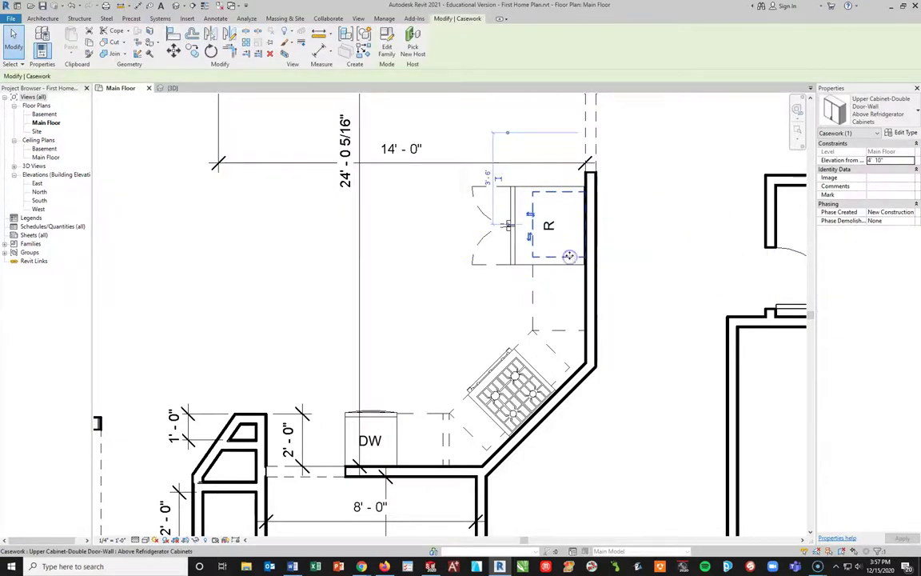
pyautogui.press('Escape')
pyautogui.click(532, 250)
pyautogui.doubleClick(532, 250)
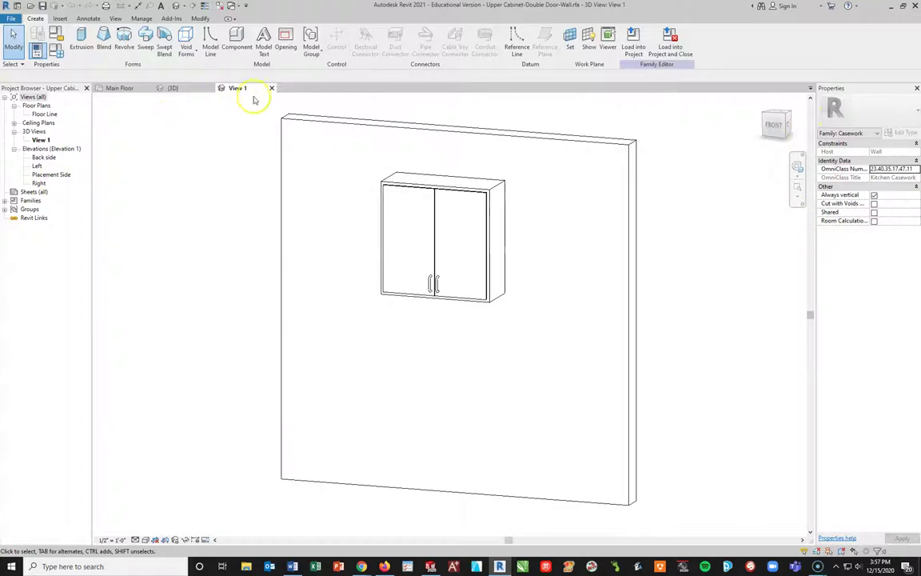
pyautogui.click(271, 88)
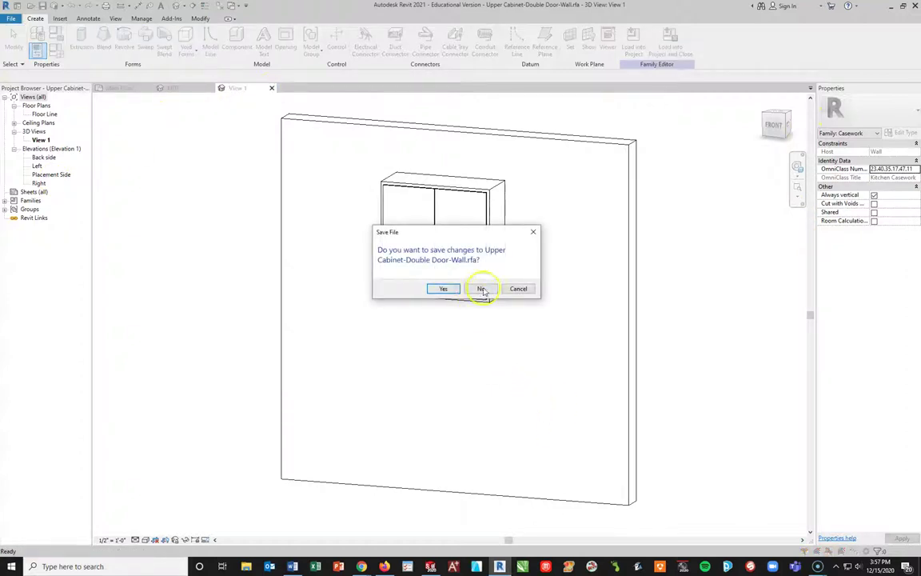
pyautogui.click(482, 289)
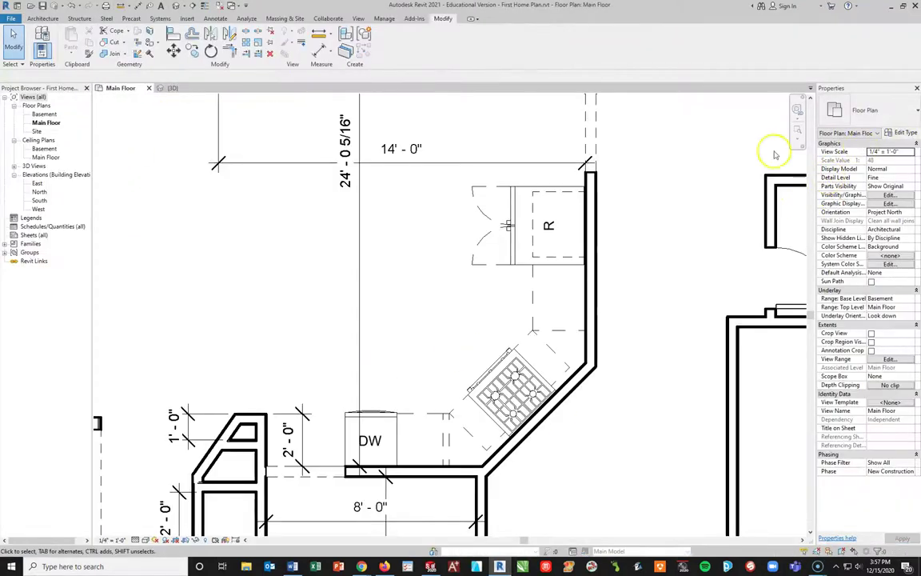
# - Set the width of the Above Refridgerator Cabinets type to 3' 0"
pyautogui.click(507, 181)
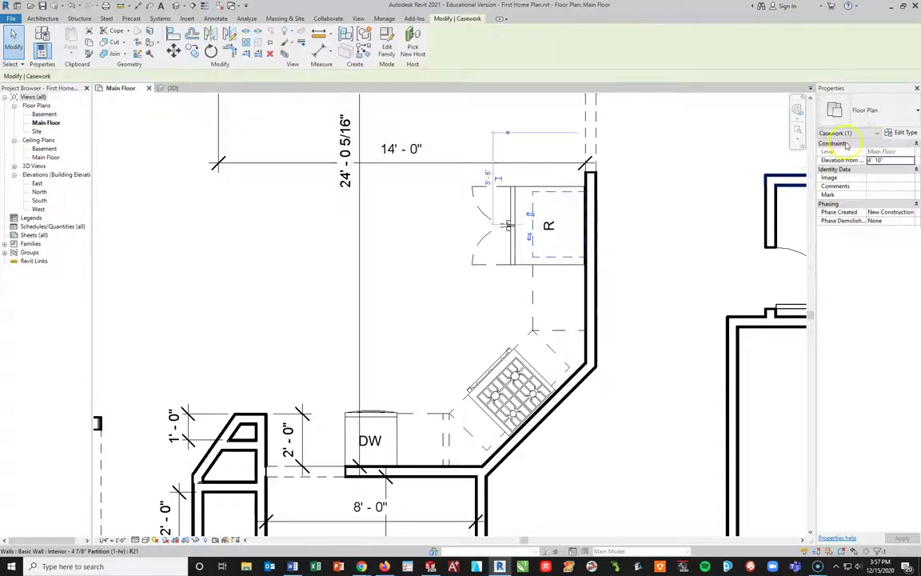
pyautogui.click(903, 132)
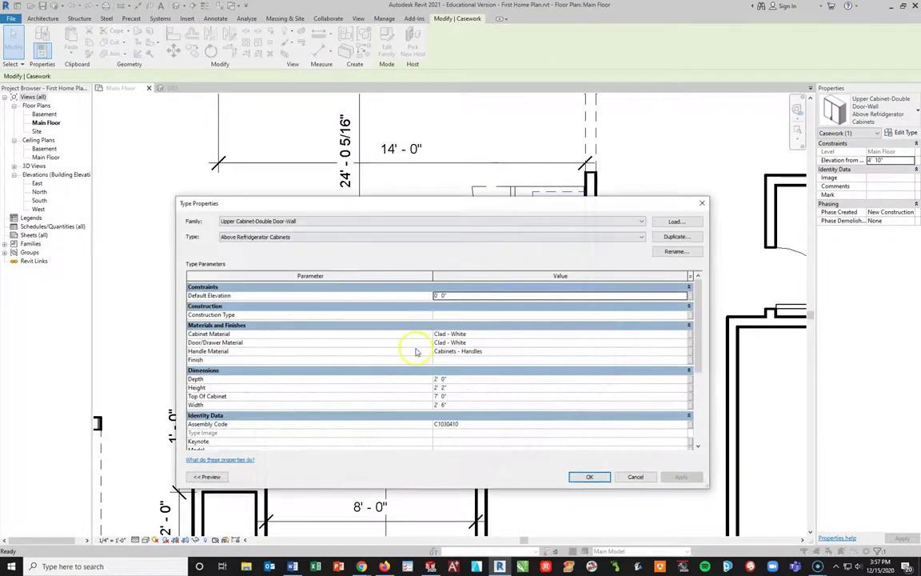
pyautogui.click(438, 406)
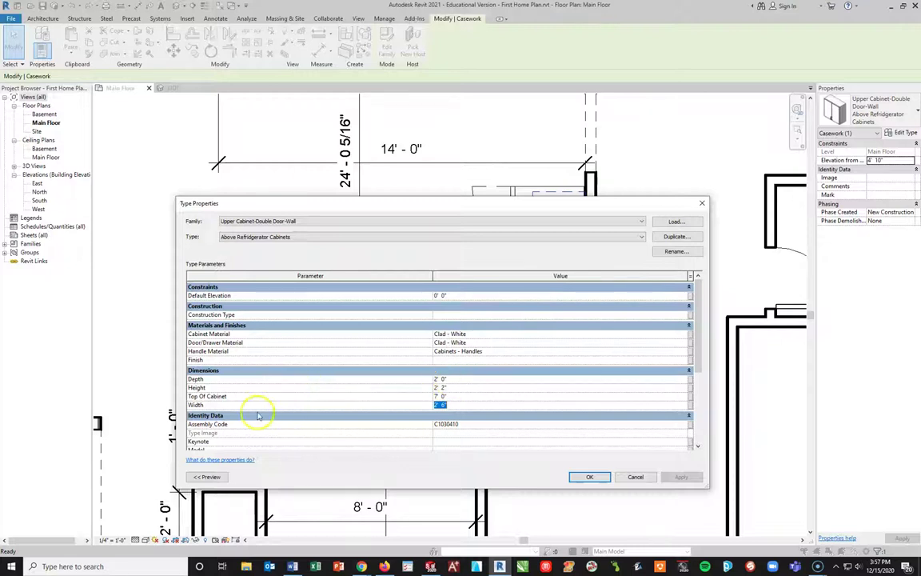
pyautogui.click(447, 405)
pyautogui.click(639, 390)
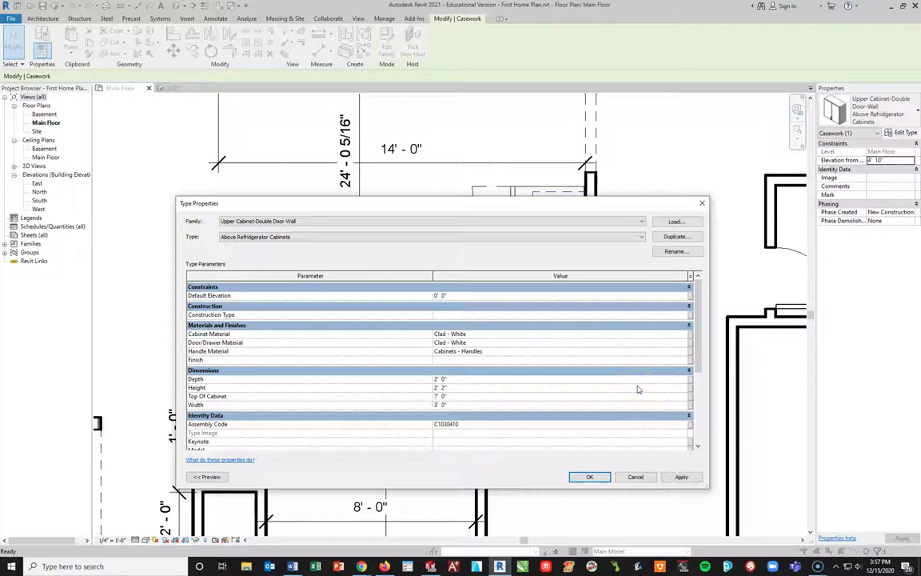
pyautogui.click(606, 478)
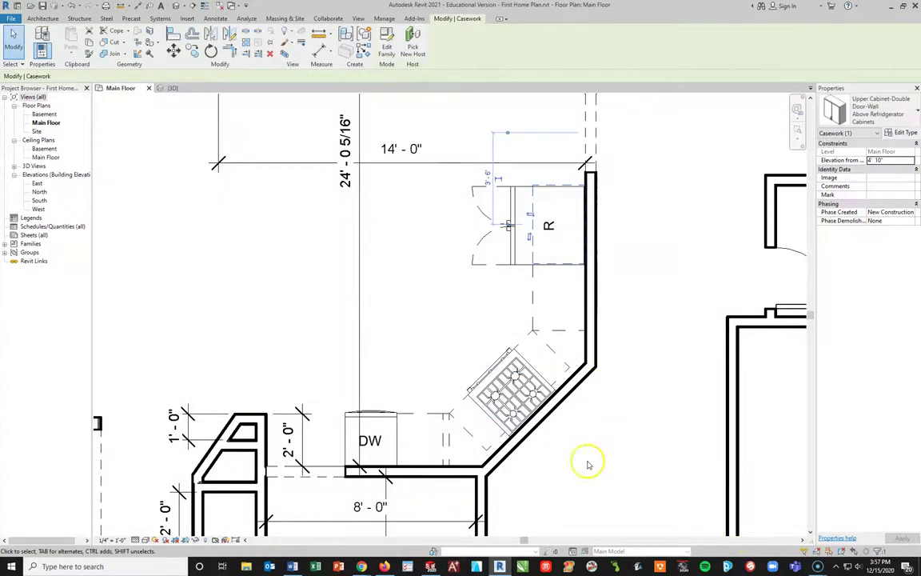
# - Shift the upper cabinet slightly along the wall so that its ends line up with the refrigerator's sides
pyautogui.scroll(1, 560, 204)
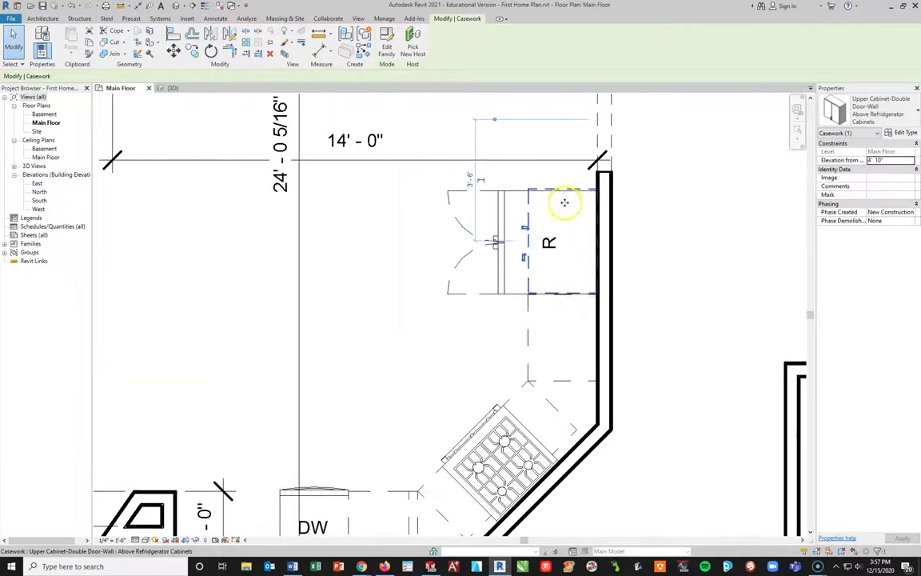
pyautogui.scroll(1, 583, 187)
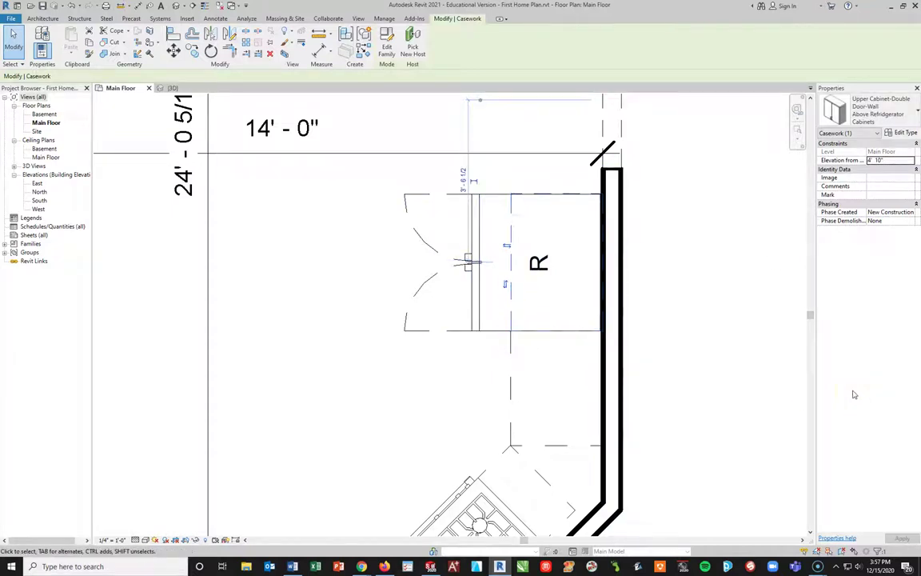
pyautogui.click(846, 386)
pyautogui.click(712, 381)
pyautogui.click(496, 448)
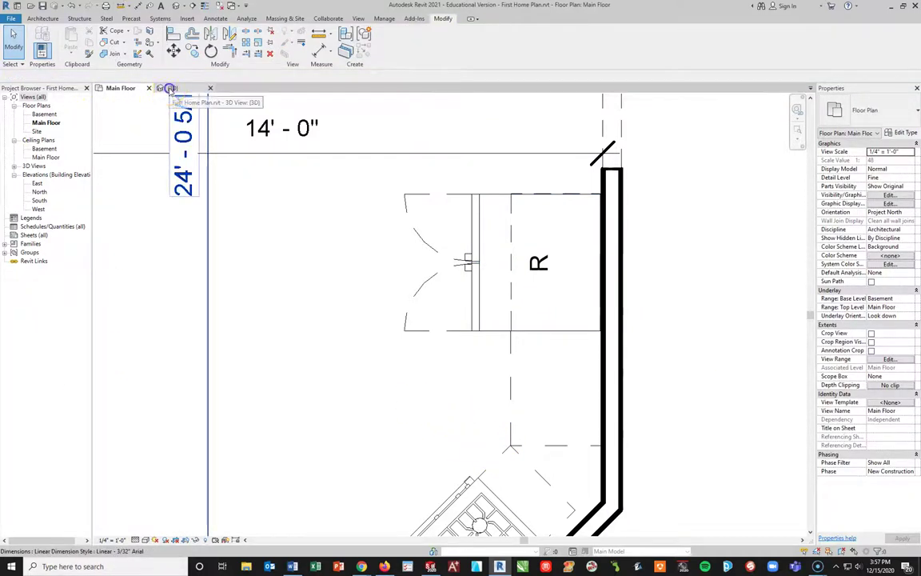
# - Examine the upper cabinet's height above the refrigerator and against the kitchen wall in the 3D view
pyautogui.click(166, 87)
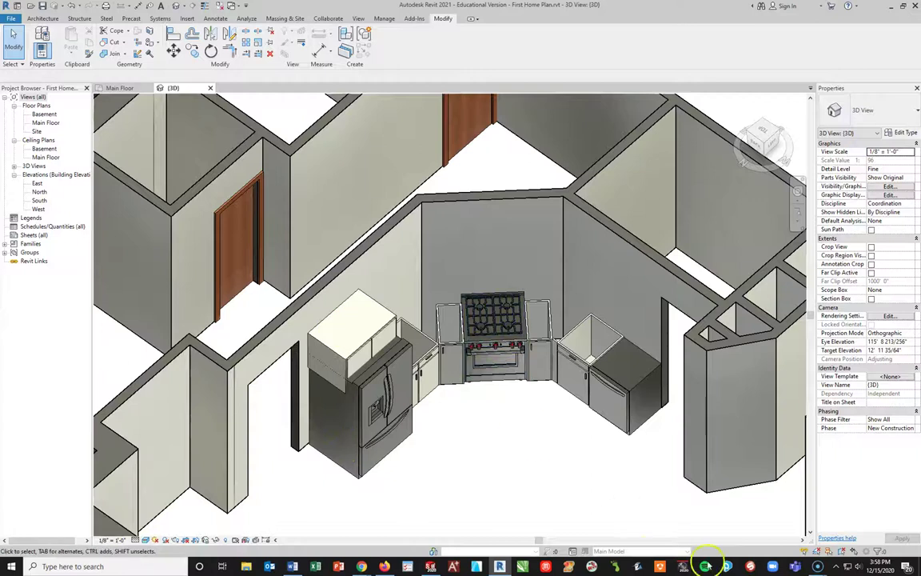
pyautogui.click(411, 370)
pyautogui.keyDown('shift'); pyautogui.moveTo(411, 370); pyautogui.dragTo(419, 350, button='middle'); pyautogui.keyUp('shift')
pyautogui.click(429, 438)
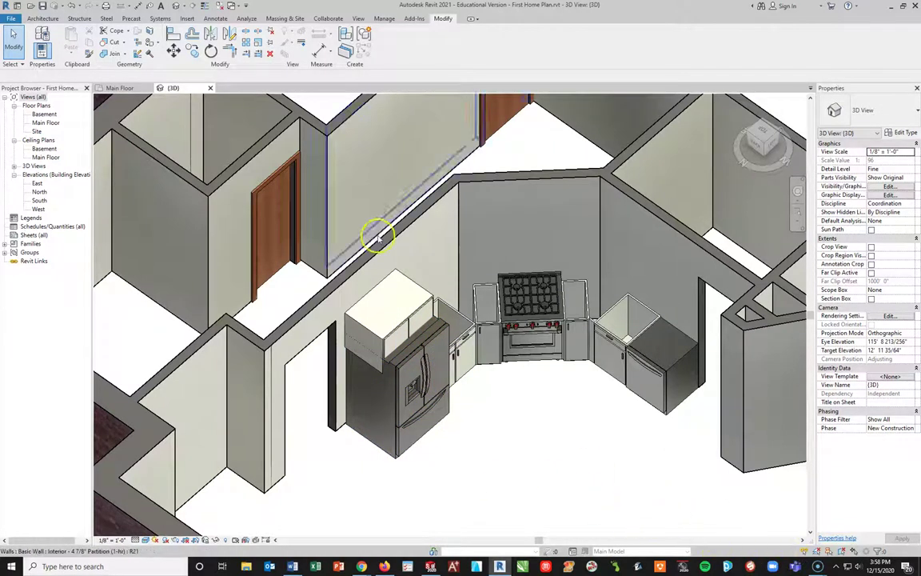
pyautogui.click(354, 272)
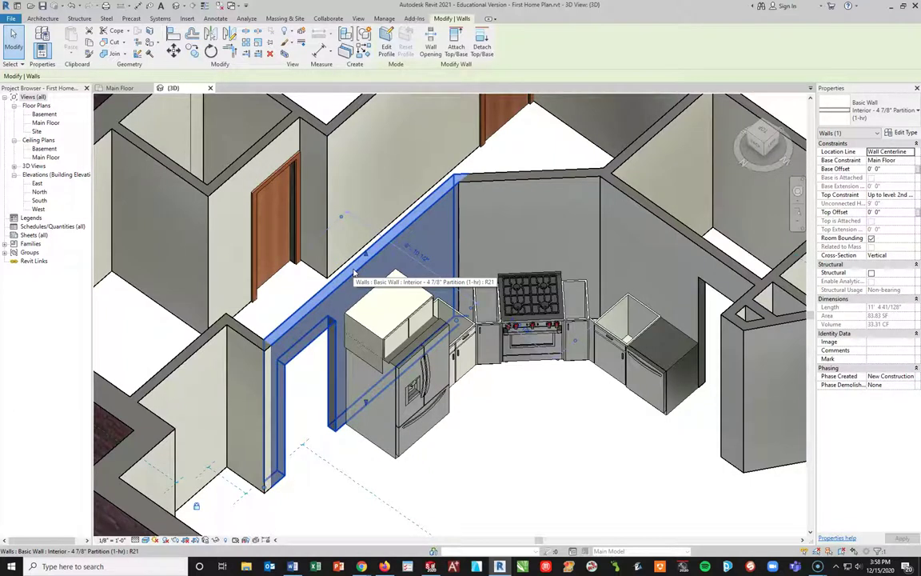
pyautogui.click(369, 342)
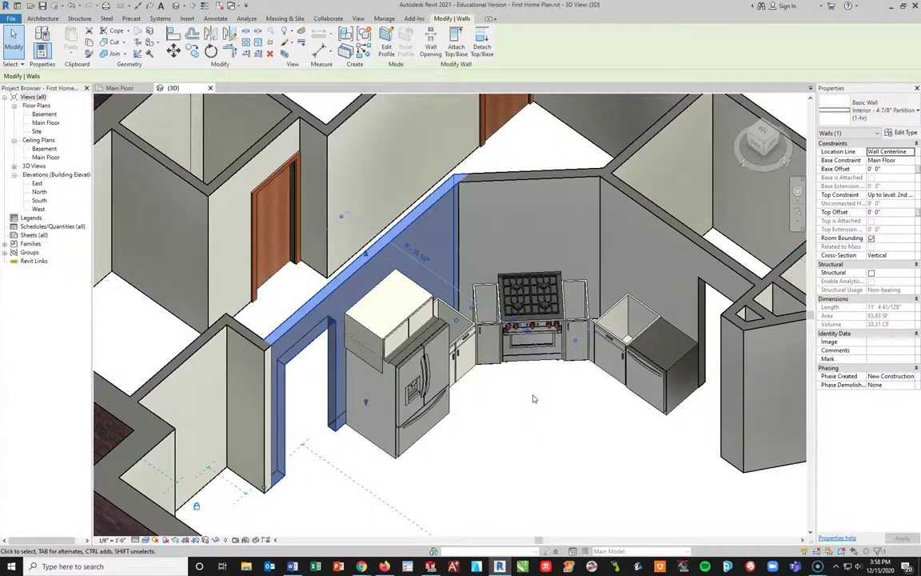
pyautogui.click(414, 298)
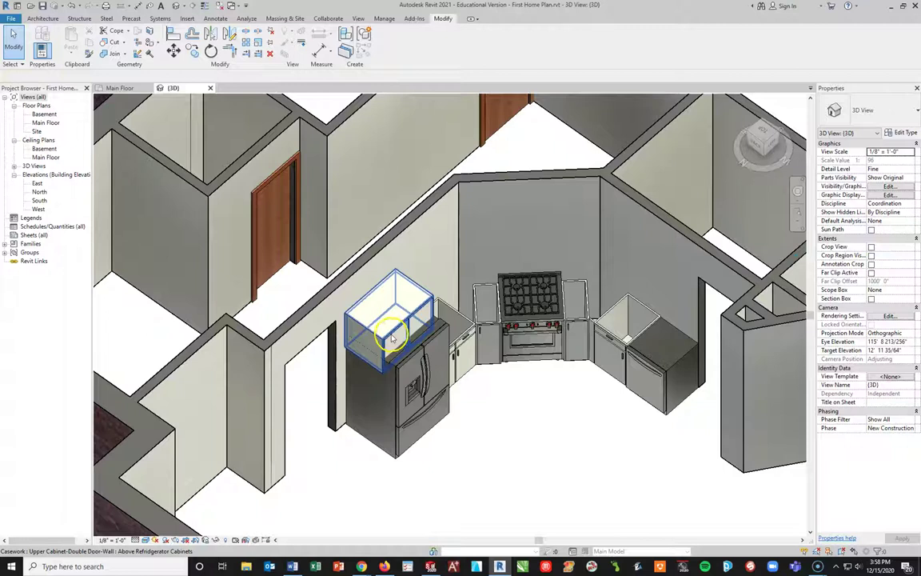
# - Set the Top Of Cabinet parameter of the cabinet type above the refrigerator to 8' 0"
pyautogui.click(387, 314)
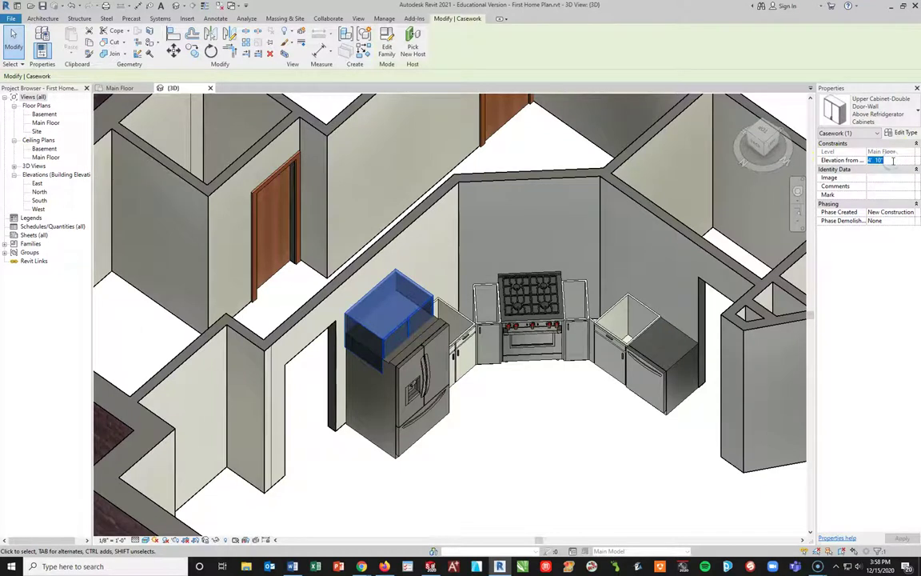
pyautogui.click(916, 105)
pyautogui.click(915, 106)
pyautogui.click(916, 106)
pyautogui.click(904, 132)
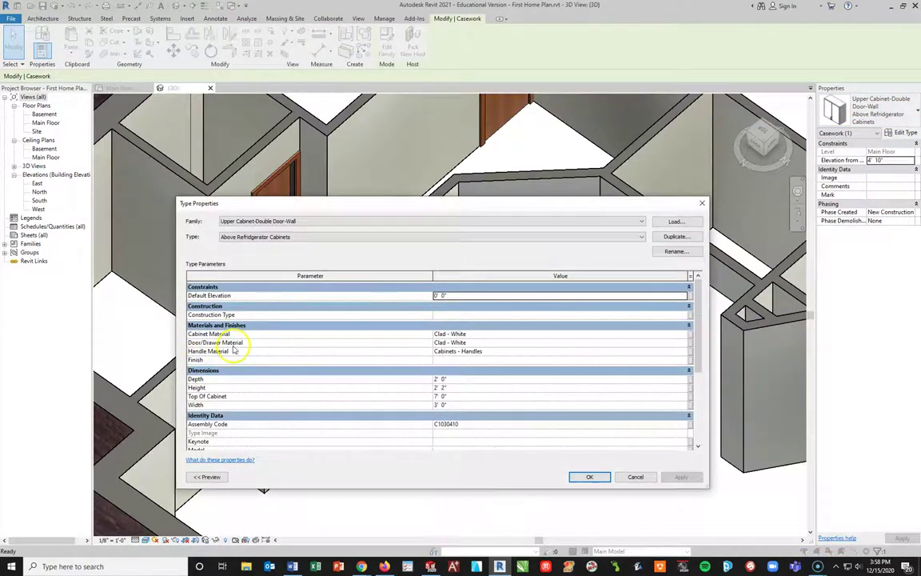
pyautogui.click(453, 396)
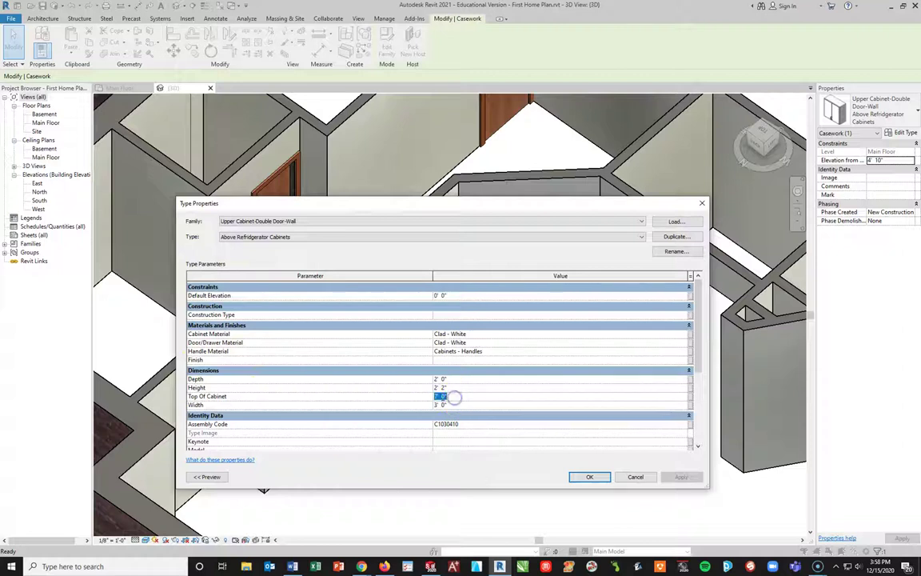
pyautogui.write('8\' 0"')
pyautogui.press('Return')
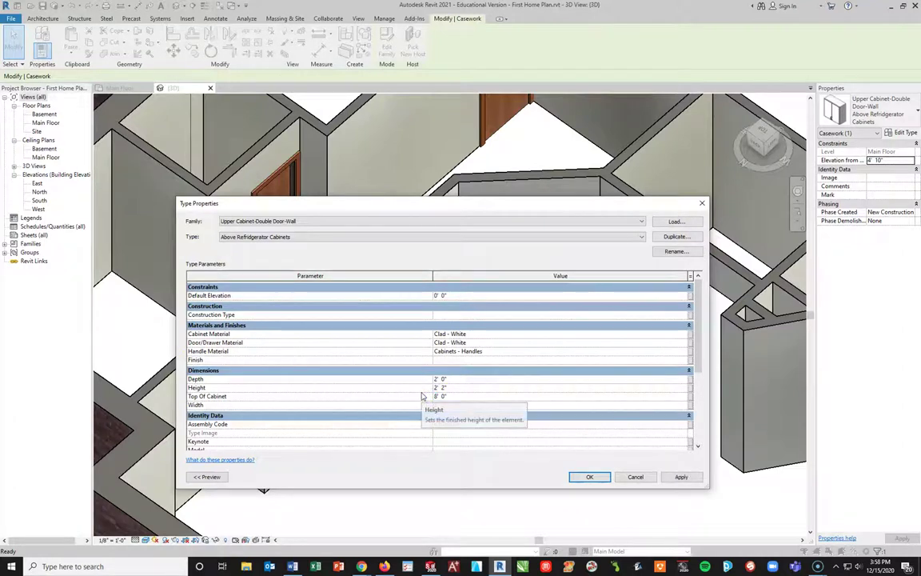
pyautogui.click(590, 477)
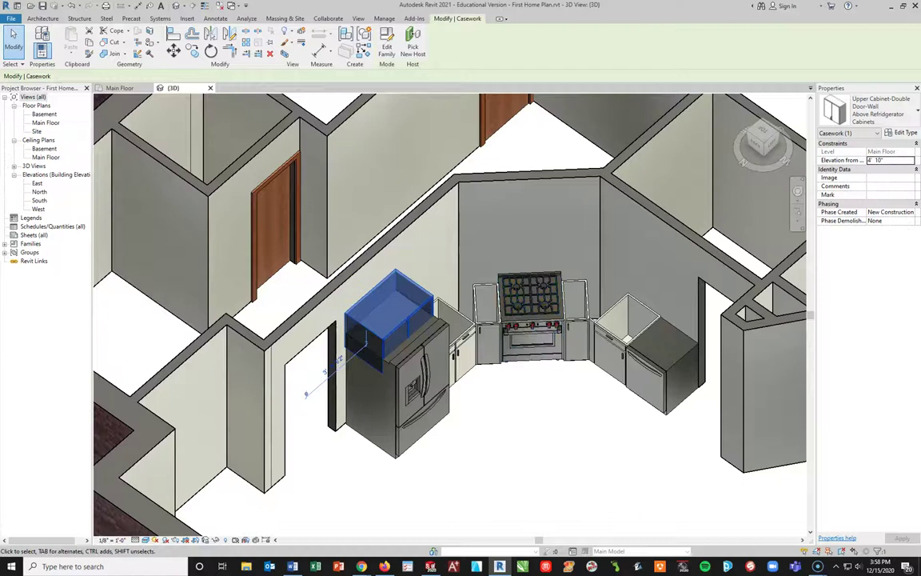
# - Recheck the dimension parameters of the cabinet type above the refrigerator
pyautogui.click(911, 158)
pyautogui.click(904, 133)
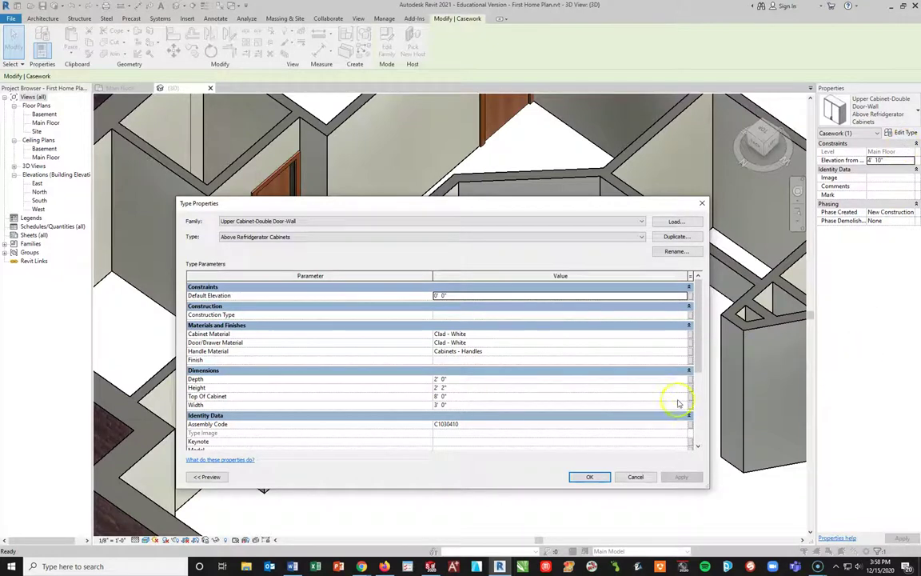
pyautogui.click(590, 477)
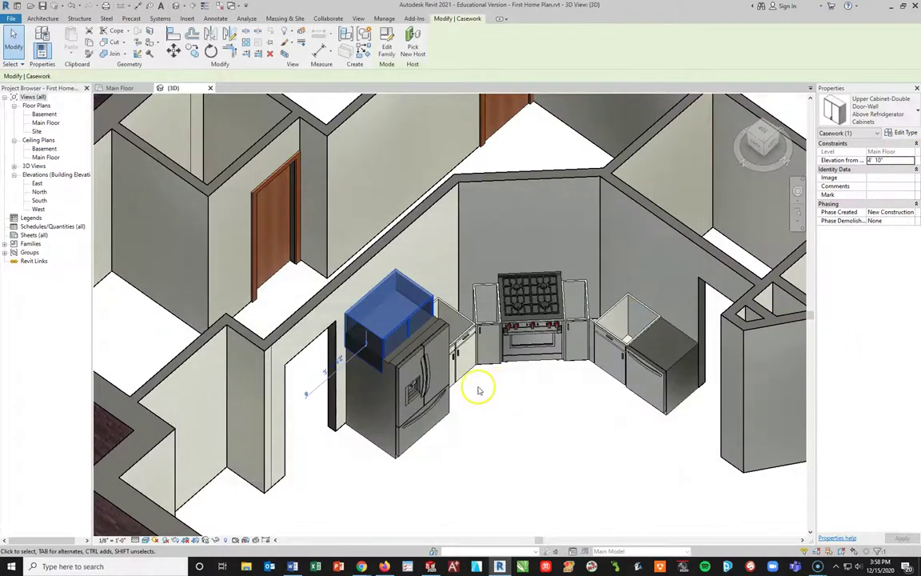
pyautogui.click(875, 151)
pyautogui.doubleClick(889, 160)
pyautogui.click(822, 161)
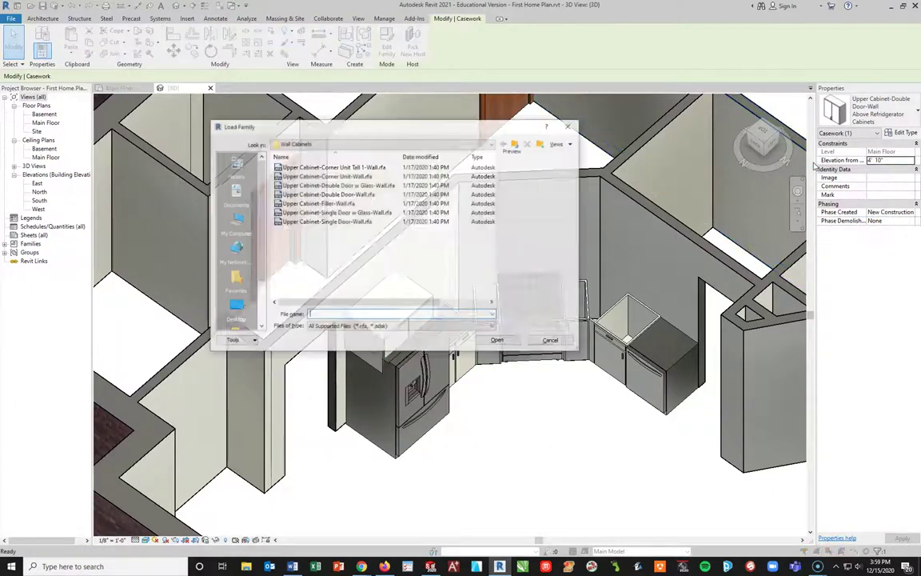
pyautogui.click(551, 341)
pyautogui.click(884, 159)
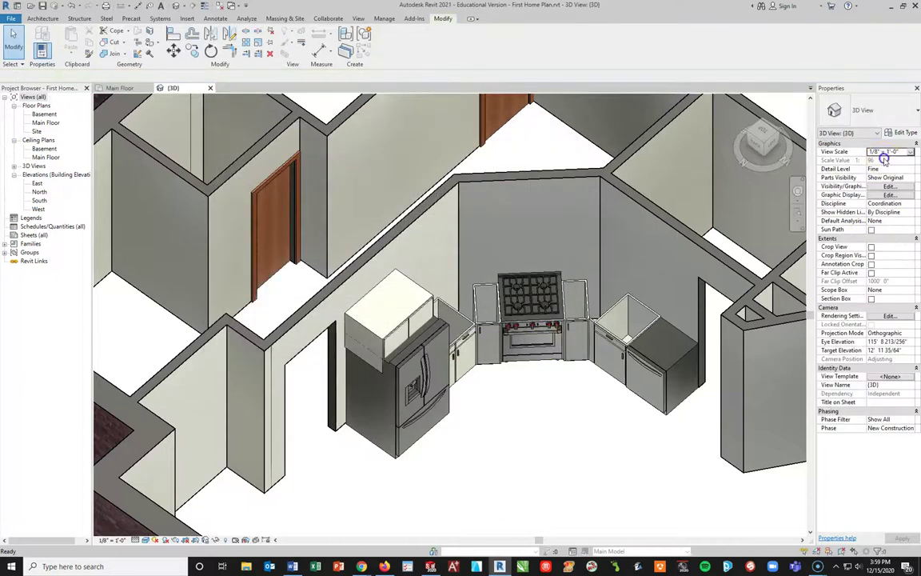
# - Set the elevation from level of the cabinet above the refrigerator to 6' 0"
pyautogui.click(385, 314)
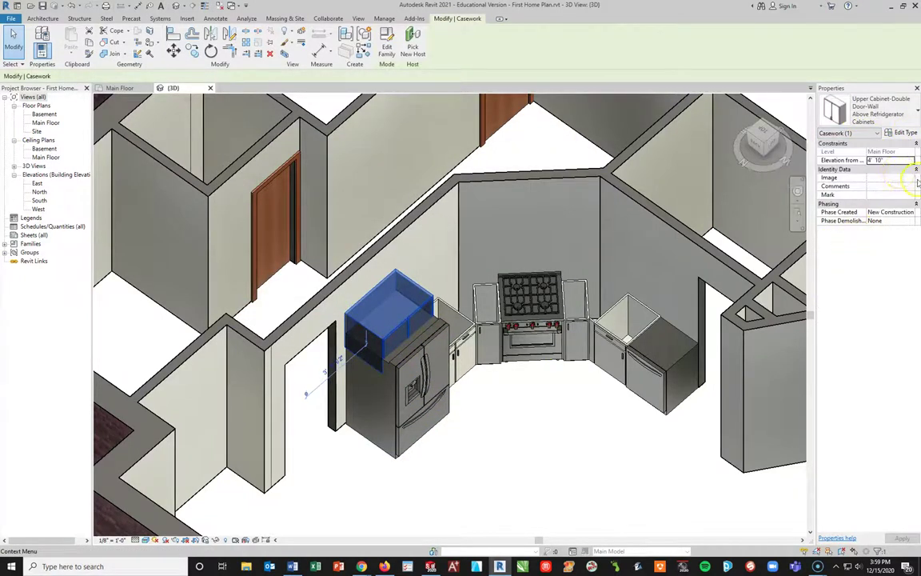
pyautogui.doubleClick(894, 160)
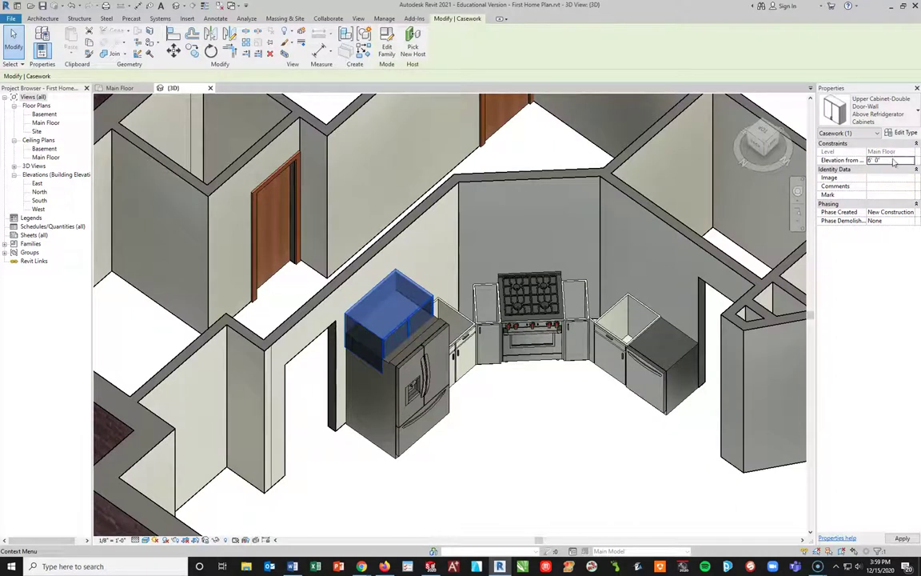
pyautogui.press('Return')
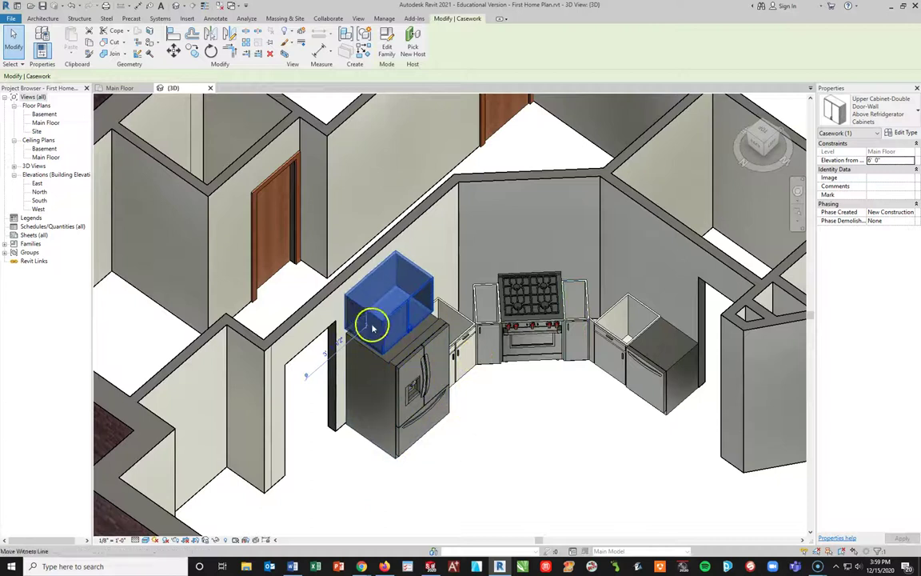
pyautogui.moveTo(412, 479); pyautogui.dragTo(405, 465, button='middle')
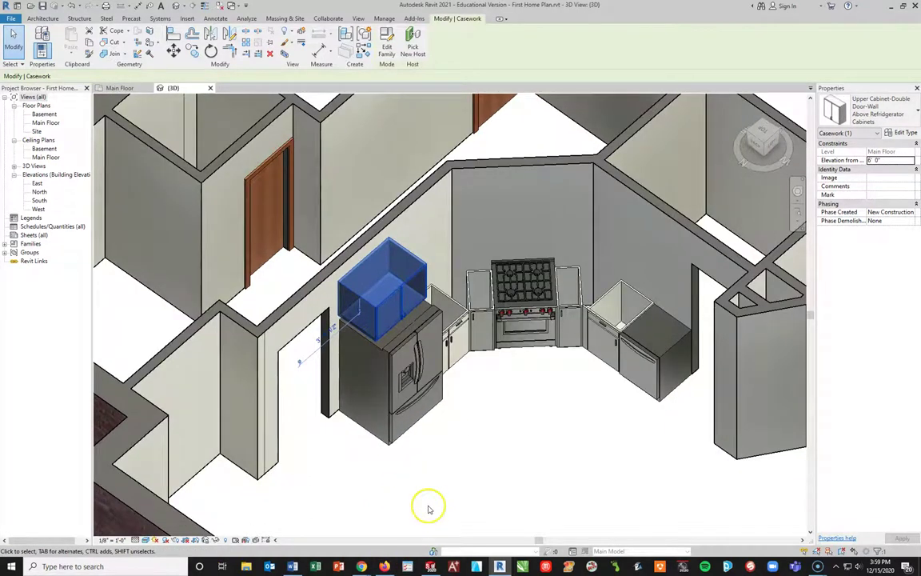
pyautogui.click(427, 480)
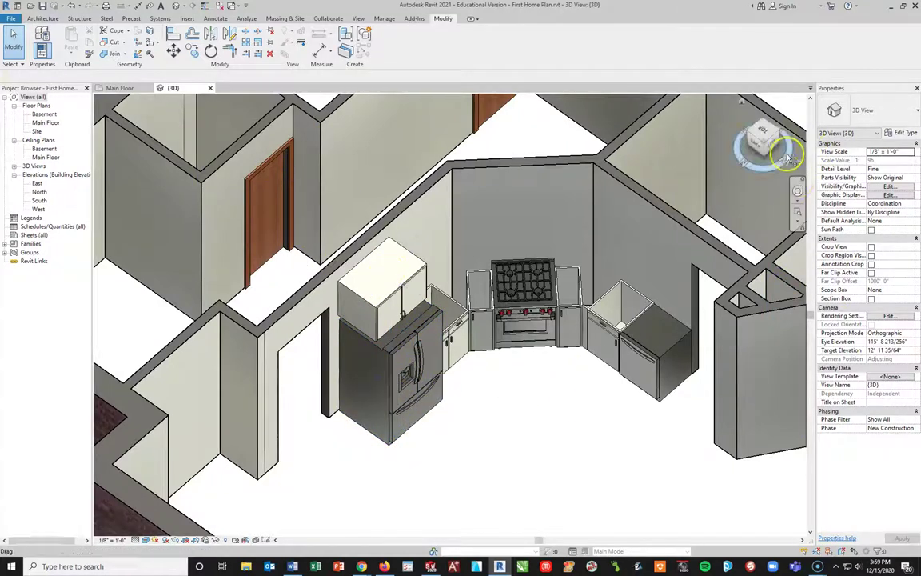
# - View the raised cabinet and the refrigerator from the front of the kitchen in the 3D view
pyautogui.moveTo(652, 303); pyautogui.dragTo(552, 256, button='middle')
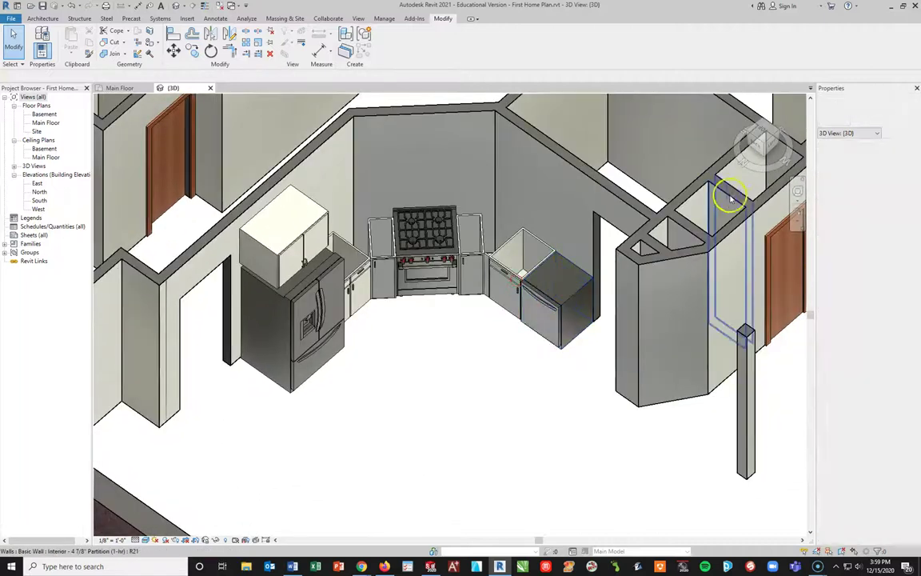
pyautogui.click(797, 192)
pyautogui.moveTo(740, 226); pyautogui.dragTo(201, 267)
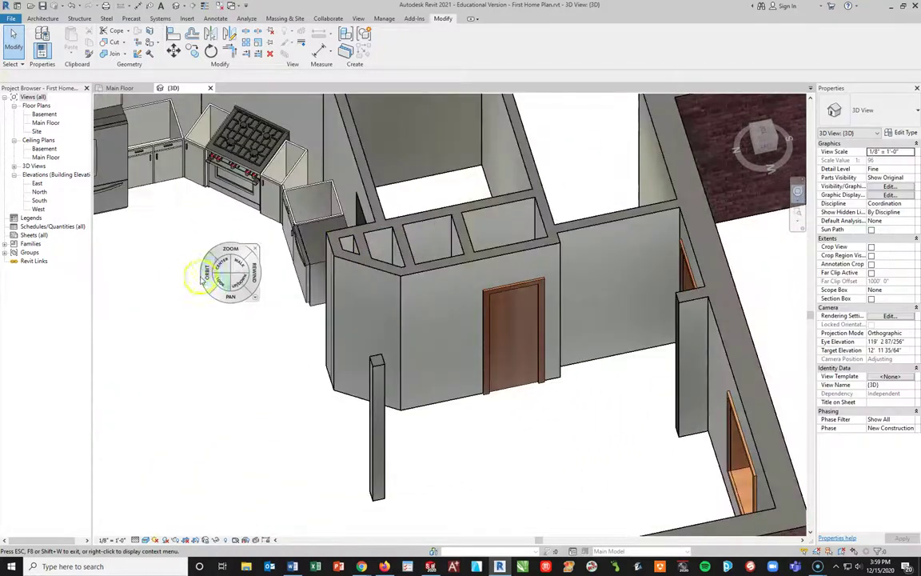
pyautogui.moveTo(146, 220); pyautogui.dragTo(242, 160)
pyautogui.scroll(5, 230, 159)
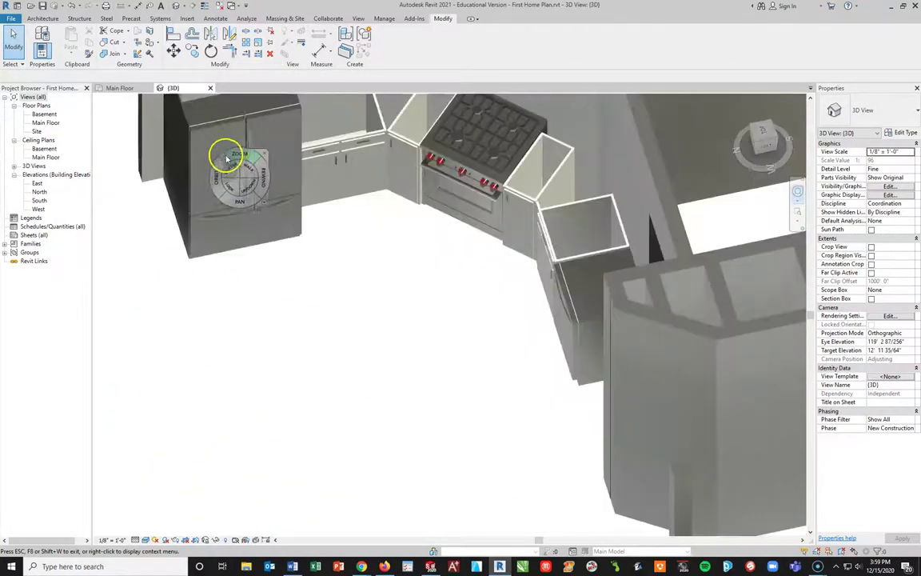
pyautogui.moveTo(221, 146); pyautogui.dragTo(206, 313, button='middle')
pyautogui.press('Escape')
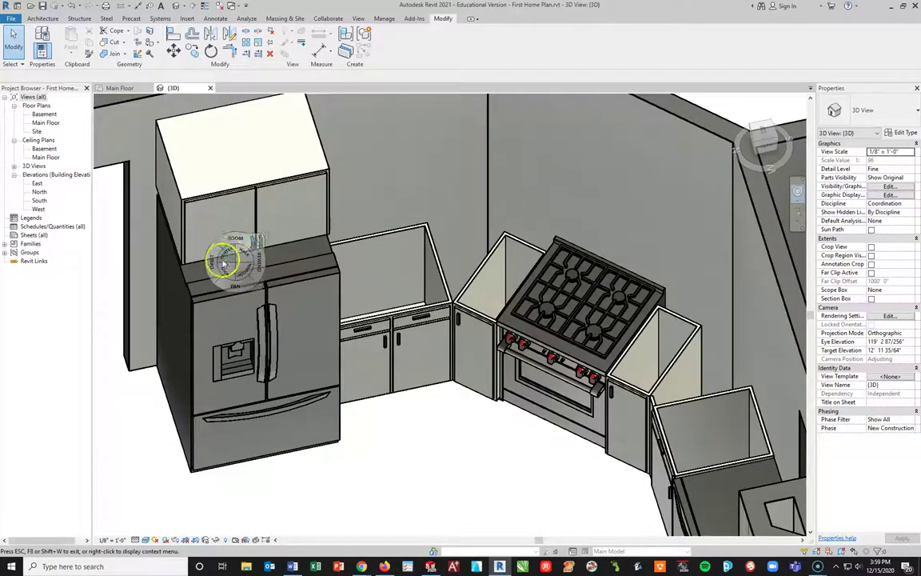
# - Inspect up close how the upper cabinet's bottom edge meets the refrigerator's top and side
pyautogui.click(180, 203)
pyautogui.moveTo(153, 284); pyautogui.dragTo(165, 227, button='middle')
pyautogui.scroll(6, 227, 213)
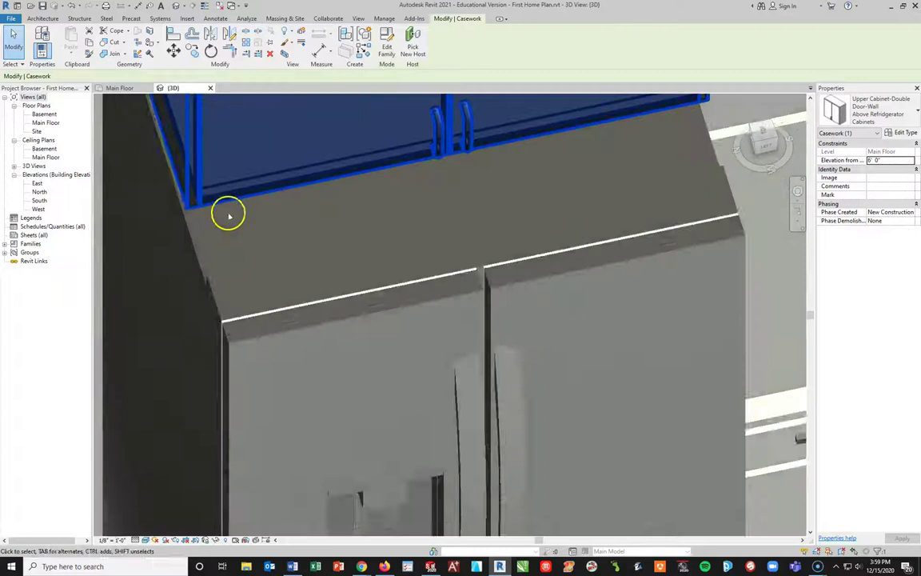
pyautogui.moveTo(246, 231); pyautogui.dragTo(300, 252, button='middle')
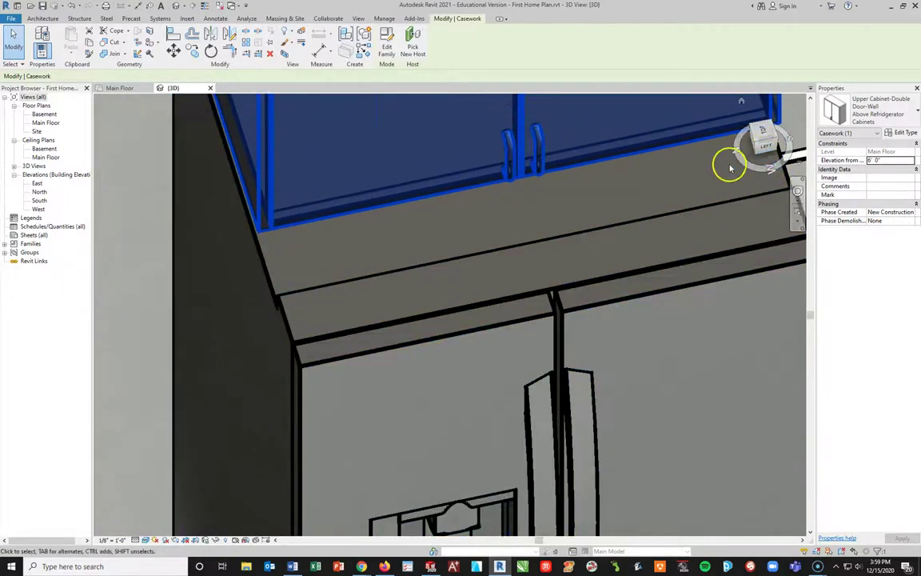
pyautogui.click(798, 190)
pyautogui.moveTo(230, 292)
pyautogui.mouseDown()
pyautogui.moveTo(262, 296)
pyautogui.moveTo(243, 284)
pyautogui.mouseUp()
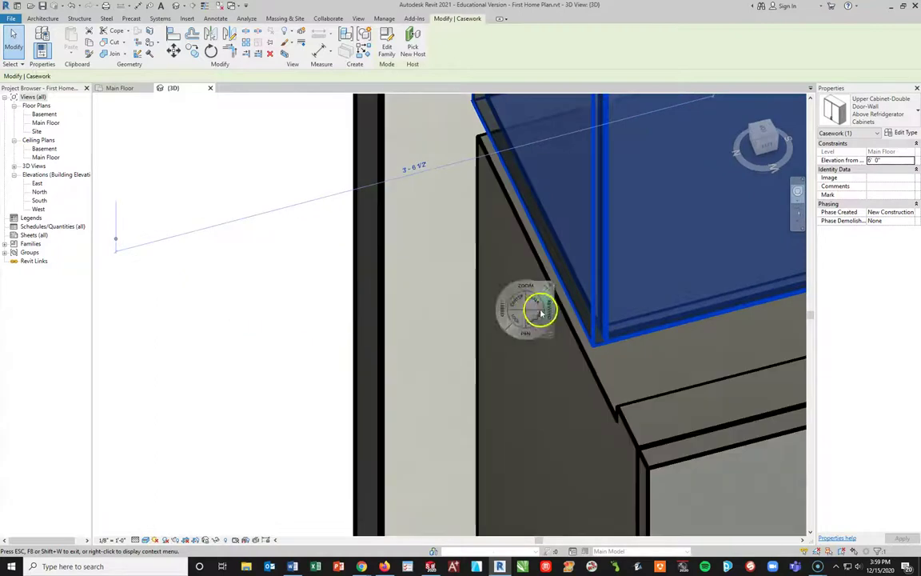
pyautogui.click(572, 307)
pyautogui.press('Escape')
pyautogui.press('Escape')
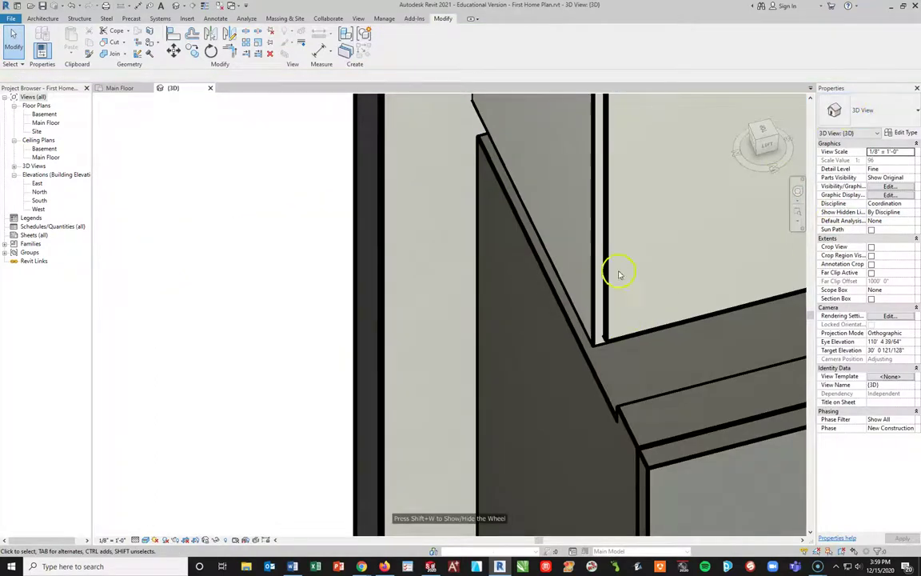
# - Check the clearance between the upper cabinet and the refrigerator from the doorway side, along with the overall kitchen layout
pyautogui.click(798, 192)
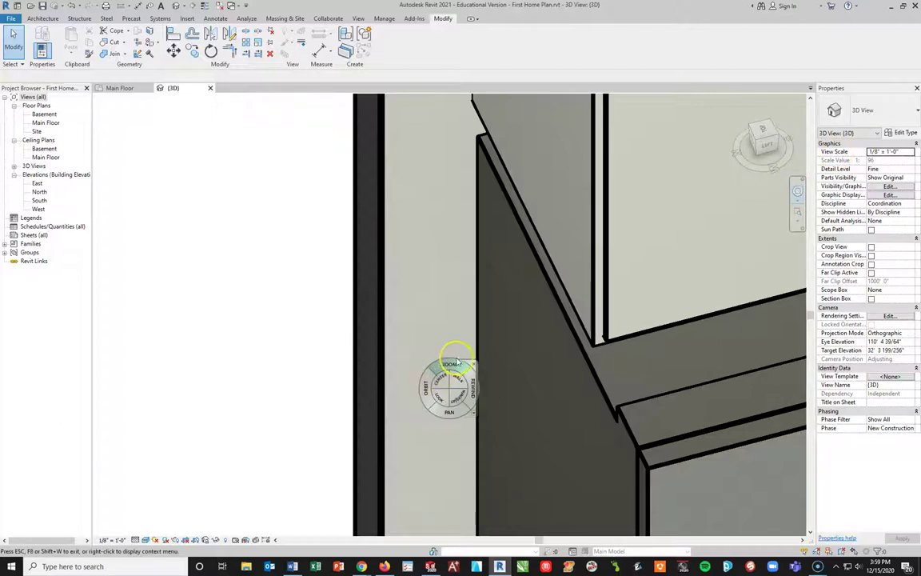
pyautogui.moveTo(427, 376); pyautogui.dragTo(122, 325)
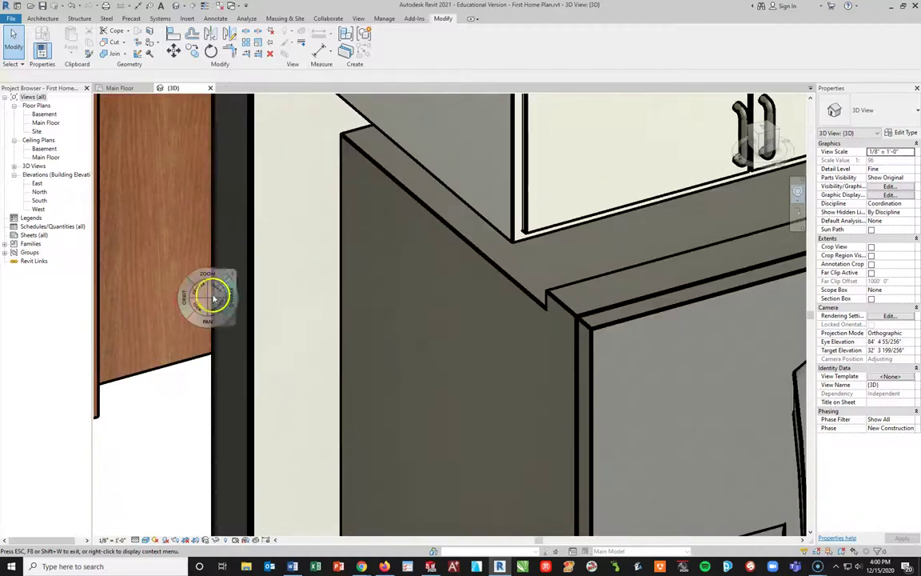
pyautogui.moveTo(335, 304); pyautogui.dragTo(624, 296)
pyautogui.press('Escape')
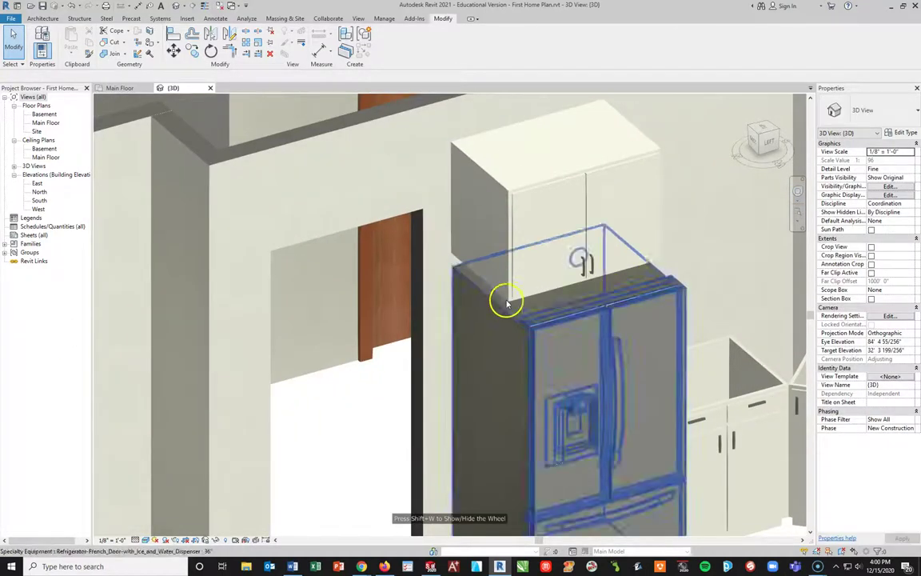
pyautogui.keyDown('shift'); pyautogui.moveTo(481, 244); pyautogui.dragTo(150, 205, button='middle'); pyautogui.keyUp('shift')
pyautogui.moveTo(637, 306)
pyautogui.mouseDown(button='middle')
pyautogui.moveTo(604, 259)
pyautogui.moveTo(664, 212)
pyautogui.mouseUp(button='middle')
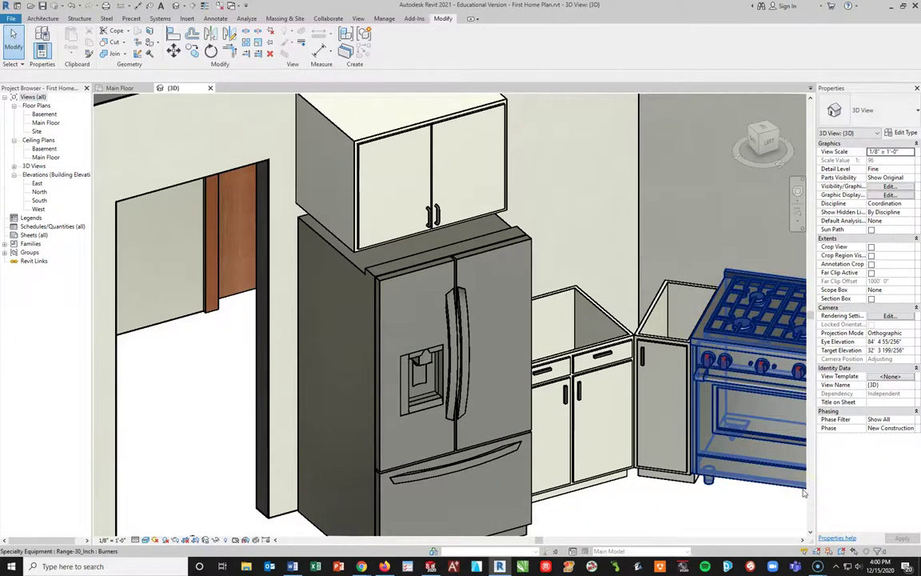
pyautogui.scroll(-5, 718, 448)
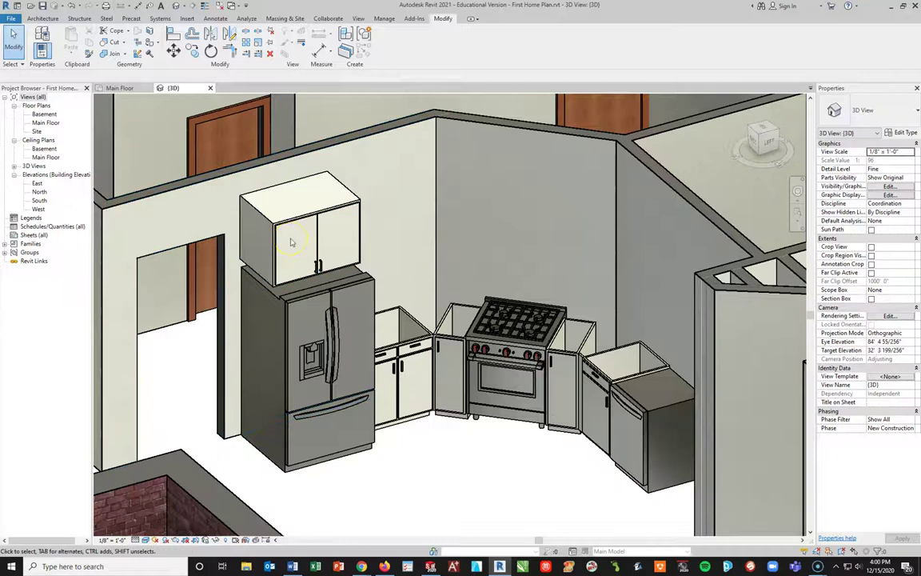
# - Load the Upper Cabinet-Double Door-Wall family for placement as a component in the Main Floor plan
pyautogui.click(119, 88)
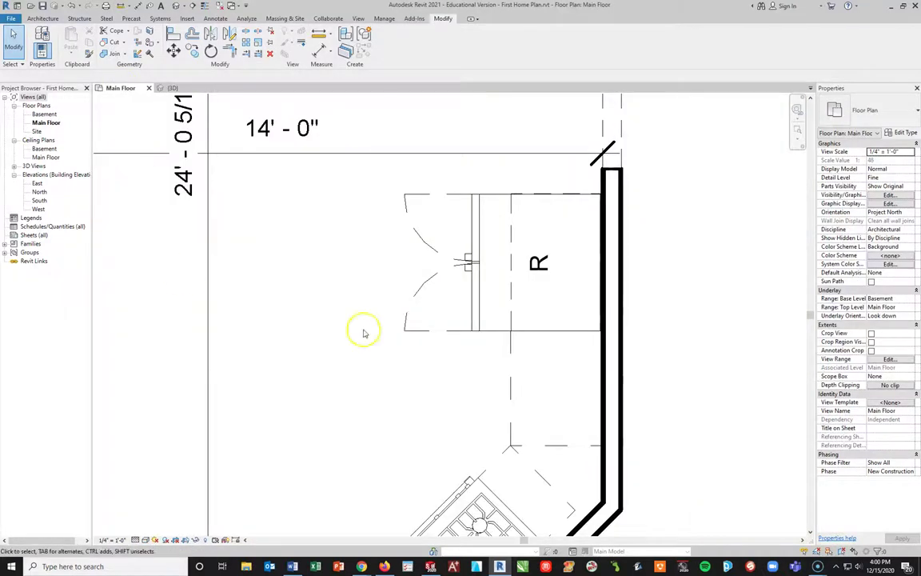
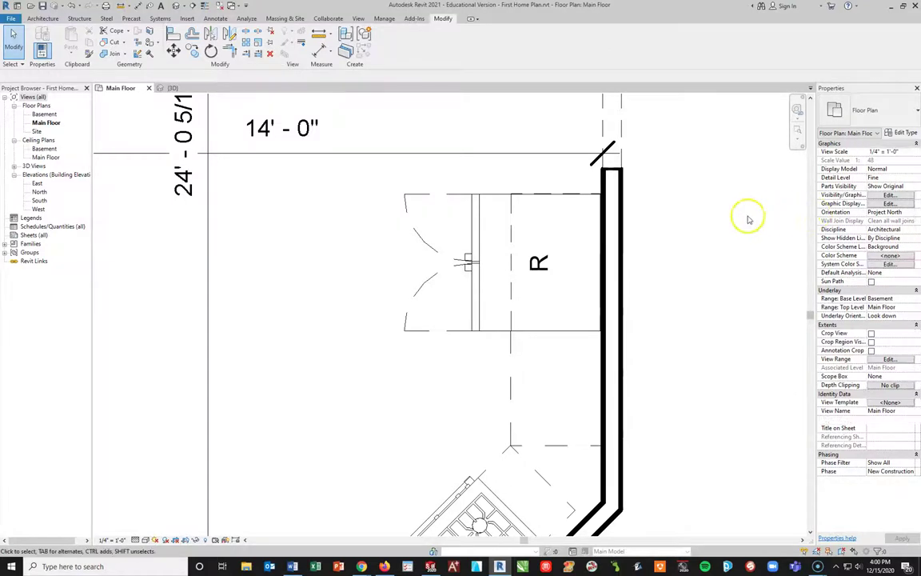
pyautogui.click(44, 17)
pyautogui.click(101, 36)
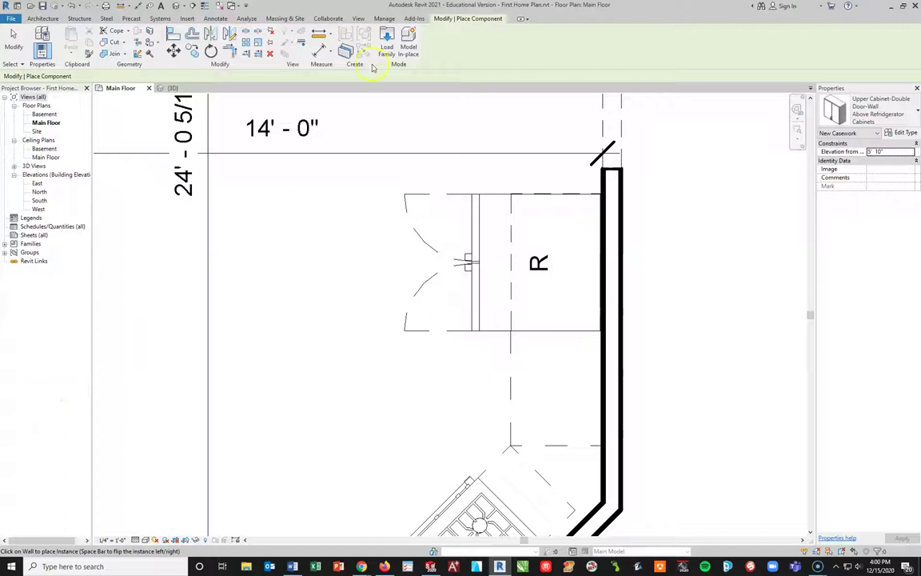
pyautogui.click(387, 39)
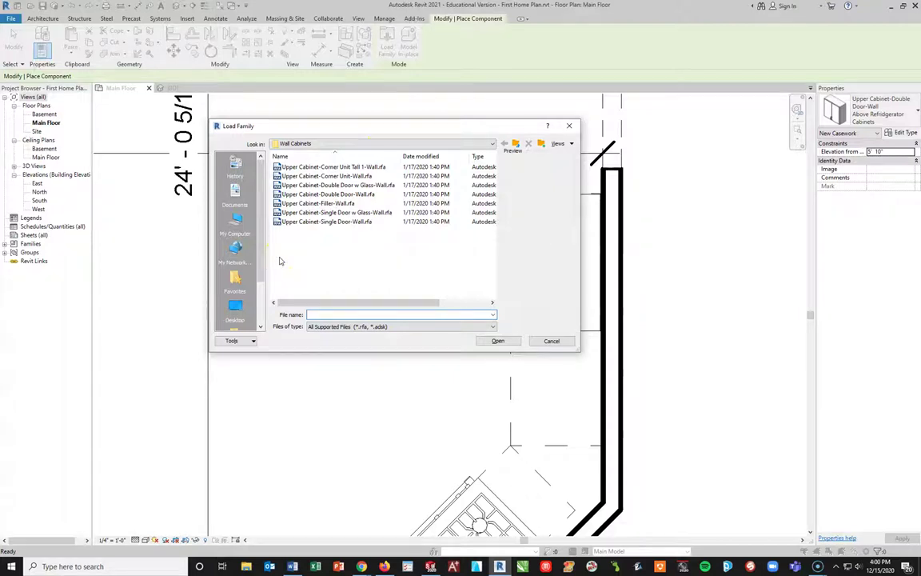
pyautogui.click(315, 195)
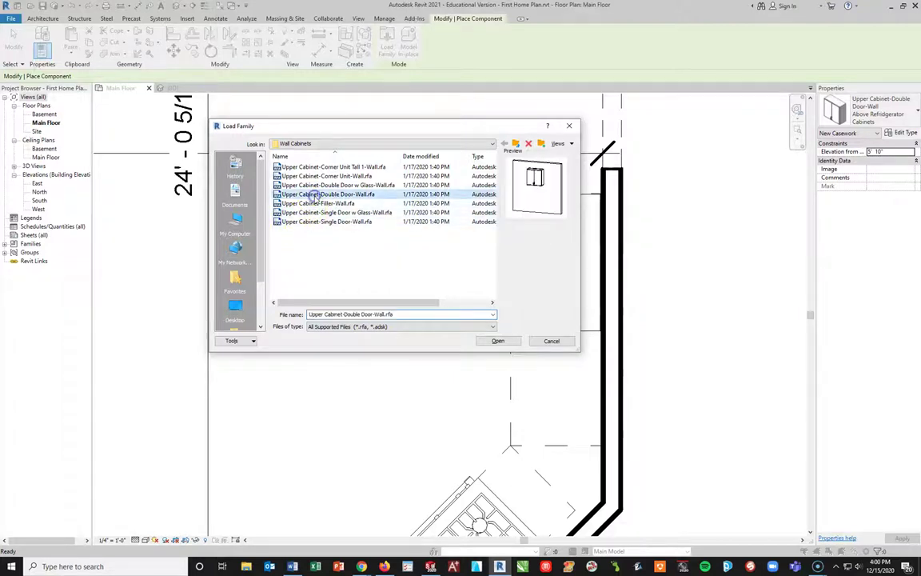
pyautogui.click(490, 341)
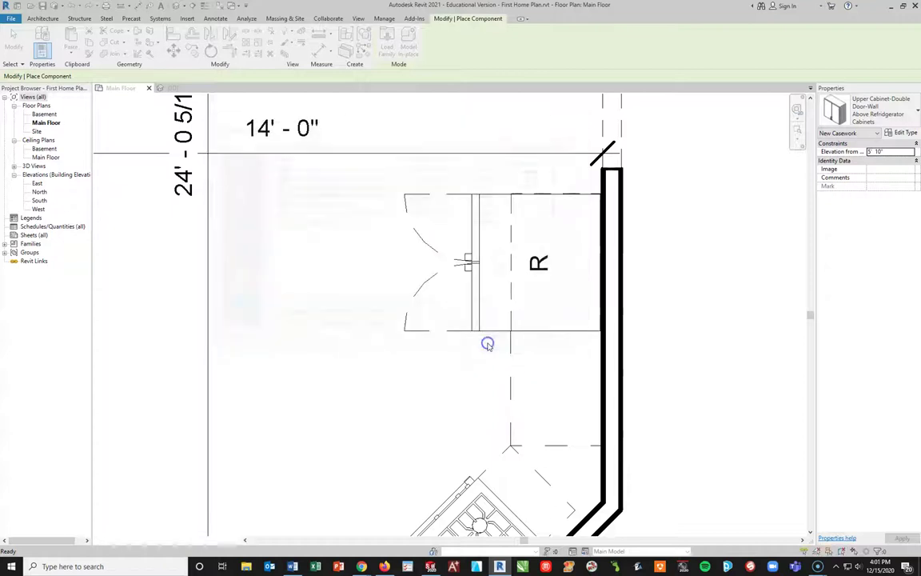
# - Duplicate the 30" type of the double-door upper cabinet as 30" x 42" Tall
pyautogui.click(900, 133)
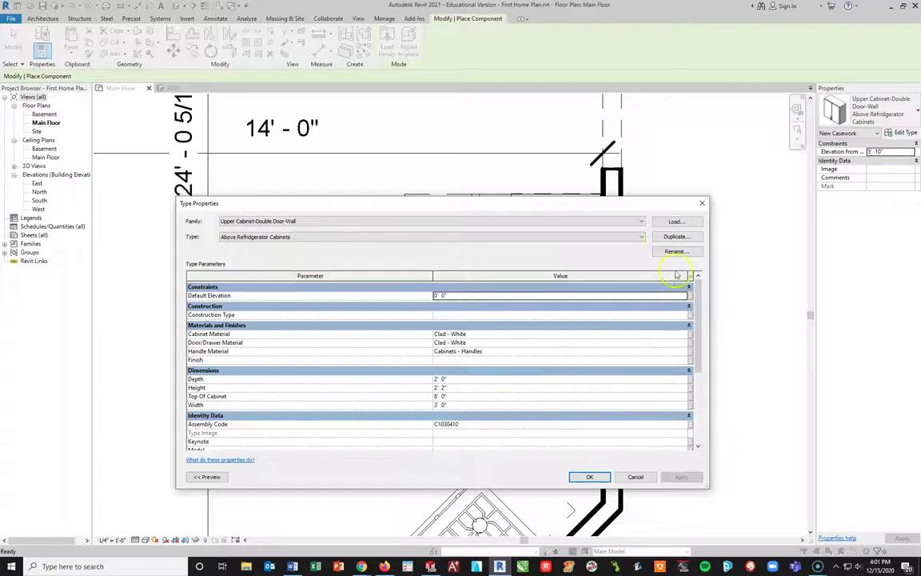
pyautogui.click(642, 236)
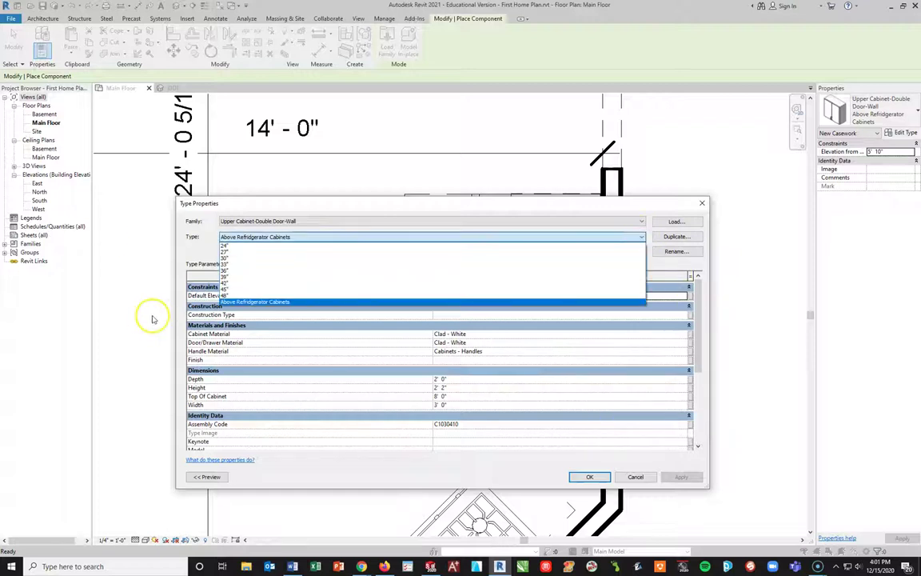
pyautogui.click(224, 258)
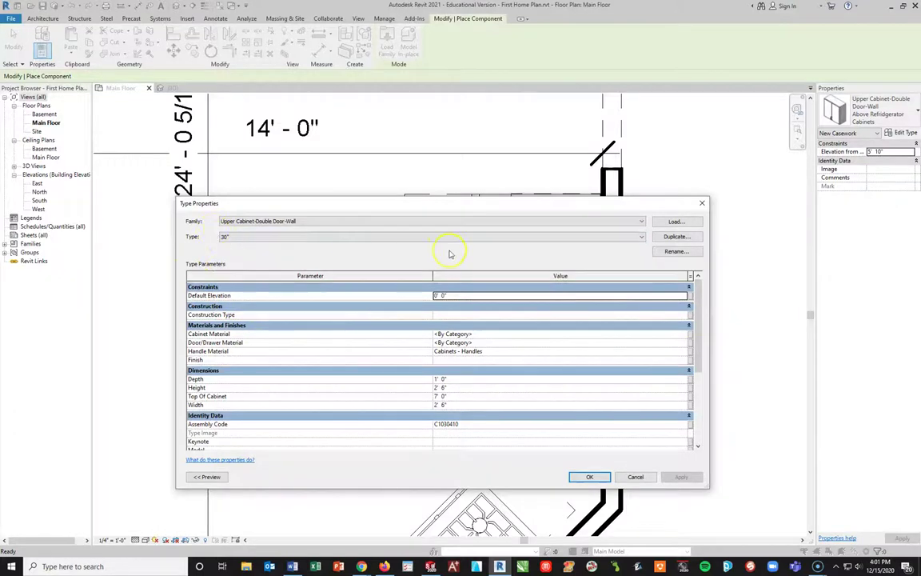
pyautogui.click(643, 237)
pyautogui.click(643, 237)
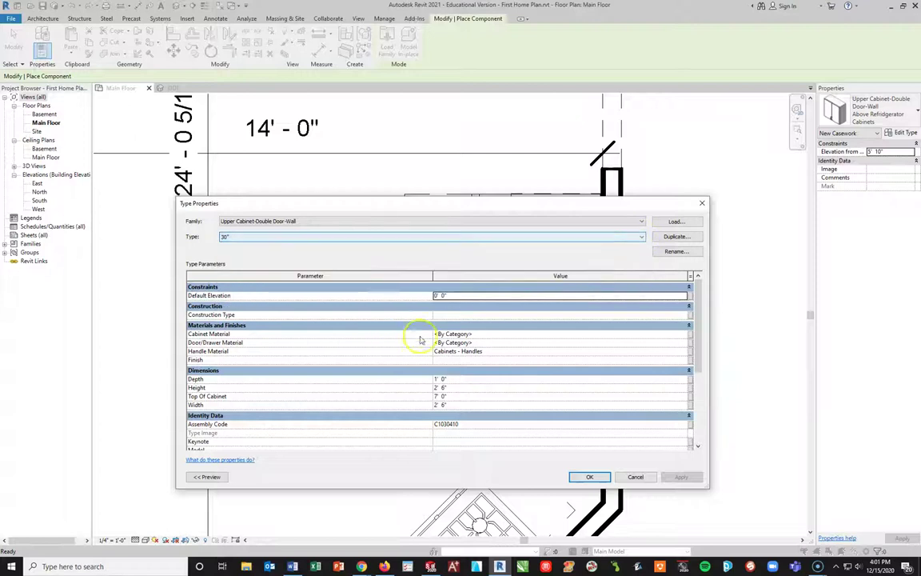
pyautogui.click(675, 252)
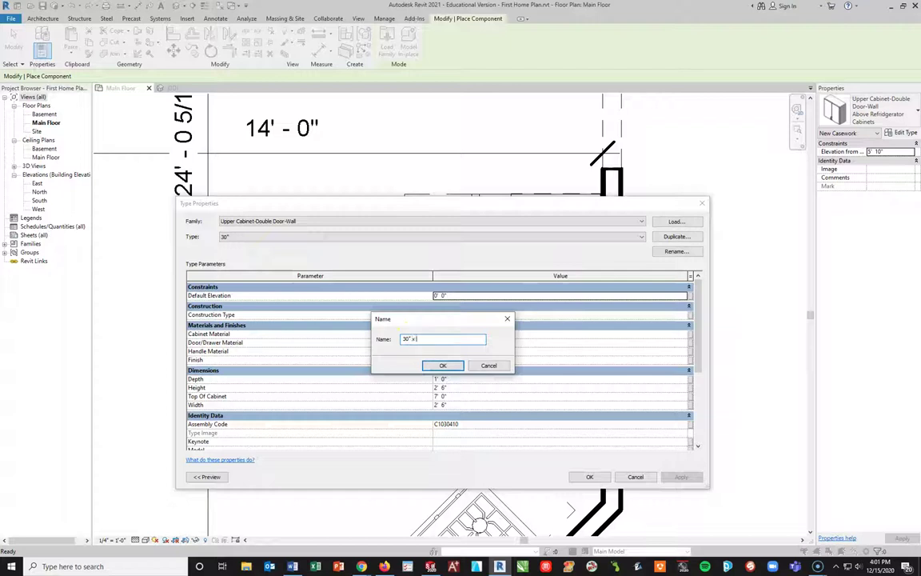
pyautogui.write('x 42" Tall')
pyautogui.click(442, 366)
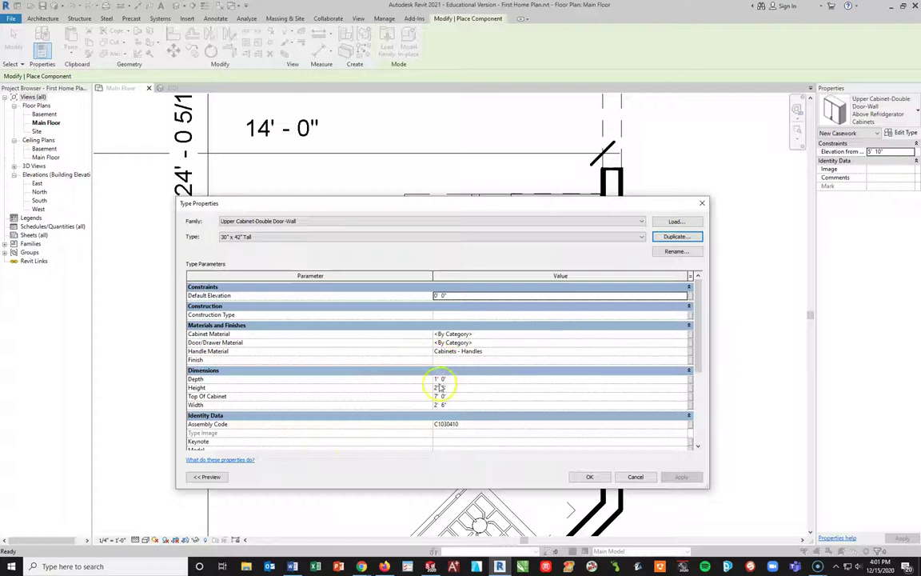
# - Set the cabinet material and the door/drawer material of the 30" x 42" Tall type to Clad - White
pyautogui.click(683, 335)
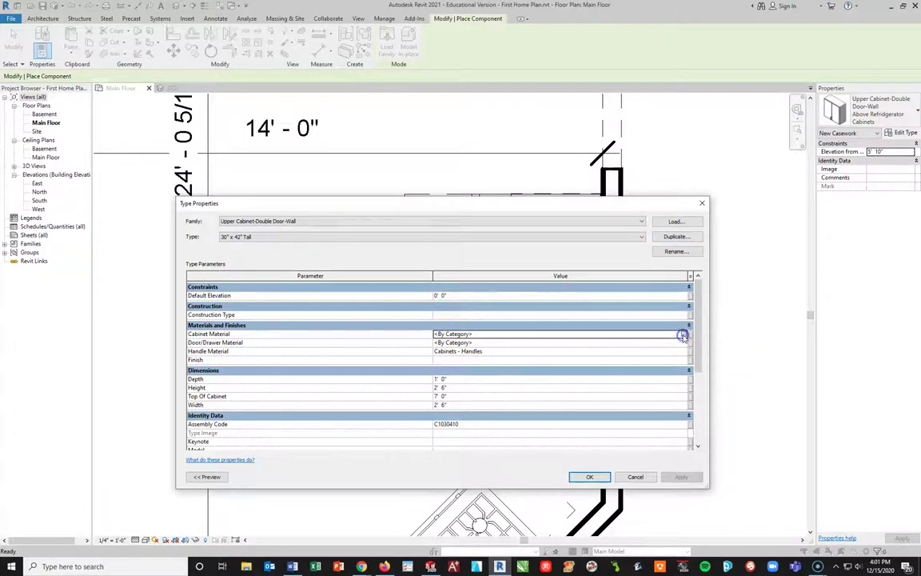
pyautogui.click(683, 335)
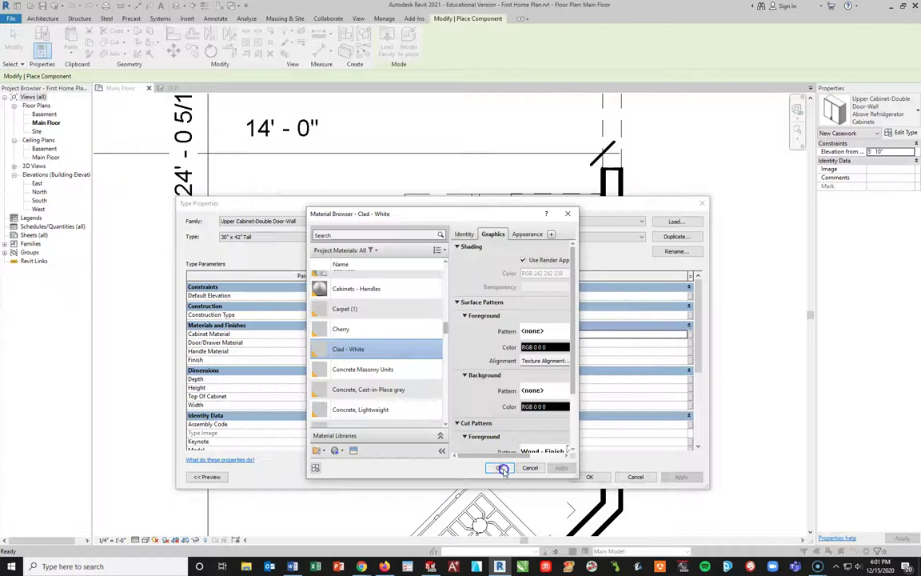
pyautogui.click(502, 468)
pyautogui.click(678, 343)
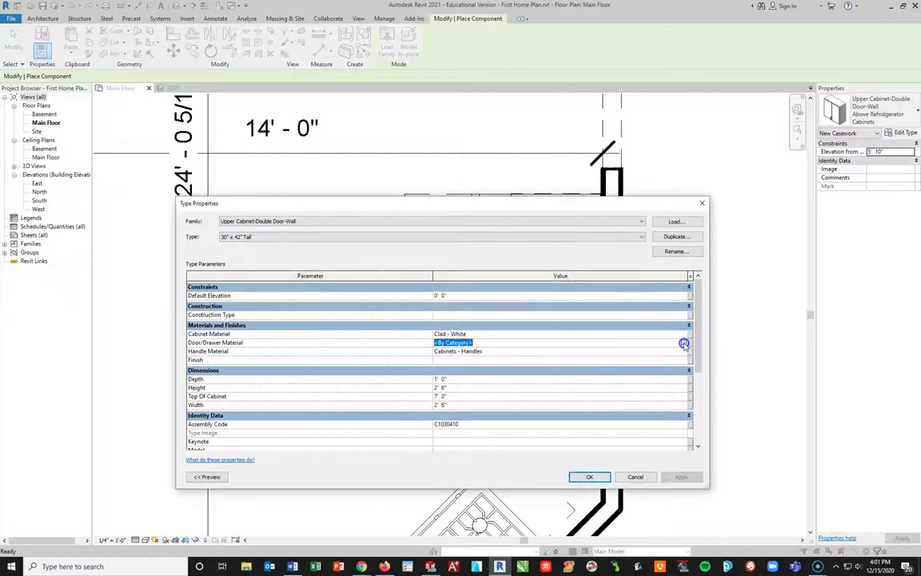
pyautogui.click(684, 343)
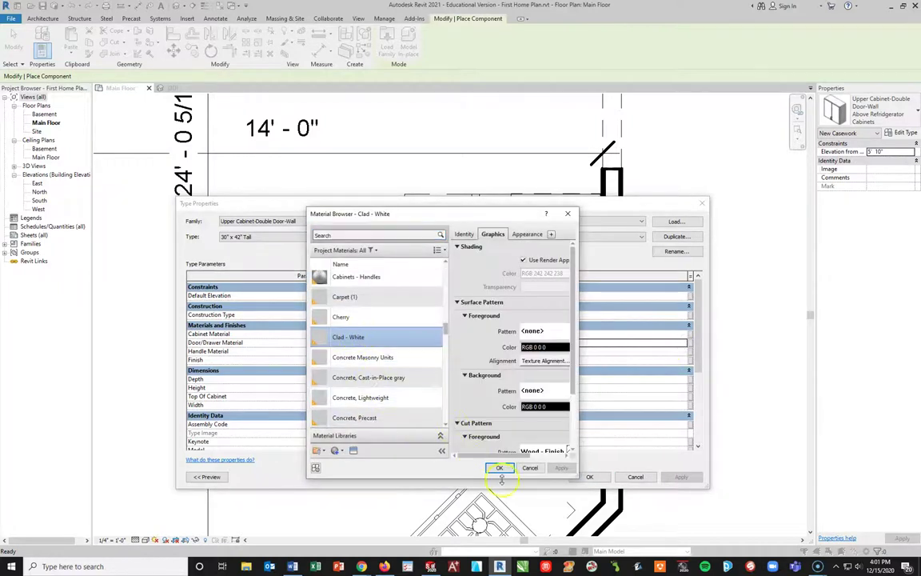
# - Confirm Clad - White as the 30" x 42" Tall type's door/drawer material, and set its height to 3' 6" and top of cabinet to 8' 0"
pyautogui.click(497, 467)
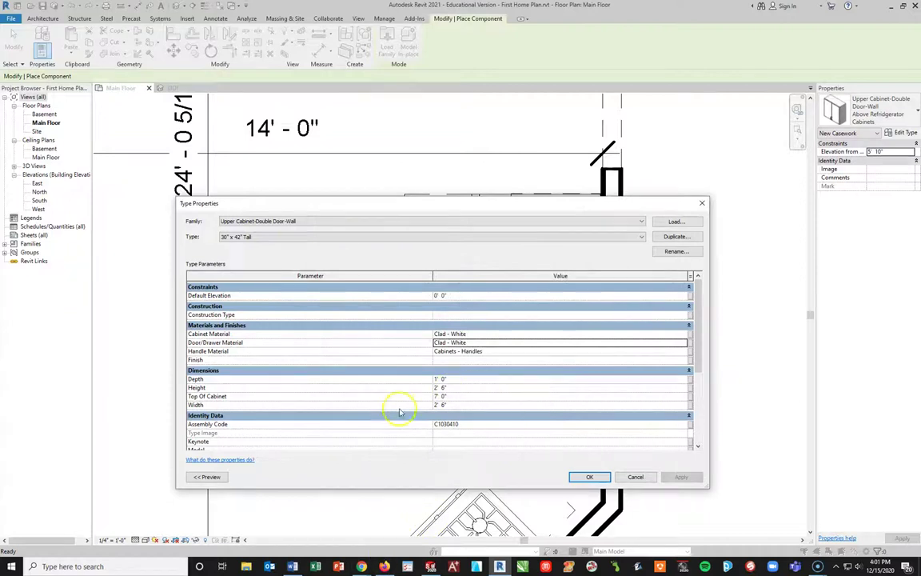
pyautogui.click(446, 388)
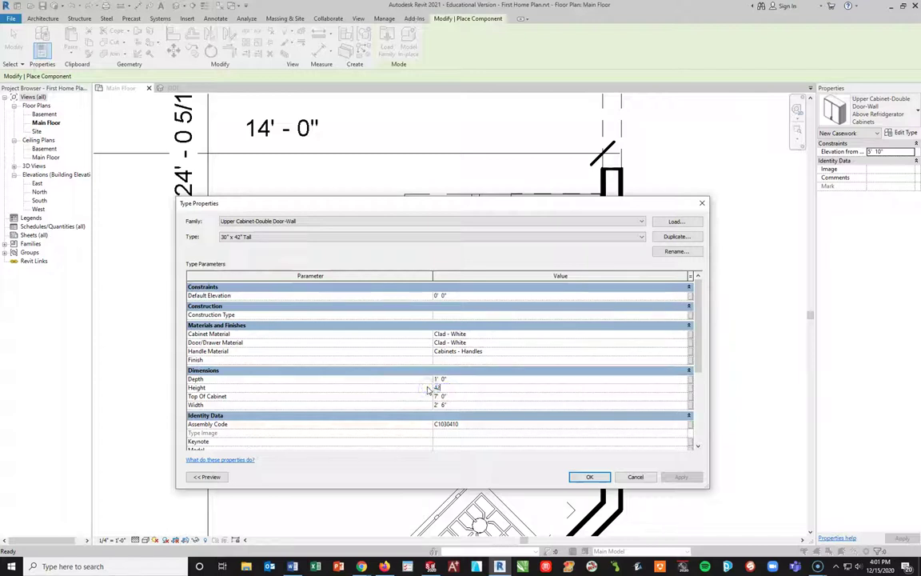
pyautogui.click(469, 405)
pyautogui.click(462, 406)
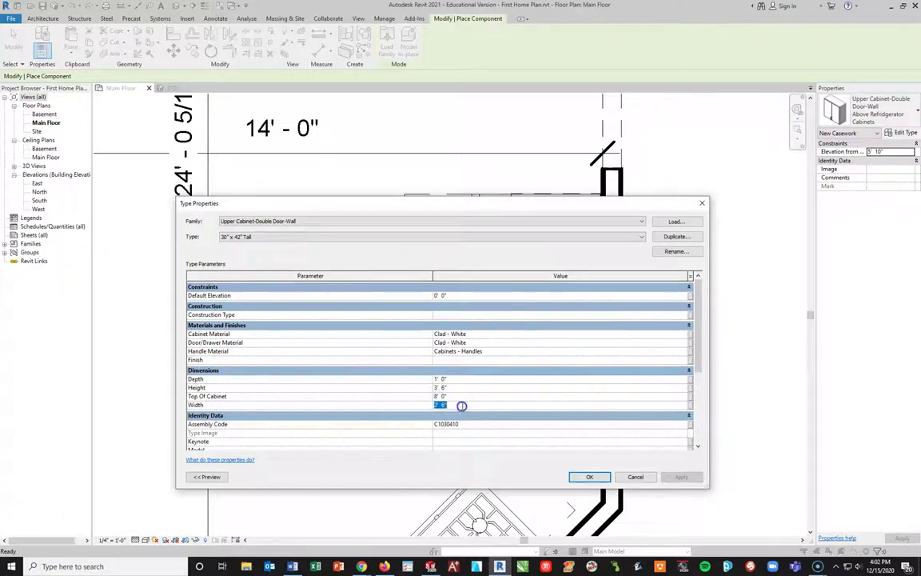
pyautogui.click(487, 437)
pyautogui.click(590, 478)
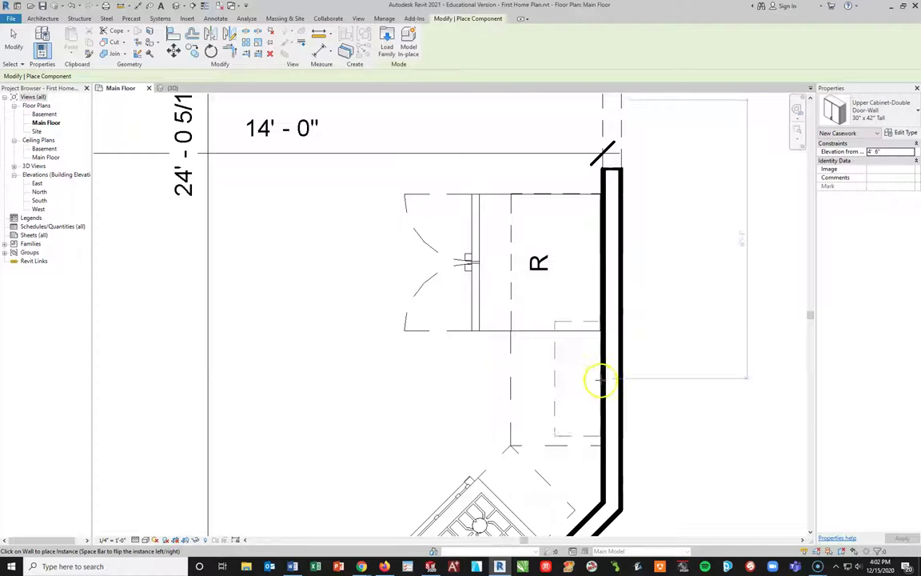
# - Place one 30" x 42" Tall double-door upper cabinet on the kitchen wall between the refrigerator and the range
pyautogui.click(601, 391)
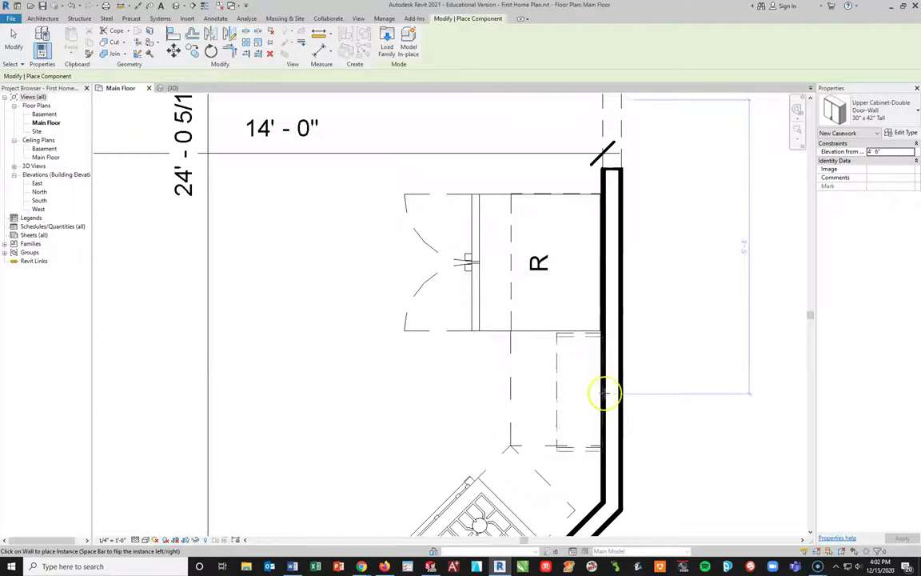
pyautogui.press('Escape')
pyautogui.press('Escape')
# - Move the new upper cabinet along the wall until its side sits flush against the refrigerator's edge
pyautogui.scroll(5, 600, 396)
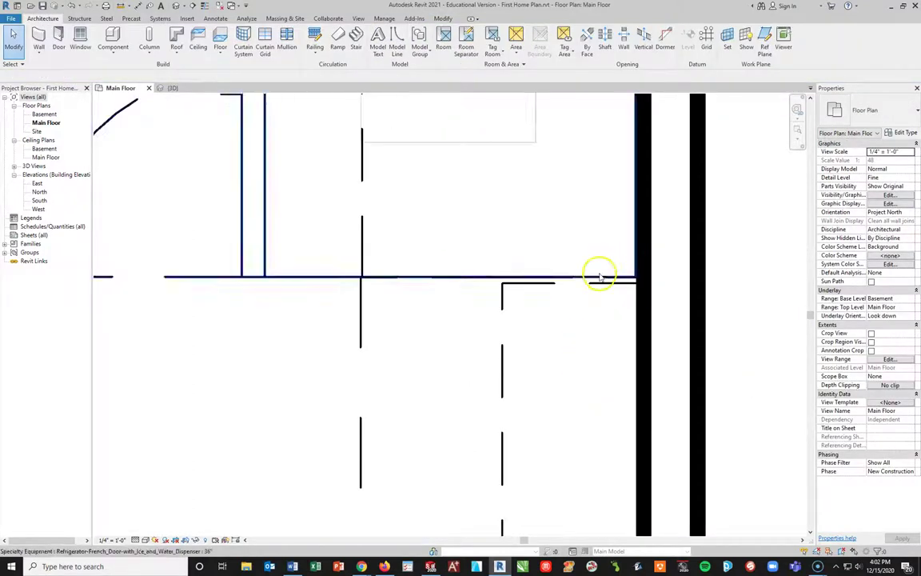
pyautogui.click(598, 281)
pyautogui.moveTo(514, 459); pyautogui.dragTo(518, 463)
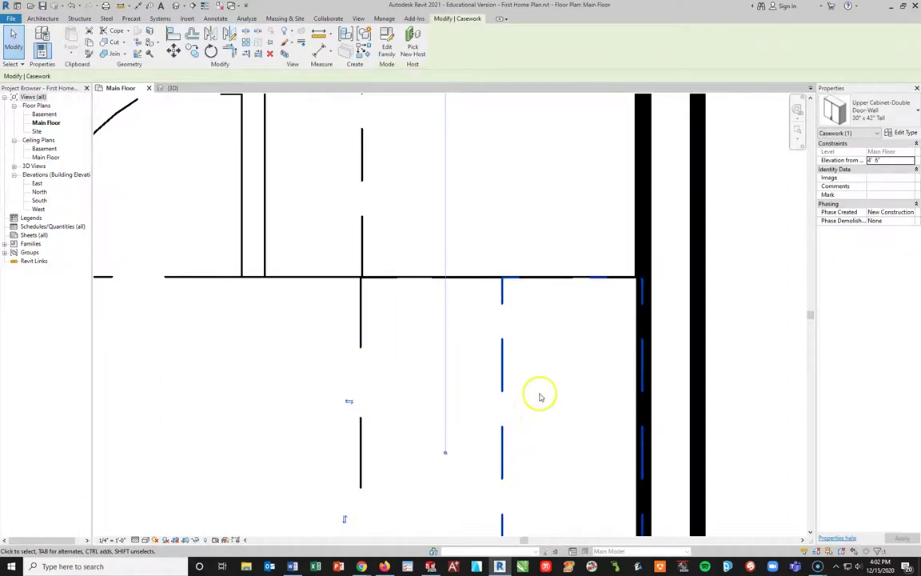
pyautogui.scroll(-4, 552, 398)
pyautogui.click(719, 507)
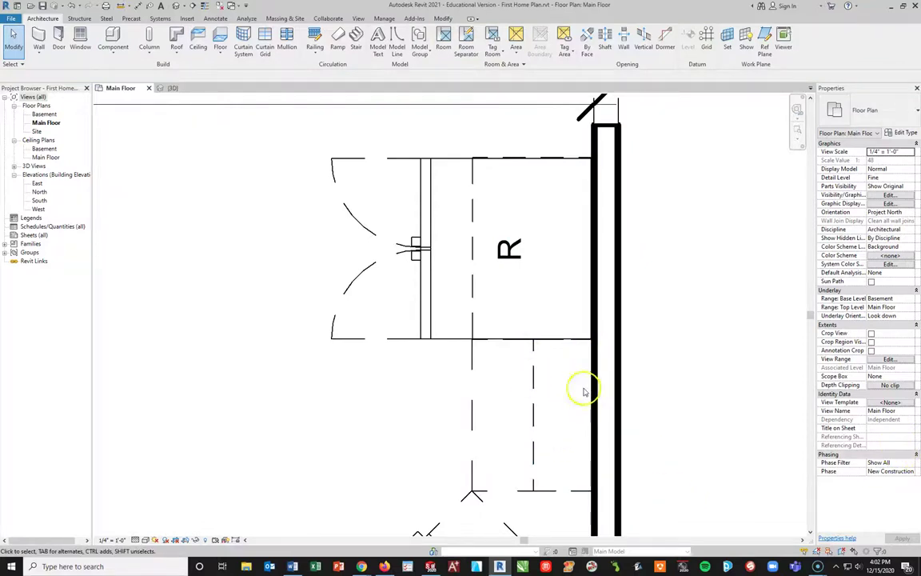
# - In the 3D view, set the elevation of the cabinet above the refrigerator to 5' 10"
pyautogui.click(172, 88)
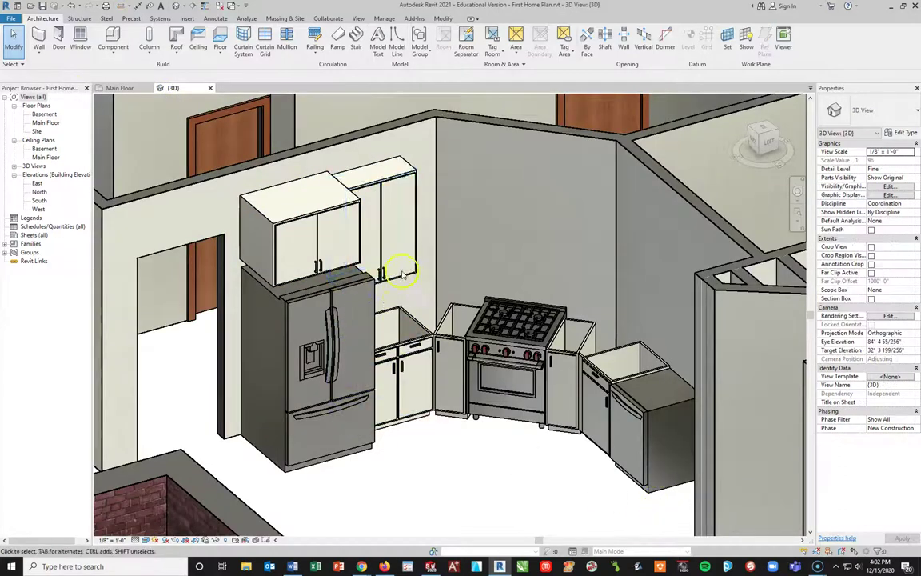
pyautogui.scroll(-2, 315, 262)
pyautogui.scroll(2, 213, 157)
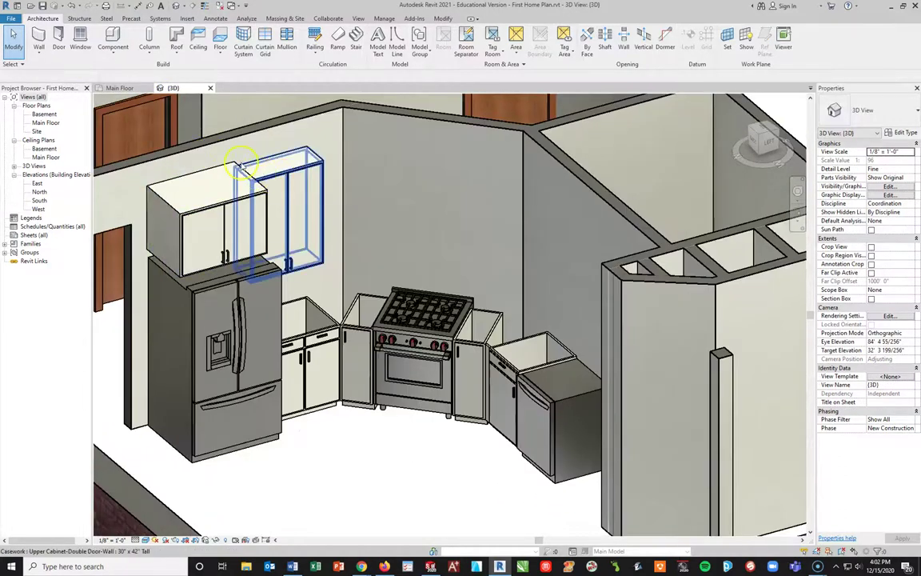
pyautogui.click(284, 192)
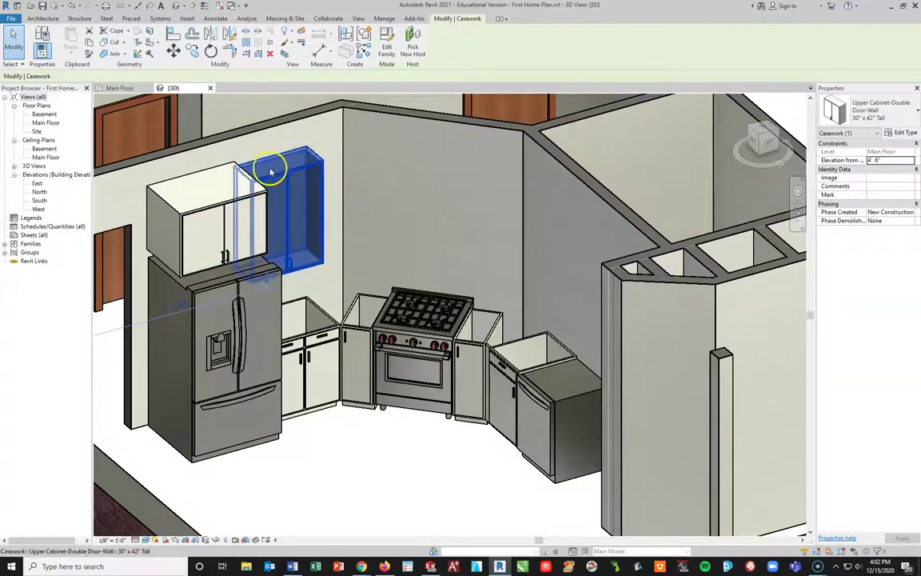
pyautogui.press('Escape')
pyautogui.click(211, 210)
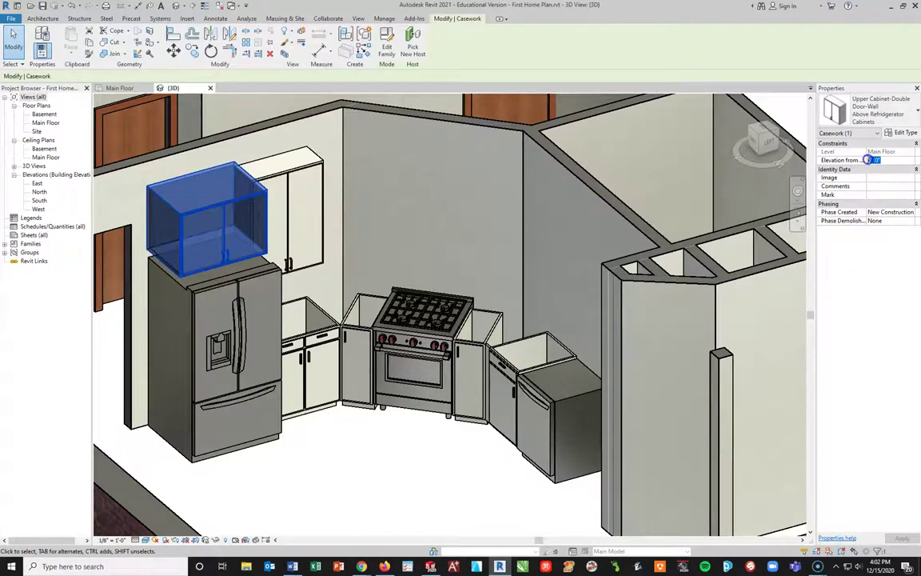
pyautogui.write('5\' 10"')
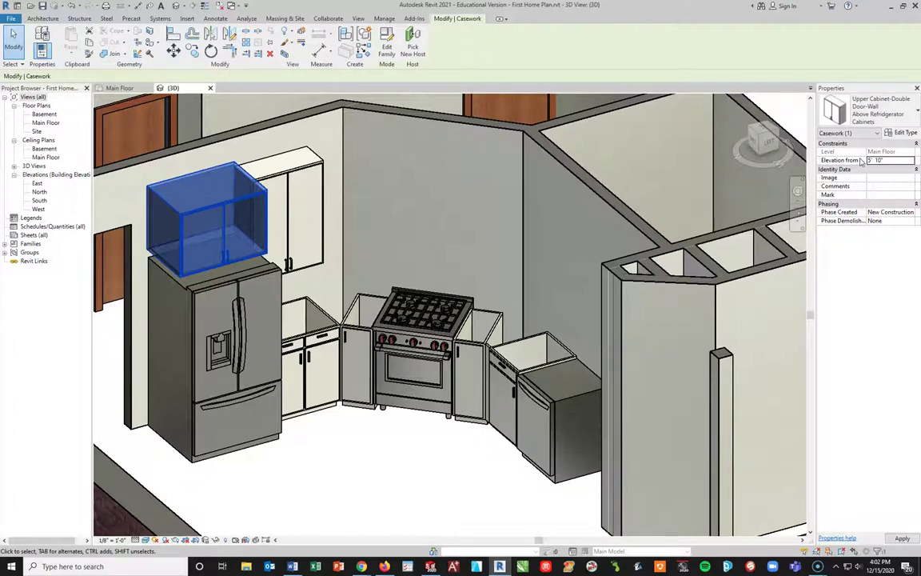
pyautogui.press('Return')
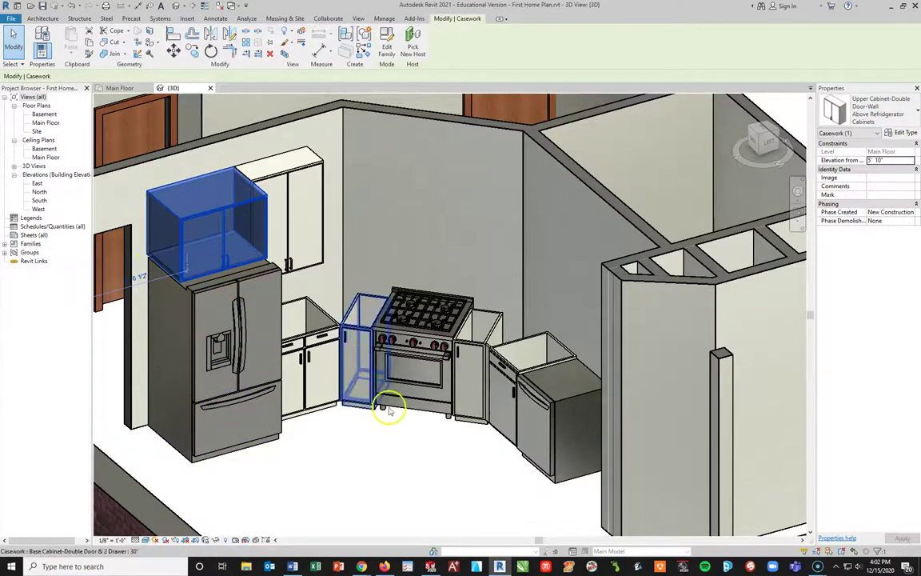
pyautogui.press('Escape')
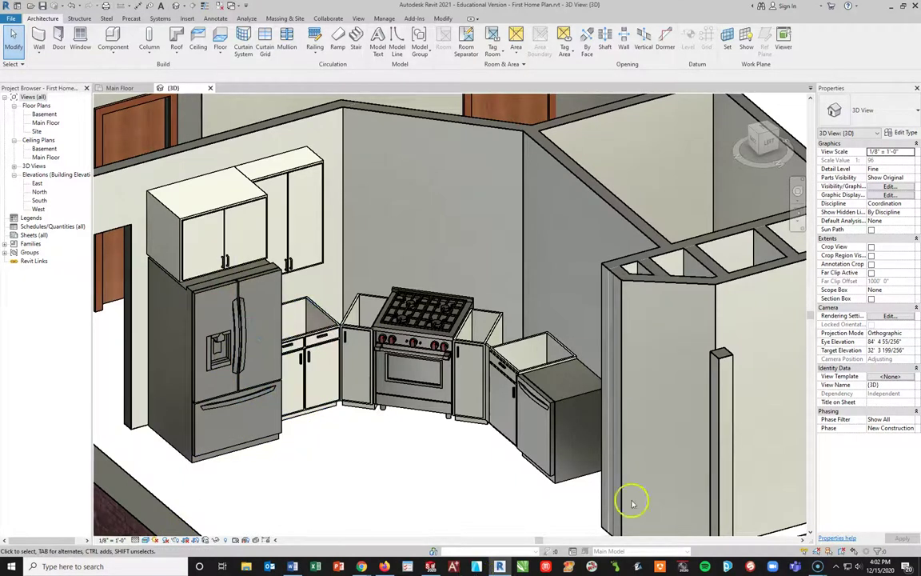
# - Examine the kitchen's upper cabinets, corner range and adjoining walls in the 3D view
pyautogui.scroll(-3, 650, 269)
pyautogui.scroll(5, 592, 303)
pyautogui.scroll(4, 592, 303)
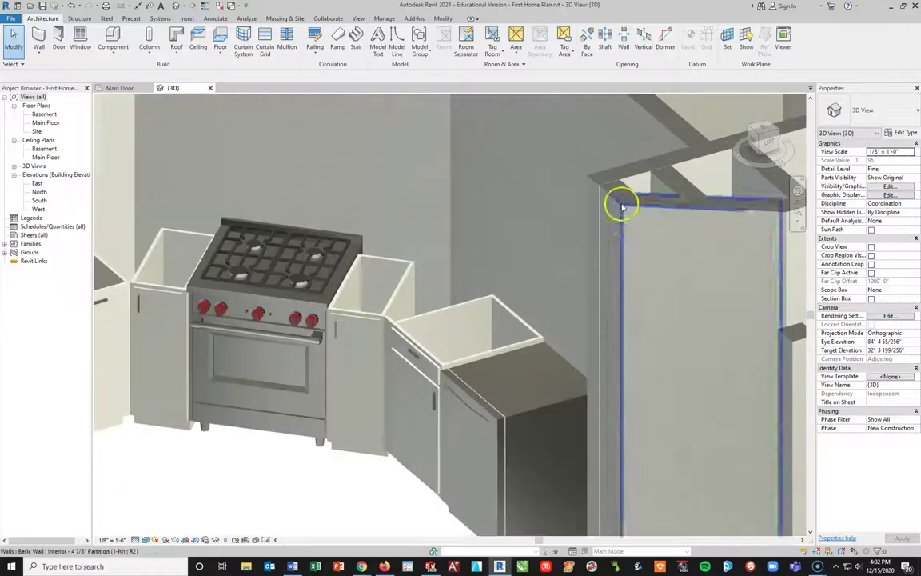
pyautogui.scroll(-2, 652, 273)
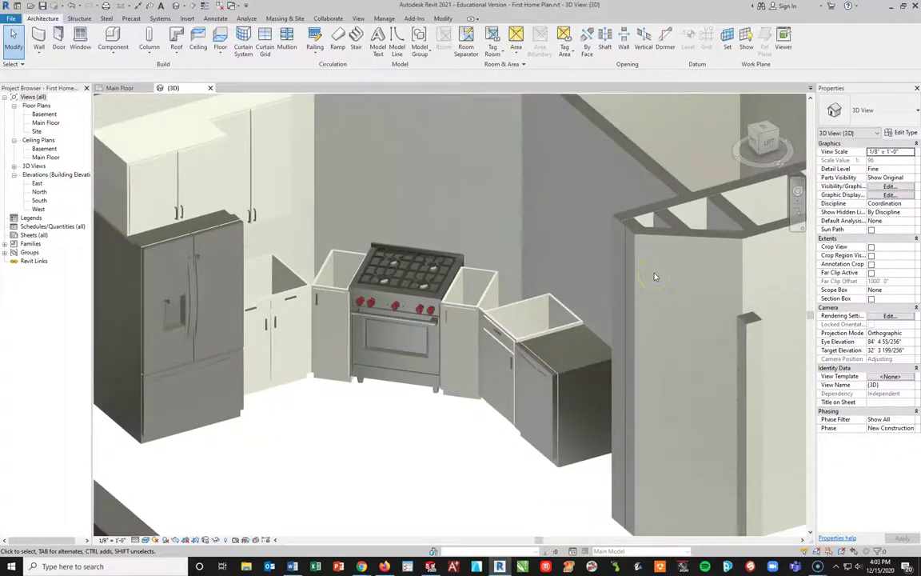
pyautogui.click(375, 316)
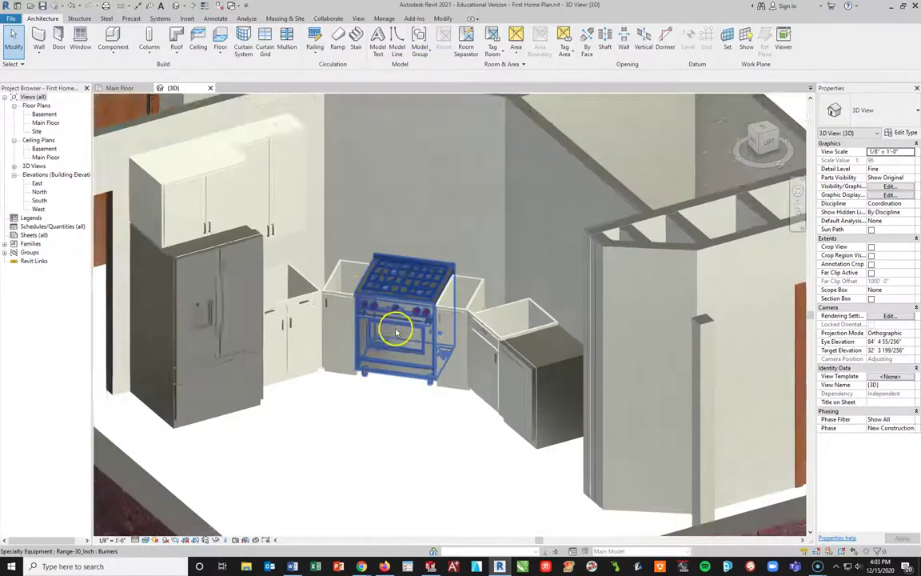
pyautogui.scroll(-2, 411, 288)
pyautogui.scroll(2, 333, 316)
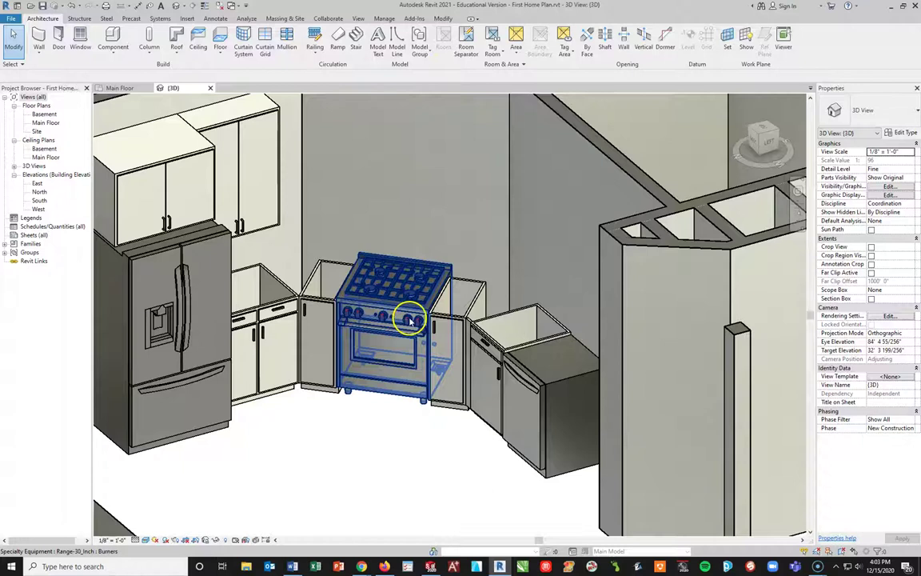
pyautogui.click(356, 408)
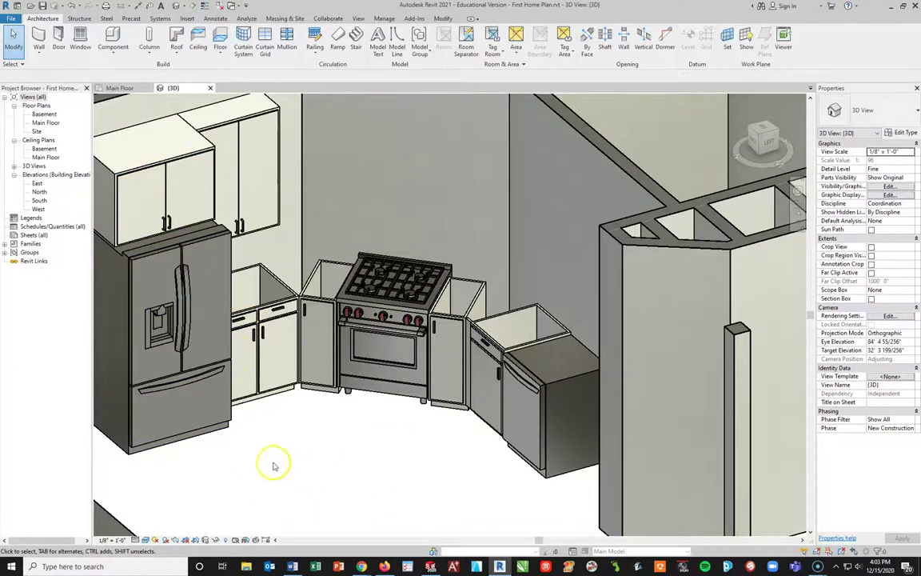
pyautogui.scroll(-2, 248, 410)
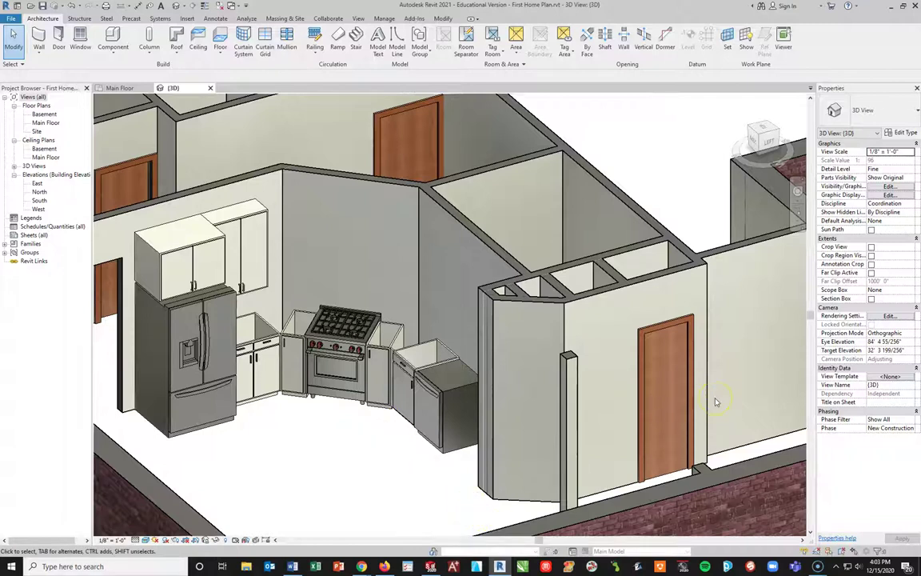
# - Return to the Main Floor plan and load the Upper Cabinet-Single Door w Glass-Wall family as a component
pyautogui.click(116, 88)
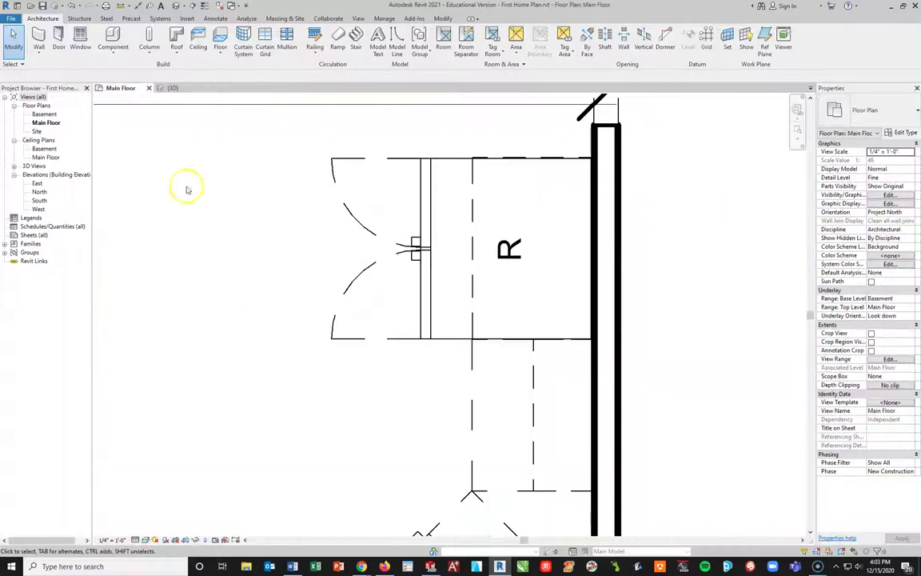
pyautogui.scroll(3, 473, 319)
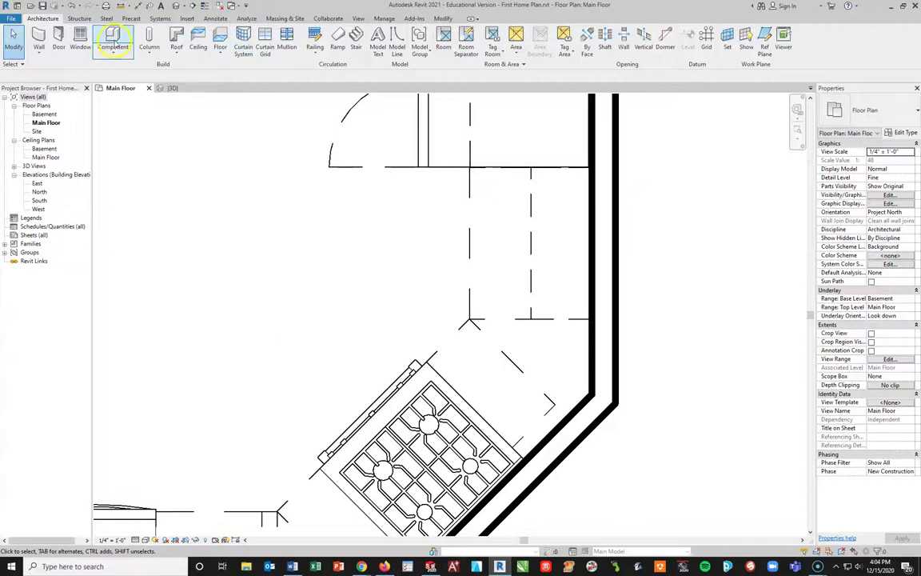
pyautogui.click(113, 40)
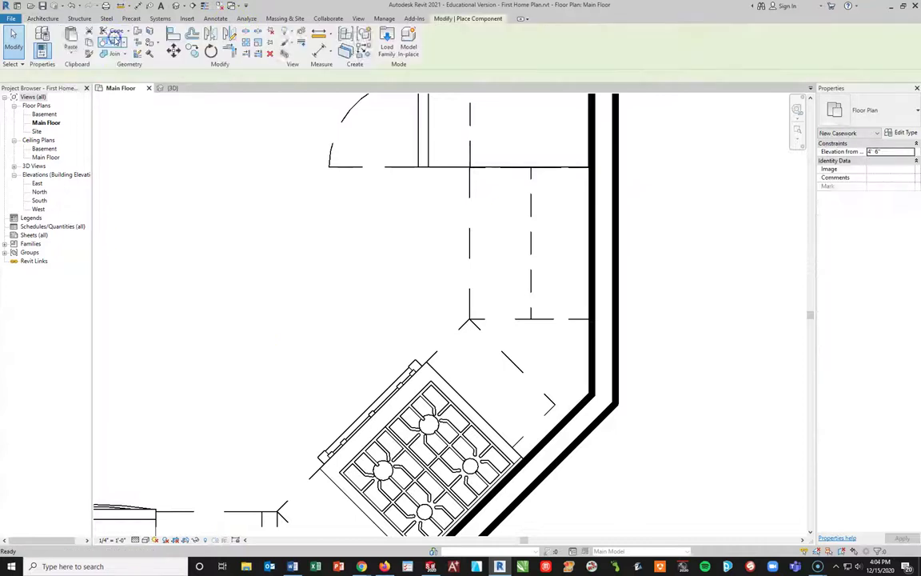
pyautogui.click(387, 37)
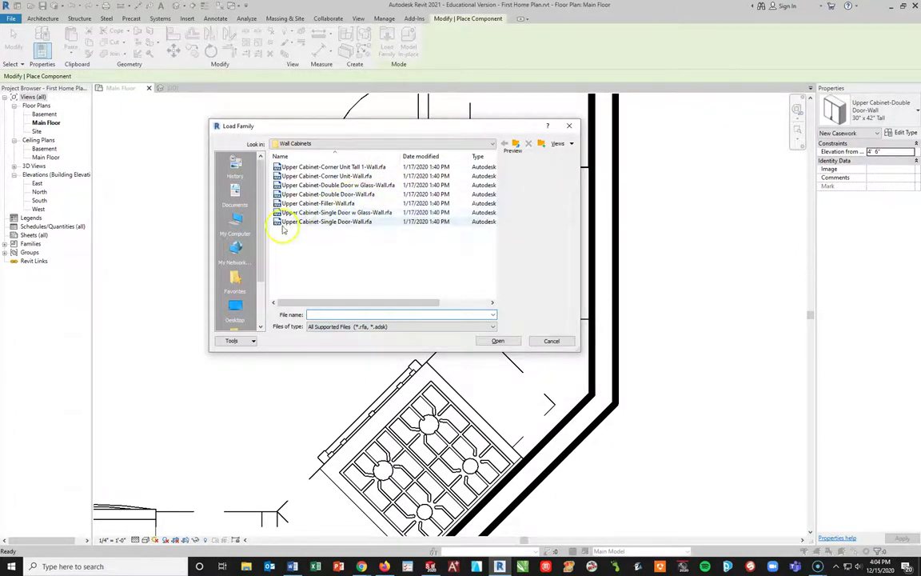
pyautogui.click(342, 214)
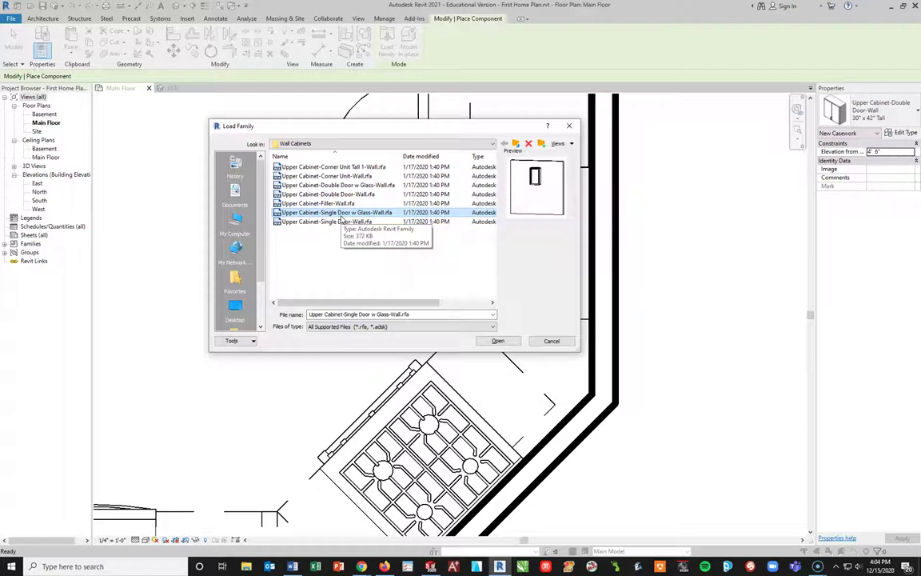
pyautogui.click(498, 341)
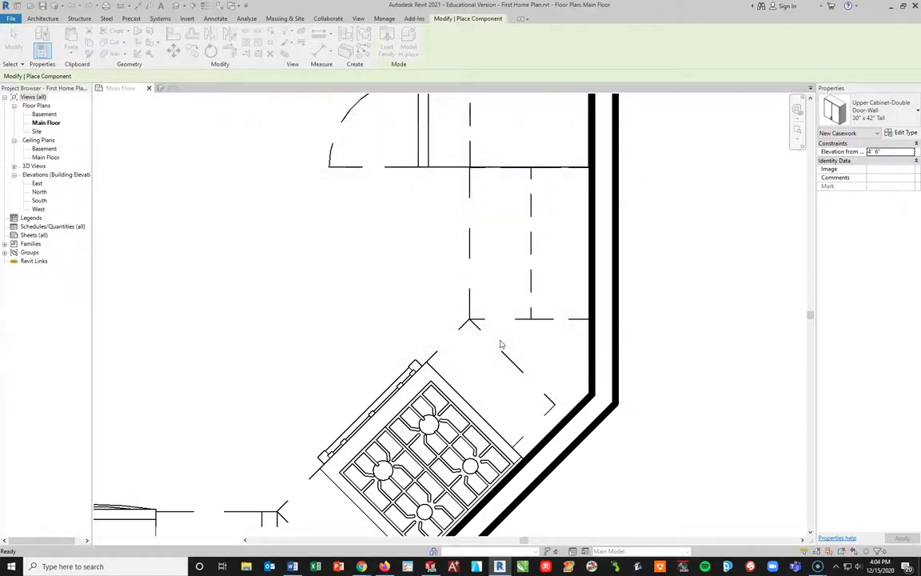
# - Duplicate the glass single-door cabinet's 18" type under the name 18" x 42" Tall
pyautogui.click(897, 133)
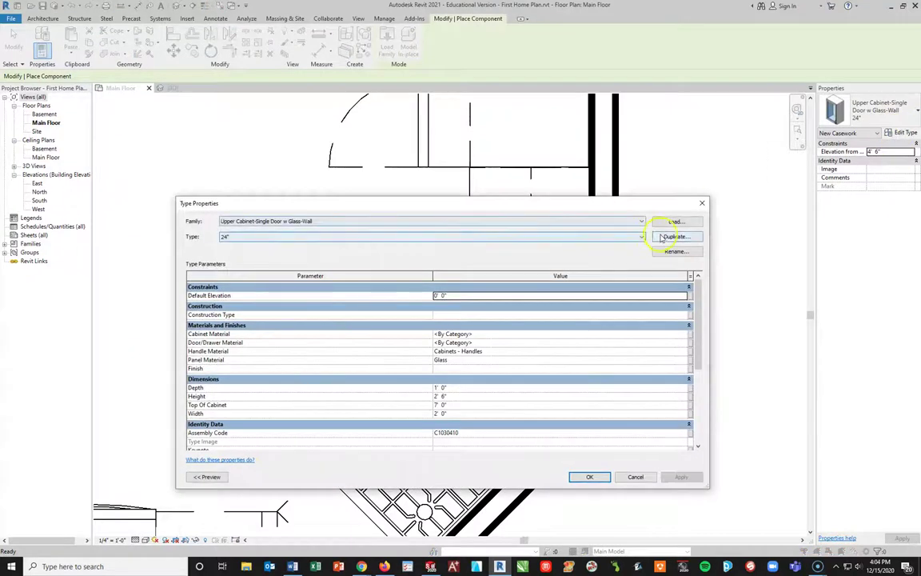
pyautogui.click(642, 237)
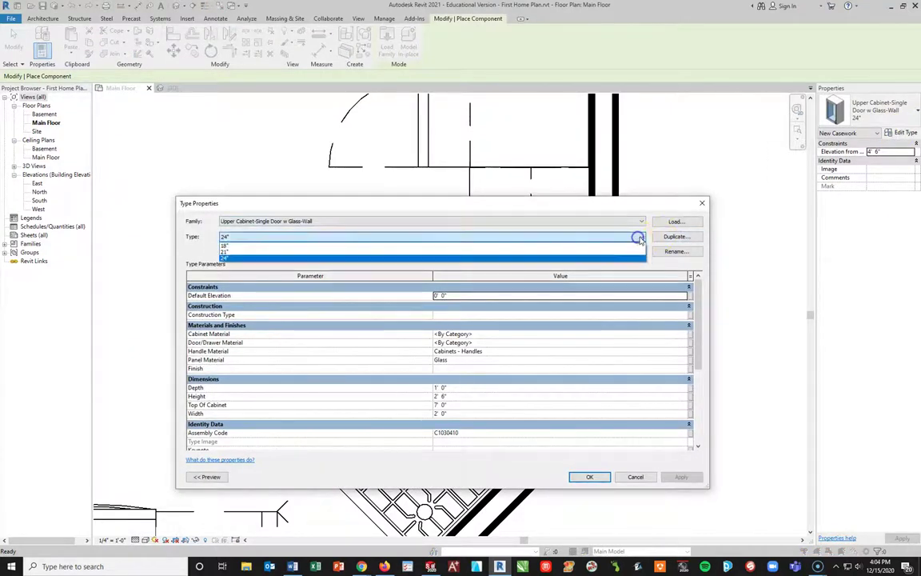
pyautogui.click(250, 245)
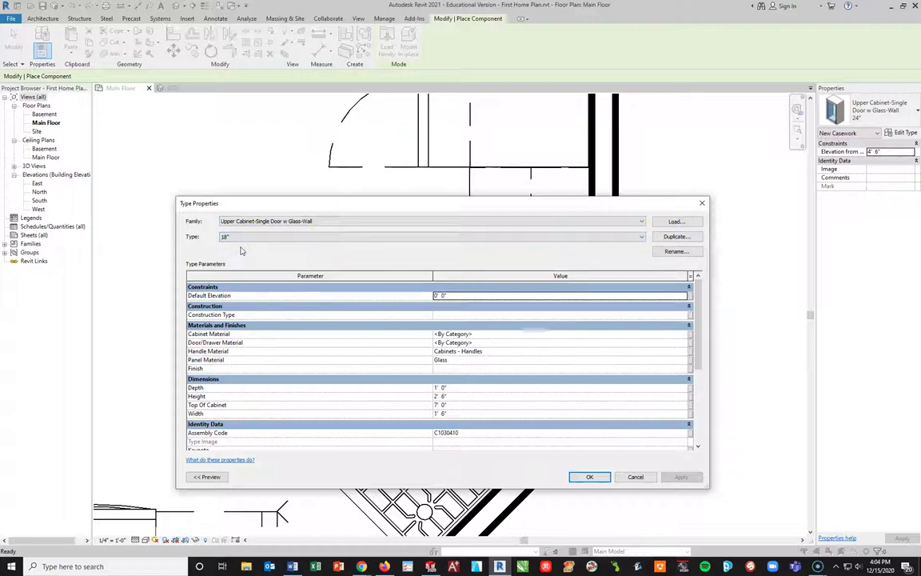
pyautogui.click(679, 236)
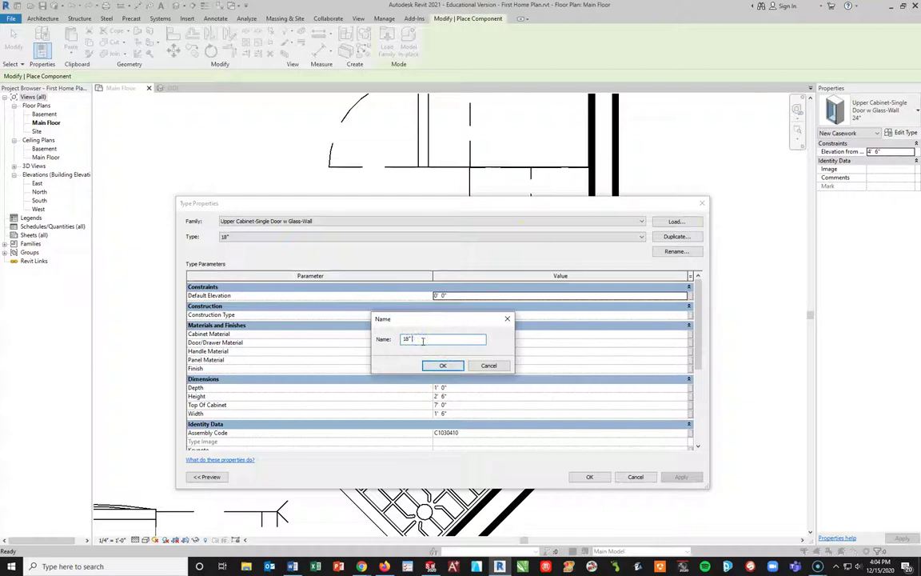
pyautogui.write('18" x 42"')
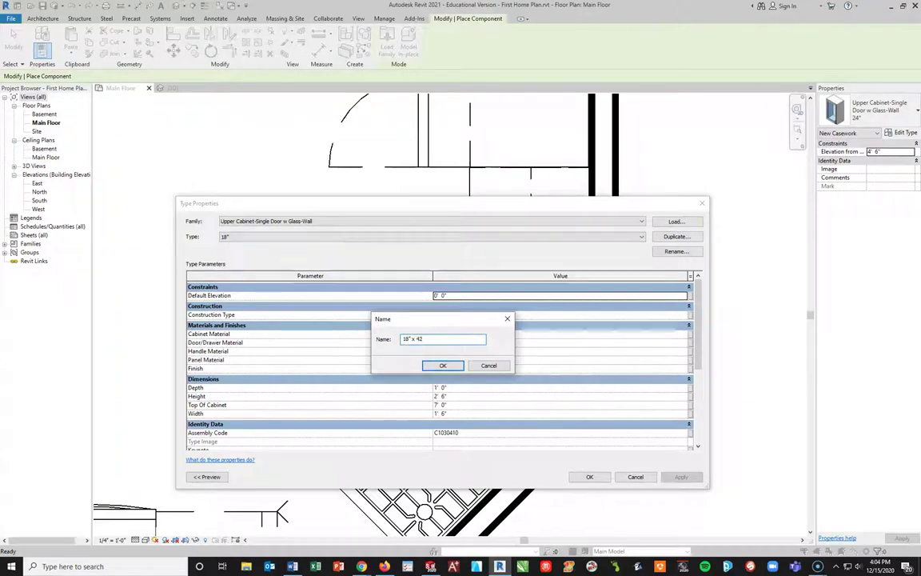
pyautogui.write('Tall')
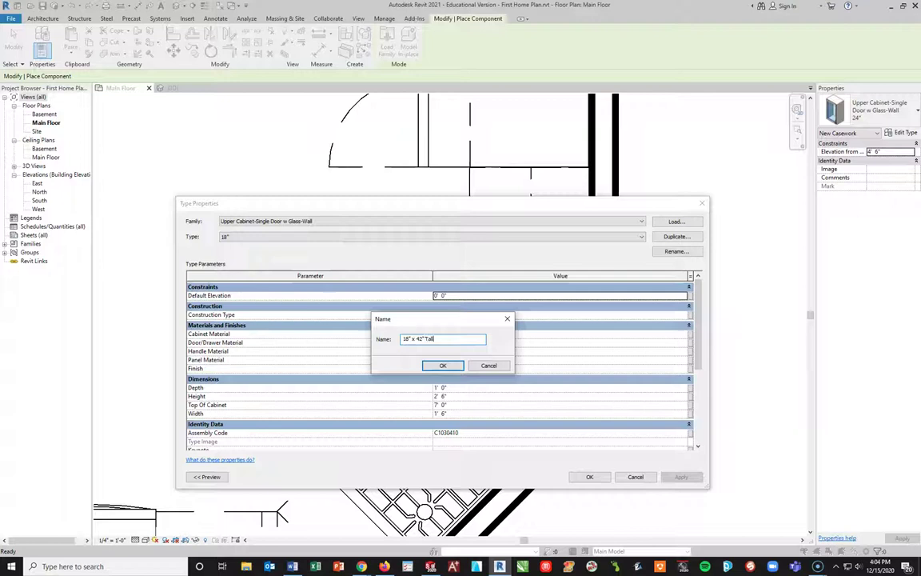
pyautogui.click(459, 367)
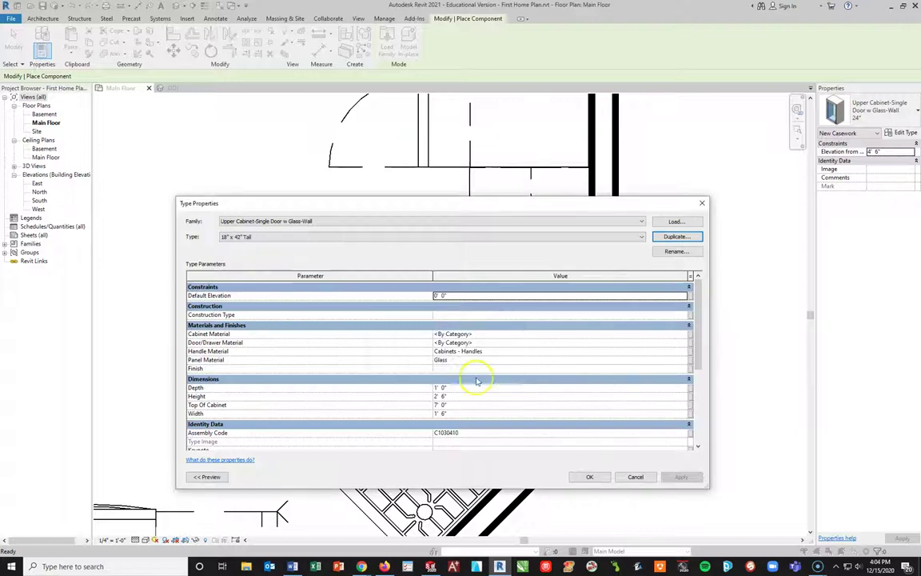
# - Set both the cabinet material and the door/drawer material of the 18" x 42" Tall glass cabinet type to Clad - White
pyautogui.click(664, 333)
pyautogui.click(681, 335)
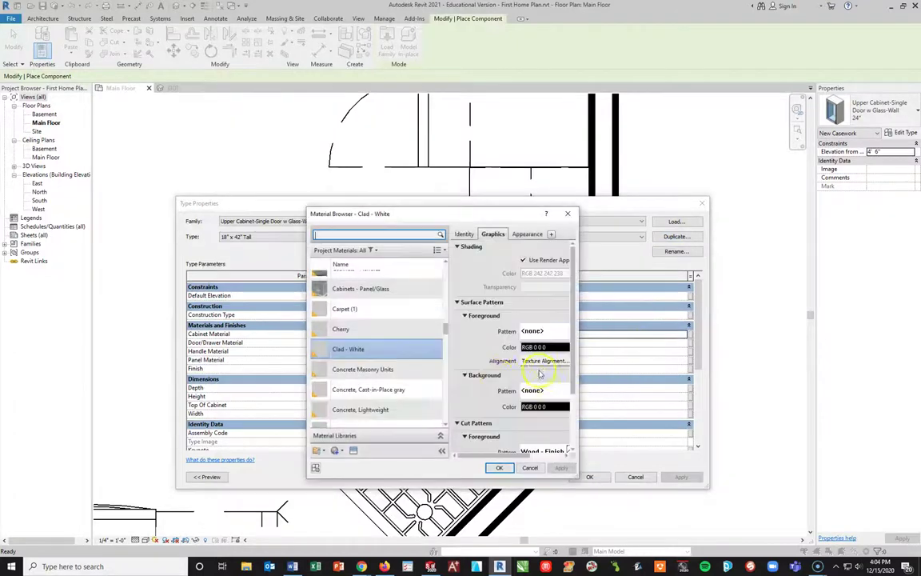
pyautogui.click(367, 349)
pyautogui.click(498, 467)
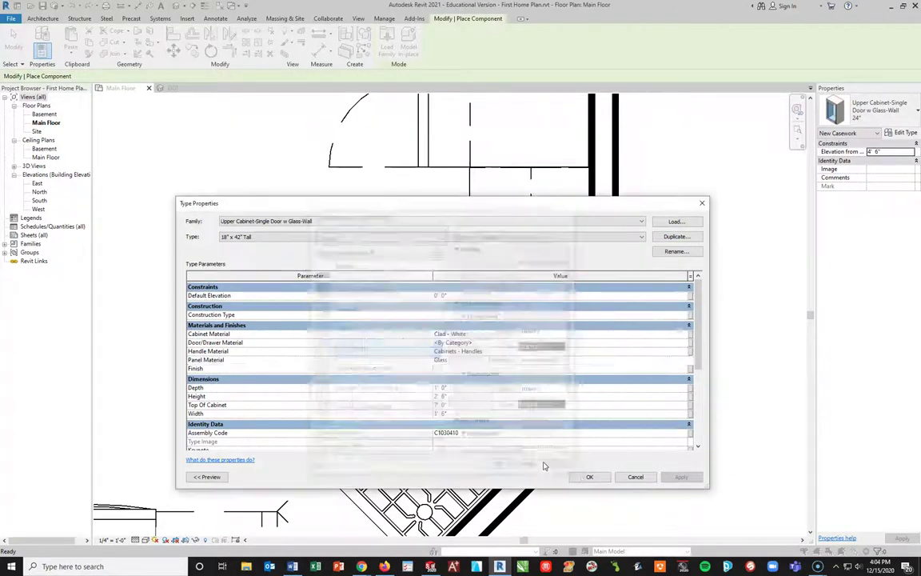
pyautogui.click(462, 342)
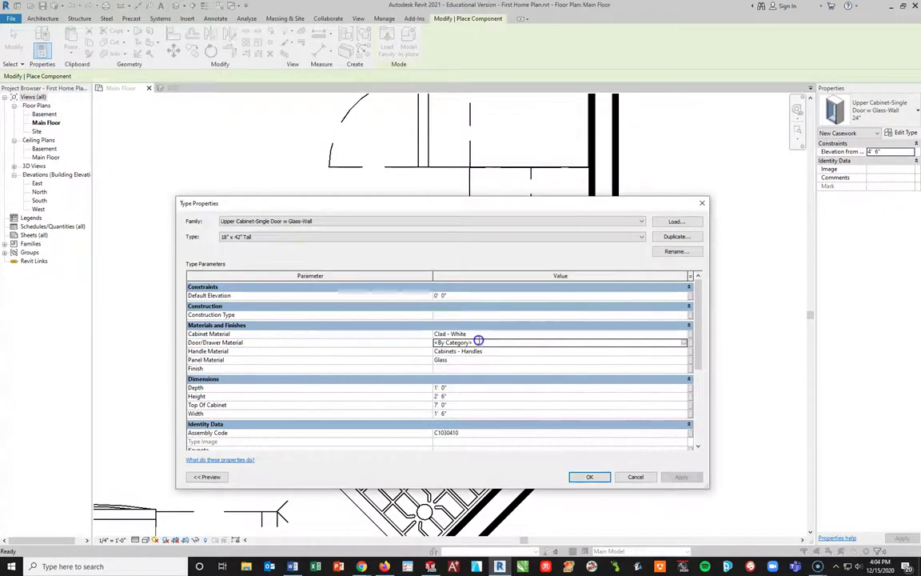
pyautogui.click(683, 342)
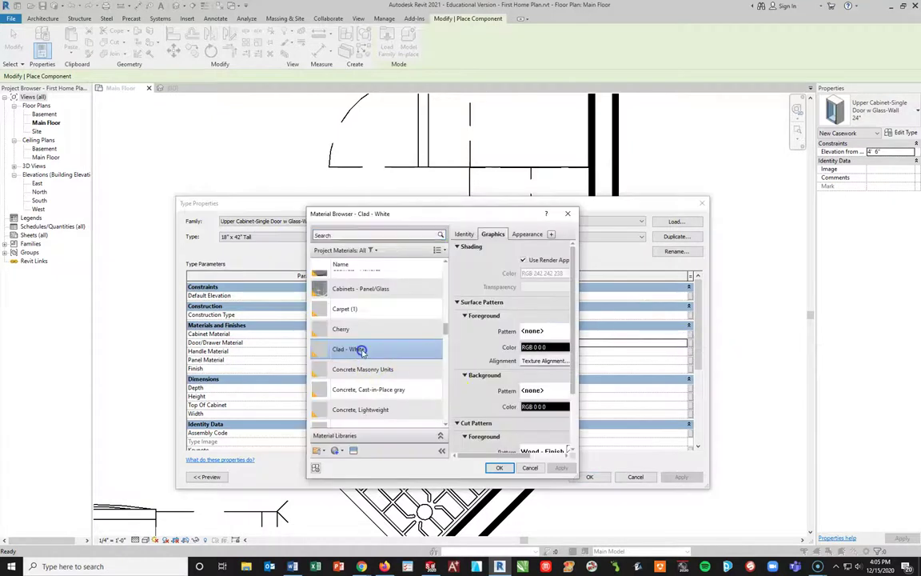
pyautogui.click(496, 468)
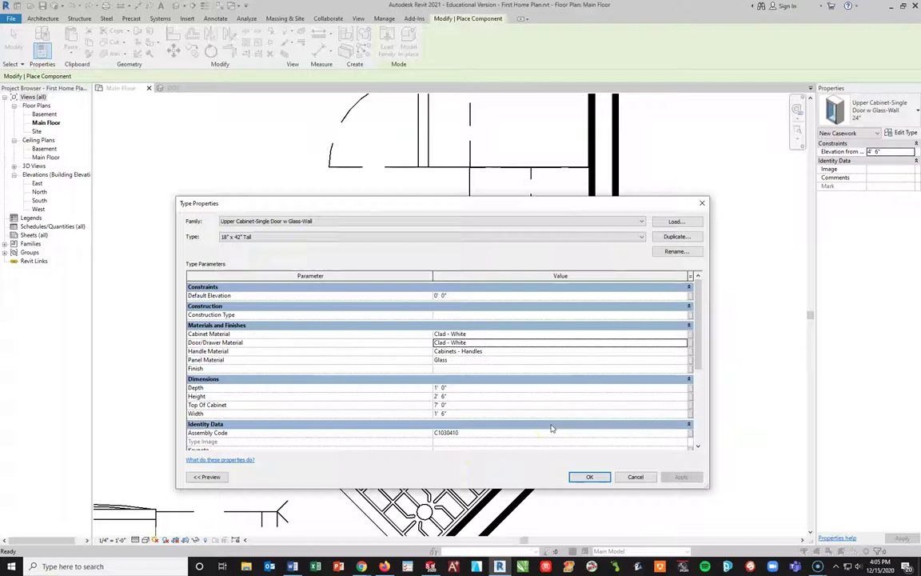
# - Set the 18" x 42" Tall type's depth to 1' 2", height to 3' 6" and top of cabinet to 8' 0", and apply the type
pyautogui.click(684, 368)
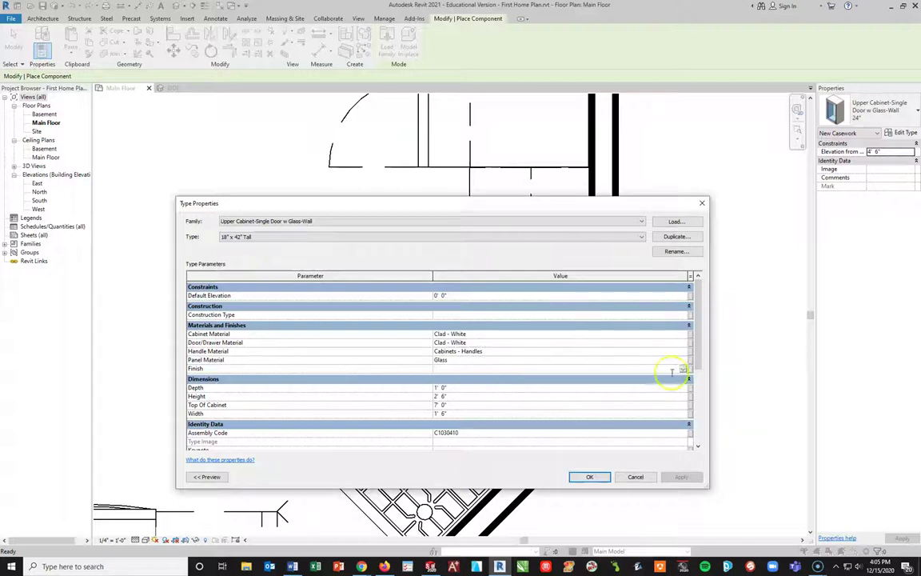
pyautogui.click(446, 388)
pyautogui.click(445, 401)
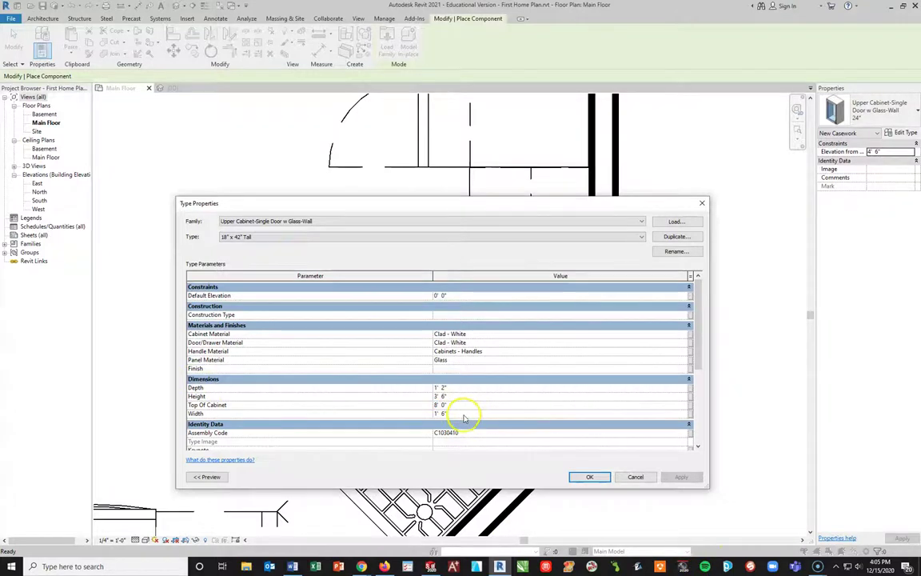
pyautogui.click(592, 478)
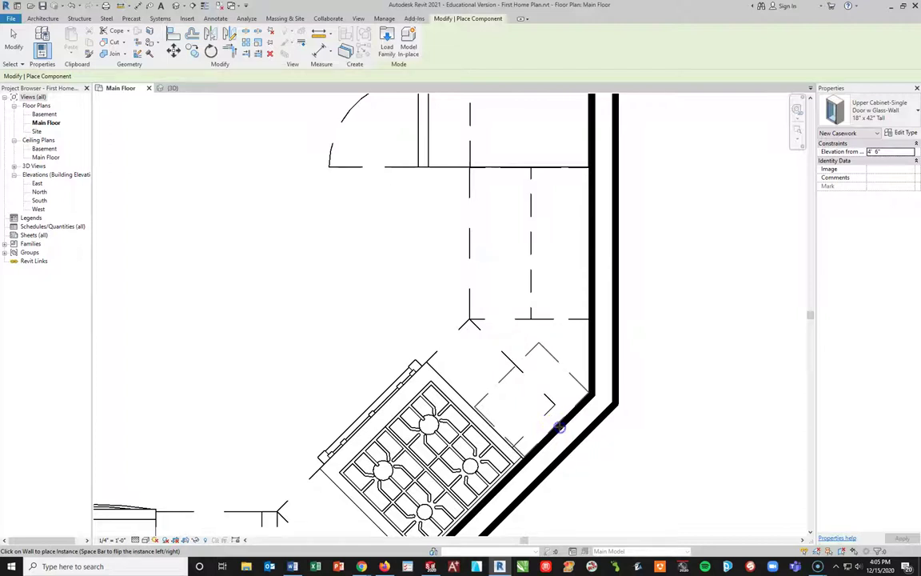
# - Place the 18" x 42" Tall glass cabinet on the angled wall beside the range, ending at the wall corner
pyautogui.press('Escape')
pyautogui.click(565, 381)
pyautogui.scroll(-2, 528, 444)
pyautogui.scroll(4, 528, 443)
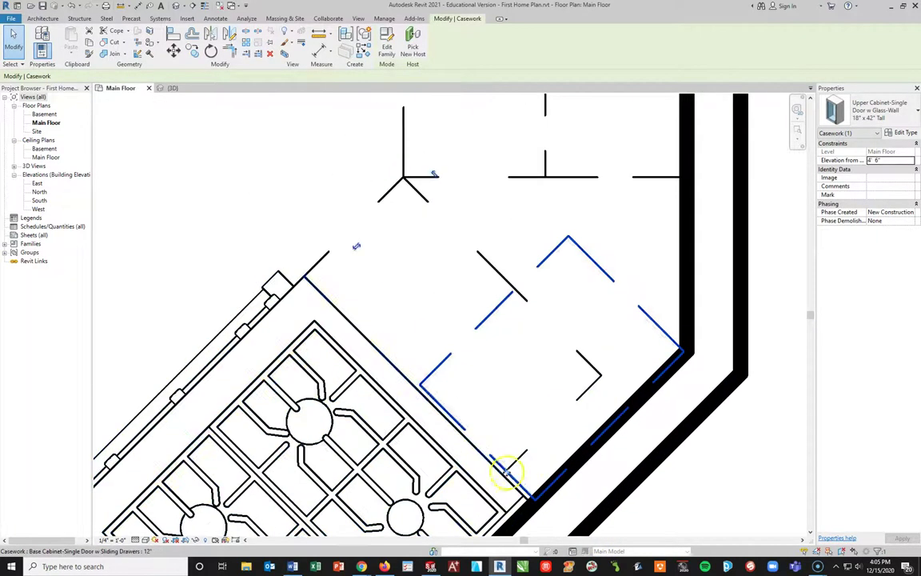
pyautogui.press('Escape')
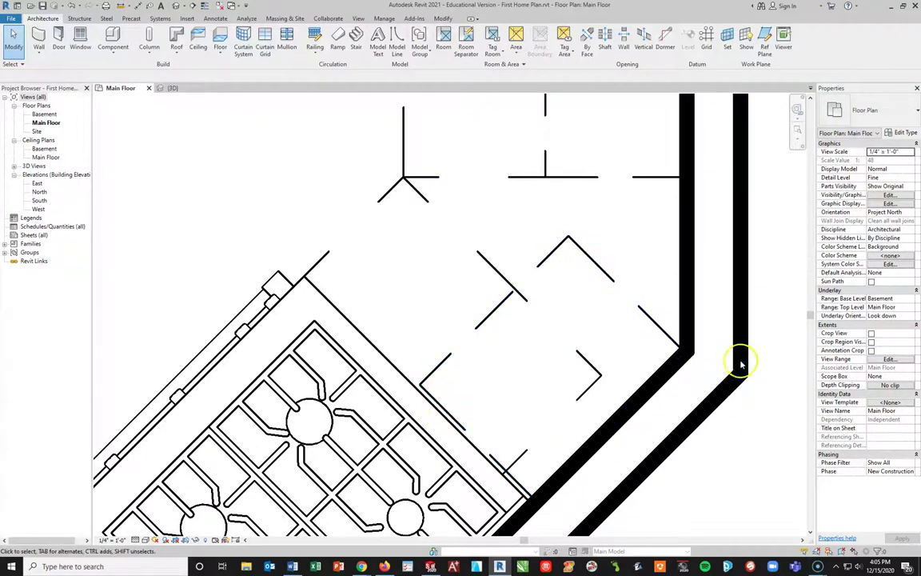
pyautogui.scroll(-2, 448, 454)
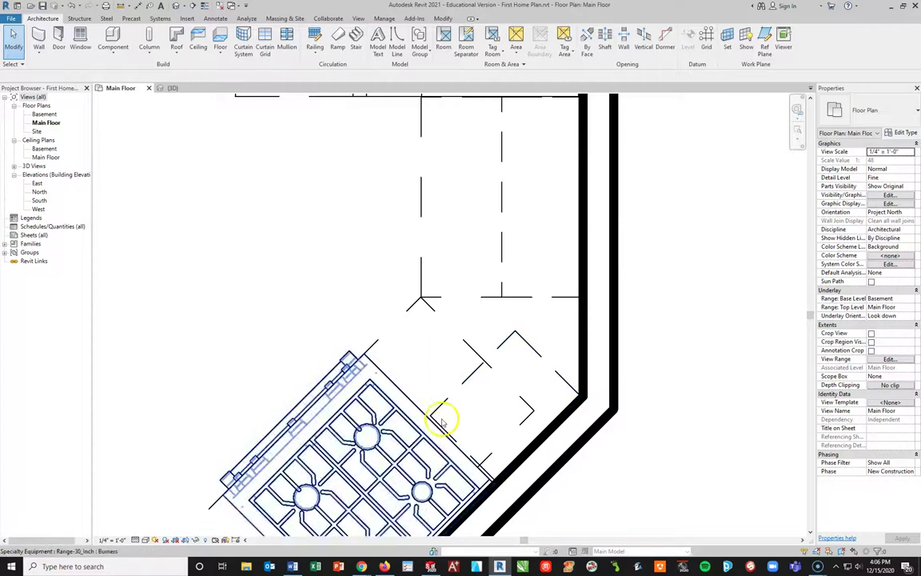
pyautogui.scroll(-1, 400, 520)
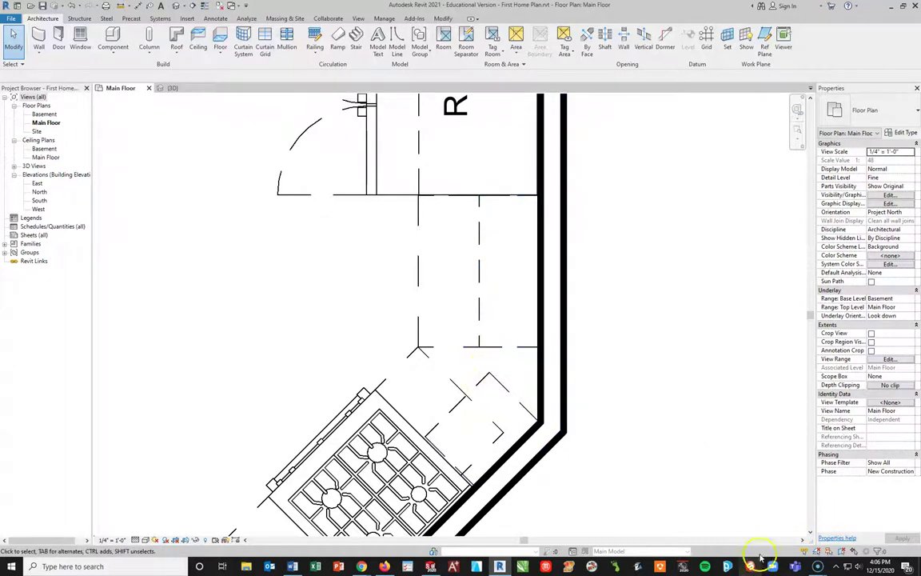
# - Review the placed glass cabinet's type properties and examine the cabinet beside the range in the 3D view
pyautogui.click(490, 380)
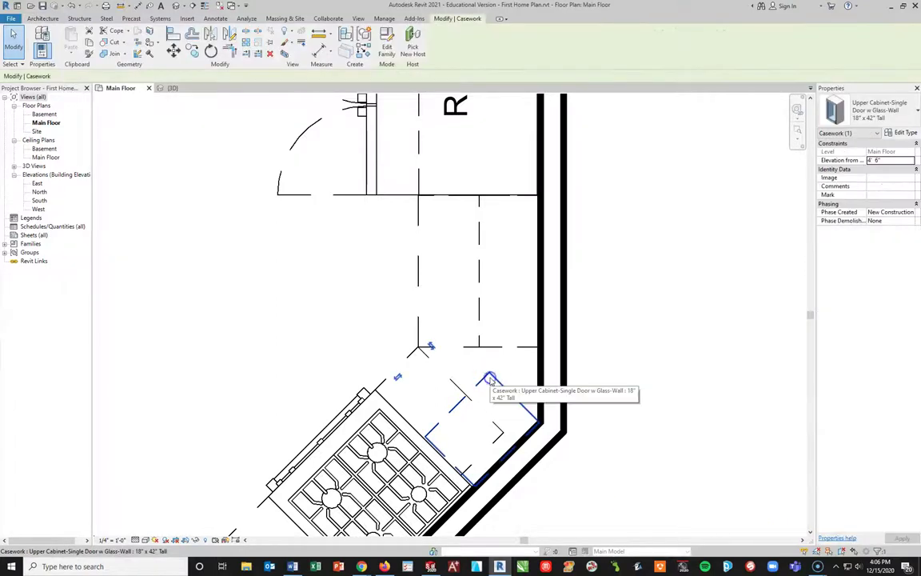
pyautogui.click(894, 161)
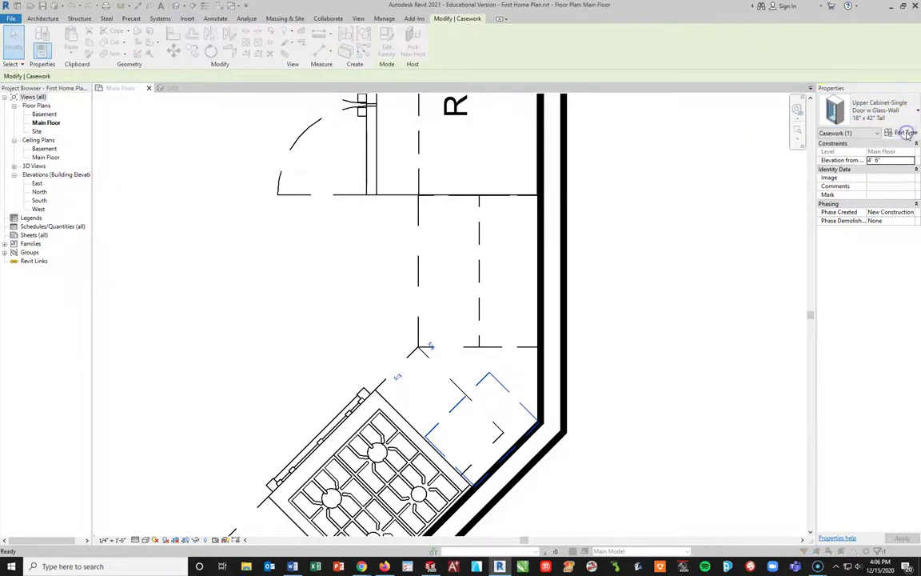
pyautogui.click(901, 133)
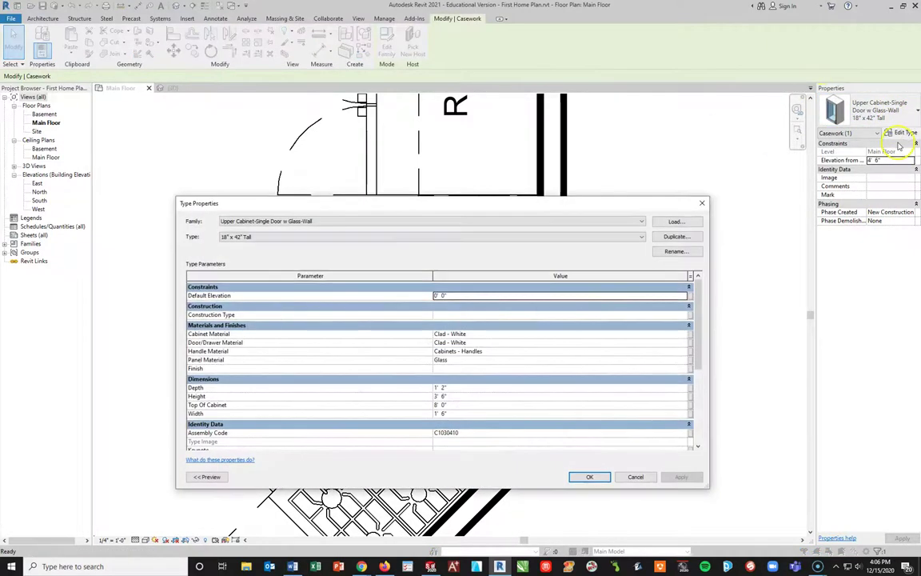
pyautogui.click(588, 476)
pyautogui.click(582, 480)
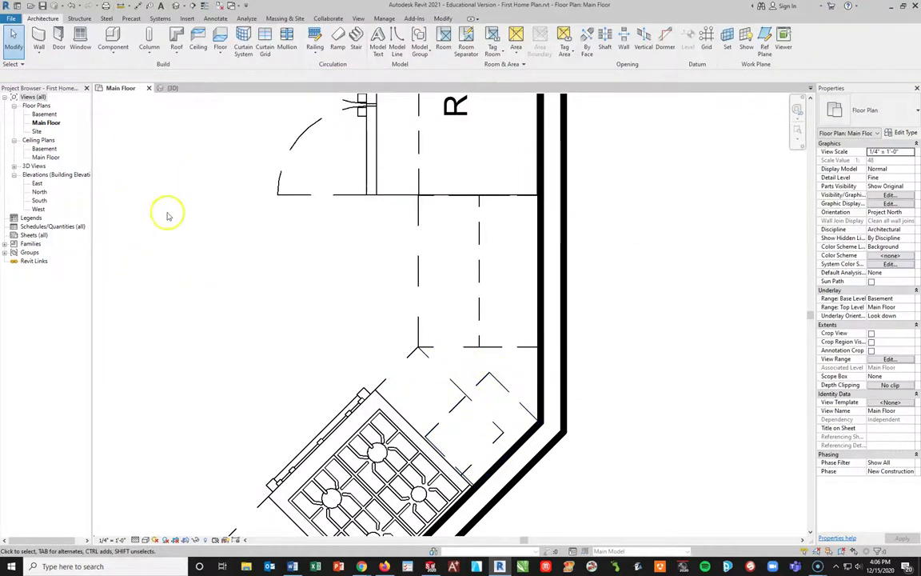
pyautogui.click(172, 88)
pyautogui.scroll(5, 299, 255)
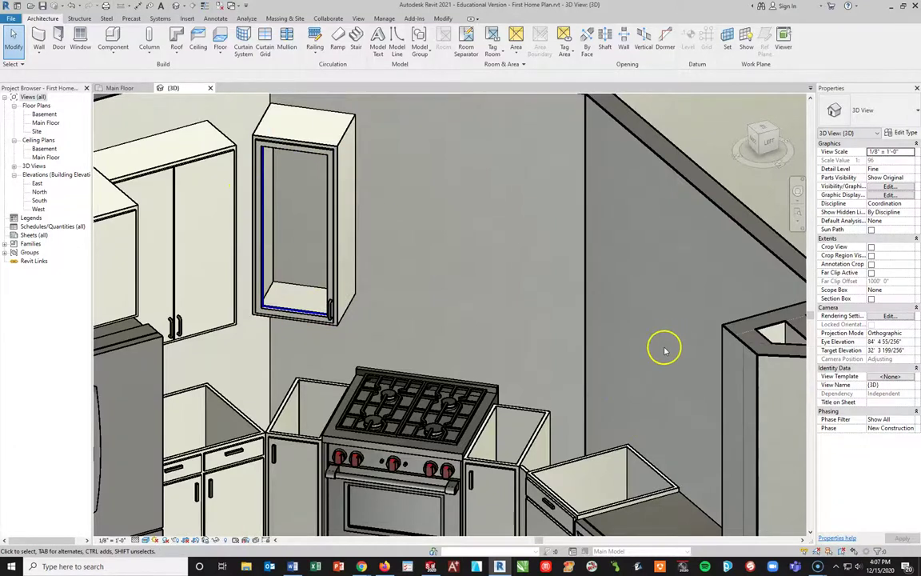
# - Return to the Main Floor plan and load the Upper Cabinet-Filler-Wall family as the component to place
pyautogui.click(120, 87)
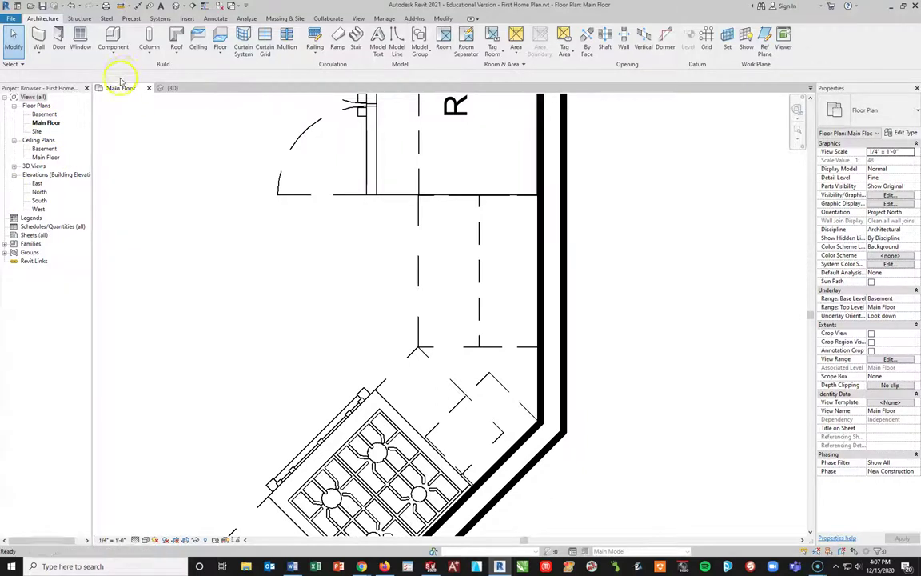
pyautogui.click(113, 36)
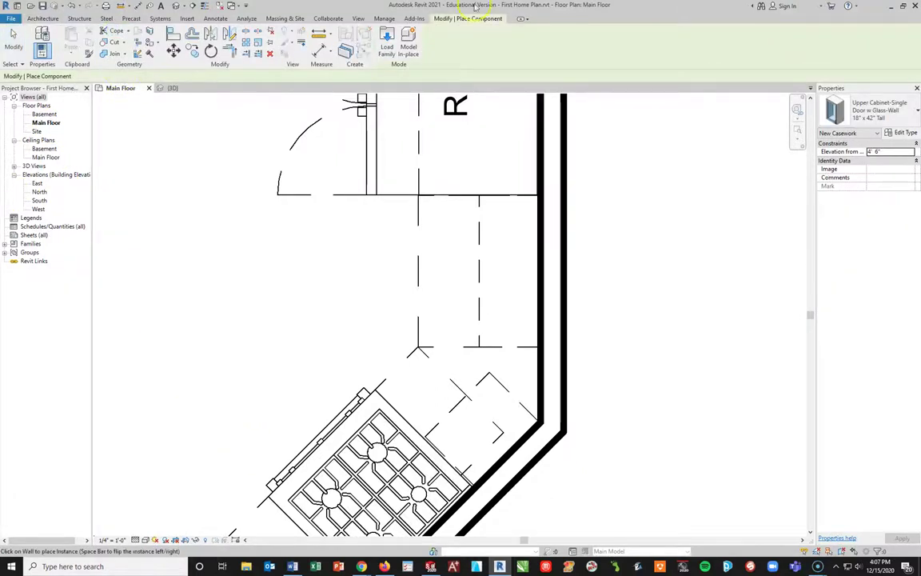
pyautogui.click(390, 38)
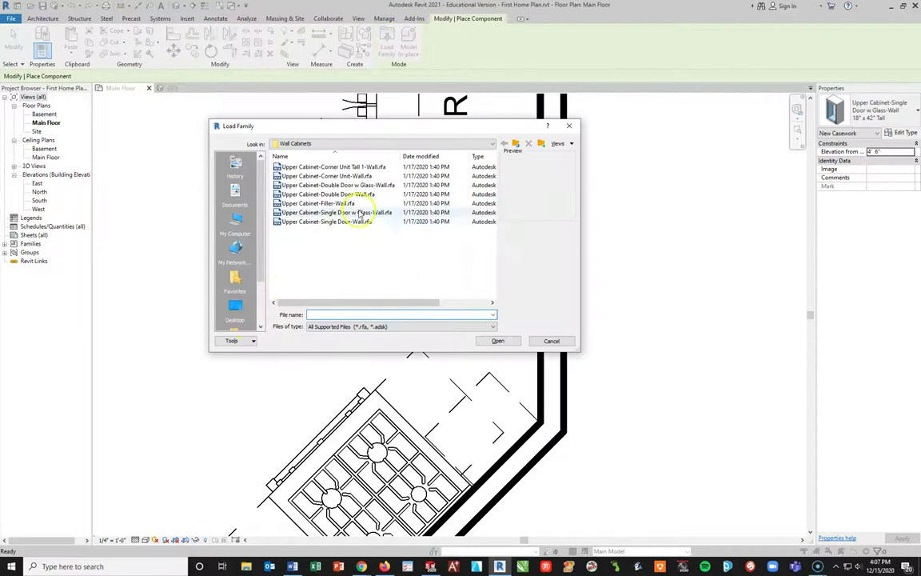
pyautogui.click(316, 204)
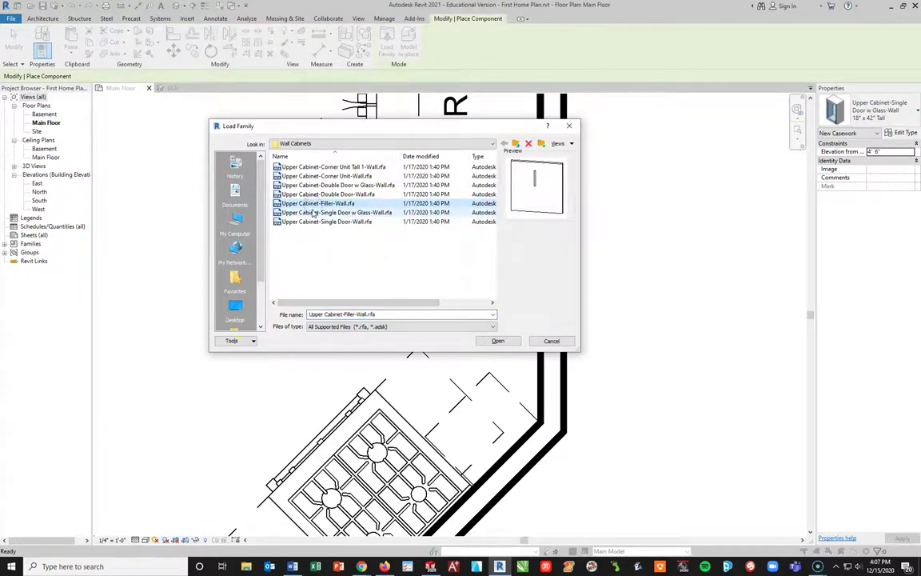
pyautogui.click(490, 341)
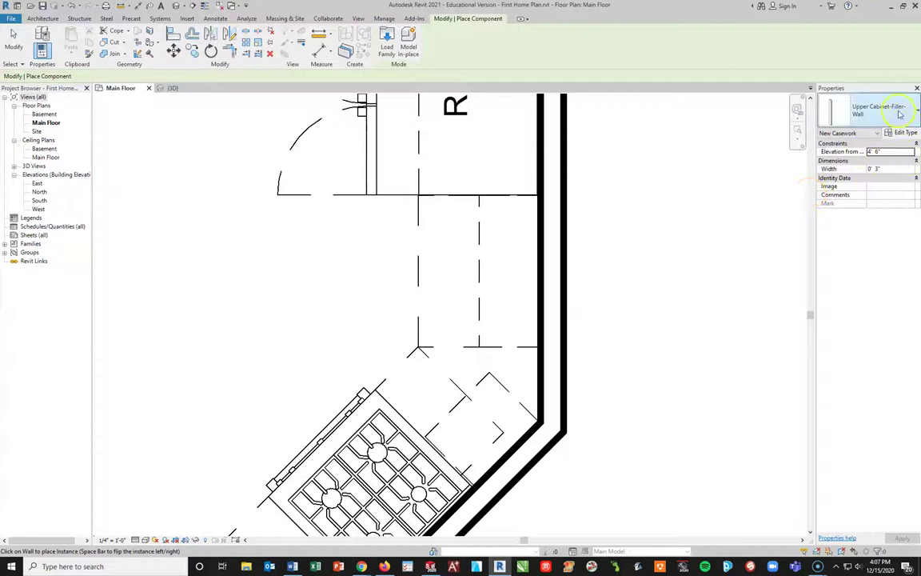
pyautogui.click(824, 101)
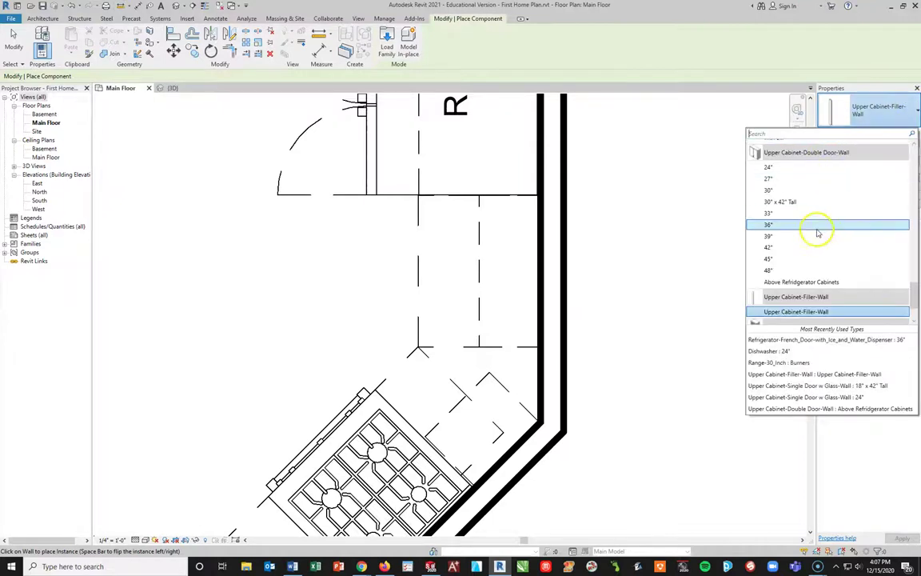
pyautogui.scroll(-2, 836, 292)
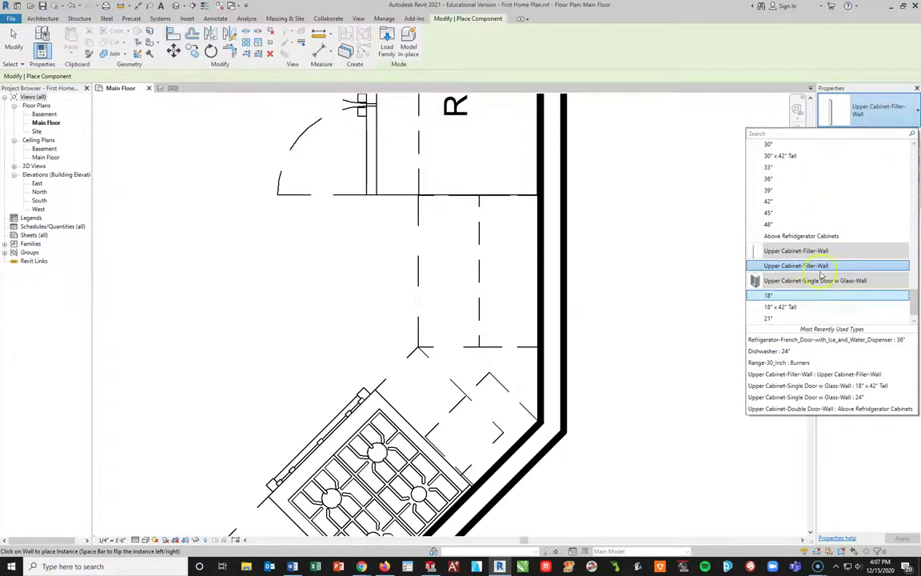
pyautogui.click(863, 266)
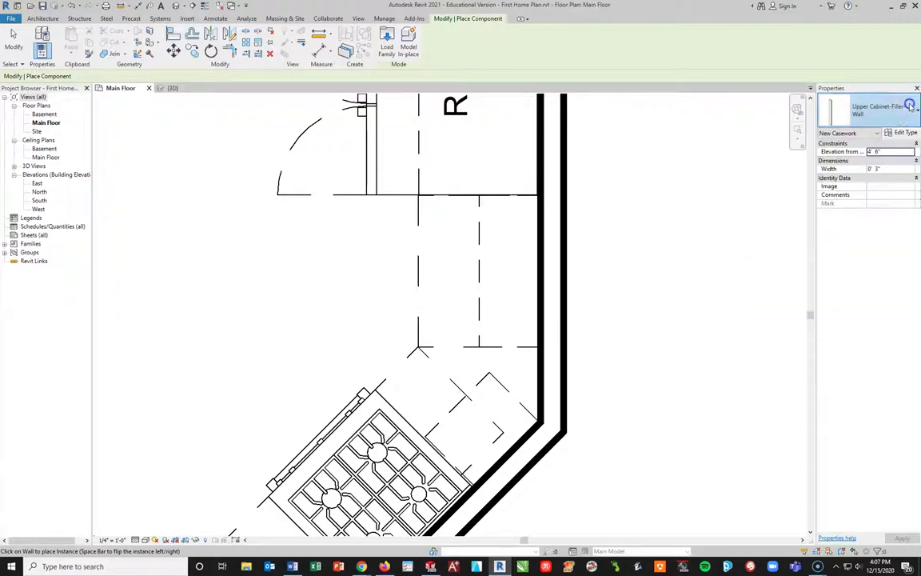
# - Set the filler type's height to 3' 6" and its top of cabinet to 8' 0"
pyautogui.click(905, 132)
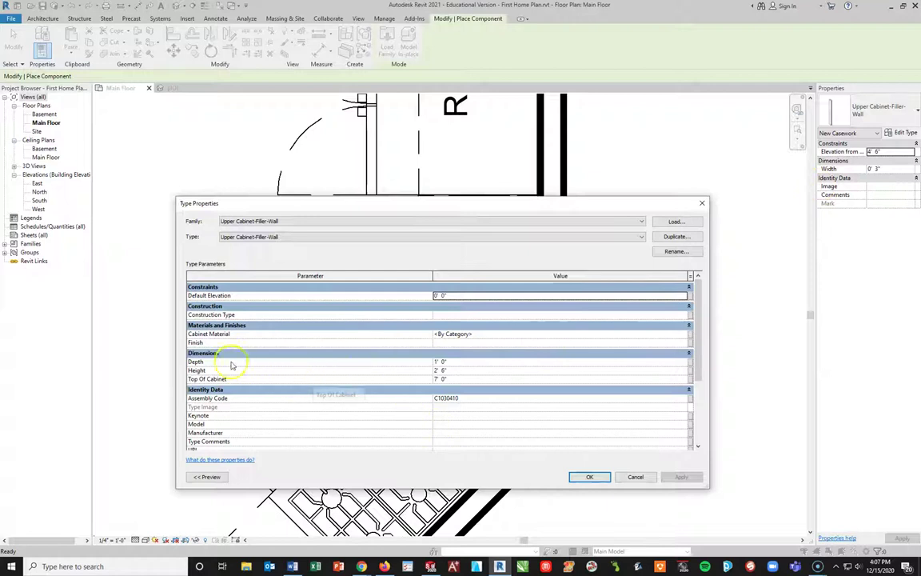
pyautogui.click(439, 370)
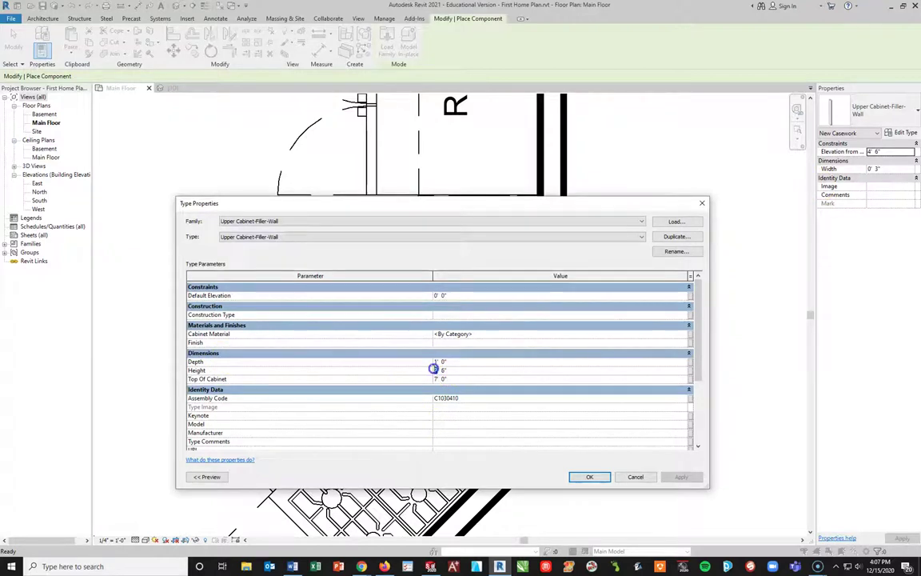
pyautogui.write('3')
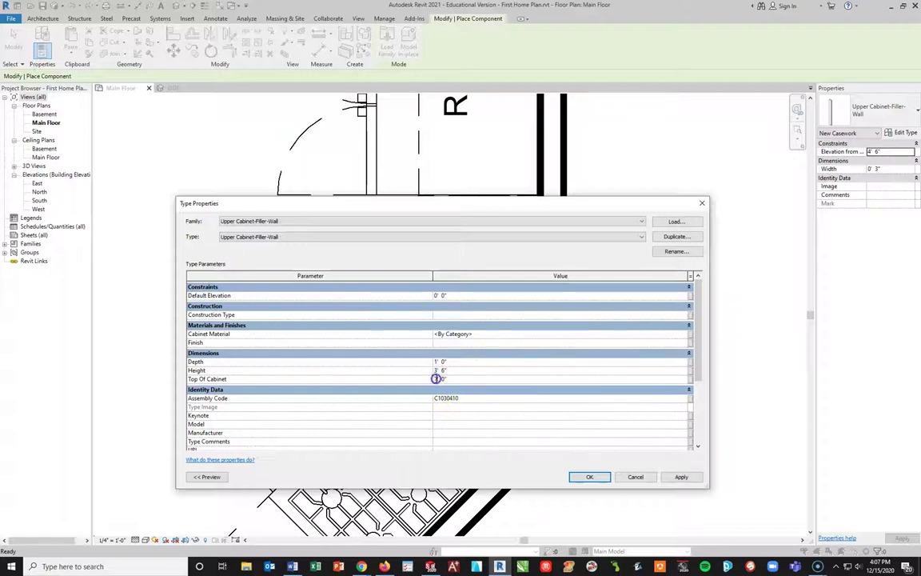
pyautogui.click(504, 363)
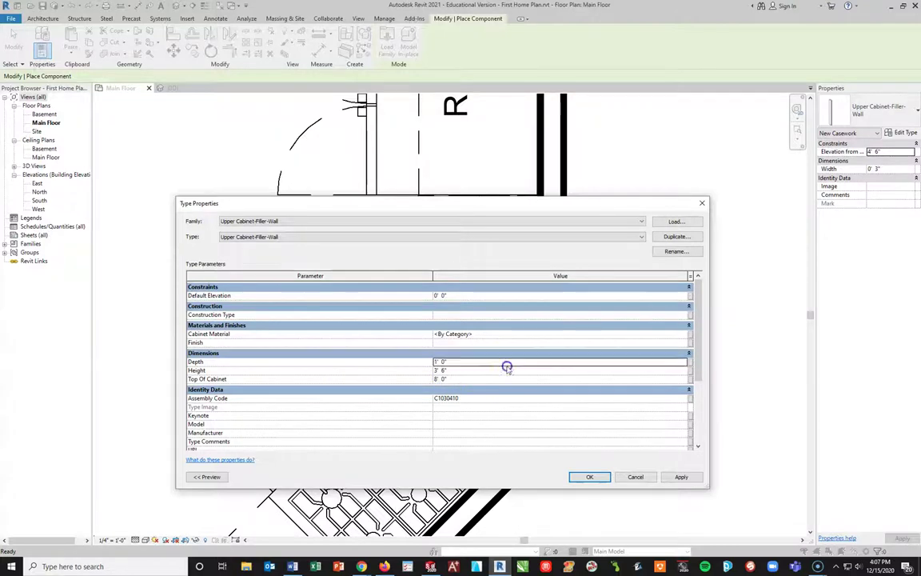
# - Assign Clad - White as the filler type's cabinet material and apply the type changes
pyautogui.click(679, 333)
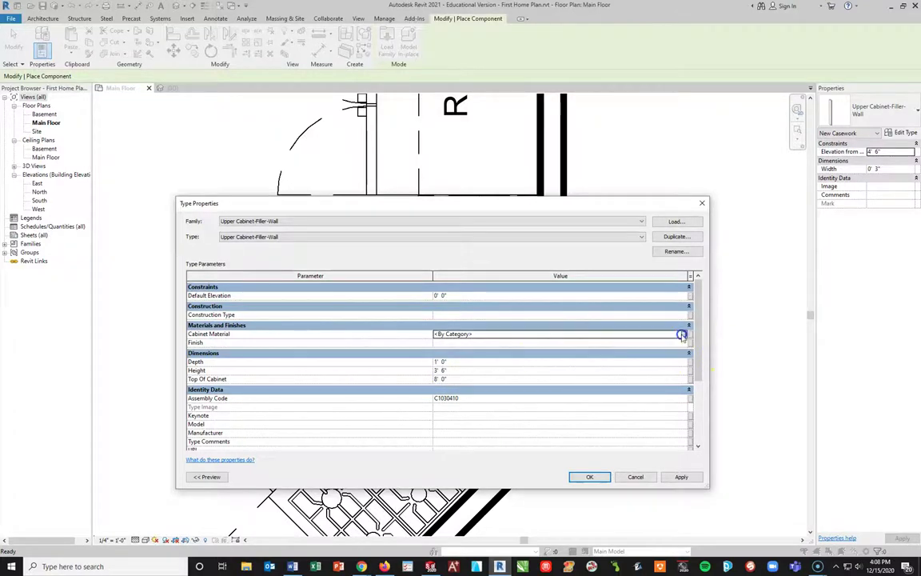
pyautogui.click(682, 334)
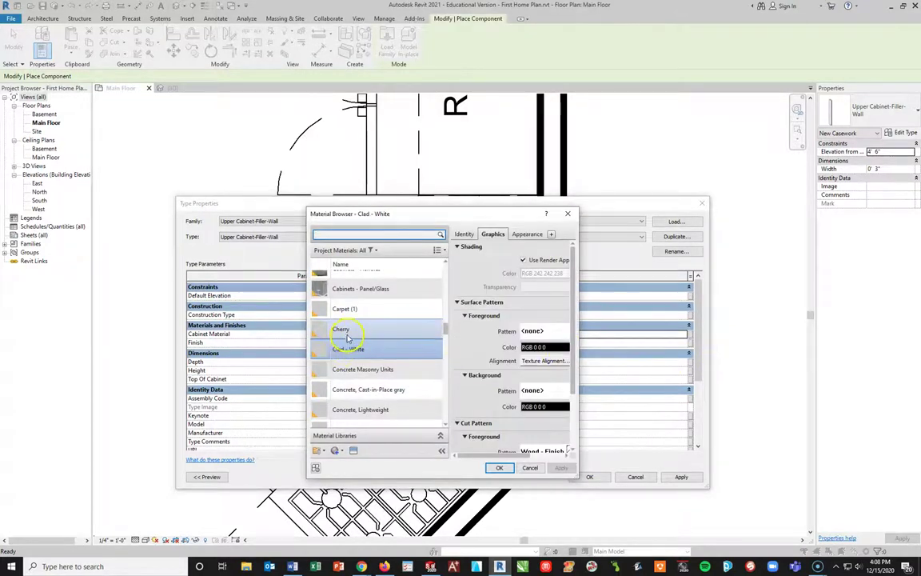
pyautogui.click(496, 468)
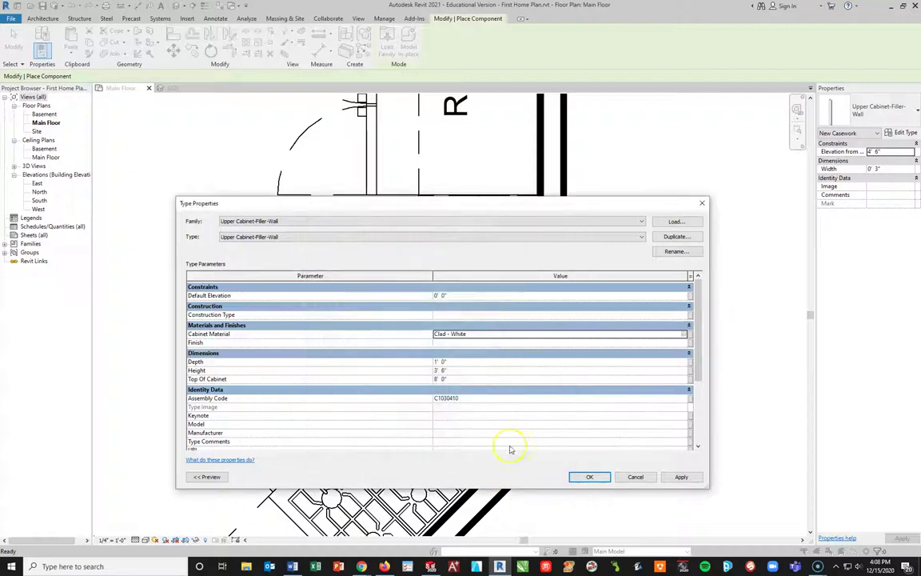
pyautogui.click(680, 477)
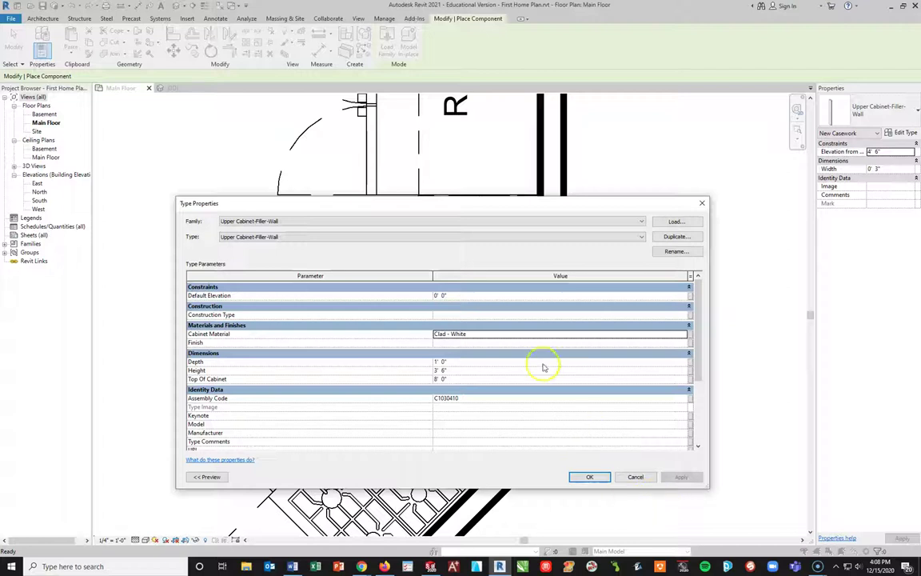
pyautogui.click(578, 477)
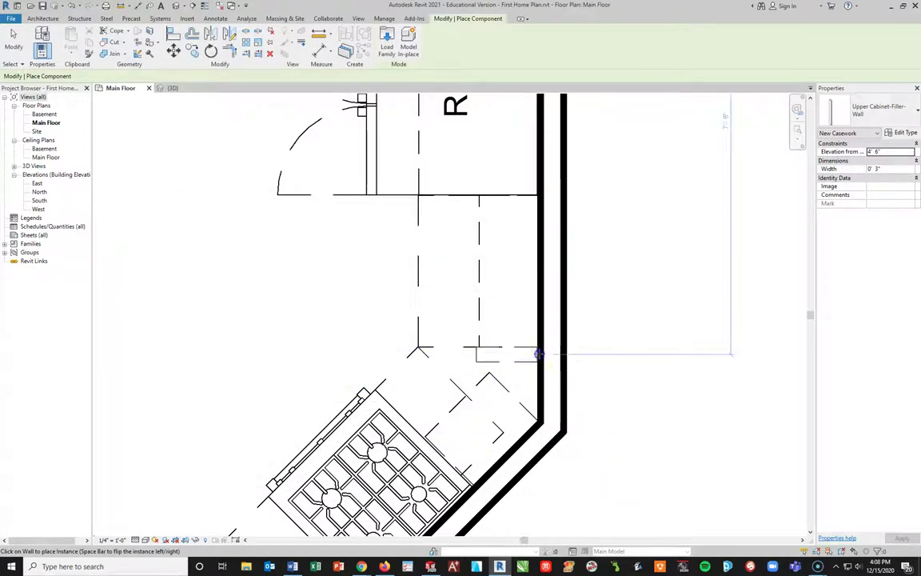
# - Place the 3" wide wall filler on the straight wall against the range-side end of the double-door upper cabinet
pyautogui.click(597, 461)
pyautogui.press('Escape')
pyautogui.press('Escape')
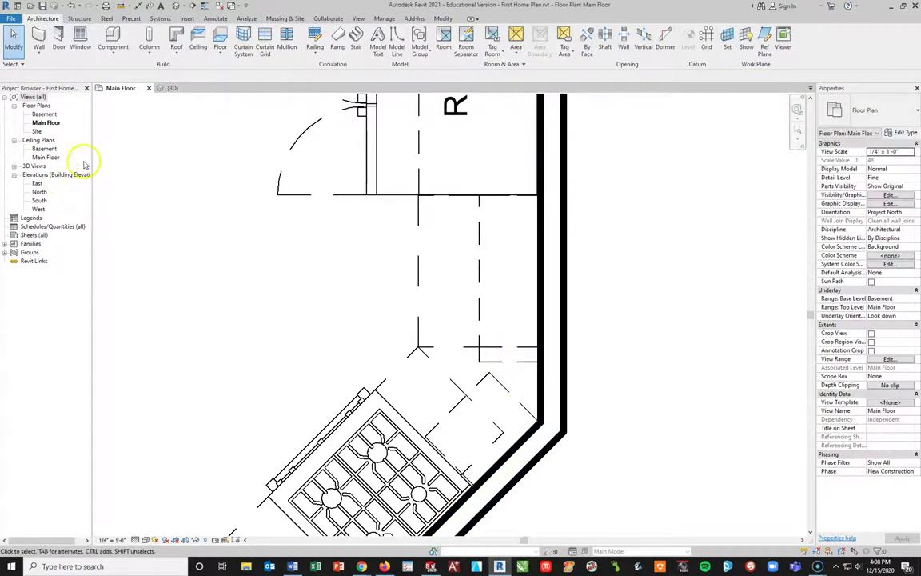
# - Check the upper cabinets and wall filler around the refrigerator and range in 3D, and return to the Main Floor plan
pyautogui.click(172, 87)
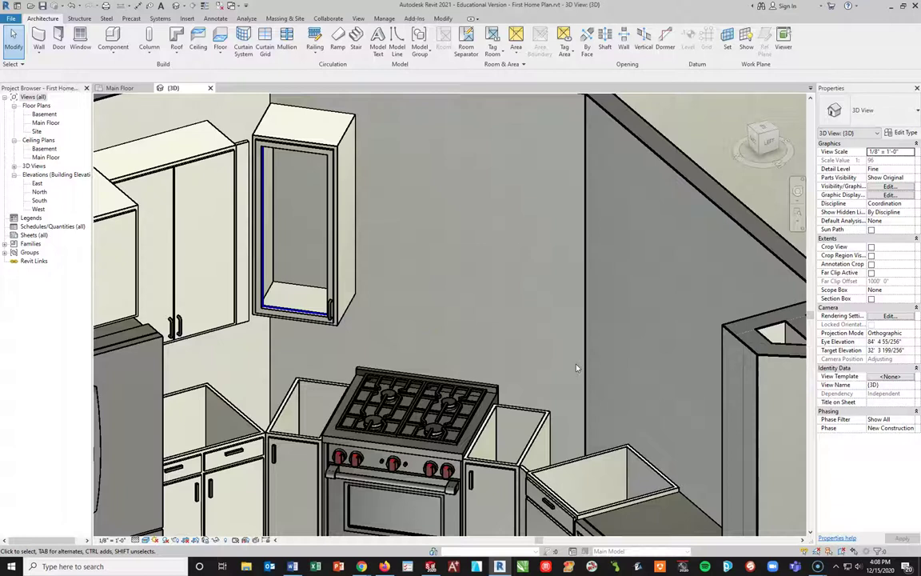
pyautogui.scroll(-3, 335, 257)
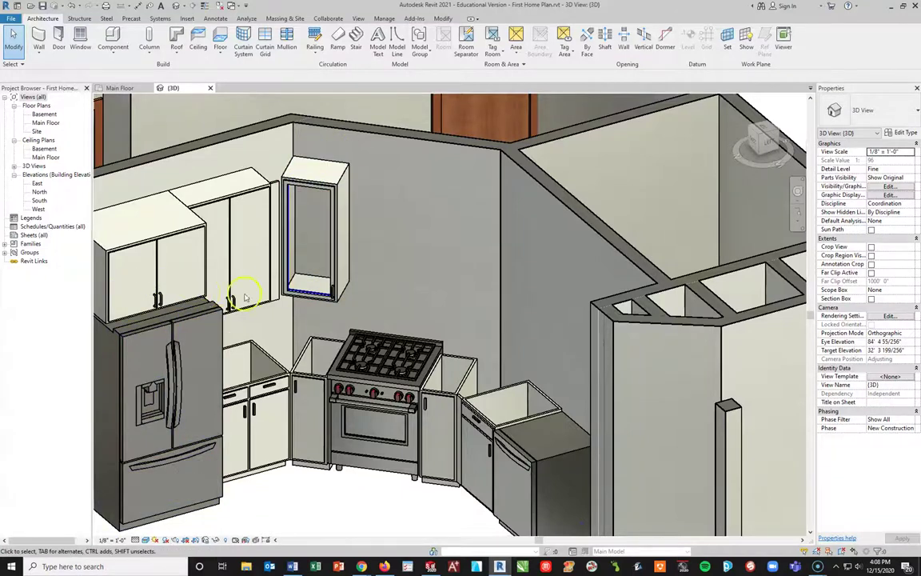
pyautogui.click(120, 88)
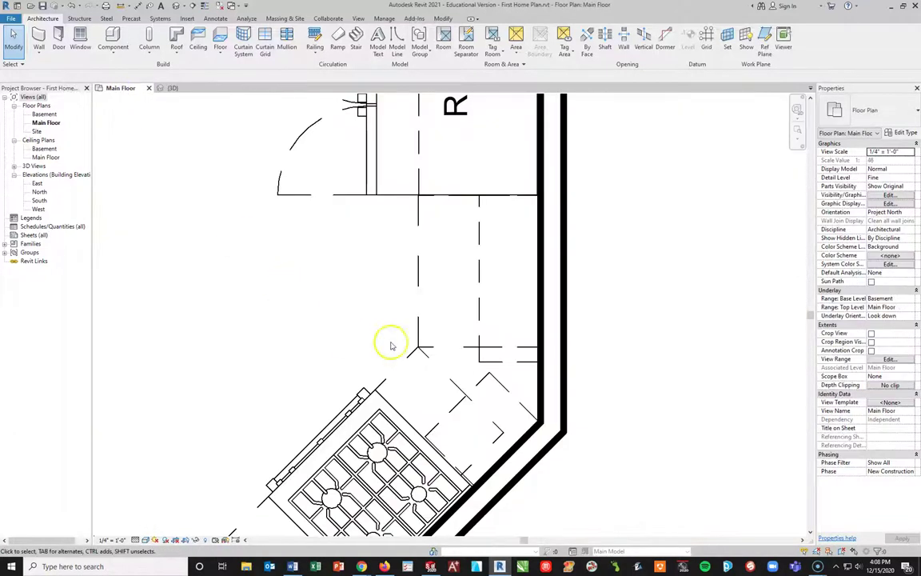
# - Change the glass single-door upper cabinet on the angled wall beside the range to the 21" type
pyautogui.scroll(3, 490, 386)
pyautogui.scroll(-1, 500, 408)
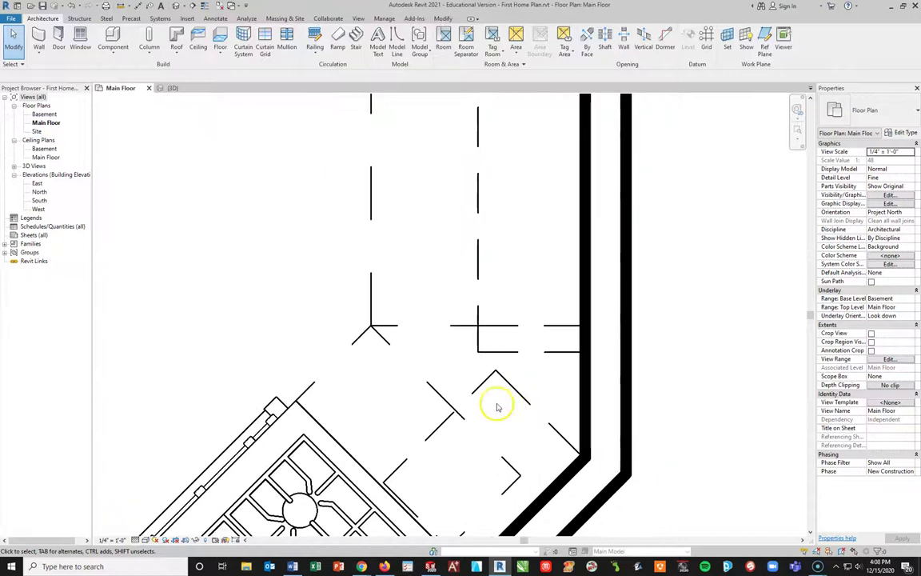
pyautogui.click(443, 425)
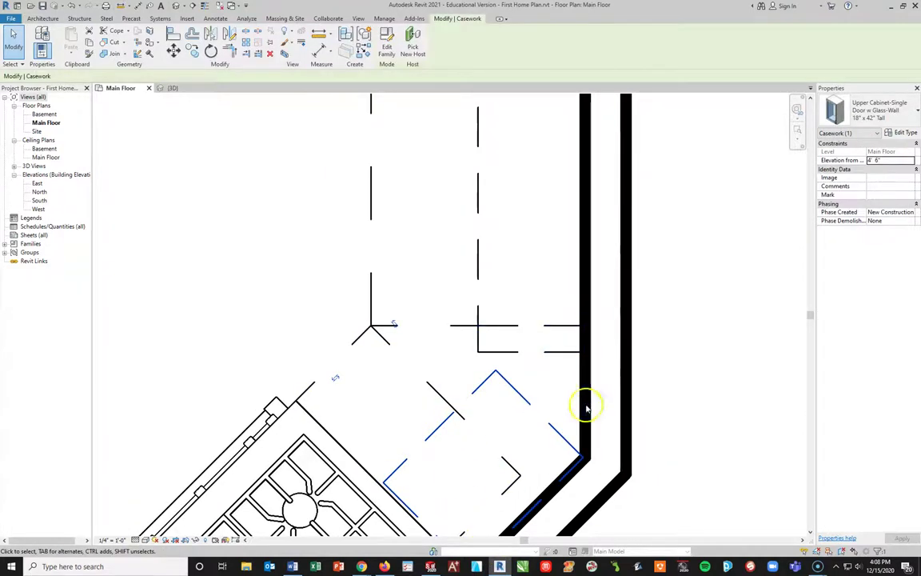
pyautogui.click(892, 120)
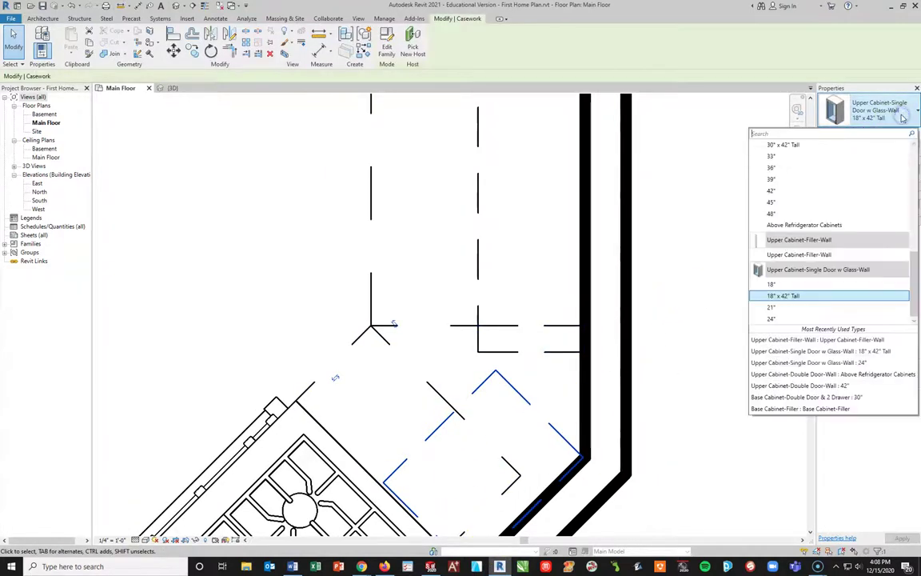
pyautogui.click(769, 308)
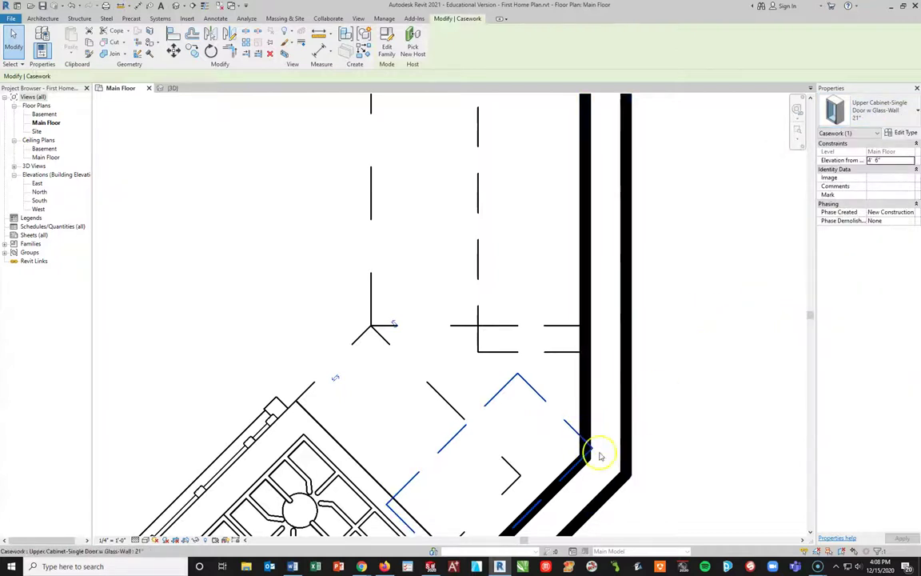
# - Duplicate the 21" glass single-door cabinet type under the name 21" x 42" Tall
pyautogui.click(904, 133)
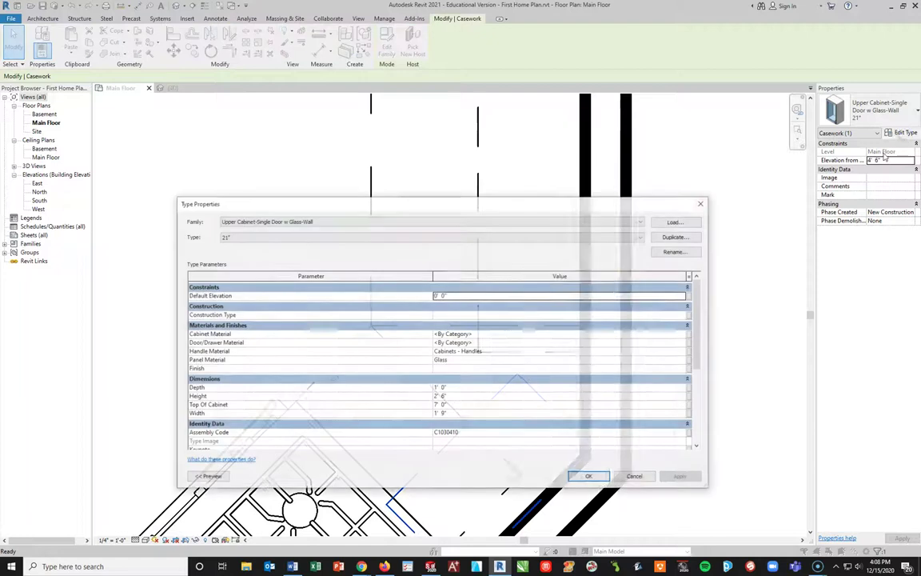
pyautogui.click(677, 236)
pyautogui.click(430, 341)
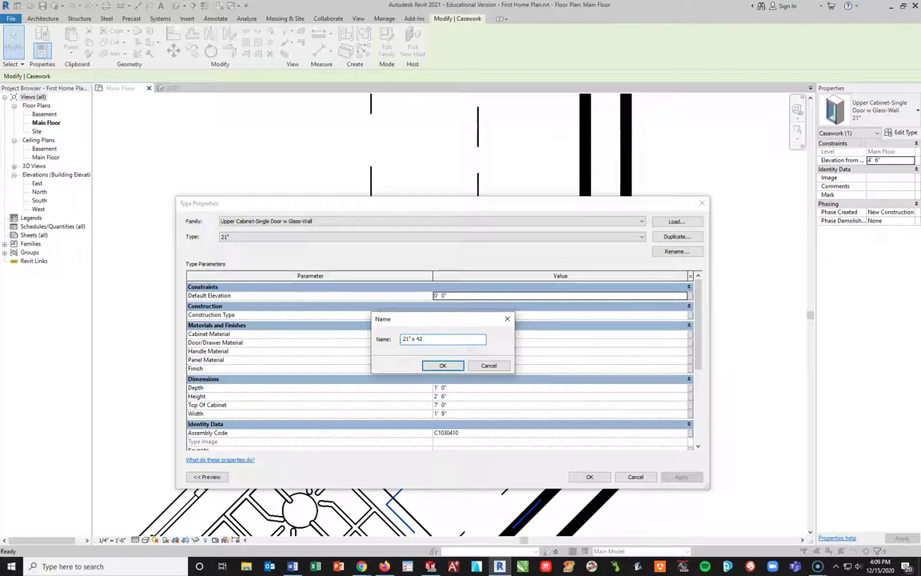
pyautogui.write('" Tall')
pyautogui.click(452, 366)
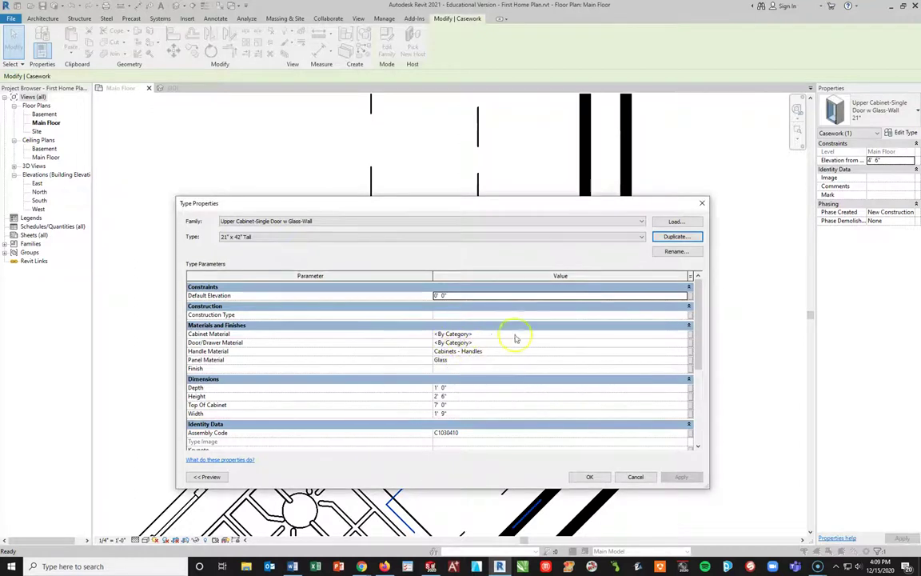
# - Assign Clad - White as both the cabinet material and the door/drawer material of the 21" x 42" Tall type
pyautogui.click(686, 334)
pyautogui.click(687, 333)
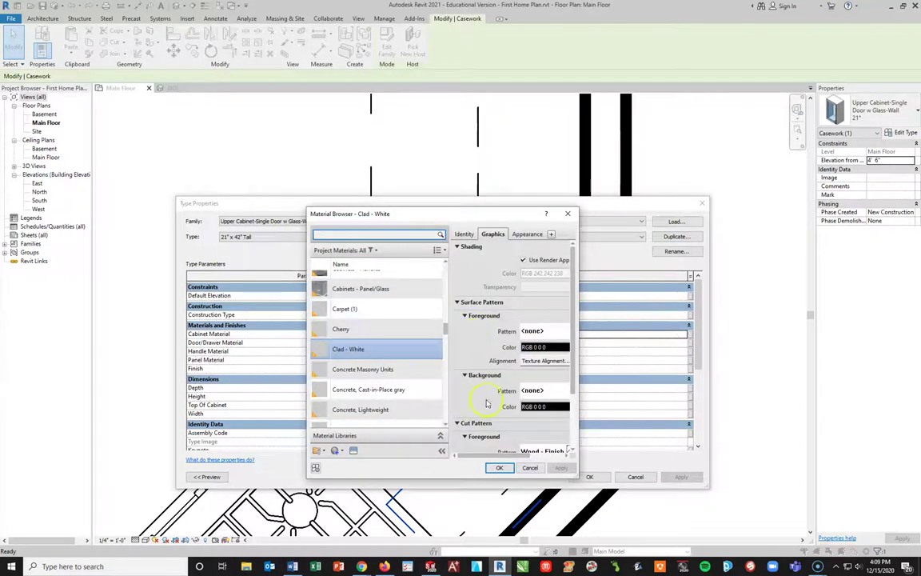
pyautogui.click(501, 468)
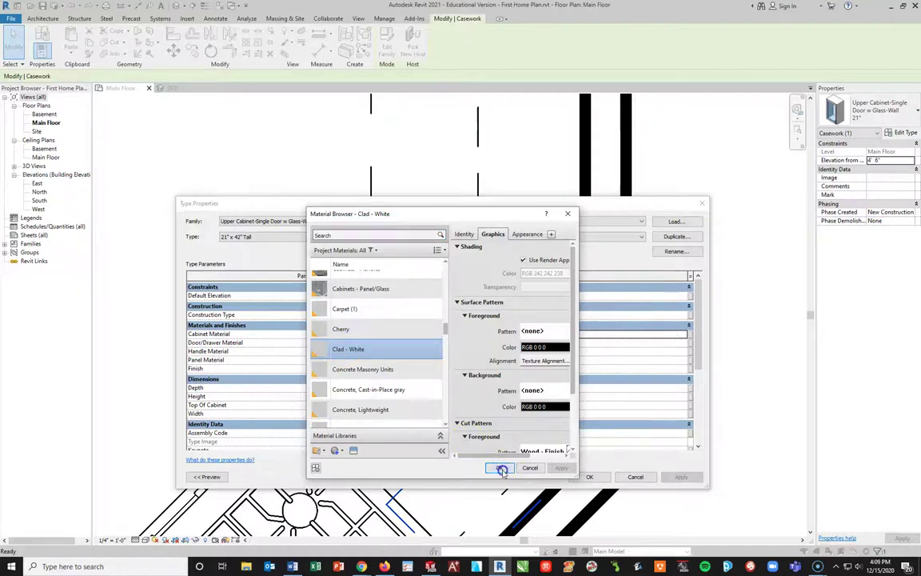
pyautogui.click(552, 343)
pyautogui.click(683, 342)
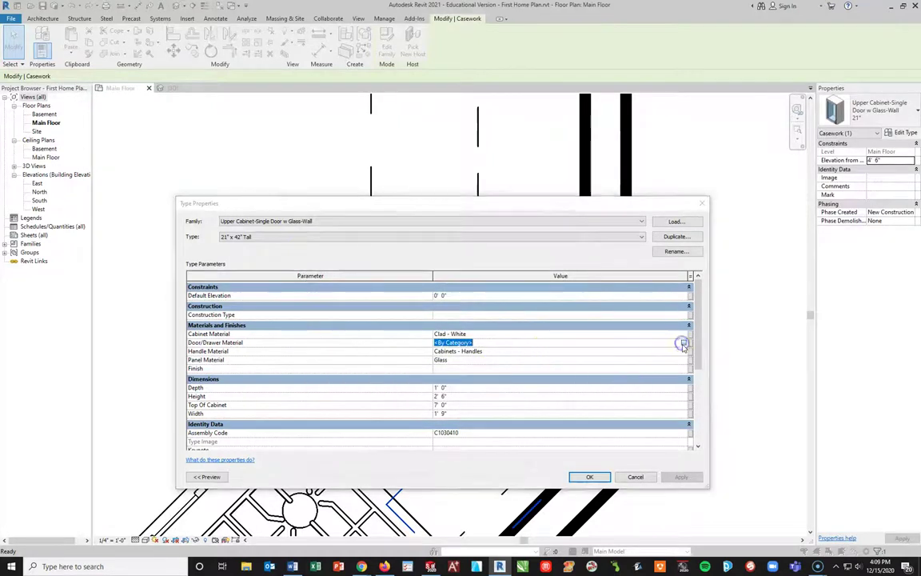
pyautogui.click(501, 466)
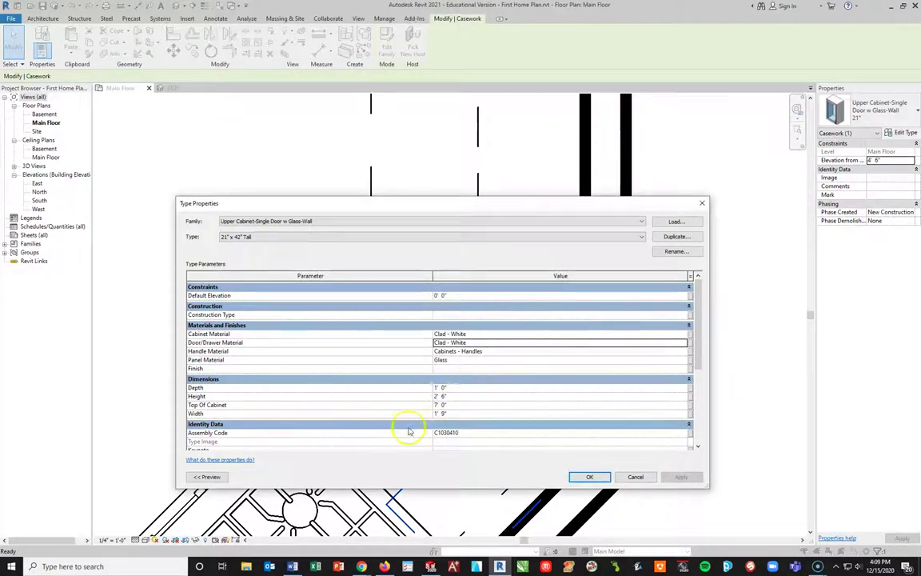
# - Set the 21" x 42" Tall type's height to 3' 6" and its top of cabinet to 8' 0", and accept the type changes
pyautogui.click(439, 396)
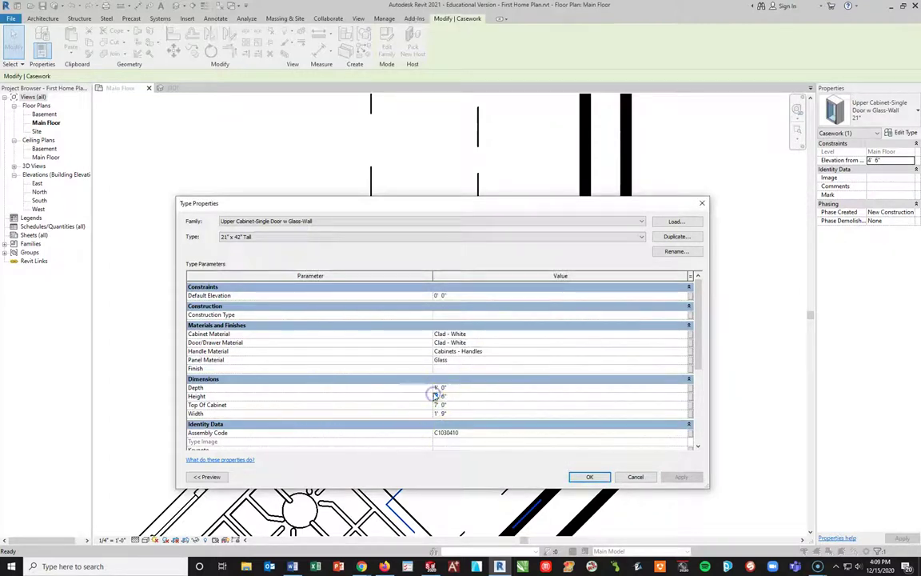
pyautogui.click(436, 405)
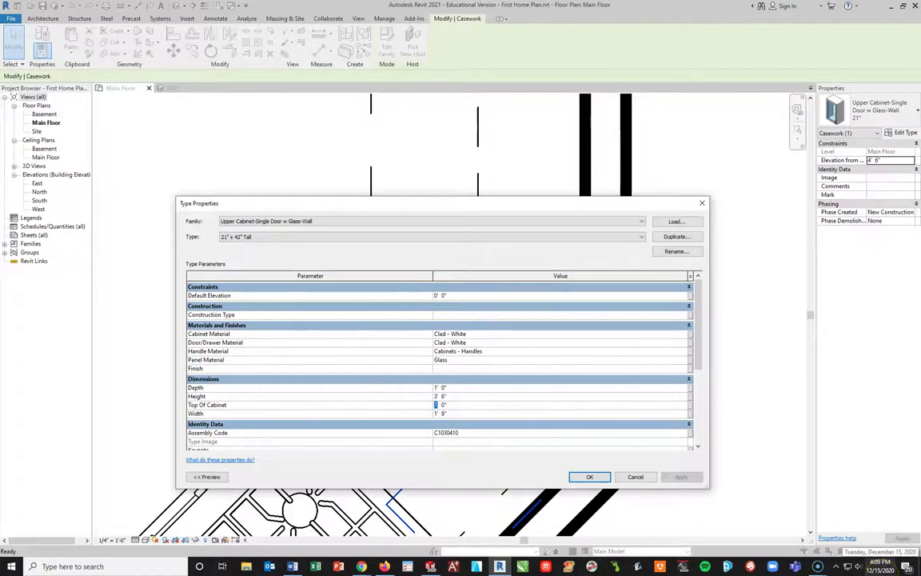
pyautogui.click(572, 478)
# - Switch the glass cabinet to the 18" x 42" Tall type and slide it along the angled wall so its back corner meets the wall corner
pyautogui.scroll(3, 535, 382)
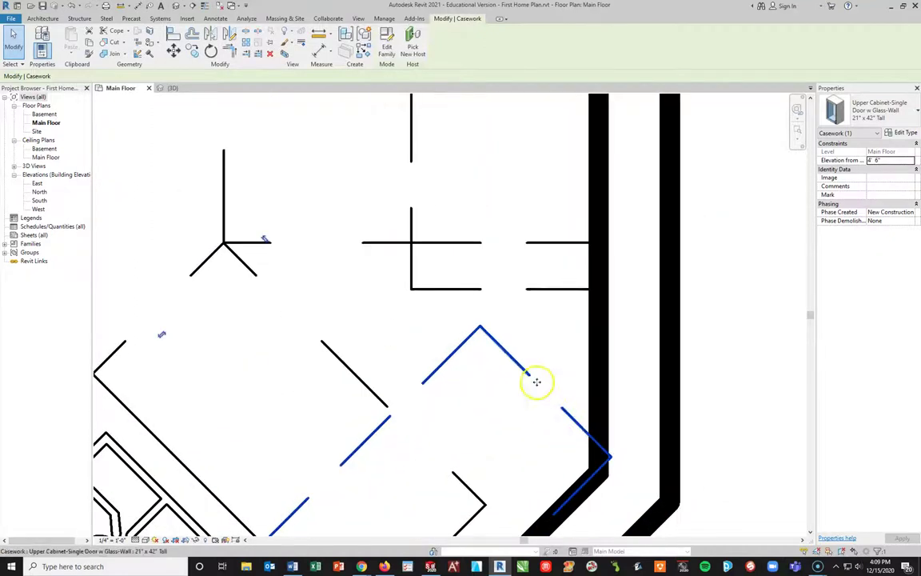
pyautogui.moveTo(444, 414); pyautogui.dragTo(443, 400)
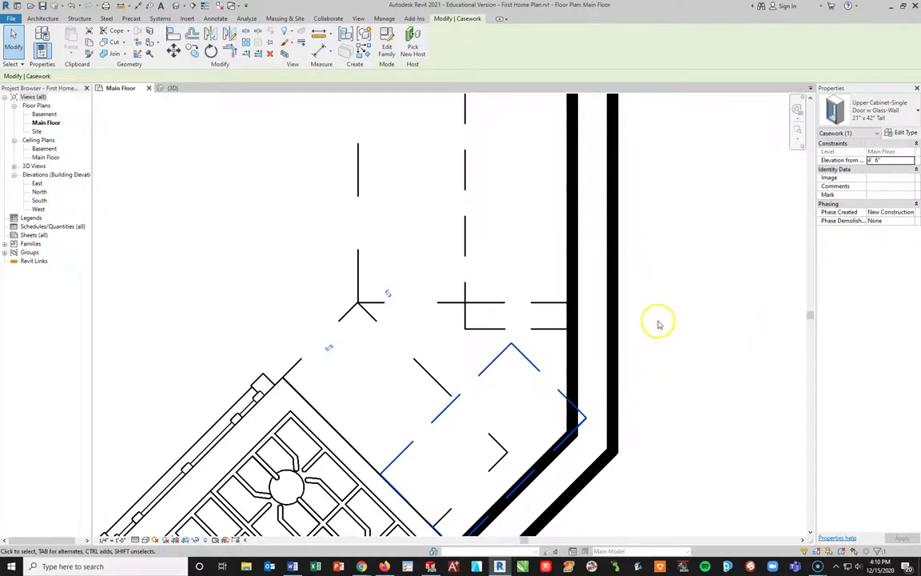
pyautogui.click(910, 113)
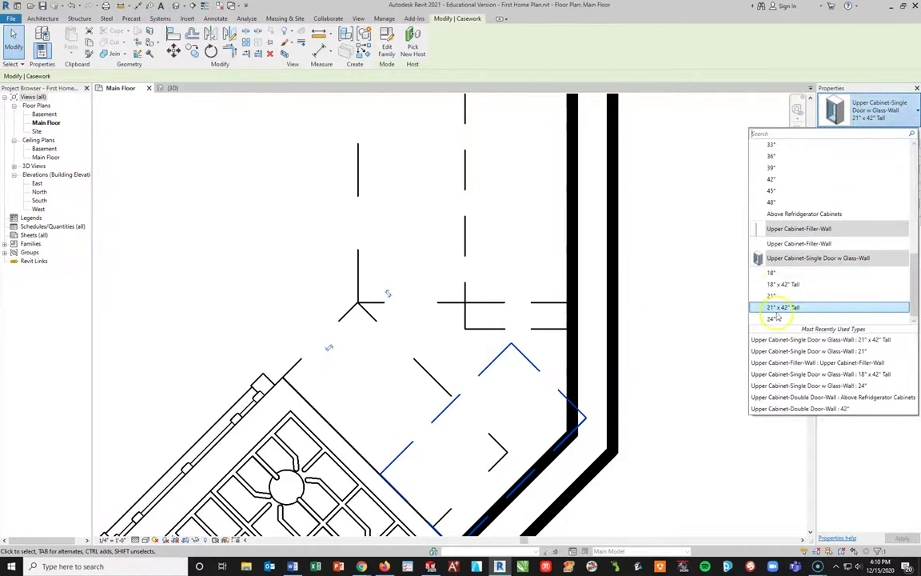
pyautogui.click(772, 284)
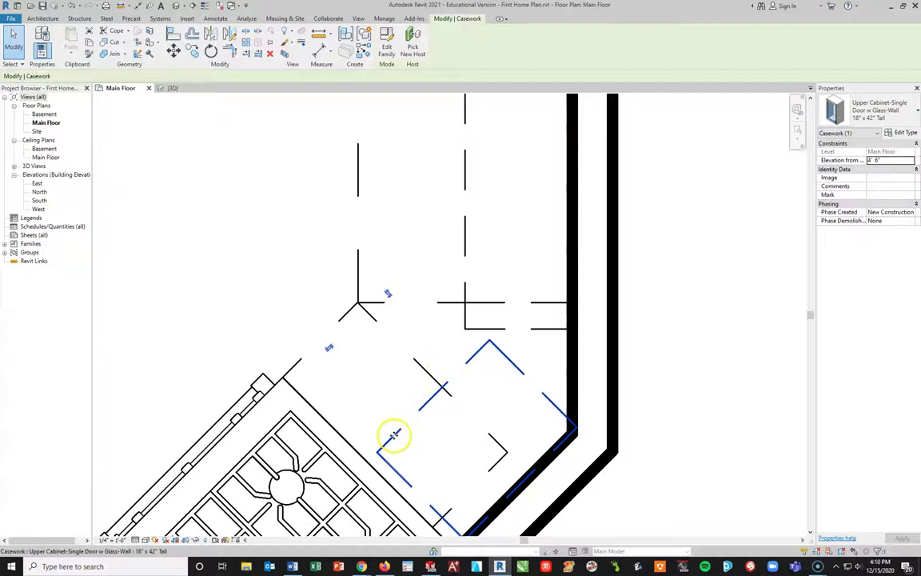
pyautogui.moveTo(476, 354)
pyautogui.mouseDown()
pyautogui.moveTo(493, 339)
pyautogui.moveTo(473, 349)
pyautogui.mouseUp()
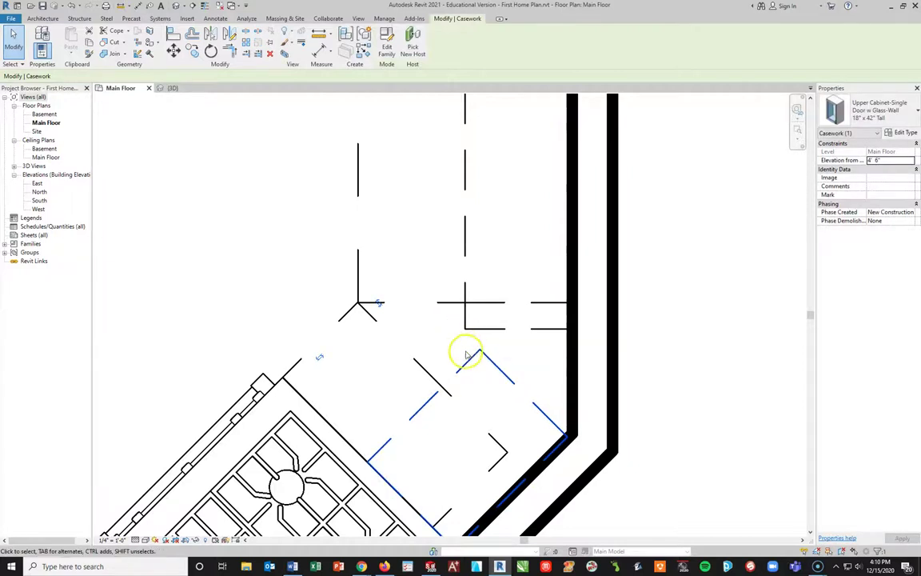
pyautogui.click(470, 361)
pyautogui.click(470, 368)
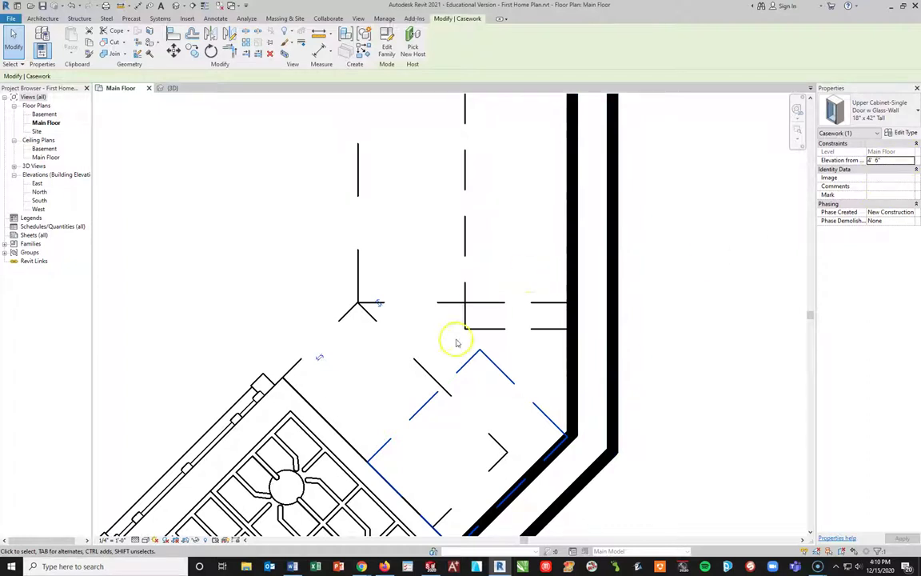
# - Set the depth of the 18" x 42" Tall glass cabinet type to 1' 6"
pyautogui.click(910, 133)
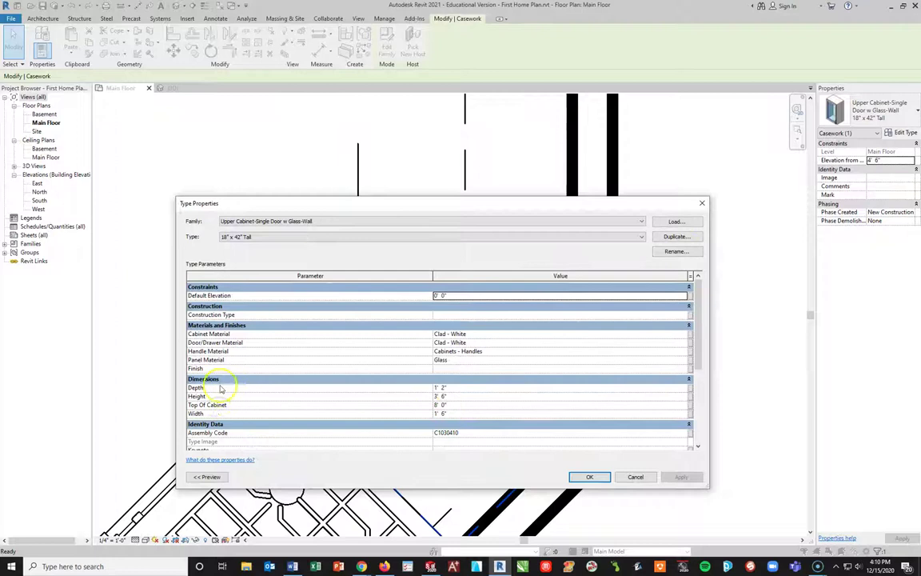
pyautogui.click(443, 387)
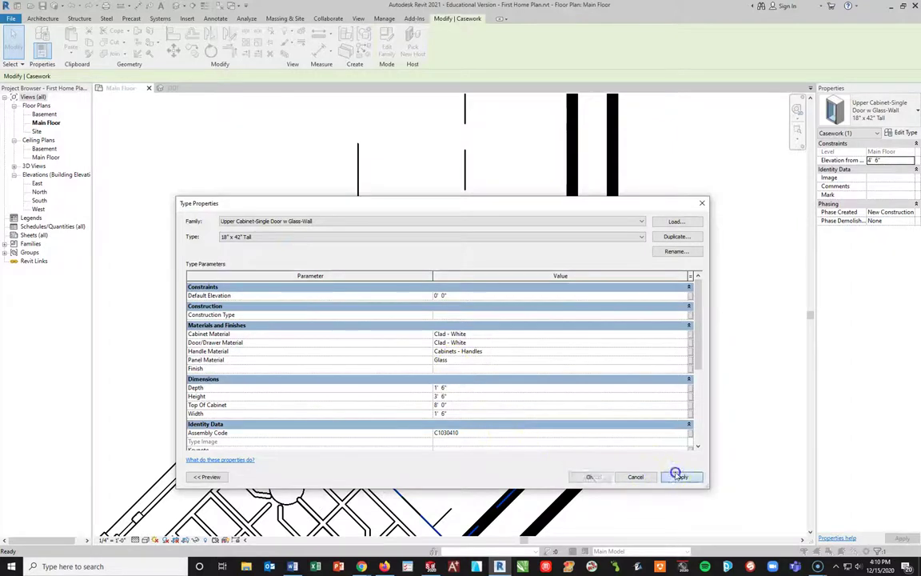
pyautogui.click(589, 477)
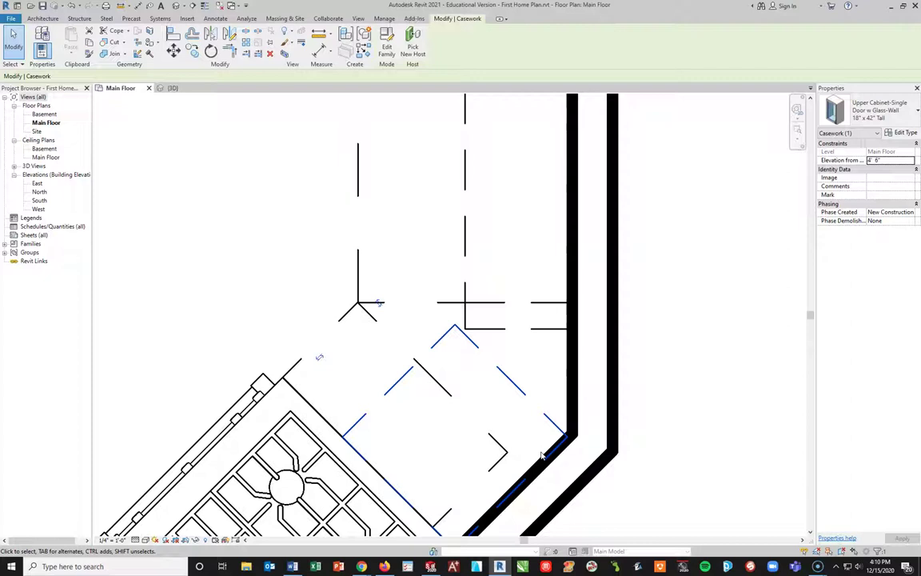
# - Reduce the depth of the 18" x 42" Tall glass cabinet type to 1' 5"
pyautogui.click(901, 135)
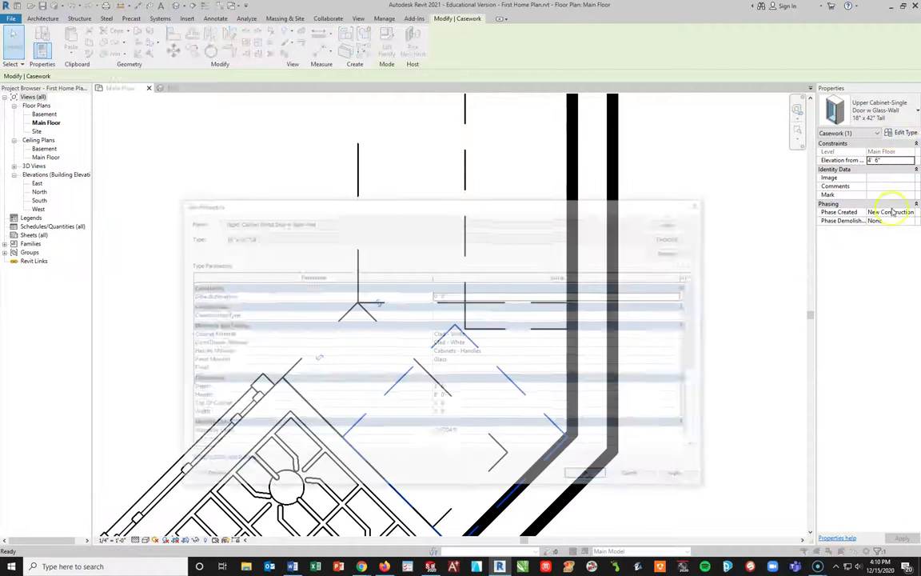
pyautogui.click(441, 388)
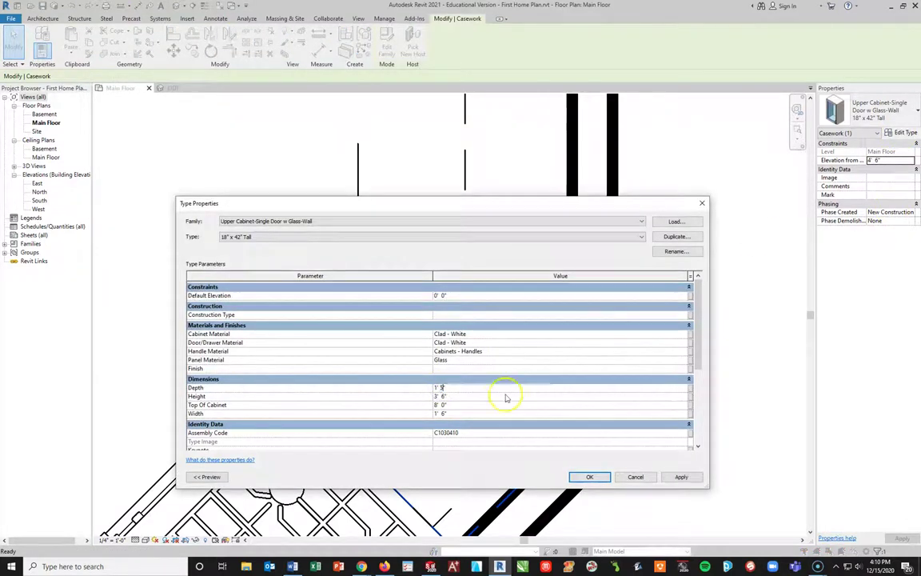
pyautogui.click(589, 477)
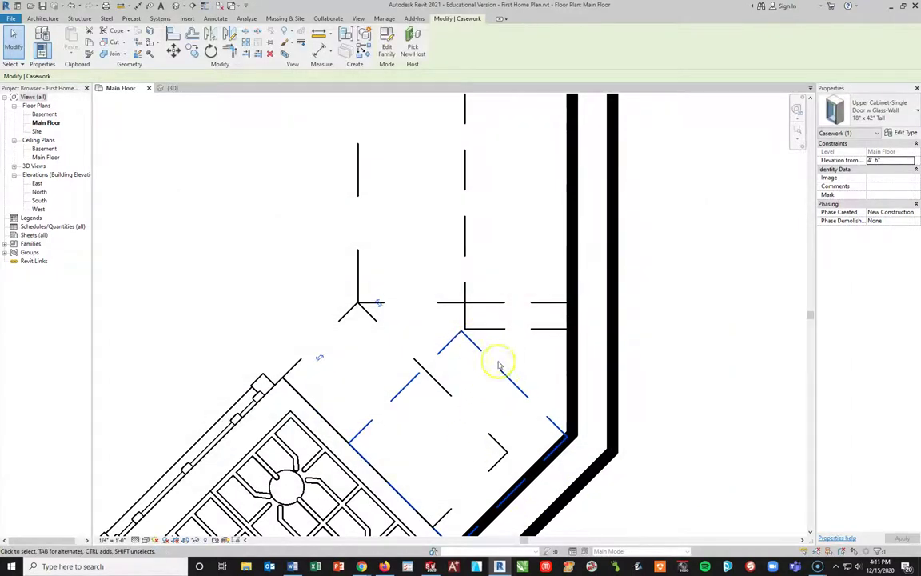
# - Nudge the glass cabinet along the angled wall until its front corner meets the front corner of the wall filler
pyautogui.scroll(3, 495, 357)
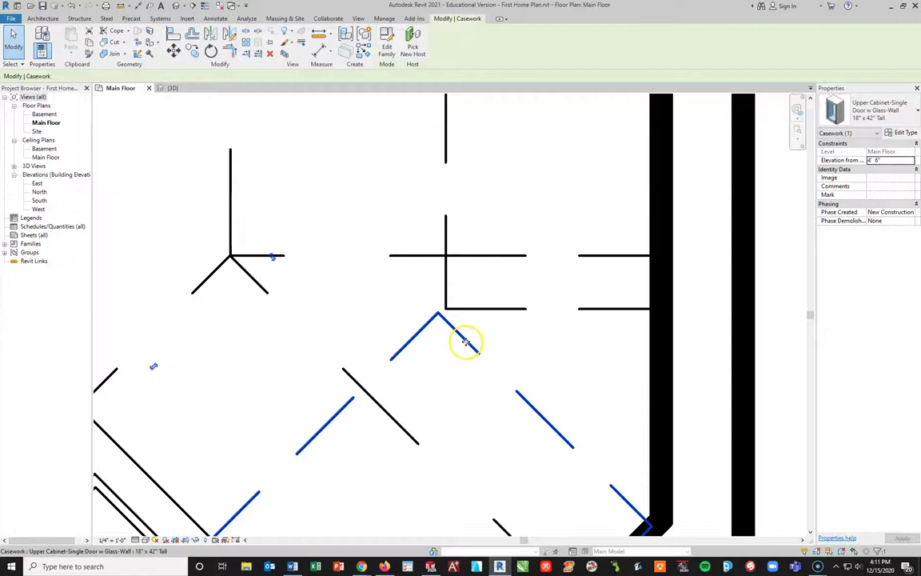
pyautogui.moveTo(473, 335); pyautogui.dragTo(469, 335)
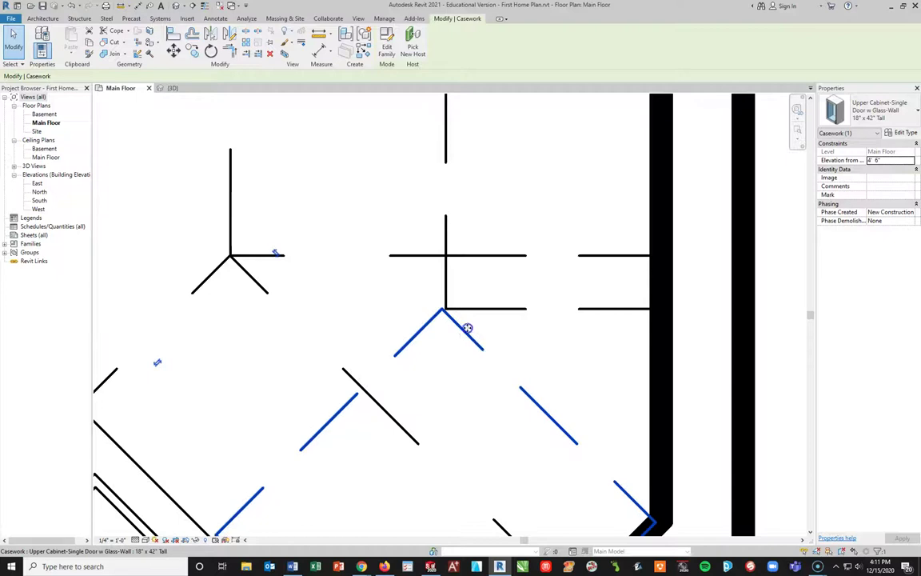
pyautogui.moveTo(469, 325); pyautogui.dragTo(475, 342)
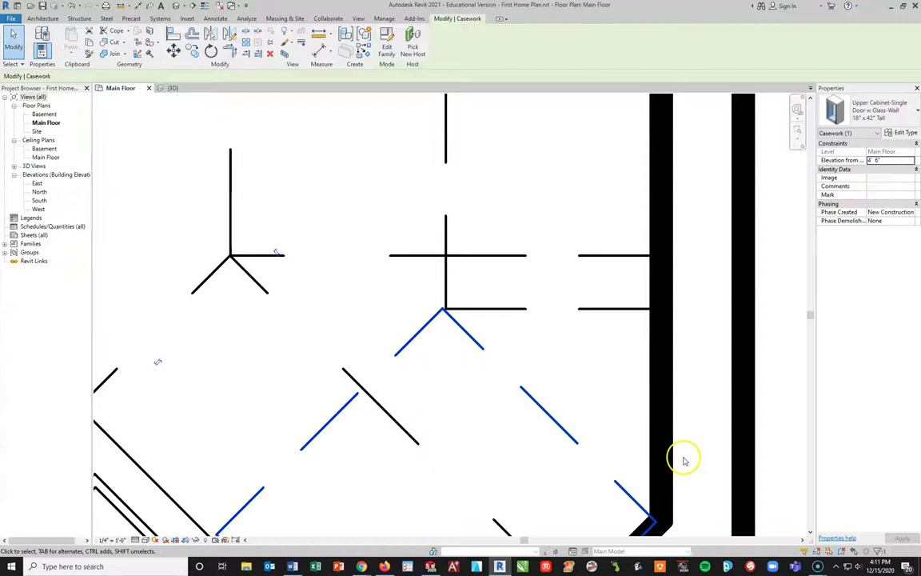
# - Fine-tune the depth of the 18" x 42" Tall glass cabinet type to 1' 4.75" and inspect its corner against the filler
pyautogui.click(902, 132)
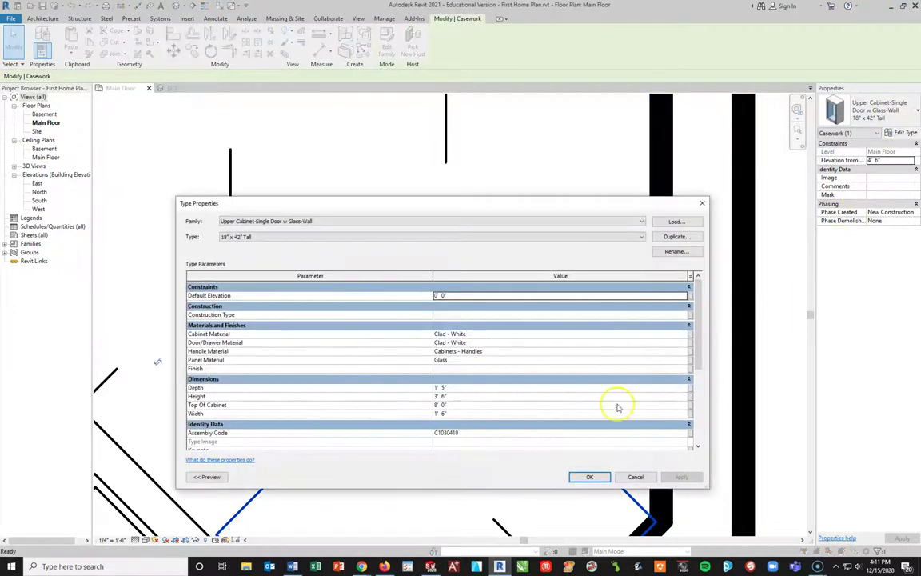
pyautogui.click(444, 387)
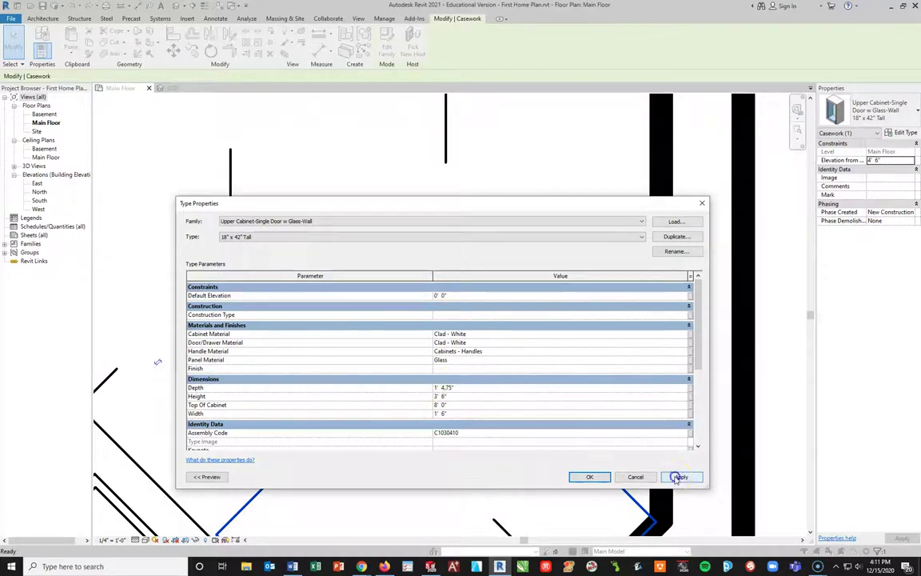
pyautogui.click(678, 477)
pyautogui.click(590, 477)
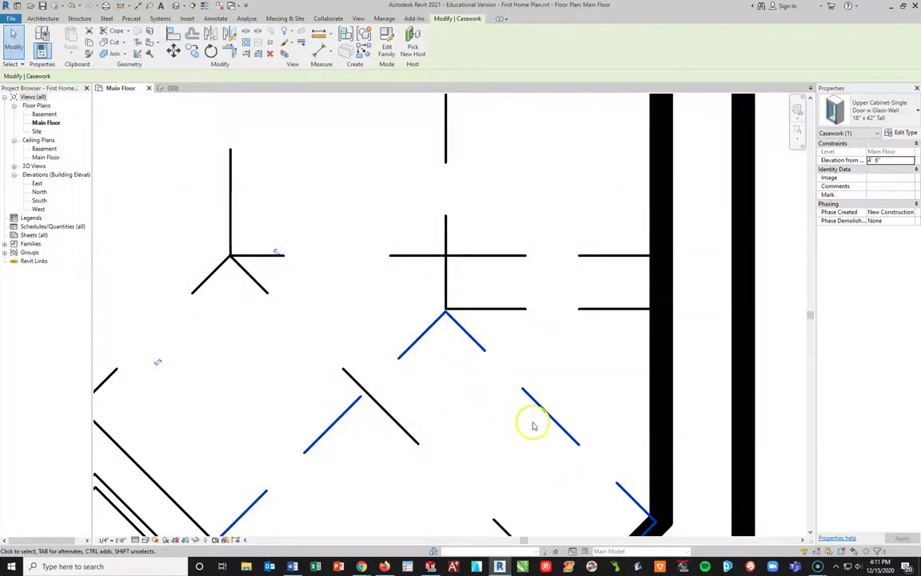
pyautogui.scroll(5, 453, 307)
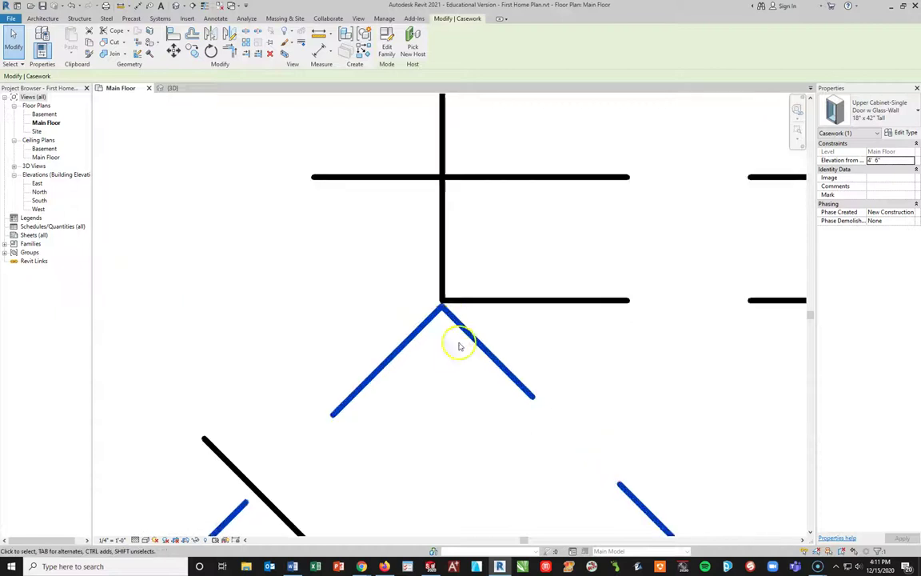
# - Nudge the glass cabinet so its front corner sits tight against the wall filler, and check the fit in the 3D view
pyautogui.press('Escape')
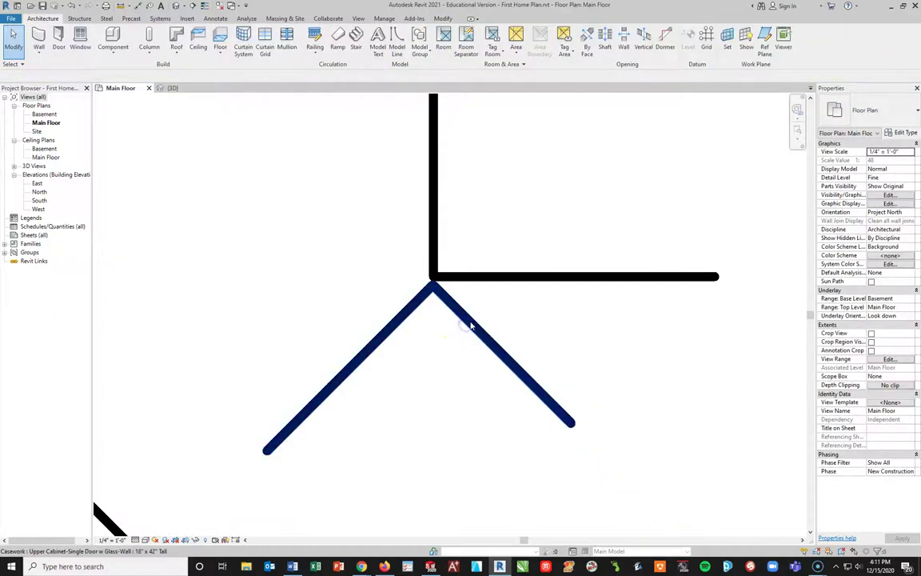
pyautogui.click(468, 321)
pyautogui.moveTo(469, 319)
pyautogui.mouseDown()
pyautogui.moveTo(473, 306)
pyautogui.moveTo(462, 313)
pyautogui.mouseUp()
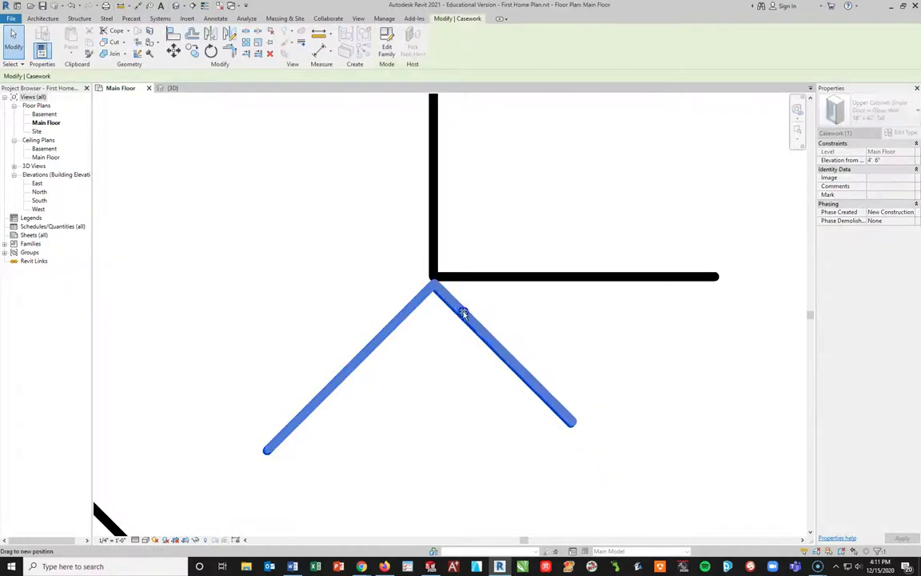
pyautogui.scroll(-5, 496, 376)
pyautogui.scroll(-2, 548, 471)
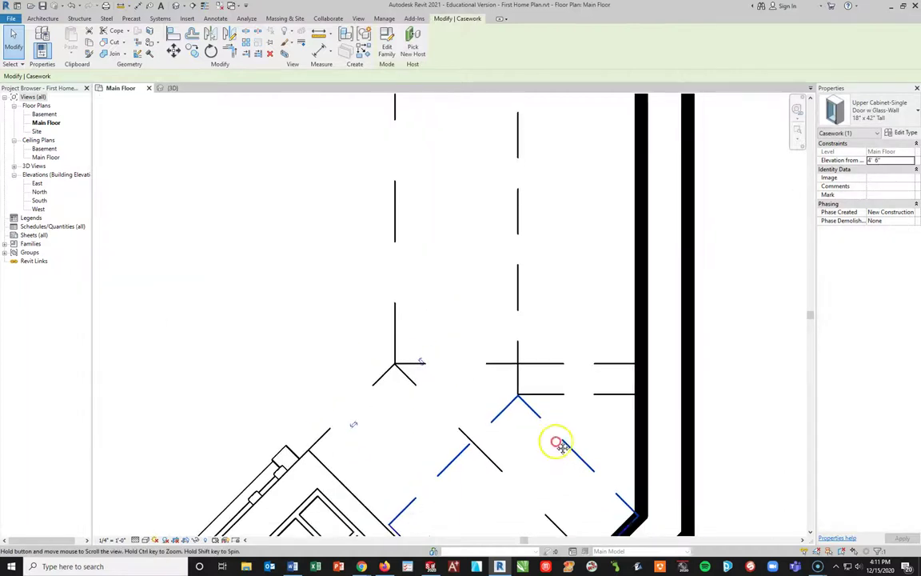
pyautogui.moveTo(555, 442); pyautogui.dragTo(573, 148, button='middle')
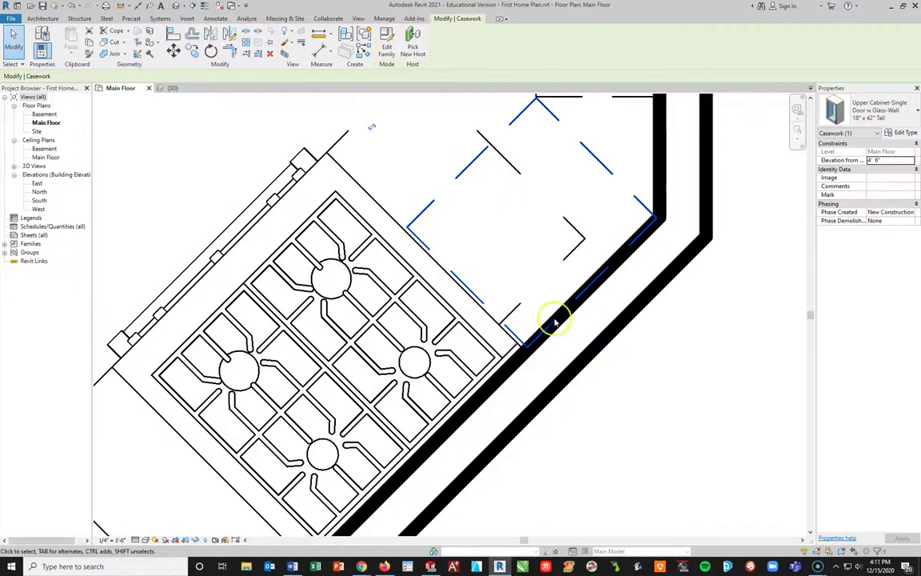
pyautogui.click(560, 349)
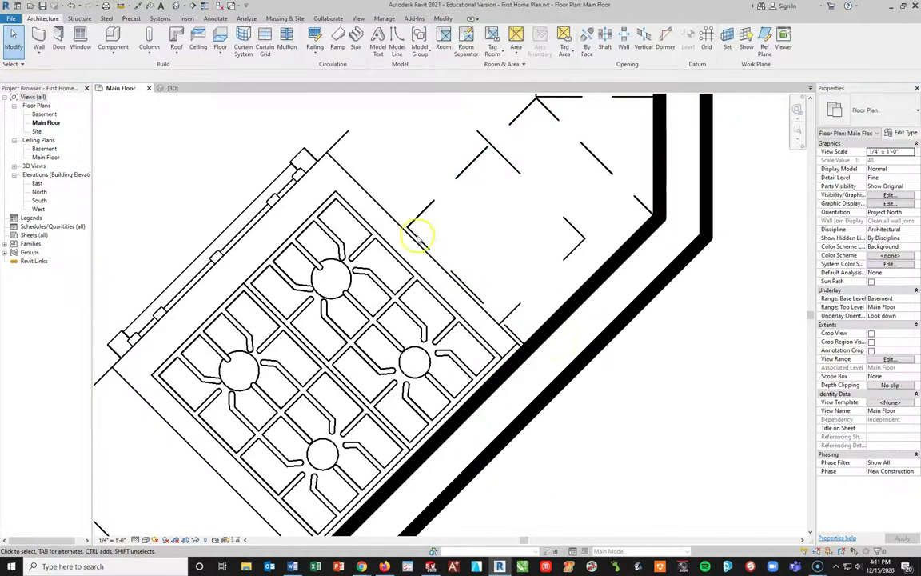
pyautogui.click(171, 88)
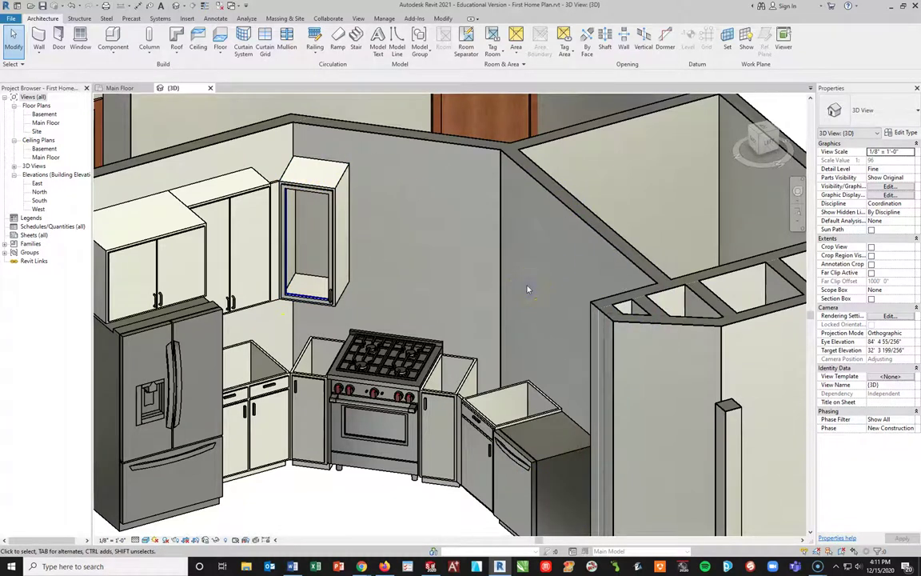
pyautogui.click(113, 87)
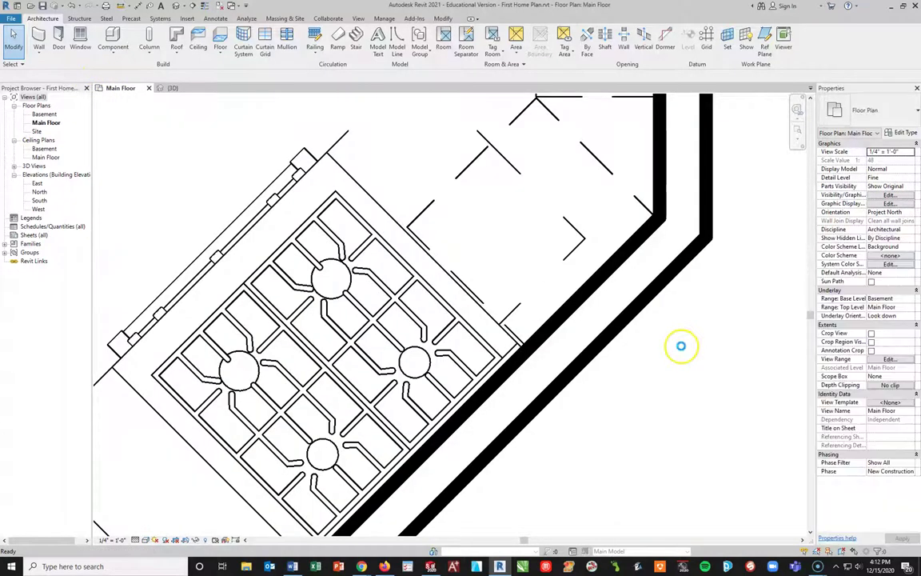
pyautogui.scroll(-3, 678, 348)
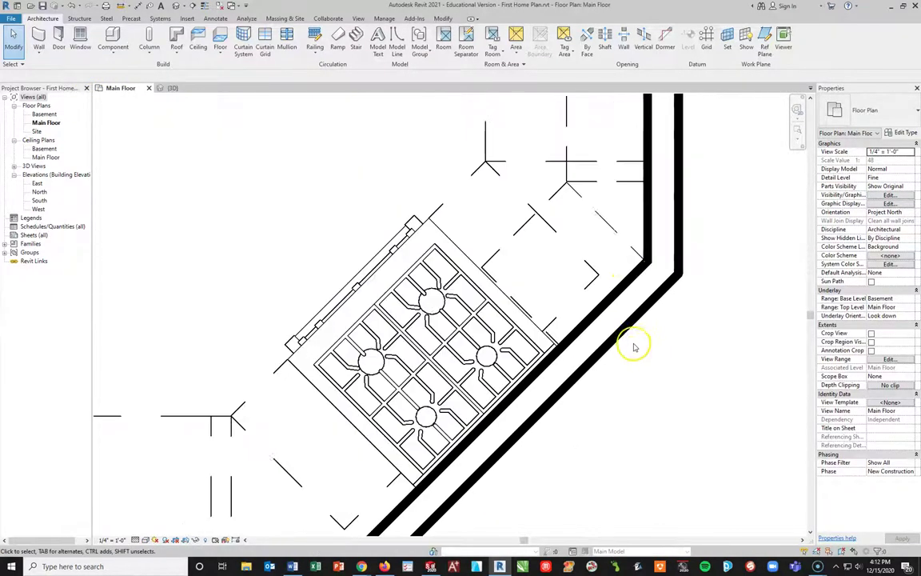
pyautogui.click(607, 222)
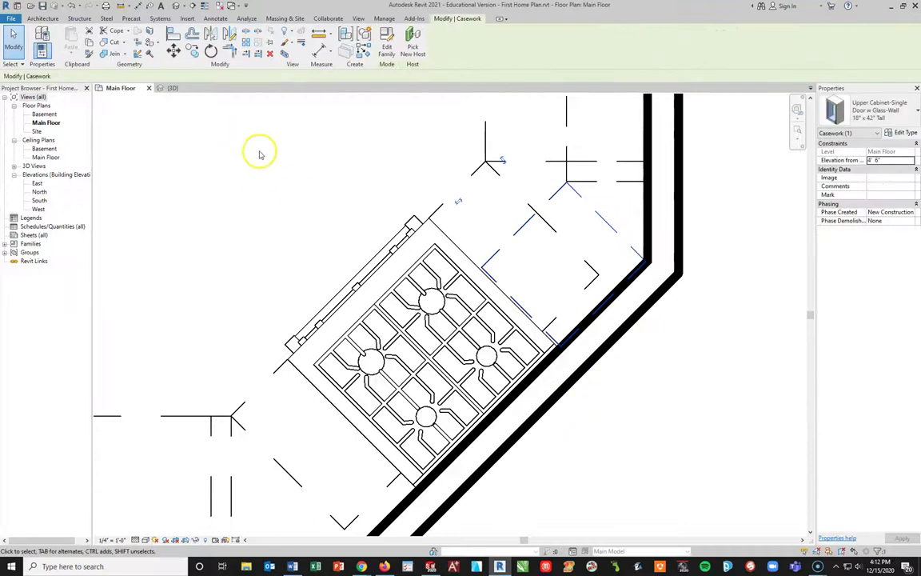
pyautogui.click(192, 51)
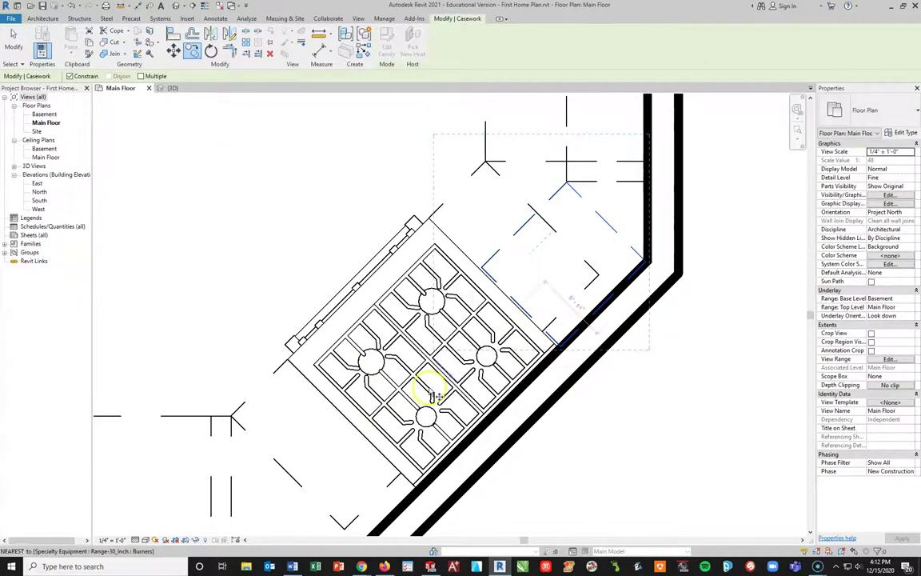
pyautogui.scroll(4, 376, 502)
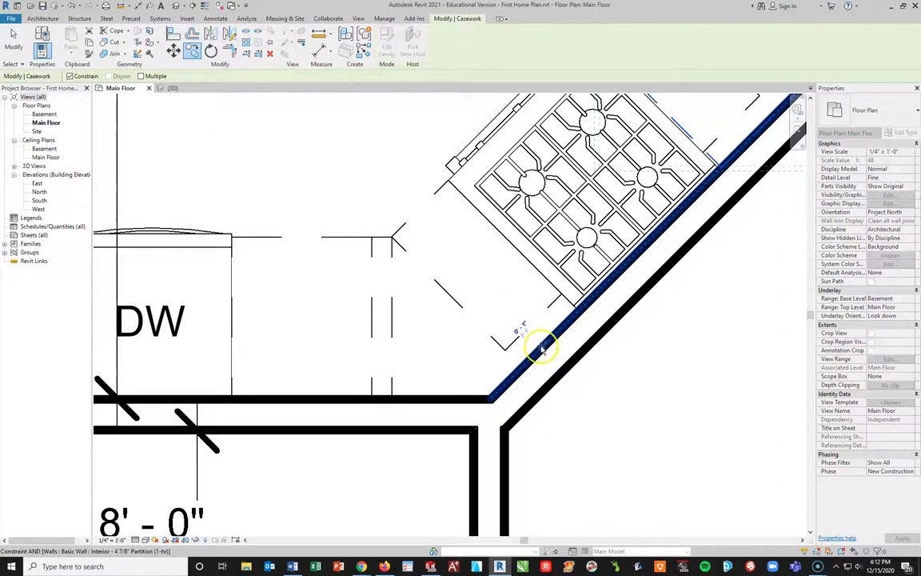
pyautogui.press('Escape')
pyautogui.scroll(2, 709, 245)
pyautogui.scroll(2, 708, 245)
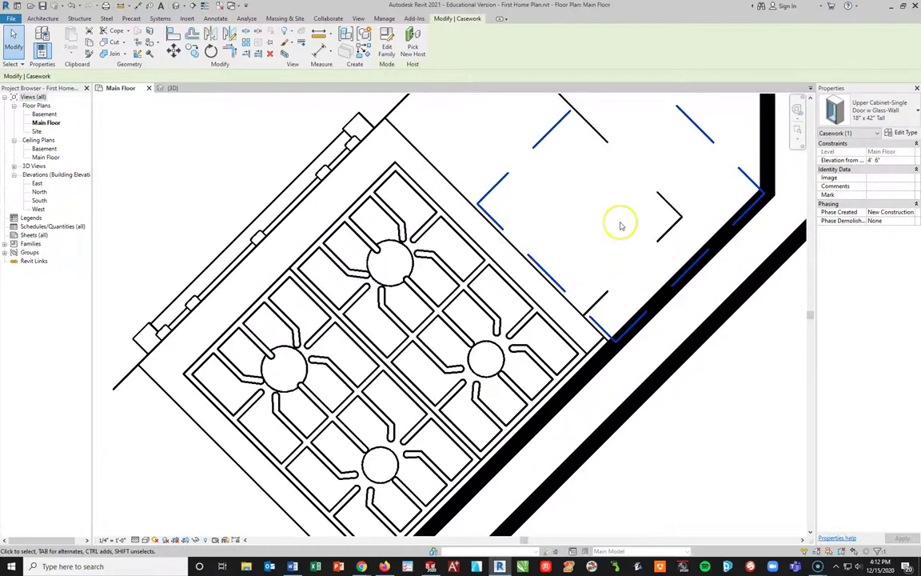
pyautogui.press('Escape')
# - Copy the 18" x 42" Tall glass cabinet along the angled wall to the opposite side of the range
pyautogui.scroll(-2, 614, 198)
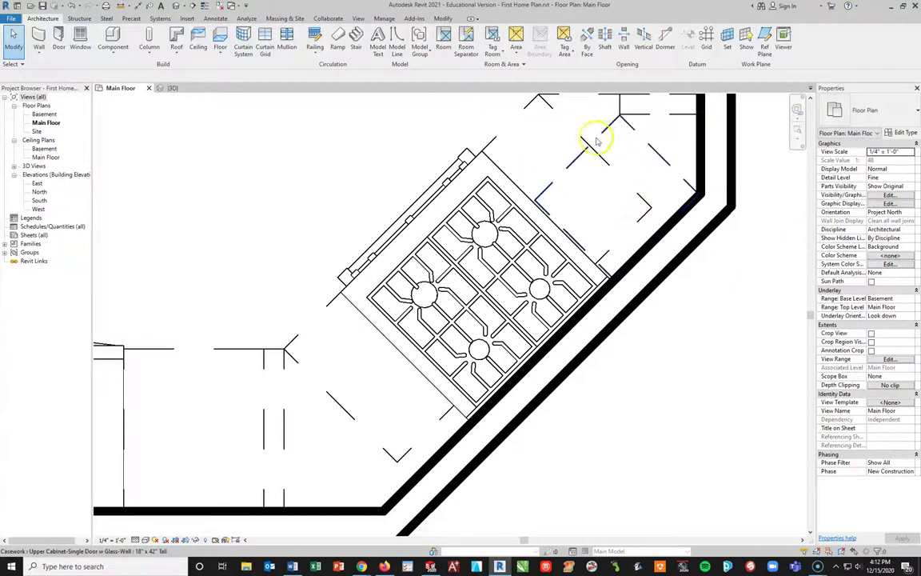
pyautogui.click(648, 148)
pyautogui.click(192, 50)
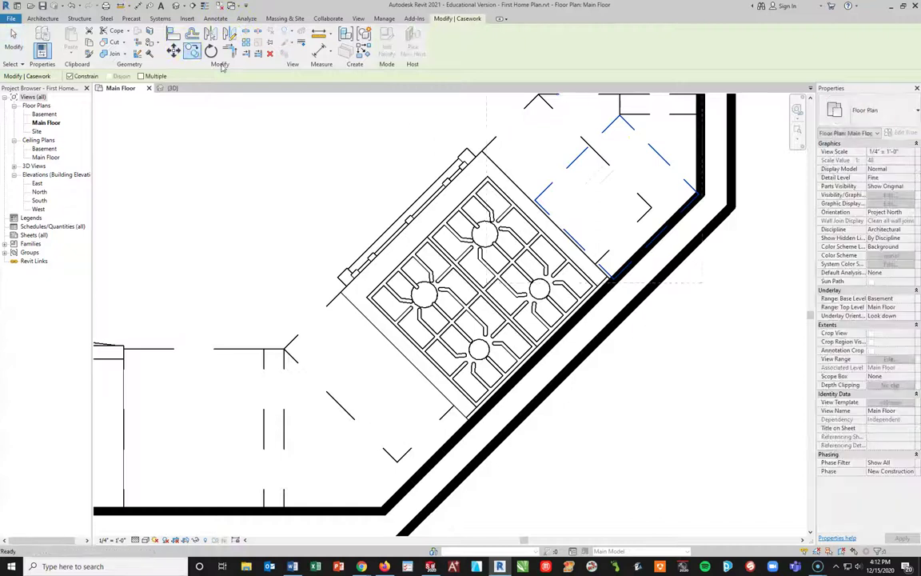
pyautogui.click(657, 247)
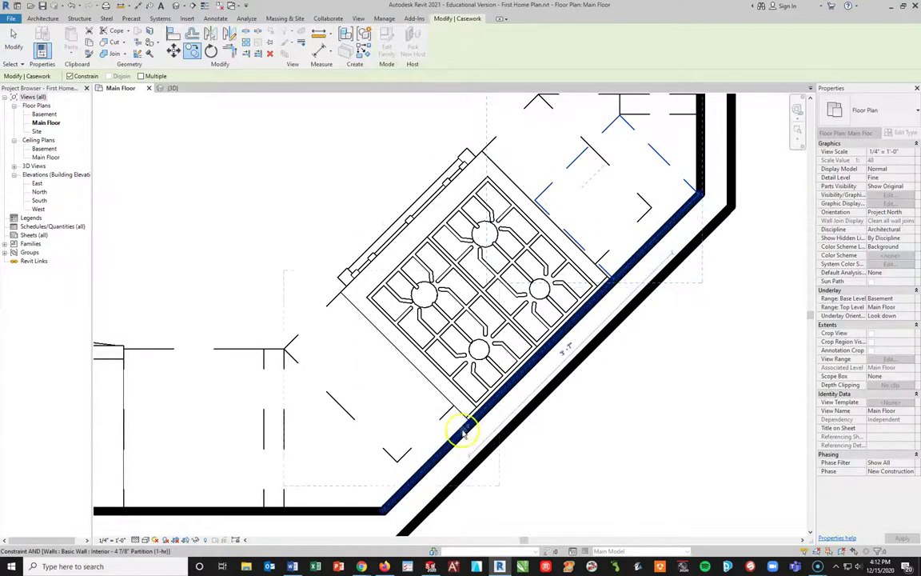
pyautogui.click(422, 462)
pyautogui.press('Escape')
pyautogui.scroll(-2, 426, 411)
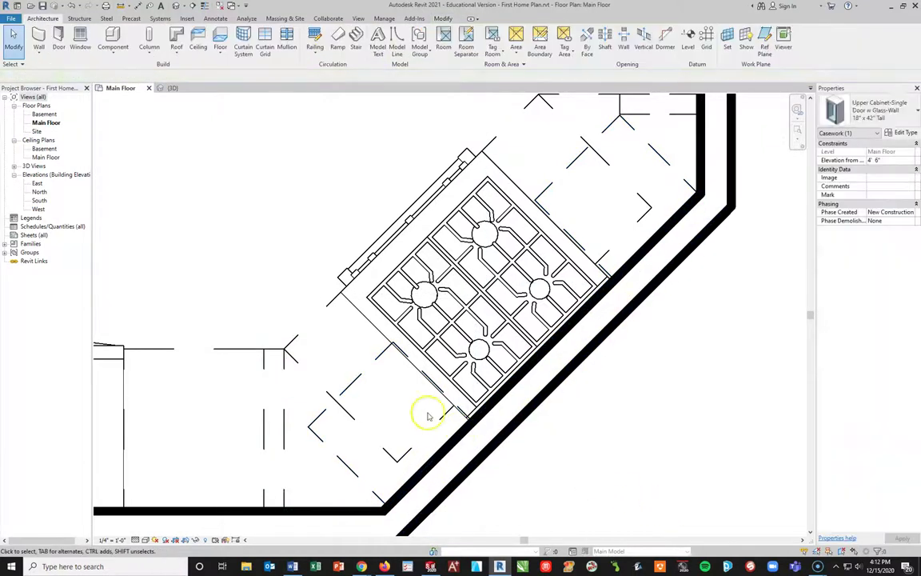
# - Shift the copied glass cabinet slightly along the angled wall, away from the range and toward the wall corner near the dishwasher run
pyautogui.scroll(3, 453, 403)
pyautogui.scroll(-4, 395, 397)
pyautogui.scroll(3, 398, 317)
pyautogui.scroll(2, 397, 317)
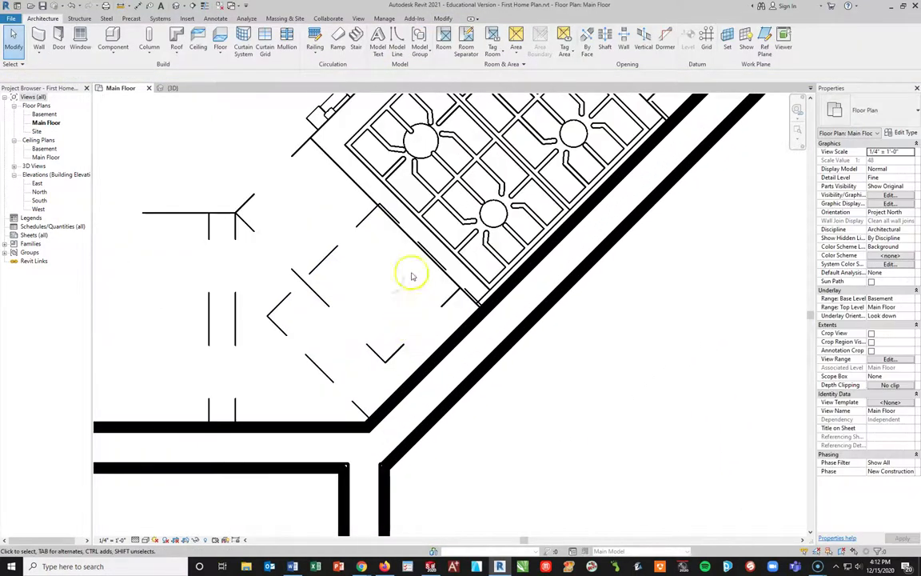
pyautogui.click(364, 221)
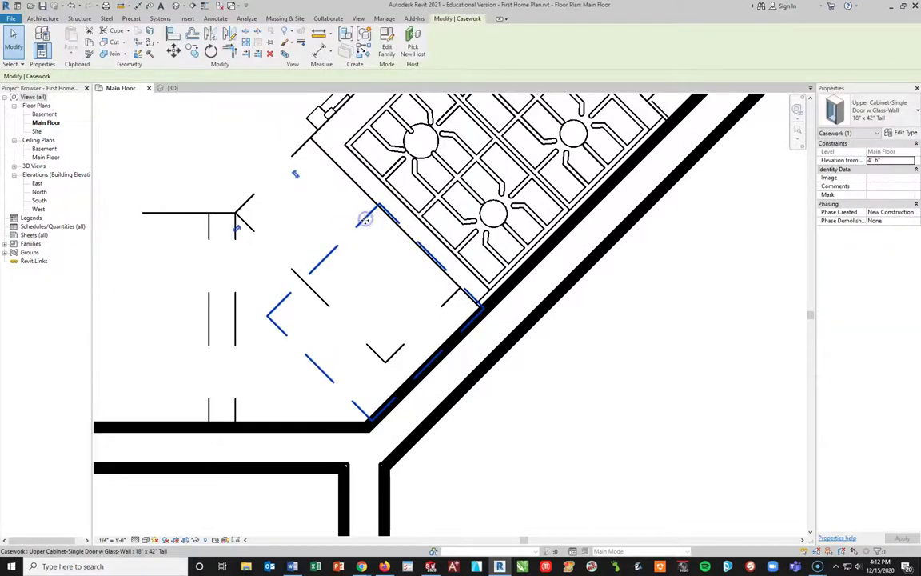
pyautogui.moveTo(361, 220)
pyautogui.mouseDown()
pyautogui.moveTo(352, 230)
pyautogui.moveTo(360, 226)
pyautogui.mouseUp()
pyautogui.click(591, 422)
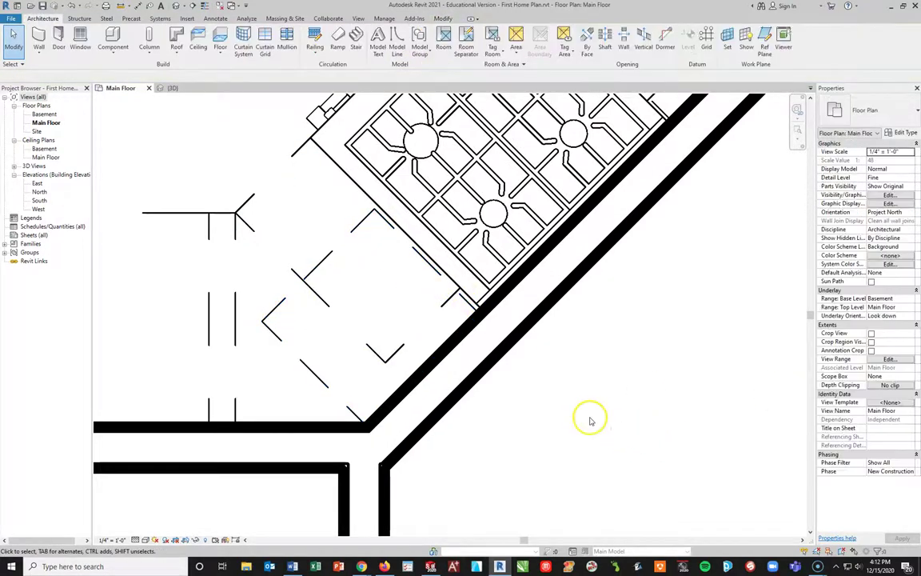
# - Load the Upper Cabinet-Single Door-Wall family from the Wall Cabinets folder as a component
pyautogui.scroll(-1, 375, 335)
pyautogui.moveTo(412, 358); pyautogui.dragTo(475, 375, button='middle')
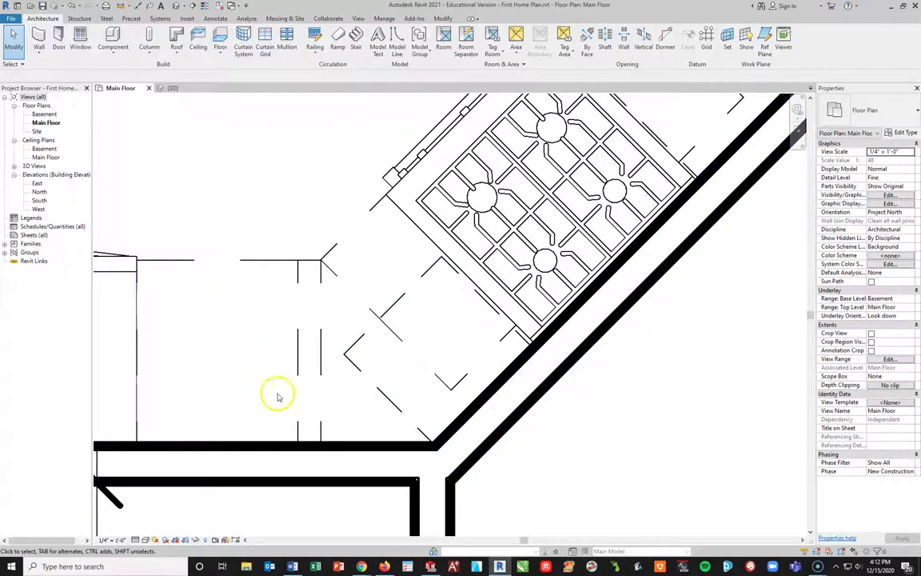
pyautogui.scroll(-2, 252, 326)
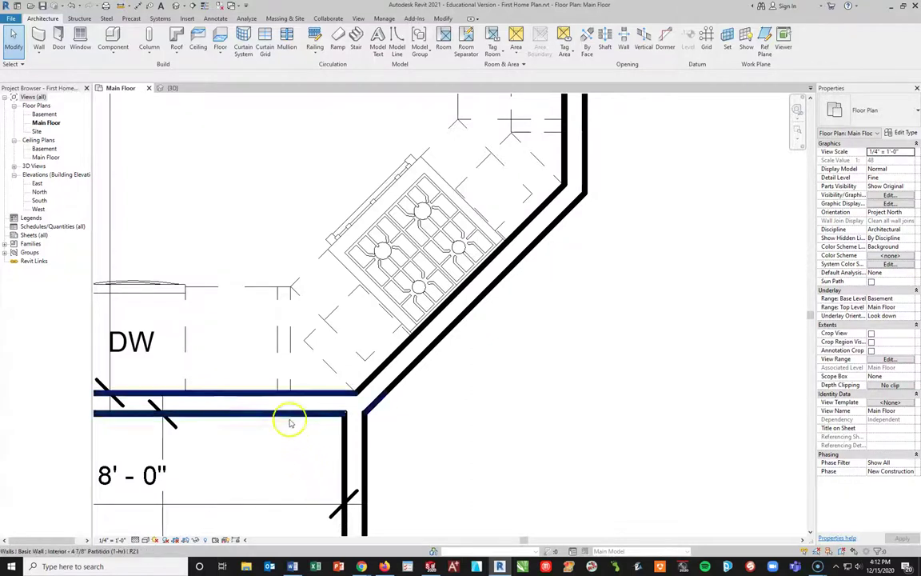
pyautogui.scroll(-1, 334, 326)
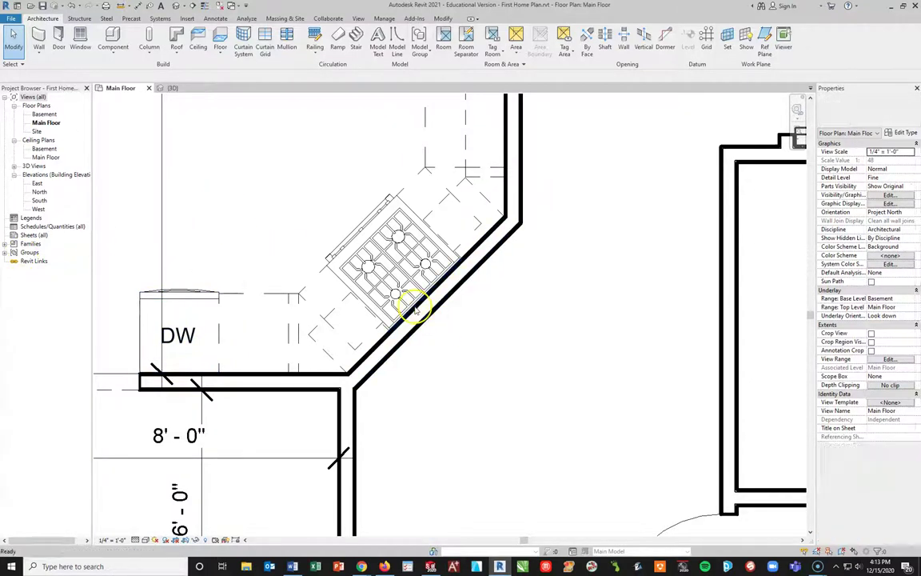
pyautogui.click(113, 38)
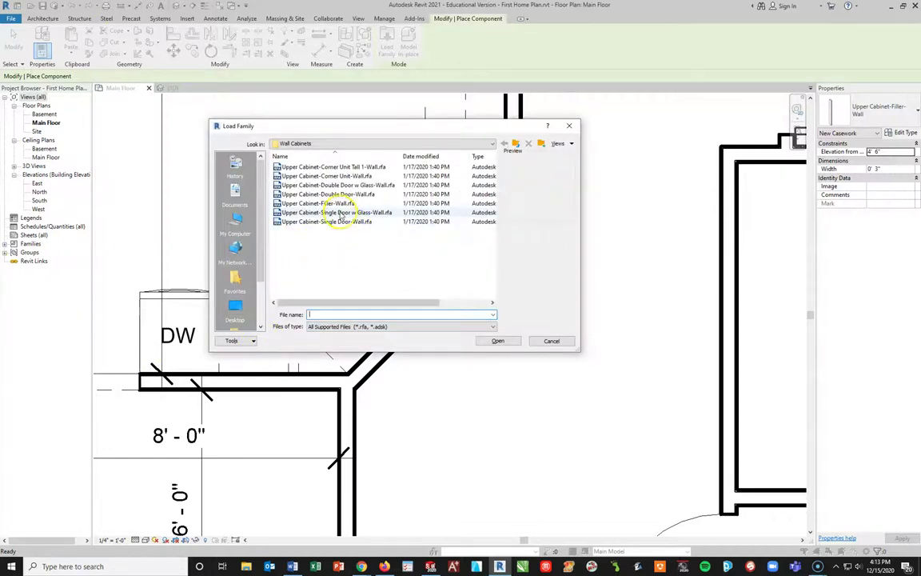
pyautogui.click(332, 223)
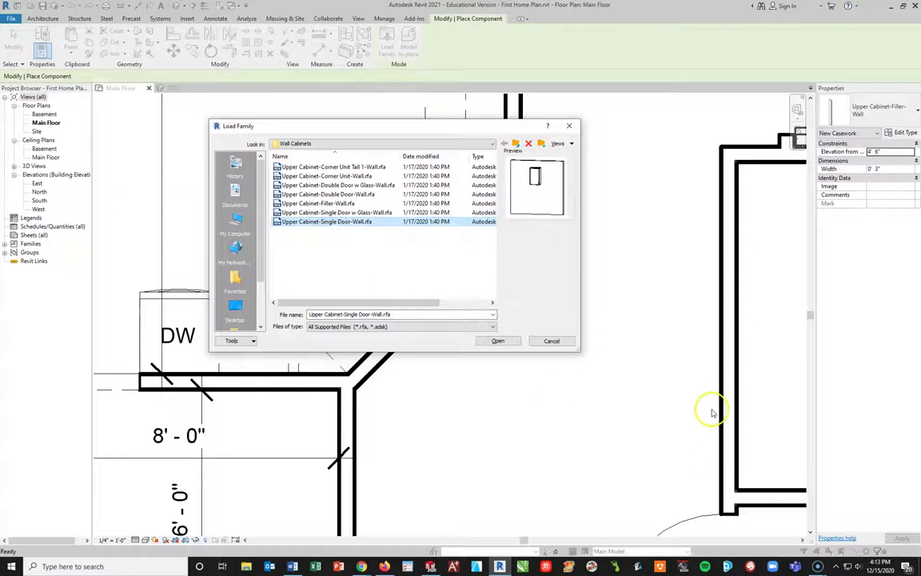
pyautogui.click(512, 344)
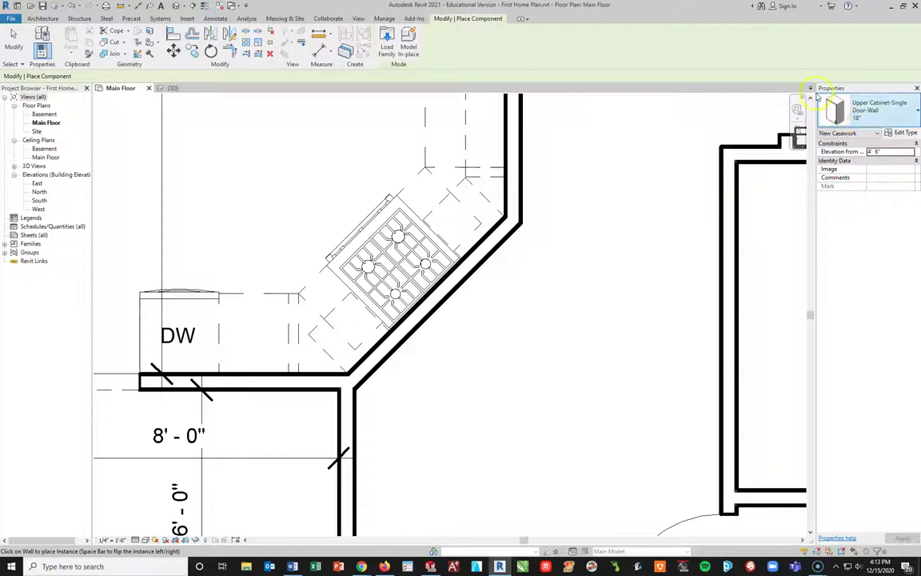
pyautogui.click(916, 112)
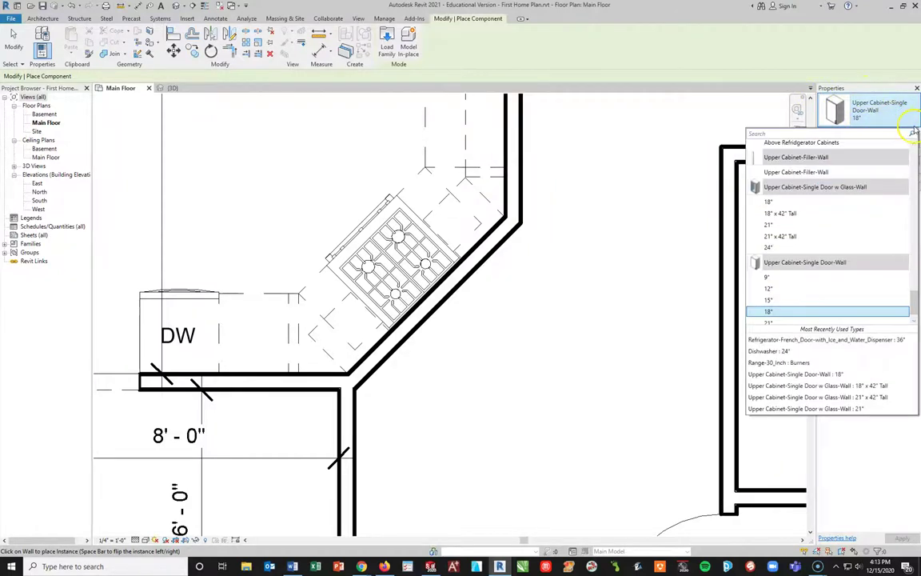
pyautogui.click(784, 213)
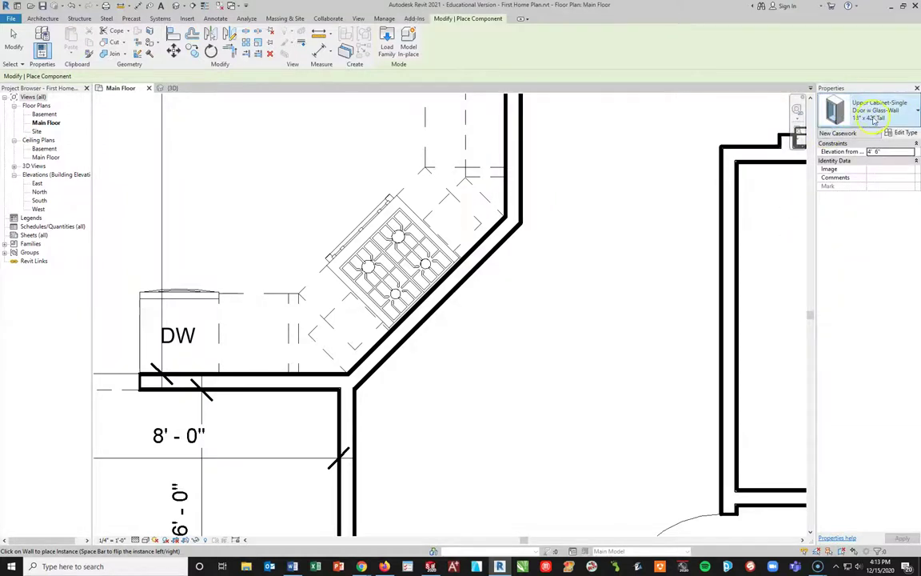
pyautogui.click(916, 112)
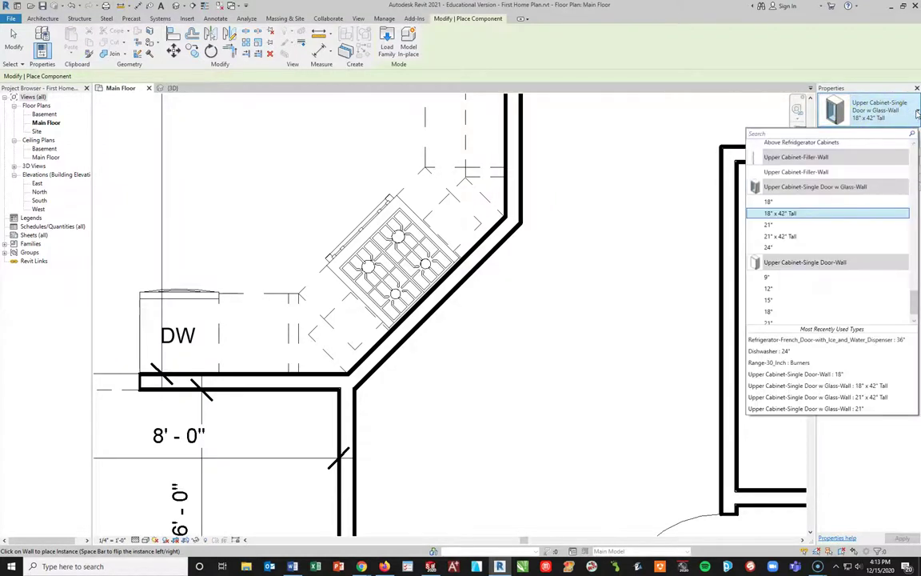
pyautogui.click(772, 201)
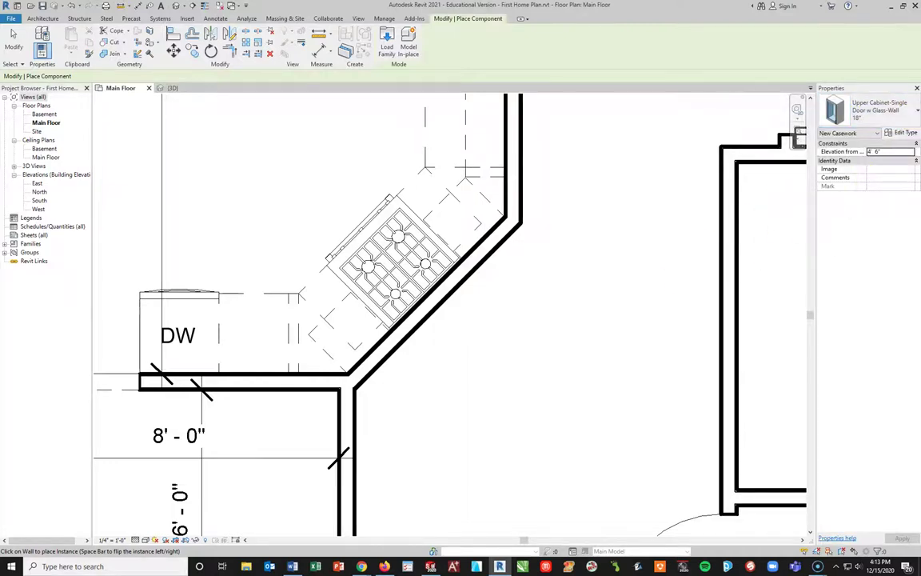
pyautogui.click(824, 111)
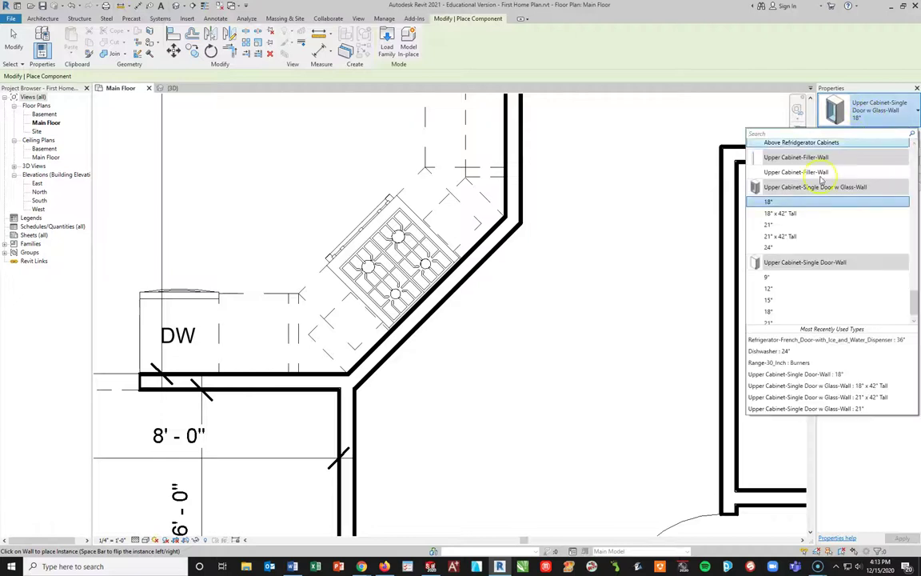
pyautogui.click(766, 203)
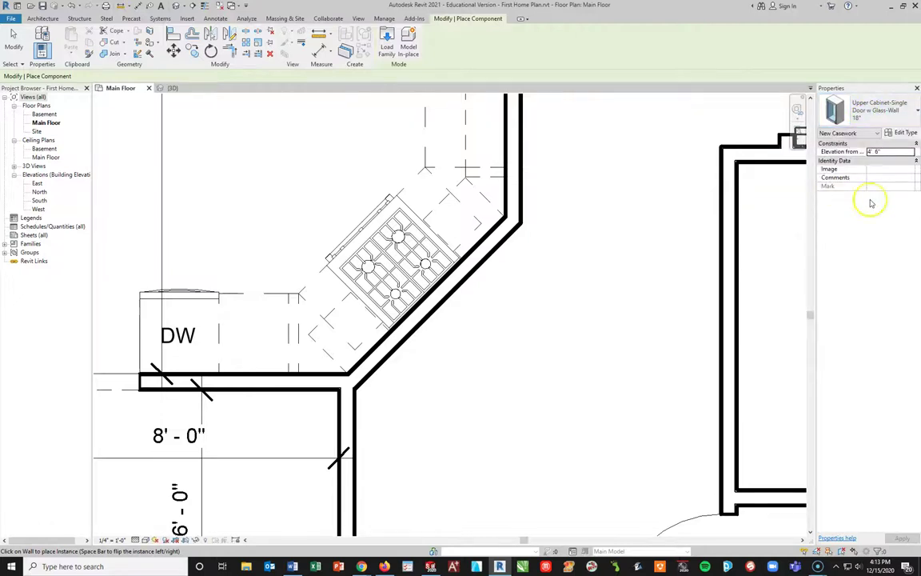
pyautogui.click(902, 132)
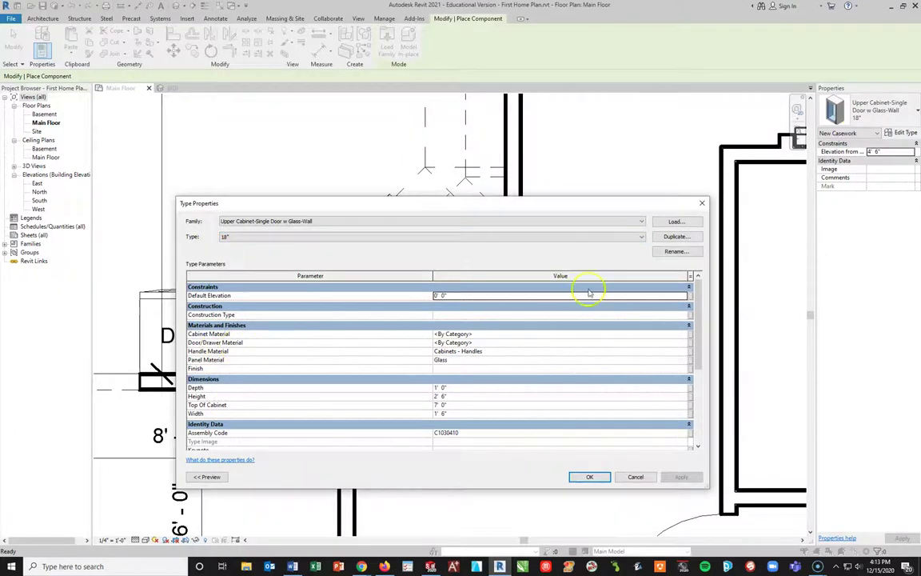
pyautogui.click(656, 478)
pyautogui.press('Escape')
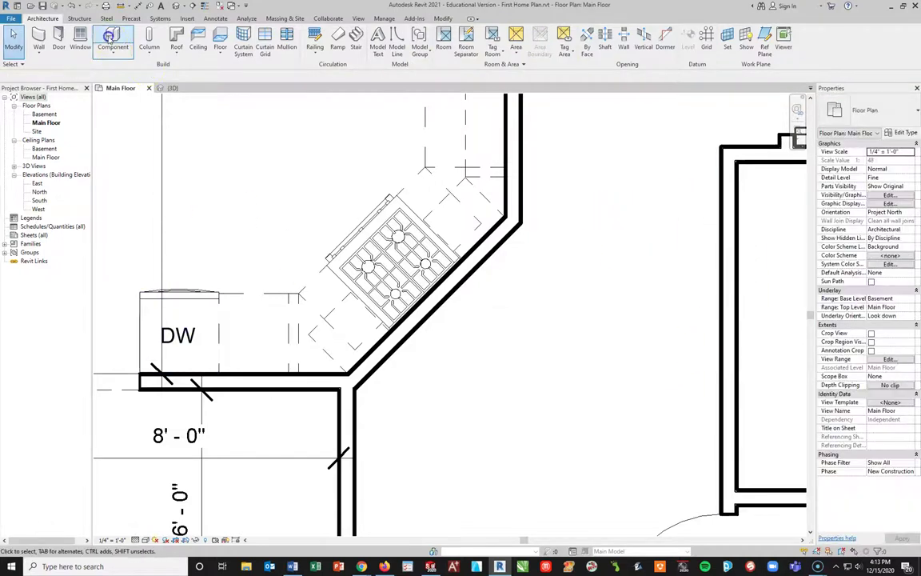
# - Load the Upper Cabinet-Single Door-Wall family from the Wall Cabinets folder and choose its 18" type for placement
pyautogui.click(111, 37)
pyautogui.click(386, 34)
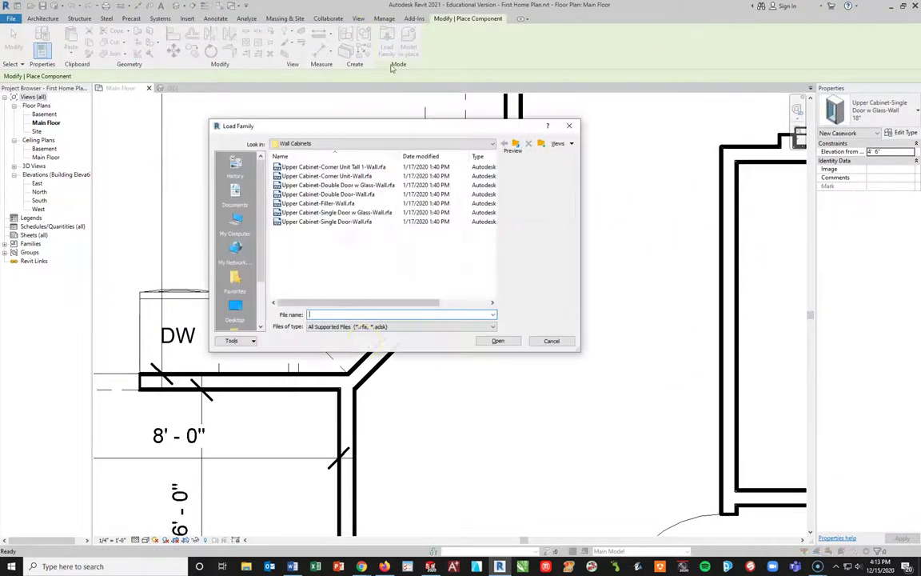
pyautogui.click(329, 222)
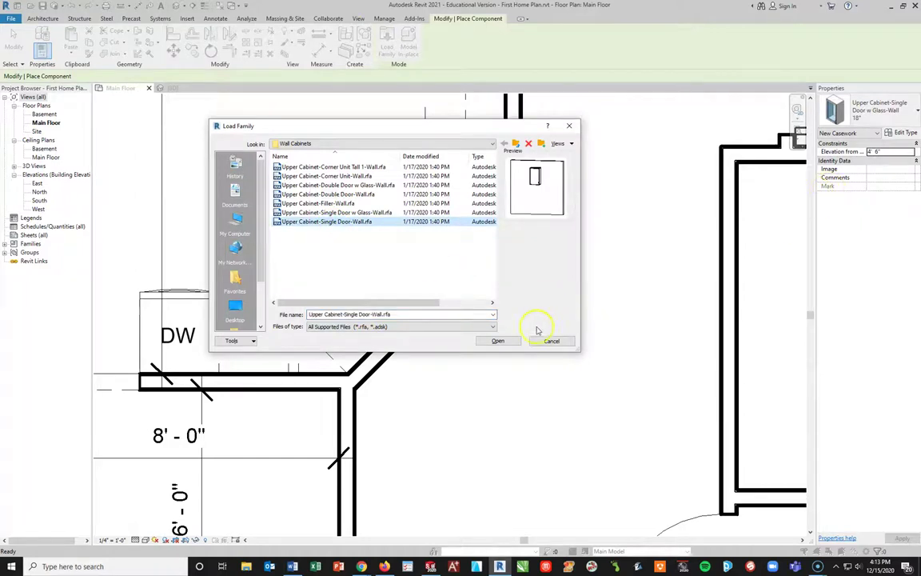
pyautogui.click(917, 119)
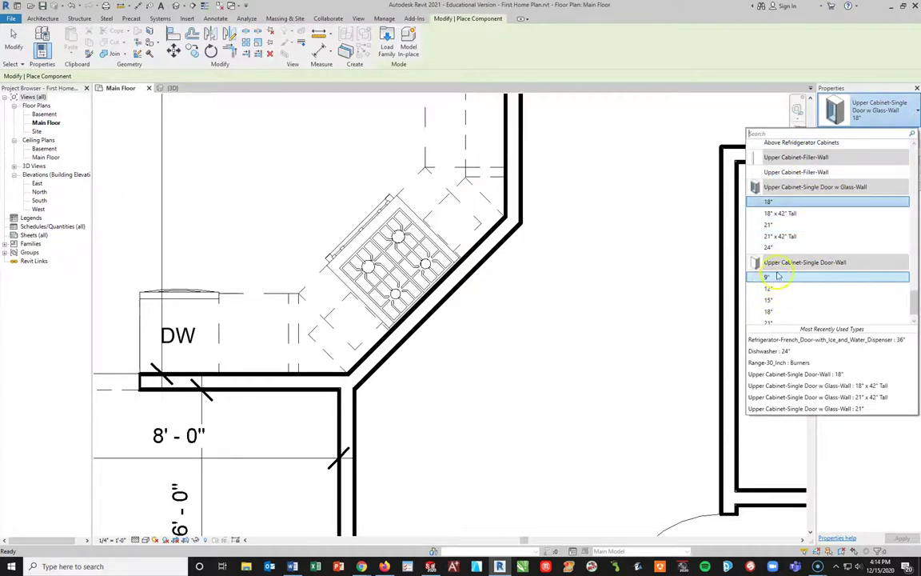
pyautogui.moveTo(834, 264)
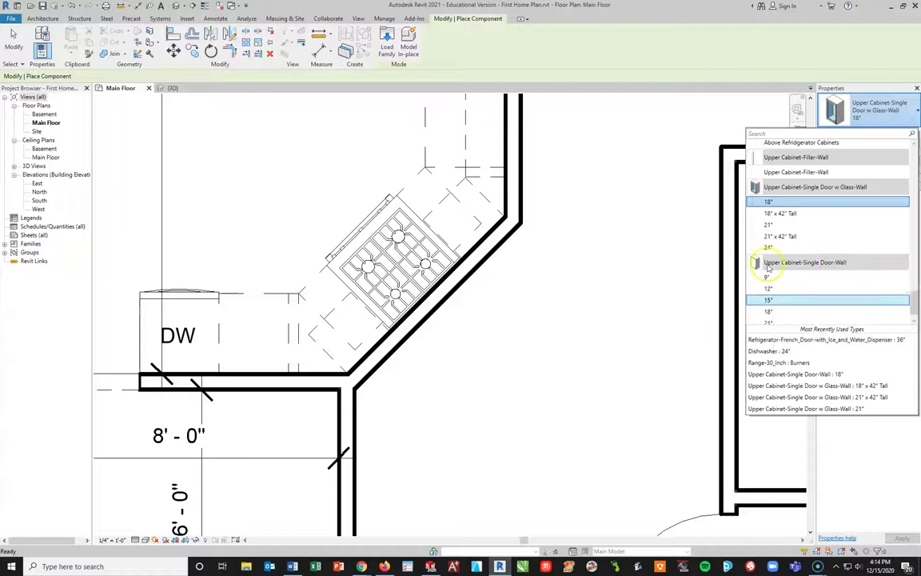
pyautogui.click(788, 312)
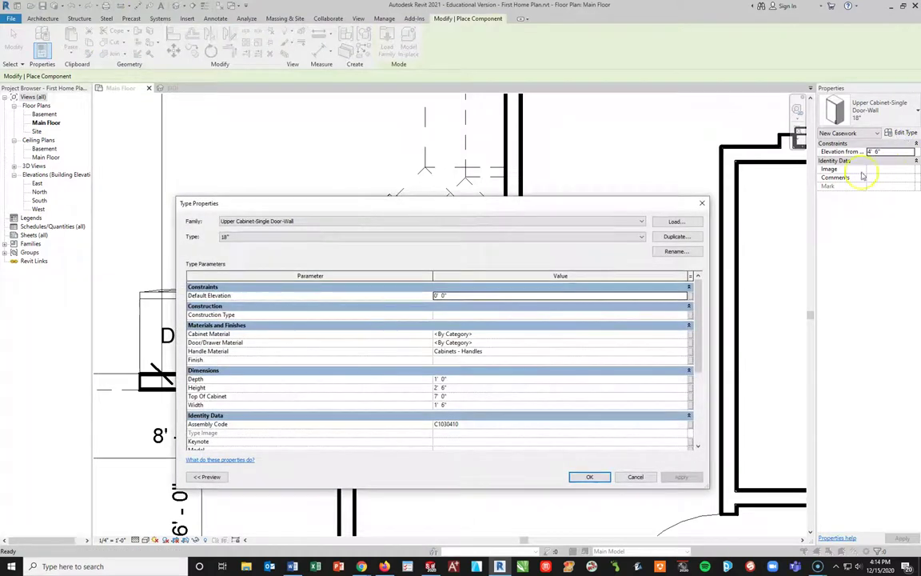
# - Duplicate the type as 18" x 42" Tall No Glass and assign Clad - White to its cabinet and door/drawer materials
pyautogui.click(676, 237)
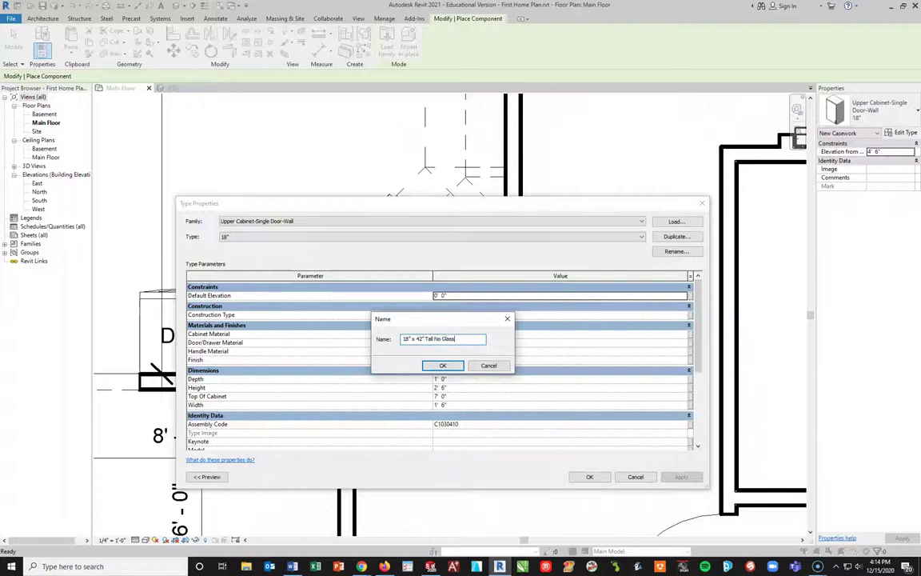
pyautogui.click(442, 365)
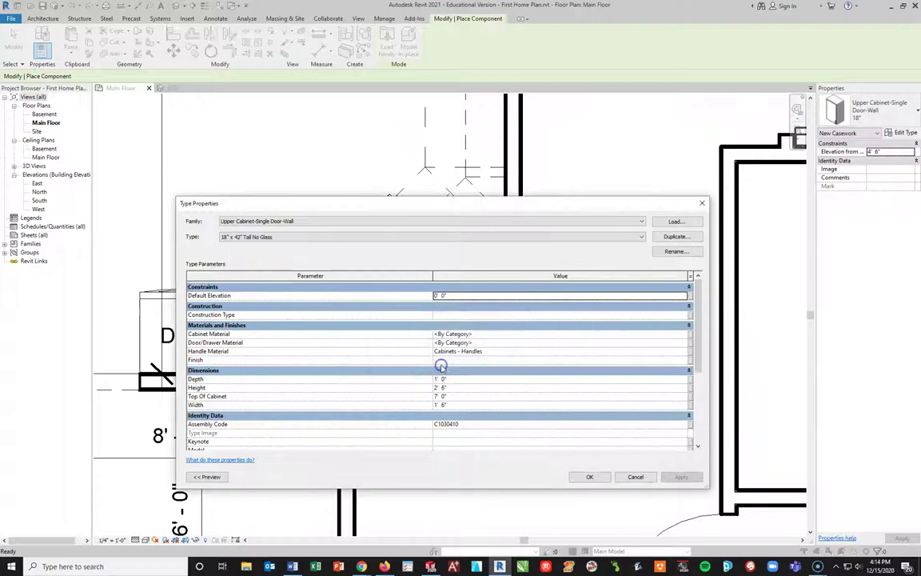
pyautogui.click(500, 334)
pyautogui.click(686, 334)
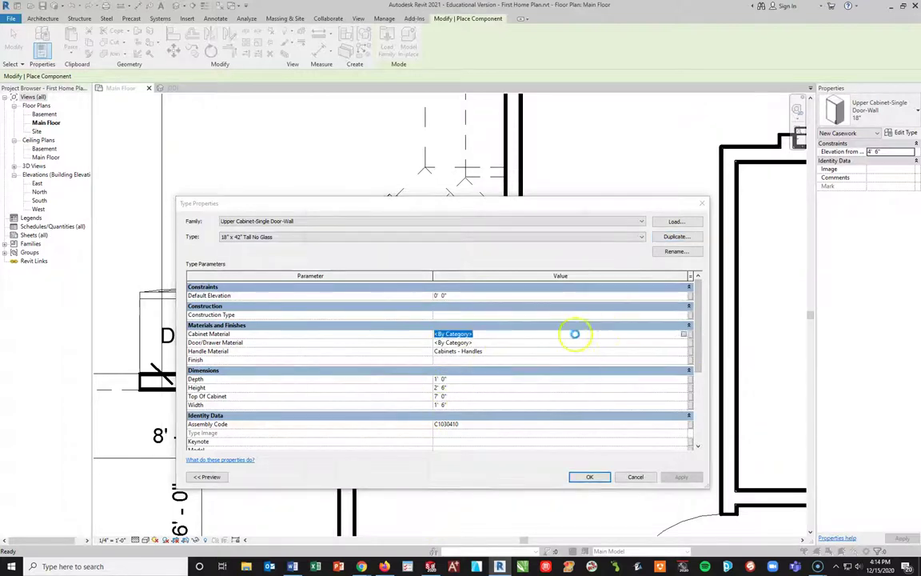
pyautogui.click(369, 352)
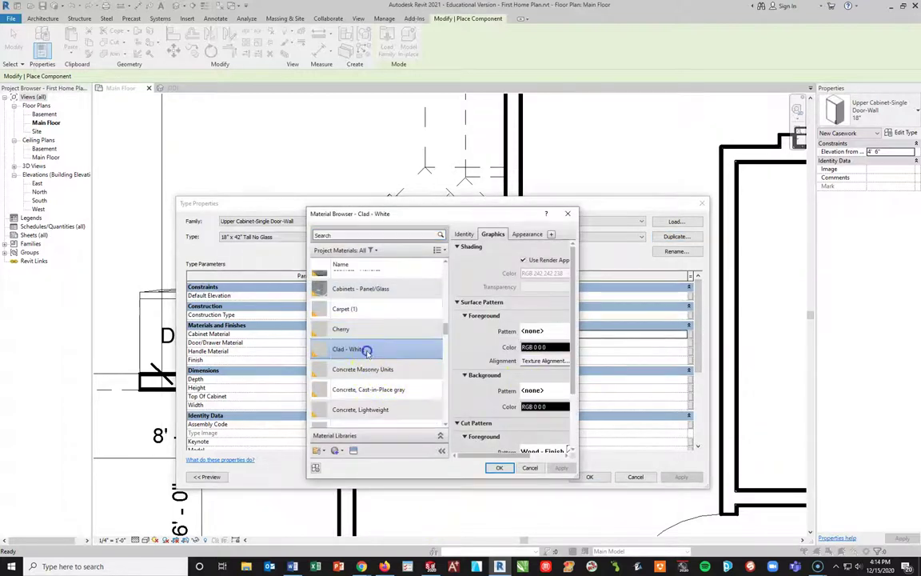
pyautogui.click(500, 469)
pyautogui.click(480, 344)
pyautogui.click(687, 343)
pyautogui.click(369, 352)
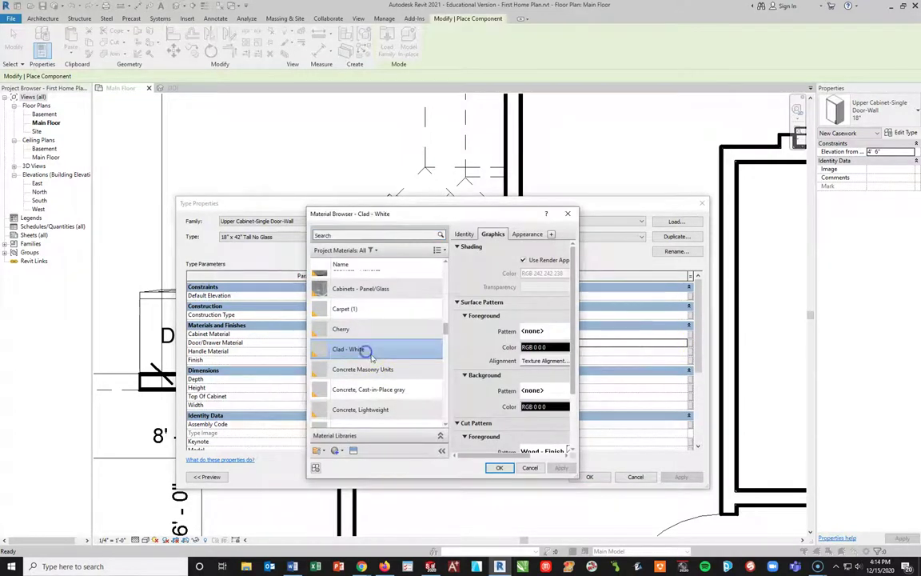
pyautogui.click(499, 469)
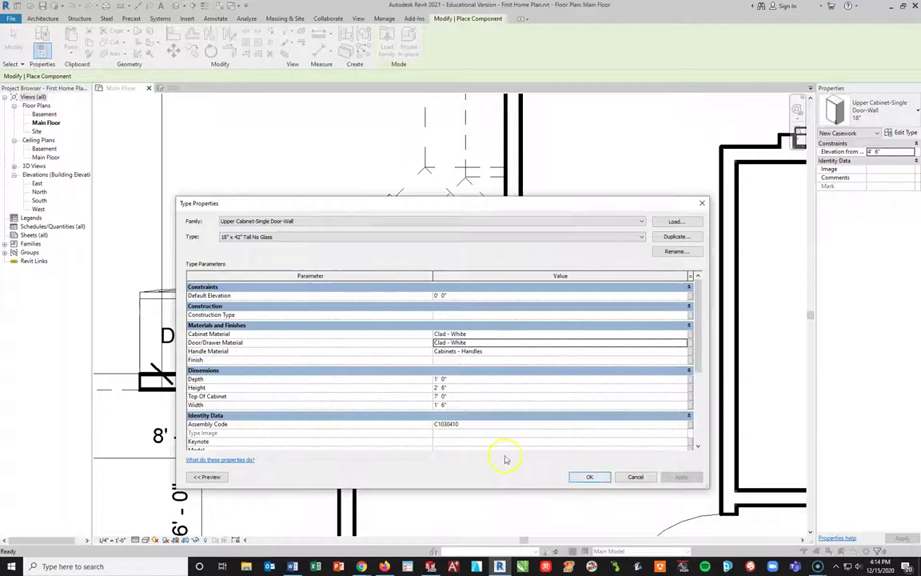
# - Set the type's height to 3' 6" and top of cabinet to 8' 0", and place one on the wall between dishwasher and range
pyautogui.click(441, 396)
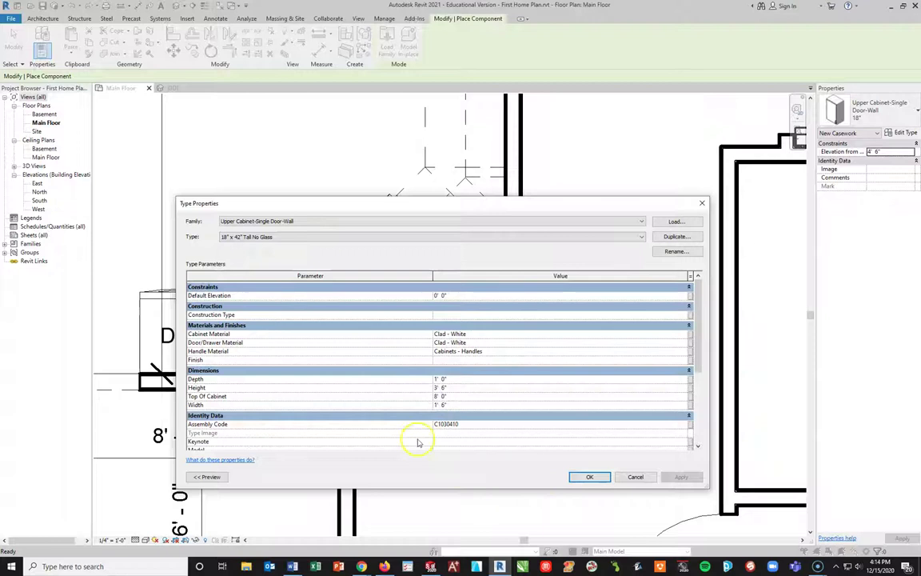
pyautogui.click(610, 480)
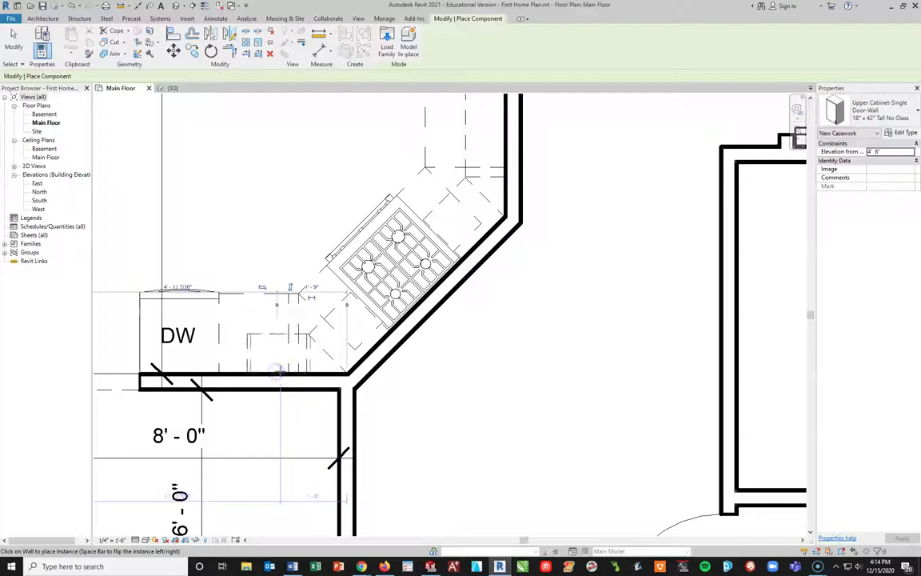
pyautogui.moveTo(319, 310); pyautogui.dragTo(336, 333, button='middle')
pyautogui.press('Escape')
pyautogui.press('Escape')
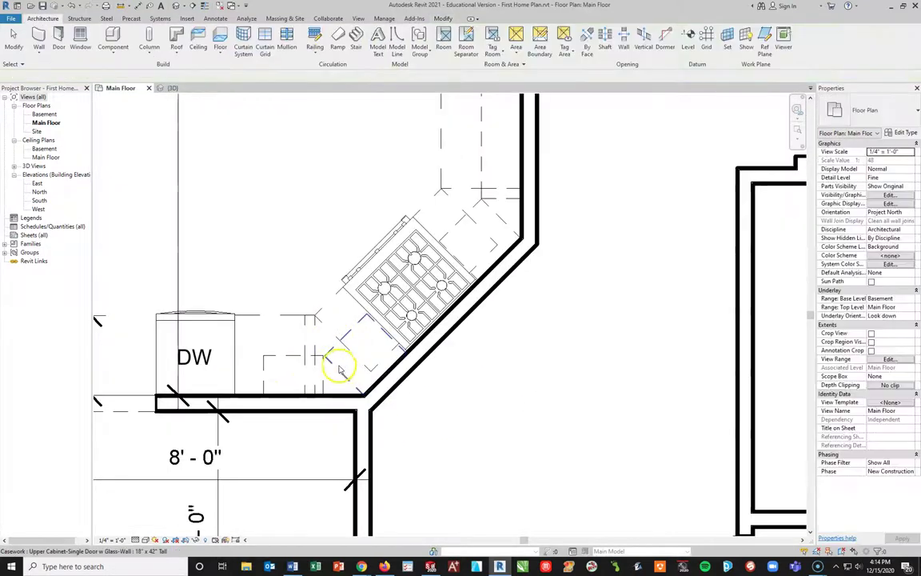
# - Nudge the placed single-door upper cabinet along the wall toward the range until its front corner meets the glass cabinet
pyautogui.scroll(5, 335, 366)
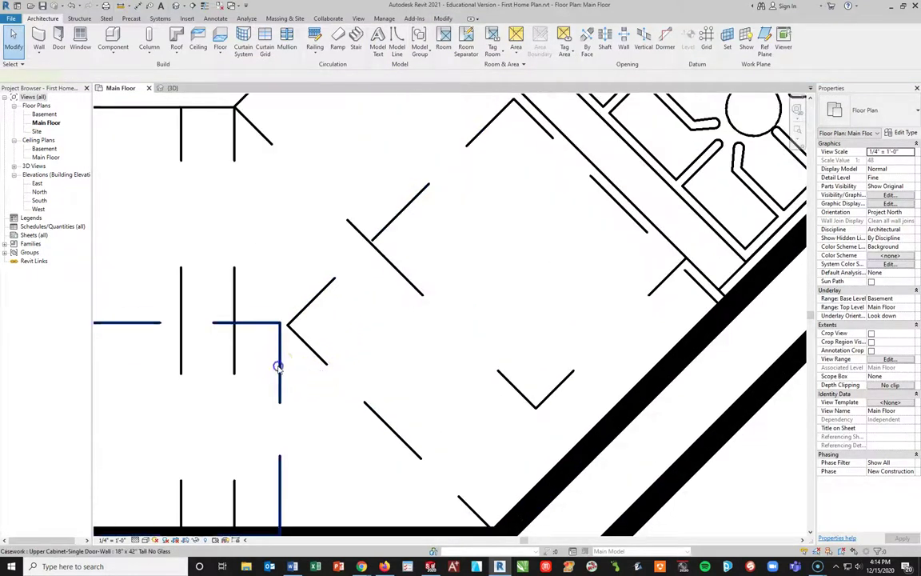
pyautogui.click(277, 366)
pyautogui.press('Right')
pyautogui.press('Right')
pyautogui.press('Right')
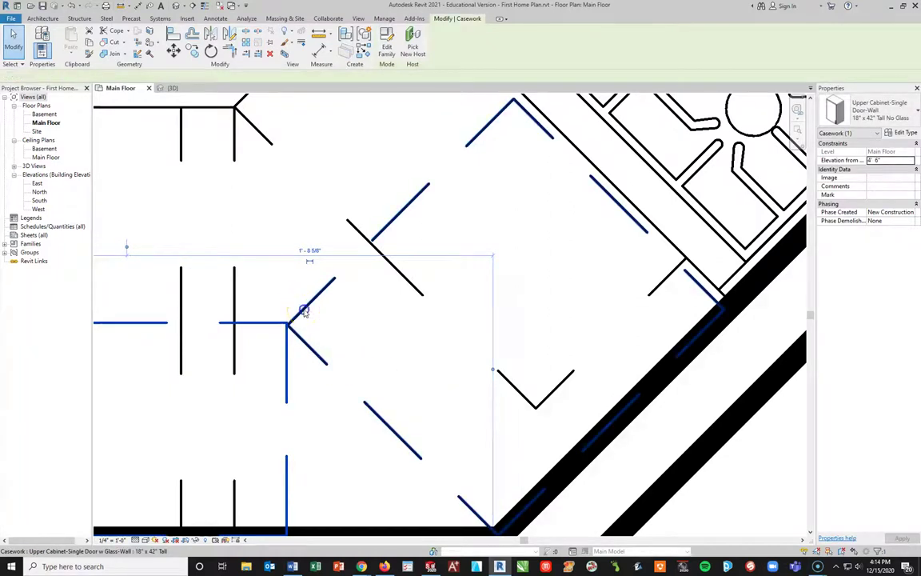
pyautogui.press('Escape')
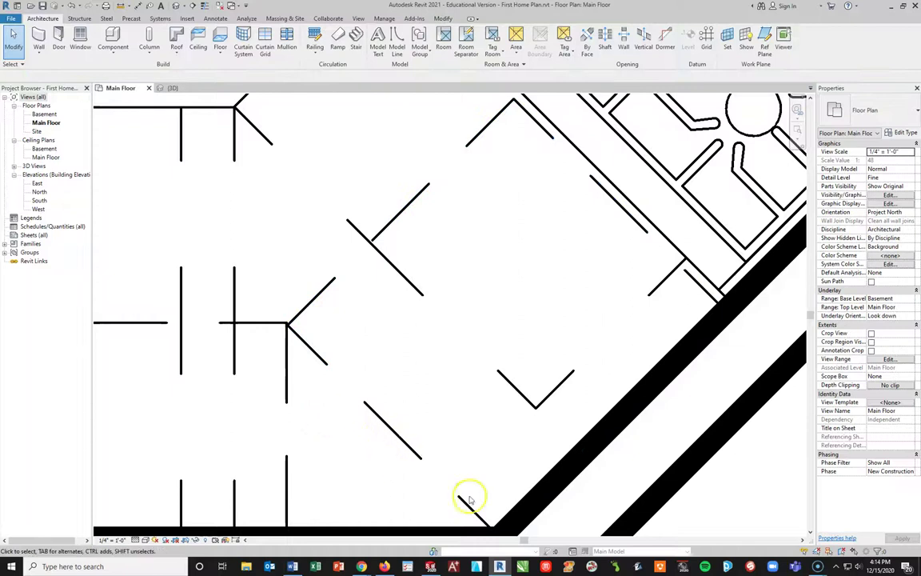
# - Shift the glass cabinet slightly along the angled wall toward the range to clear the single-door cabinet's corner
pyautogui.scroll(2, 303, 320)
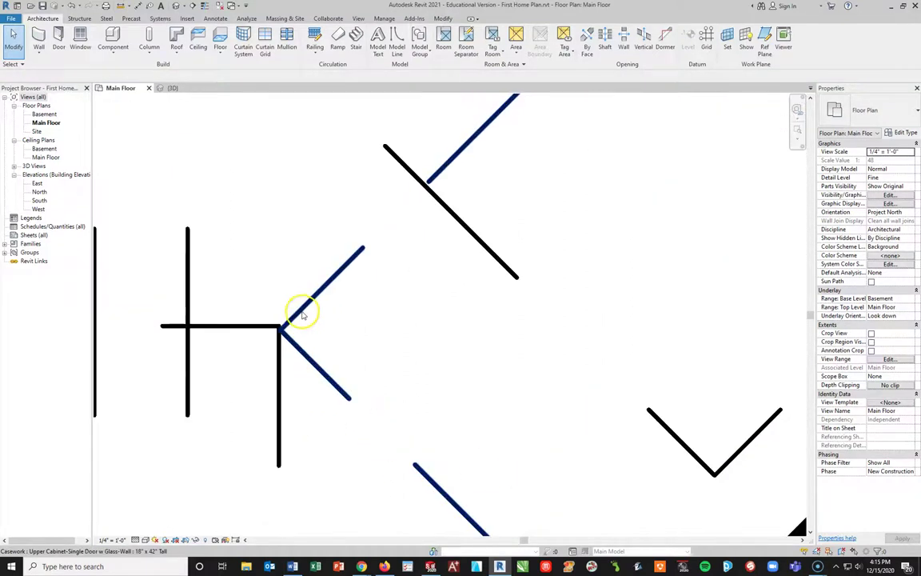
pyautogui.click(297, 308)
pyautogui.moveTo(302, 301); pyautogui.dragTo(292, 300)
pyautogui.click(346, 473)
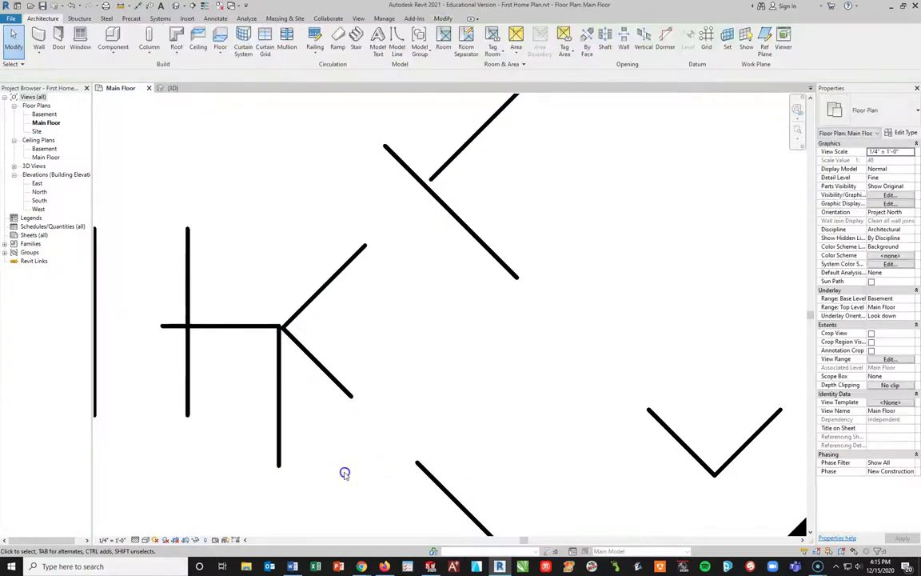
# - Nudge the single-door cabinet tight against the shifted glass cabinet's front corner, and check the fit in the 3D view
pyautogui.scroll(-2, 310, 393)
pyautogui.scroll(-2, 310, 393)
pyautogui.click(313, 400)
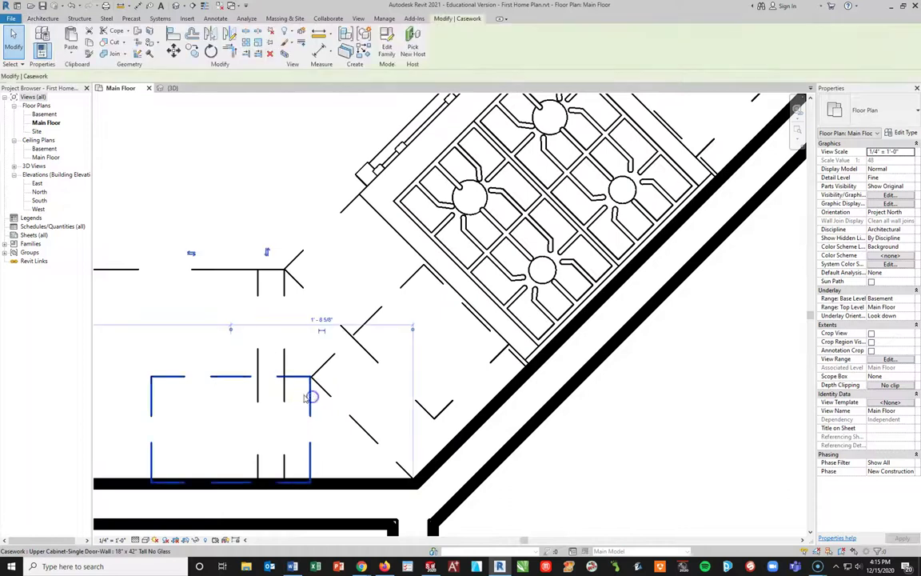
pyautogui.scroll(2, 314, 398)
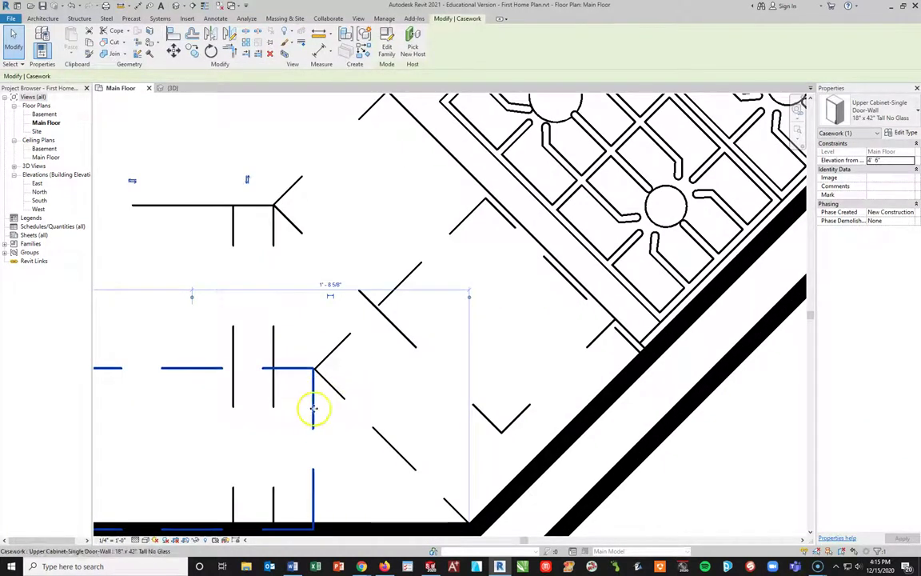
pyautogui.click(332, 431)
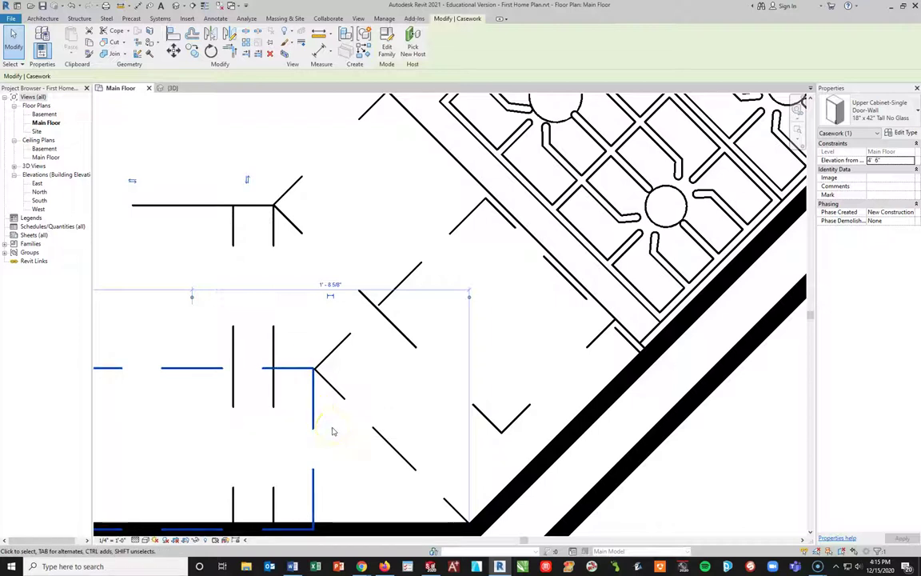
pyautogui.press('Right')
pyautogui.press('Right')
pyautogui.press('Right')
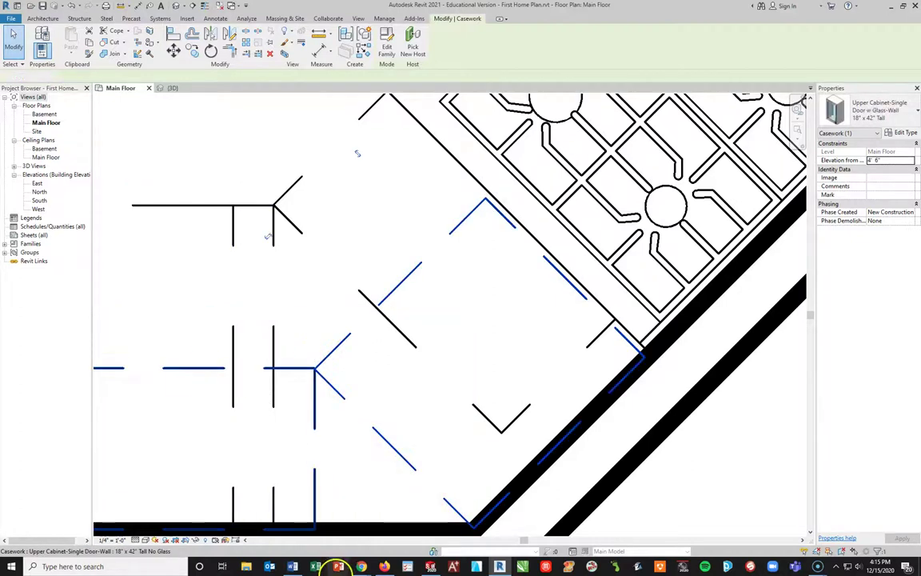
pyautogui.click(350, 526)
pyautogui.scroll(3, 350, 526)
pyautogui.scroll(-3, 391, 487)
pyautogui.moveTo(382, 486); pyautogui.dragTo(586, 400, button='middle')
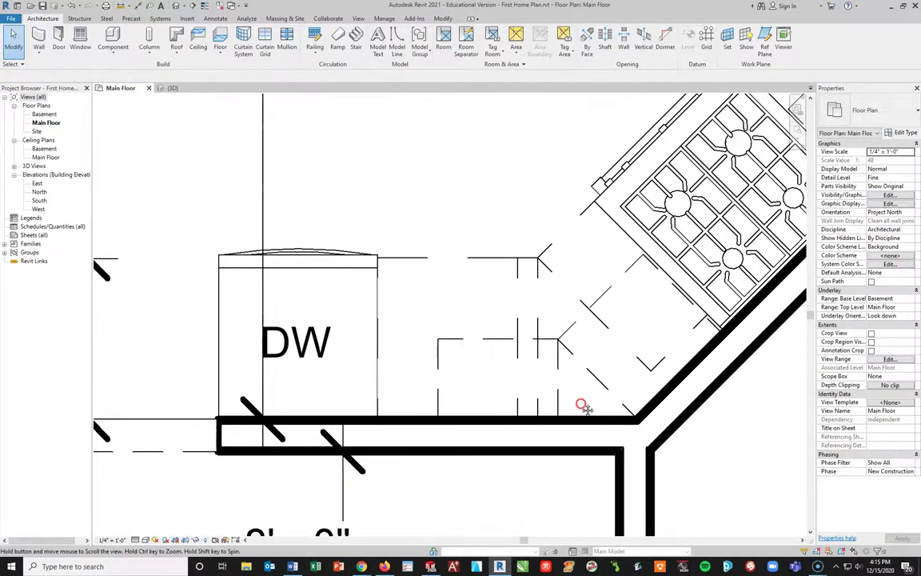
pyautogui.click(170, 87)
pyautogui.scroll(2, 471, 240)
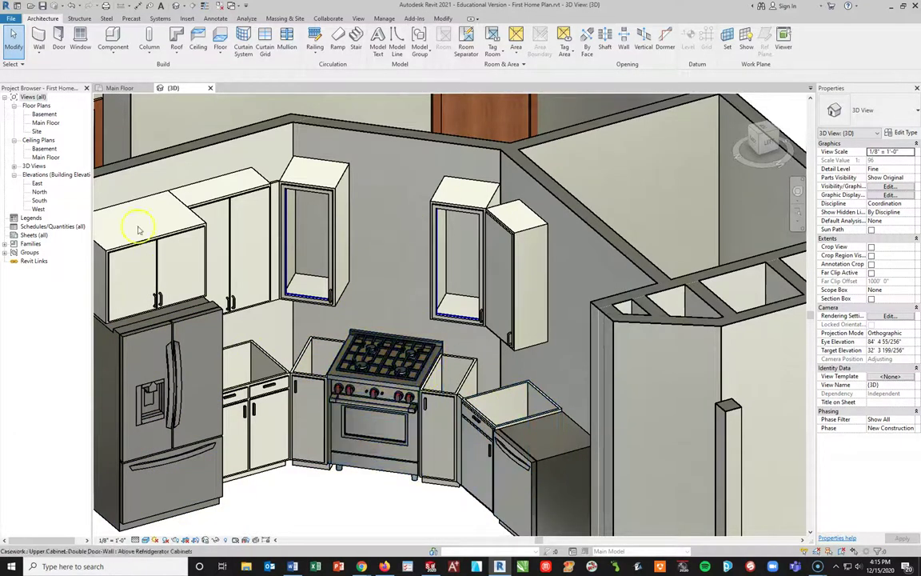
# - Return to the Main Floor plan and load the Upper Cabinet-Double Door-Wall family from the Wall Cabinets folder
pyautogui.click(119, 88)
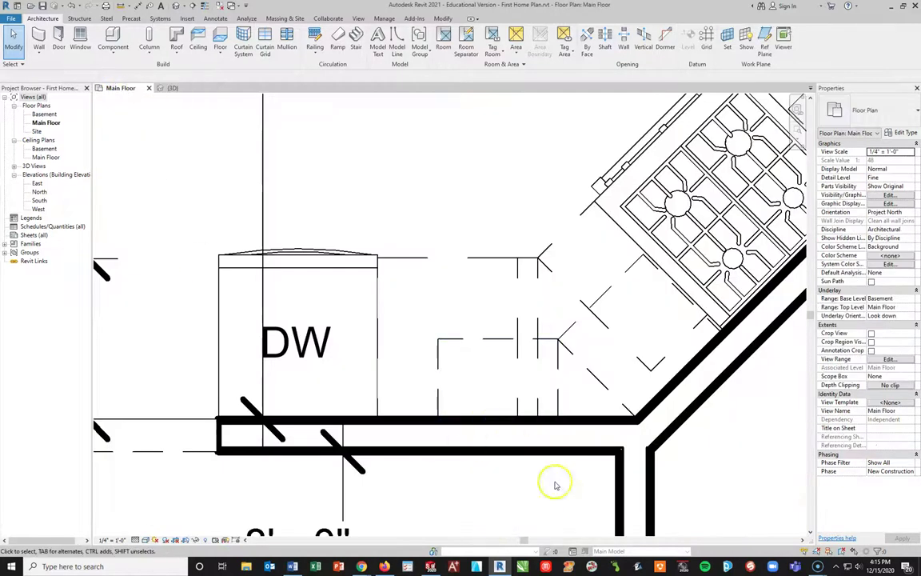
pyautogui.click(112, 36)
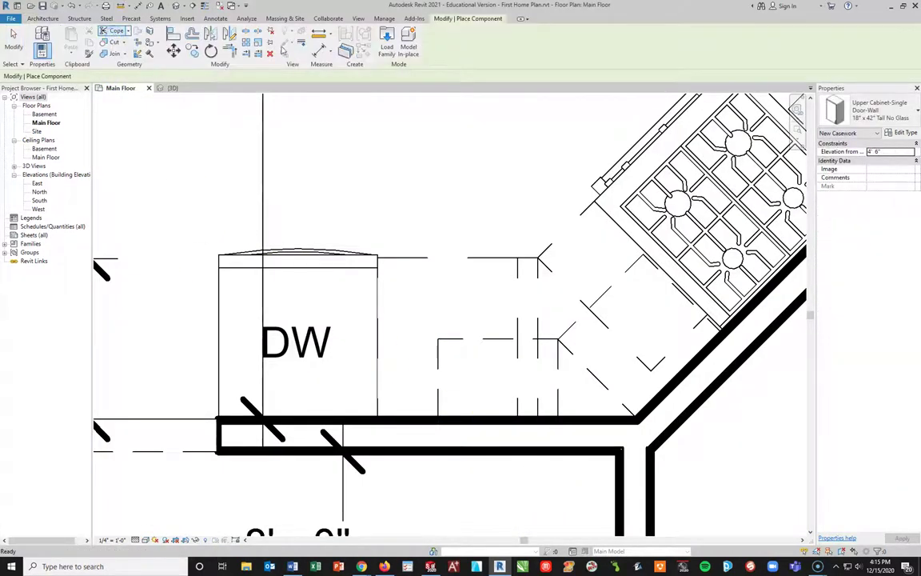
pyautogui.click(387, 38)
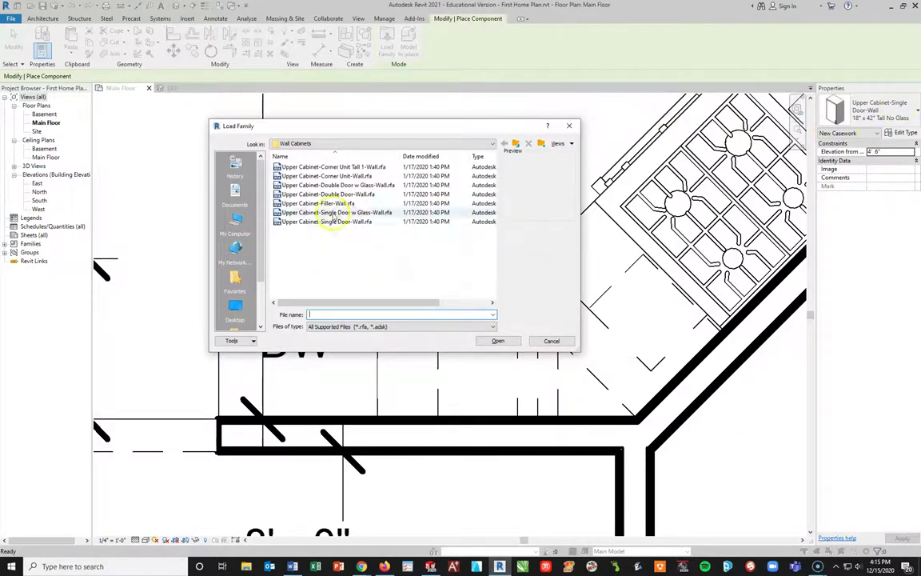
pyautogui.click(322, 187)
pyautogui.click(318, 195)
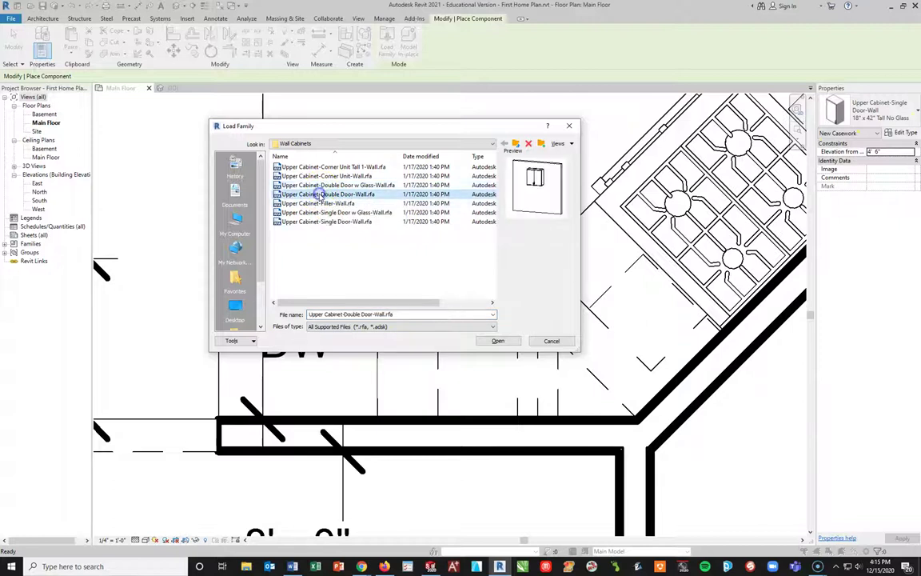
pyautogui.click(497, 341)
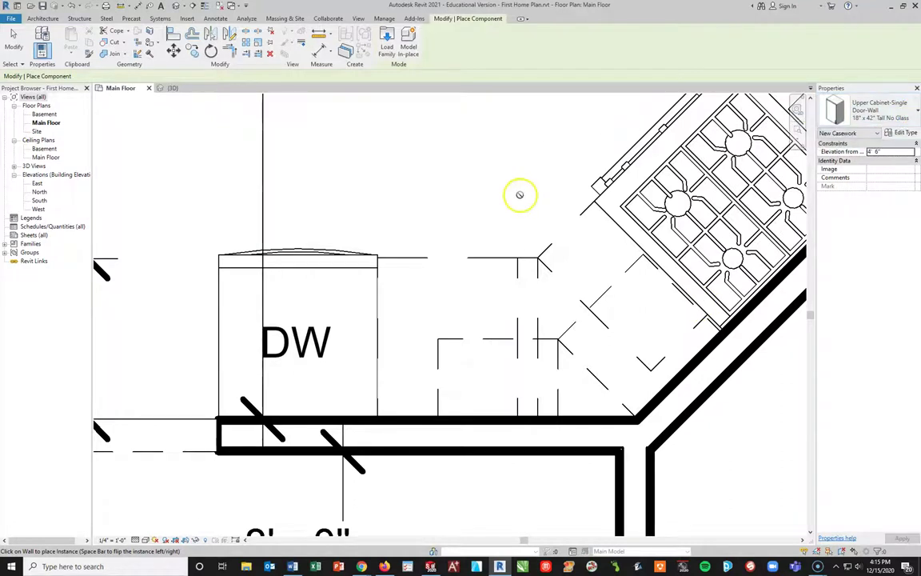
# - Place a 30" x 42" Tall double-door upper cabinet on the wall above the dishwasher, beside the single-door cabinet
pyautogui.click(912, 118)
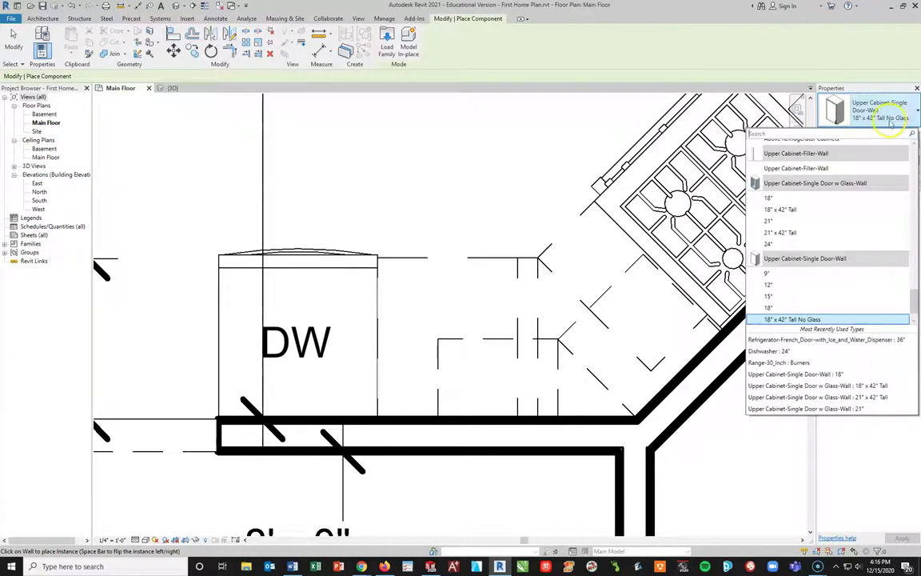
pyautogui.scroll(2, 812, 269)
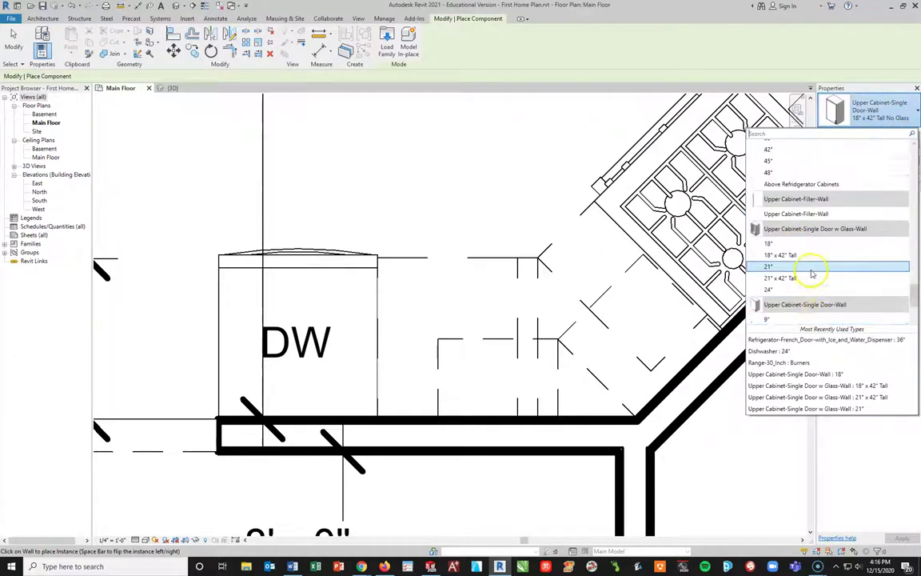
pyautogui.scroll(2, 812, 274)
pyautogui.scroll(2, 820, 256)
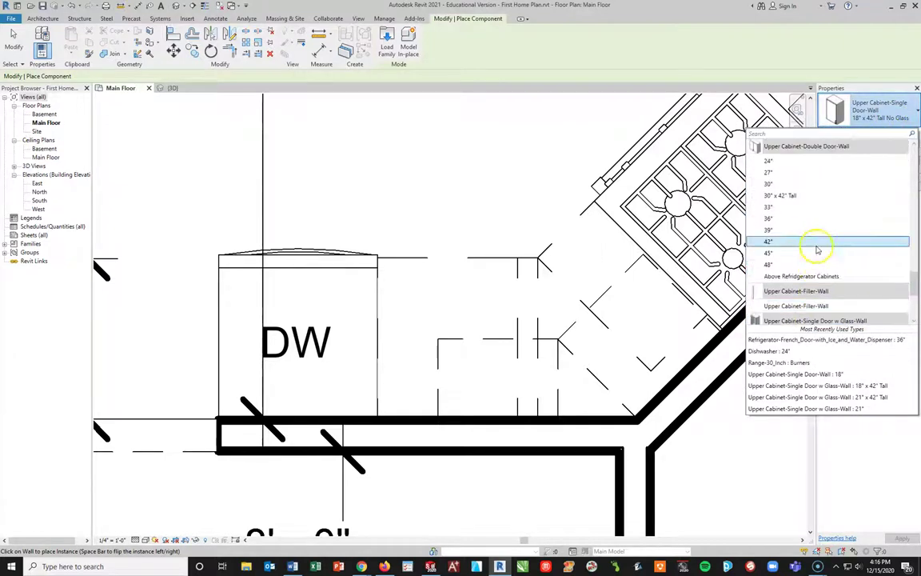
pyautogui.click(780, 196)
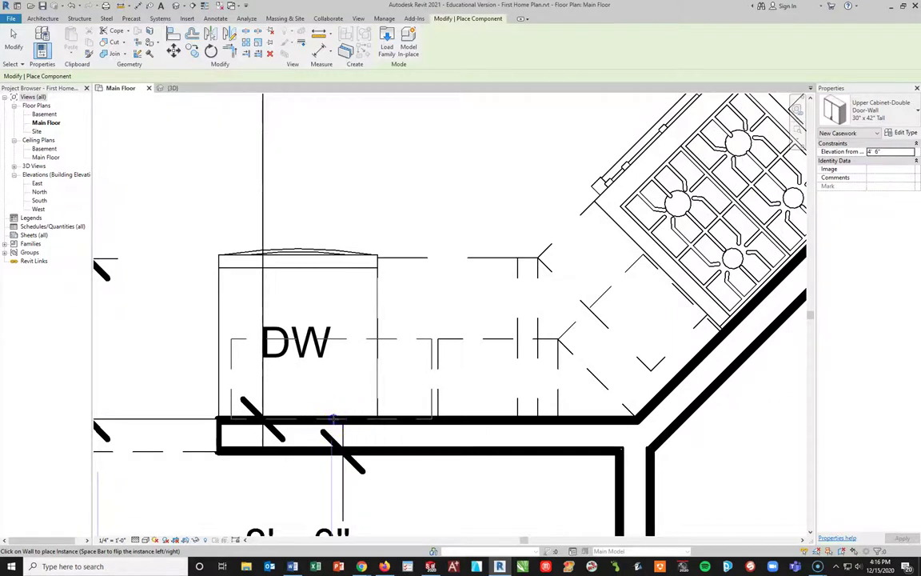
pyautogui.scroll(2, 428, 365)
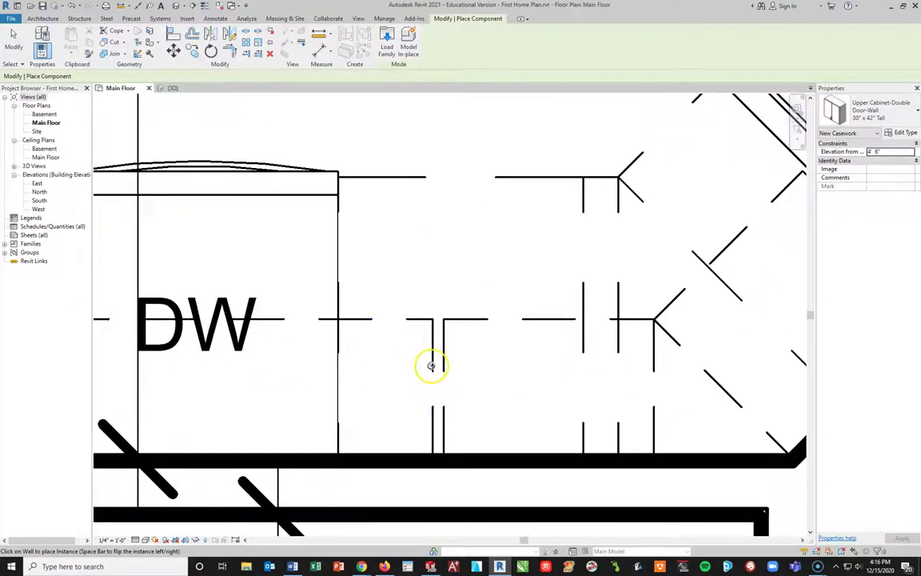
# - Nudge the 30" x 42" Tall double-door upper cabinet along the wall to the dishwasher's outer edge at the wall end
pyautogui.press('Escape')
pyautogui.click(432, 360)
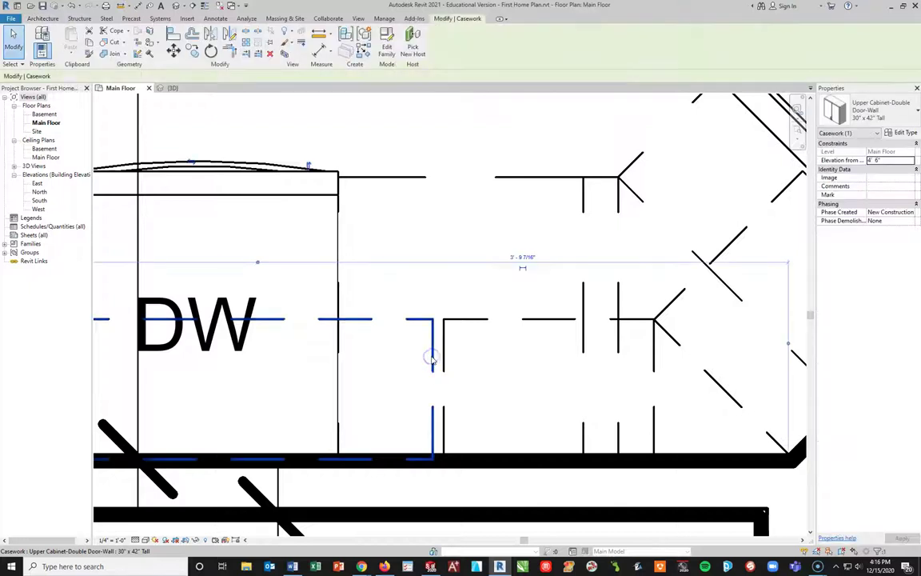
pyautogui.scroll(-4, 360, 397)
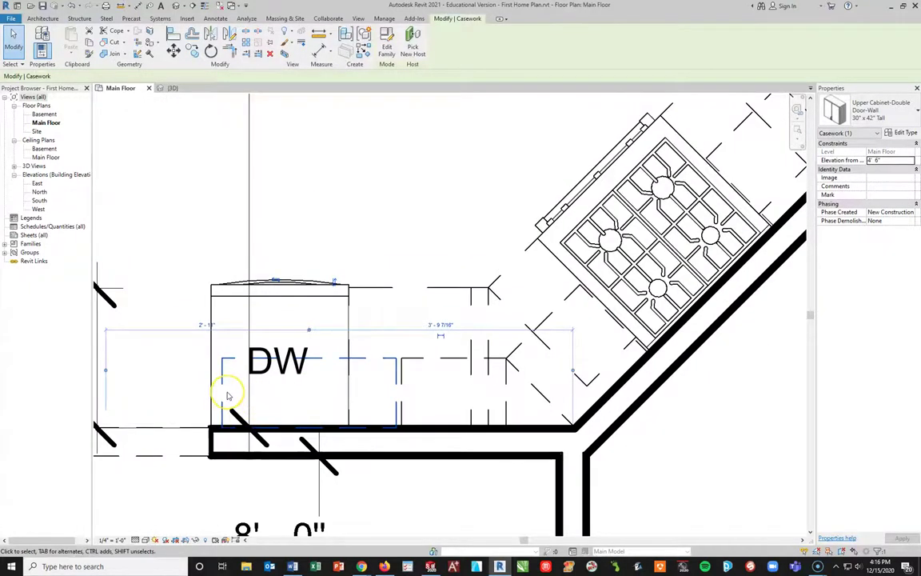
pyautogui.press('Left')
pyautogui.press('Left')
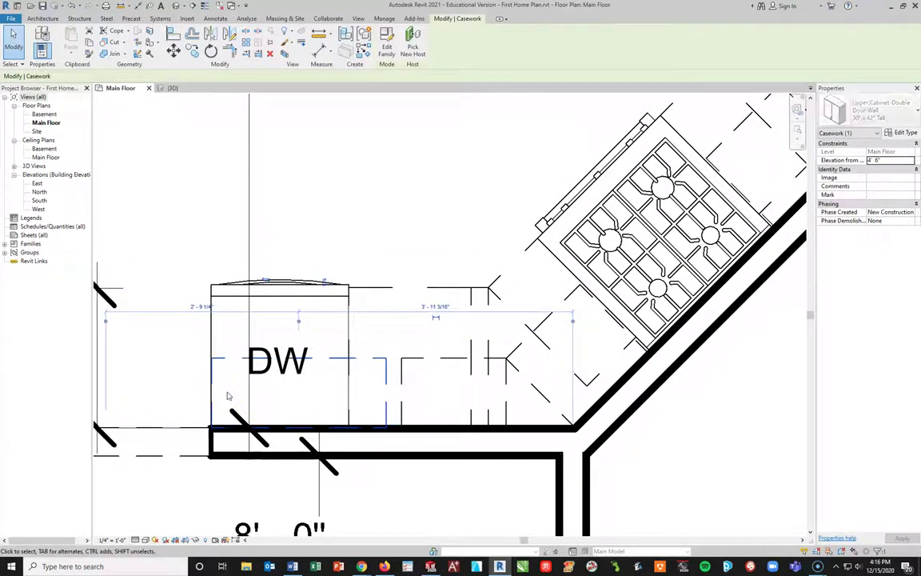
pyautogui.press('Left')
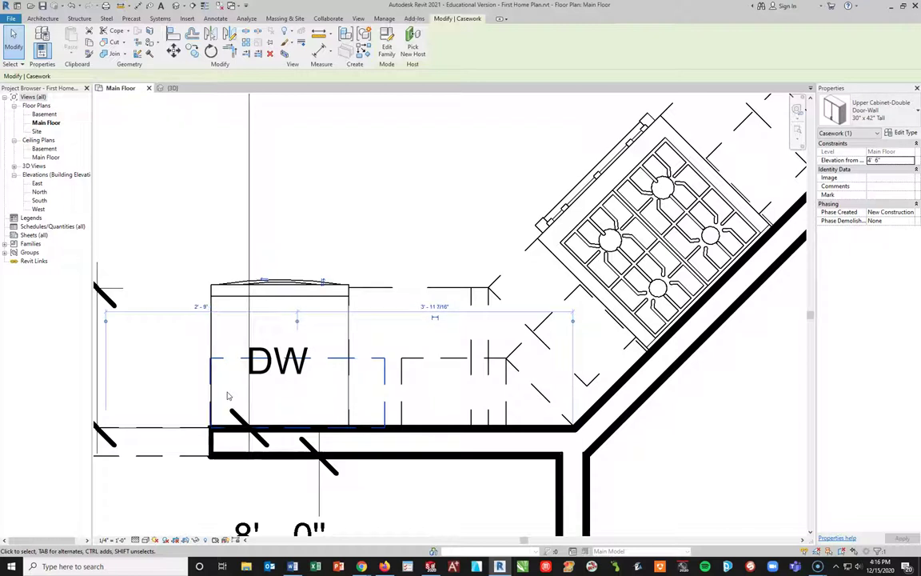
pyautogui.press('Escape')
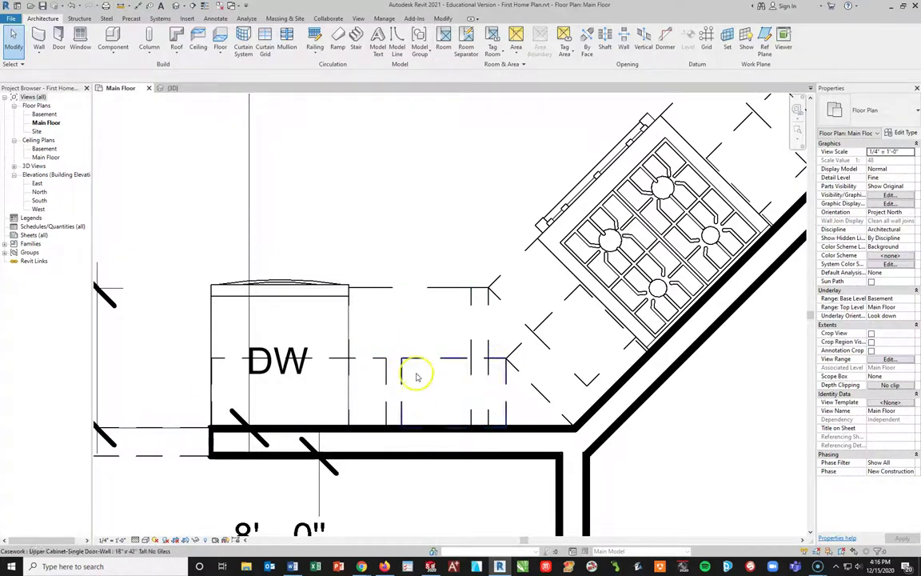
# - Nudge the 18" x 42" single-door upper cabinet along the wall toward the double-door cabinet to close the gap between them
pyautogui.click(401, 381)
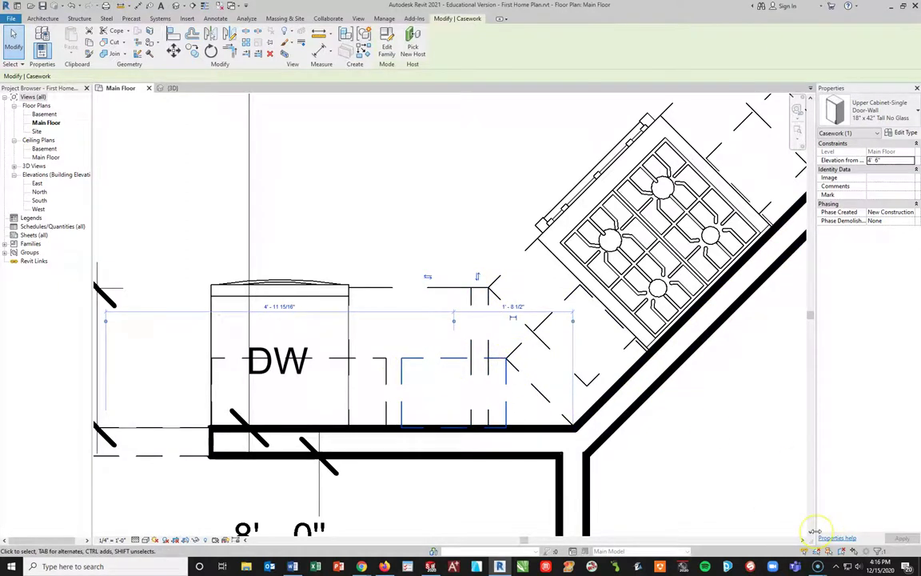
pyautogui.press('Left')
pyautogui.press('Left')
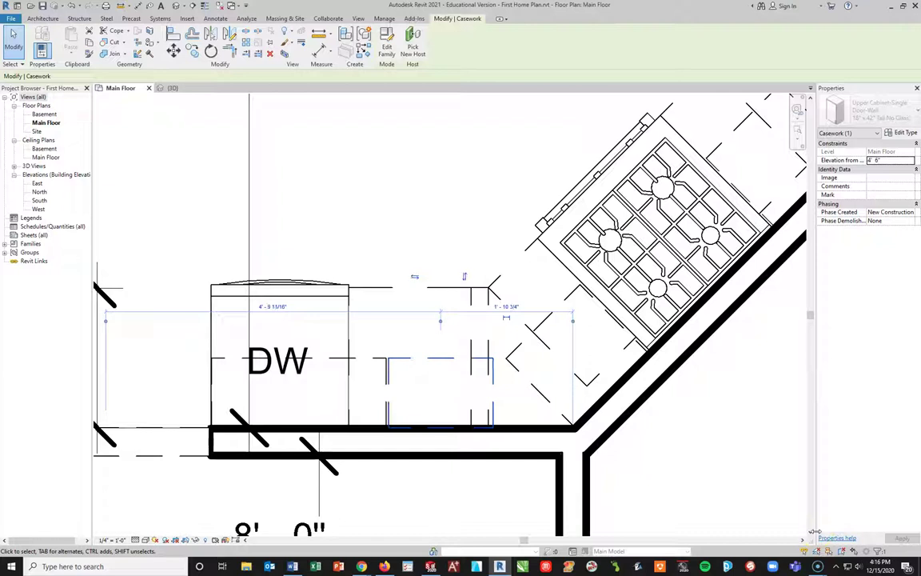
pyautogui.press('Left')
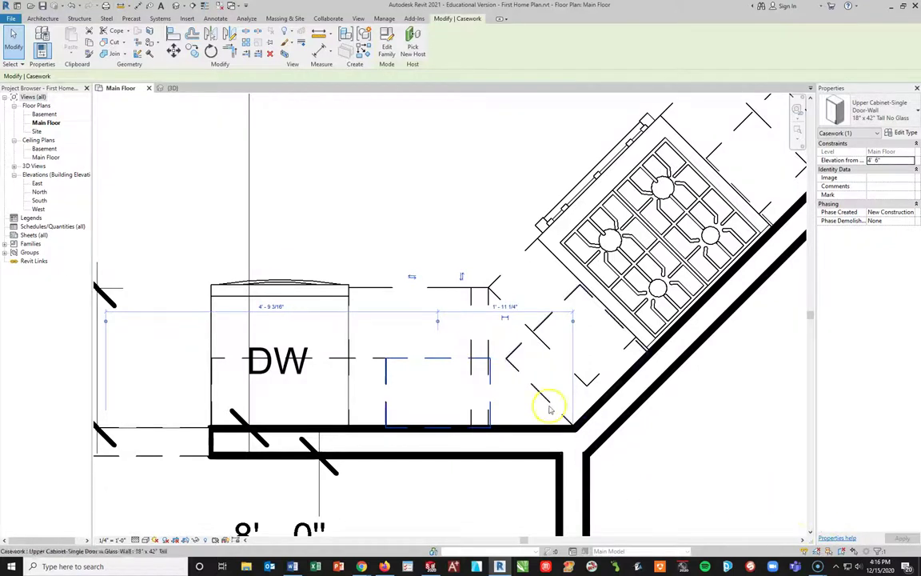
pyautogui.press('Escape')
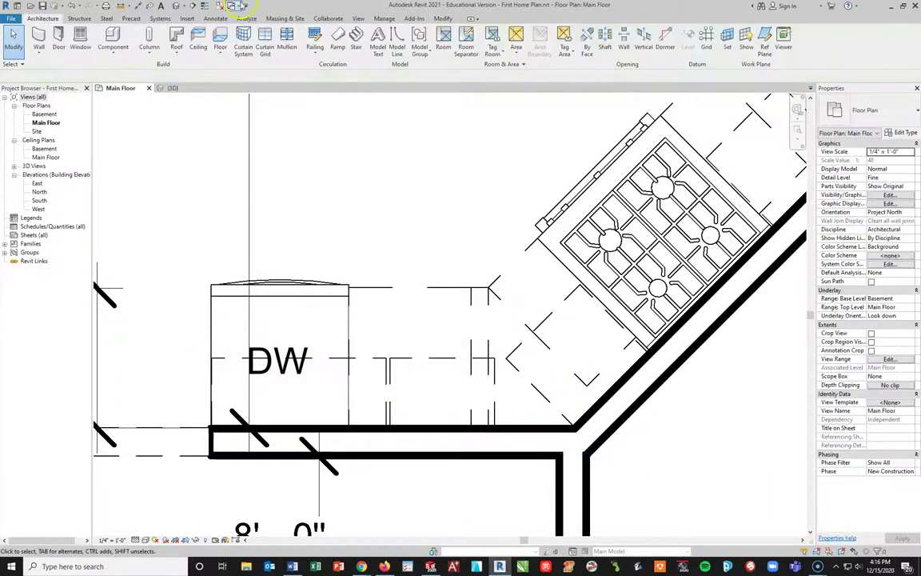
# - Align the single-door upper cabinet's side with the adjoining side of the double-door cabinet
pyautogui.click(439, 18)
pyautogui.click(173, 32)
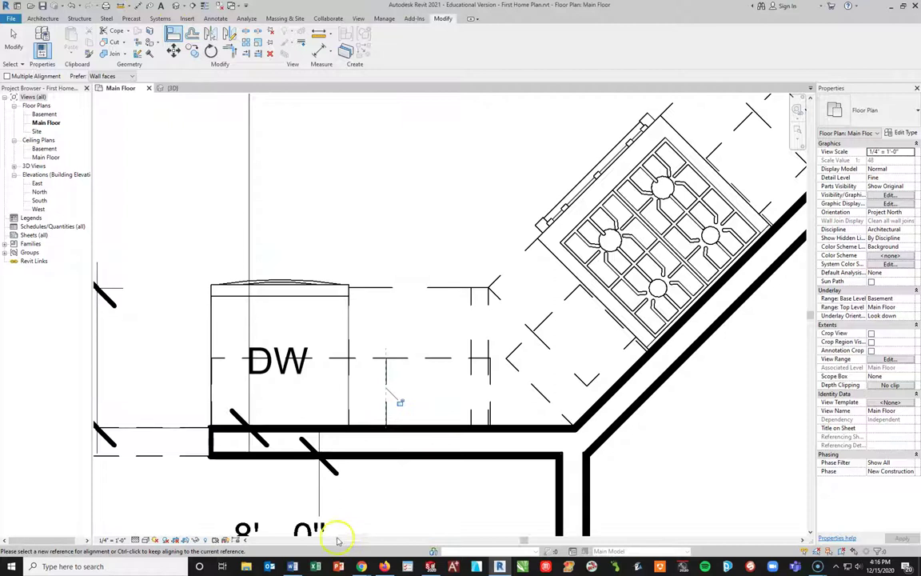
pyautogui.press('Escape')
pyautogui.press('Escape')
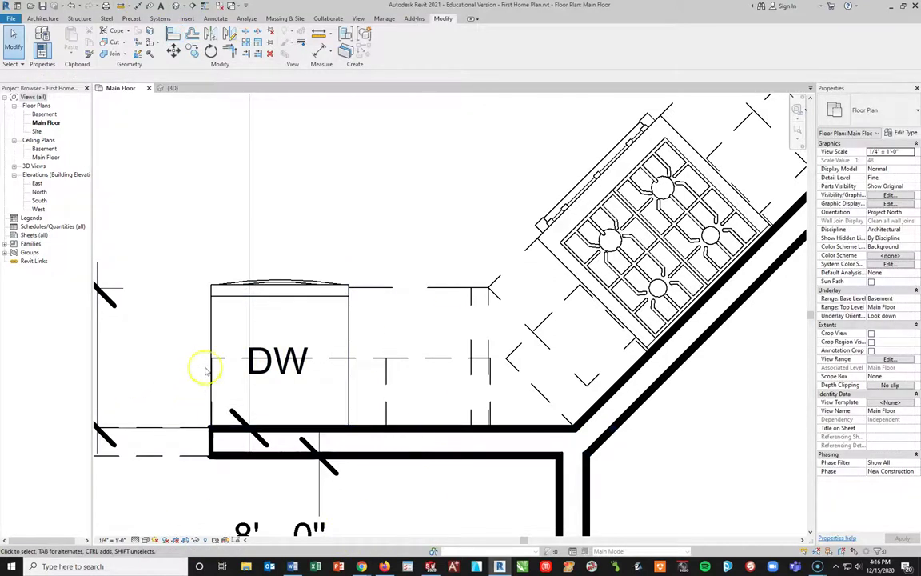
# - Align the double-door cabinet's outer side with the wall end, and realign the single-door cabinet flush against its other side
pyautogui.click(172, 32)
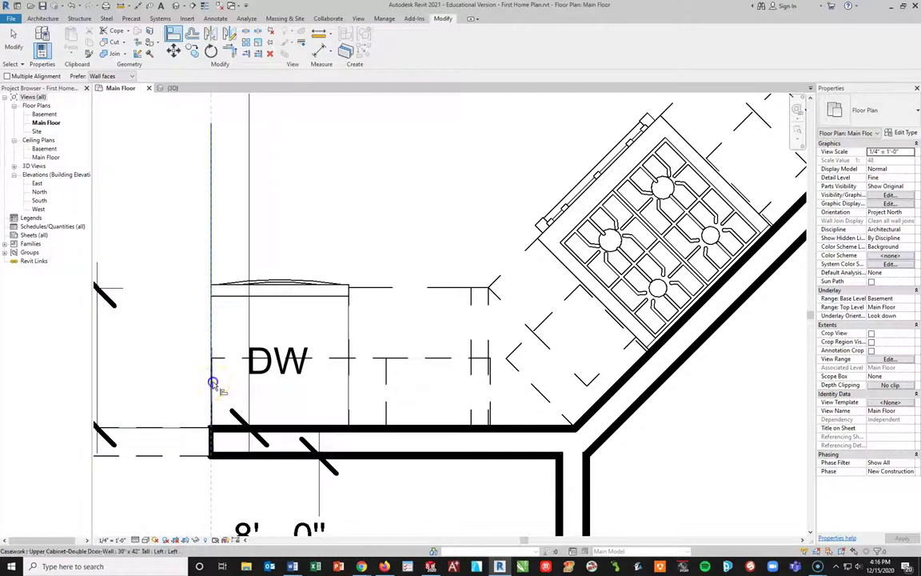
pyautogui.scroll(-1, 390, 375)
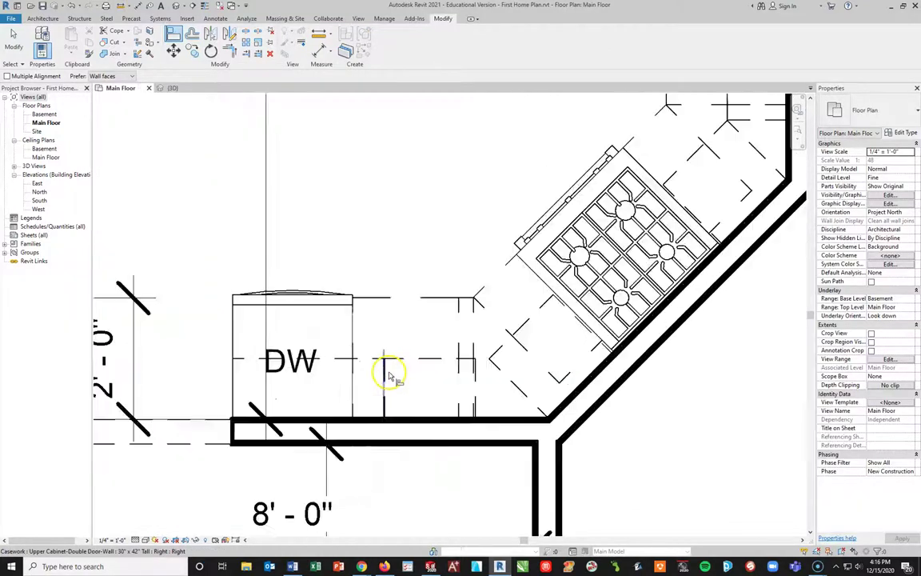
pyautogui.scroll(-5, 390, 375)
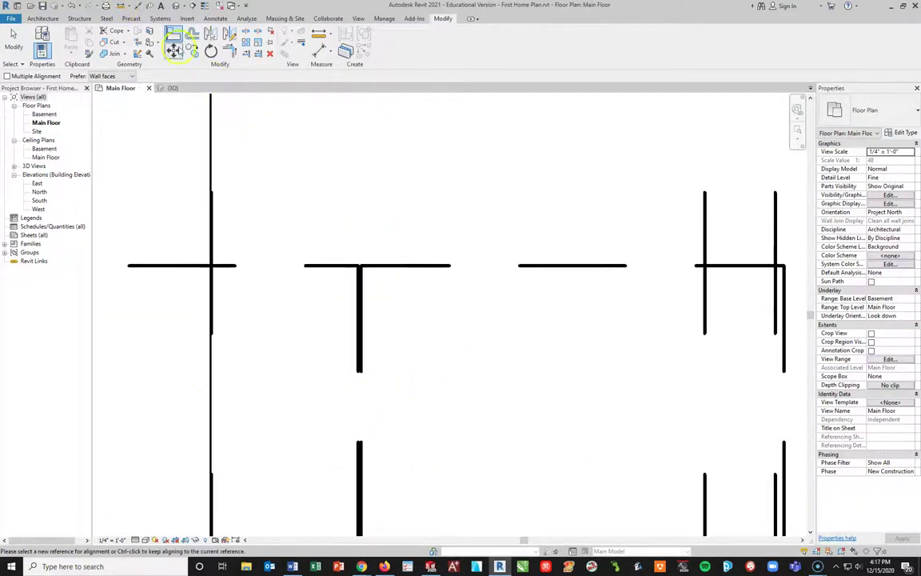
pyautogui.click(357, 355)
pyautogui.scroll(3, 614, 486)
pyautogui.moveTo(615, 486); pyautogui.dragTo(572, 376, button='middle')
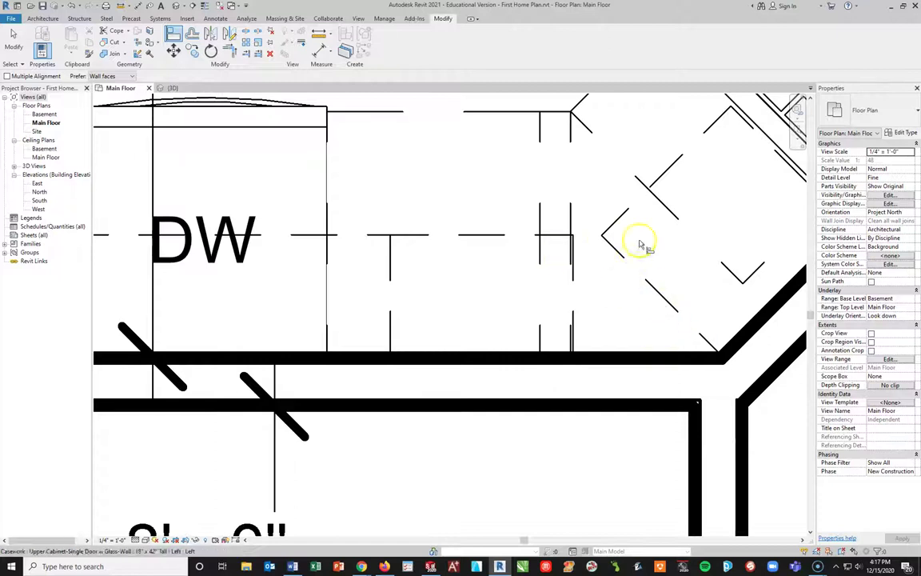
pyautogui.press('Escape')
pyautogui.press('Escape')
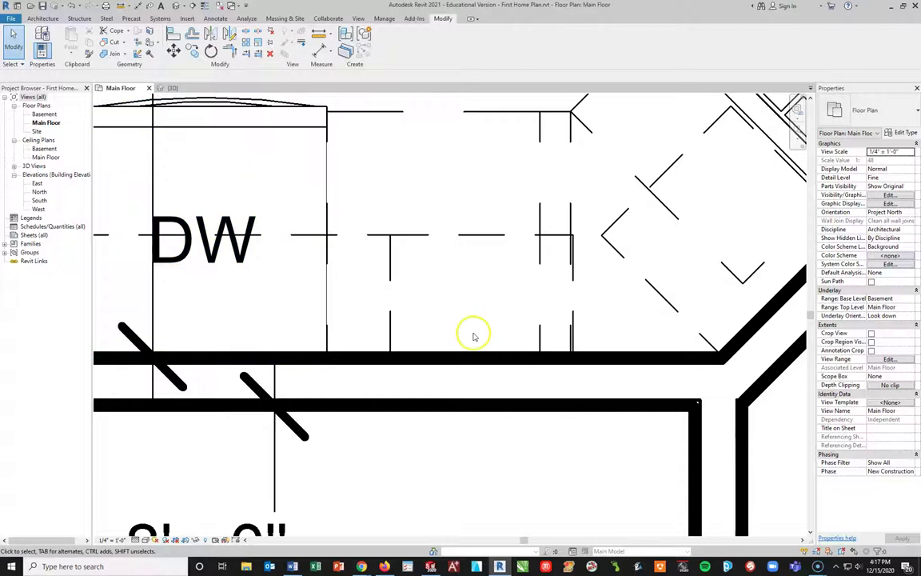
# - Load the Upper Cabinet-Filler-Wall family from the Wall Cabinets folder and choose it as the component type
pyautogui.click(37, 19)
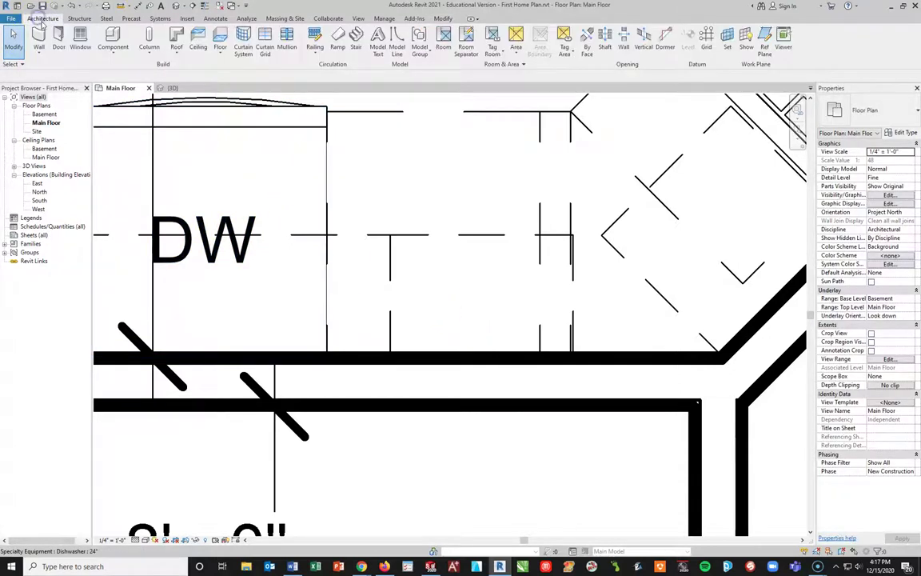
pyautogui.click(113, 36)
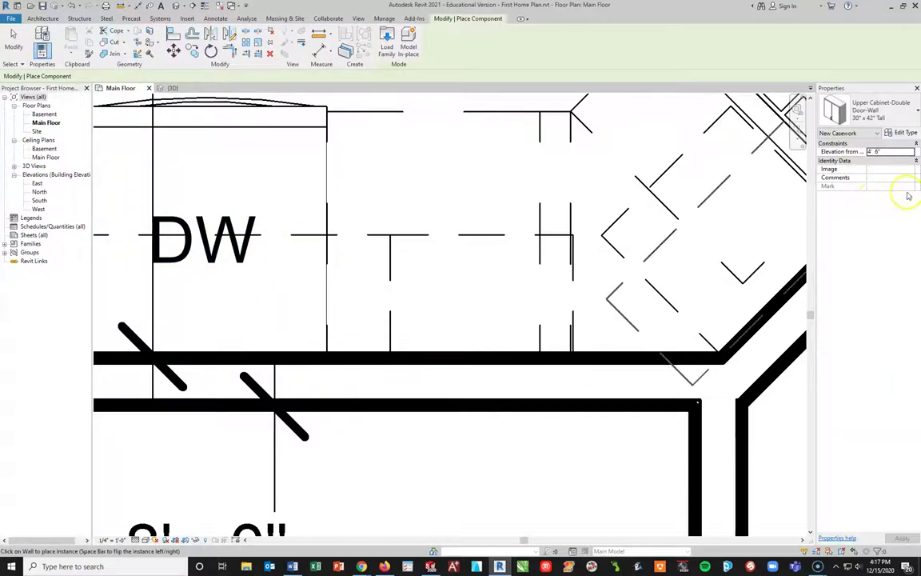
pyautogui.click(387, 40)
pyautogui.click(319, 204)
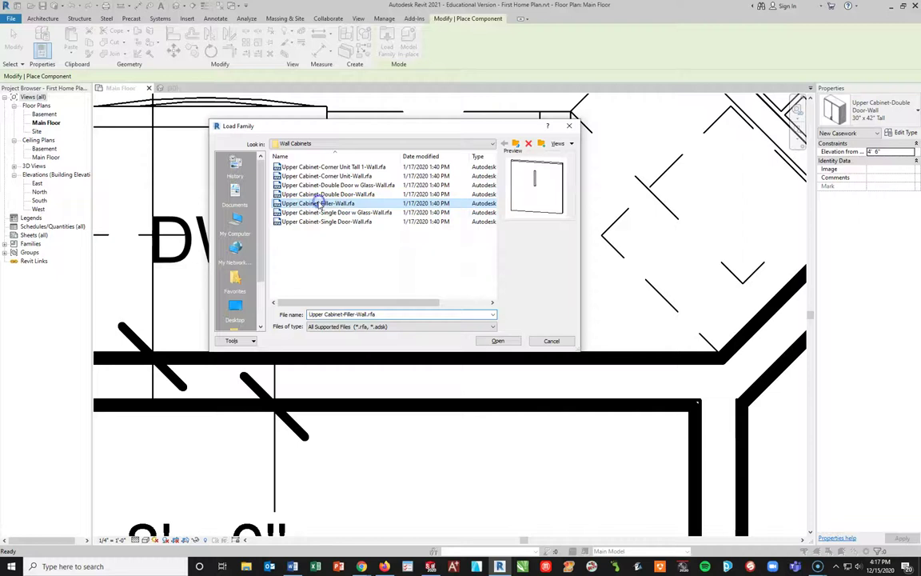
pyautogui.click(497, 341)
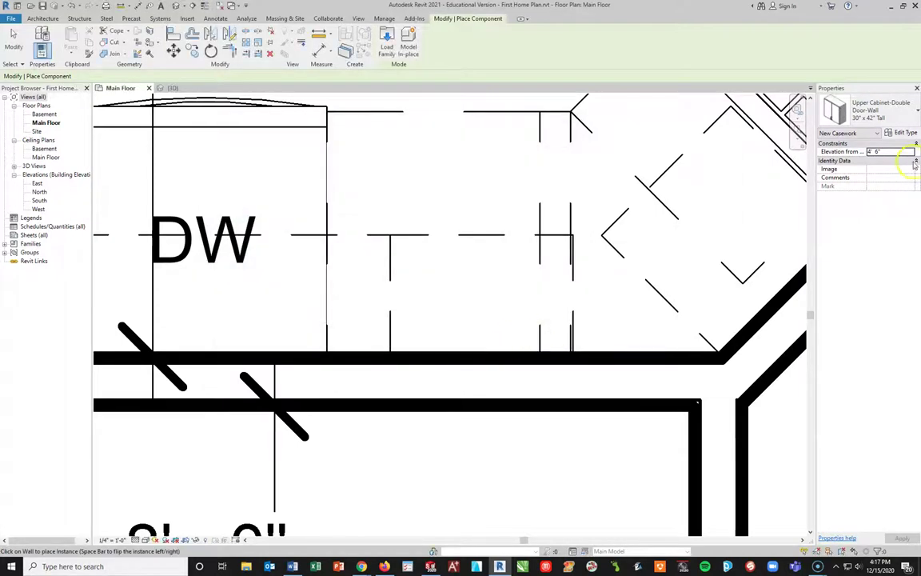
pyautogui.click(917, 112)
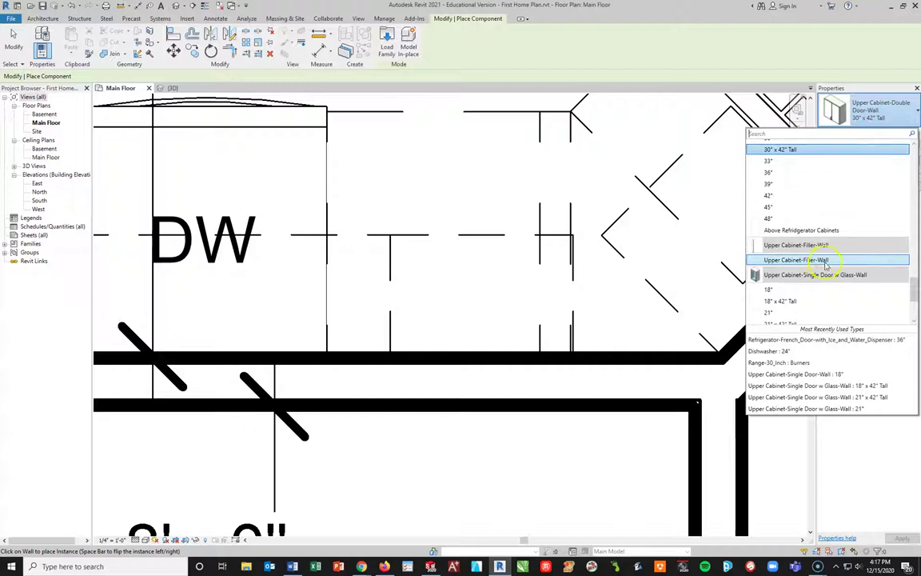
pyautogui.click(780, 260)
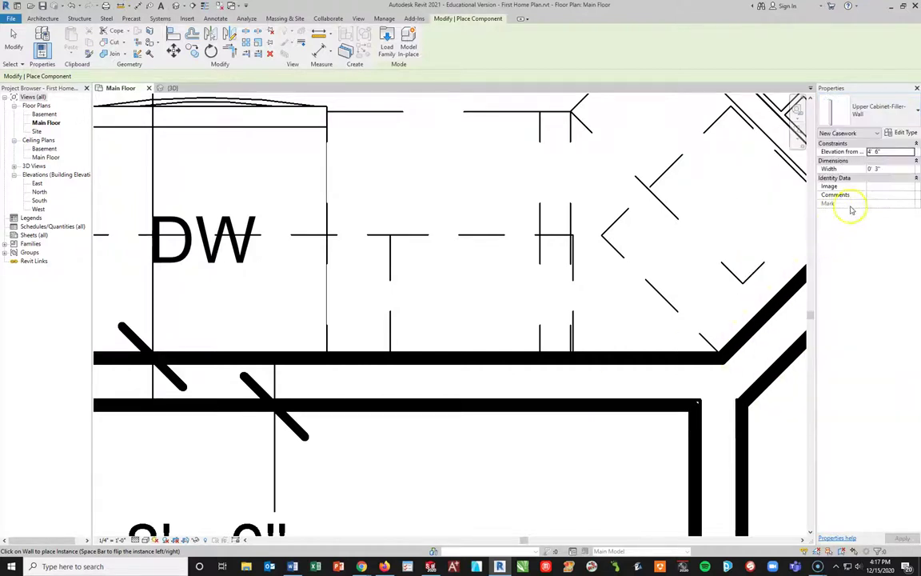
# - Check the filler's type properties and place it on the wall between the single-door cabinet and the angled glass cabinet
pyautogui.click(906, 132)
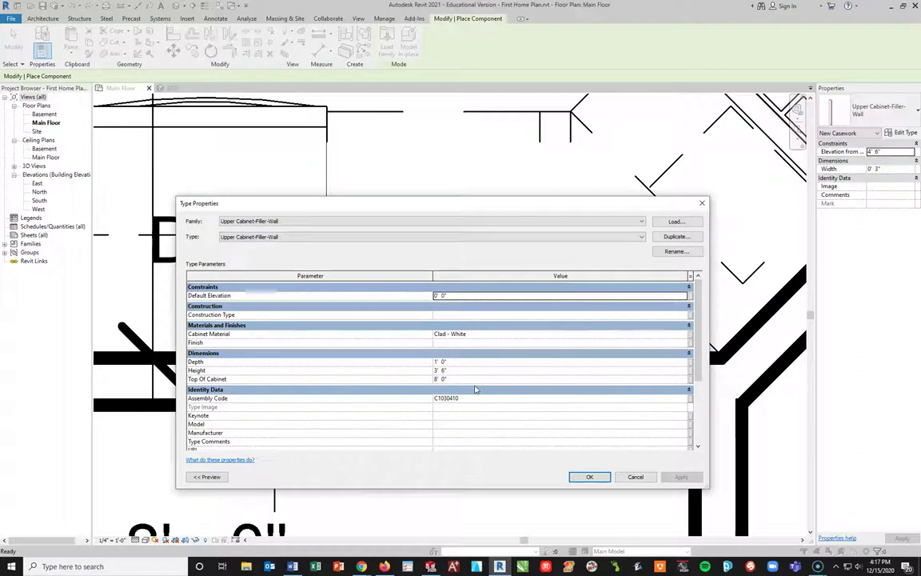
pyautogui.click(577, 478)
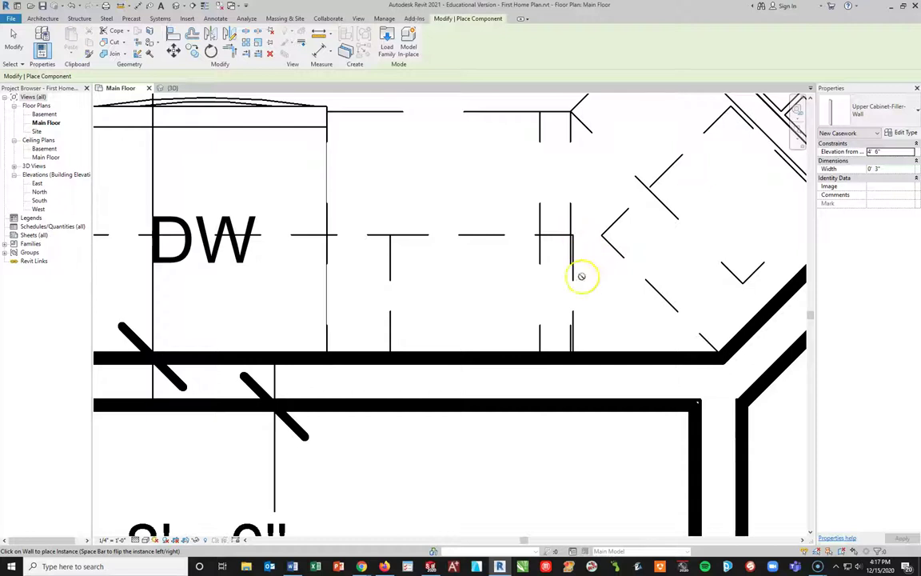
pyautogui.click(588, 358)
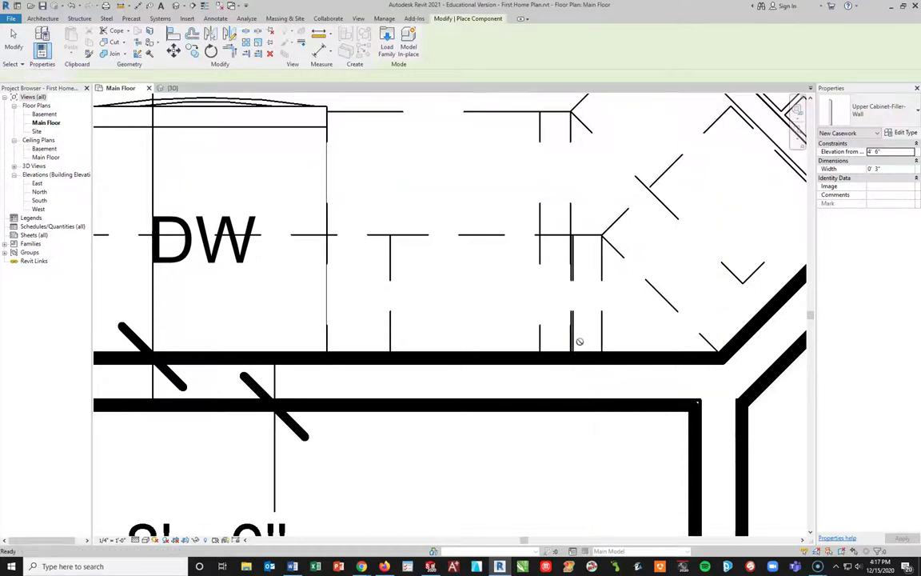
pyautogui.press('Escape')
pyautogui.press('Escape')
pyautogui.scroll(2, 583, 260)
pyautogui.scroll(4, 583, 260)
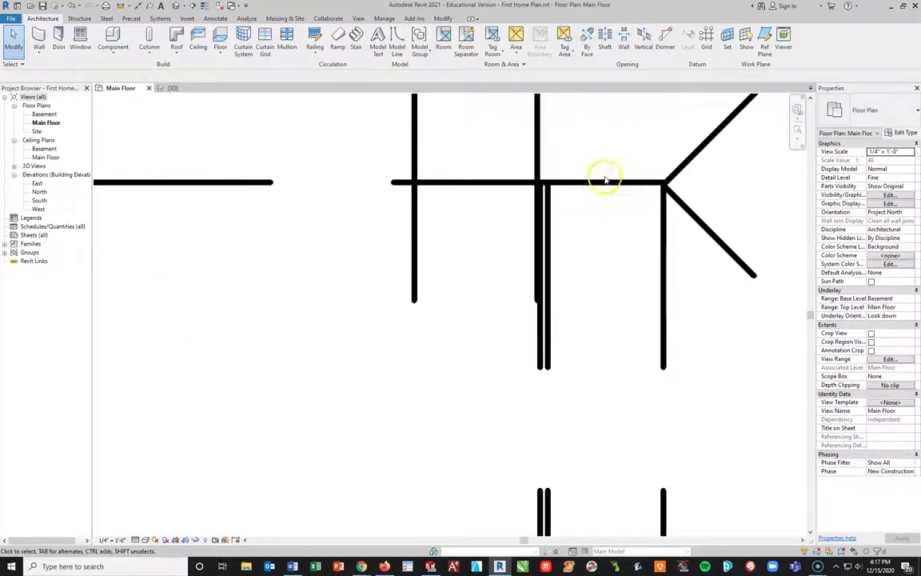
pyautogui.scroll(3, 590, 292)
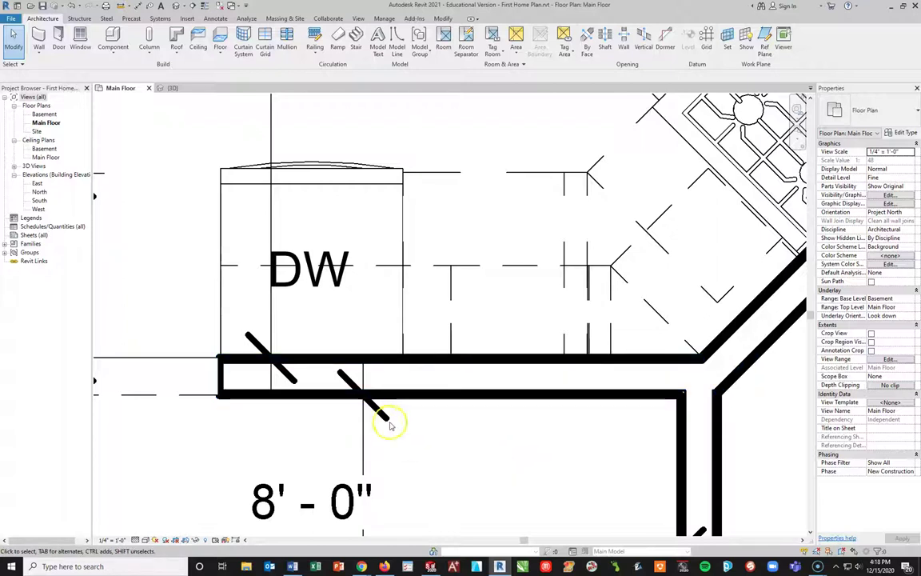
# - Try to adjust the filler's width by its side handle next to the glass cabinet
pyautogui.click(602, 310)
pyautogui.scroll(2, 602, 313)
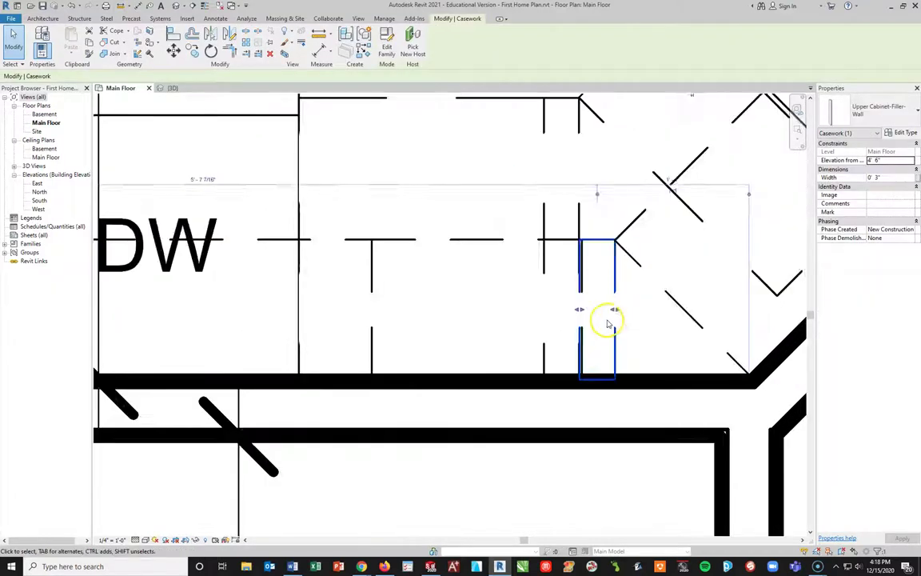
pyautogui.scroll(2, 608, 323)
pyautogui.moveTo(625, 300)
pyautogui.mouseDown()
pyautogui.moveTo(611, 300)
pyautogui.moveTo(646, 301)
pyautogui.moveTo(607, 304)
pyautogui.moveTo(640, 304)
pyautogui.moveTo(615, 305)
pyautogui.mouseUp()
pyautogui.click(661, 382)
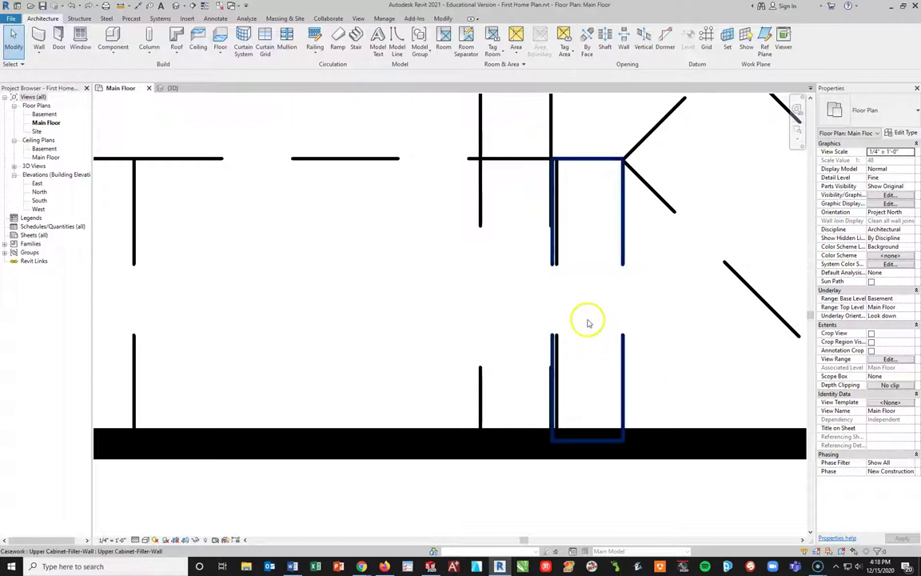
pyautogui.scroll(-2, 590, 320)
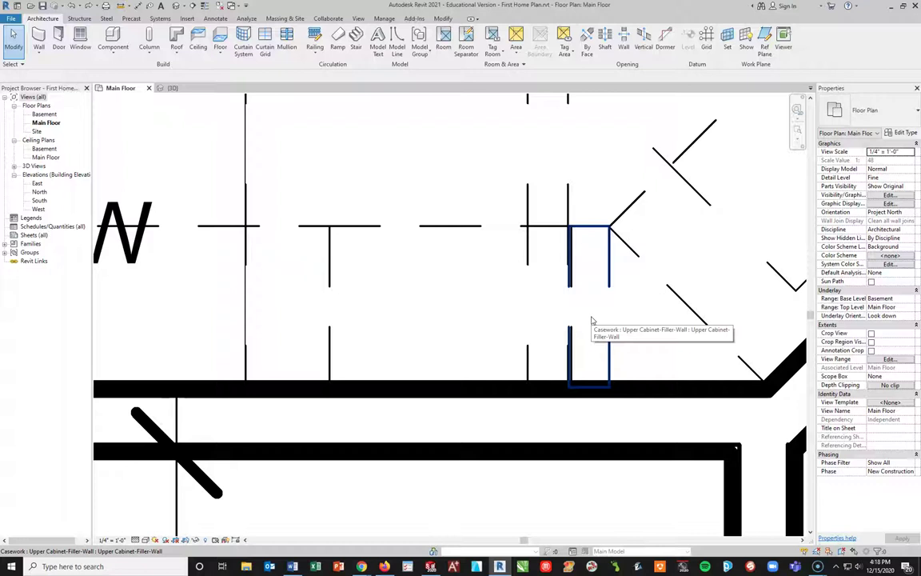
pyautogui.click(386, 302)
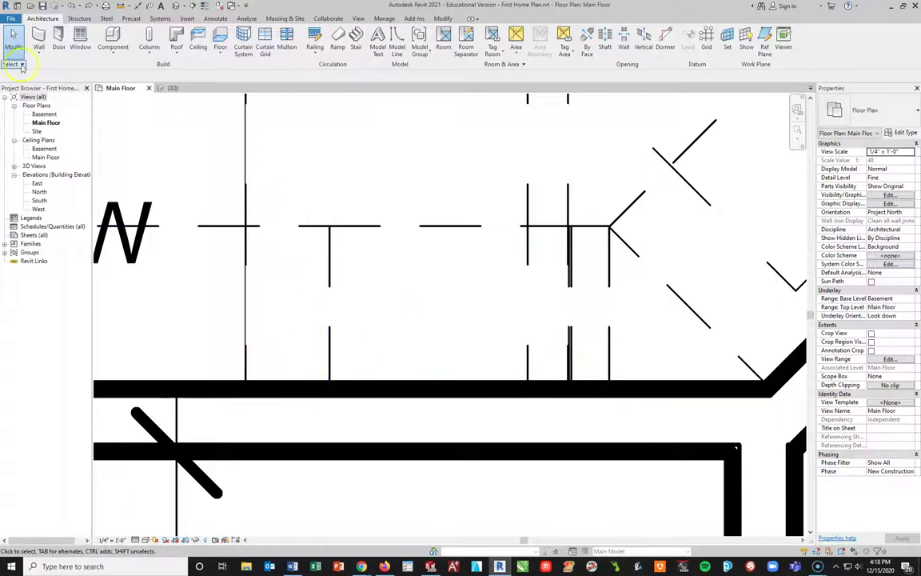
# - Examine the upper cabinets and the new filler in the 3D view, orbiting to face the range wall
pyautogui.click(171, 87)
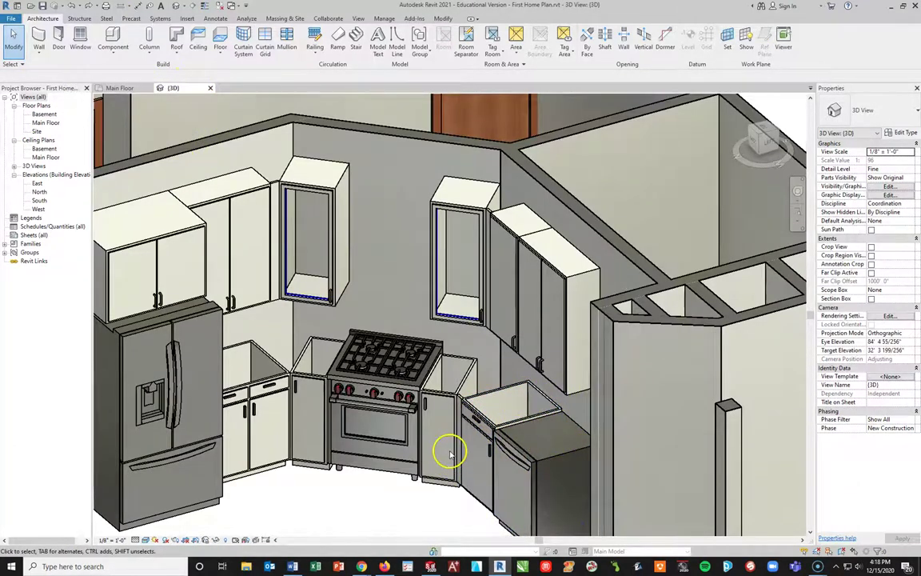
pyautogui.click(797, 193)
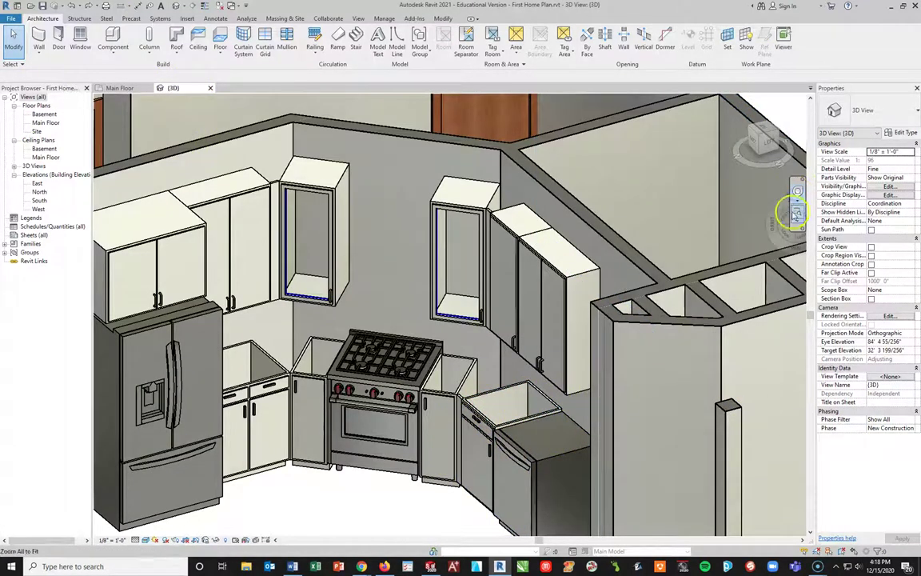
pyautogui.moveTo(512, 372); pyautogui.dragTo(534, 370)
pyautogui.moveTo(688, 339)
pyautogui.mouseDown()
pyautogui.moveTo(672, 336)
pyautogui.moveTo(689, 336)
pyautogui.mouseUp()
pyautogui.moveTo(570, 318); pyautogui.dragTo(586, 387)
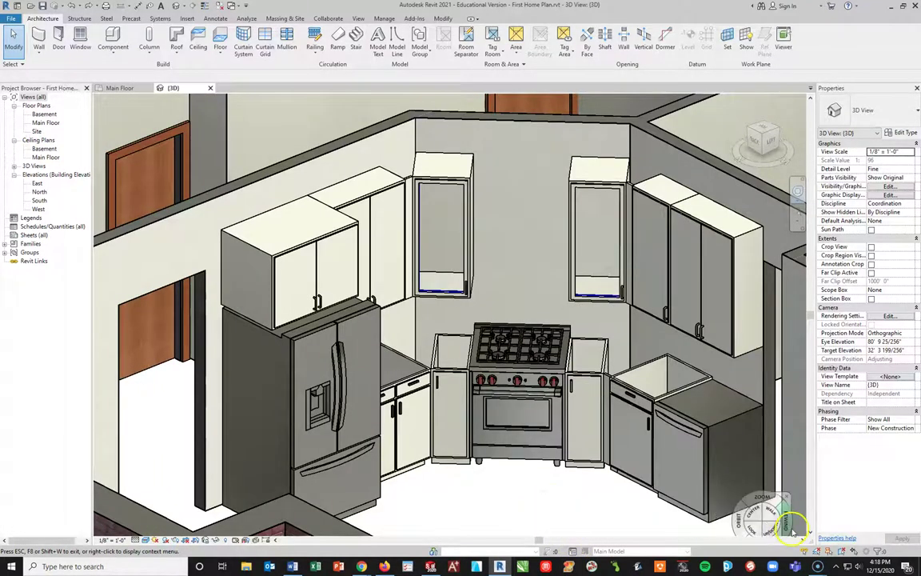
pyautogui.press('Escape')
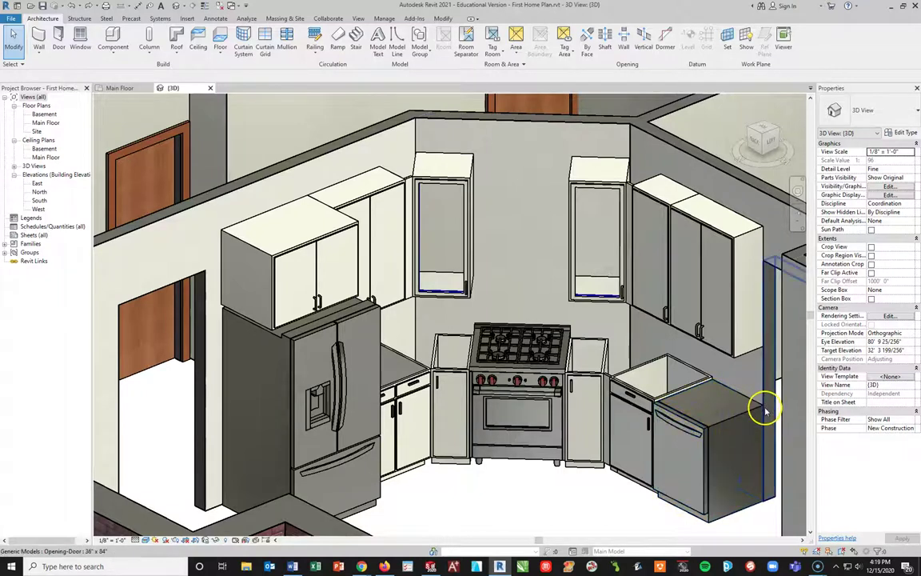
pyautogui.click(773, 337)
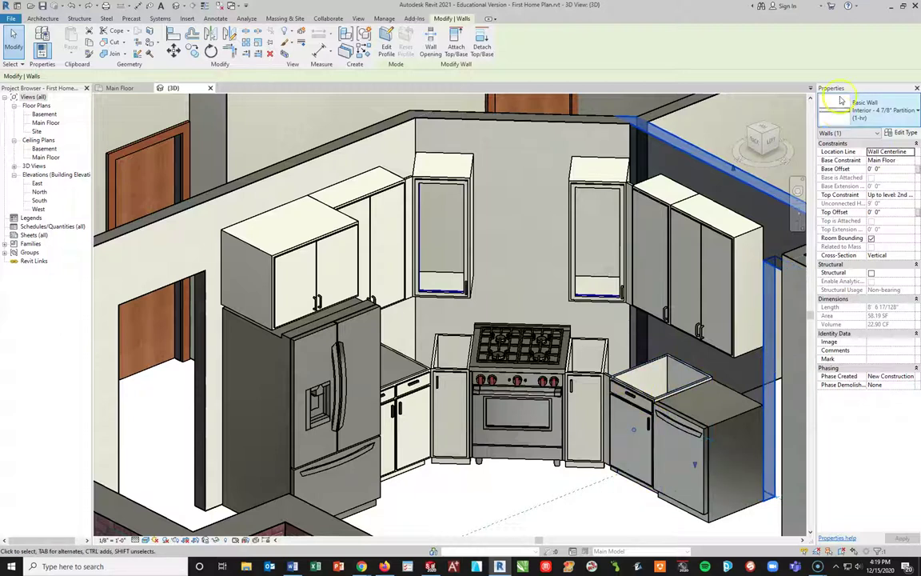
pyautogui.press('Escape')
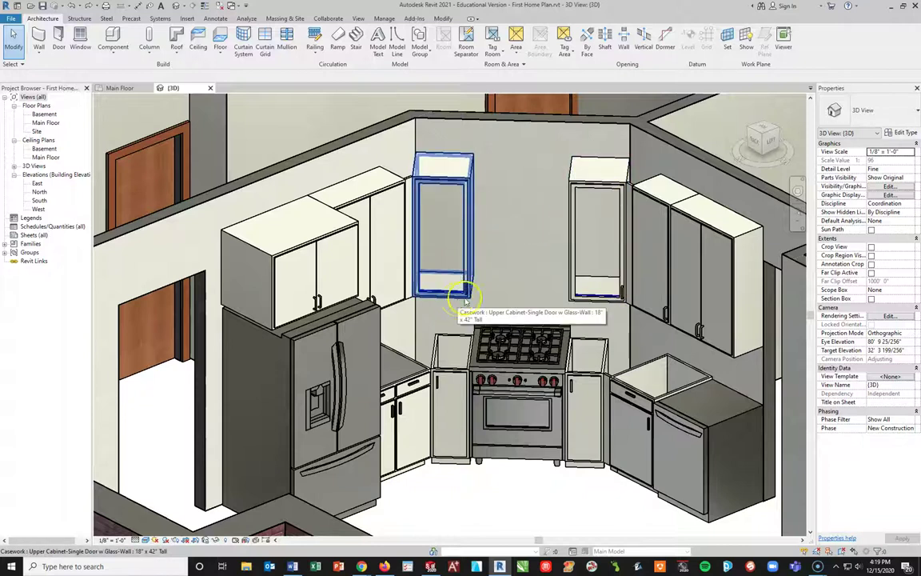
pyautogui.scroll(-3, 512, 462)
pyautogui.scroll(4, 519, 459)
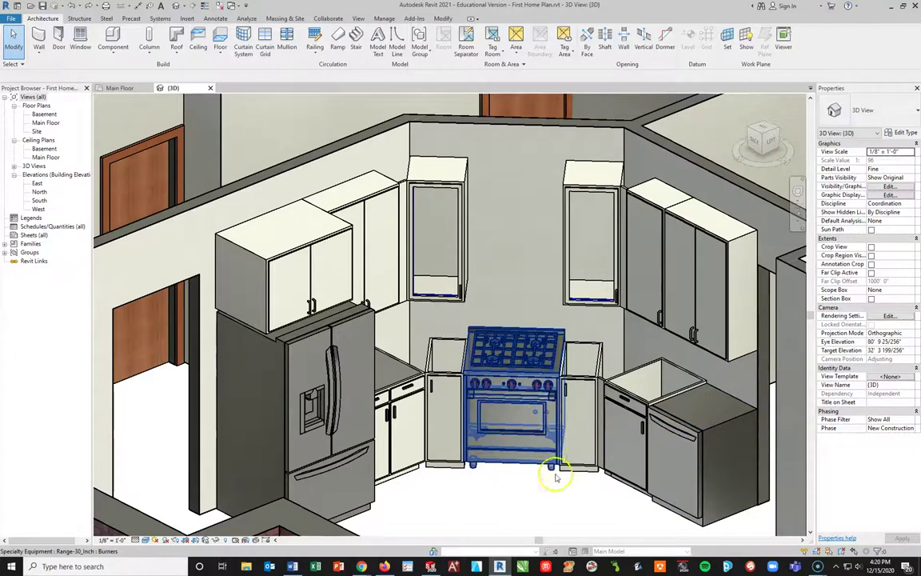
# - From the Main Floor plan, start placing a component and browse the family library to the Domestic folder under Specialty Equipment
pyautogui.click(122, 88)
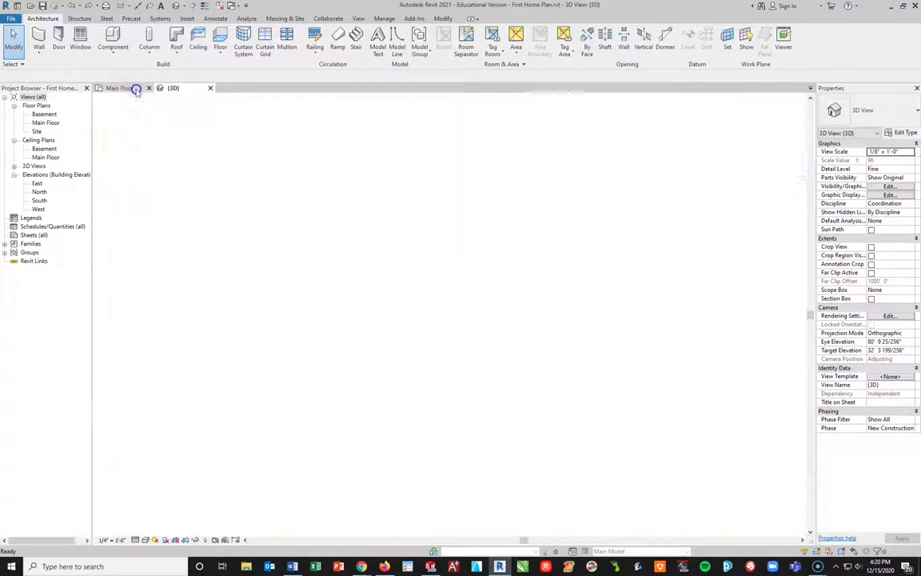
pyautogui.scroll(-3, 618, 330)
pyautogui.moveTo(672, 324); pyautogui.dragTo(184, 531, button='middle')
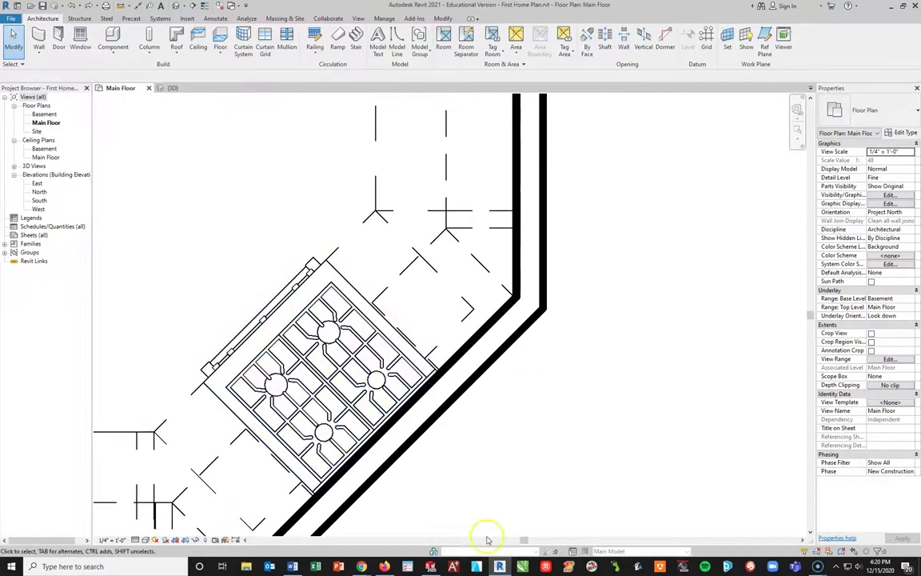
pyautogui.click(113, 36)
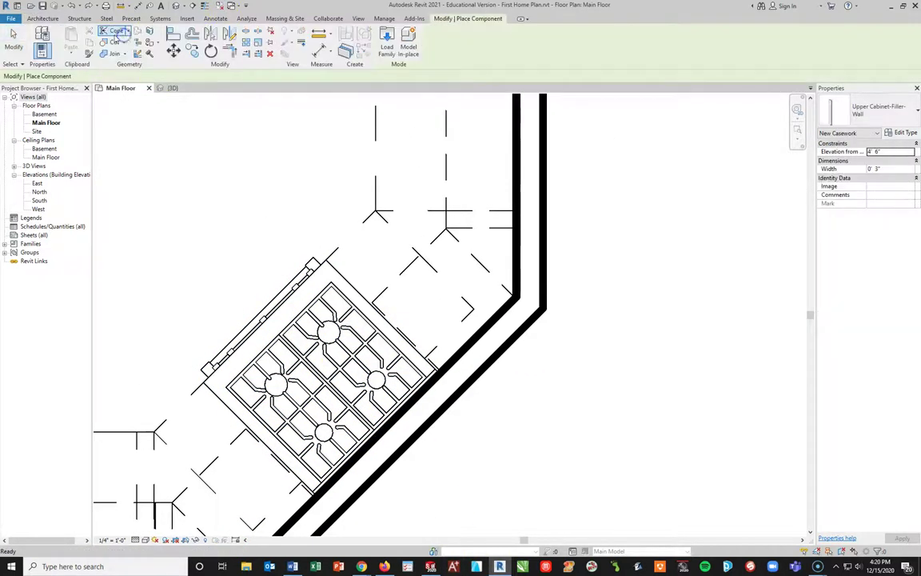
pyautogui.click(386, 38)
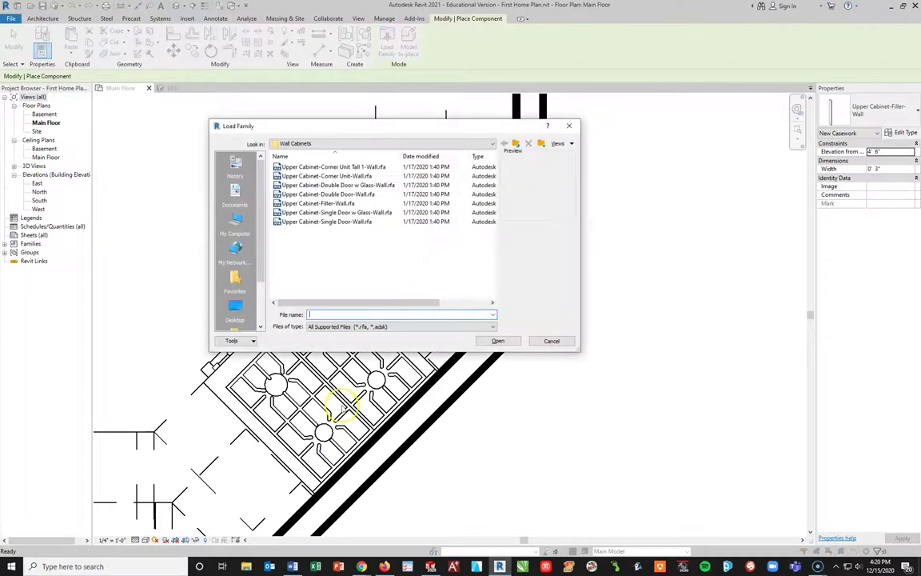
pyautogui.click(516, 144)
pyautogui.click(516, 144)
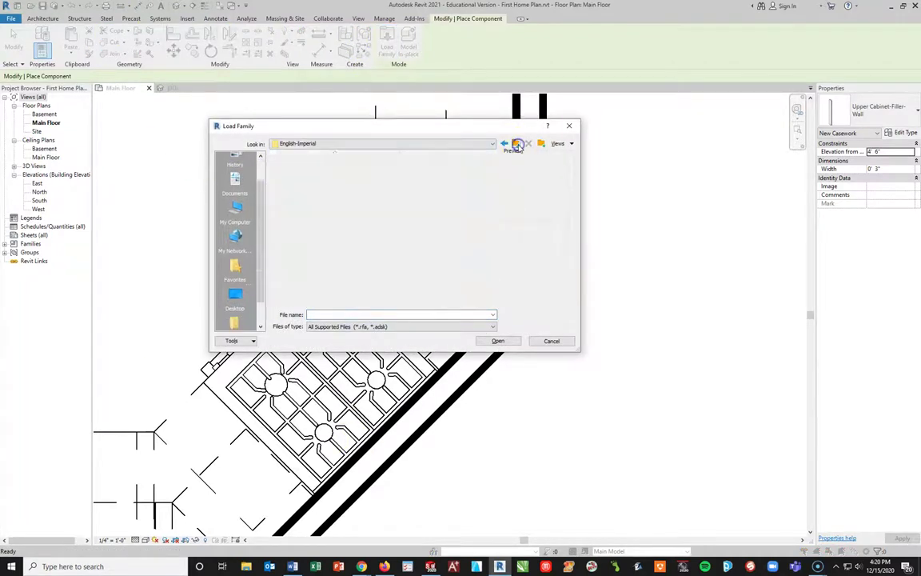
pyautogui.scroll(-3, 319, 248)
pyautogui.scroll(-2, 324, 250)
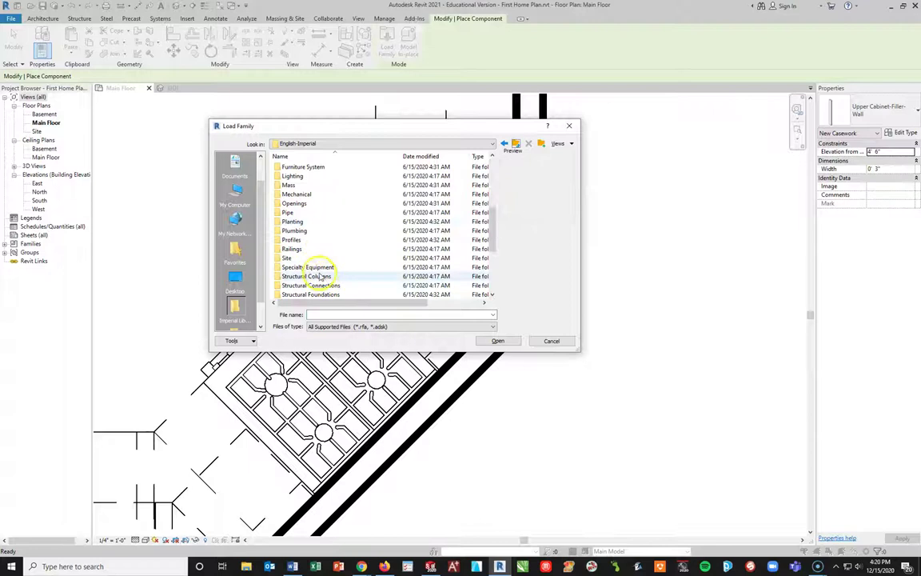
pyautogui.doubleClick(318, 268)
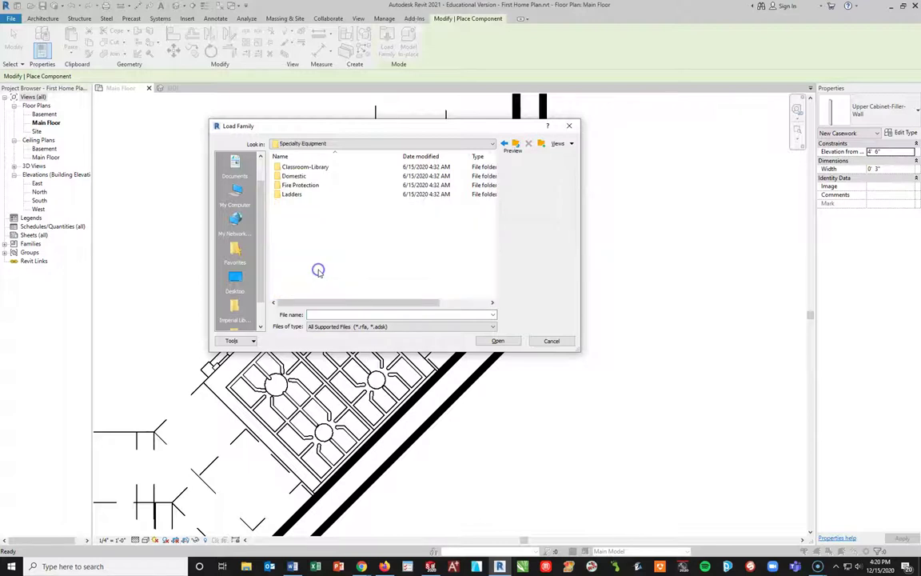
pyautogui.doubleClick(283, 176)
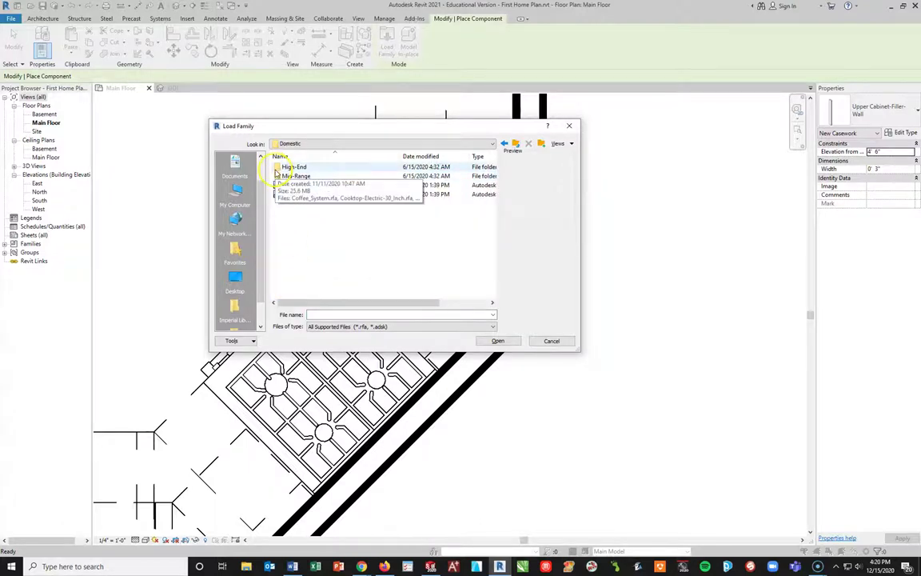
# - Preview the Oven-Microwave family in the Mid-Range folder
pyautogui.doubleClick(276, 167)
pyautogui.doubleClick(290, 176)
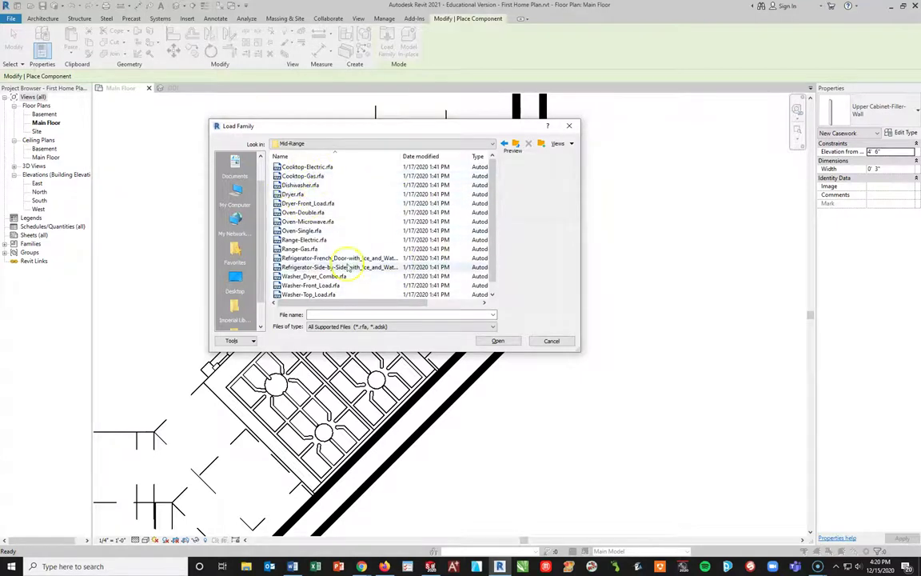
pyautogui.click(308, 221)
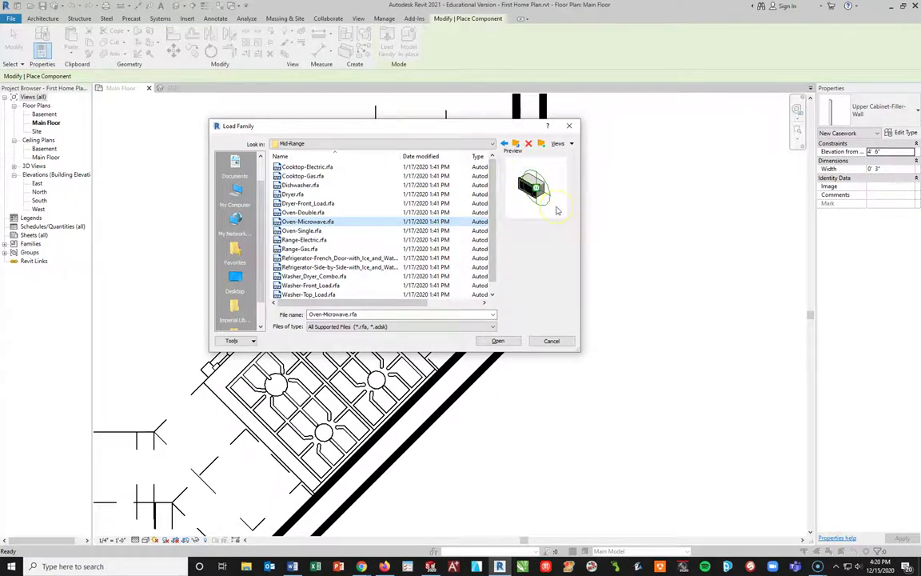
# - Open the High-End folder and preview the built-in microwave, single and double oven families
pyautogui.click(506, 142)
pyautogui.click(277, 168)
pyautogui.doubleClick(278, 168)
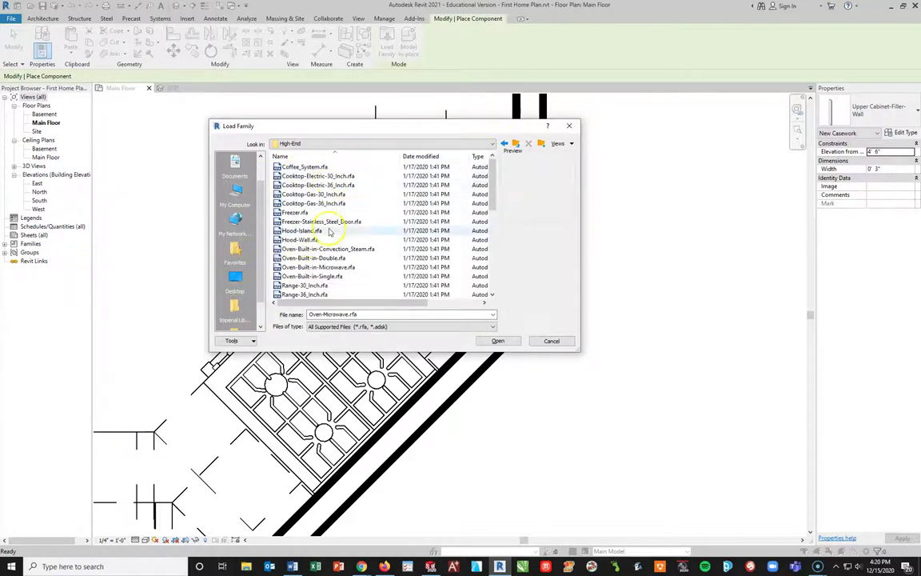
pyautogui.scroll(-1, 340, 267)
pyautogui.click(320, 184)
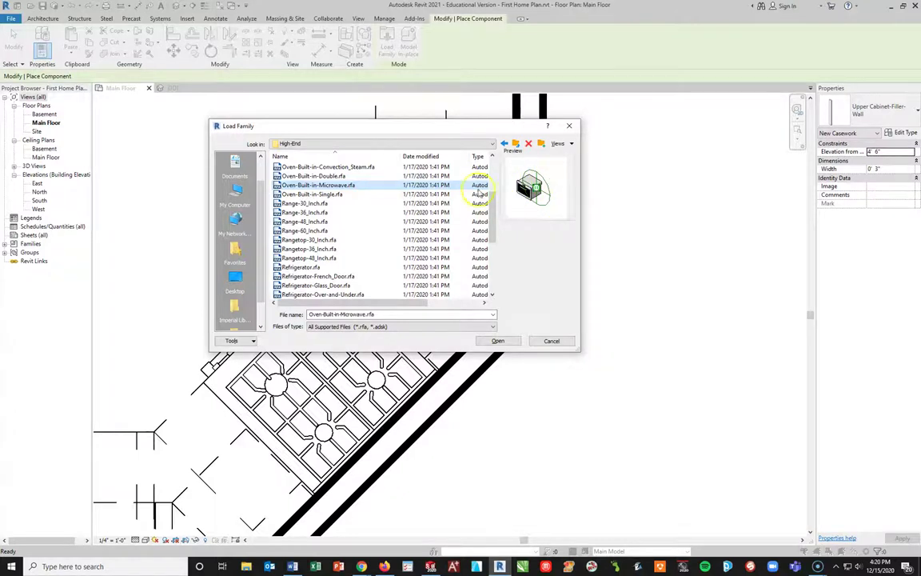
pyautogui.click(324, 194)
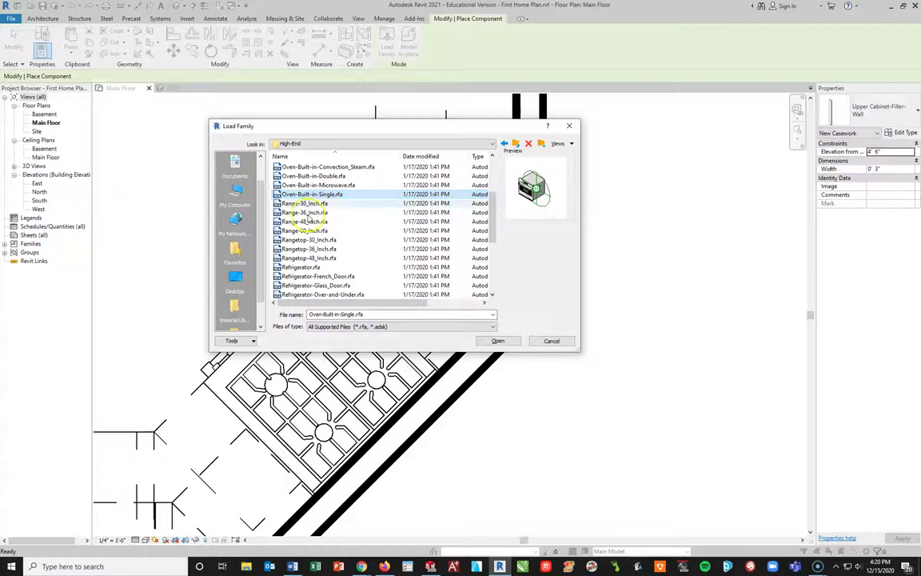
pyautogui.click(312, 176)
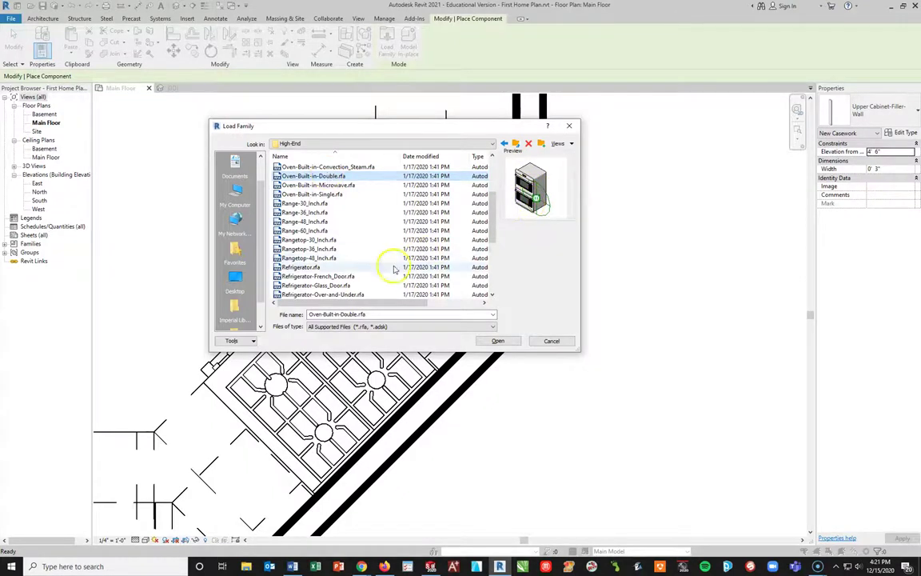
pyautogui.scroll(-3, 360, 216)
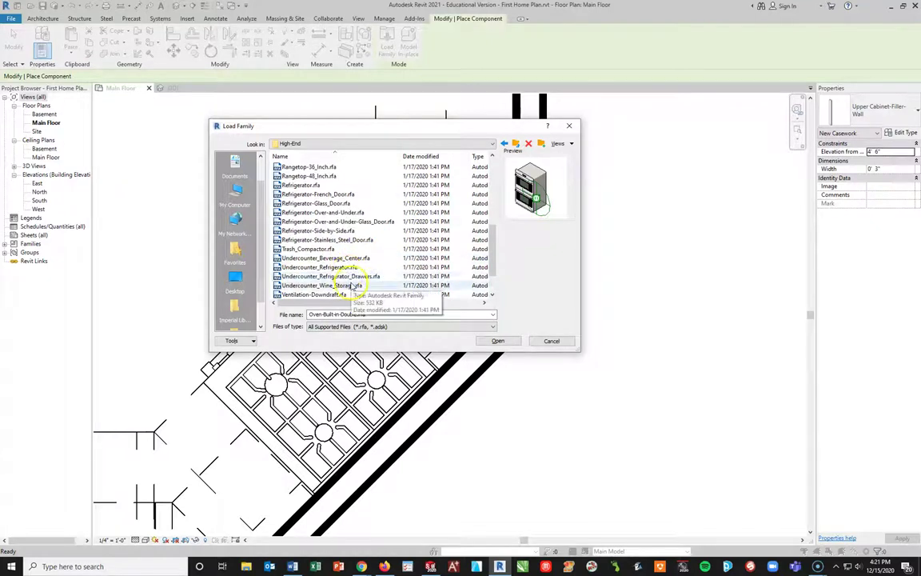
pyautogui.scroll(3, 336, 256)
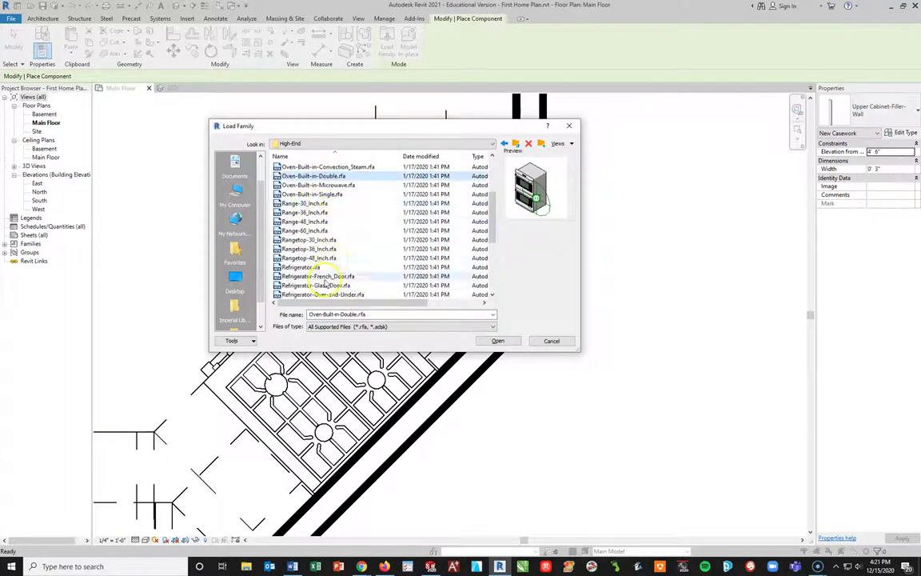
pyautogui.scroll(3, 328, 232)
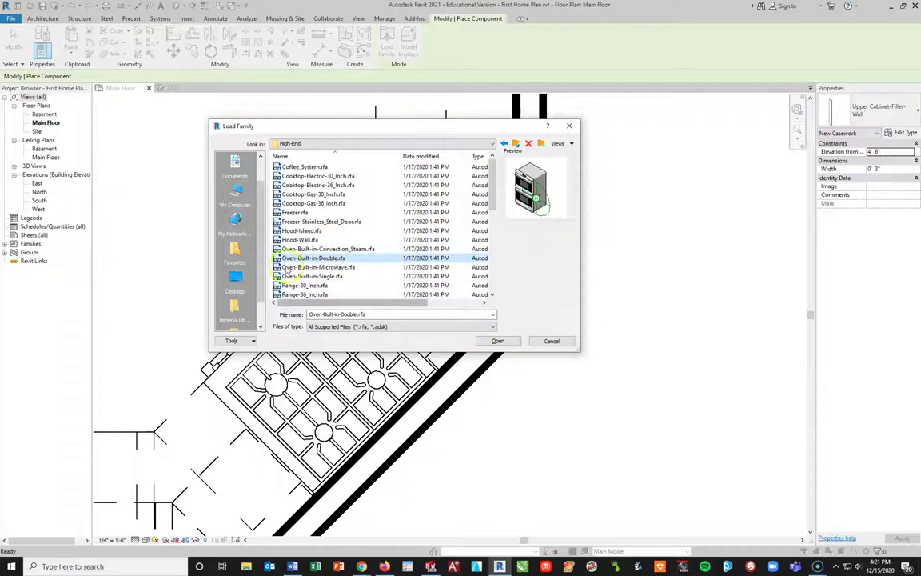
# - Compare the island and wall hood previews and load the Hood-Wall family
pyautogui.click(297, 232)
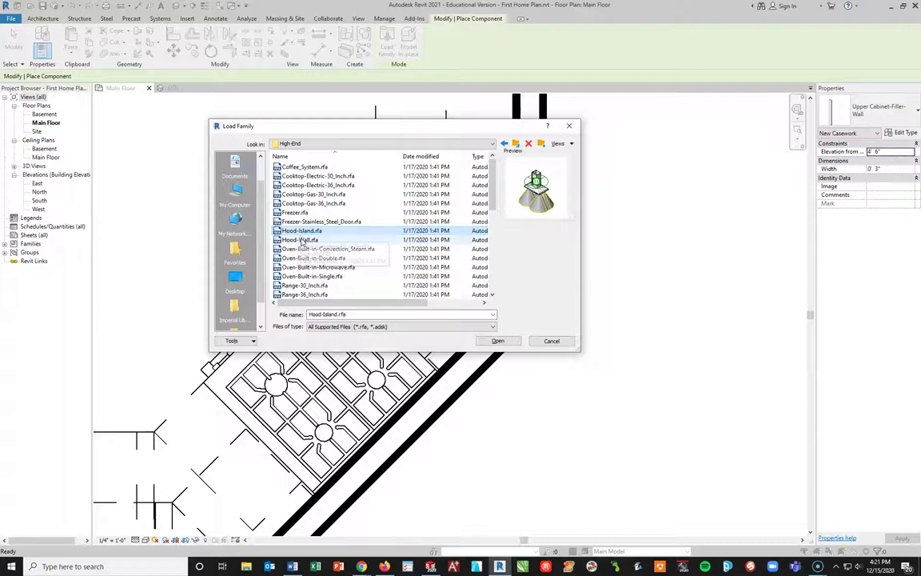
pyautogui.click(300, 240)
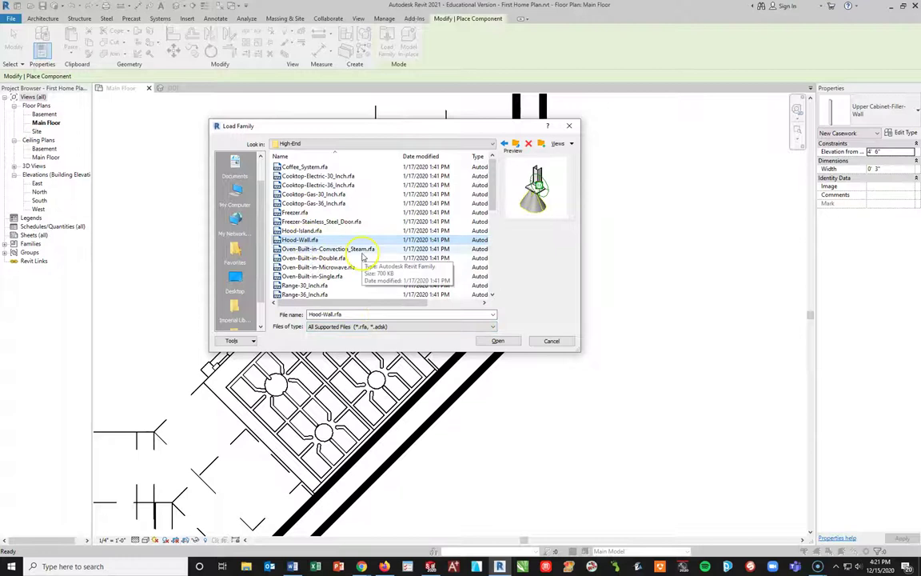
pyautogui.click(497, 341)
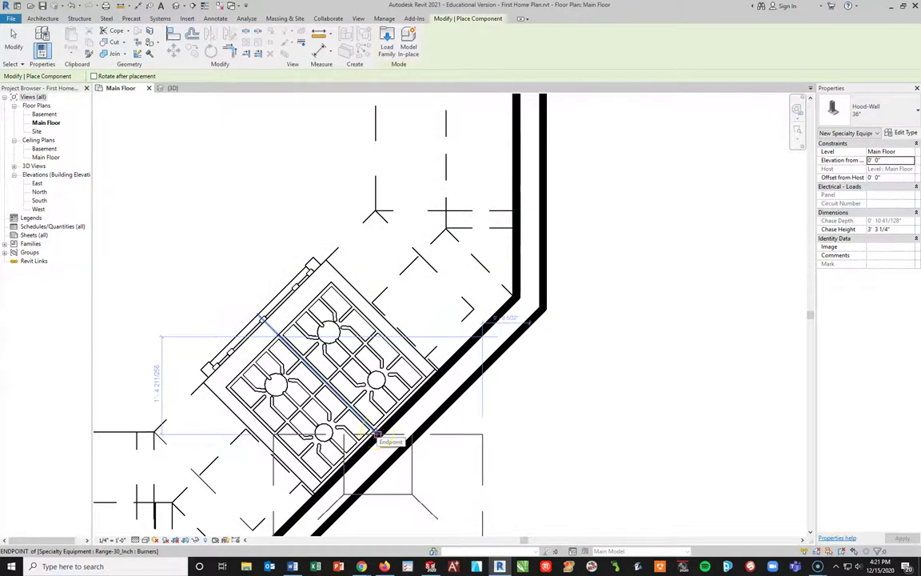
# - Place the 36" wall hood at the middle of the range's back edge with rotation after placement, angling it diagonally
pyautogui.click(128, 93)
pyautogui.click(93, 76)
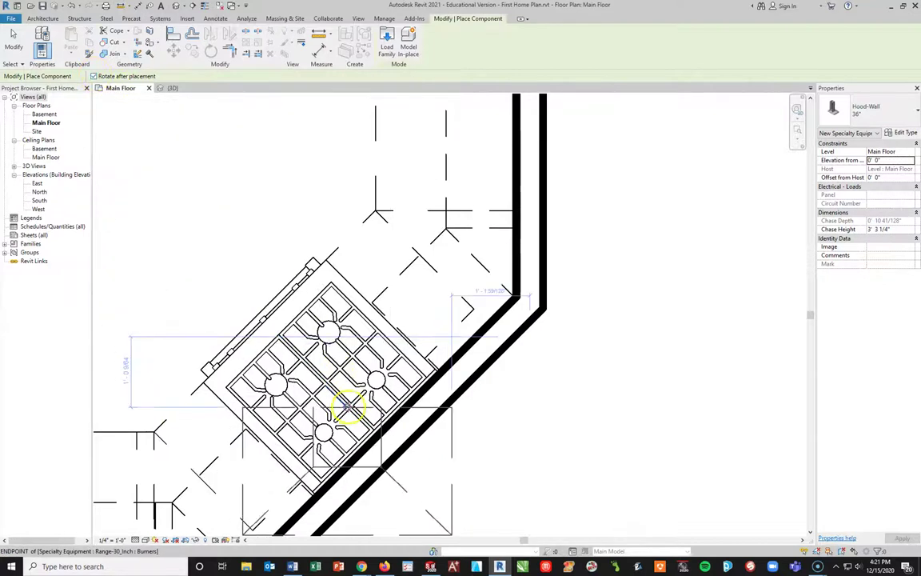
pyautogui.click(379, 432)
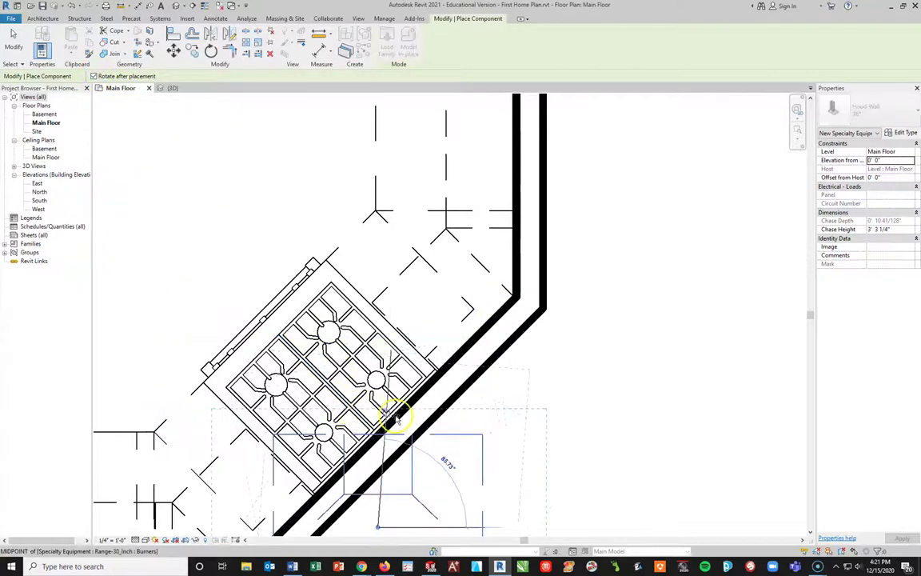
pyautogui.scroll(4, 469, 530)
pyautogui.scroll(-5, 477, 448)
pyautogui.moveTo(499, 460); pyautogui.dragTo(551, 195, button='middle')
pyautogui.scroll(-2, 555, 205)
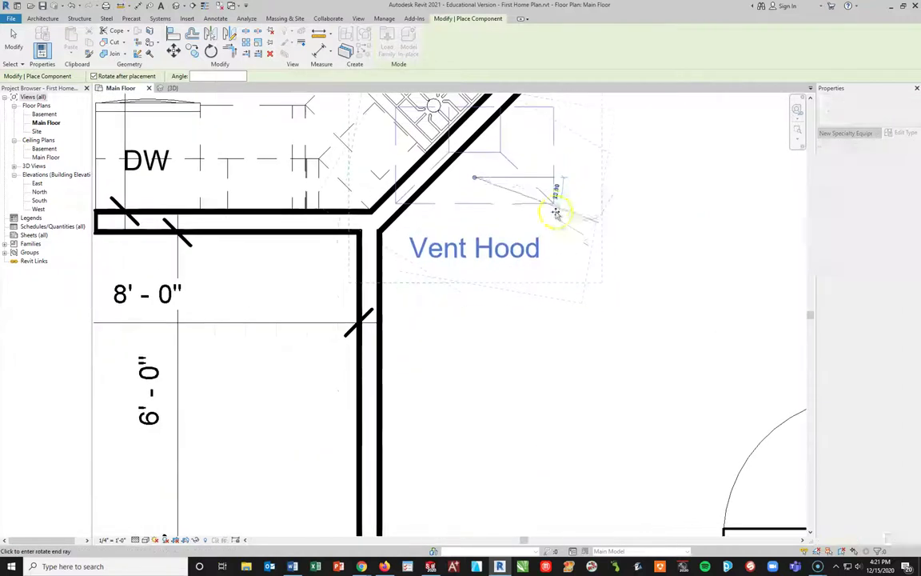
pyautogui.click(536, 245)
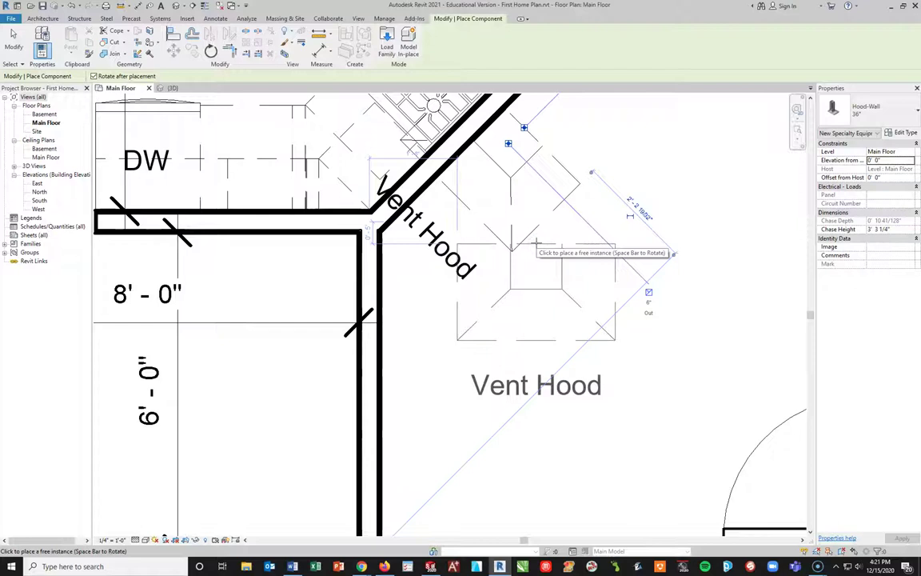
pyautogui.press('Escape')
pyautogui.press('Escape')
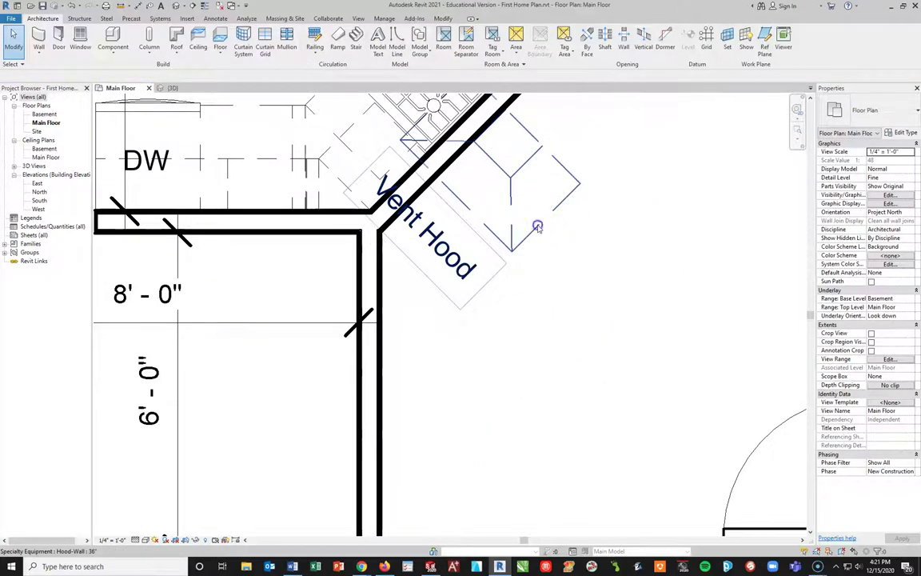
# - Rotate the vent hood a quarter turn clockwise so that its back runs parallel to the diagonal wall
pyautogui.click(536, 224)
pyautogui.click(211, 51)
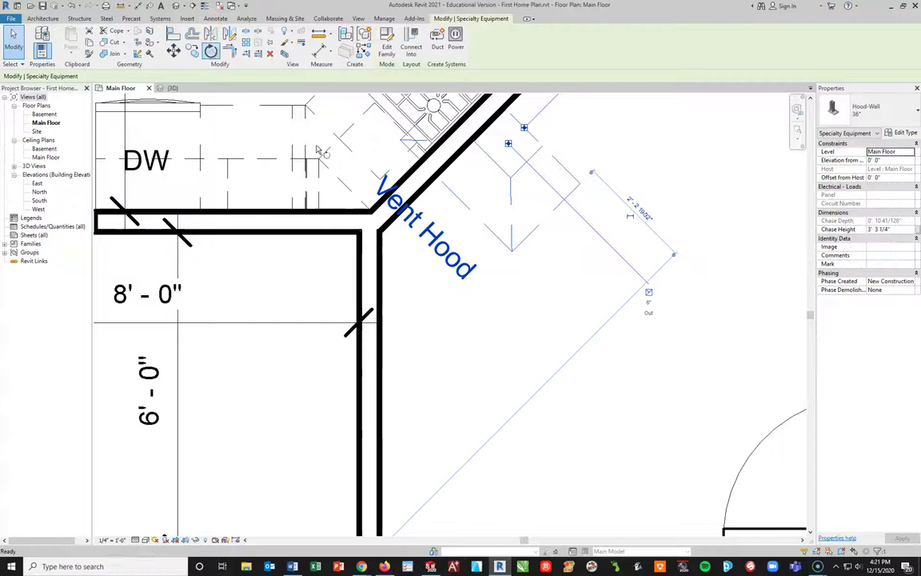
pyautogui.click(530, 242)
pyautogui.click(522, 245)
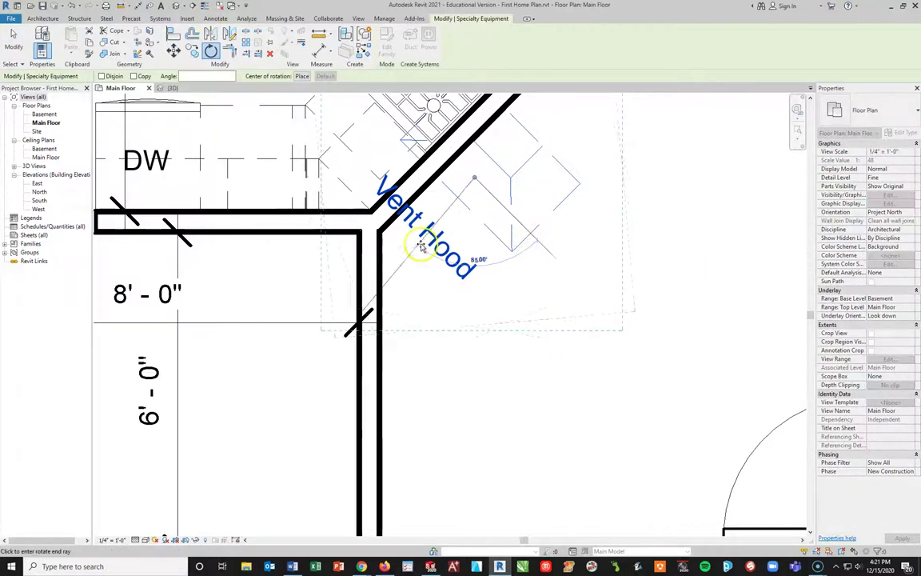
pyautogui.click(410, 247)
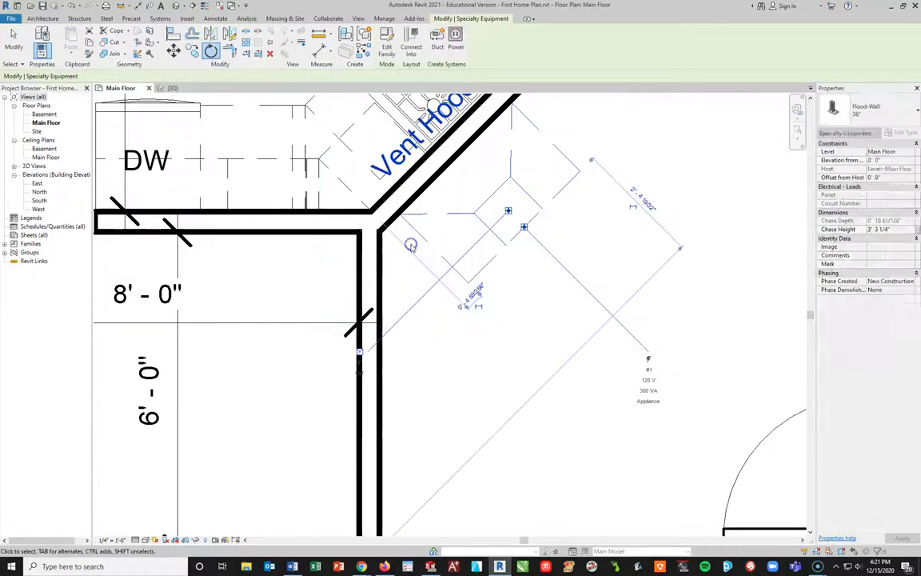
pyautogui.click(463, 288)
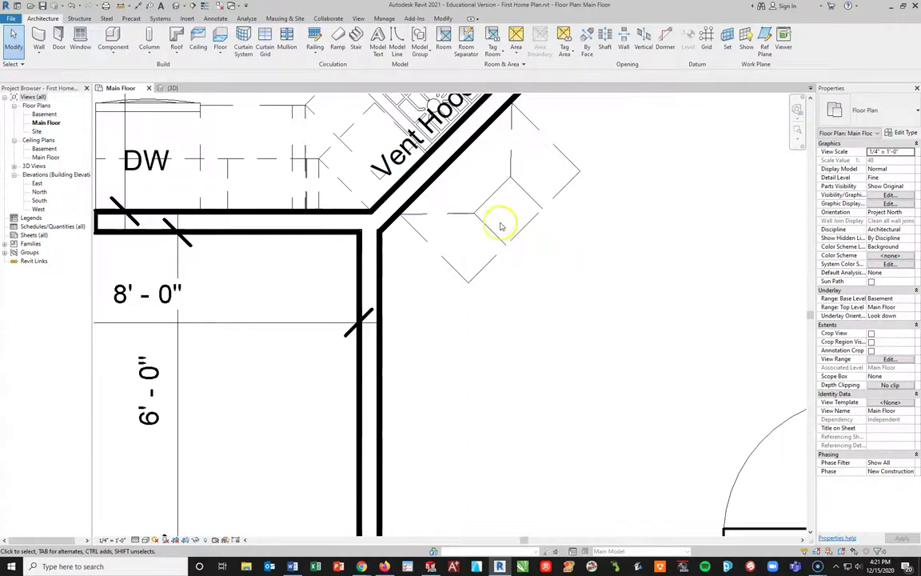
# - Move the vent hood through the diagonal wall so it sits over the range
pyautogui.click(522, 233)
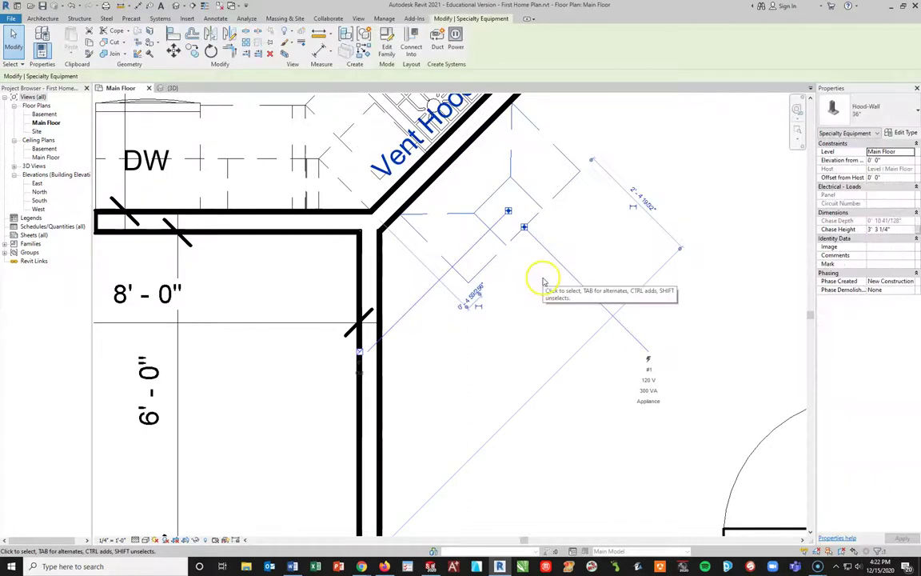
pyautogui.scroll(1, 539, 273)
pyautogui.scroll(-3, 540, 276)
pyautogui.moveTo(540, 276); pyautogui.dragTo(467, 328, button='middle')
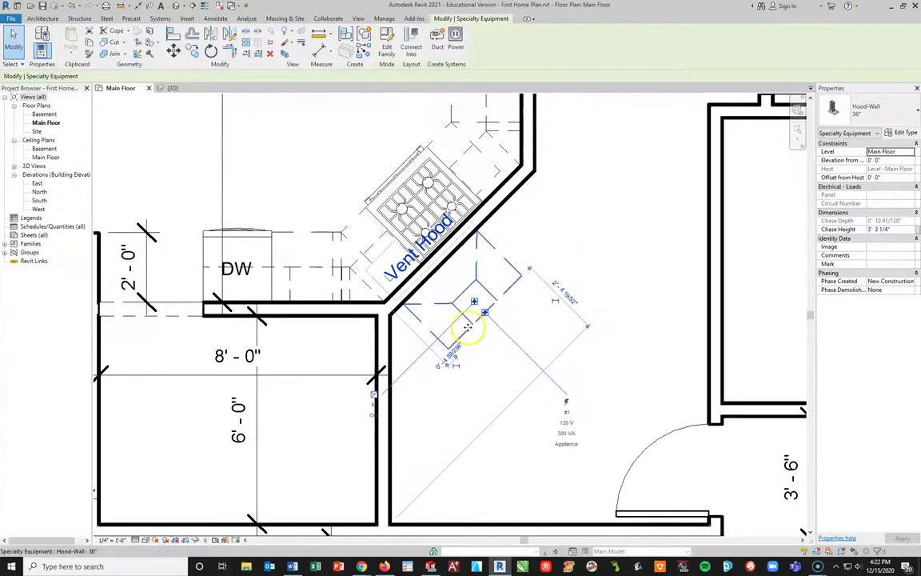
pyautogui.moveTo(474, 322); pyautogui.dragTo(448, 243)
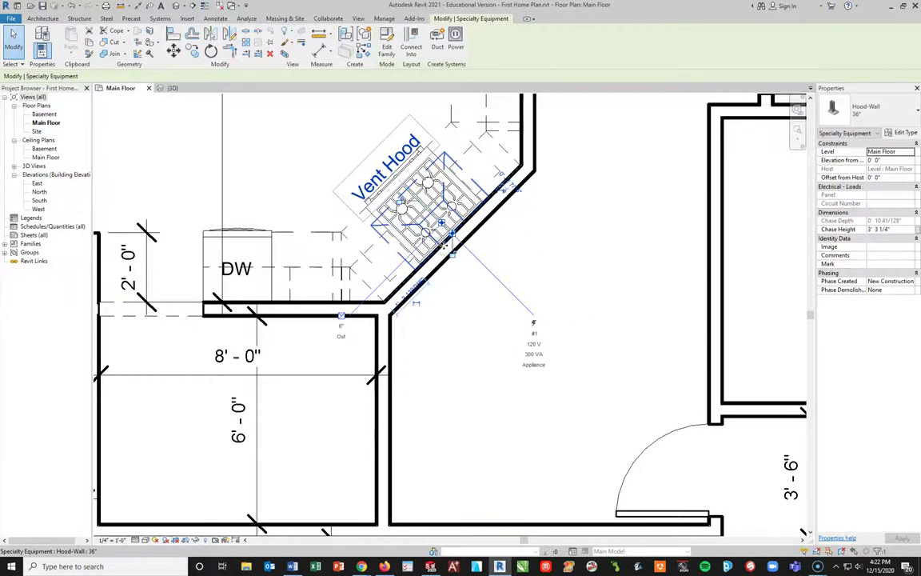
pyautogui.scroll(2, 470, 245)
pyautogui.scroll(2, 470, 245)
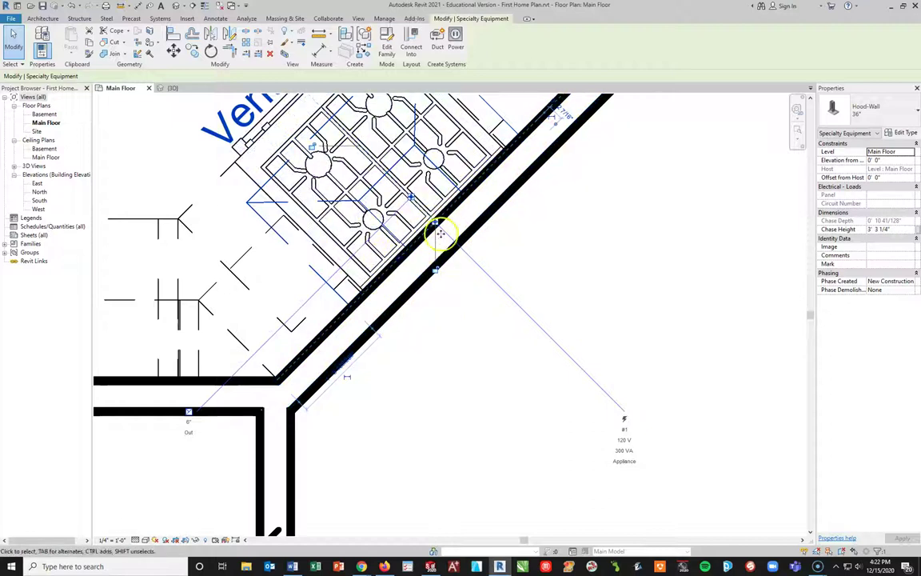
pyautogui.press('Escape')
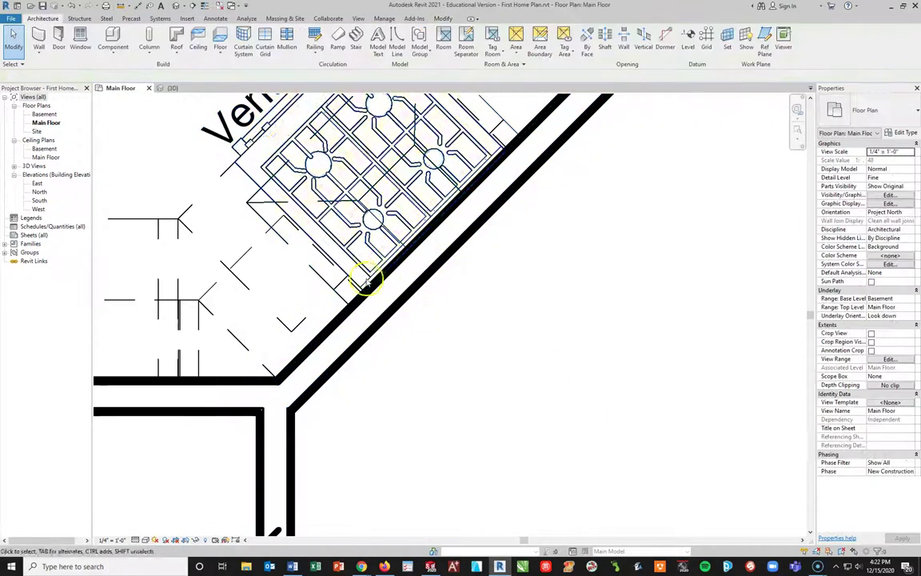
pyautogui.scroll(-2, 404, 216)
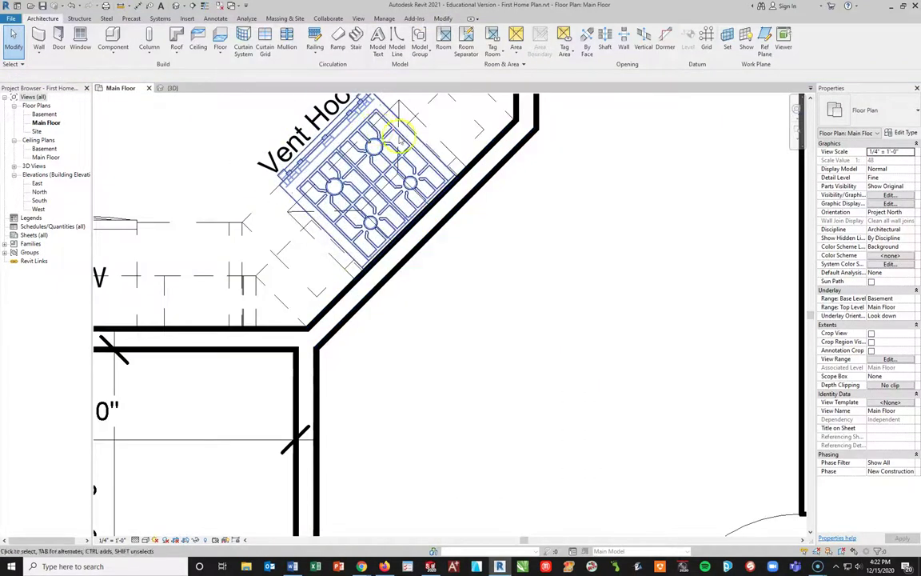
# - Turn off the Vent Hood label in the type properties of the wall hood above the range
pyautogui.click(443, 181)
pyautogui.click(455, 262)
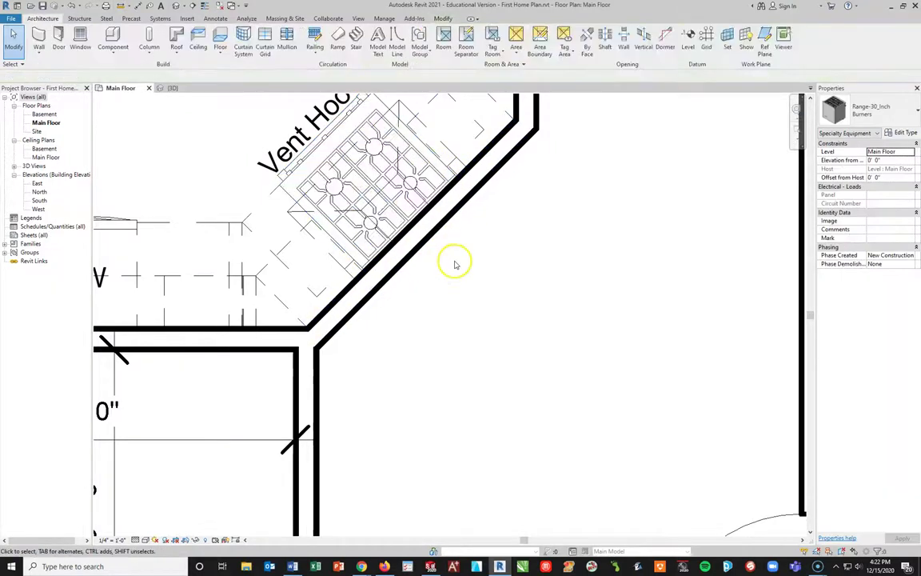
pyautogui.click(341, 262)
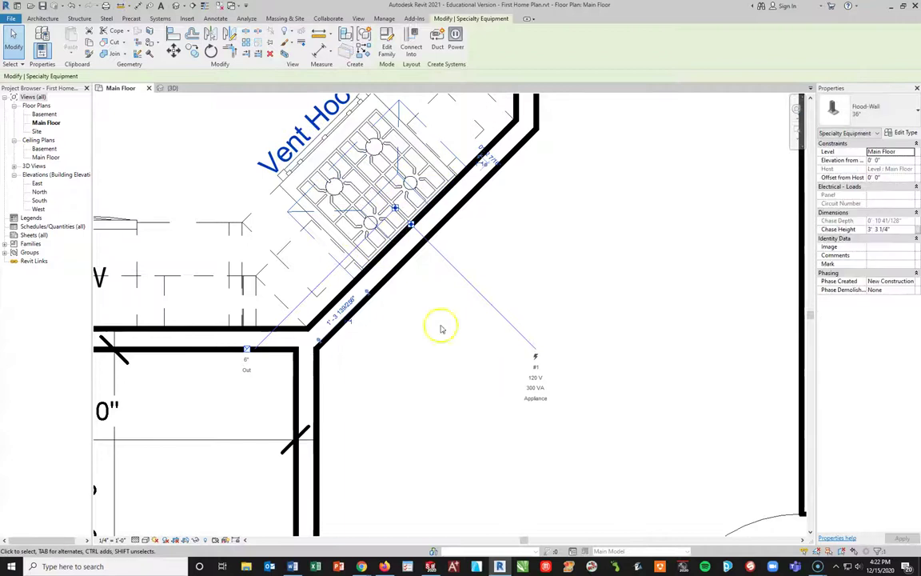
pyautogui.click(906, 133)
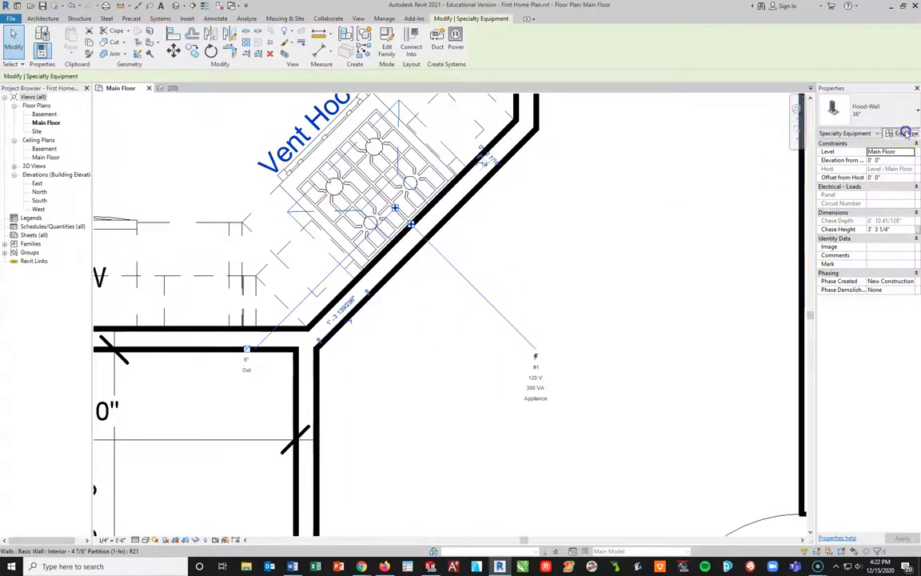
pyautogui.click(437, 316)
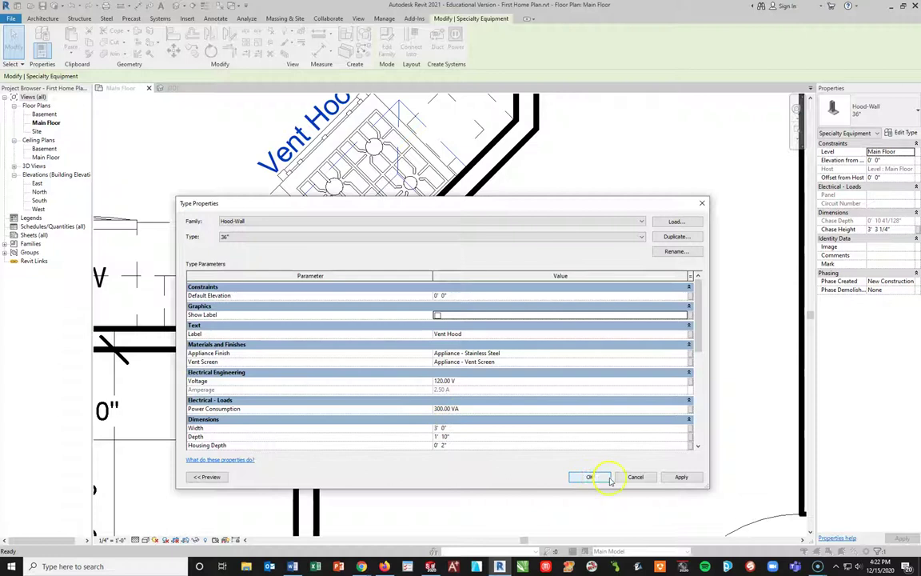
# - Set the wall hood type's width to 30", apply the change and close the type properties
pyautogui.click(443, 429)
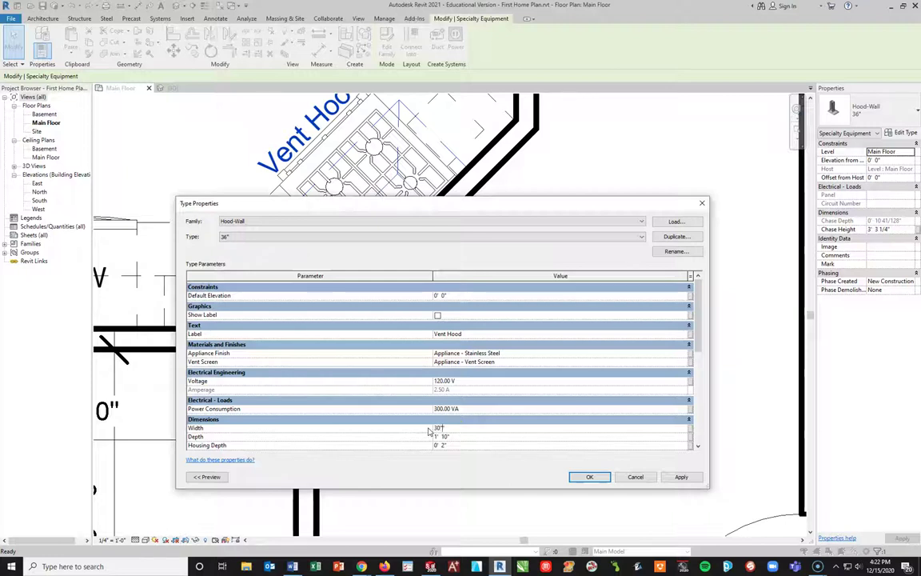
pyautogui.write('"')
pyautogui.press('Return')
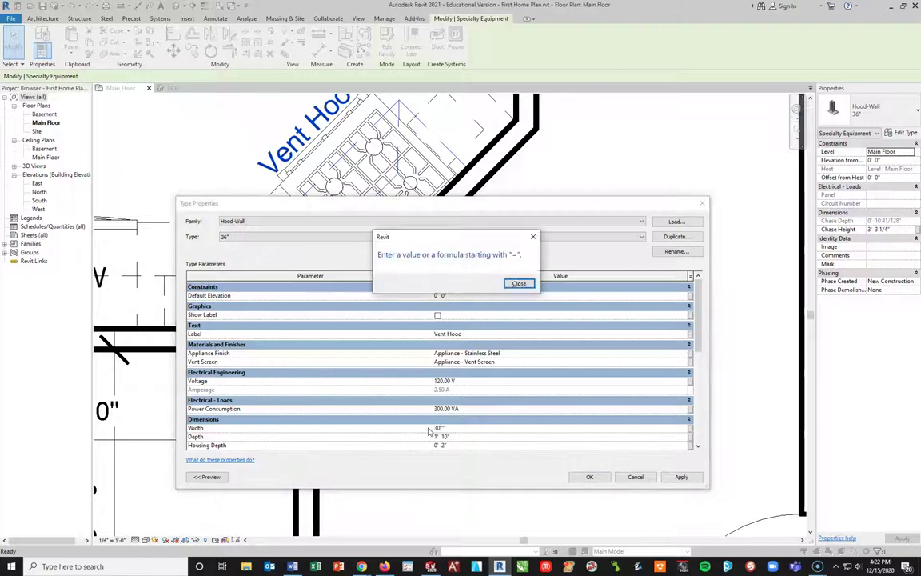
pyautogui.click(518, 283)
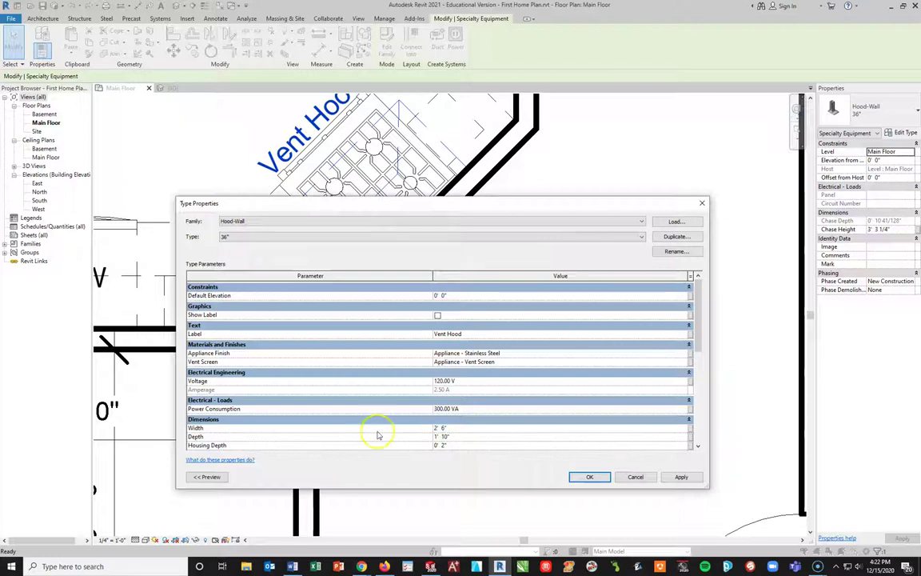
pyautogui.click(676, 478)
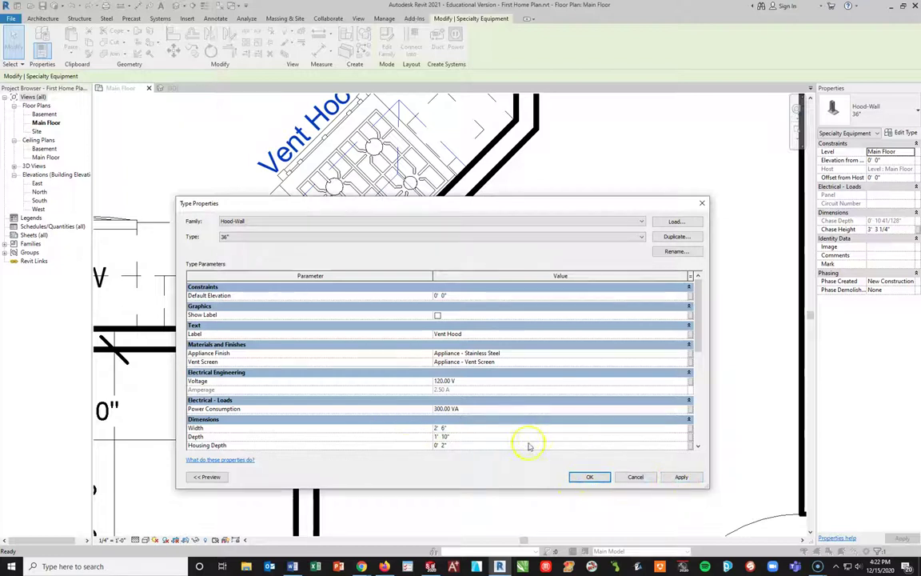
pyautogui.scroll(-1, 520, 417)
pyautogui.click(590, 478)
pyautogui.click(401, 472)
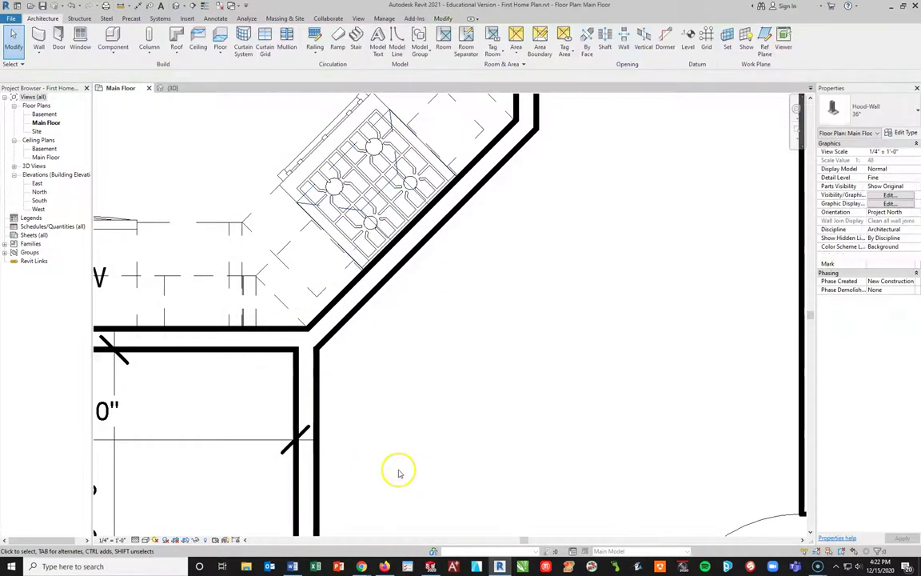
# - In the 3D view, raise the vent hood to an elevation of 5' 0" above the main floor level
pyautogui.click(168, 88)
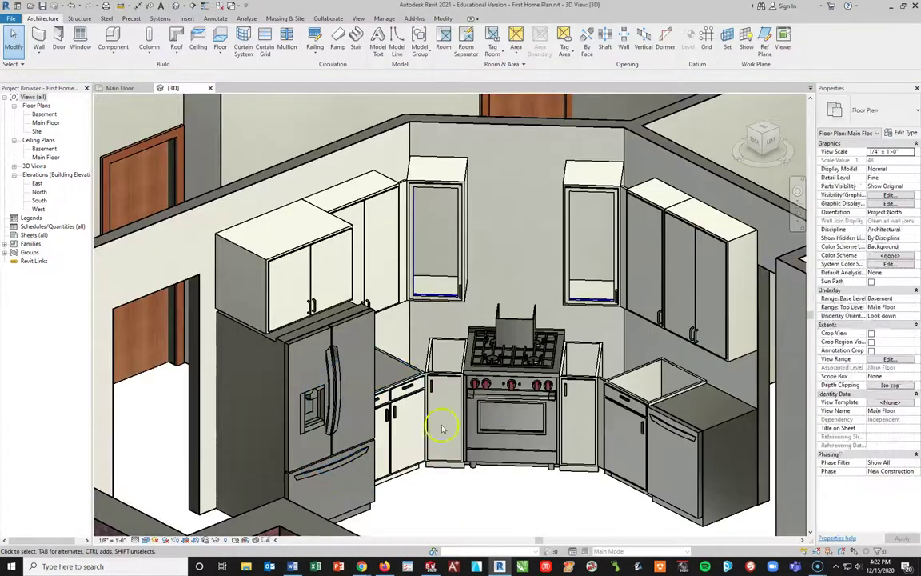
pyautogui.click(541, 376)
pyautogui.press('Escape')
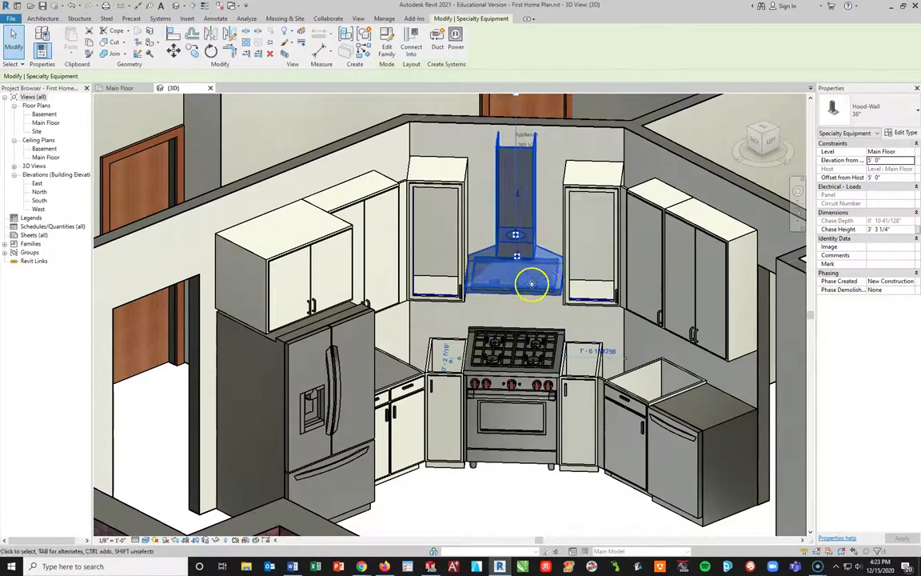
pyautogui.click(508, 353)
pyautogui.click(524, 282)
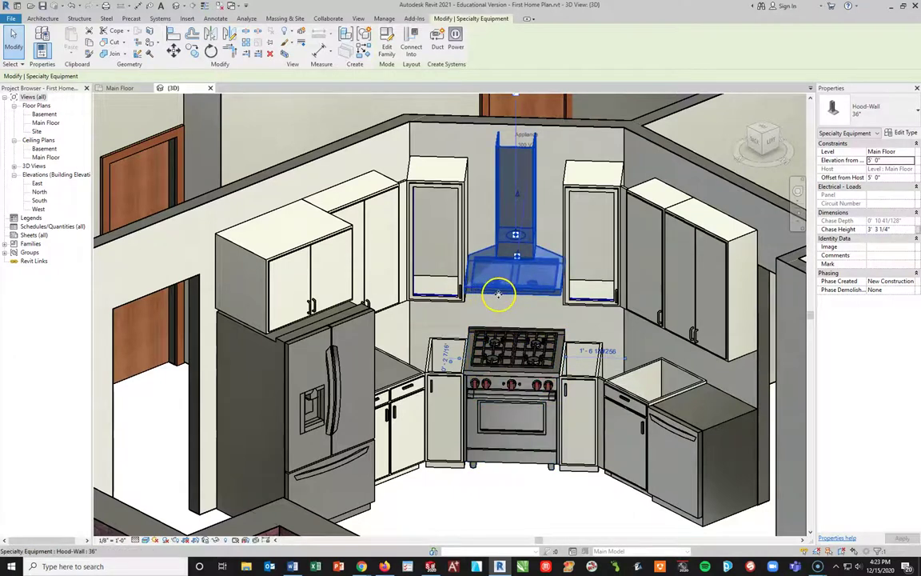
pyautogui.click(520, 512)
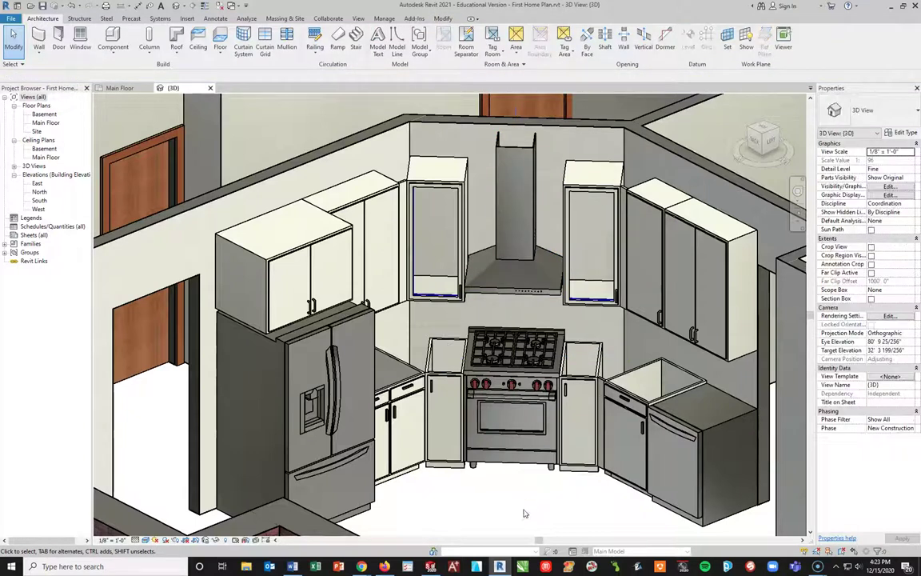
pyautogui.scroll(-3, 529, 319)
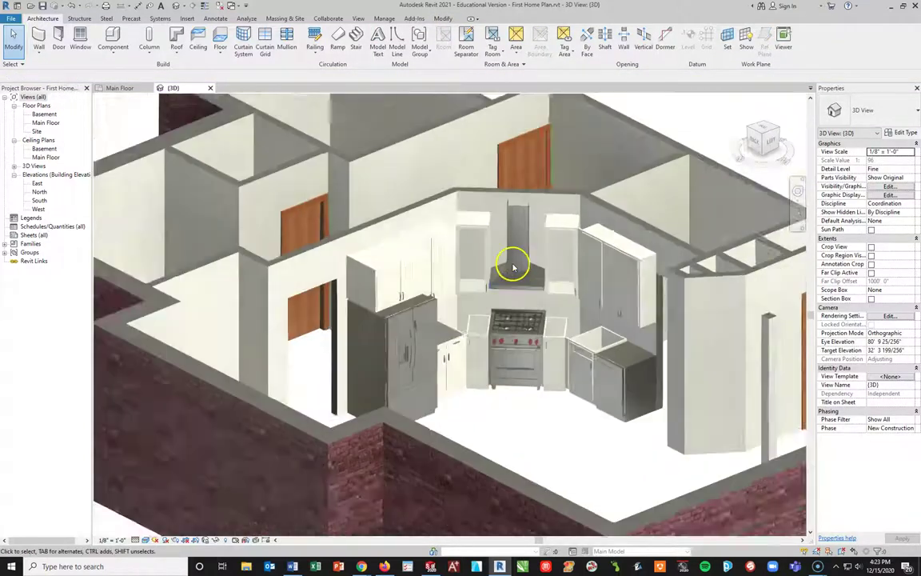
pyautogui.scroll(6, 522, 308)
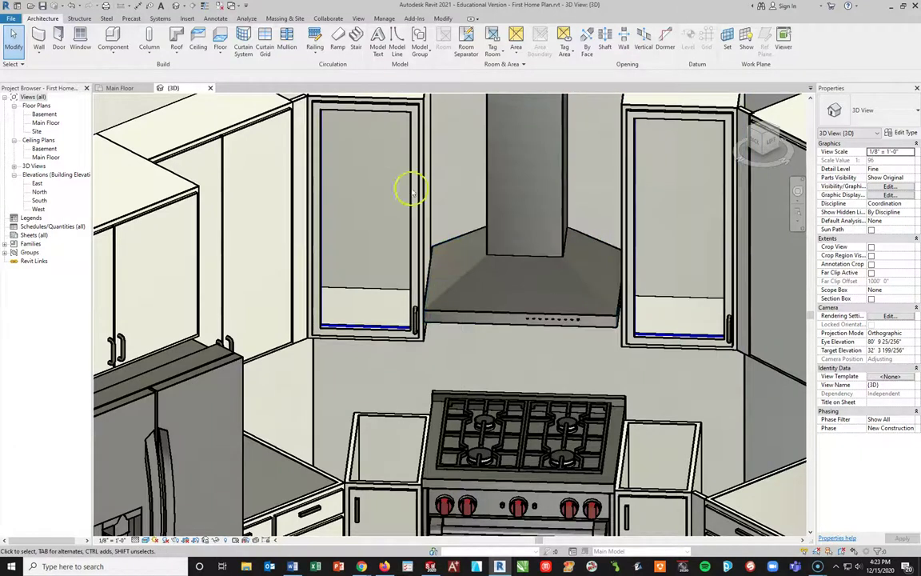
# - Fine-tune the vent hood's position against the diagonal wall in the Main Floor plan so that it lines up with the range
pyautogui.click(120, 88)
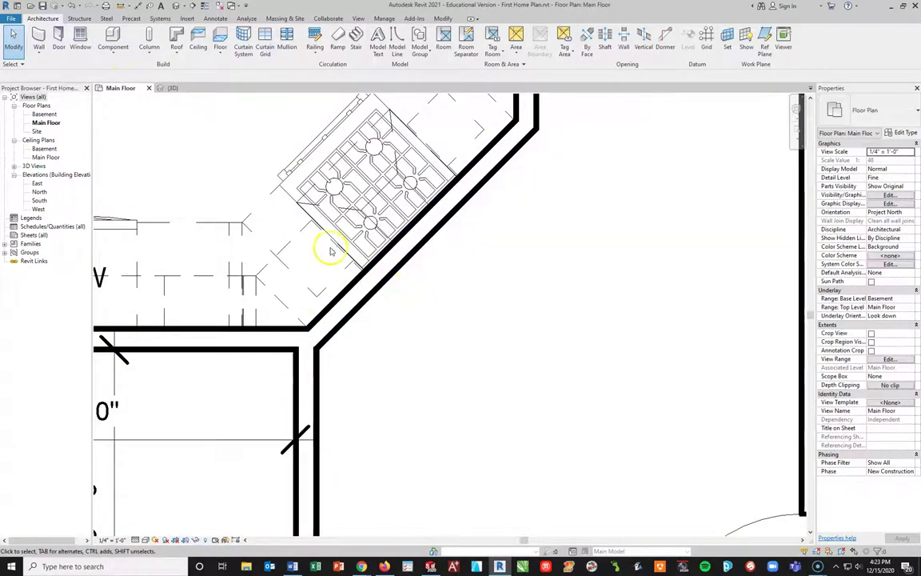
pyautogui.scroll(4, 329, 248)
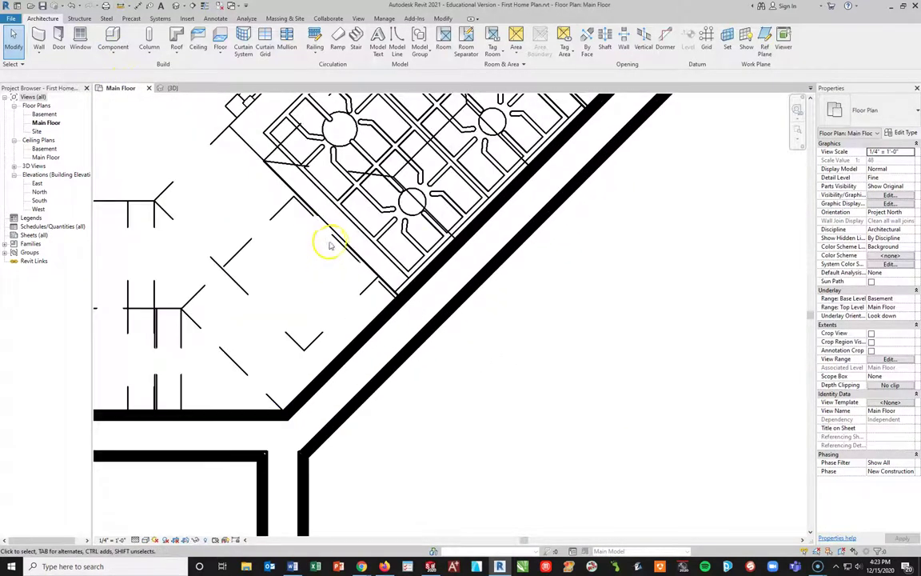
pyautogui.click(274, 147)
pyautogui.moveTo(510, 264); pyautogui.dragTo(373, 432, button='middle')
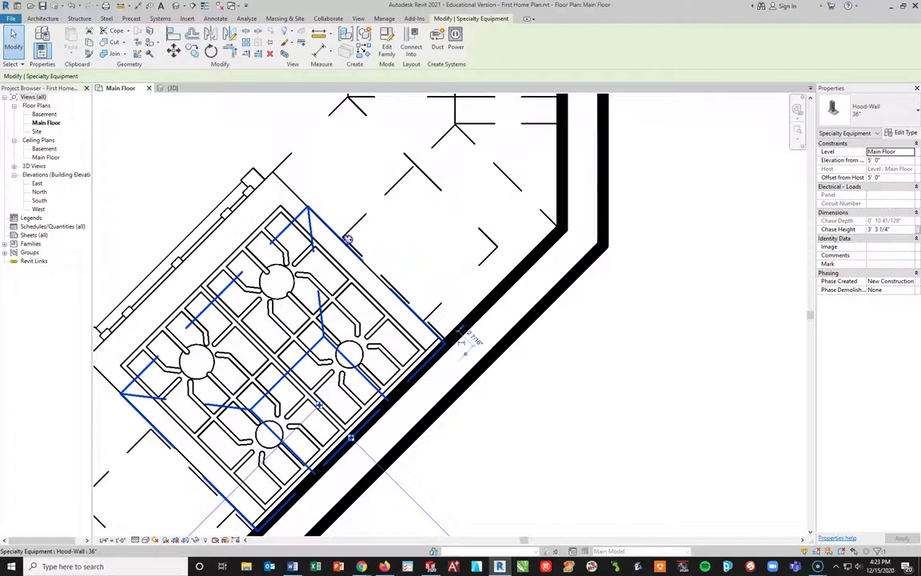
pyautogui.scroll(5, 413, 323)
pyautogui.moveTo(457, 349); pyautogui.dragTo(460, 342)
pyautogui.scroll(1, 451, 356)
pyautogui.scroll(-2, 497, 329)
pyautogui.scroll(-3, 497, 332)
pyautogui.moveTo(477, 339); pyautogui.dragTo(634, 136, button='middle')
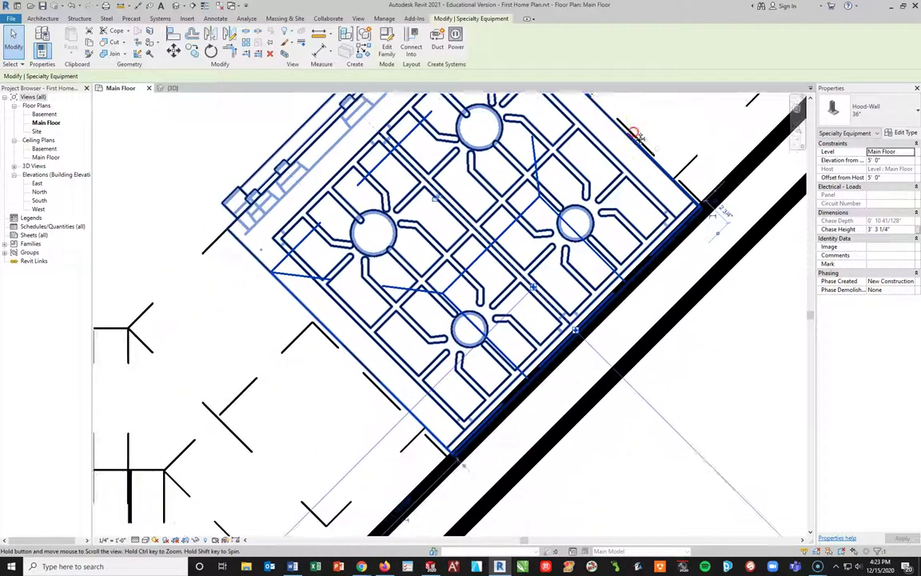
pyautogui.scroll(2, 389, 352)
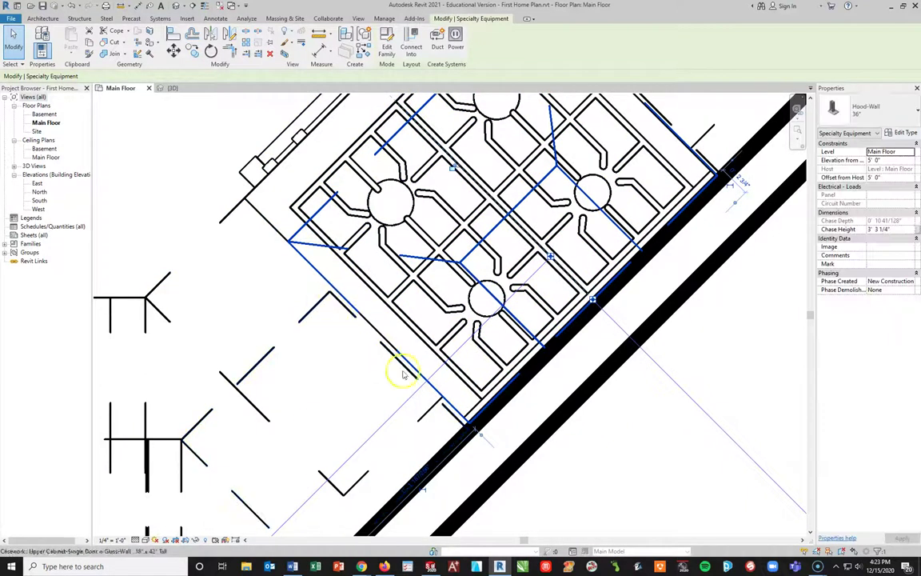
pyautogui.scroll(-1, 570, 282)
pyautogui.moveTo(569, 282); pyautogui.dragTo(506, 393, button='middle')
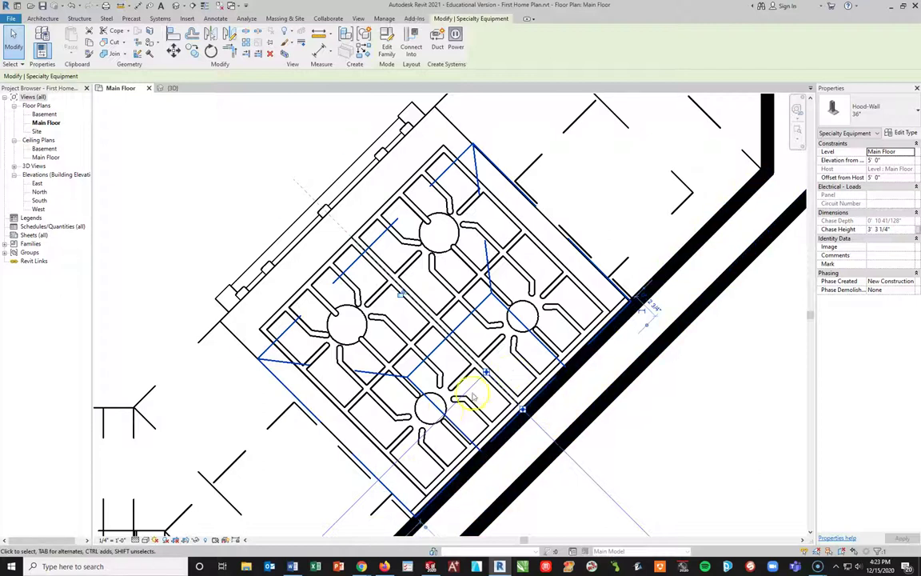
pyautogui.click(604, 463)
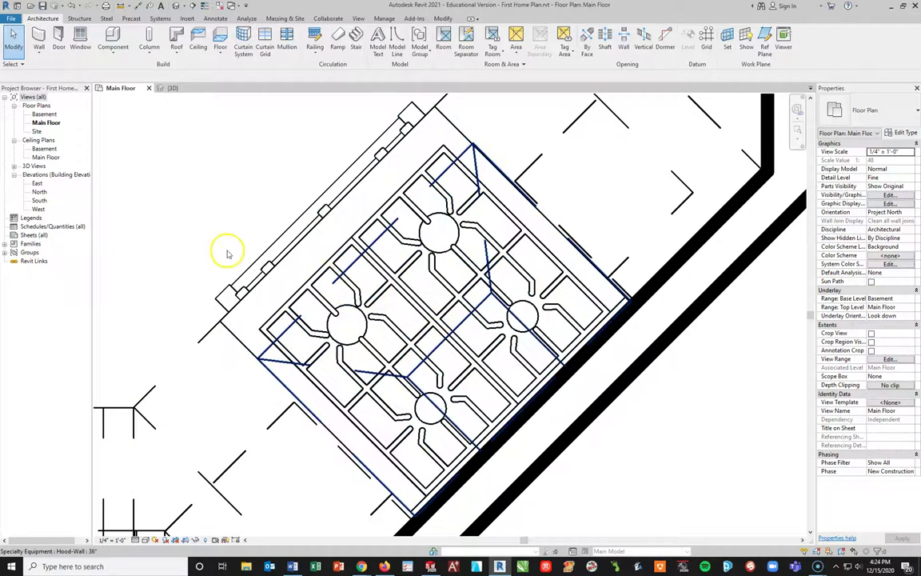
# - Examine the vent hood above the range and the overall kitchen layout in the 3D view
pyautogui.click(166, 90)
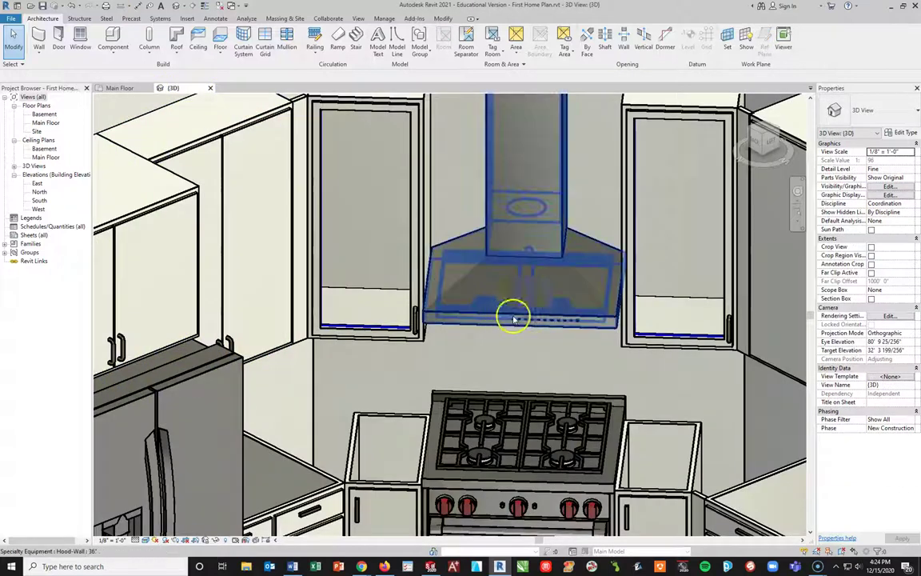
pyautogui.scroll(-5, 514, 318)
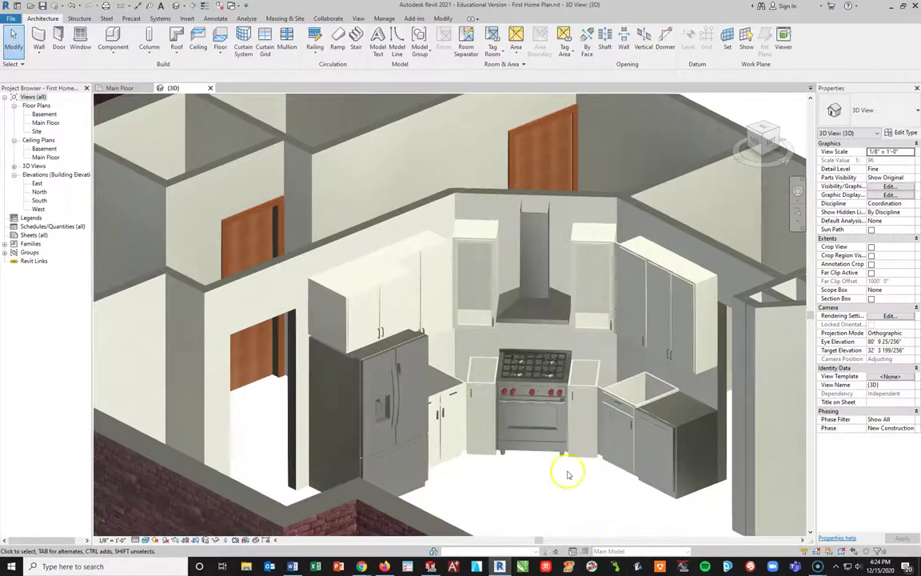
pyautogui.scroll(-2, 590, 483)
pyautogui.scroll(-2, 593, 485)
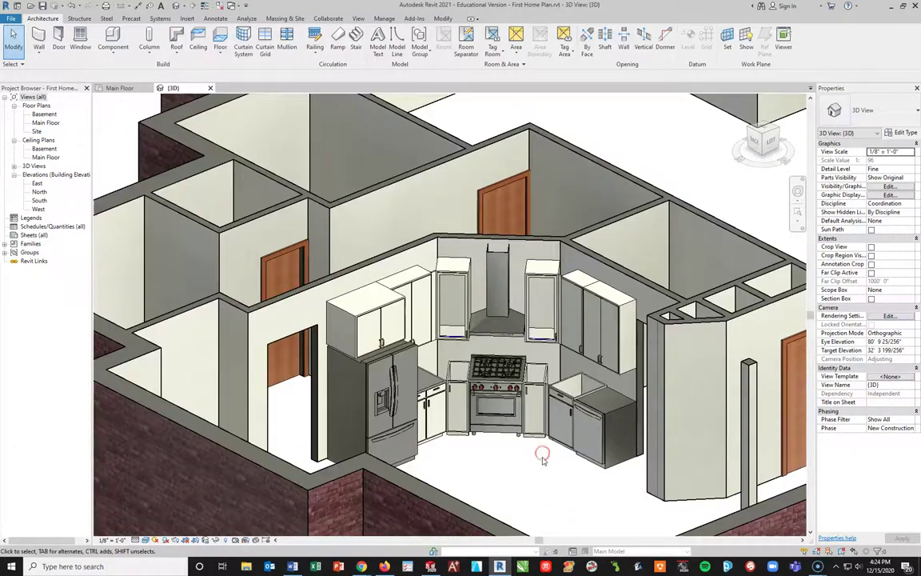